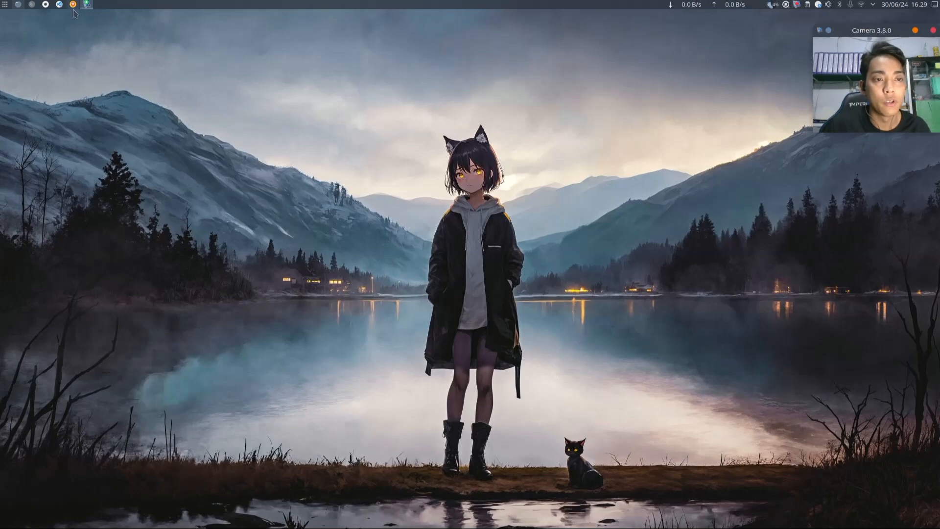
- View the Cisco Packet Tracer course page on netacad.com in the browser, then minimize the browser
click(73, 5)
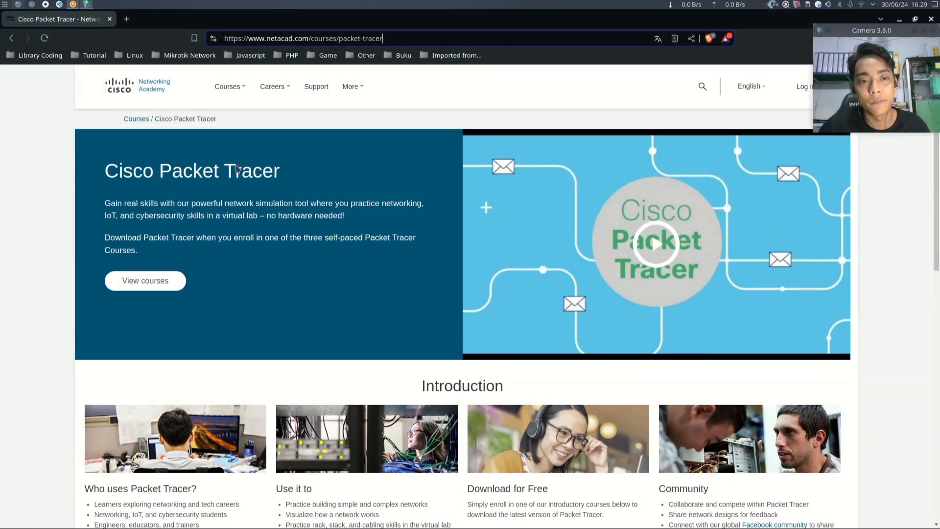
click(356, 120)
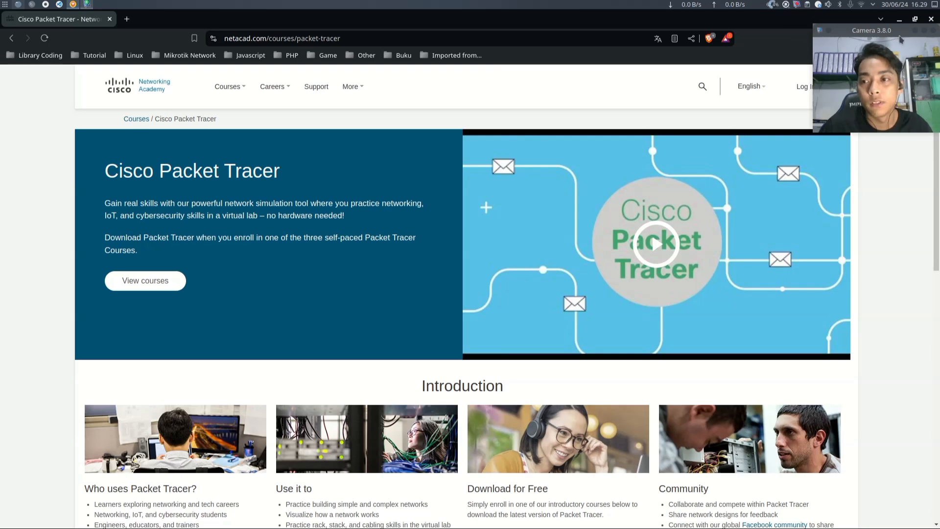
click(901, 19)
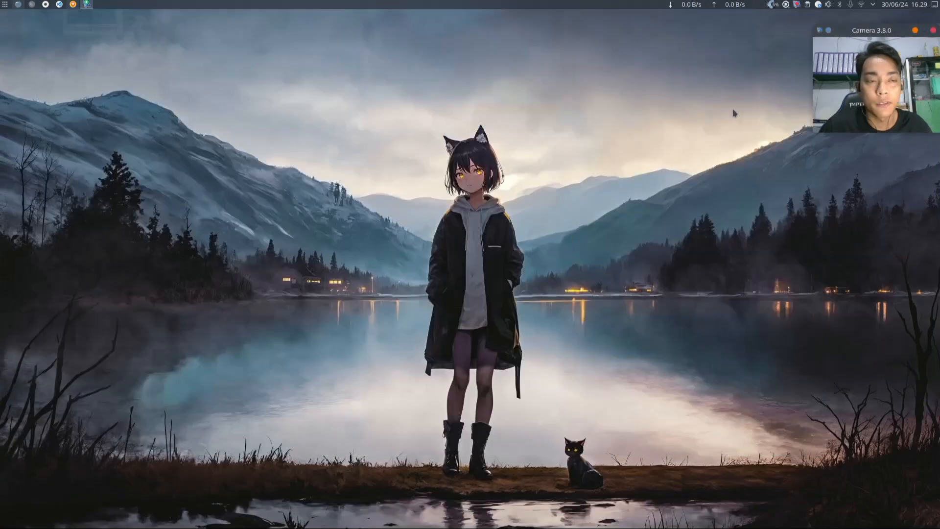
- Launch Packet Tracer 8.2.2 by searching for it in the application launcher
click(6, 6)
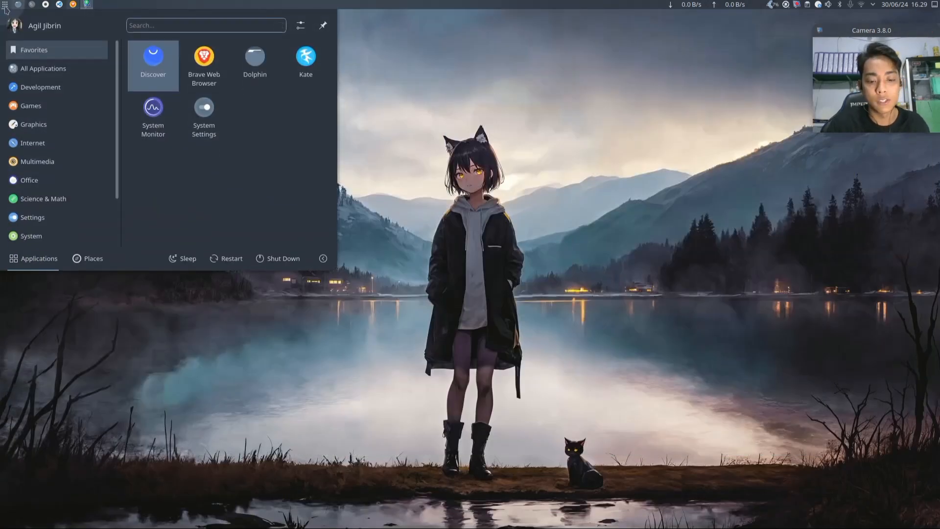
text(pack)
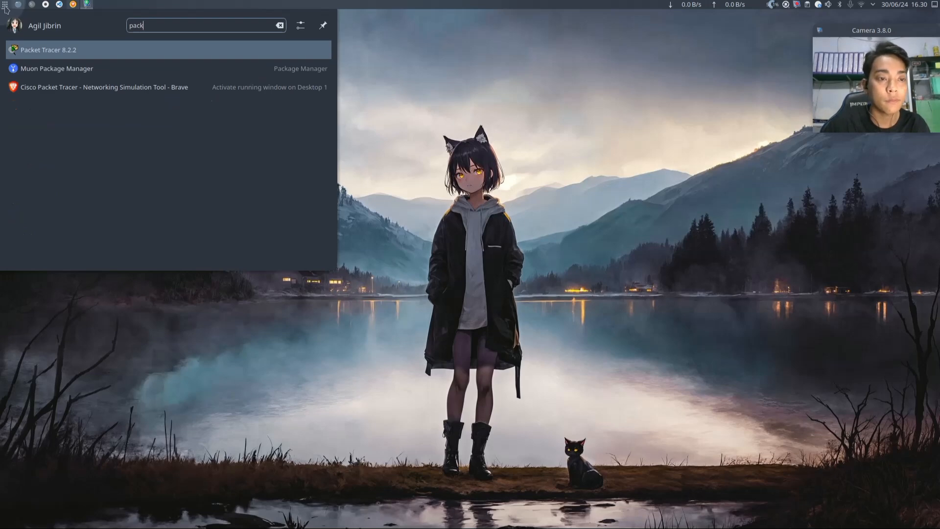
key(Return)
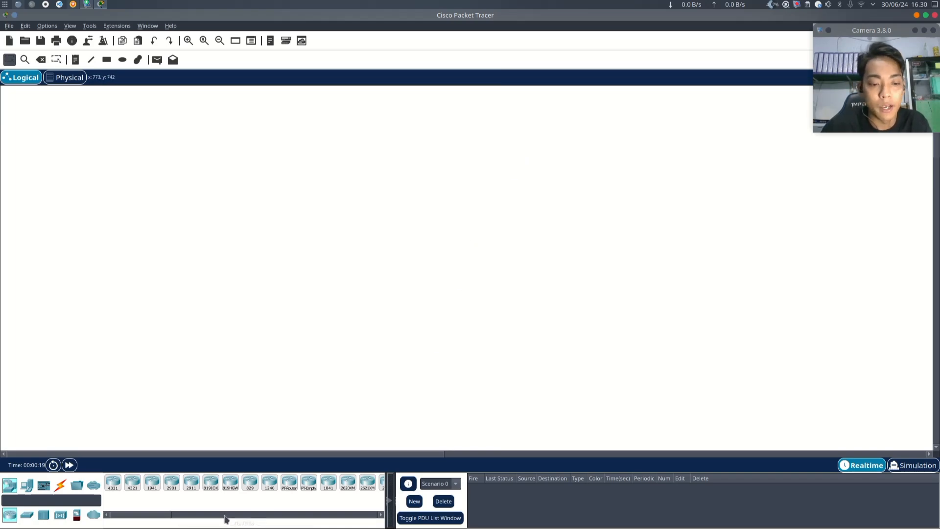
- Place a 2811 router in the upper middle of the logical workspace
drag(169, 514, 147, 516)
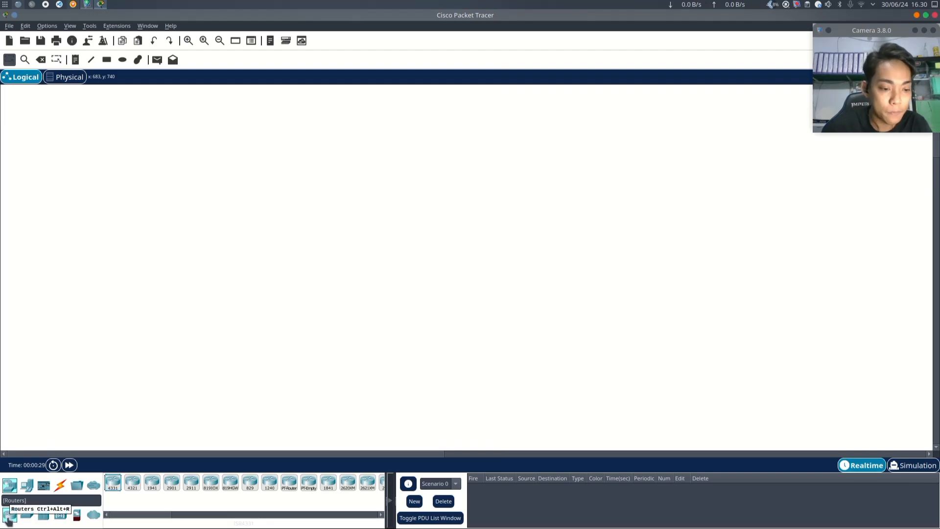
click(27, 515)
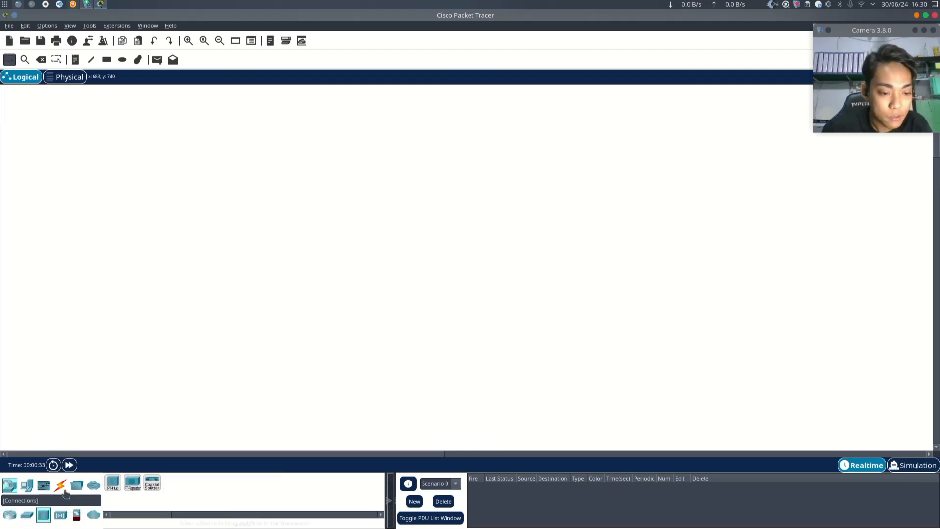
click(60, 484)
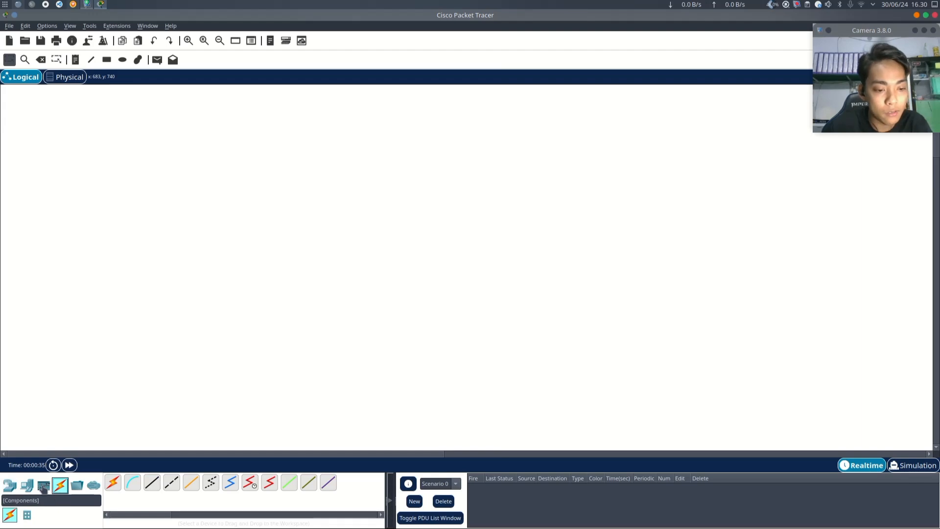
click(27, 486)
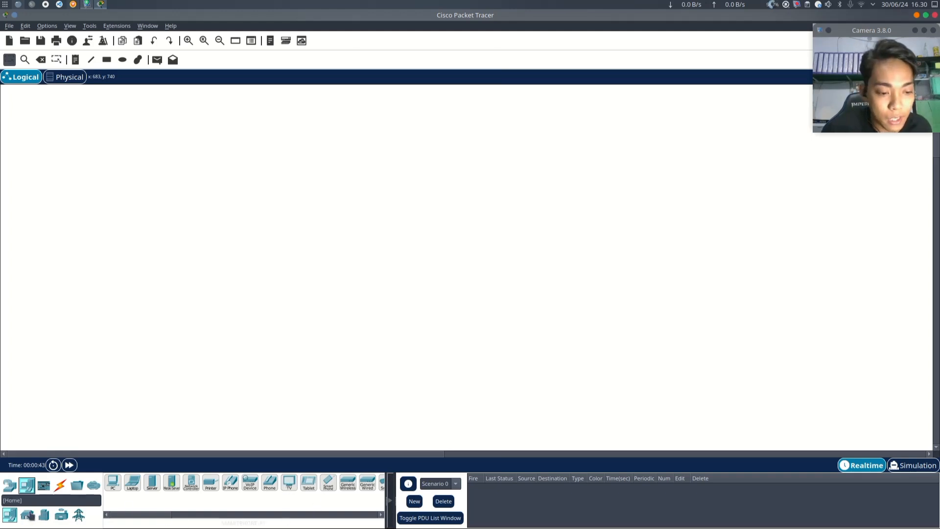
click(8, 486)
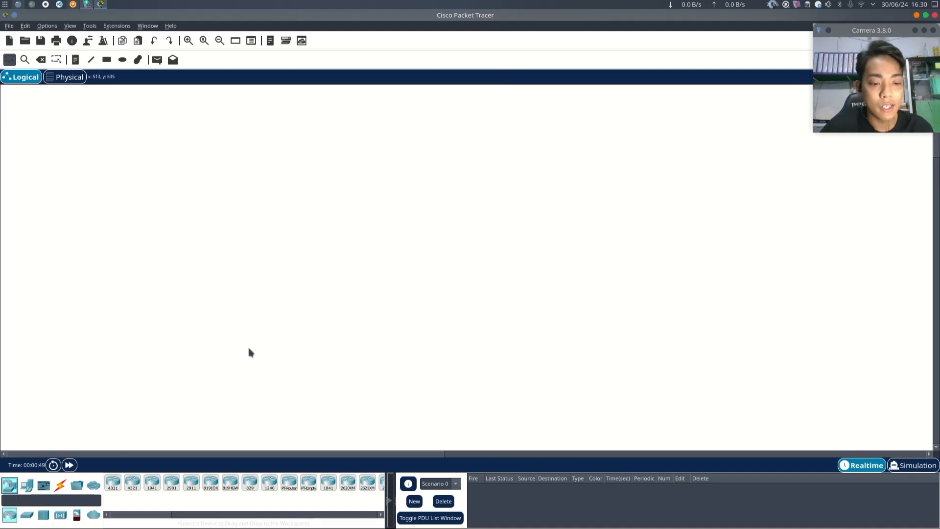
click(166, 515)
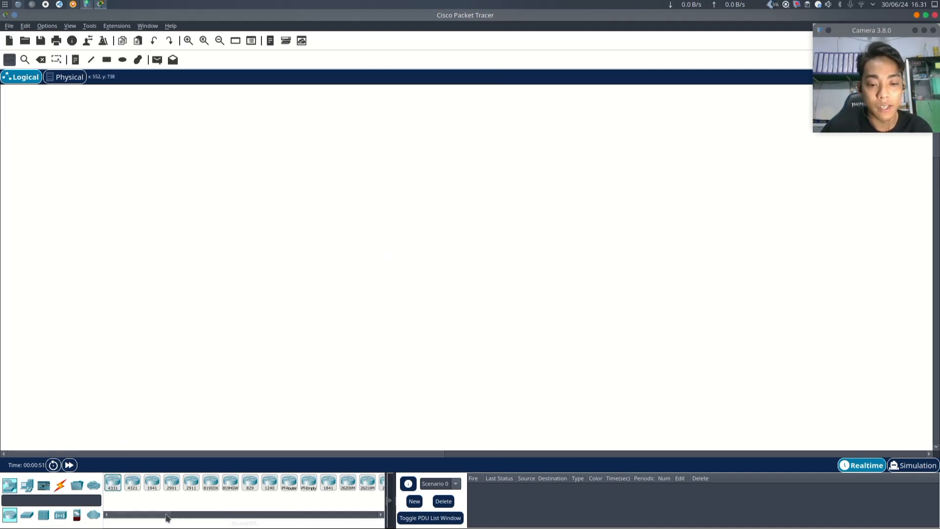
drag(166, 514, 178, 517)
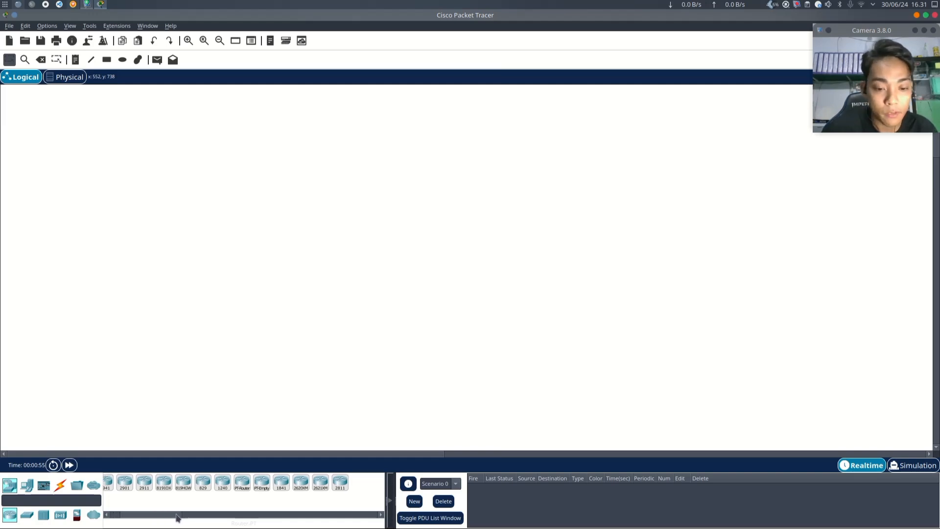
click(341, 485)
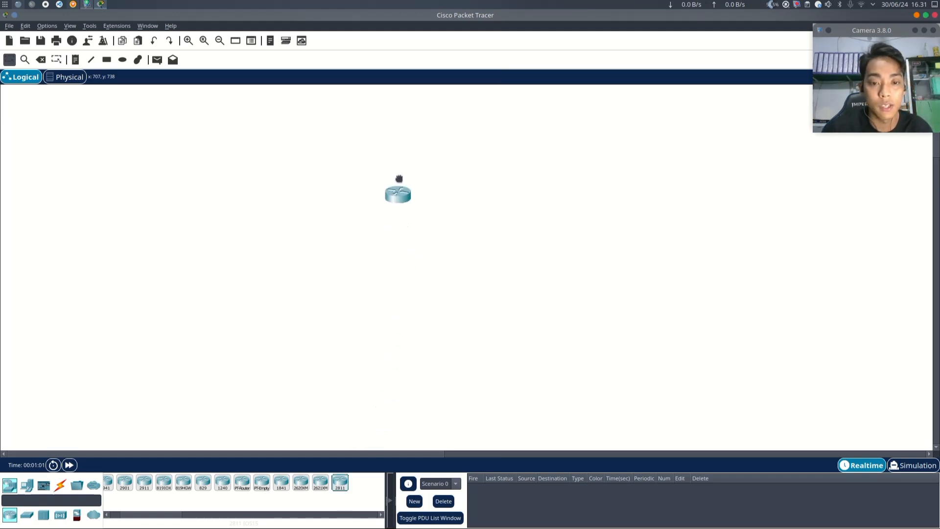
drag(398, 170, 424, 152)
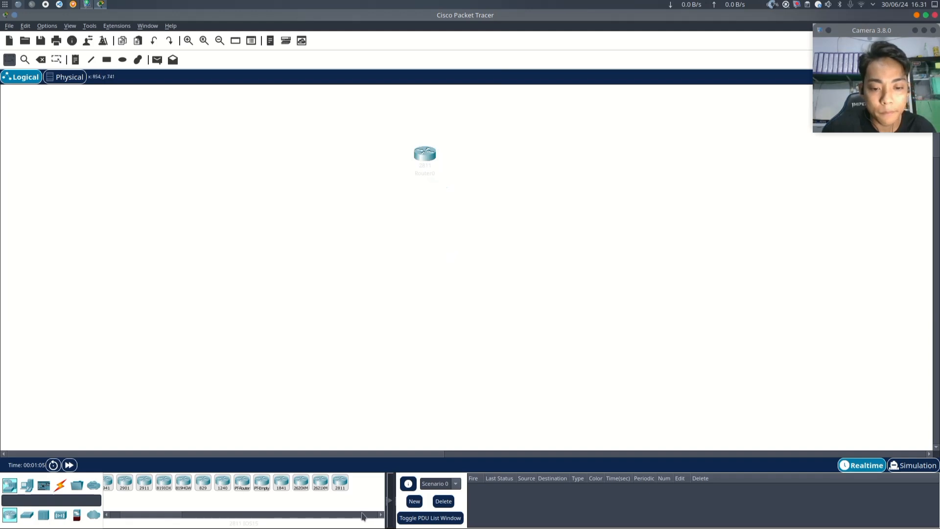
- Add two more 2811 routers below the first, one to its left and one to its right, and nudge the first router slightly
click(341, 485)
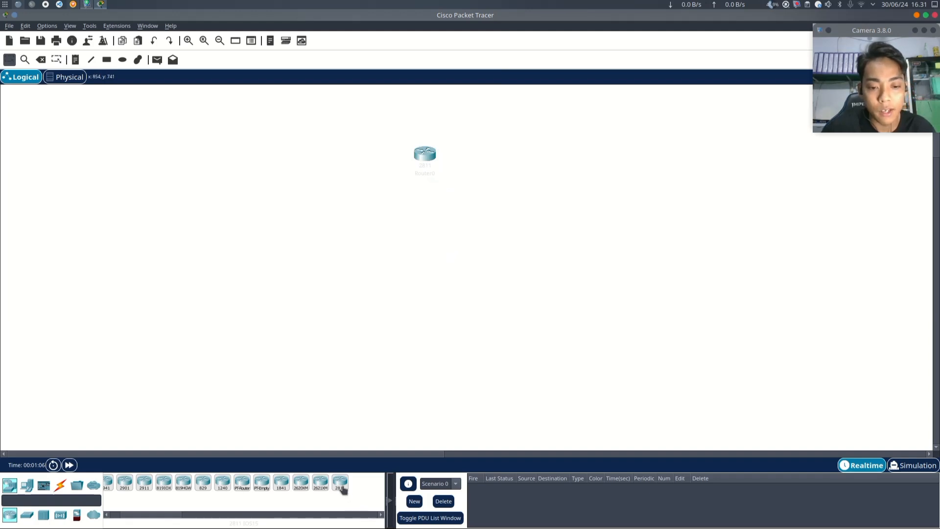
click(304, 227)
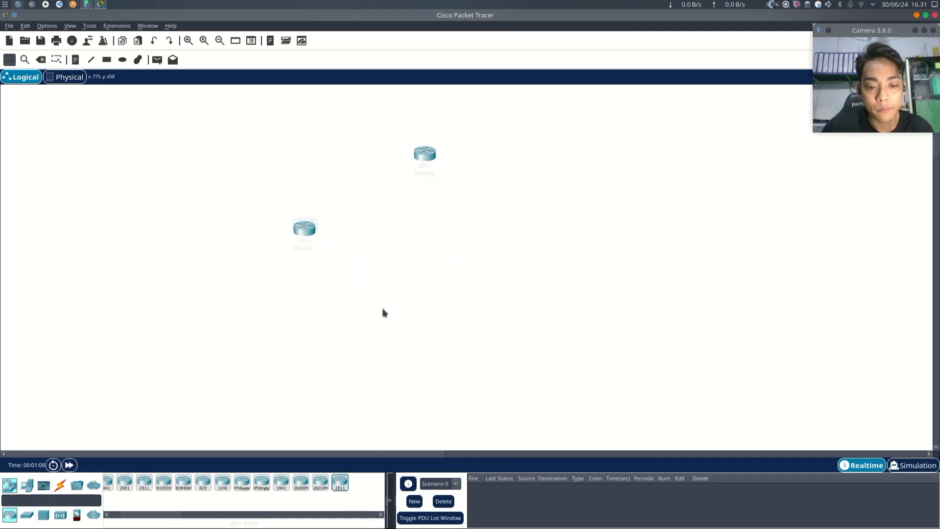
click(340, 483)
click(561, 239)
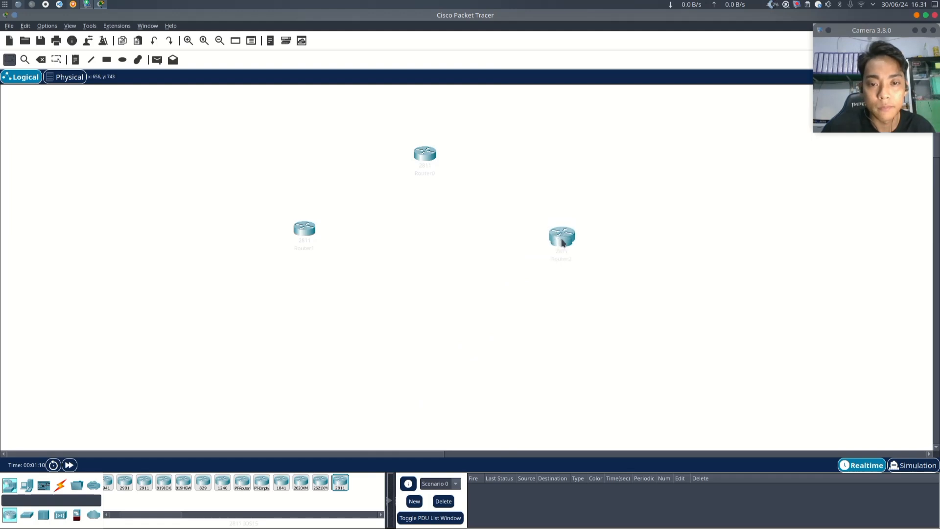
drag(421, 159, 437, 143)
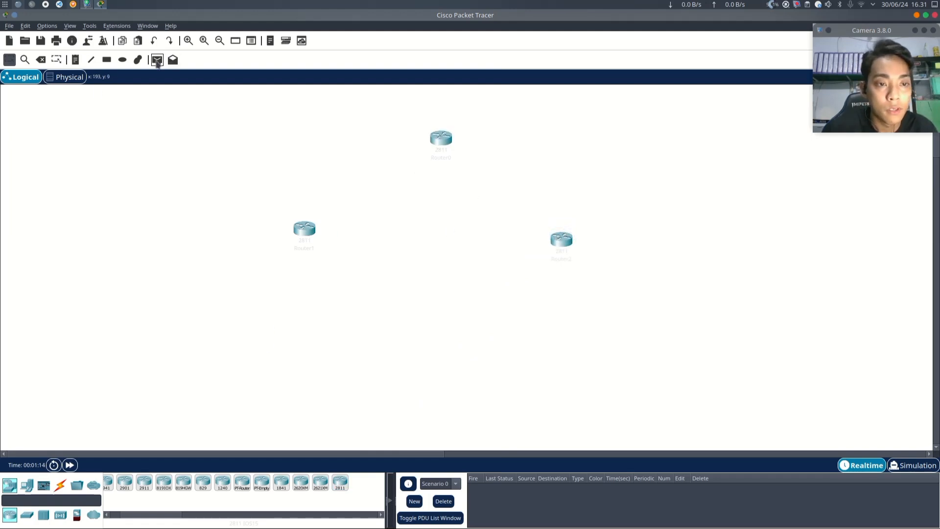
- Add a note reading ROUTER KOTA MAKASSAR and position it just above the left router
click(75, 60)
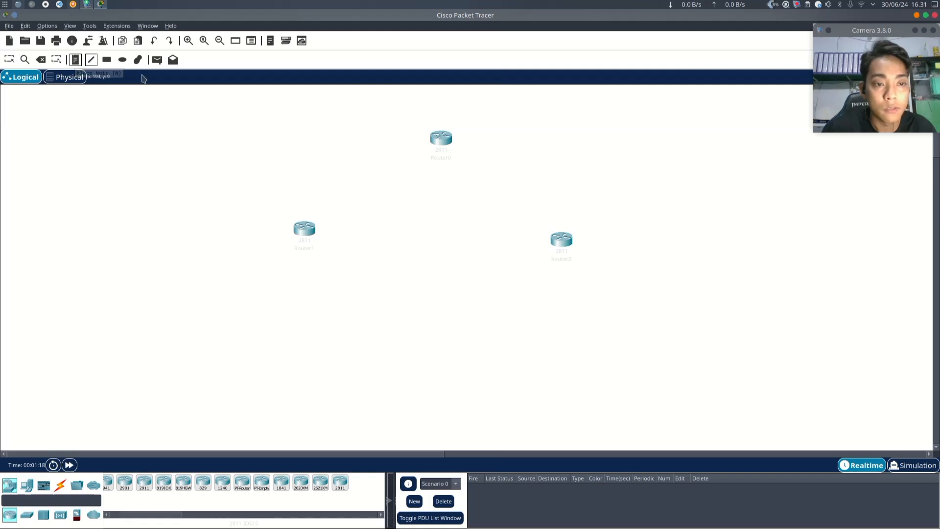
click(289, 214)
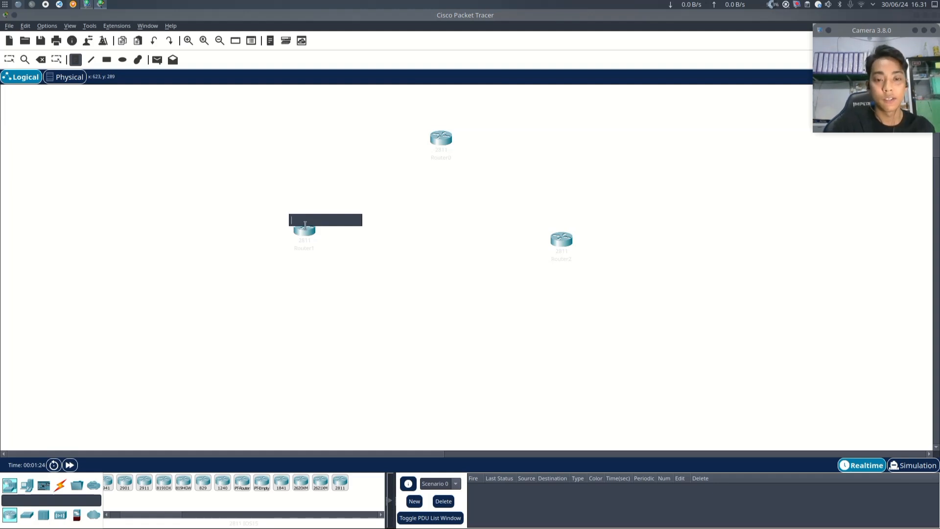
text(router)
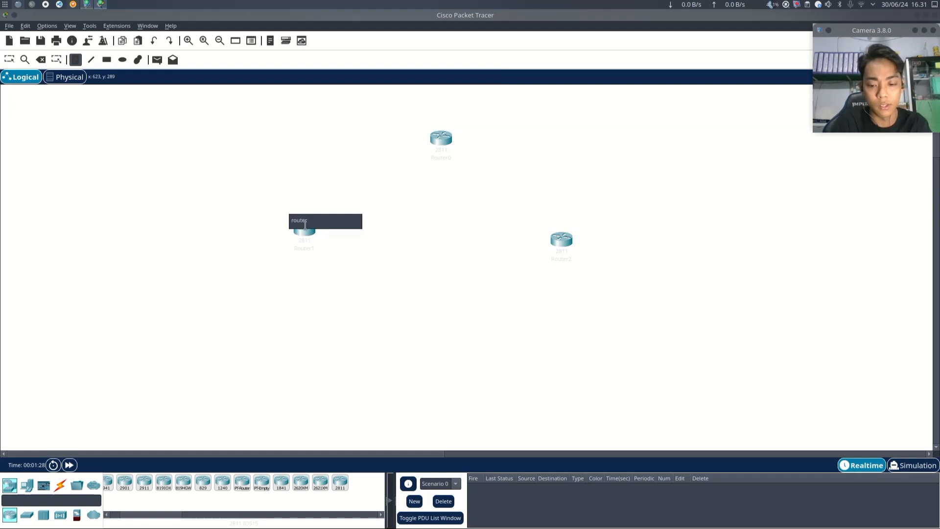
text(o)
key(BackSpace)
key(BackSpace)
text(ROUTER KOTA A)
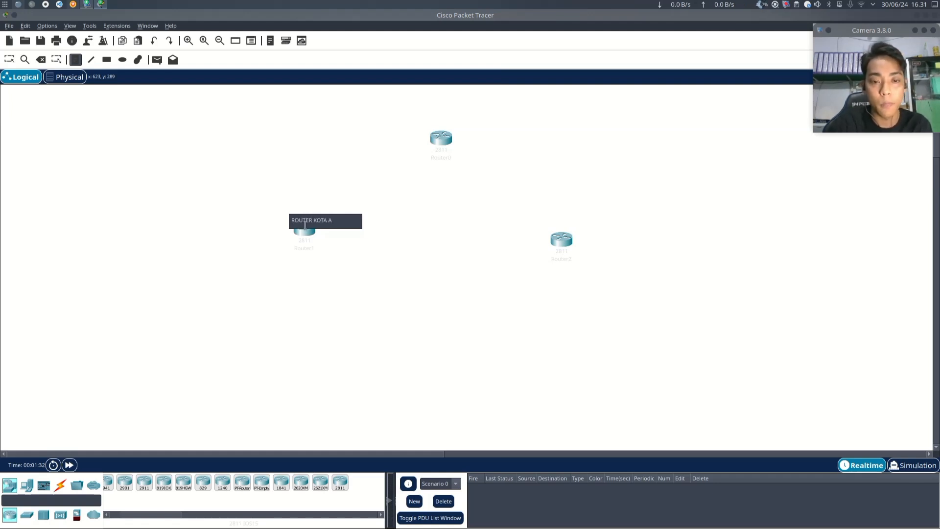
key(BackSpace)
text(MAKA)
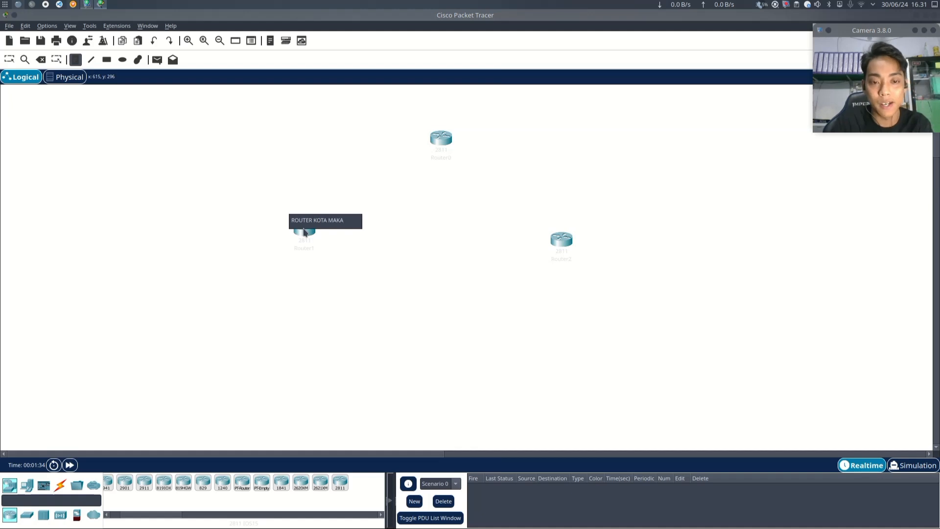
text(ASSAR)
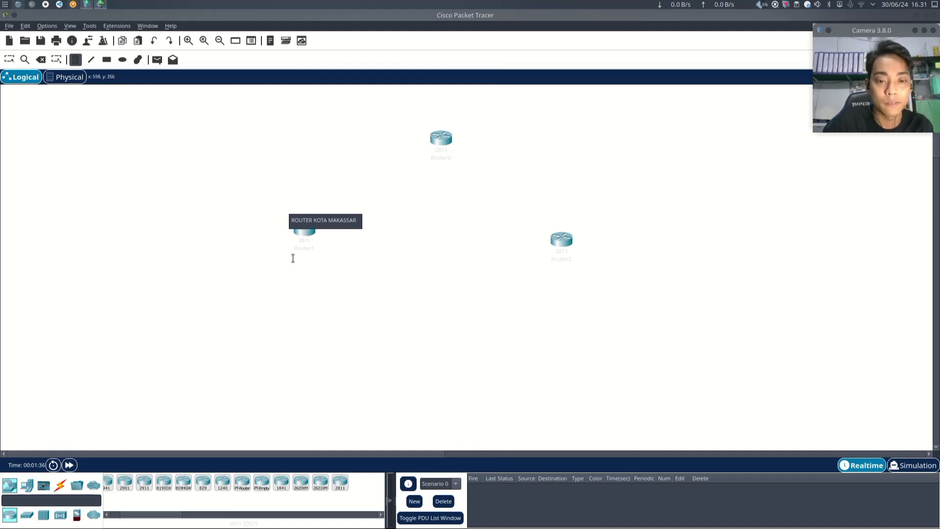
key(Escape)
drag(329, 222, 312, 214)
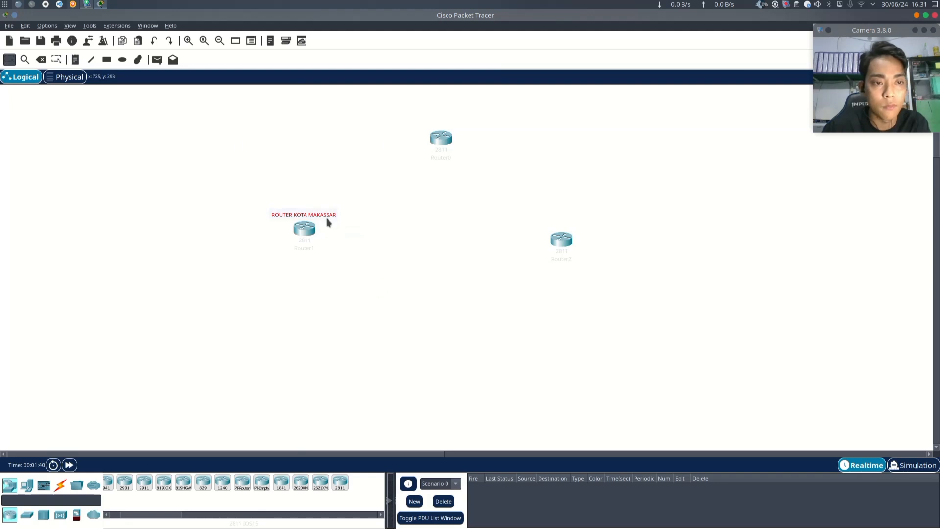
- Add a note reading ROUTER KAB GOWA above the top router
click(75, 59)
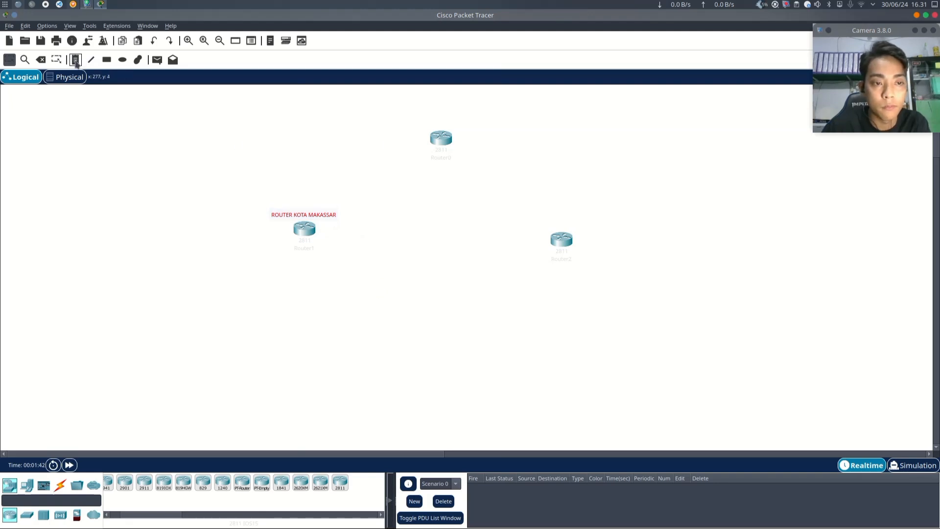
click(431, 120)
text(ROUTER KAB GOWA)
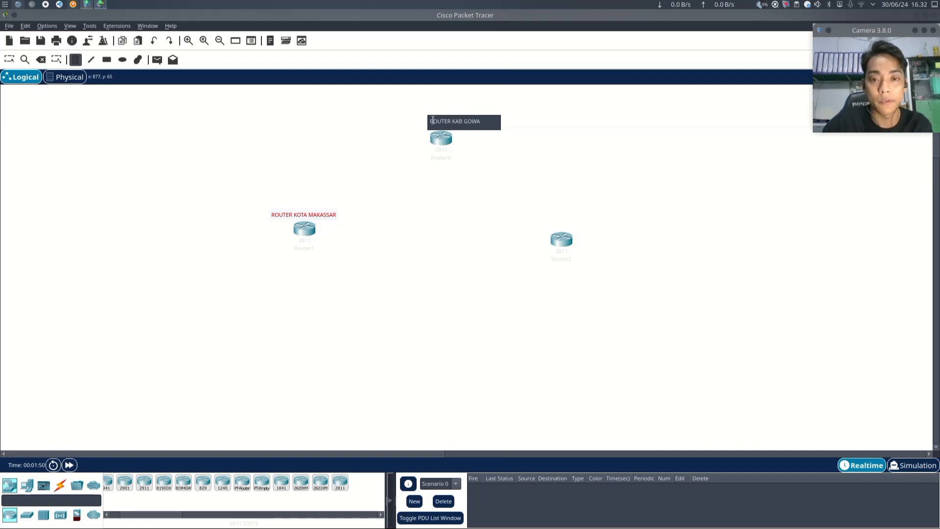
key(ctrl+a)
key(BackSpace)
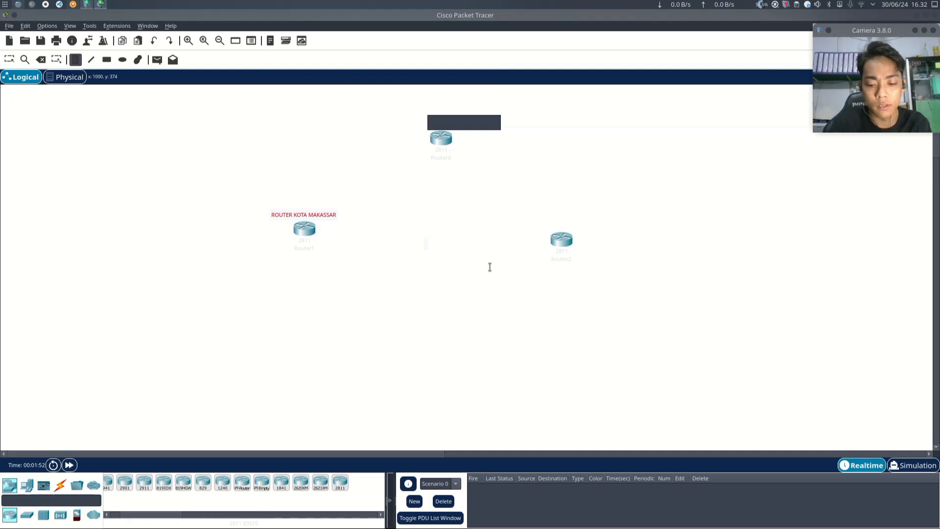
- Add a note reading ROUTER KABUPATEN MAROS and move it just above the right router
text(ROUTER KAB)
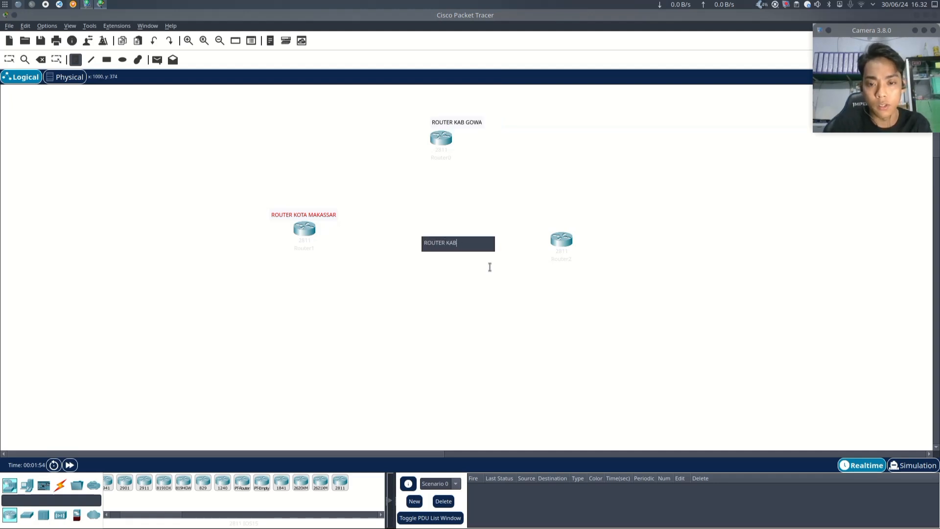
text(UPATEN)
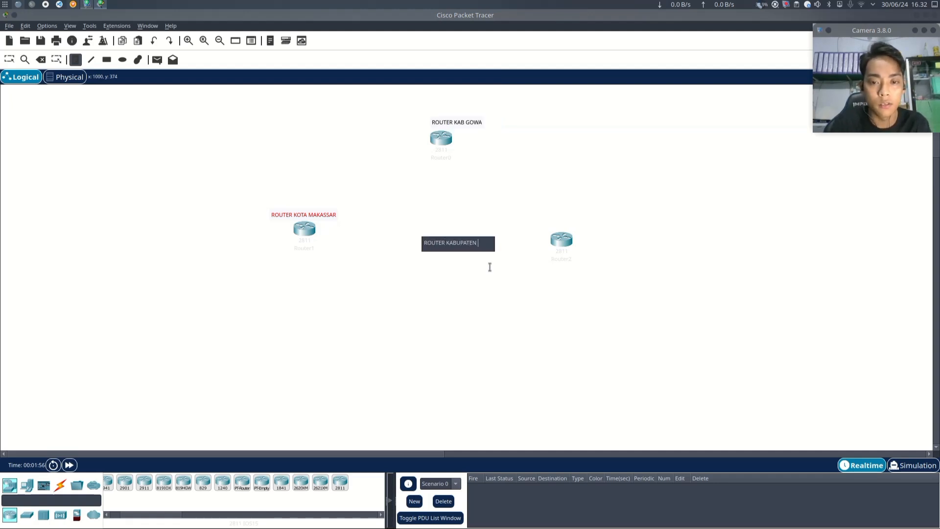
text( MAROS)
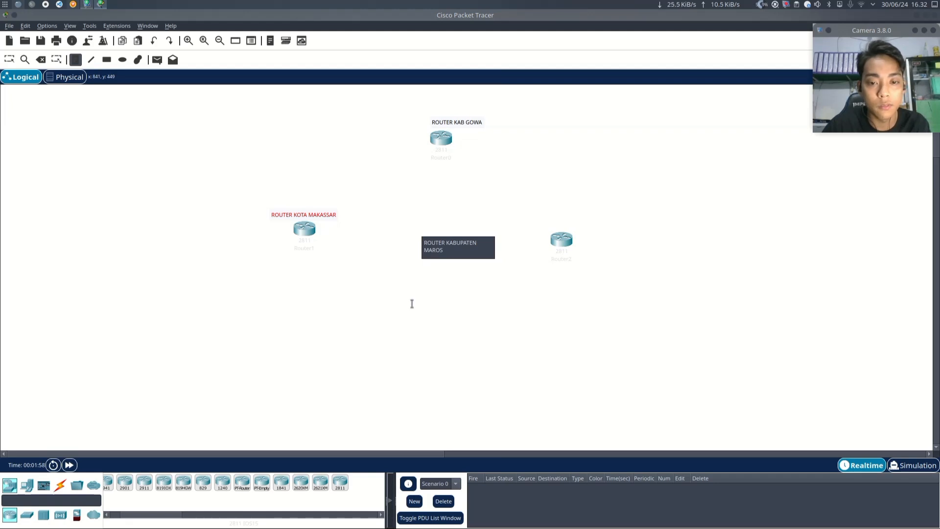
key(Escape)
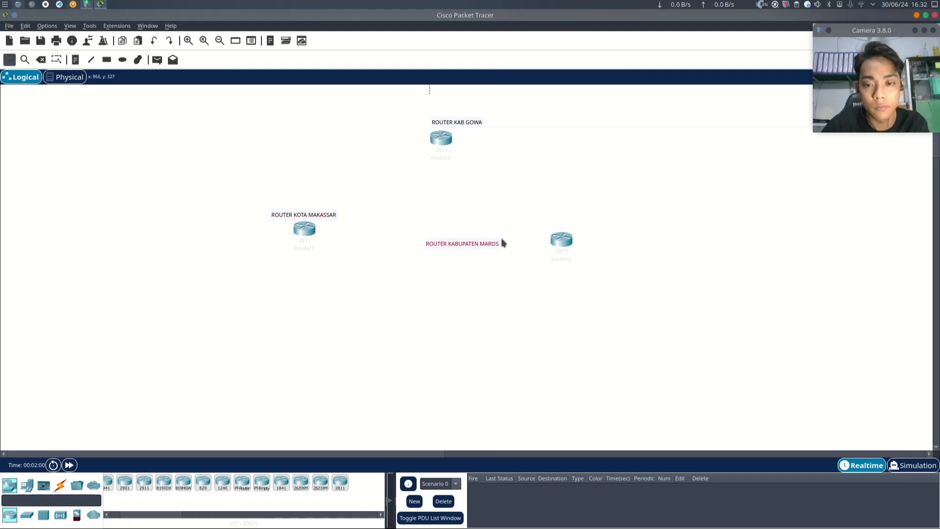
drag(502, 242, 572, 230)
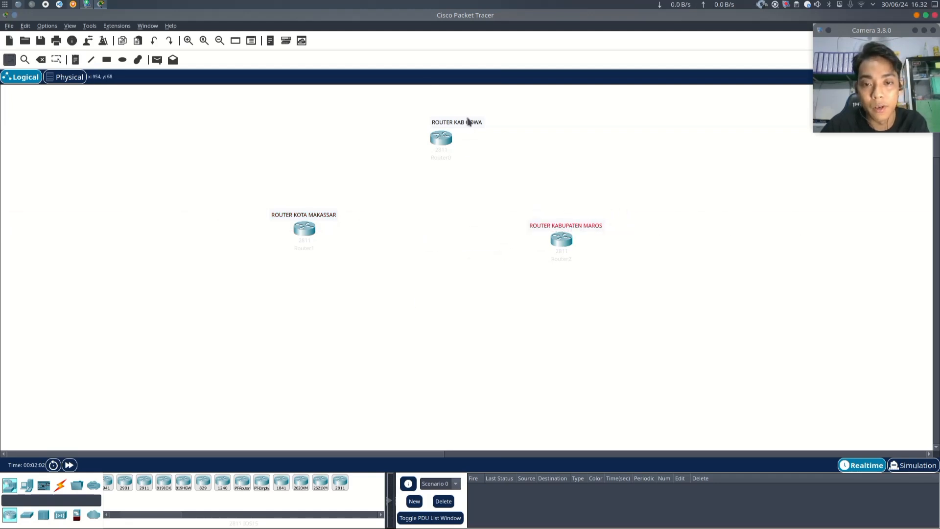
- Center the ROUTER KAB GOWA note over the top router
drag(470, 122, 450, 123)
click(326, 348)
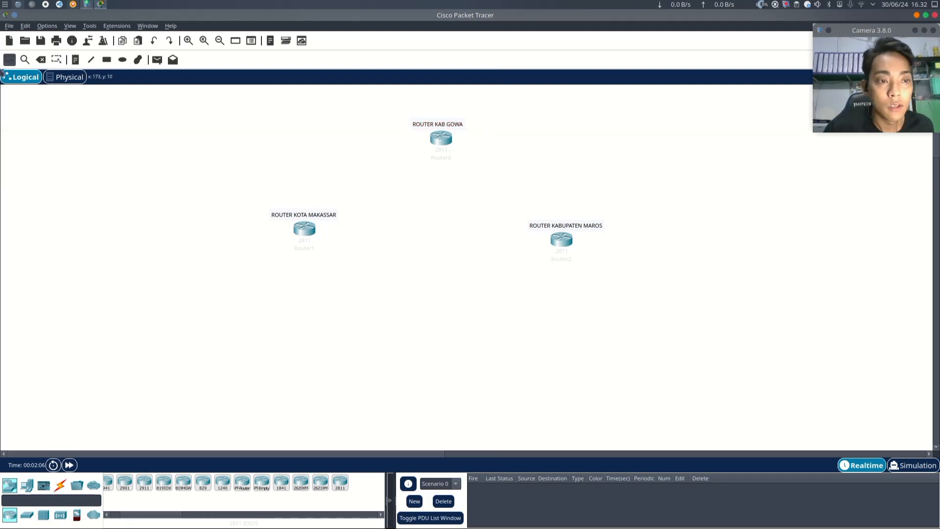
- Nudge the ROUTER KOTA MAKASSAR note slightly higher above the left router
scroll(246, 271, down, 2)
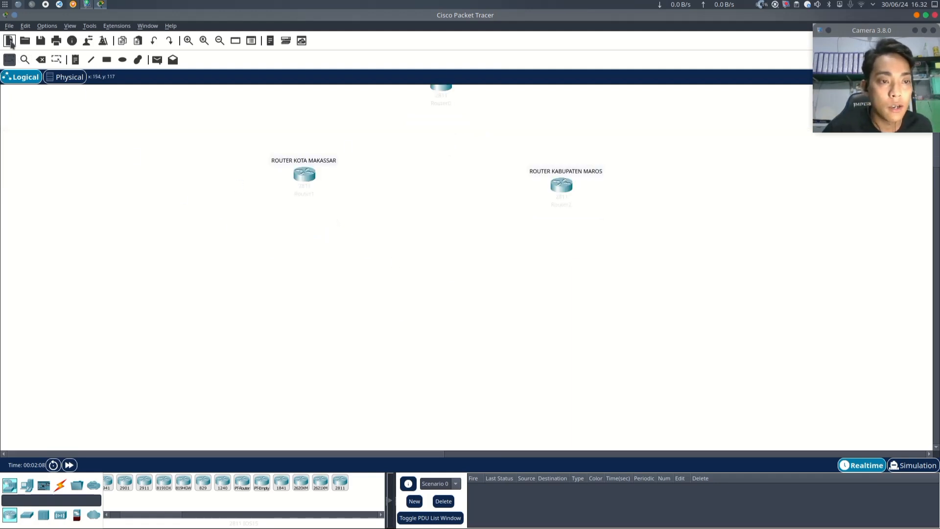
scroll(390, 229, up, 2)
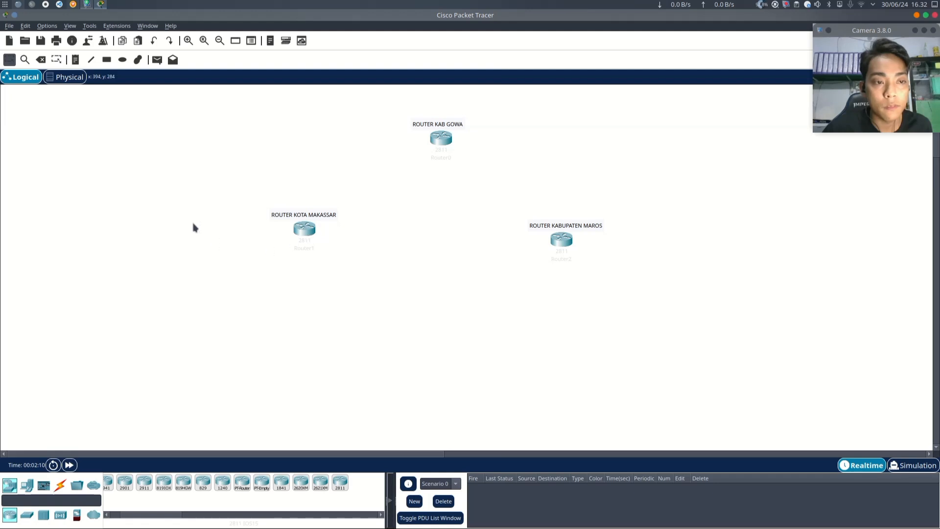
drag(322, 215, 321, 206)
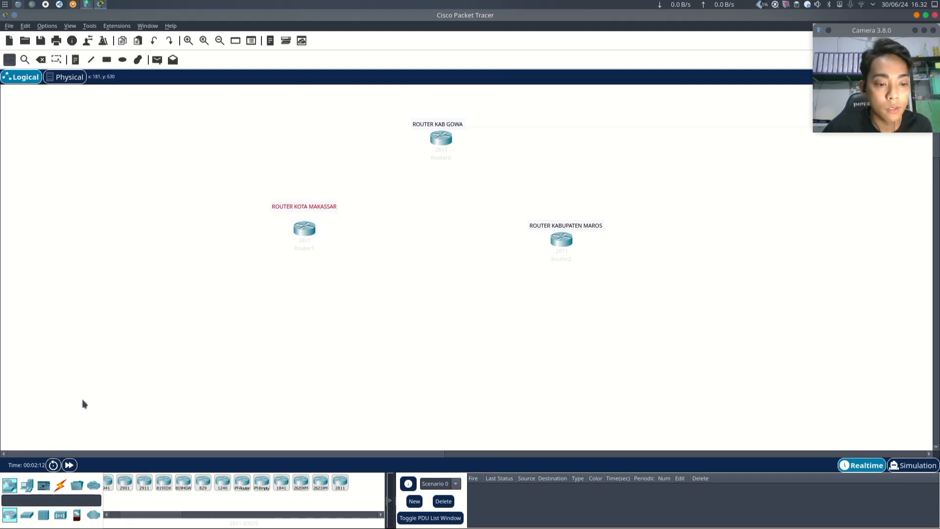
- Place a 2950-24 switch on the canvas below the left router
click(26, 514)
scroll(182, 438, down, 4)
scroll(186, 430, up, 4)
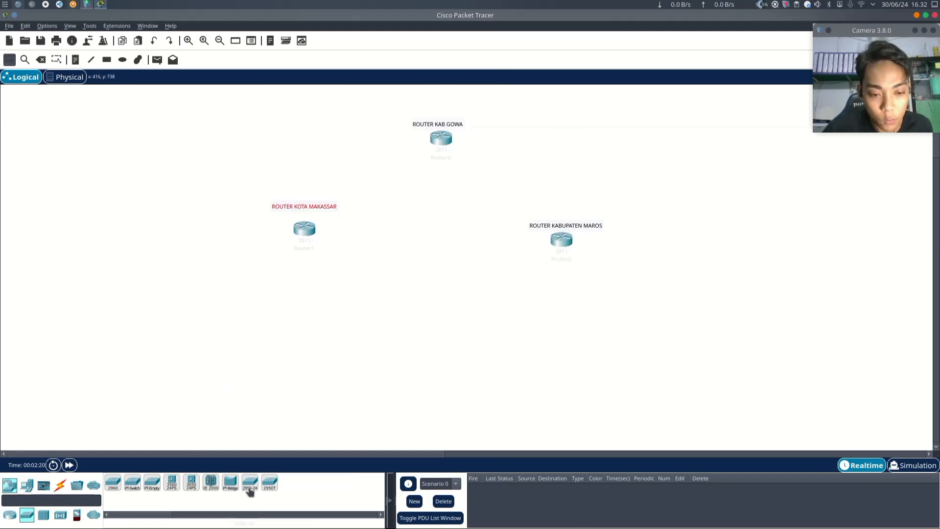
drag(250, 491, 301, 329)
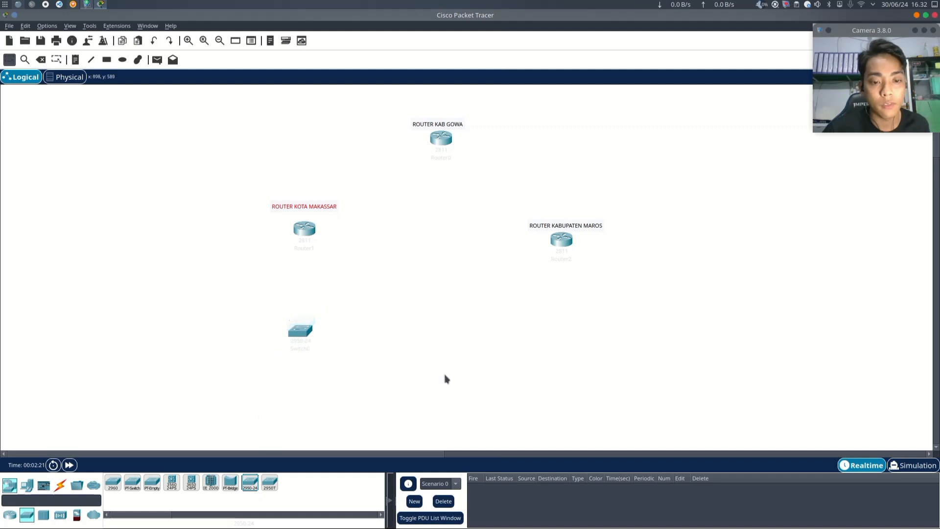
- Open the new switch's window and view its CLI boot output and Config settings
scroll(442, 328, down, 2)
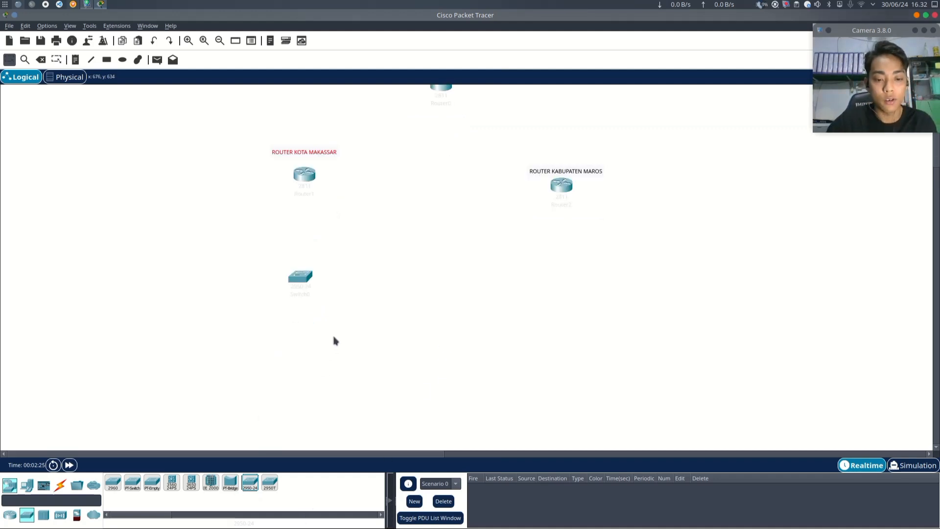
click(372, 312)
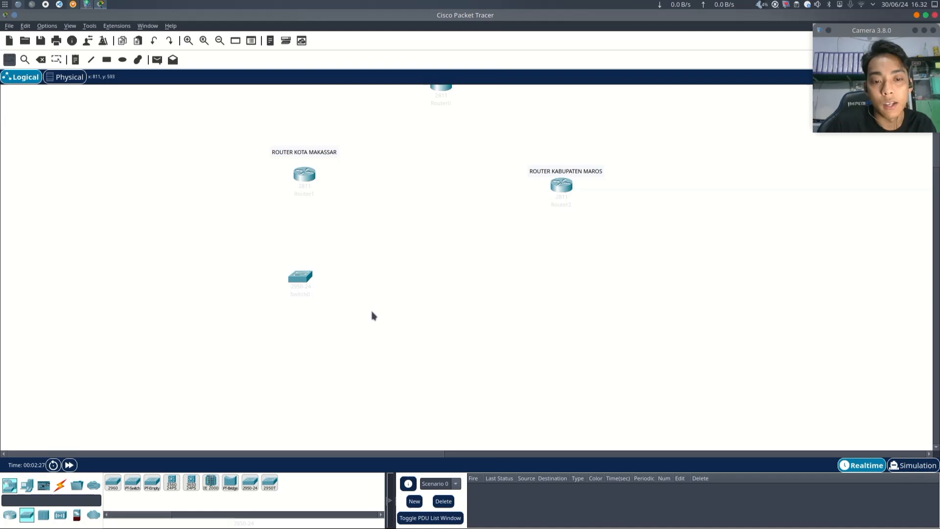
click(307, 276)
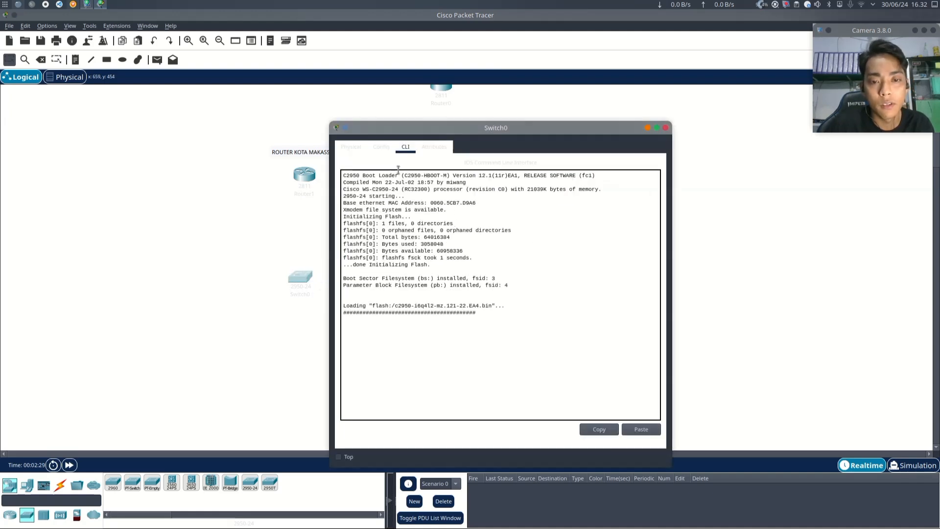
click(383, 148)
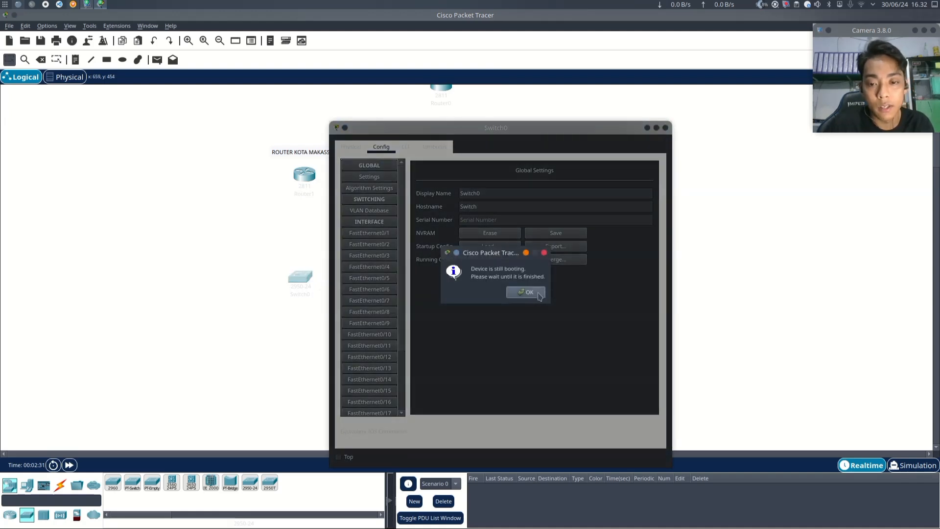
click(526, 293)
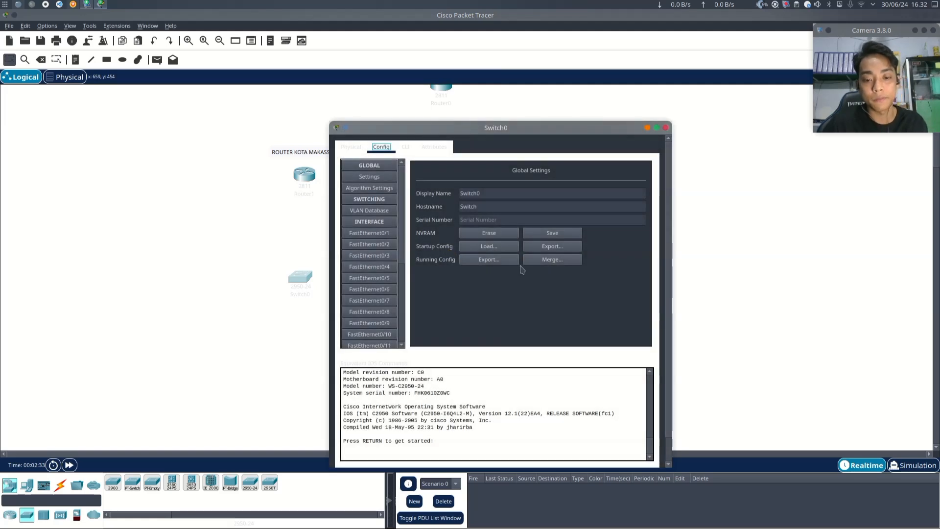
click(405, 147)
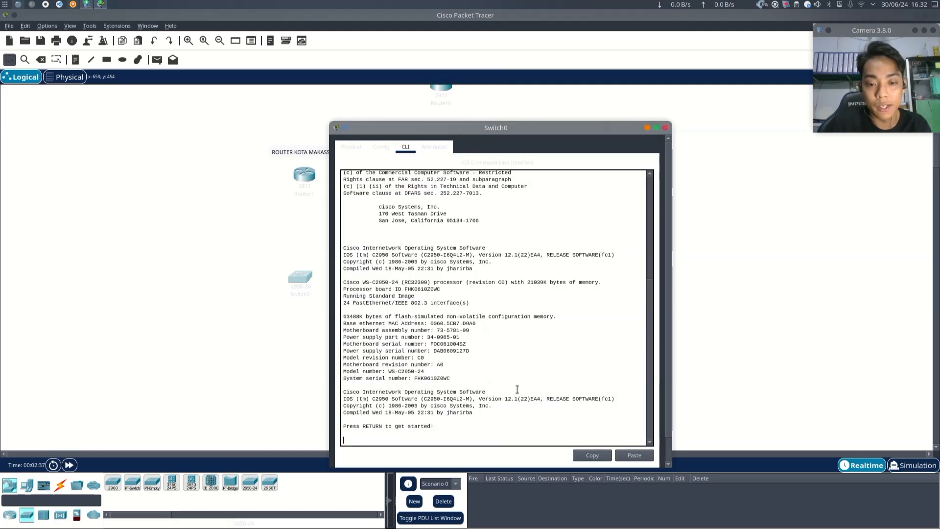
scroll(511, 404, down, 1)
scroll(421, 221, up, 12)
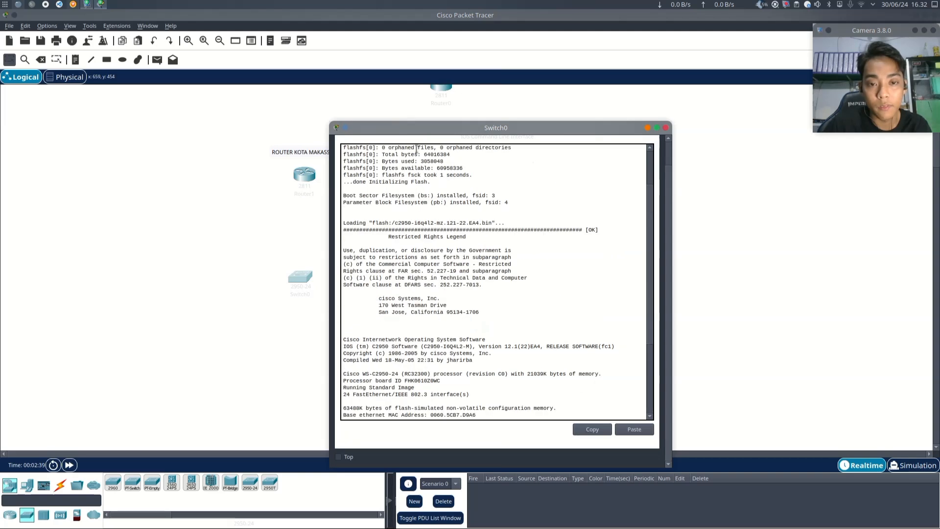
click(387, 148)
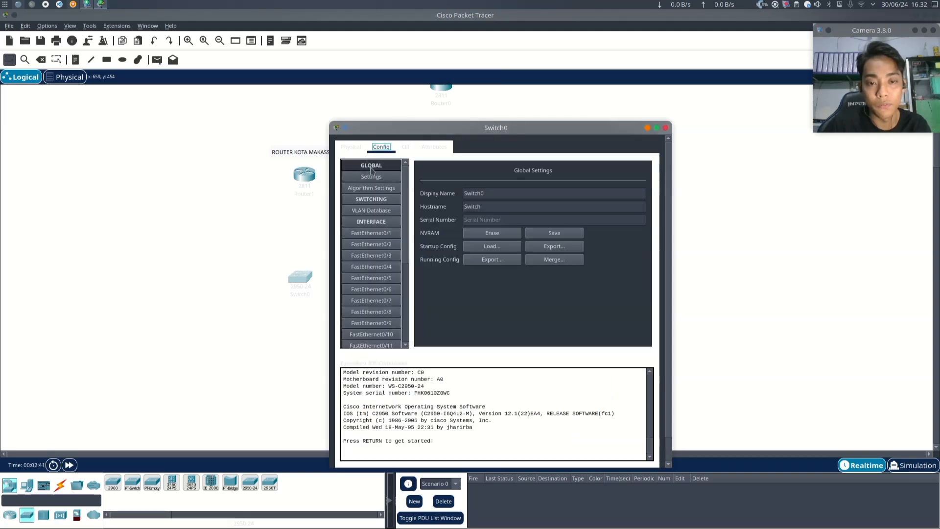
- Browse the switch's Config tab and its FastEthernet interface list, then close the switch window
click(358, 148)
click(380, 147)
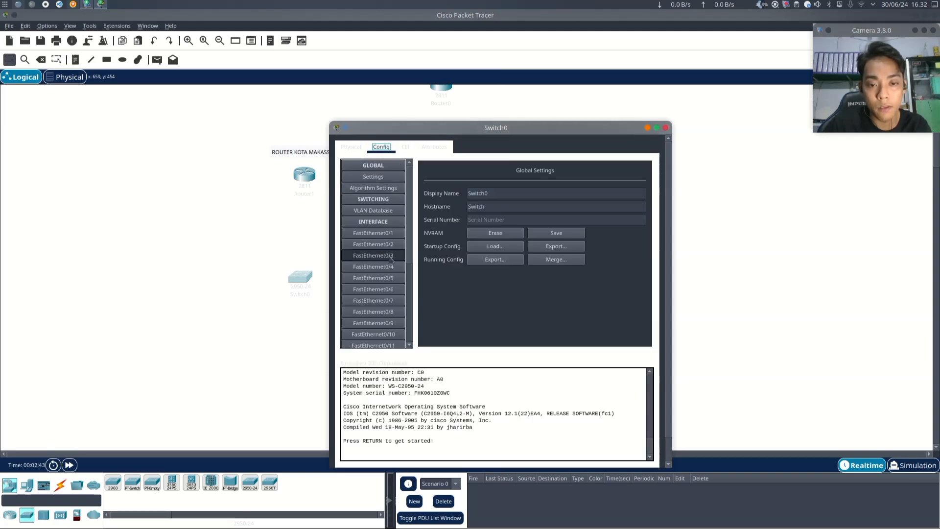
drag(455, 131, 552, 99)
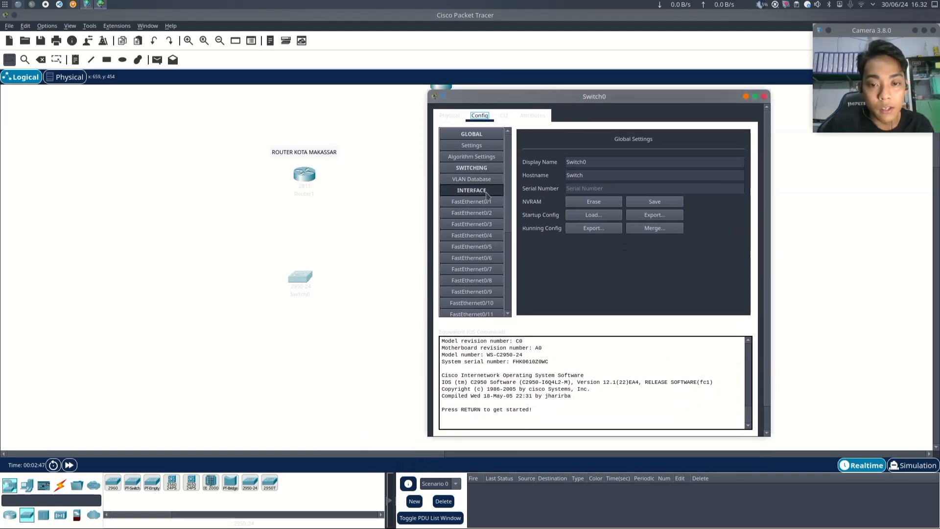
scroll(490, 205, down, 1)
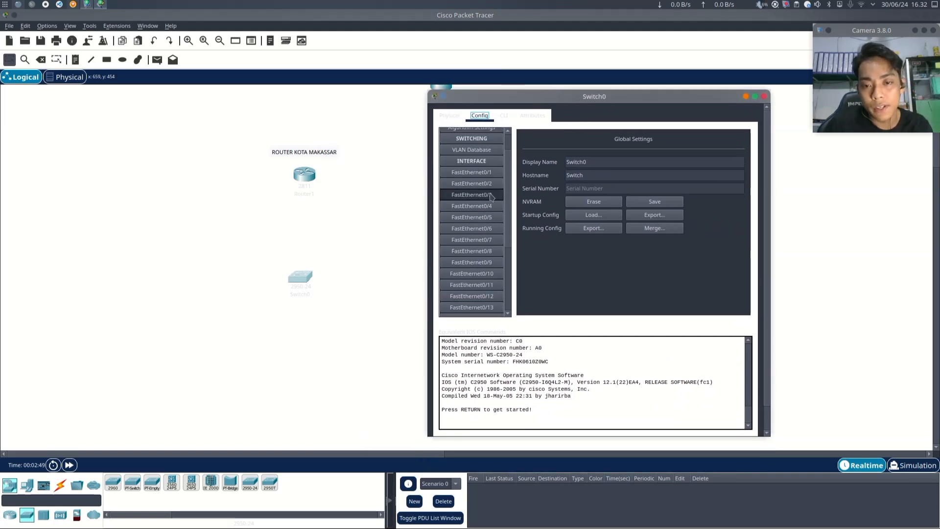
scroll(490, 181, down, 1)
scroll(492, 182, up, 1)
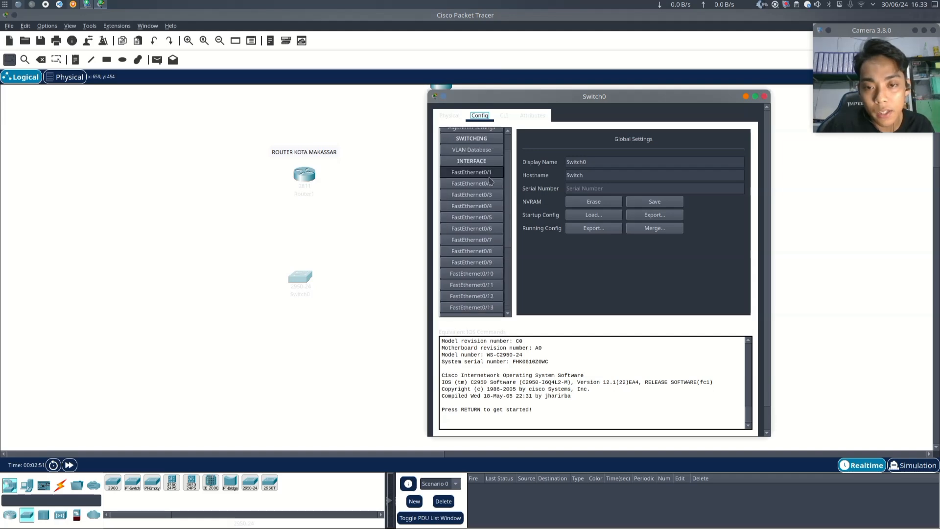
scroll(494, 183, down, 1)
scroll(494, 184, down, 4)
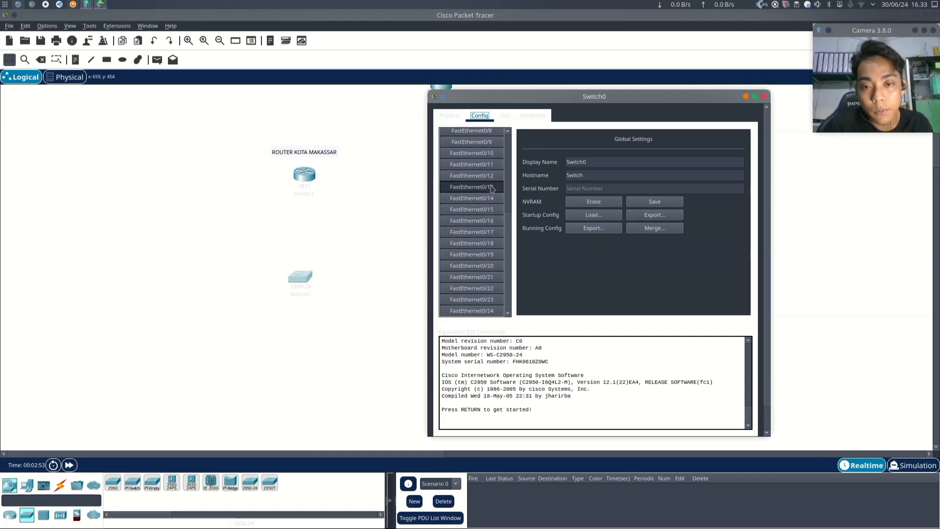
scroll(495, 276, up, 5)
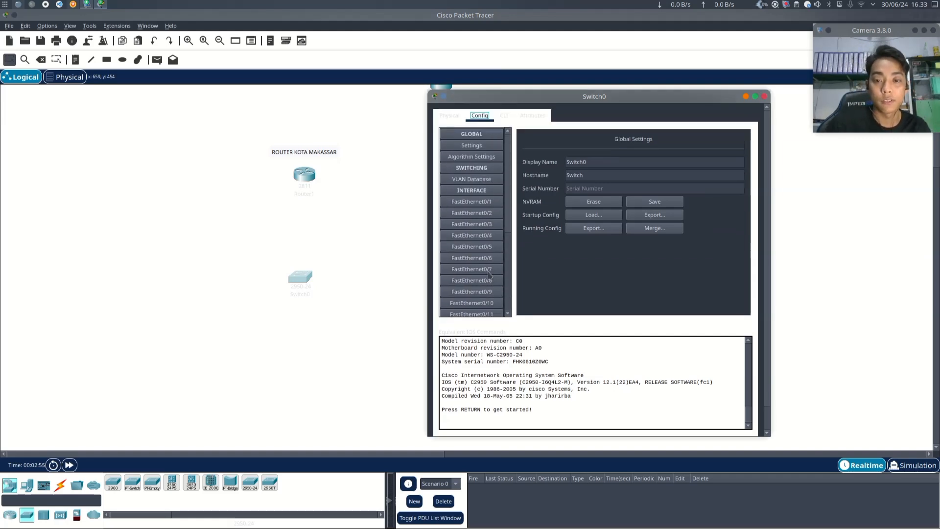
drag(596, 98, 586, 97)
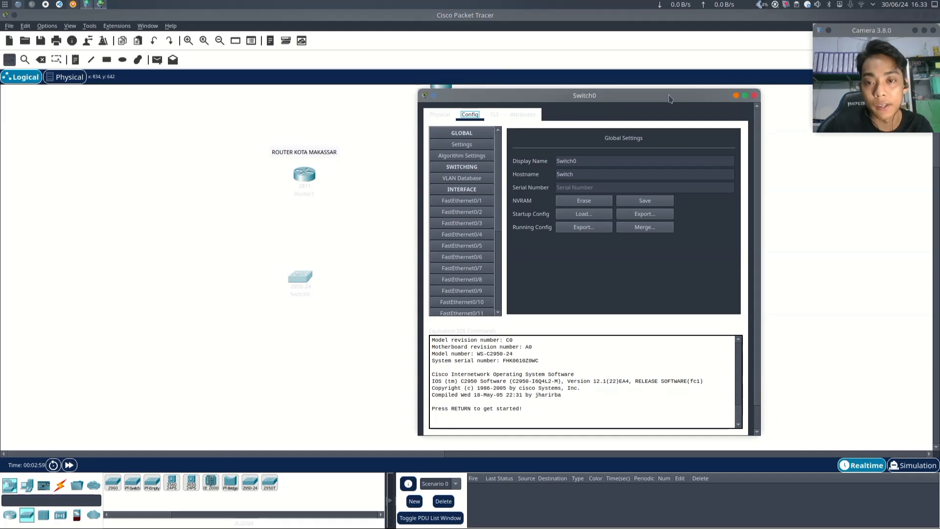
click(754, 96)
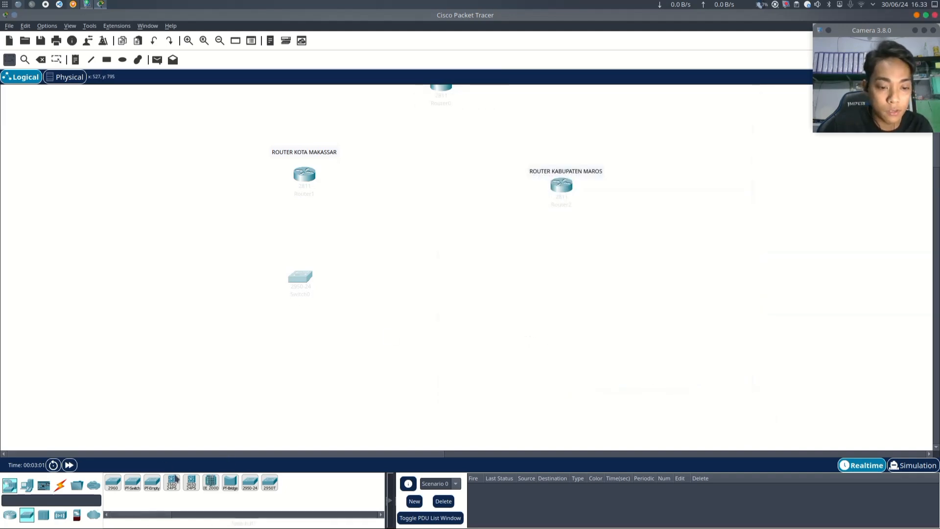
- Place two Switch-PT-Empty switches, one above the top router and one below the right router
click(152, 483)
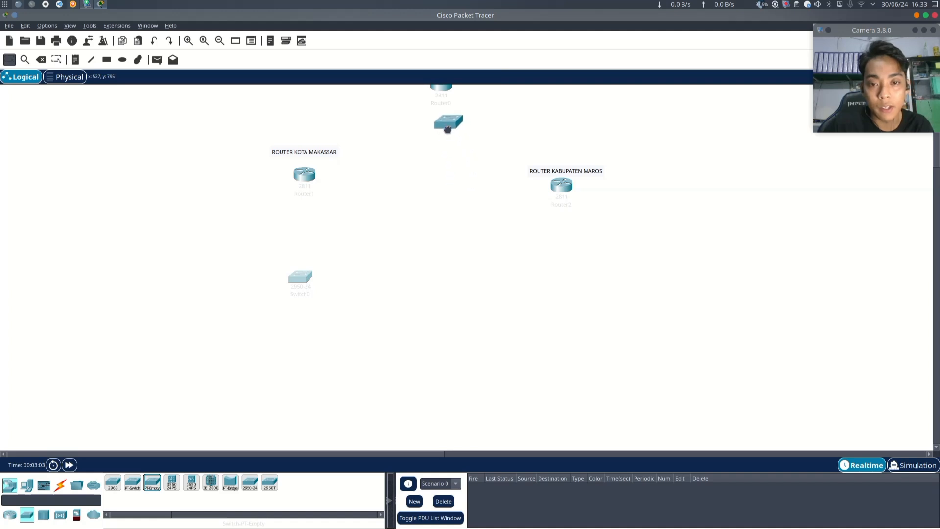
scroll(447, 129, up, 2)
click(445, 102)
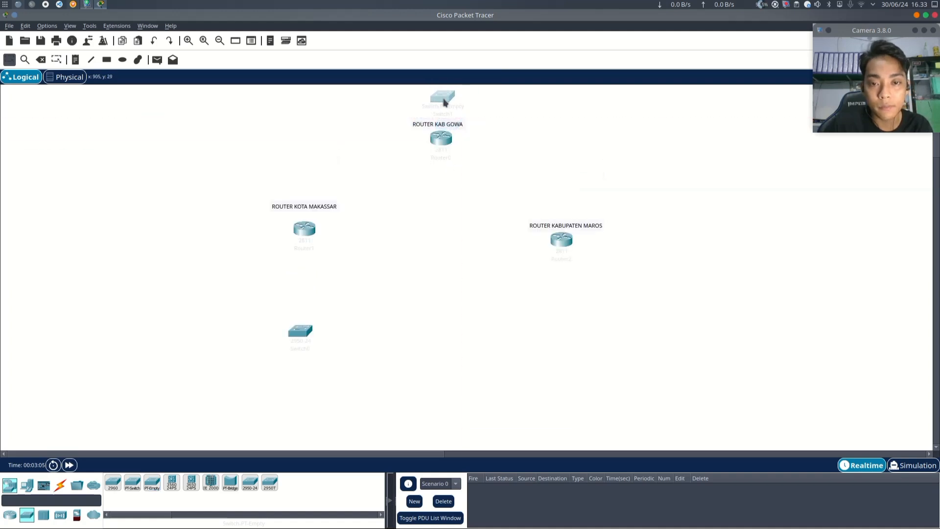
click(152, 483)
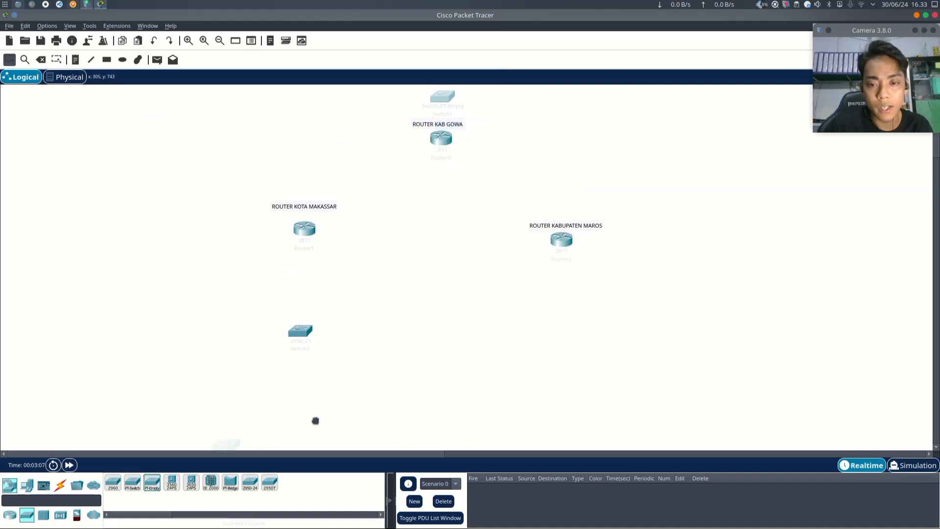
click(565, 283)
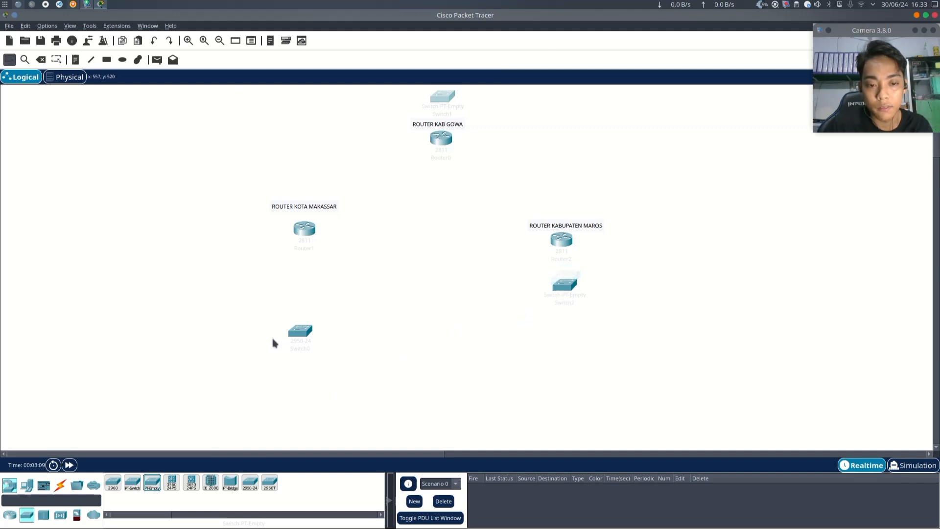
- Reposition the two lower switches so they sit level, about 130 px below the left and right routers
drag(300, 333, 303, 286)
drag(565, 294, 573, 297)
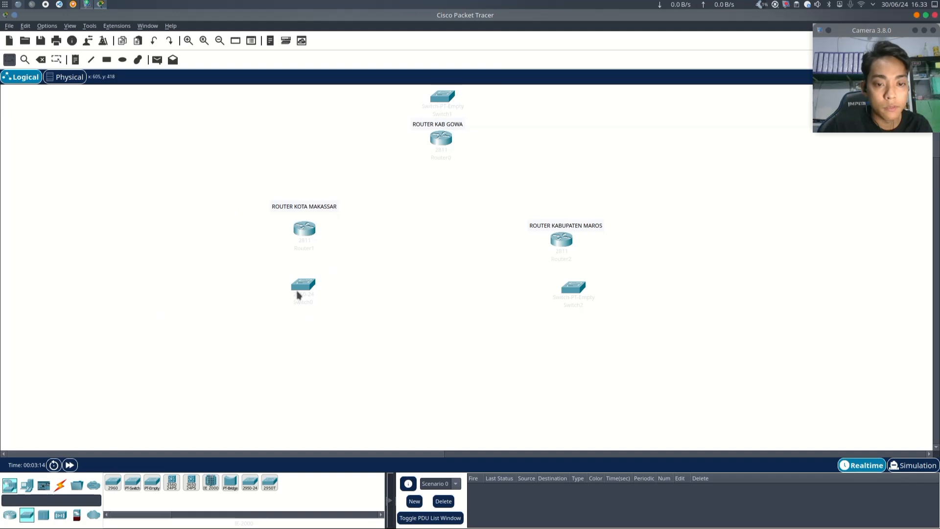
drag(297, 294, 298, 348)
drag(576, 293, 567, 349)
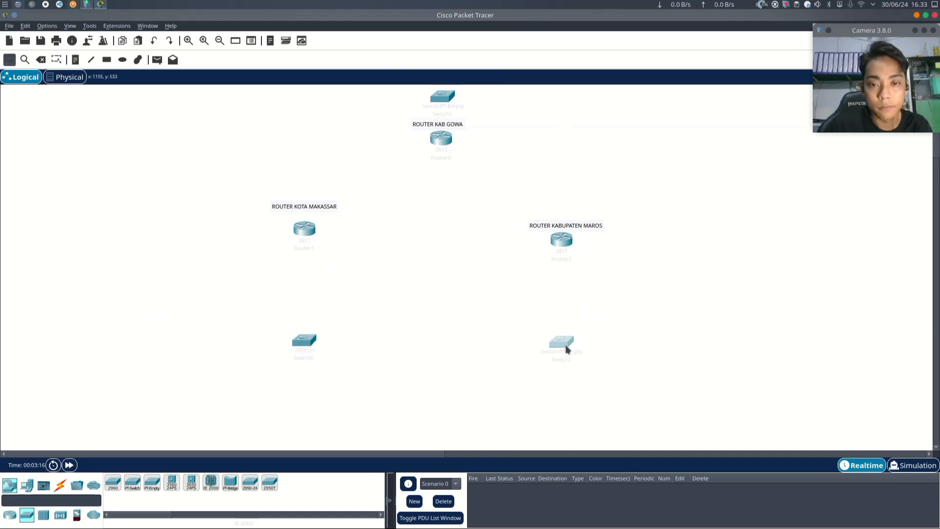
- Select the whole topology and move it lower on the canvas, then nudge both lower switches slightly upward
drag(158, 94, 656, 406)
drag(448, 127, 449, 184)
scroll(539, 186, down, 2)
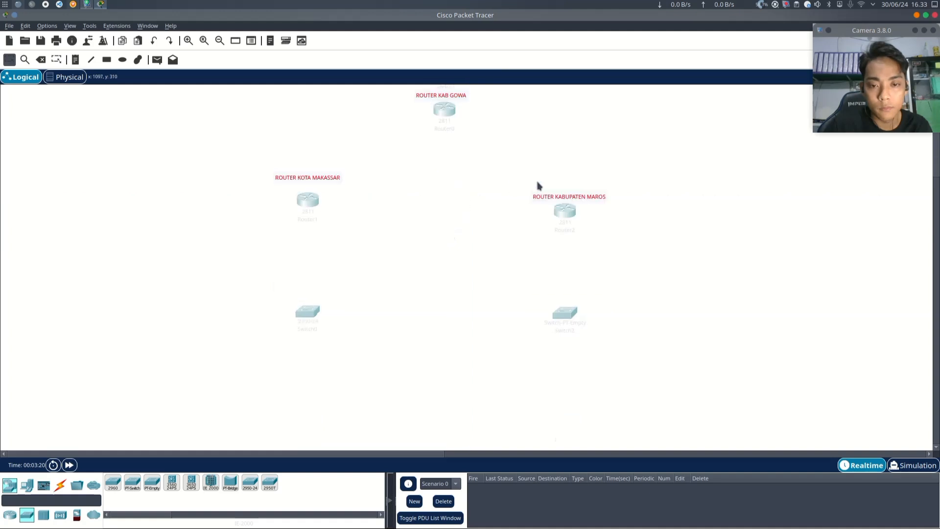
scroll(538, 186, up, 1)
click(647, 189)
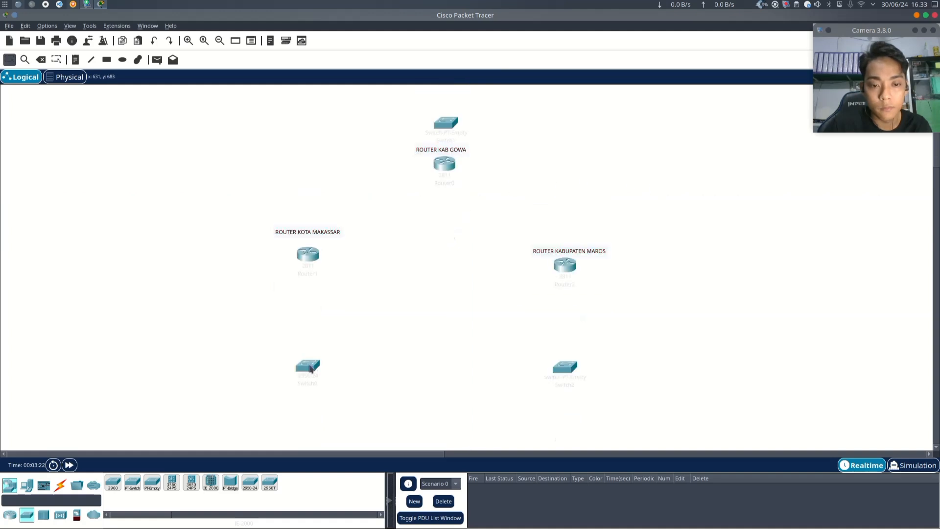
drag(309, 367, 309, 347)
drag(577, 369, 574, 356)
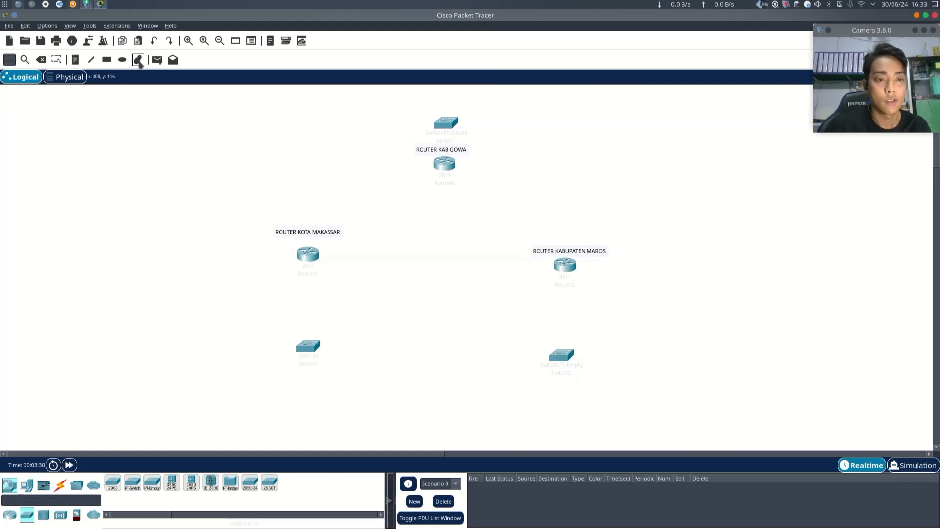
- Add a note reading "10.10.10.1/30 FA1" beside the left router and move it next to the router icon
click(75, 60)
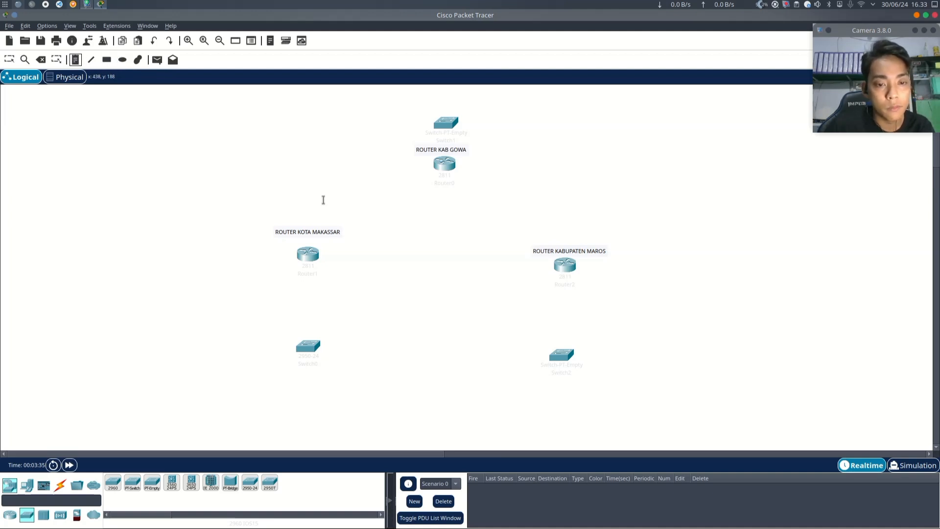
click(332, 256)
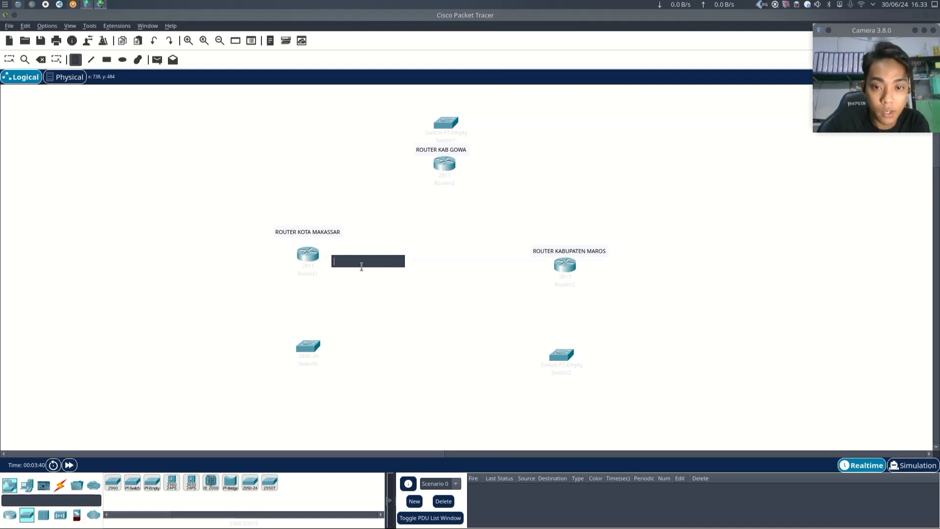
text(10.10.1)
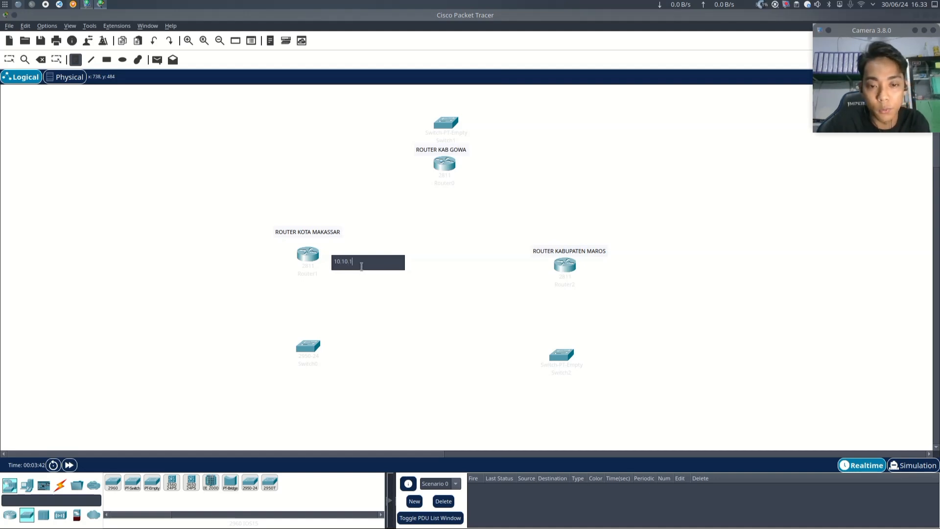
text(0.10.1/30 FA1)
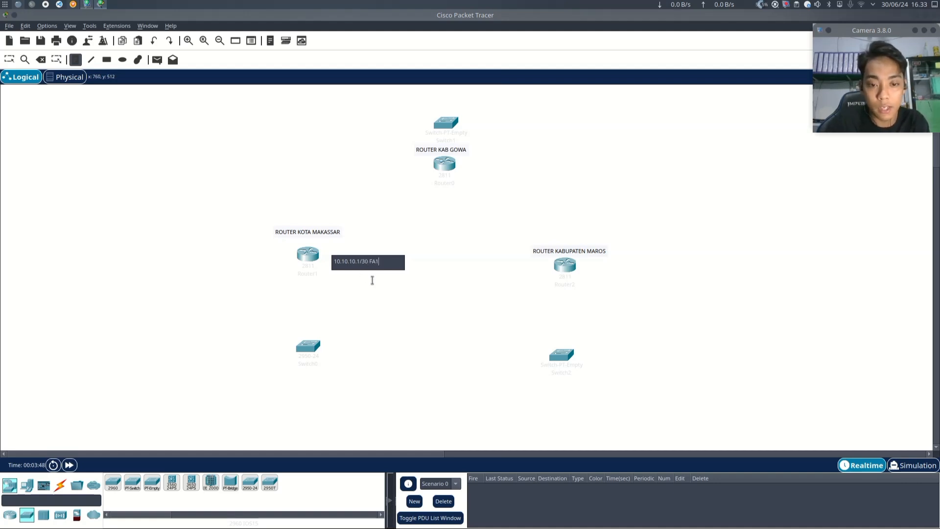
key(Return)
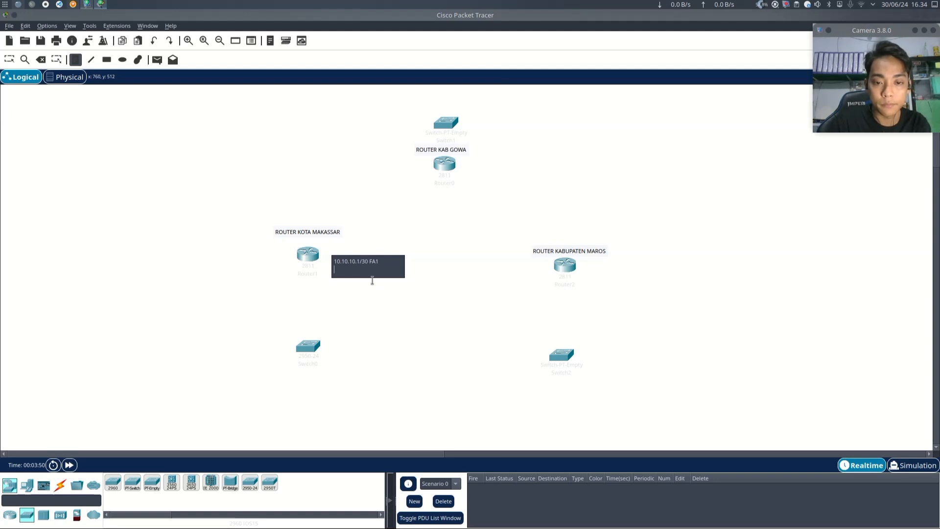
key(BackSpace)
key(Escape)
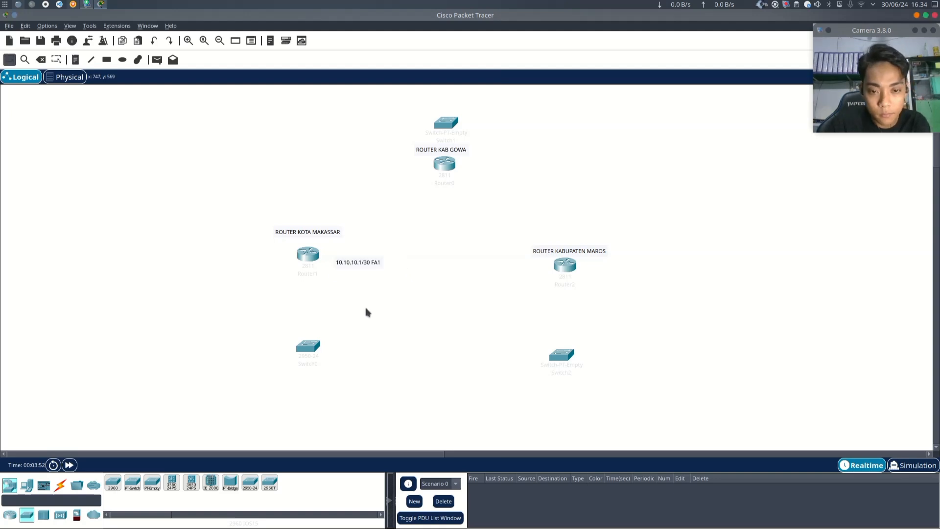
drag(361, 264, 350, 257)
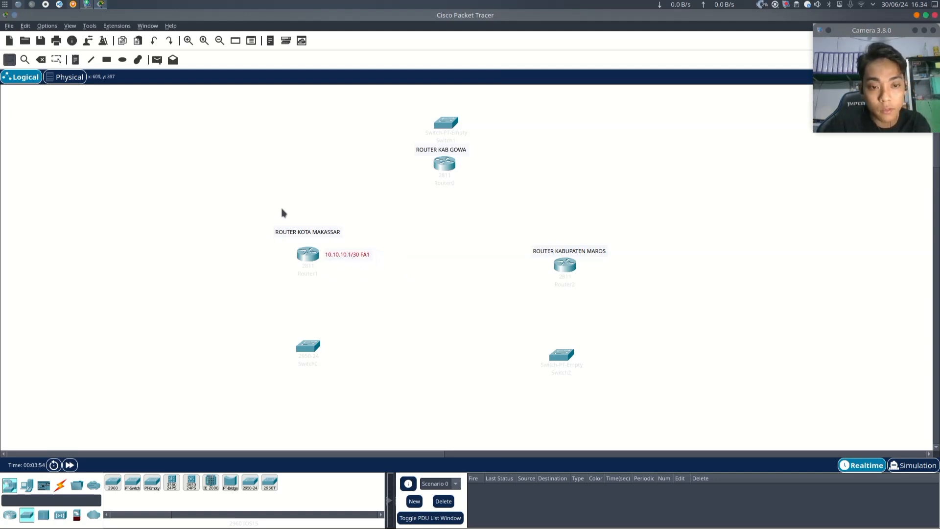
- Add a note reading "10.10.10.2/30 FA2" just below the top router
click(77, 61)
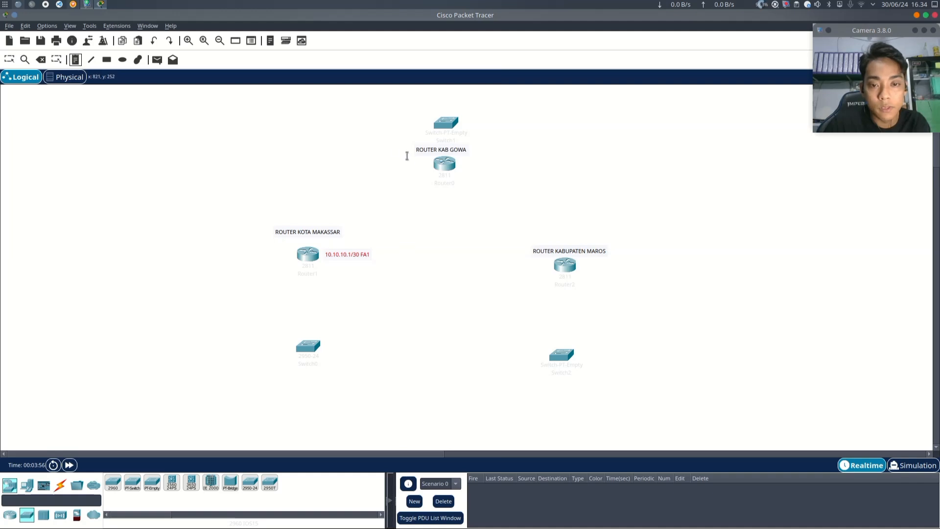
click(418, 171)
text(10)
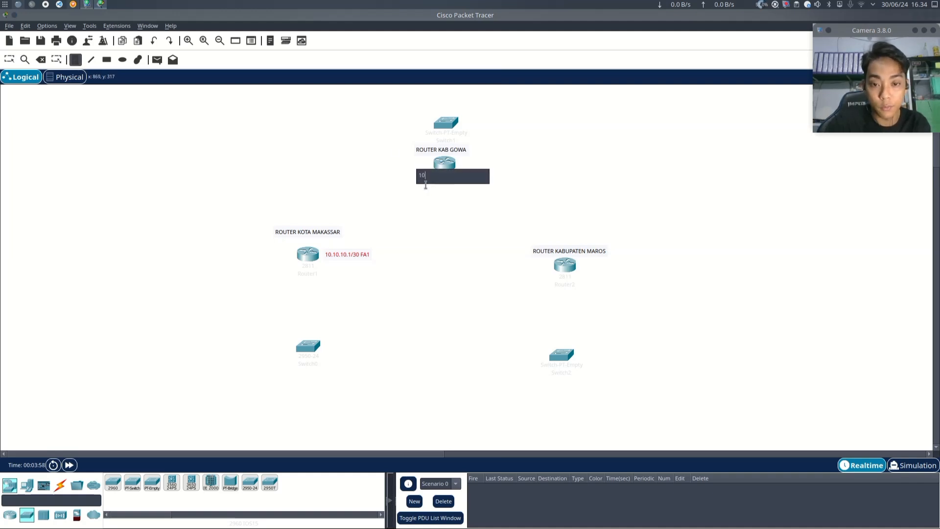
text(.10.10.2/30 FA2)
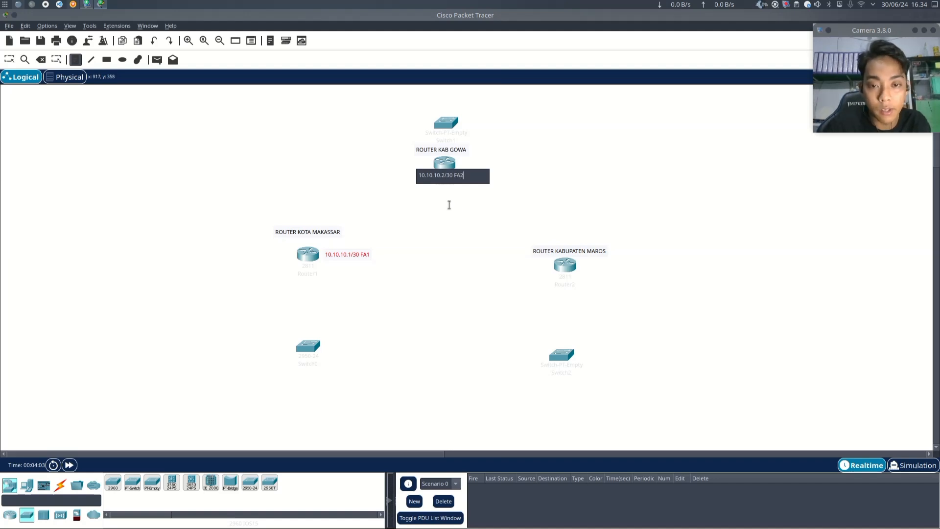
click(446, 217)
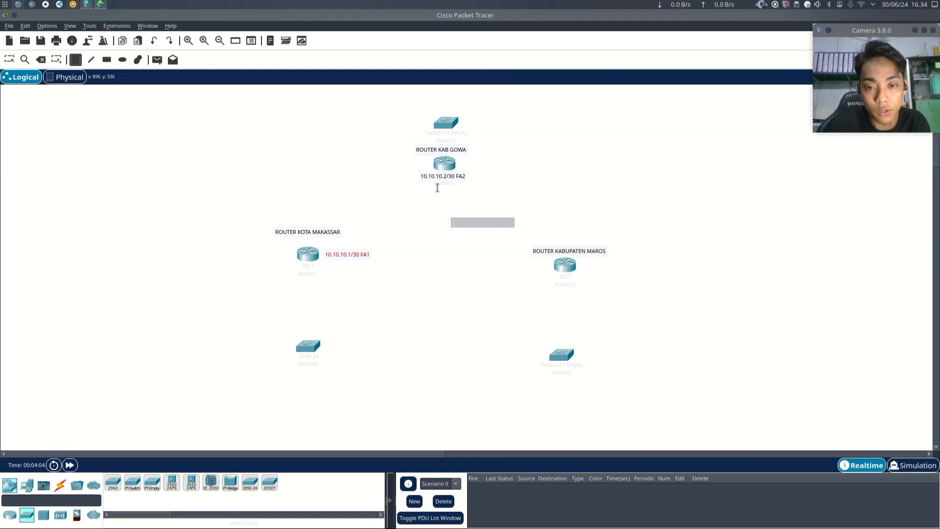
click(9, 59)
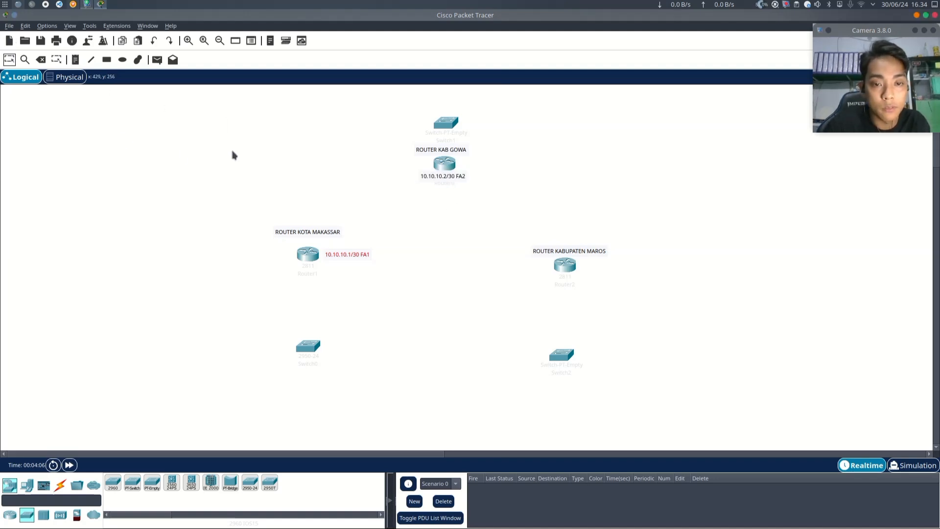
- Move the FA2 note to the left of the top router and shift the FA1 note slightly right
drag(431, 177, 406, 167)
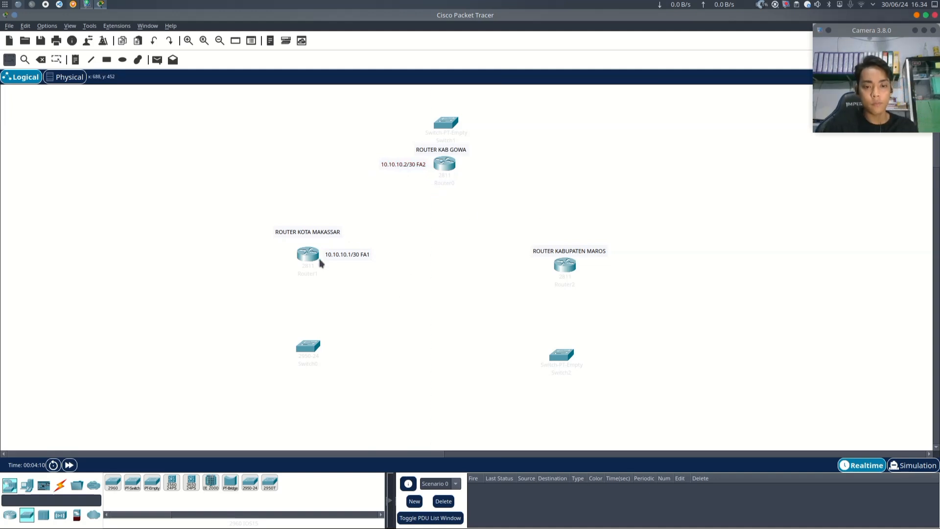
drag(336, 261, 362, 257)
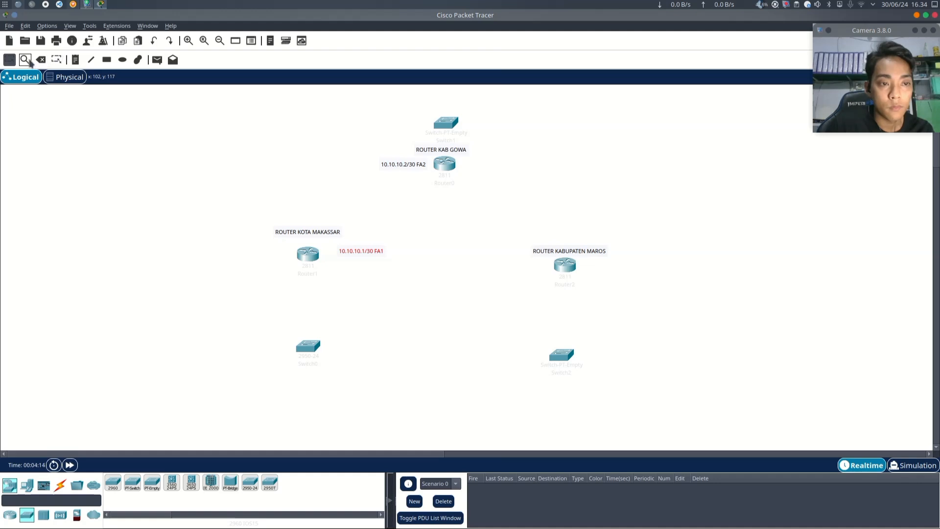
- Add a note reading "10.10.10.3/30 FA3" to the right of the top router
click(75, 59)
click(483, 161)
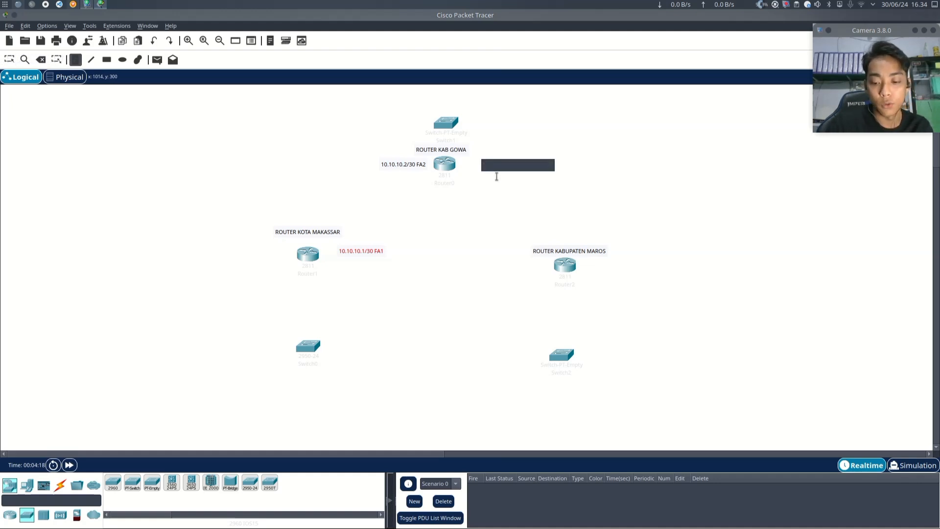
text(10.10.10.3/30 FA3)
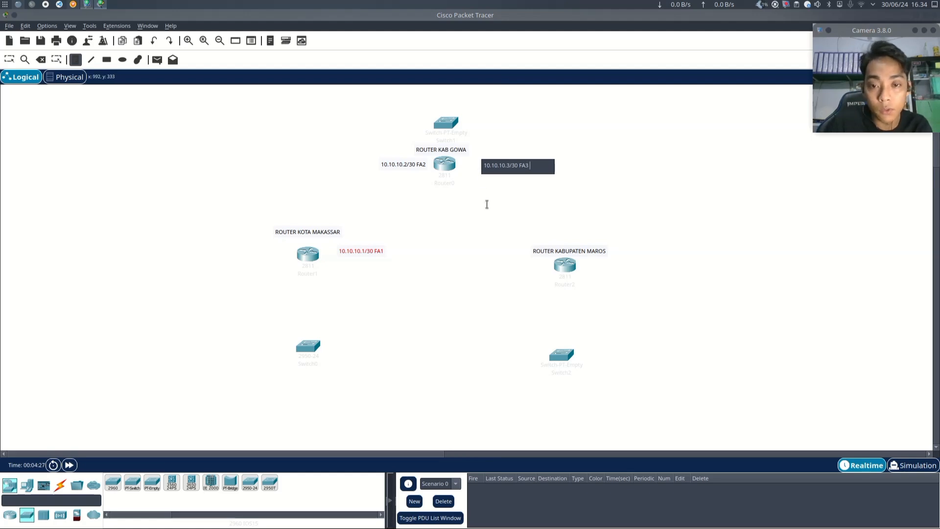
key(ctrl+a)
key(BackSpace)
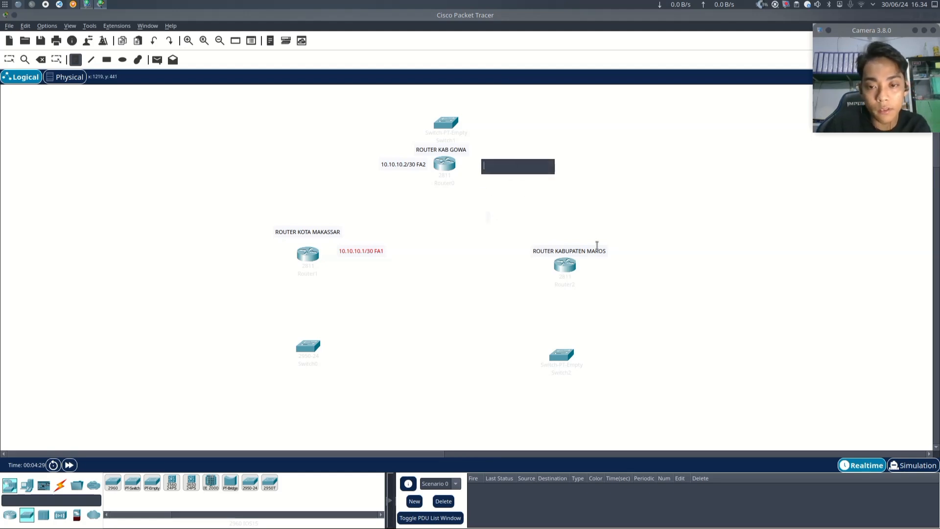
key(Tab)
- Add a note reading "10.10.10.6/30 FA1" and move it just above the right router's label
text(10.)
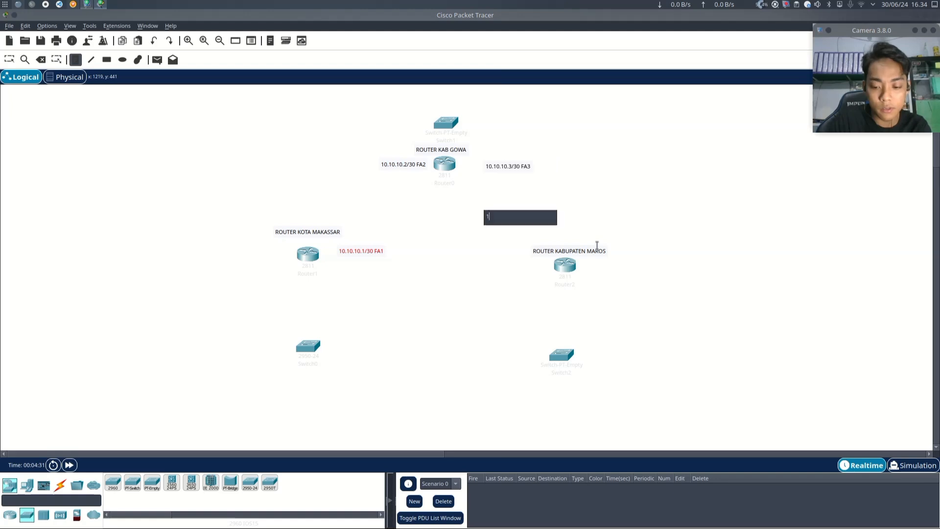
text(10.10)
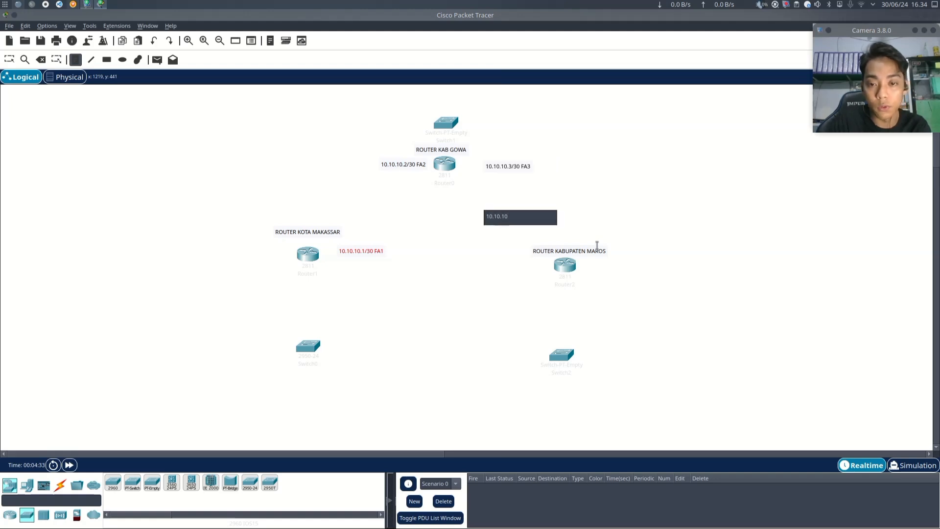
text(.)
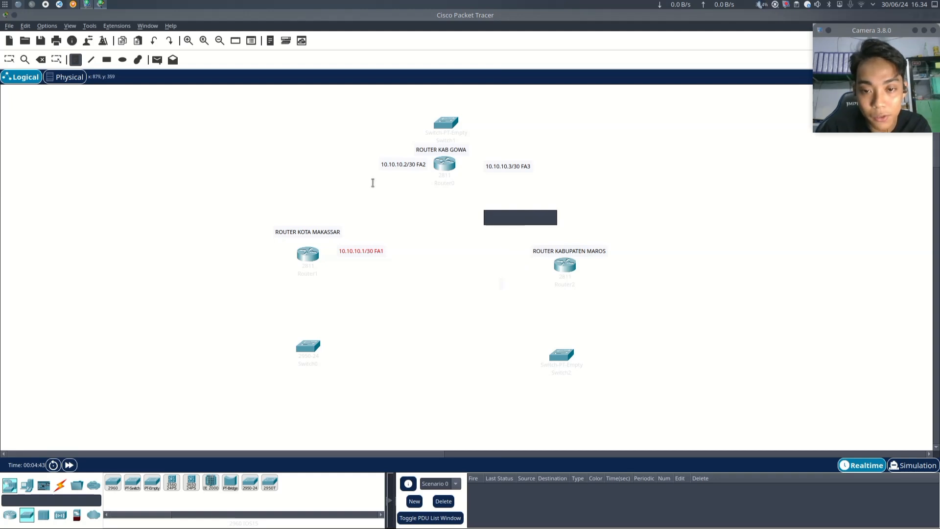
click(9, 60)
drag(529, 225, 579, 240)
- Change the FA3 note to read "10.10.10.5/30 FA3", then nudge it and the left router's FA1 note into place
click(513, 167)
double_click(513, 167)
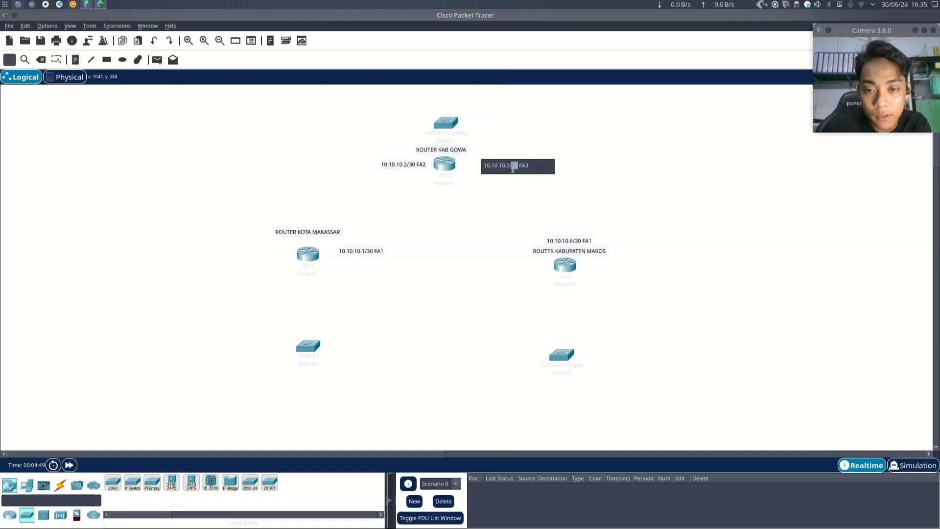
text(5)
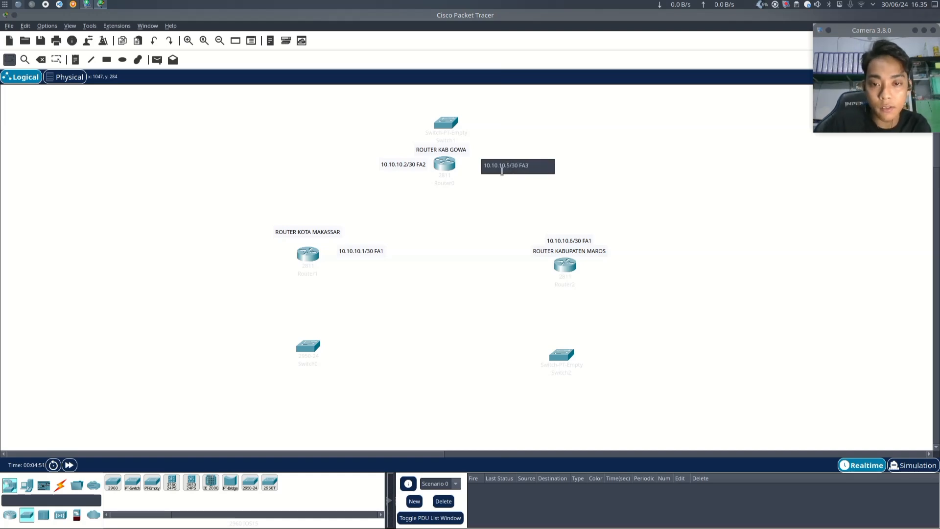
click(619, 204)
mouse_move(516, 168)
mouse_down()
mouse_move(500, 167)
mouse_move(508, 170)
mouse_up()
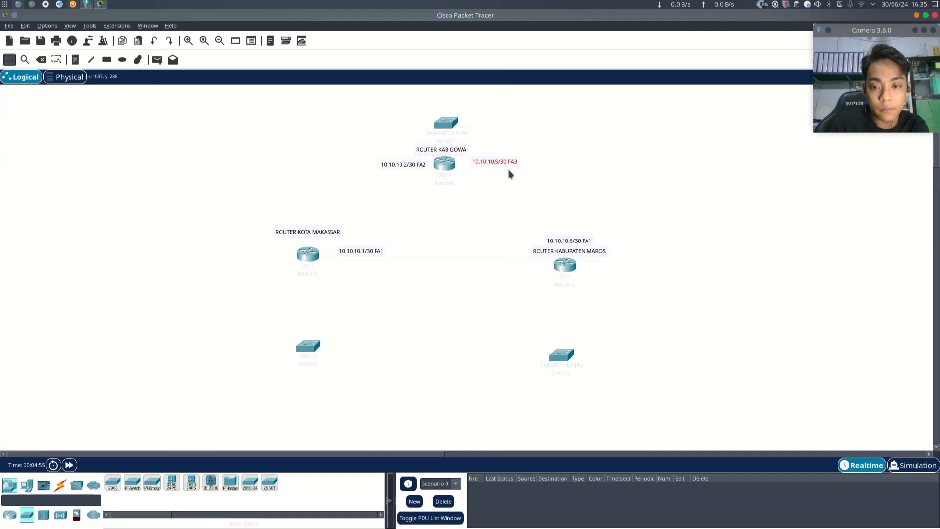
mouse_move(369, 252)
mouse_down()
mouse_move(363, 266)
mouse_move(364, 254)
mouse_up()
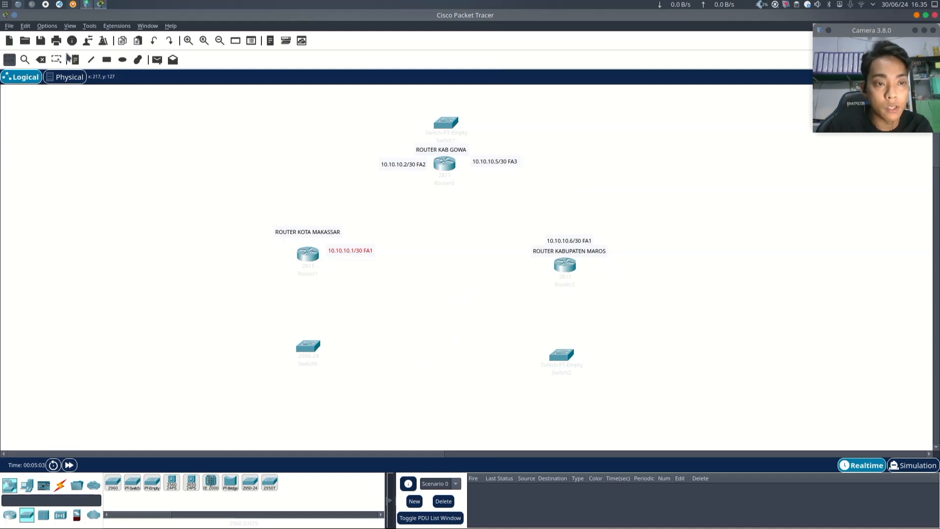
- Connect the left router's FastEthernet0/0 to the top router's FastEthernet0/0 with a copper straight-through cable
click(60, 485)
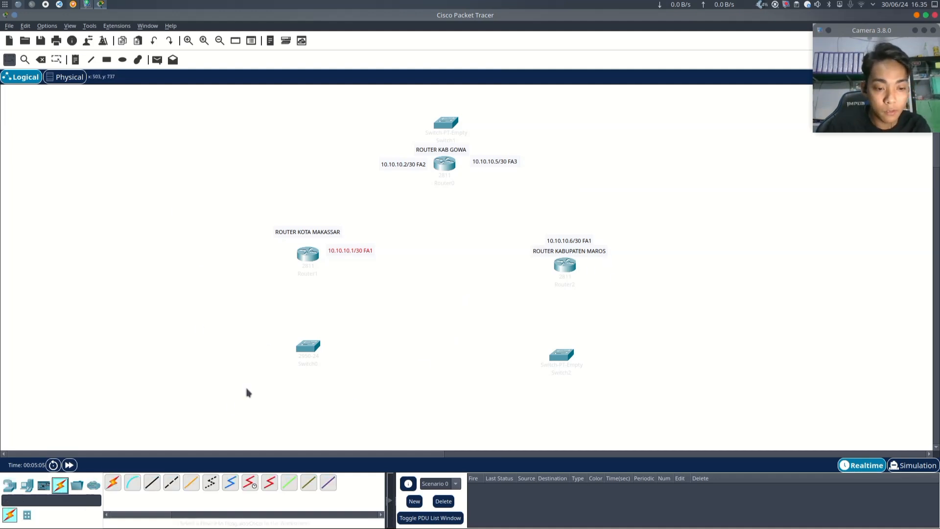
click(153, 484)
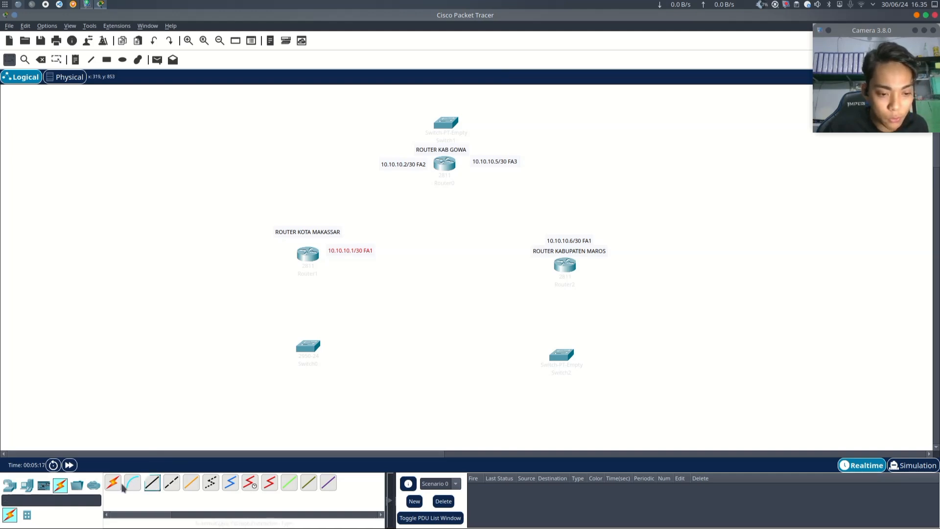
click(153, 484)
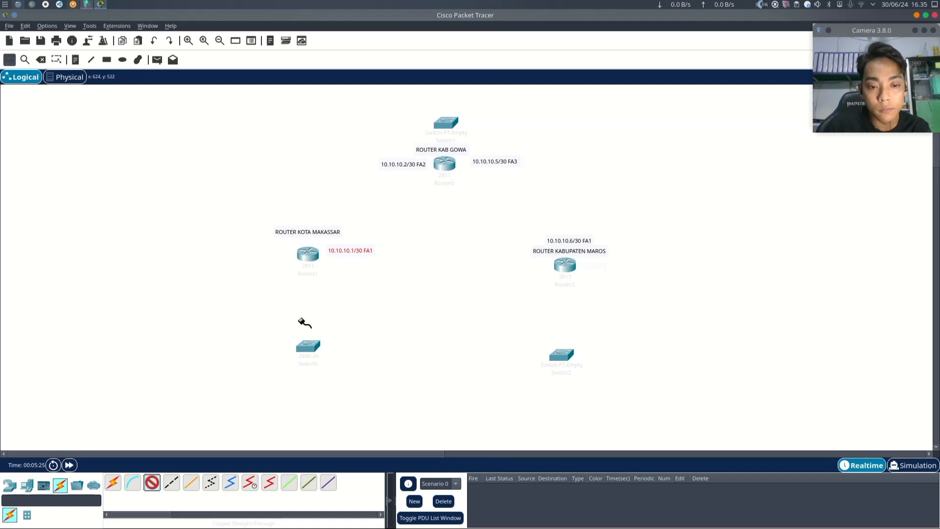
click(308, 253)
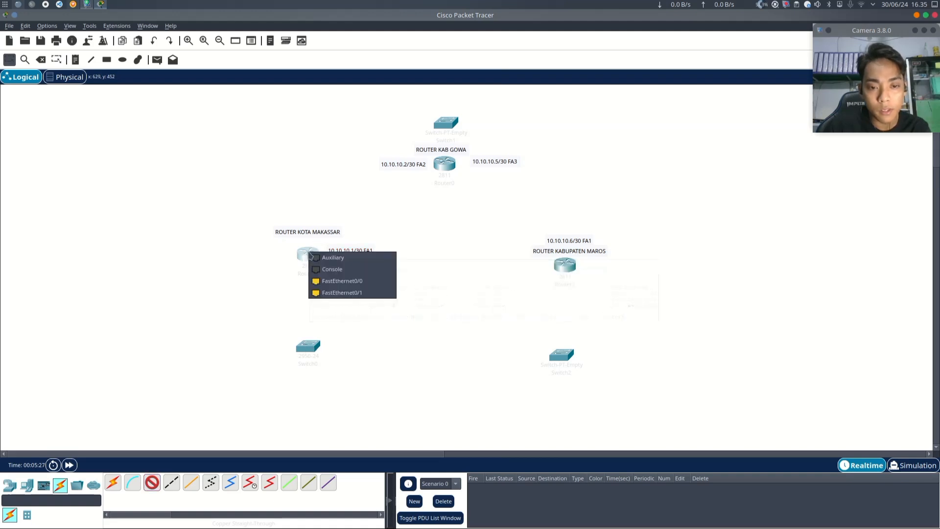
click(366, 284)
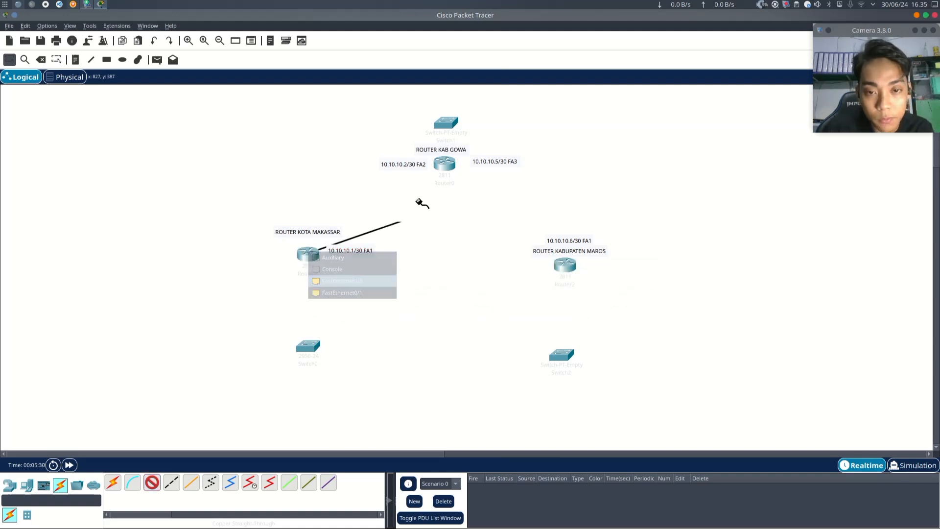
click(446, 167)
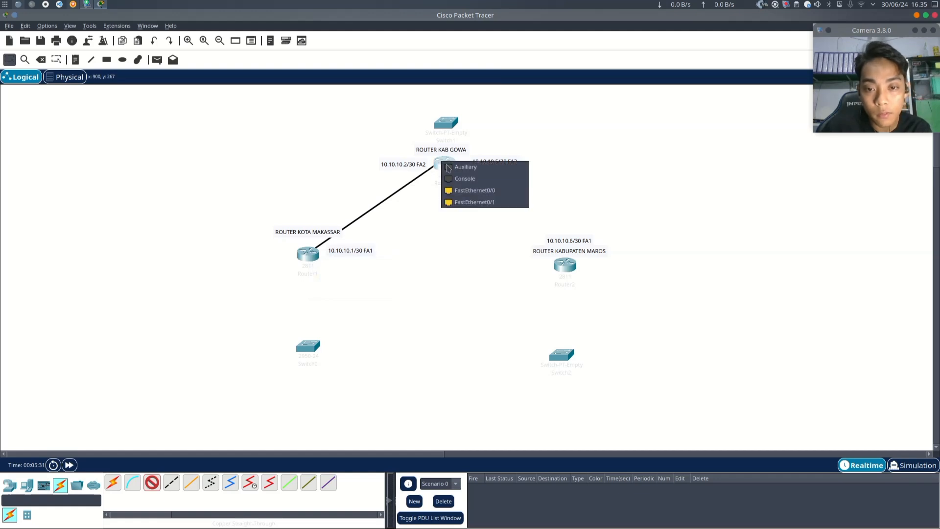
click(493, 191)
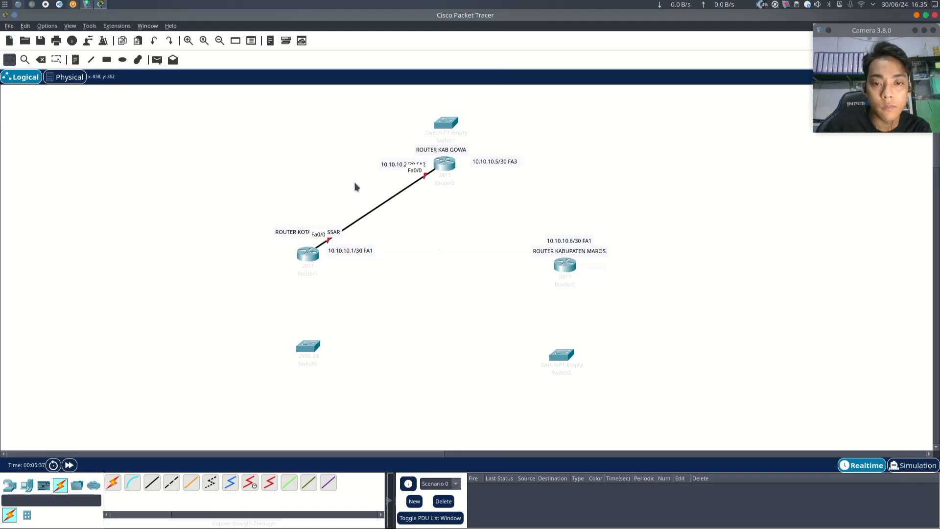
click(138, 59)
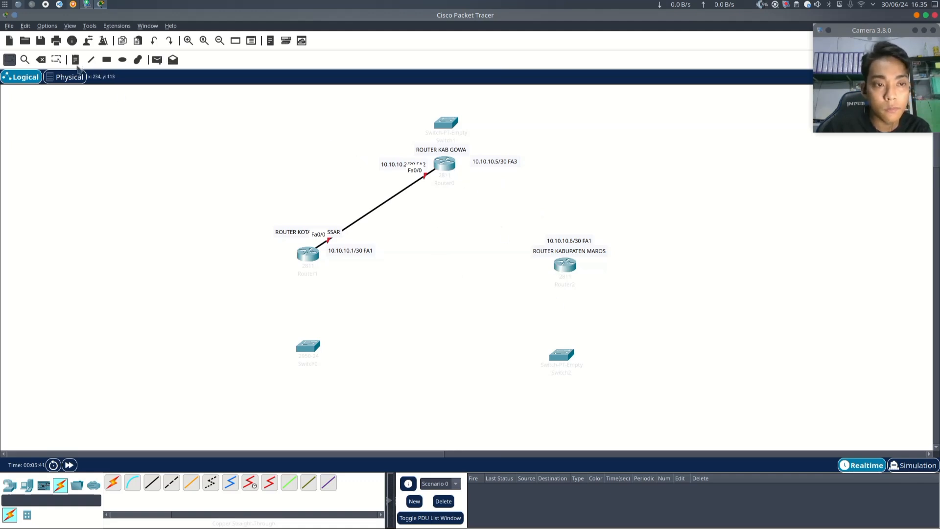
click(152, 483)
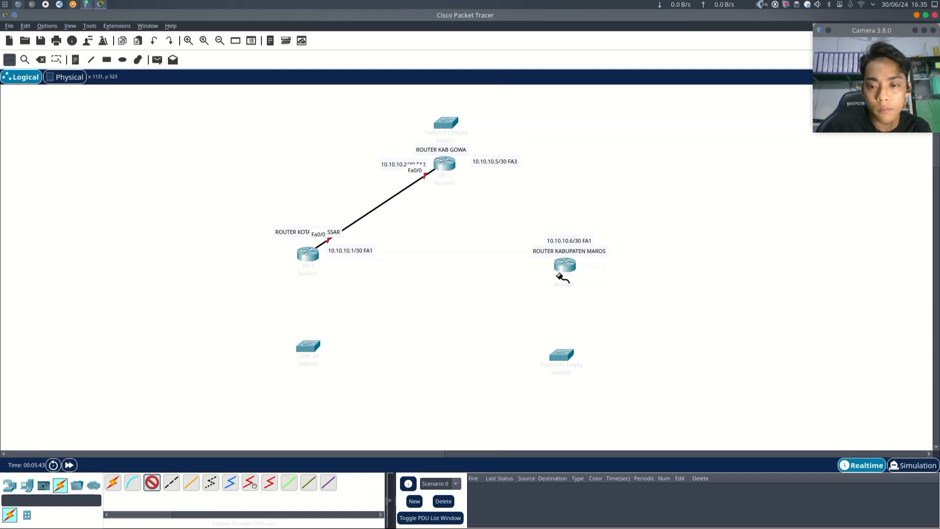
click(563, 265)
click(599, 296)
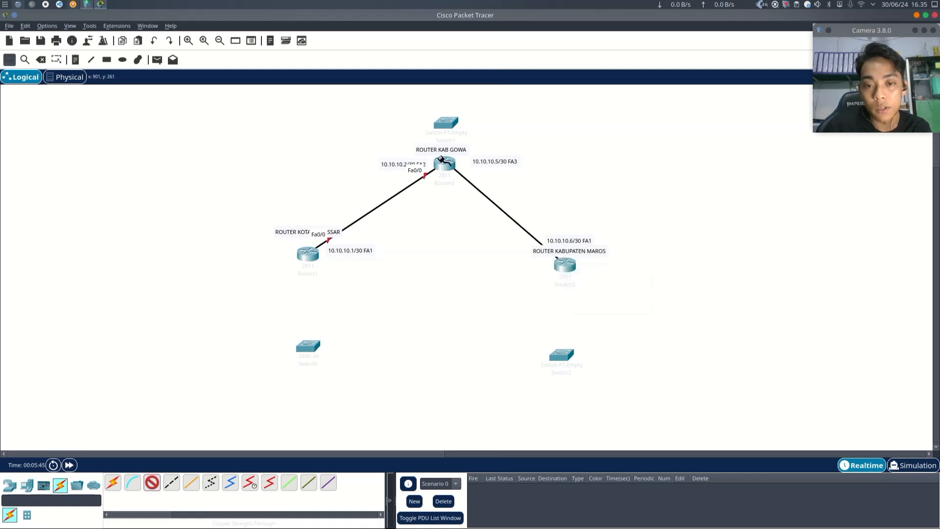
click(443, 163)
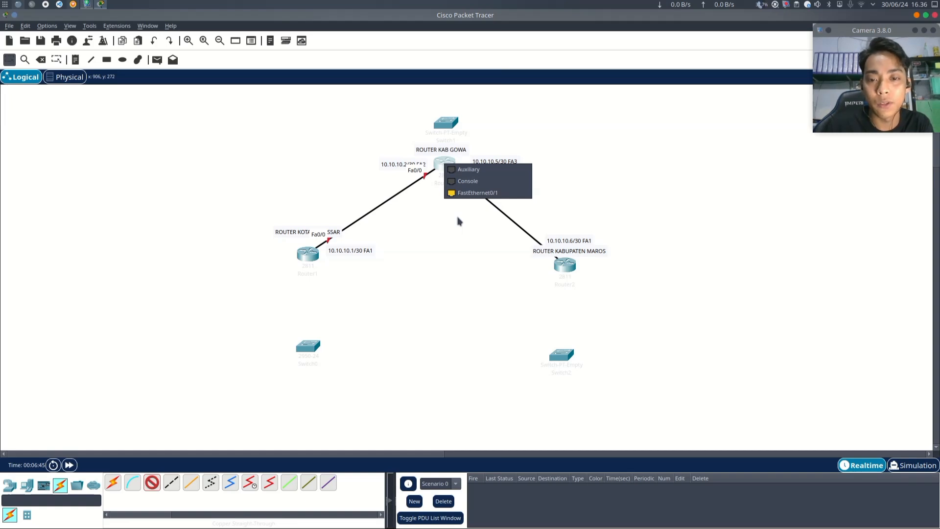
key(Escape)
key(Escape)
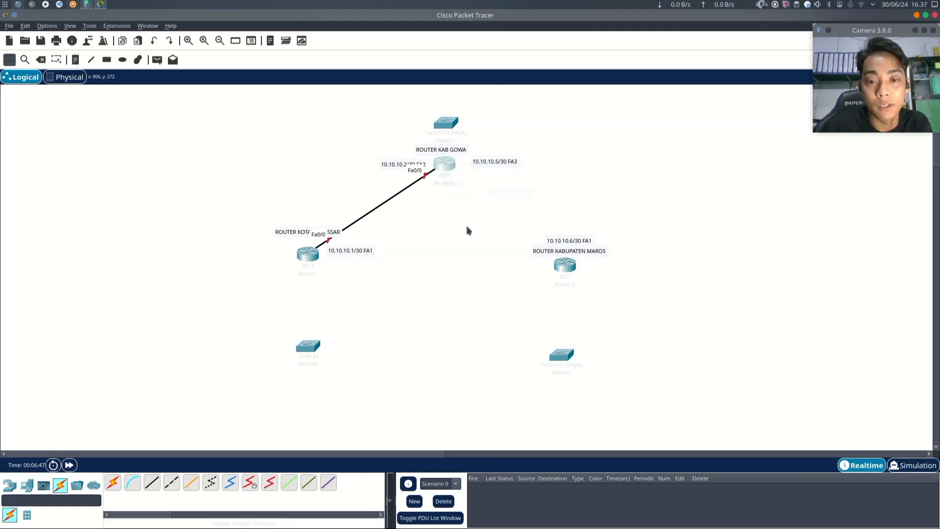
- Install an NM-1FE-TX module into an empty slot of the top router
click(448, 168)
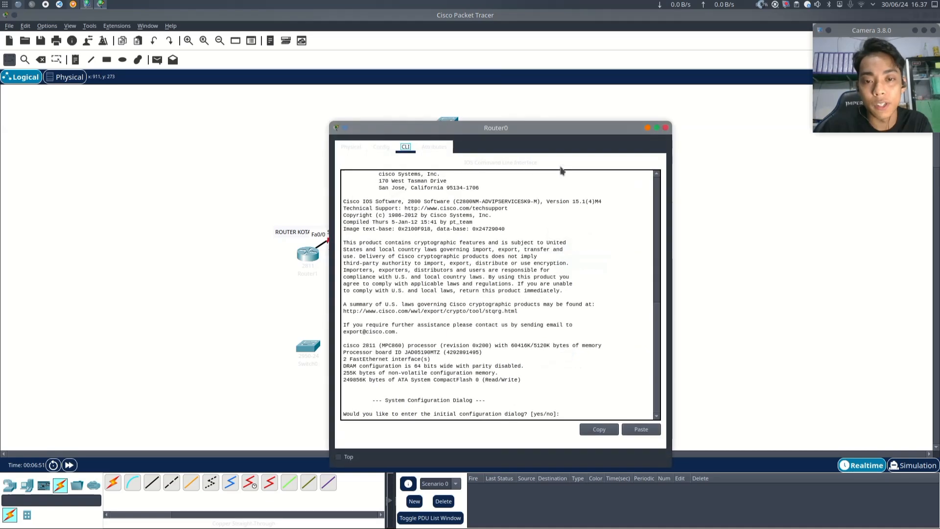
drag(573, 127, 802, 97)
click(586, 119)
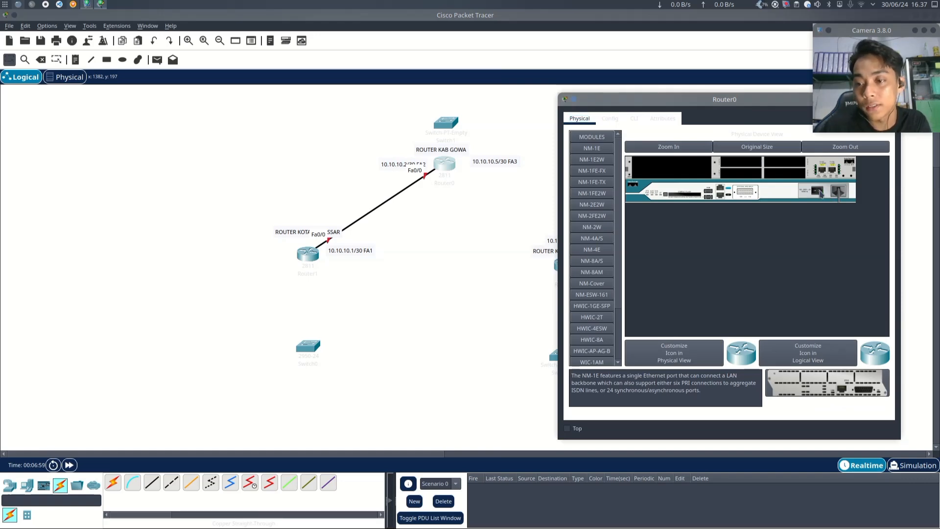
click(598, 186)
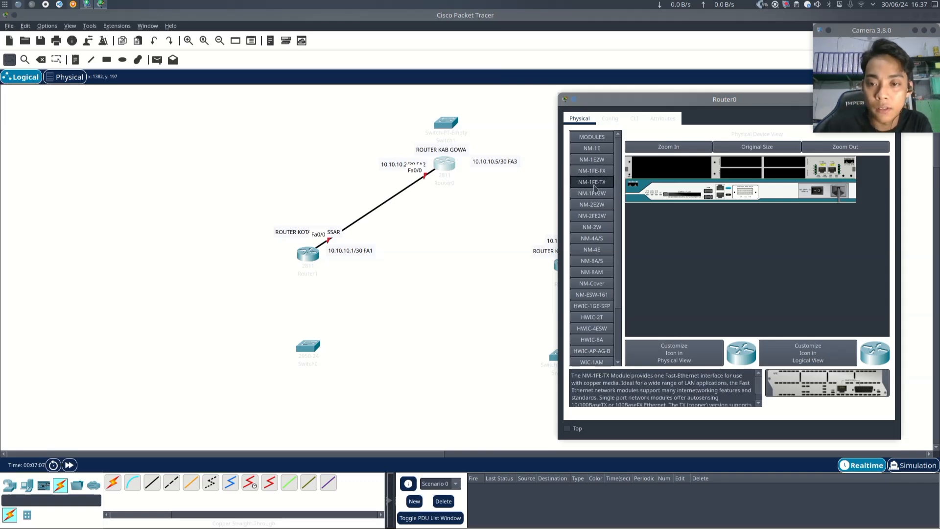
drag(594, 187, 656, 186)
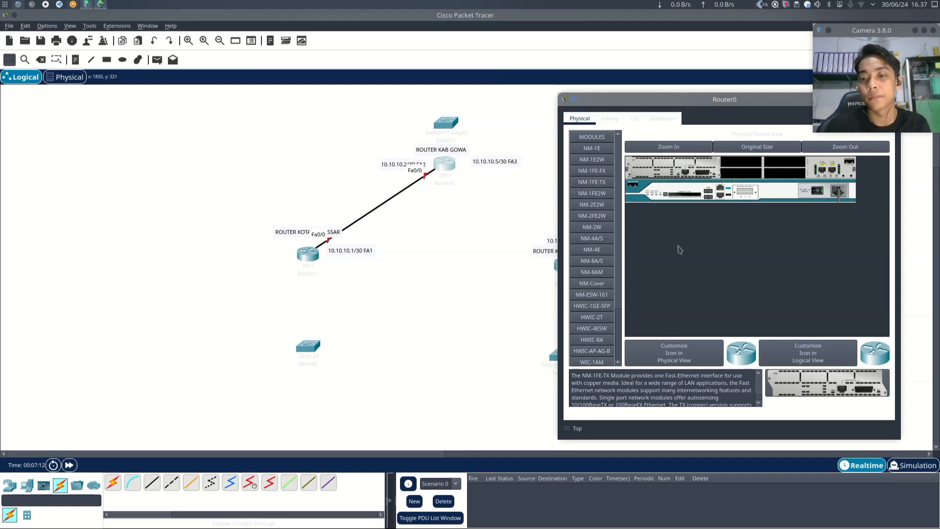
- Review the top router's interface list, including FastEthernet1/0, in its configuration settings, then close the device window
click(608, 118)
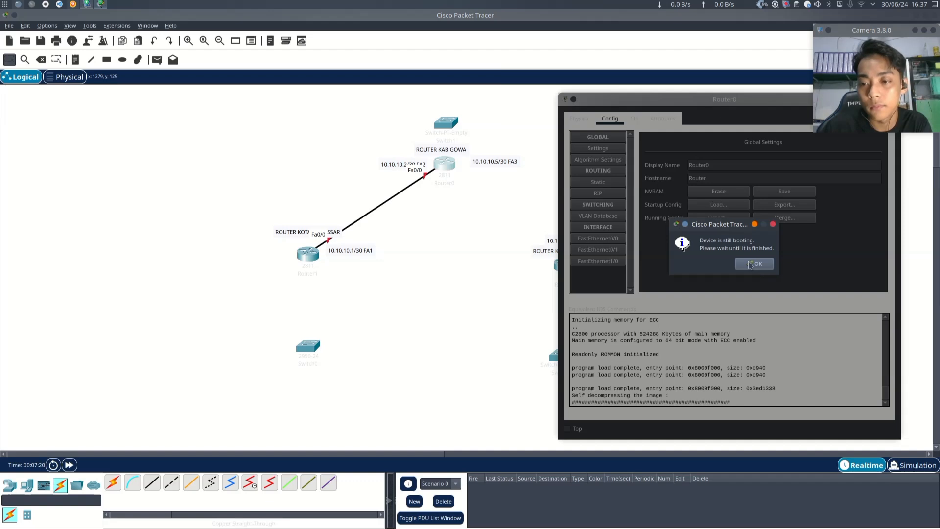
click(750, 263)
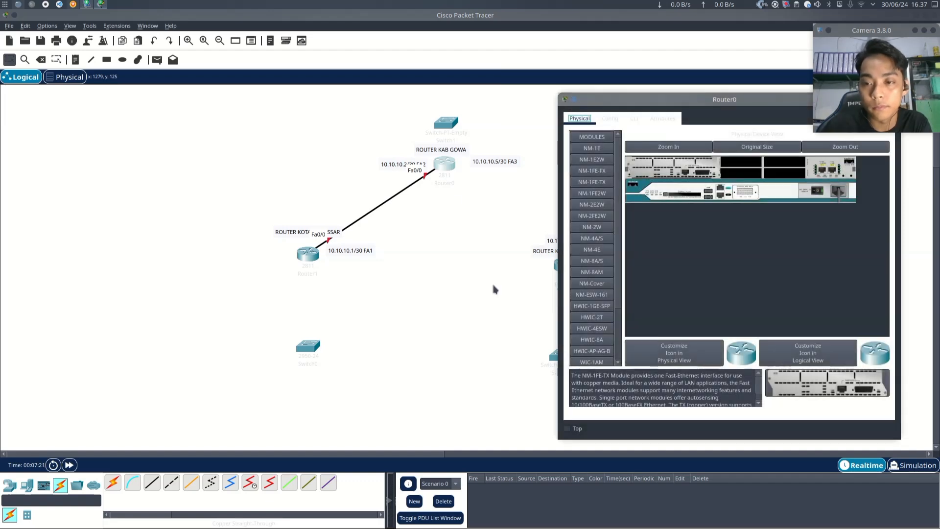
click(610, 118)
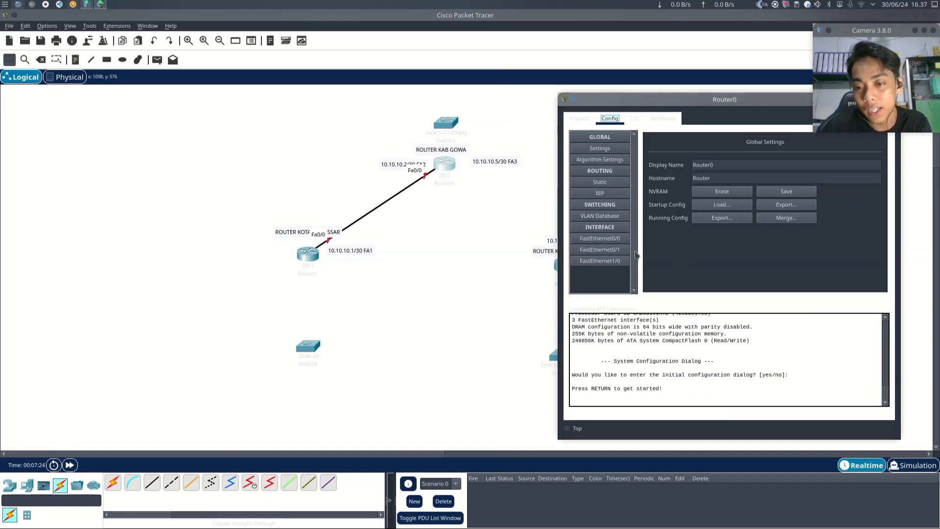
click(621, 239)
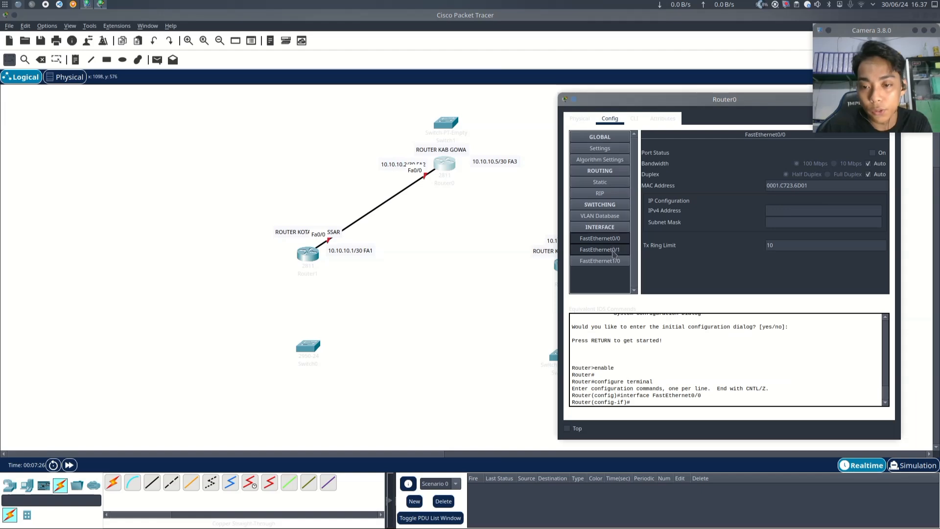
click(615, 250)
click(617, 262)
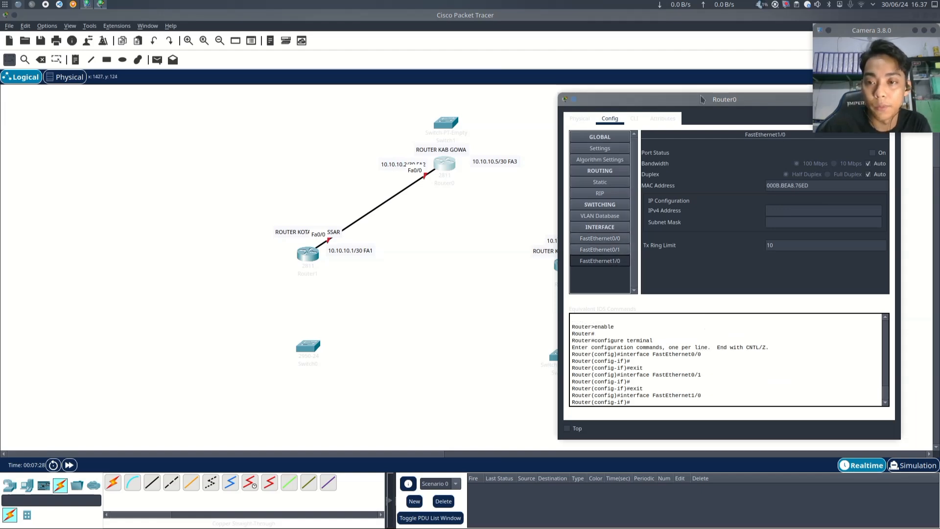
drag(703, 100, 593, 121)
click(785, 120)
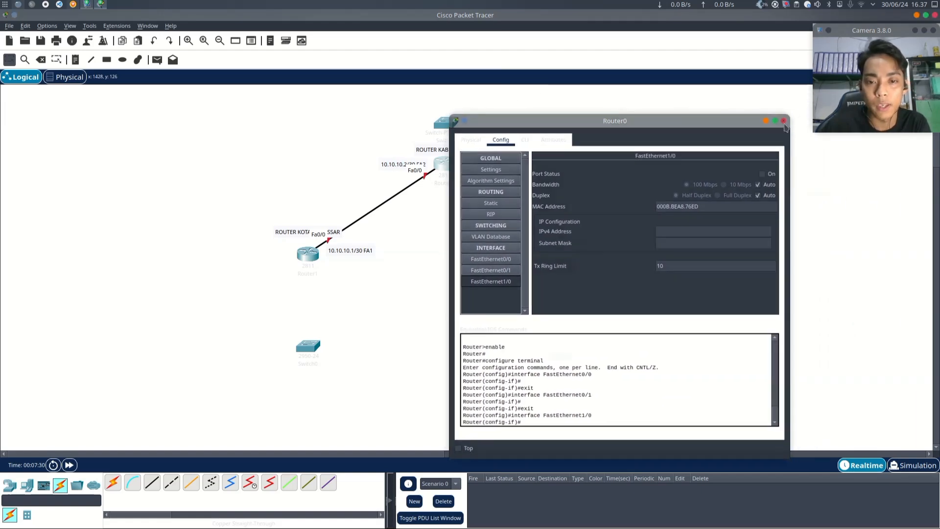
- Connect the right router's FastEthernet0/0 to the top router's FastEthernet1/0 with a copper straight-through cable
click(308, 253)
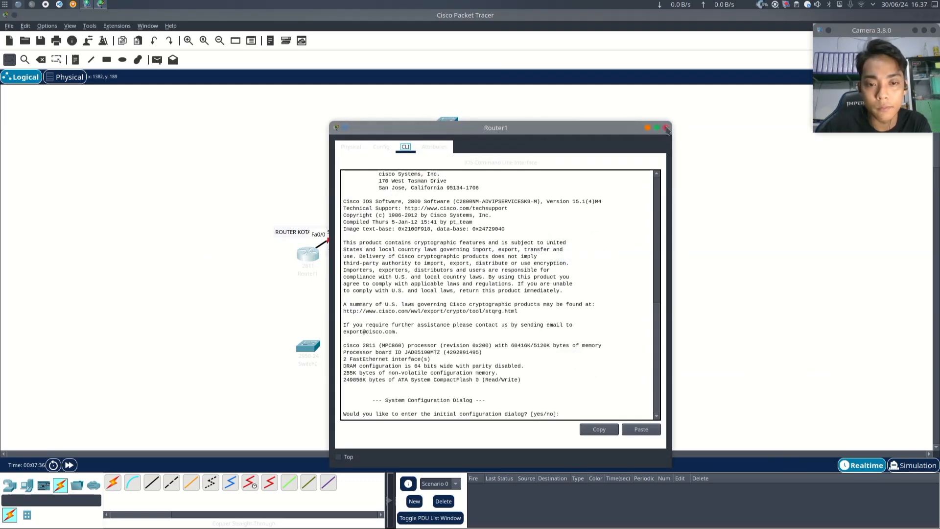
click(666, 128)
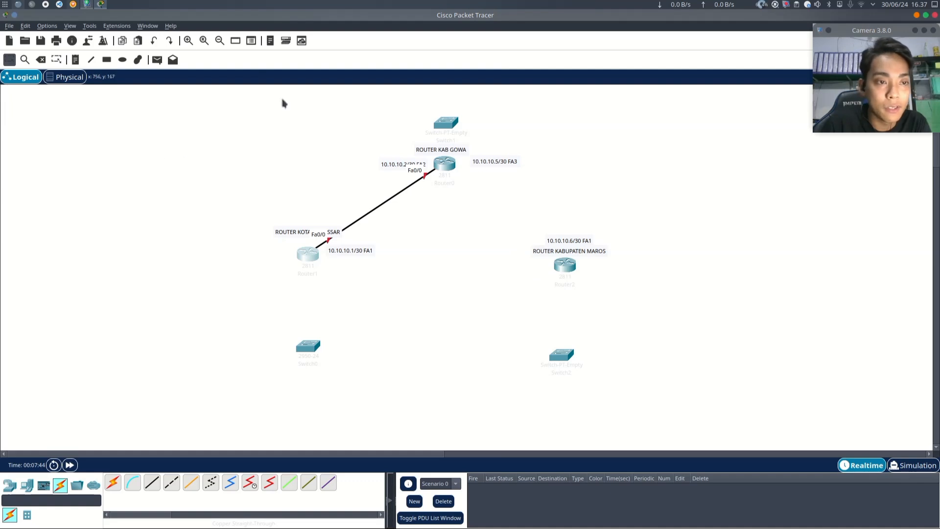
click(152, 482)
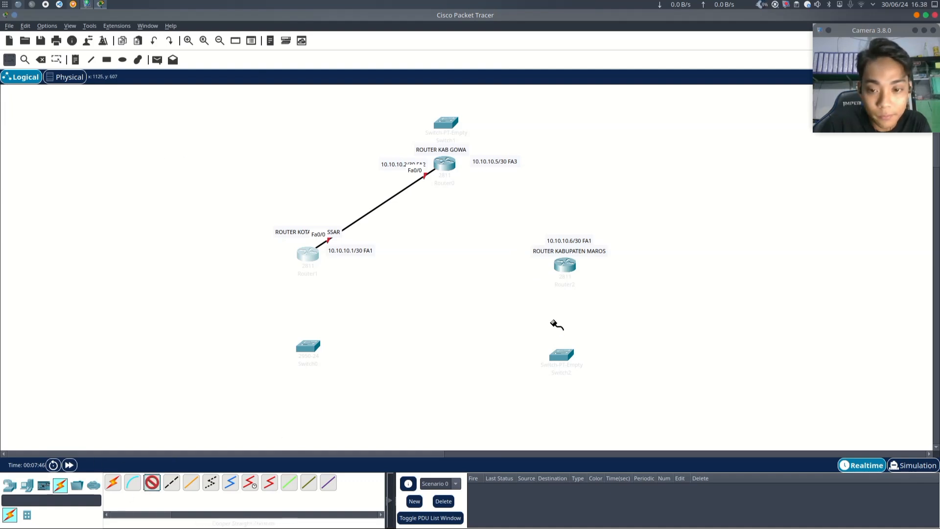
click(567, 266)
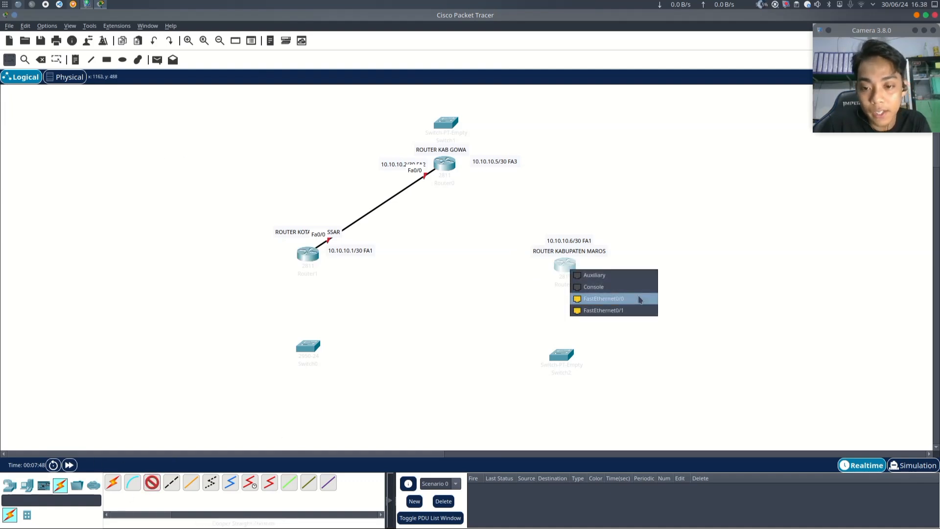
click(640, 300)
click(444, 163)
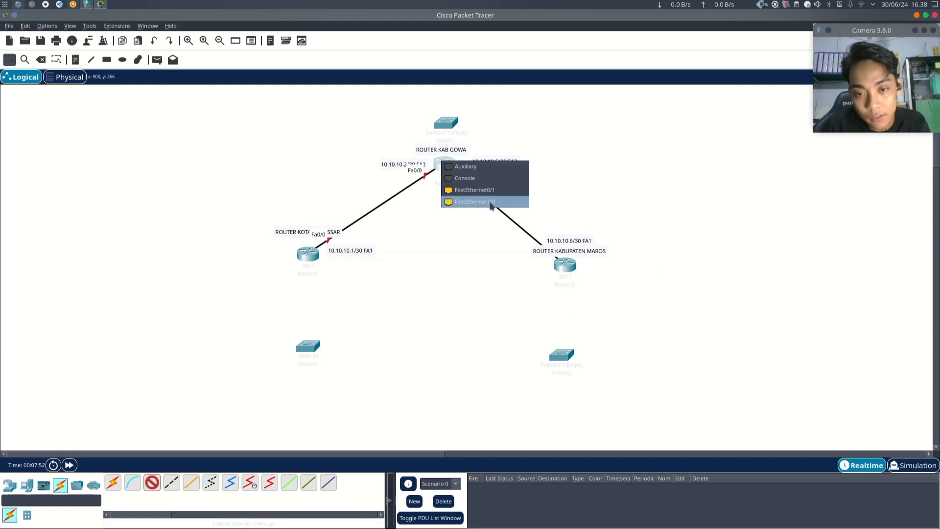
click(491, 202)
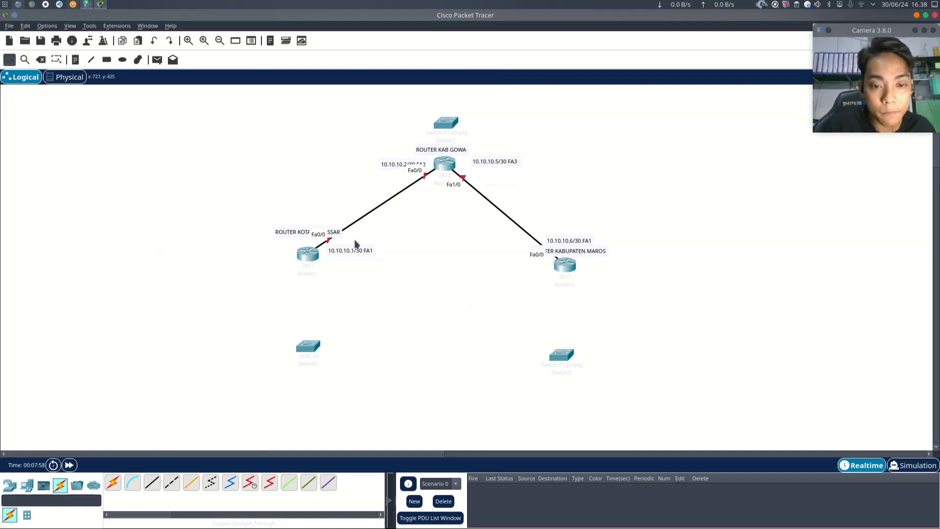
- Nudge the left router's FA1 note and the top router's FA2 note into place beside their links
drag(346, 251, 343, 256)
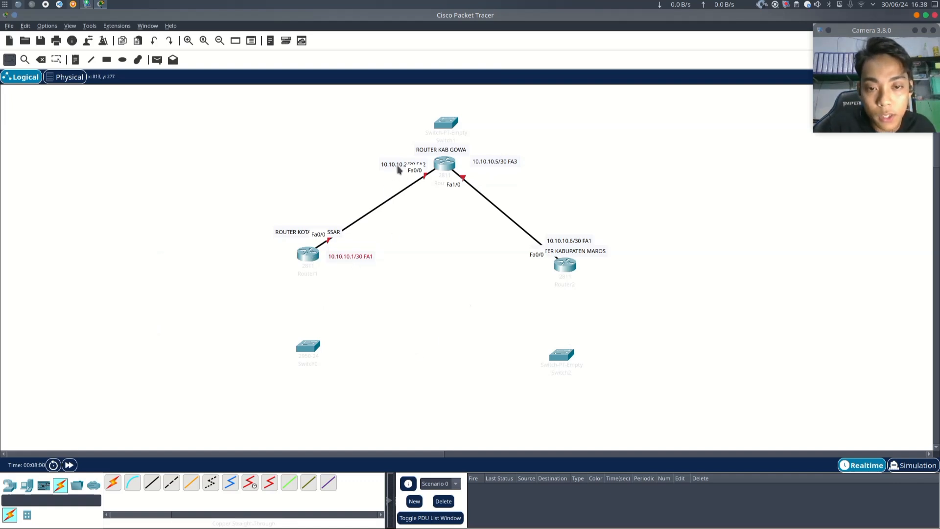
drag(393, 167, 391, 162)
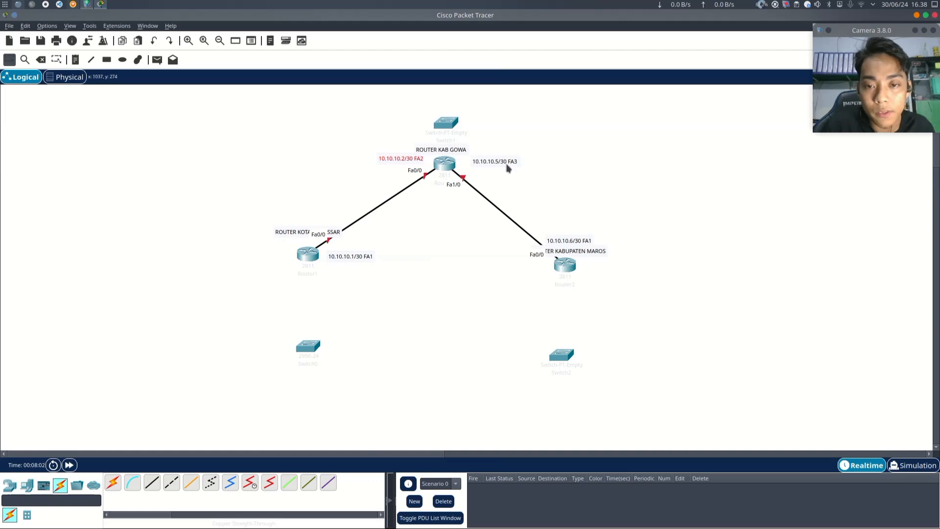
- Set the left router's FastEthernet0/0 IPv4 address to 10.10.10.1 with subnet mask 255.255.255.252
click(309, 255)
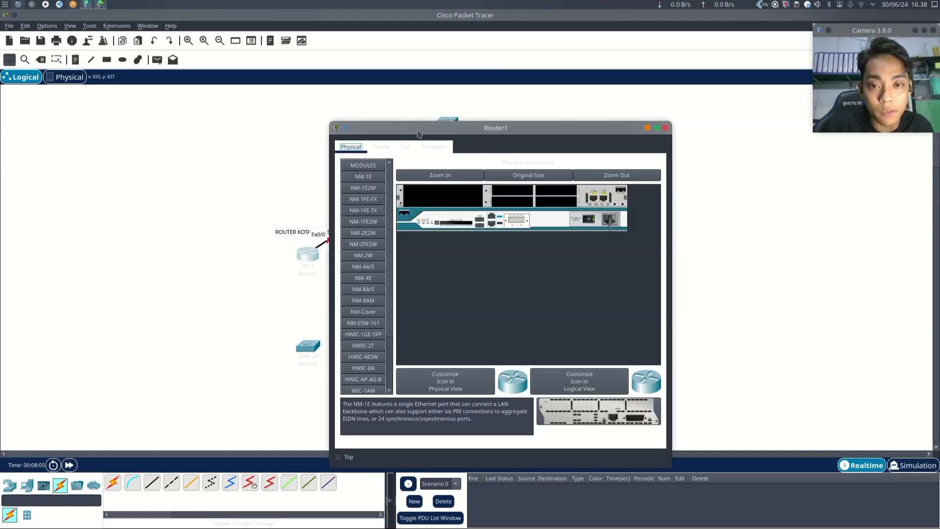
drag(430, 129, 616, 85)
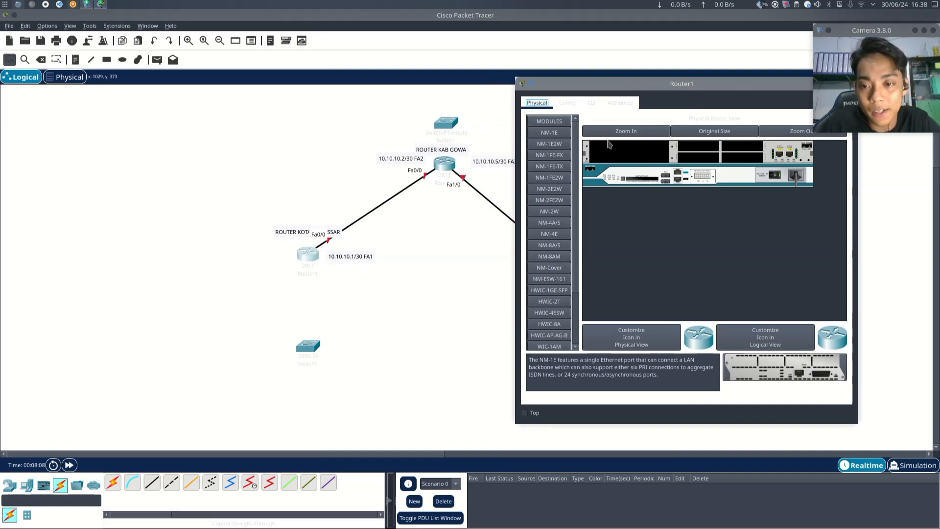
click(568, 103)
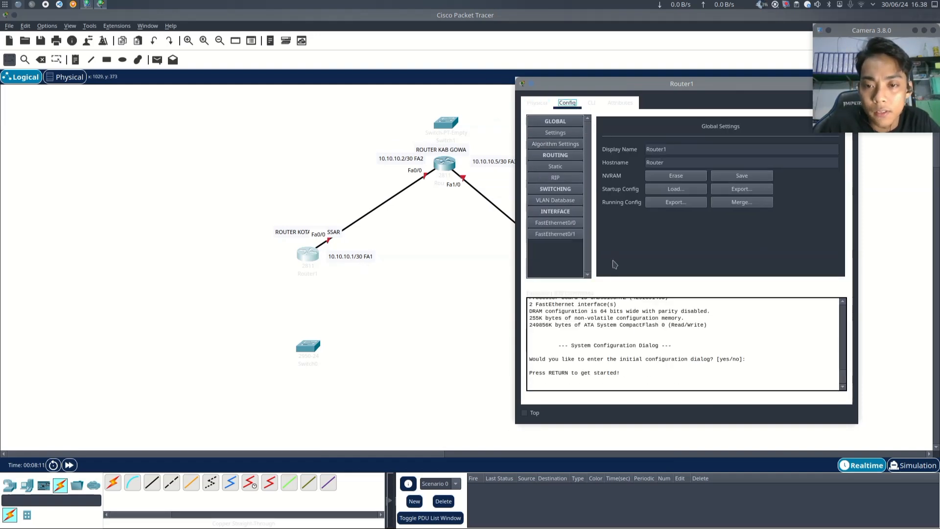
click(564, 223)
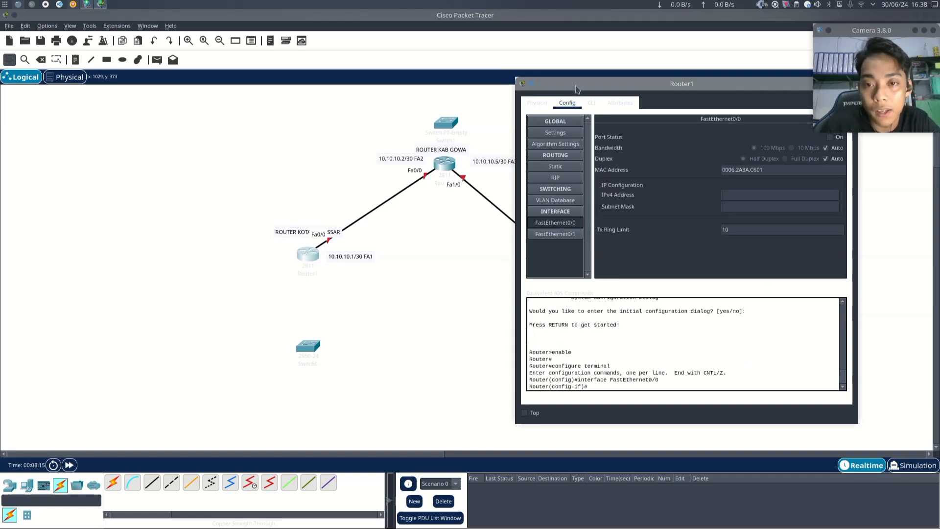
drag(576, 88, 561, 85)
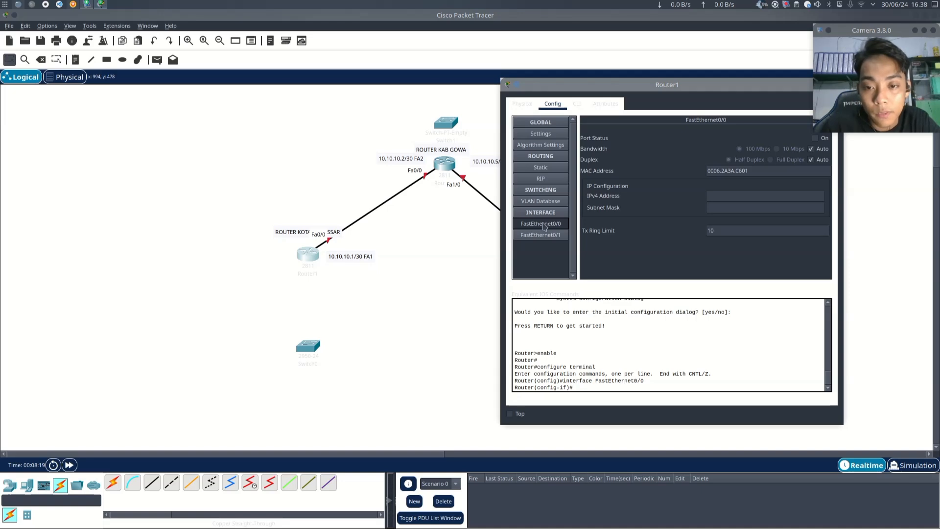
drag(569, 86, 552, 86)
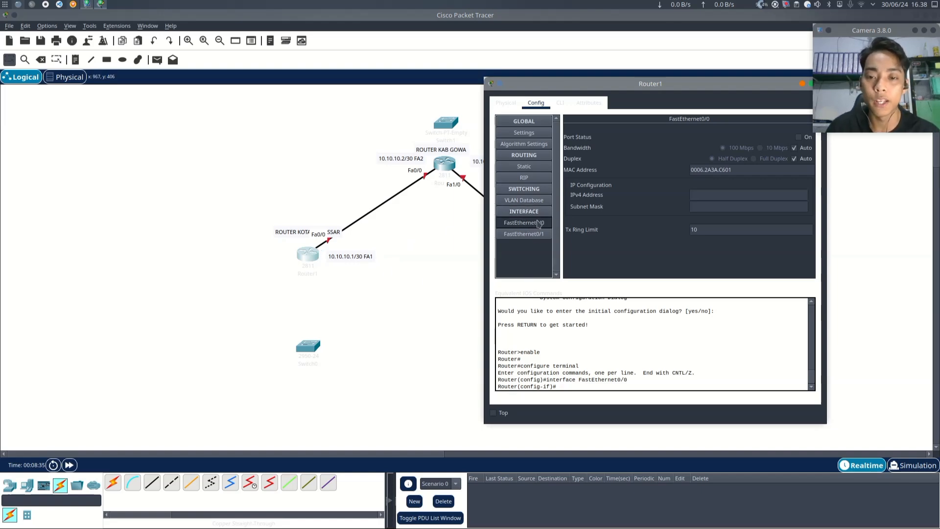
mouse_move(619, 82)
mouse_down()
mouse_move(585, 73)
mouse_move(612, 77)
mouse_up()
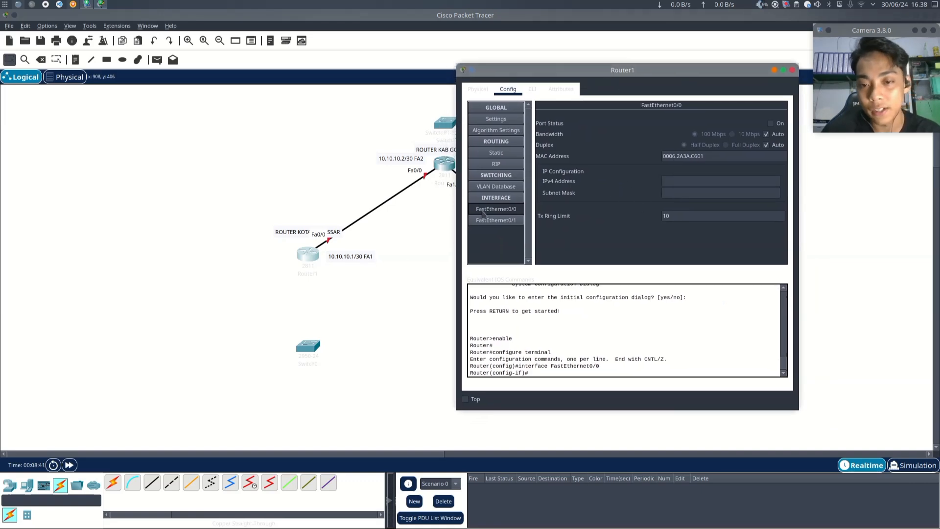
click(681, 180)
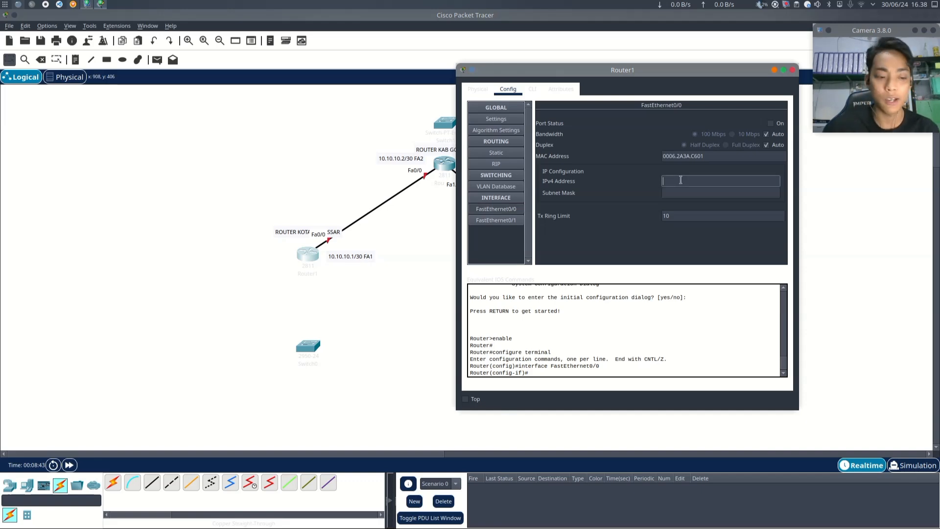
text(10.10.10.1)
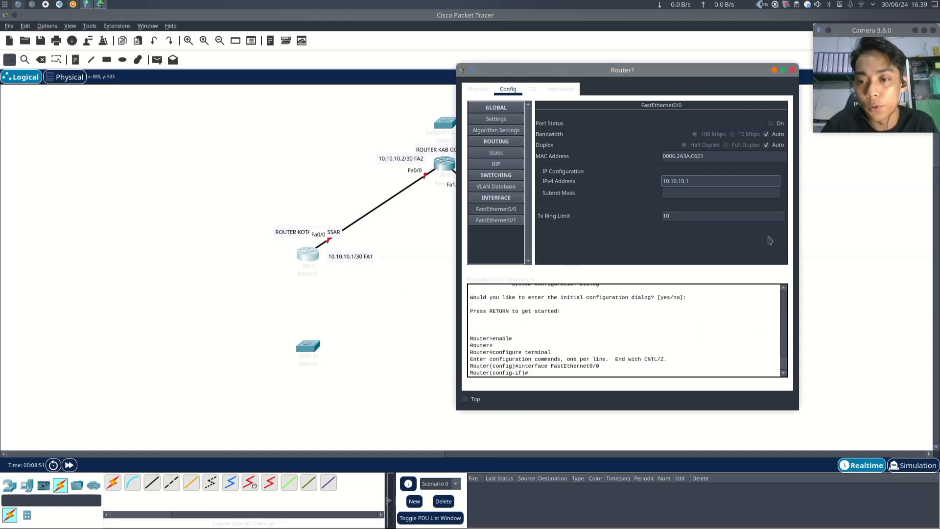
key(Tab)
click(710, 193)
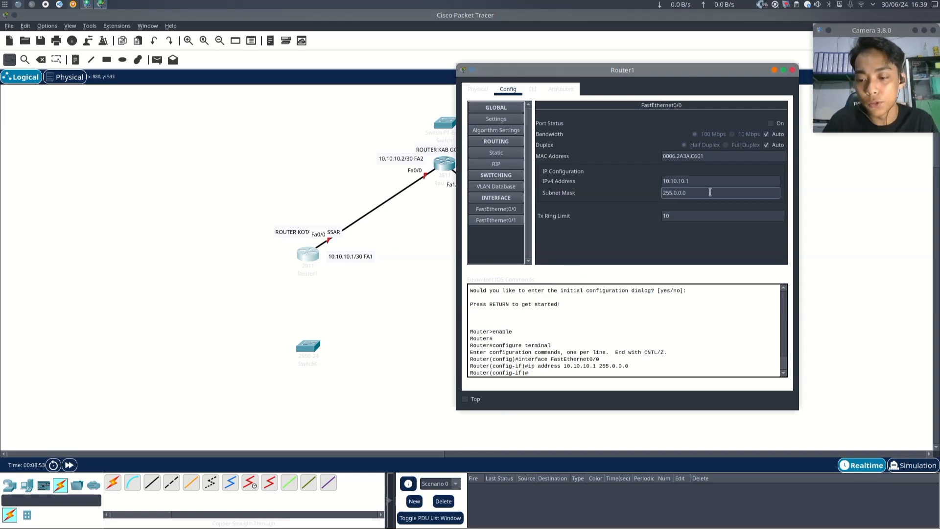
key(BackSpace)
key(BackSpace)
key(BackSpace)
text(255)
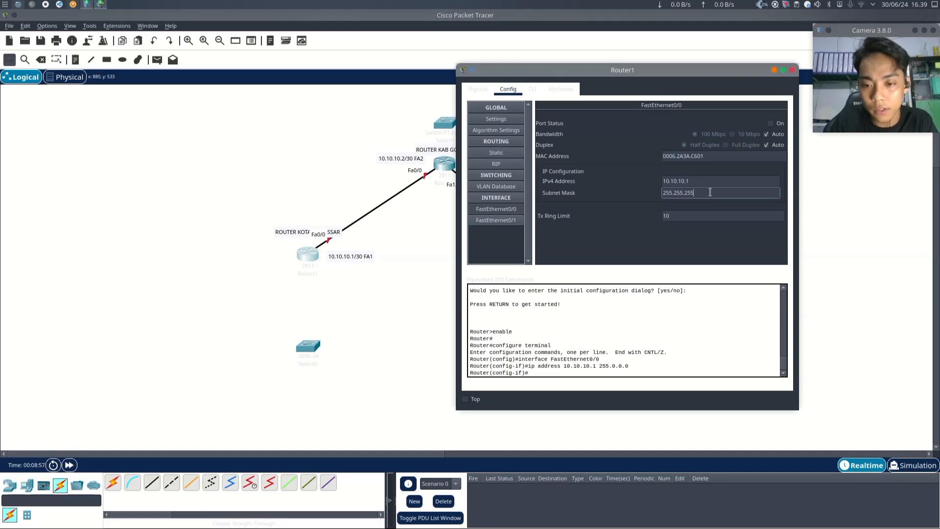
text(.255.255.252)
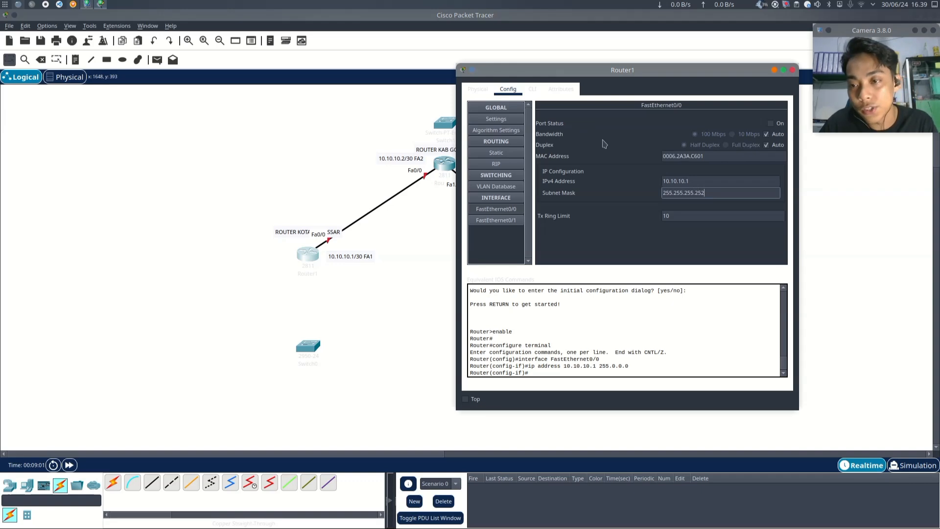
- Turn on the left router's FastEthernet0/0 port and close its configuration window
click(772, 123)
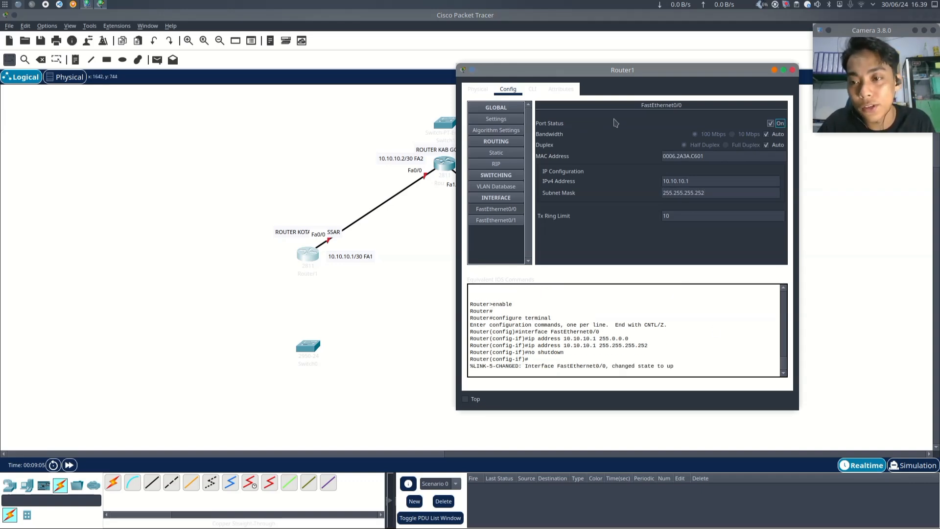
drag(681, 68, 696, 107)
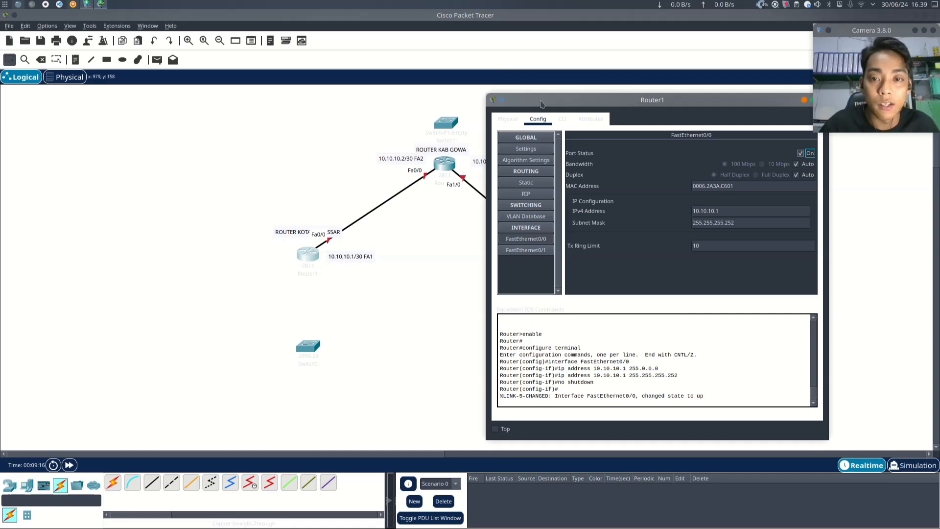
drag(544, 105, 578, 109)
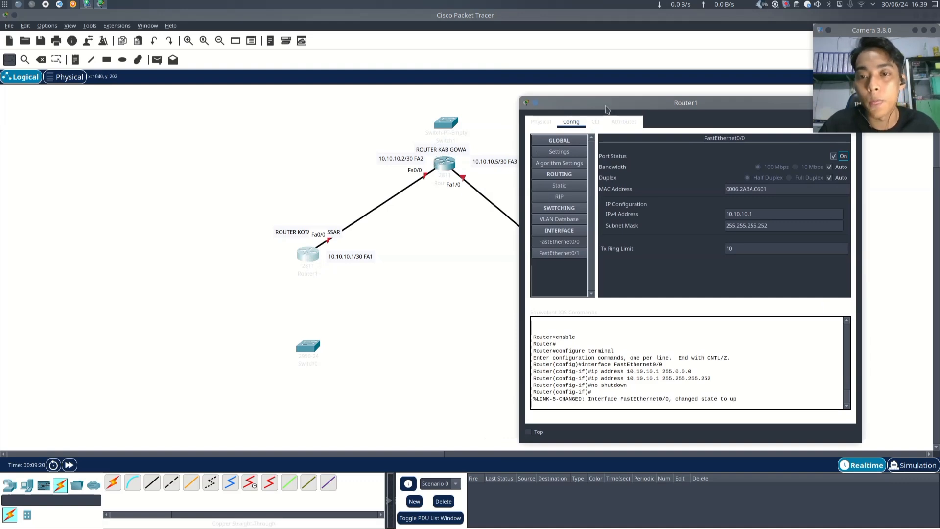
drag(609, 109, 468, 90)
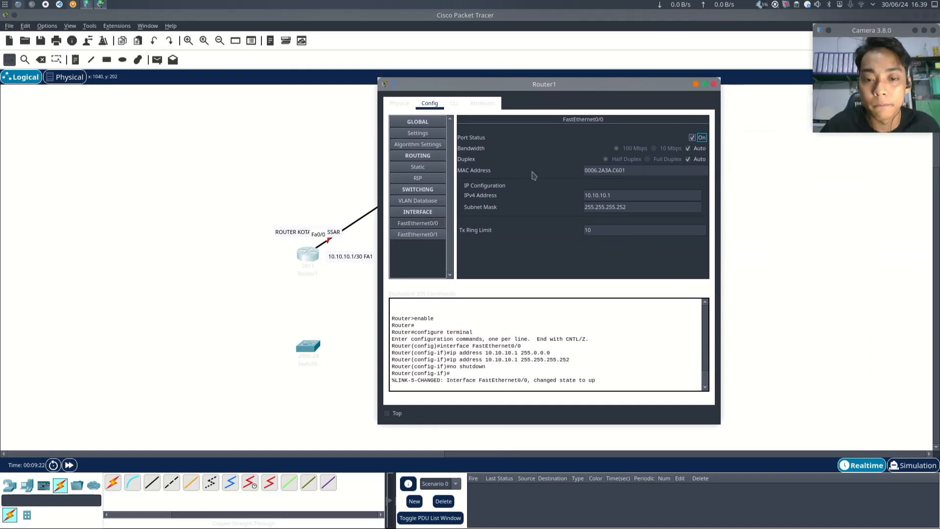
click(714, 84)
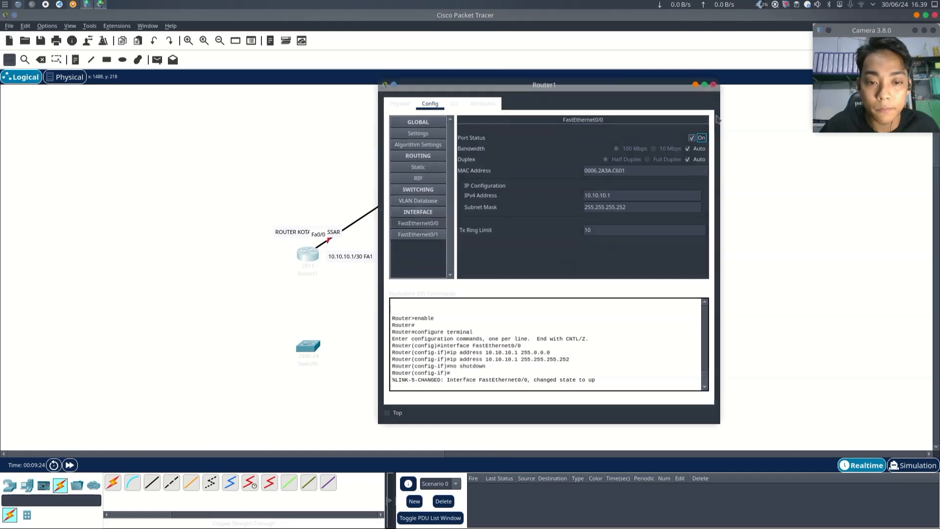
- Set the top router's FastEthernet0/0 IPv4 address to 10.10.10.2 with subnet mask 255.255.255.252
mouse_move(440, 162)
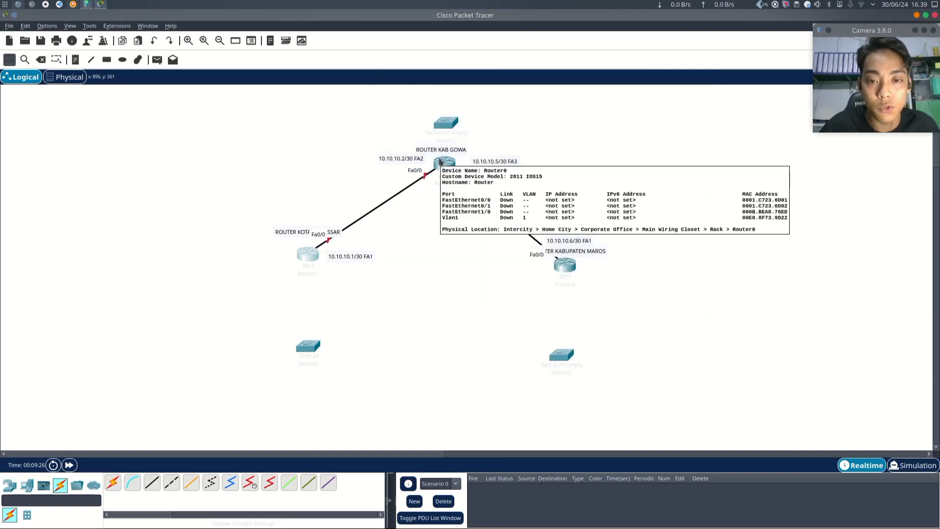
click(440, 161)
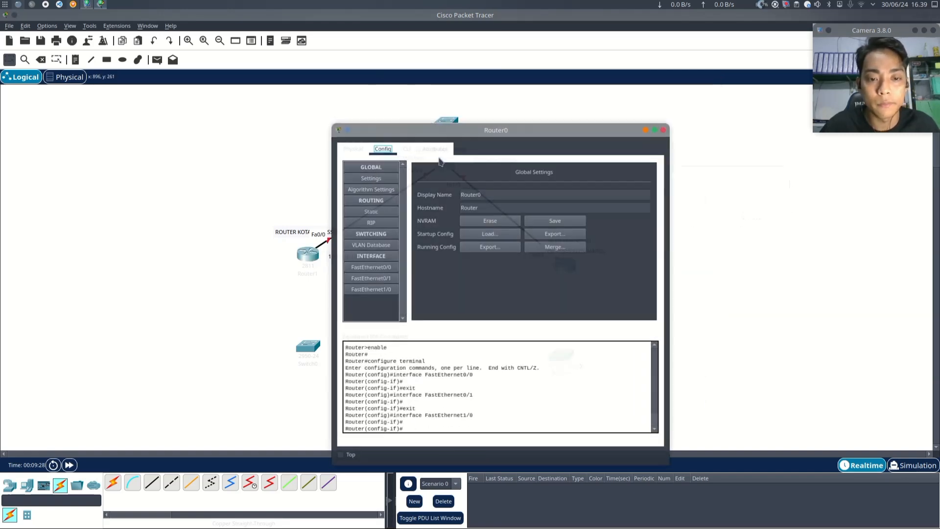
click(377, 270)
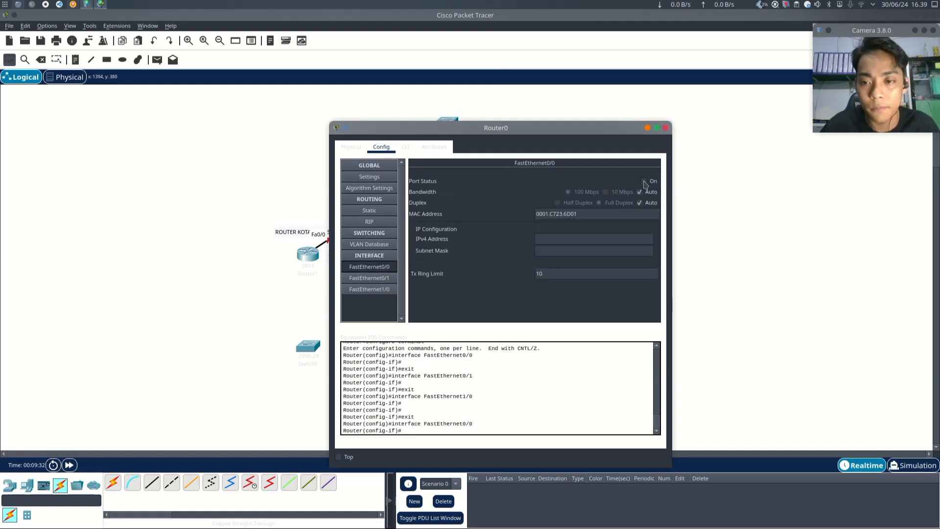
click(602, 238)
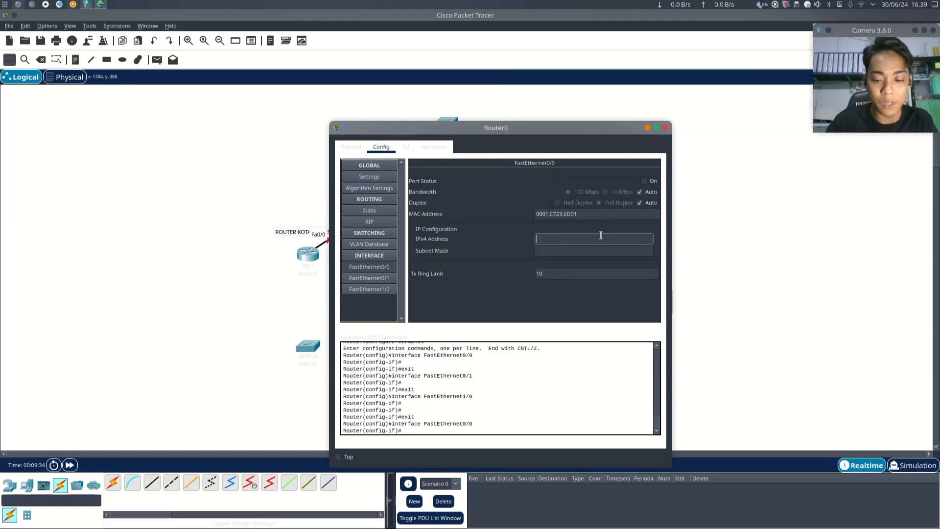
text(10.10.10.2)
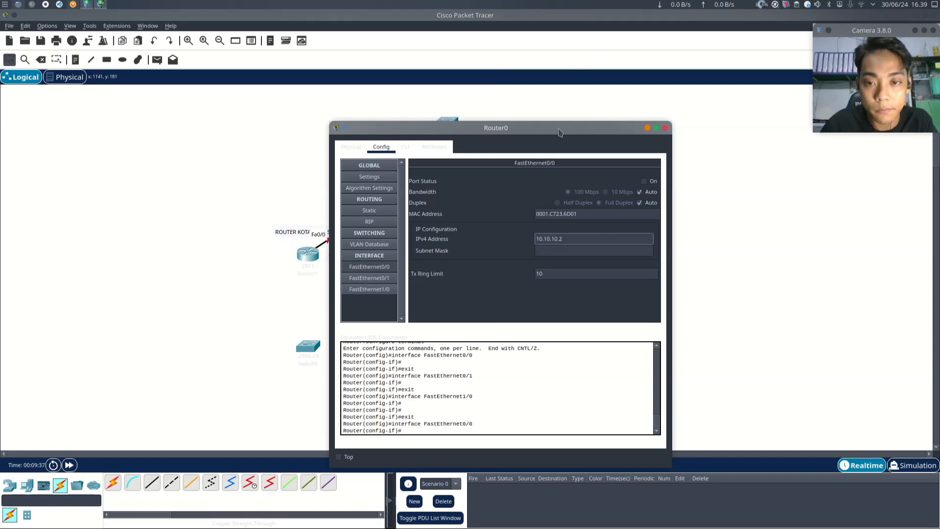
drag(559, 131, 699, 108)
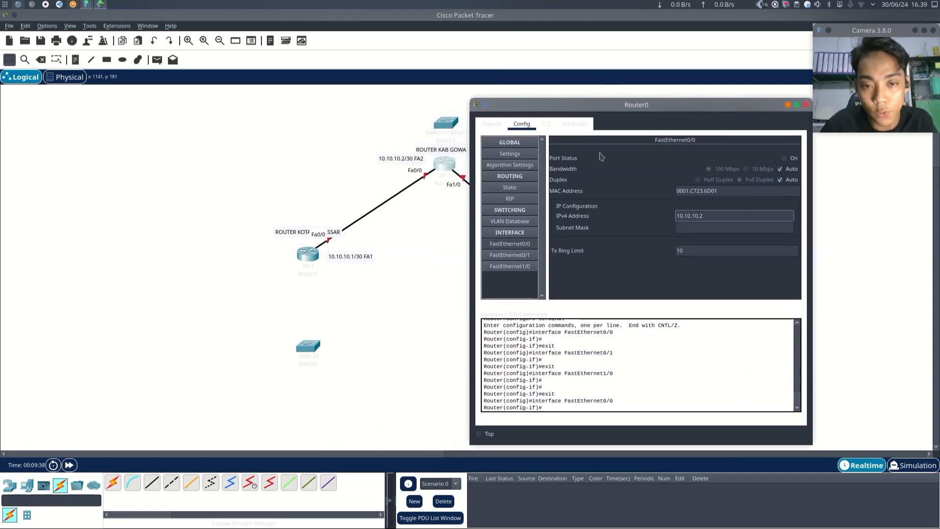
click(724, 231)
key(BackSpace)
key(BackSpace)
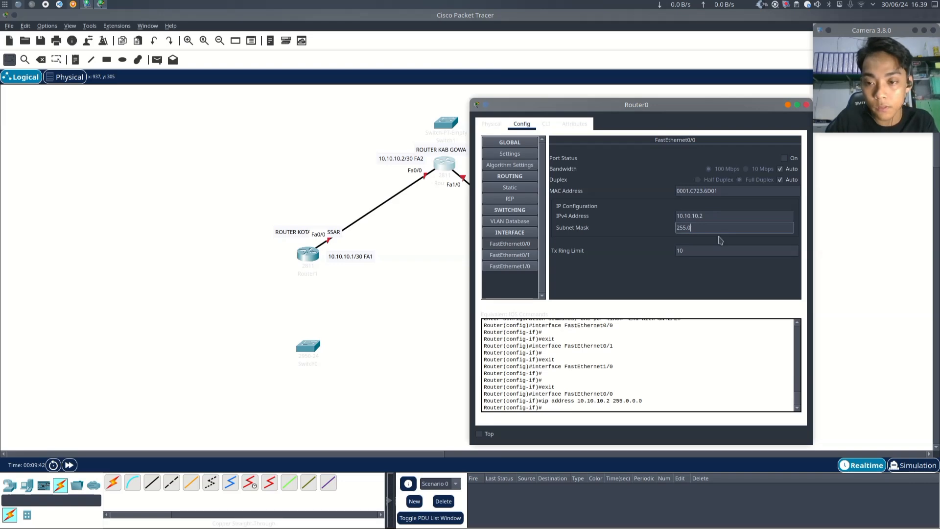
text(255.)
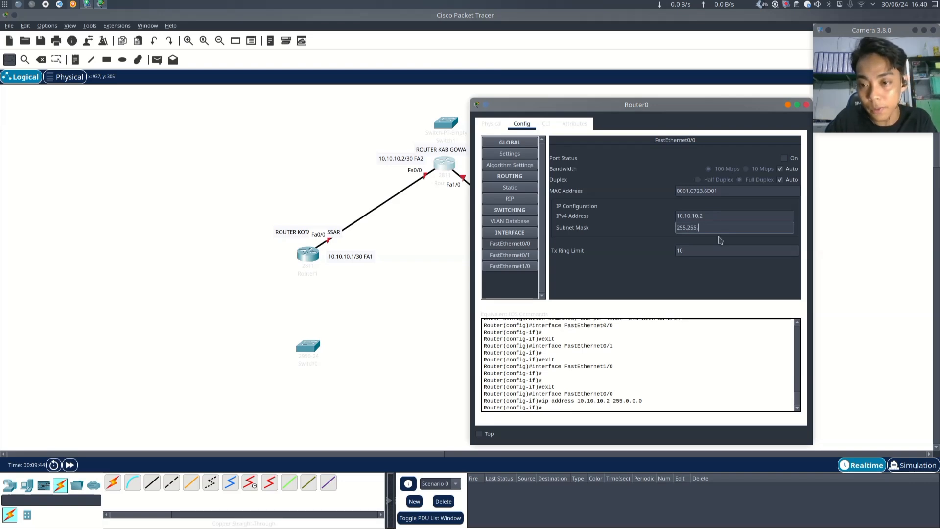
text(255.252)
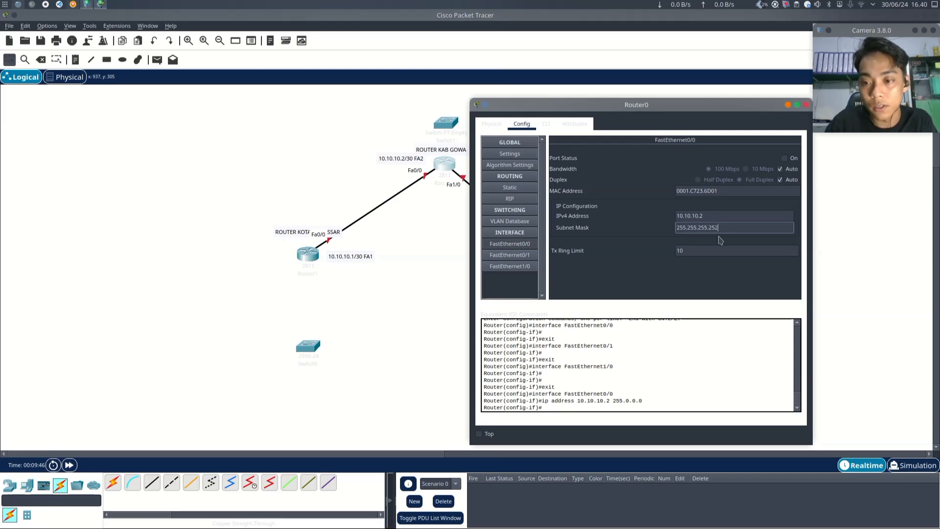
- Turn on the top router's FastEthernet0/0 port and close its configuration window
click(784, 158)
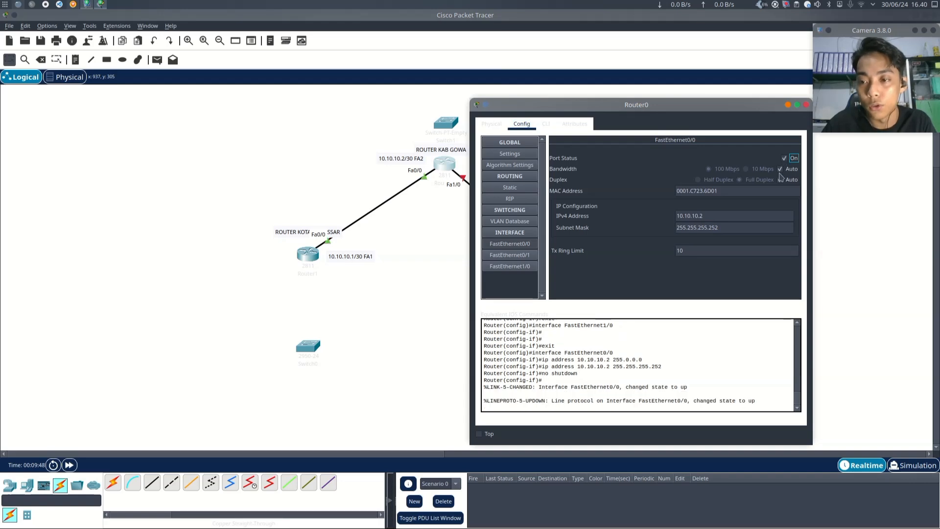
drag(662, 107, 620, 89)
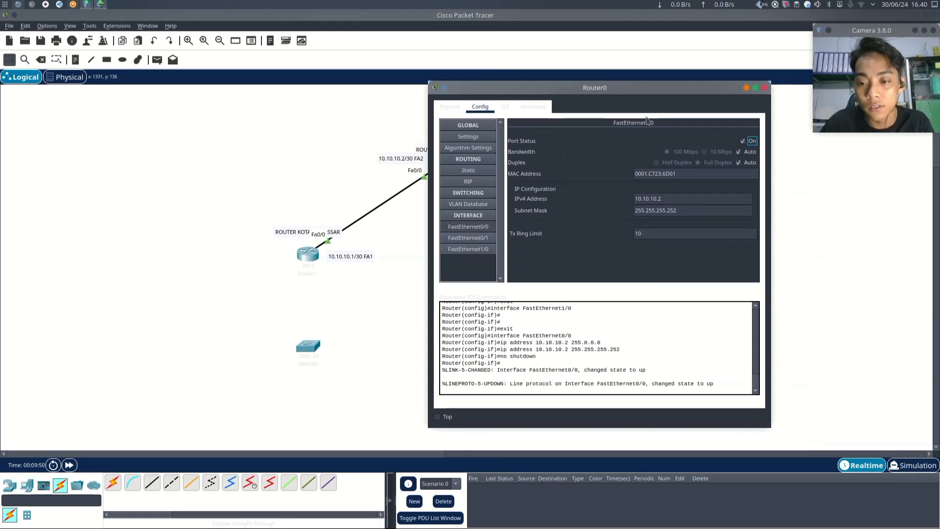
click(765, 88)
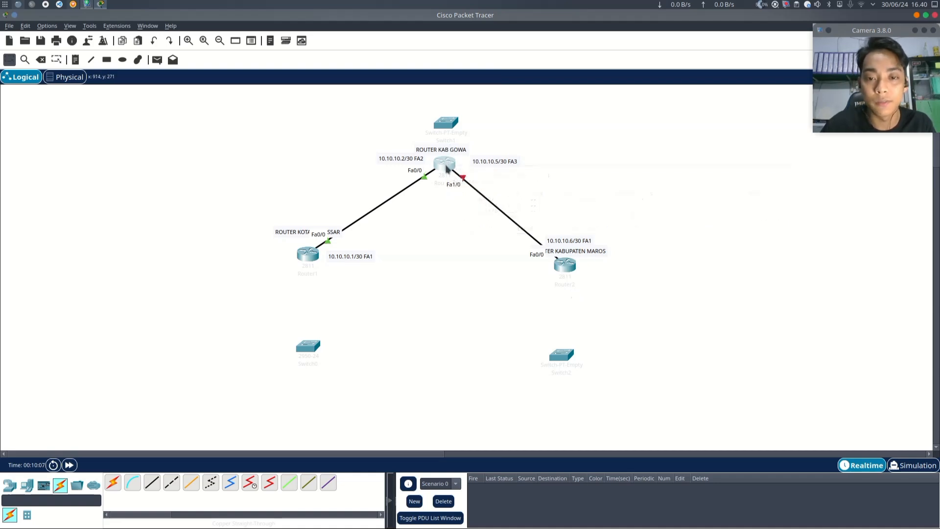
- Set the top router's FastEthernet1/0 to 10.10.10.5 with mask 255.255.255.252, turn the port on, and close the window
click(447, 169)
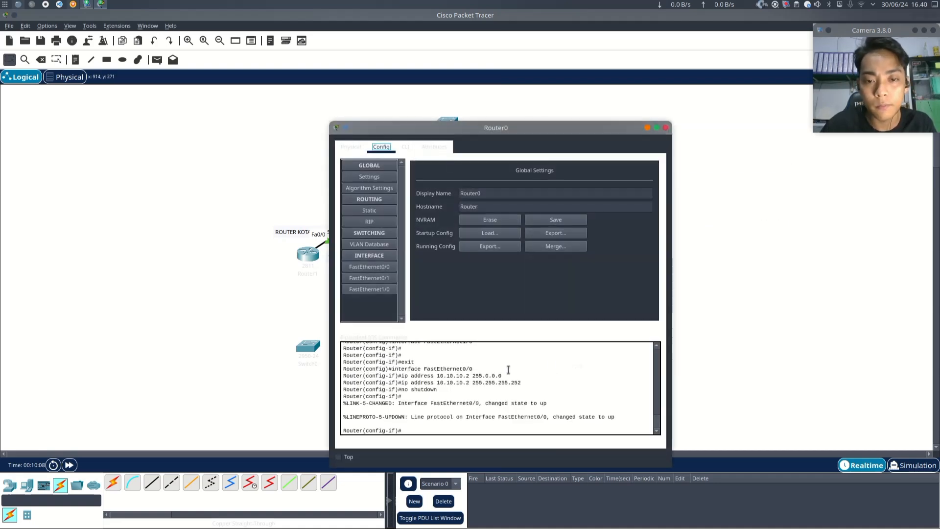
click(381, 292)
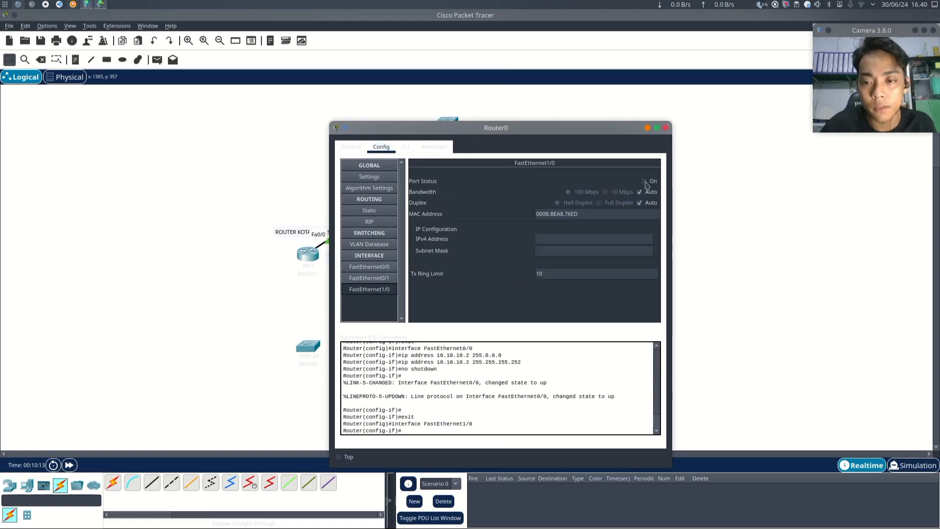
click(549, 241)
text(10.10.10.5)
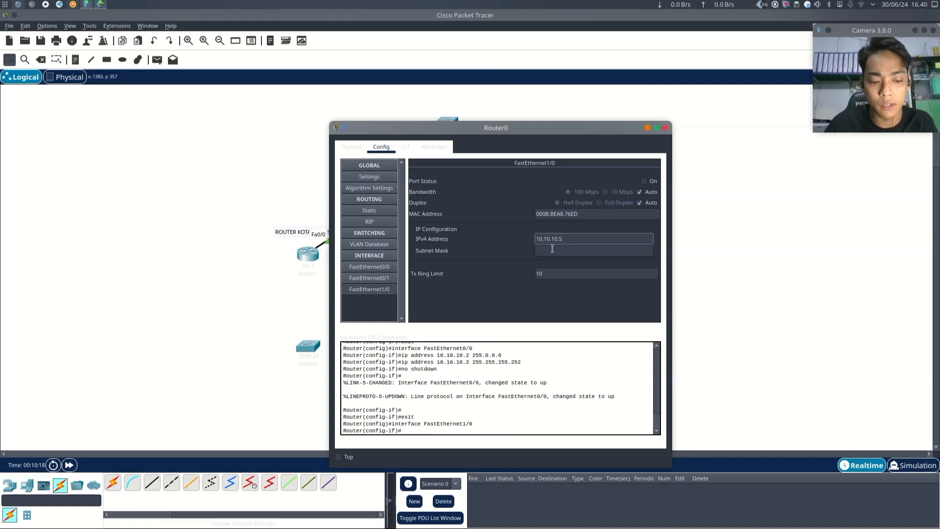
click(552, 248)
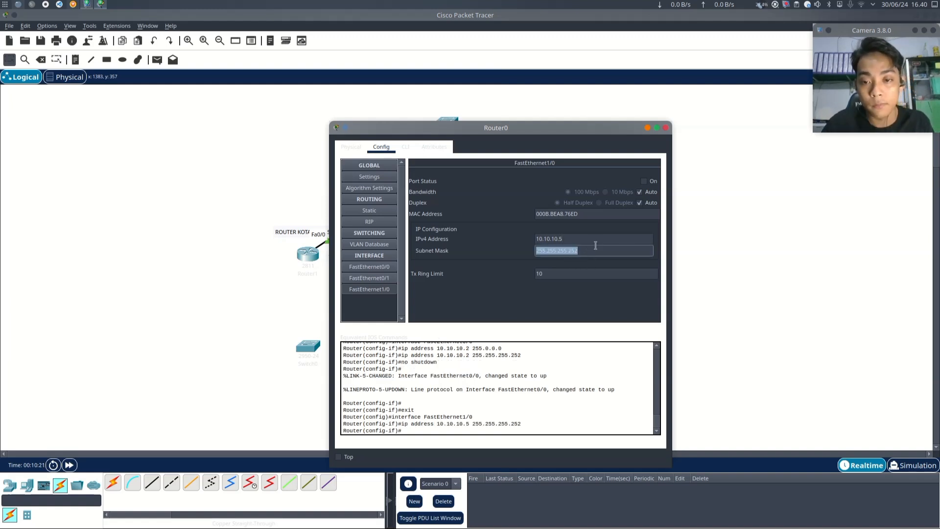
click(644, 181)
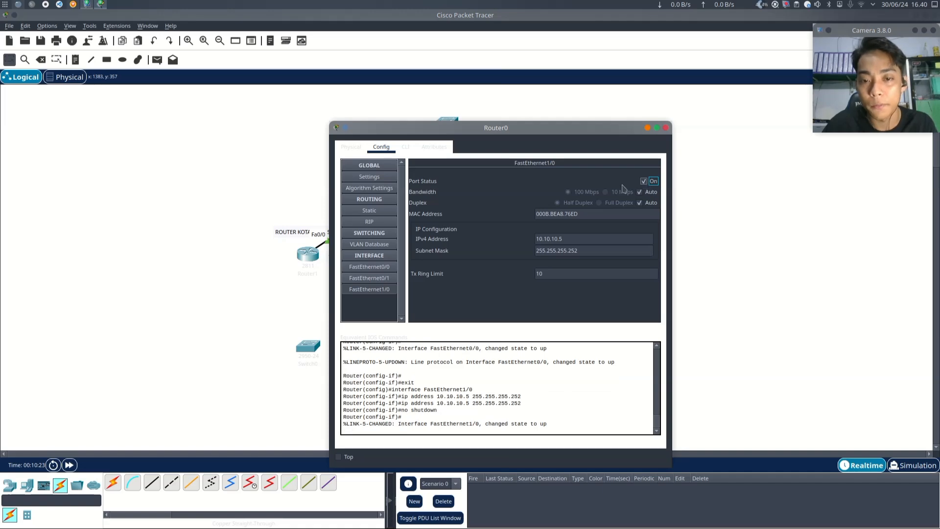
click(666, 128)
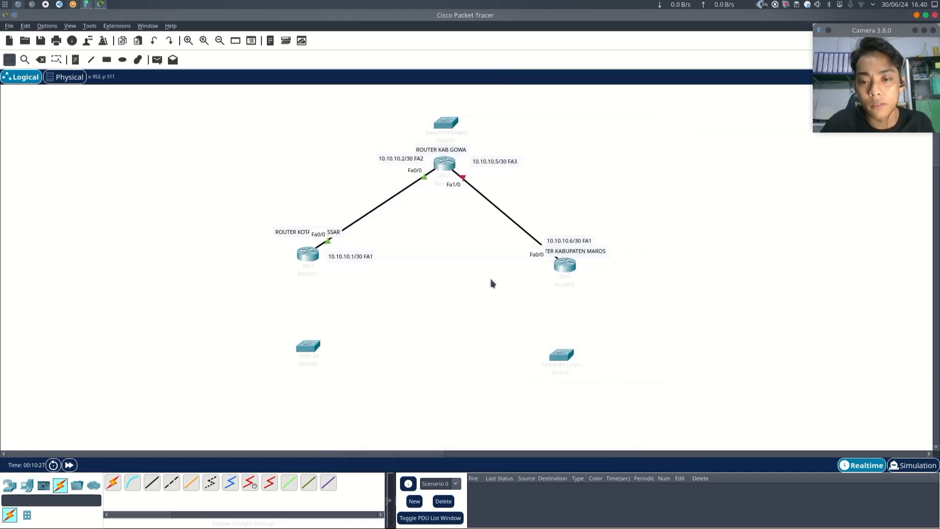
- Set the right router's FastEthernet0/0 to 10.10.10.6 with mask 255.255.255.252 and turn the port on
click(566, 268)
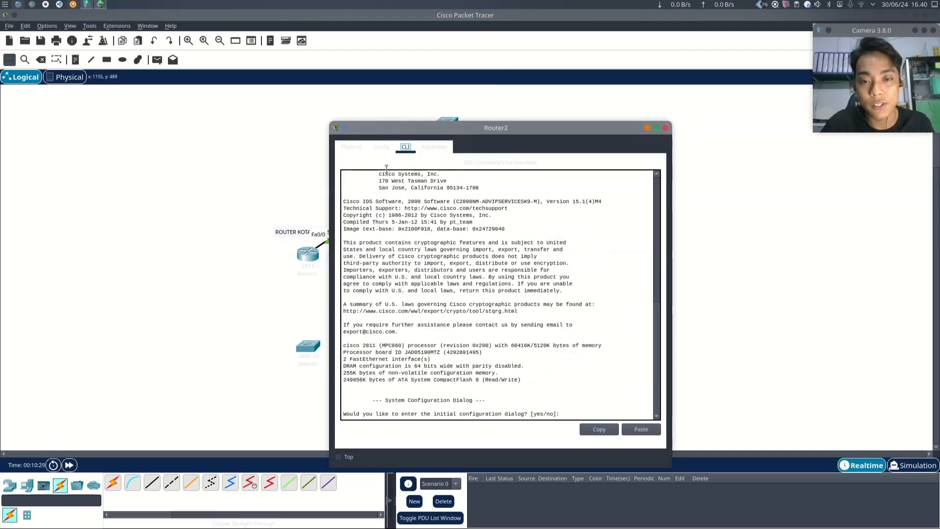
click(381, 146)
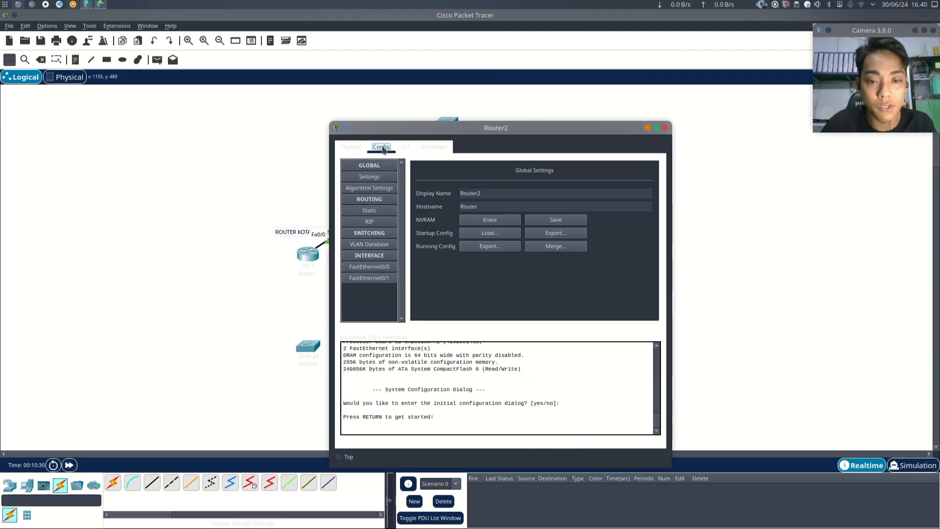
click(385, 269)
drag(489, 128, 248, 102)
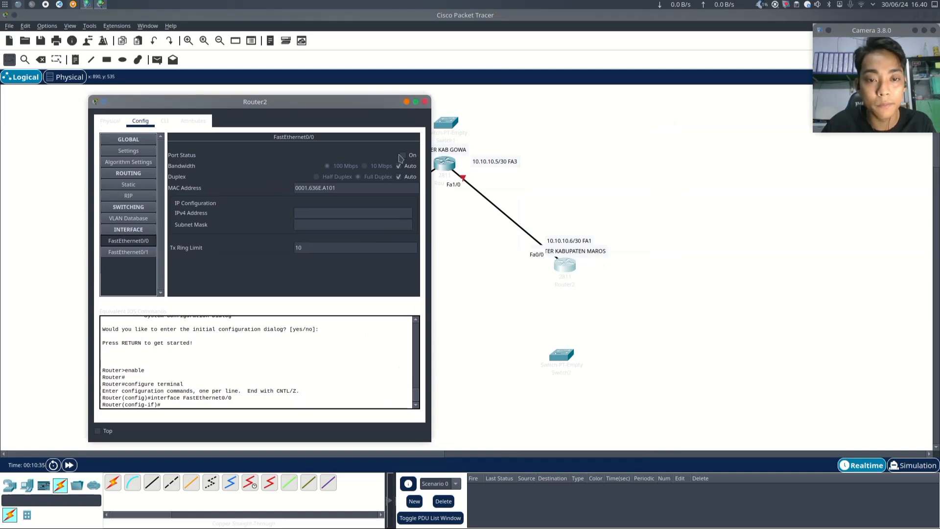
click(352, 214)
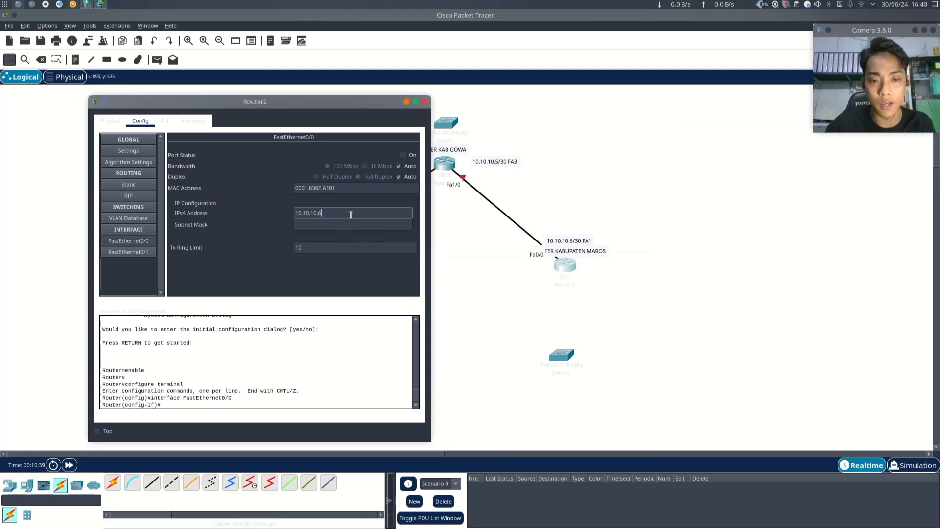
text(10.10.10.6)
key(Tab)
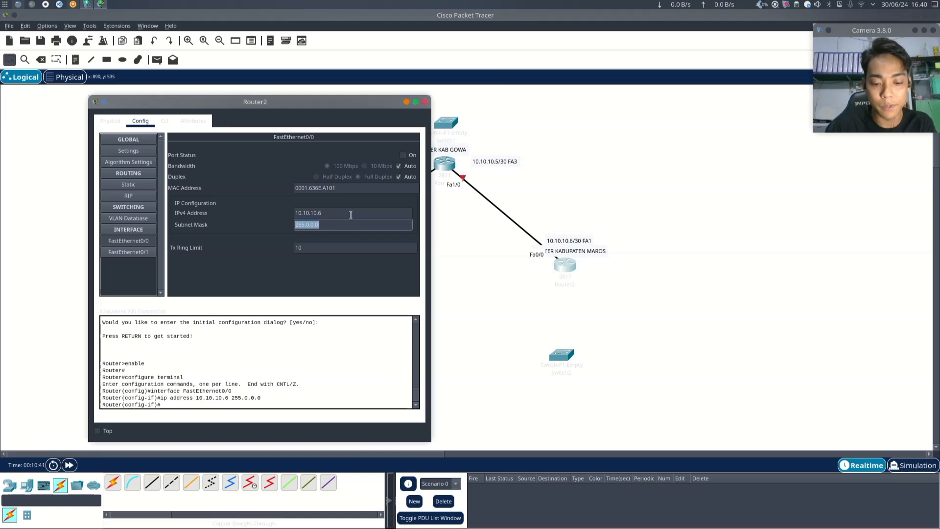
text(255.255.25)
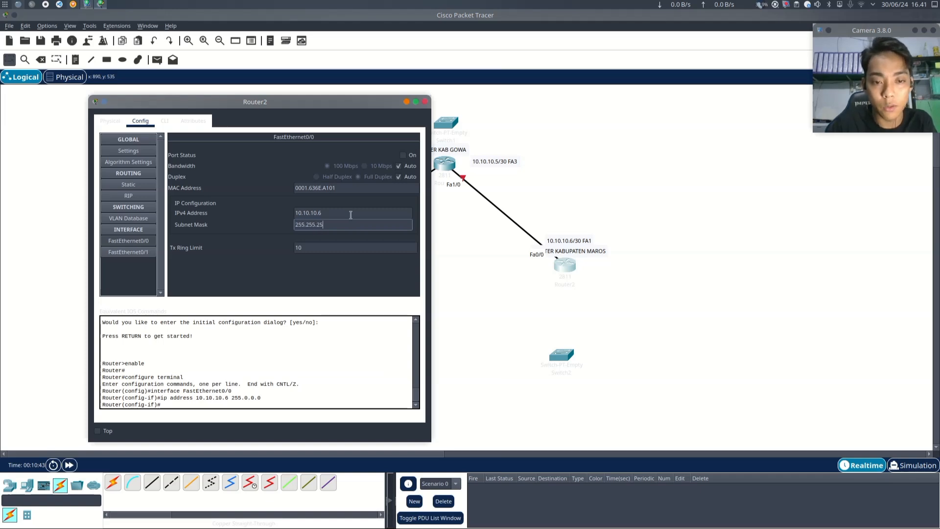
text(5.252)
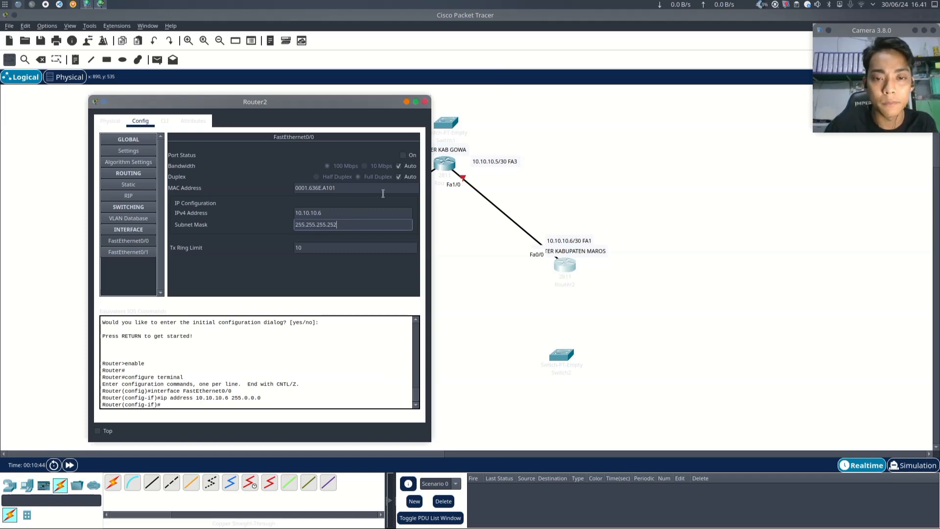
click(402, 155)
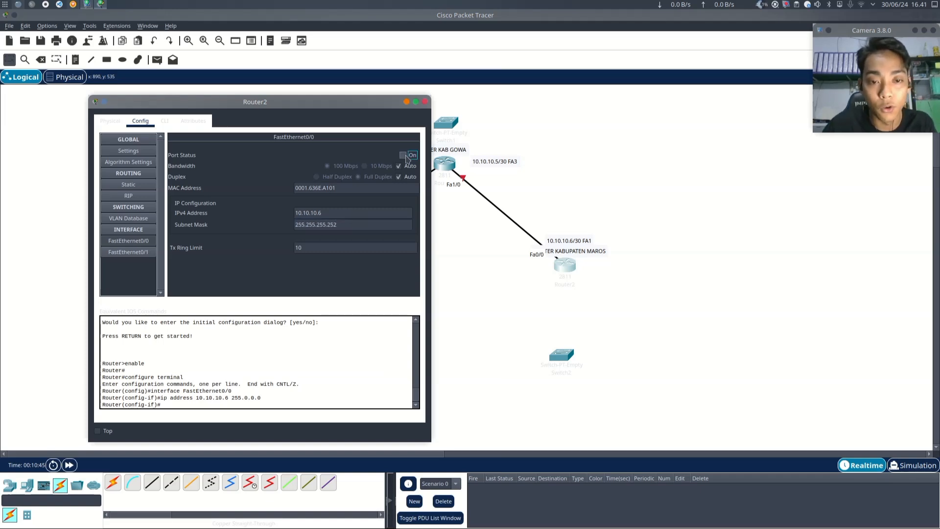
click(425, 101)
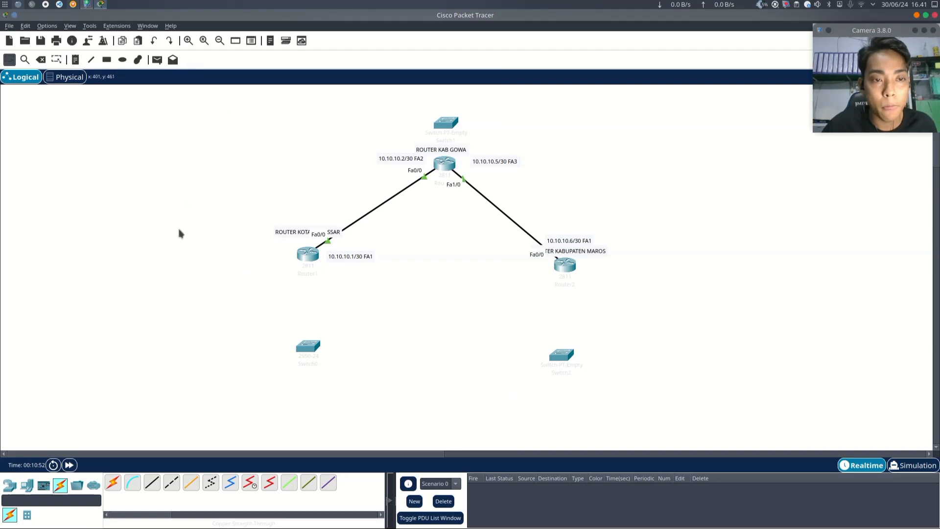
- Review the left router's configuration, then send a simple PDU from the left router to the top router
click(307, 254)
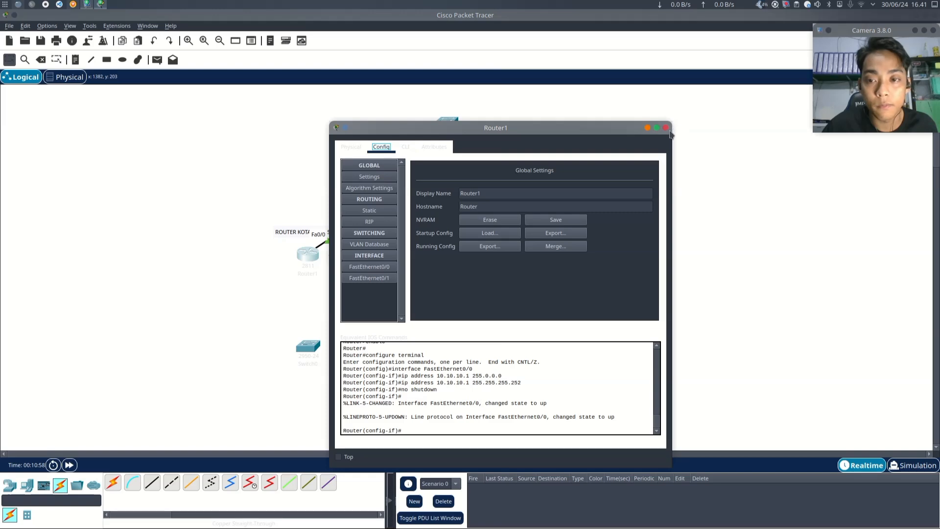
click(666, 128)
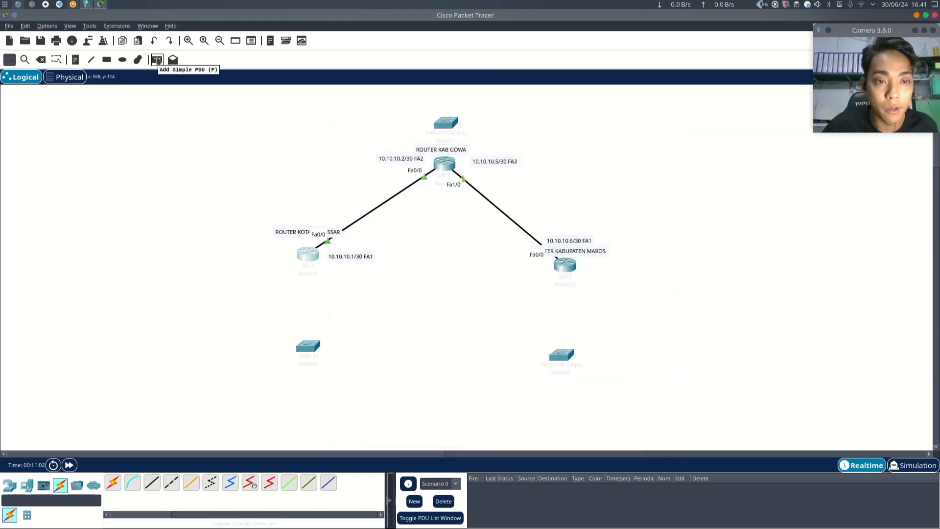
click(158, 60)
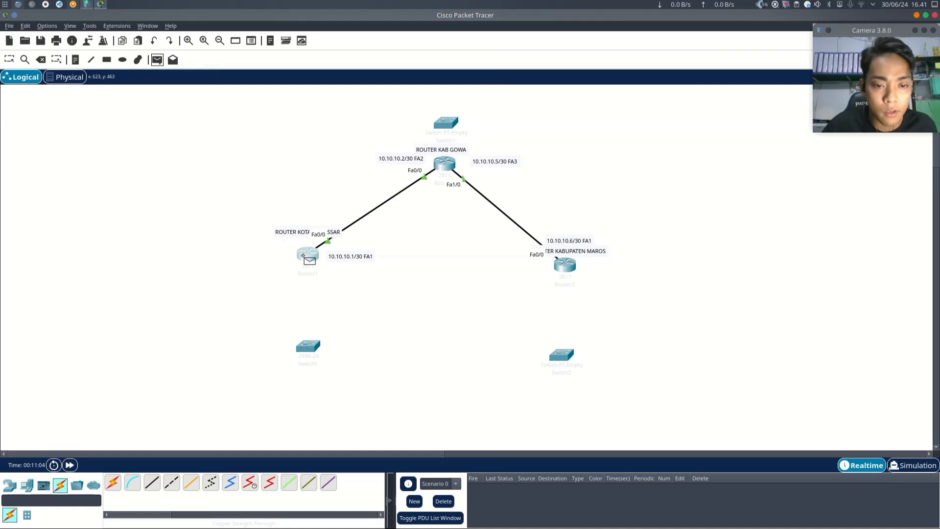
click(302, 256)
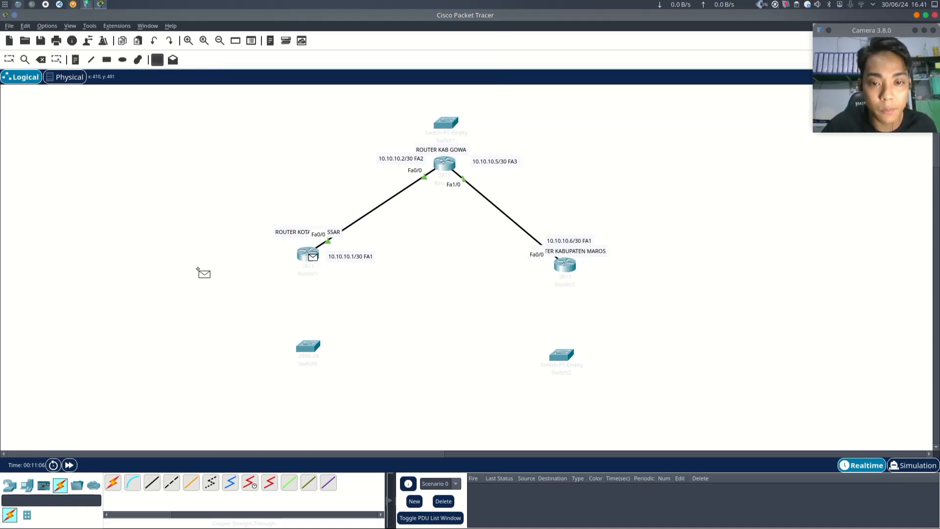
click(445, 163)
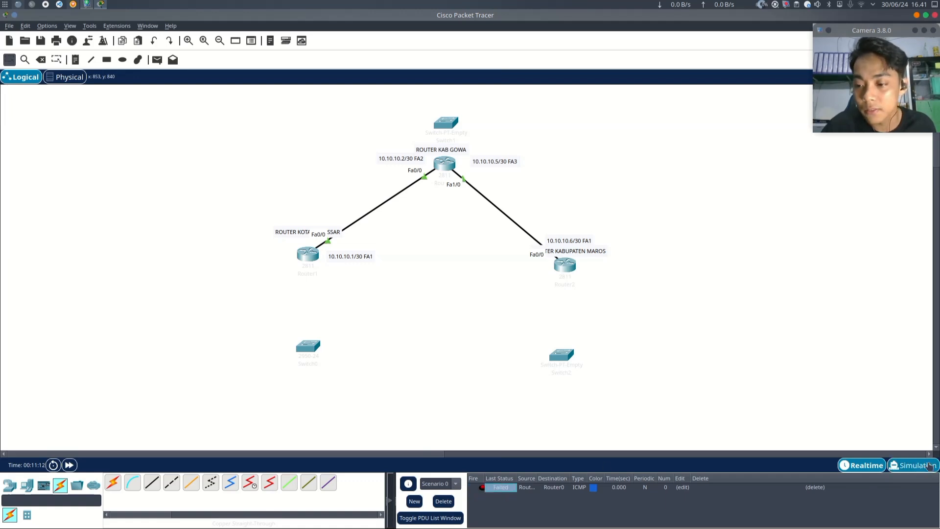
- Switch to Simulation mode, delete the PDU, and return to Realtime mode
click(913, 465)
click(815, 487)
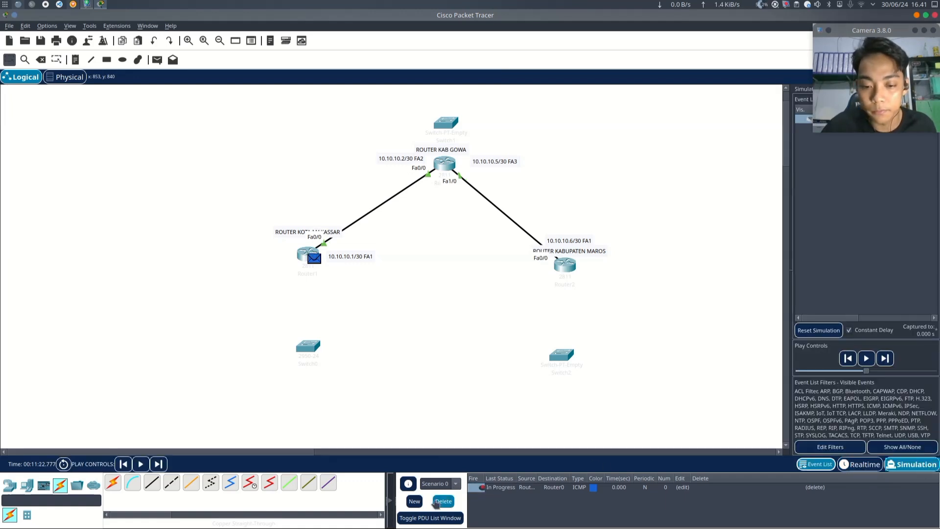
click(862, 465)
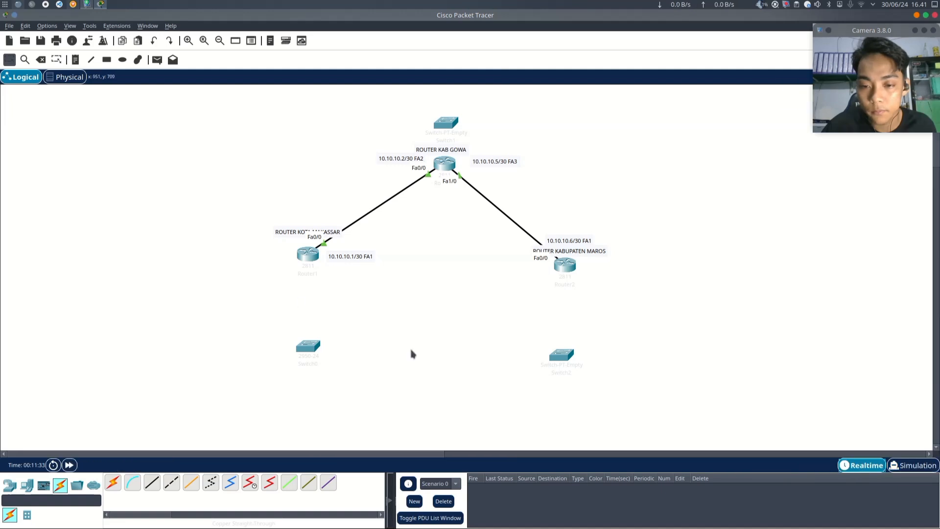
- Send a simple PDU from the left router to the top router
click(157, 59)
click(309, 255)
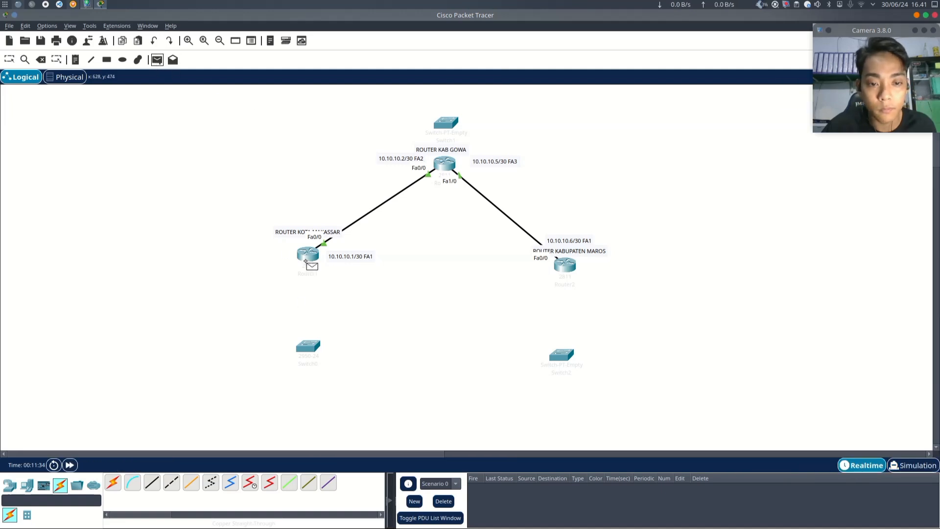
click(446, 165)
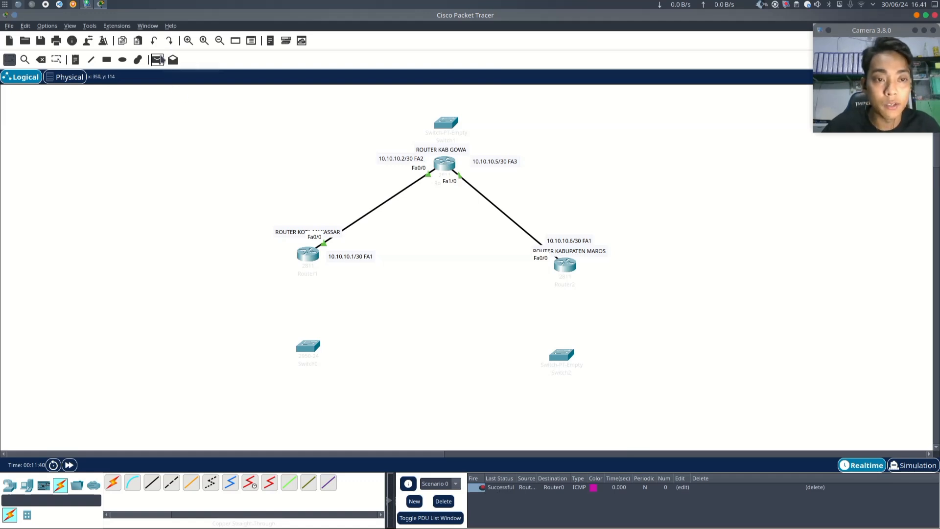
- Send another simple PDU from the left router to the top router
click(159, 59)
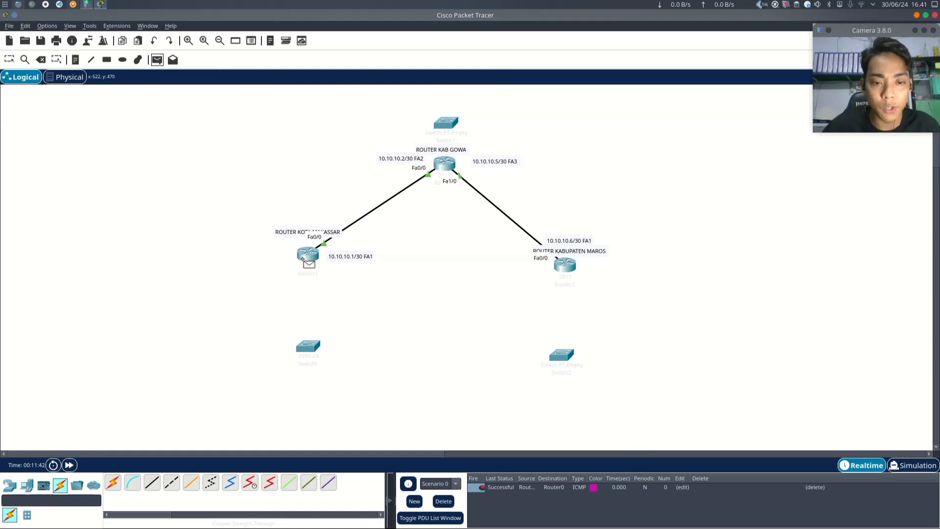
click(304, 256)
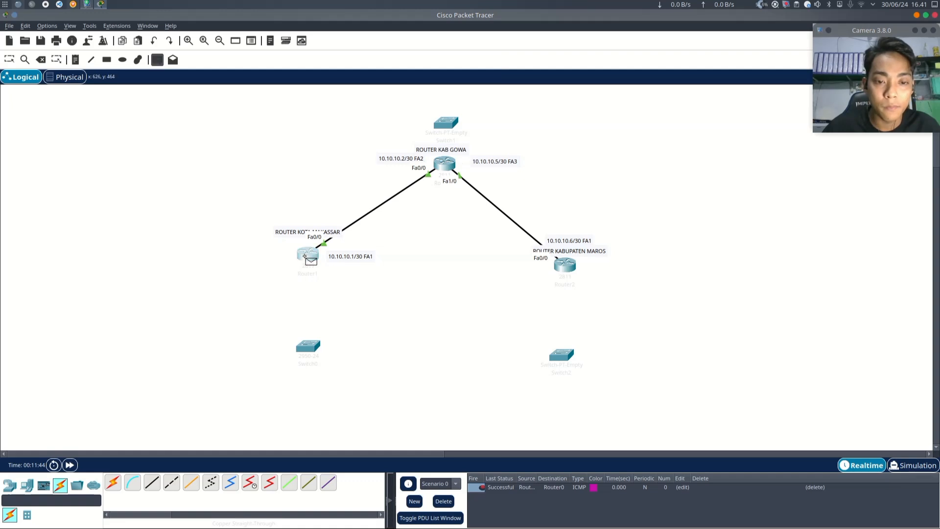
click(444, 163)
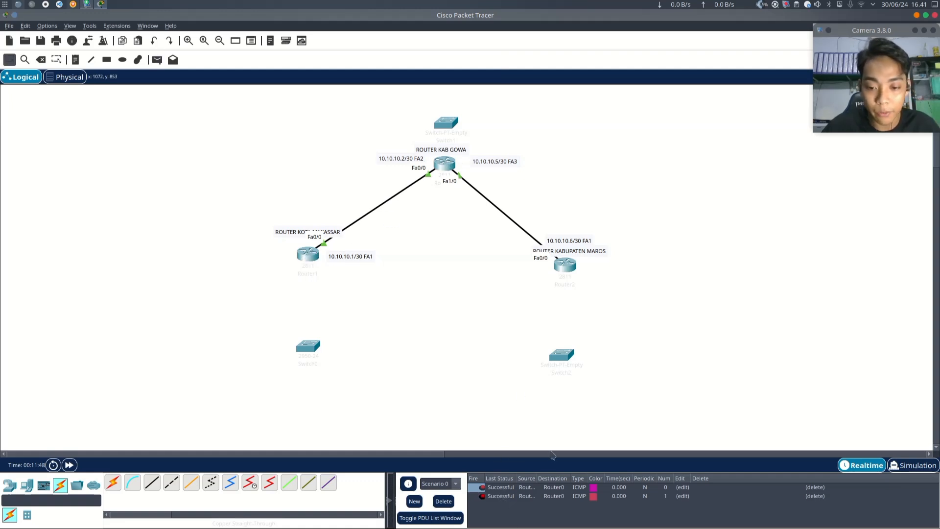
- Send a simple PDU from the right router to the top router
click(507, 498)
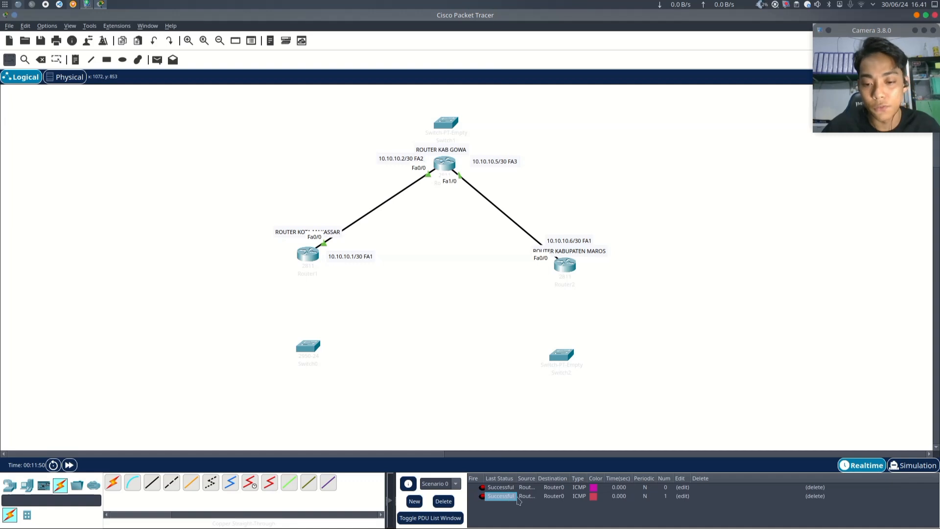
click(156, 59)
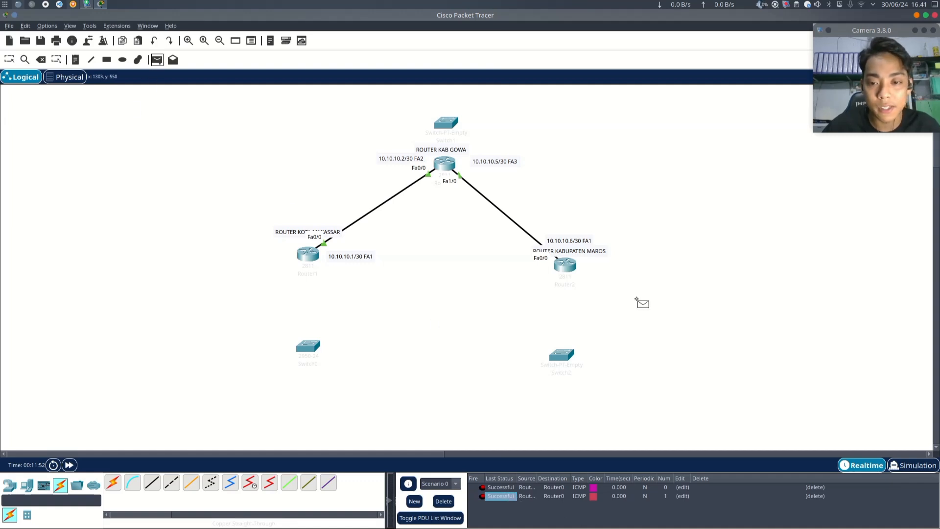
click(567, 265)
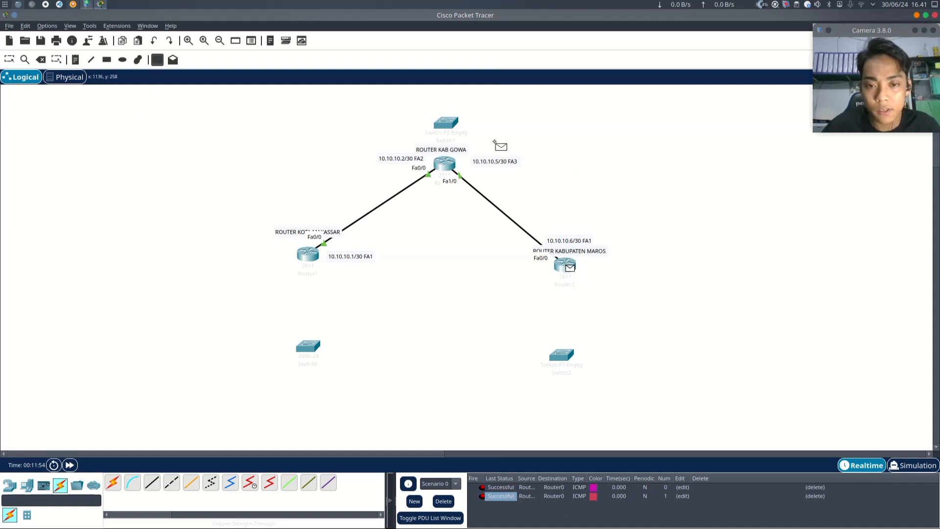
click(445, 164)
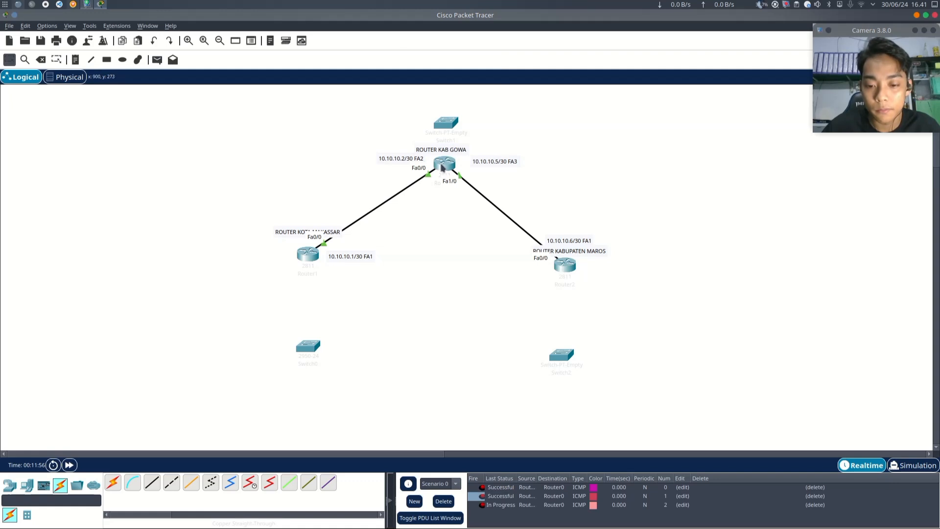
- Switch to Simulation mode and delete all PDUs in the scenario
click(912, 464)
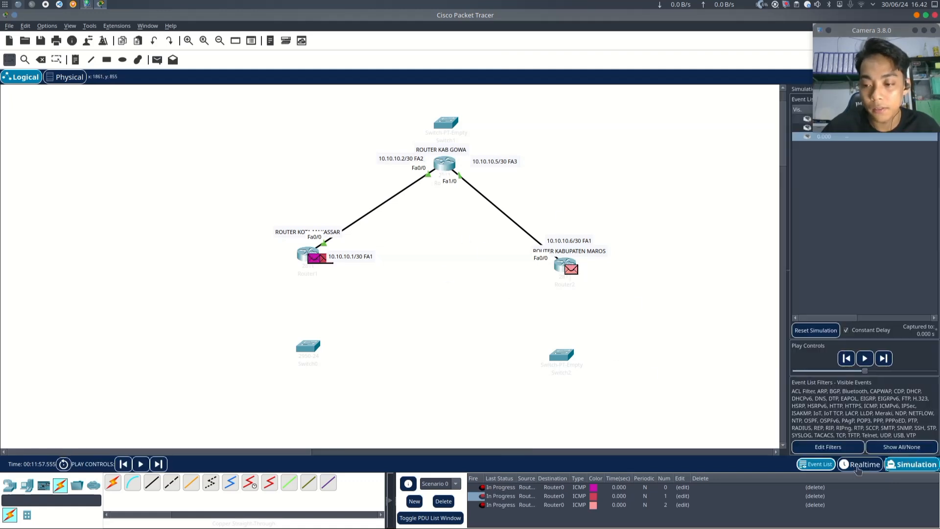
click(444, 501)
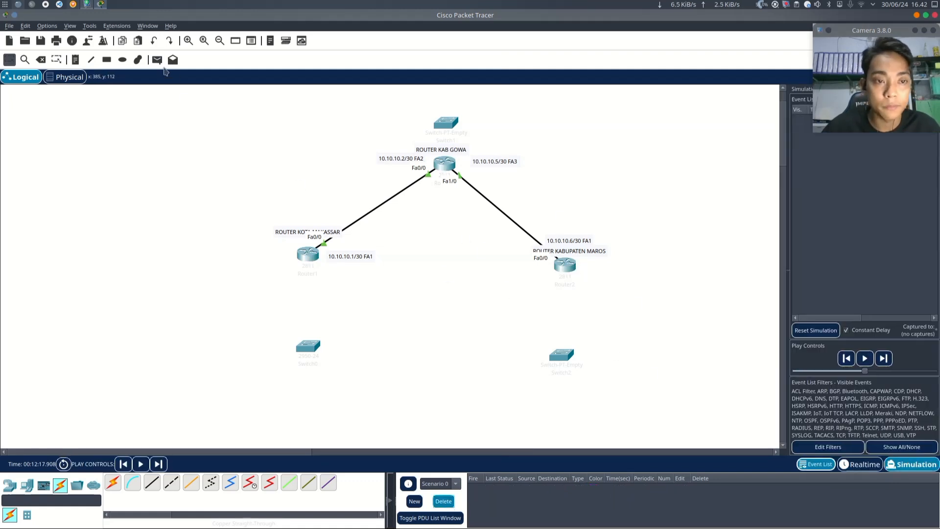
click(156, 59)
click(566, 264)
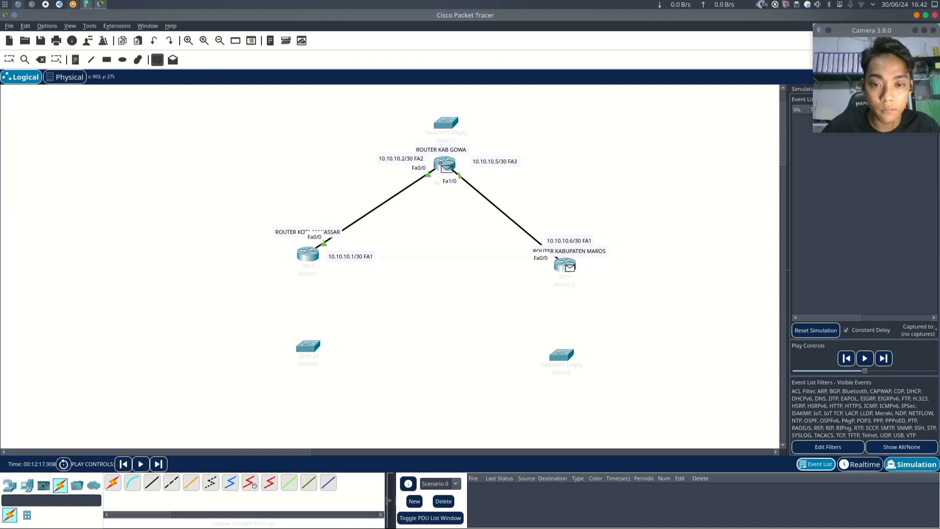
click(443, 164)
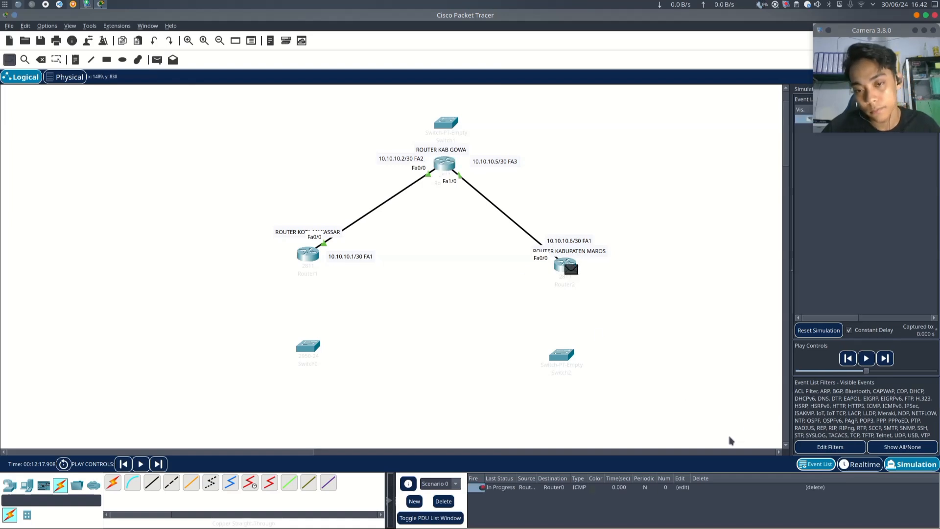
- Delete the new PDU and switch back to Realtime mode
click(443, 501)
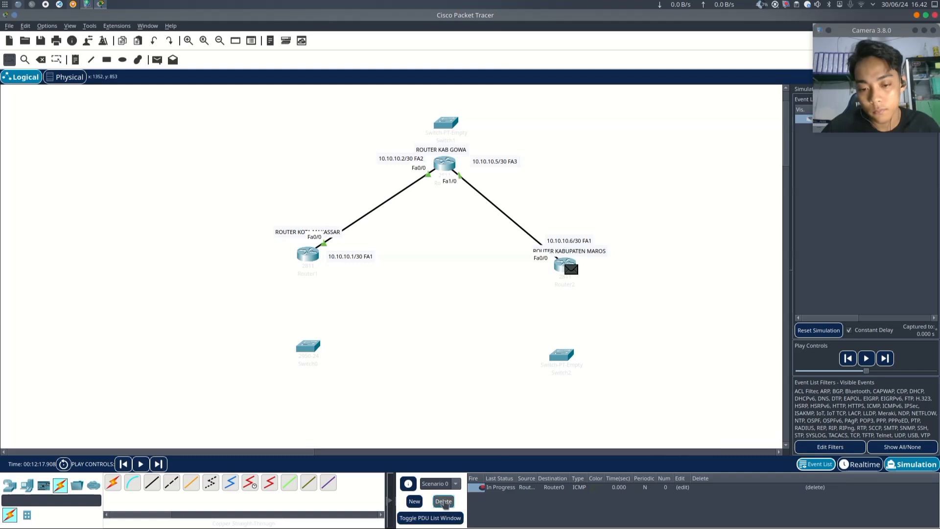
click(862, 464)
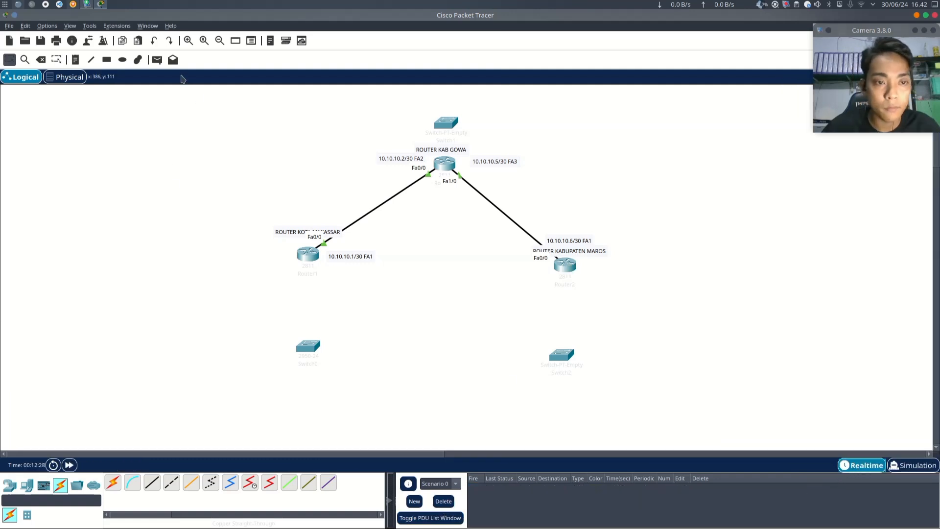
- Send a simple PDU from the right router to the top router in Realtime mode
click(157, 60)
click(565, 264)
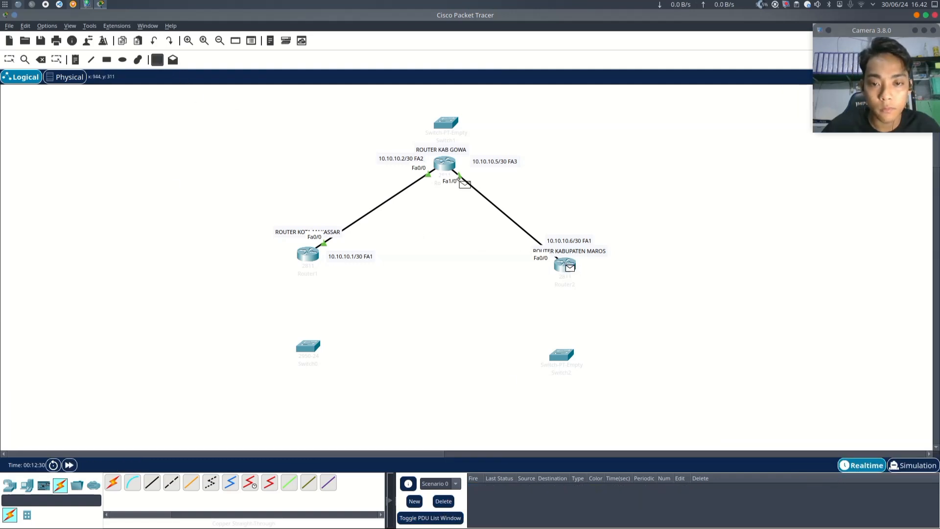
click(445, 164)
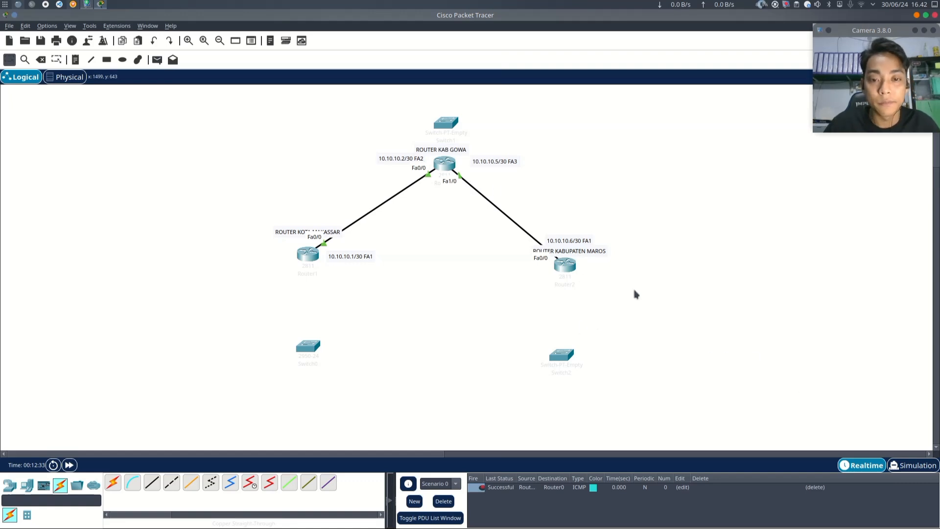
- Send a simple PDU from the right router to the left router
click(157, 59)
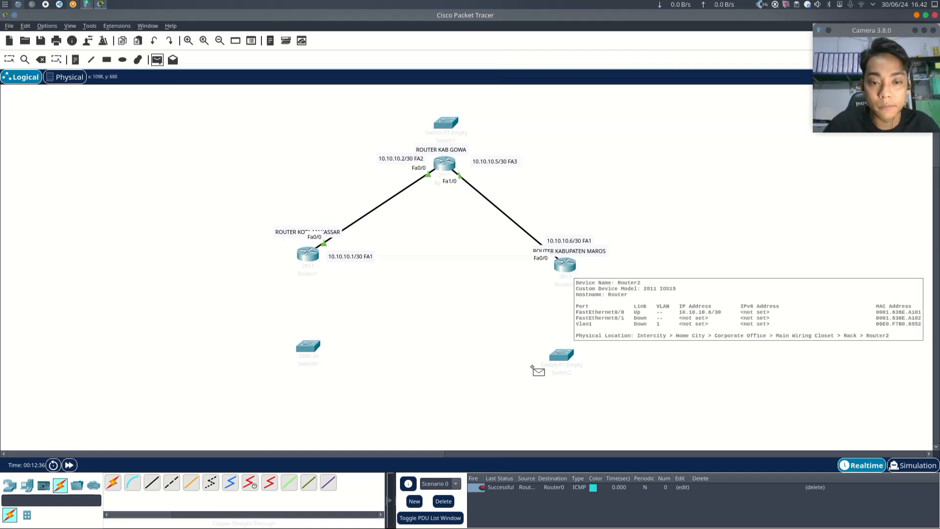
click(567, 267)
click(312, 256)
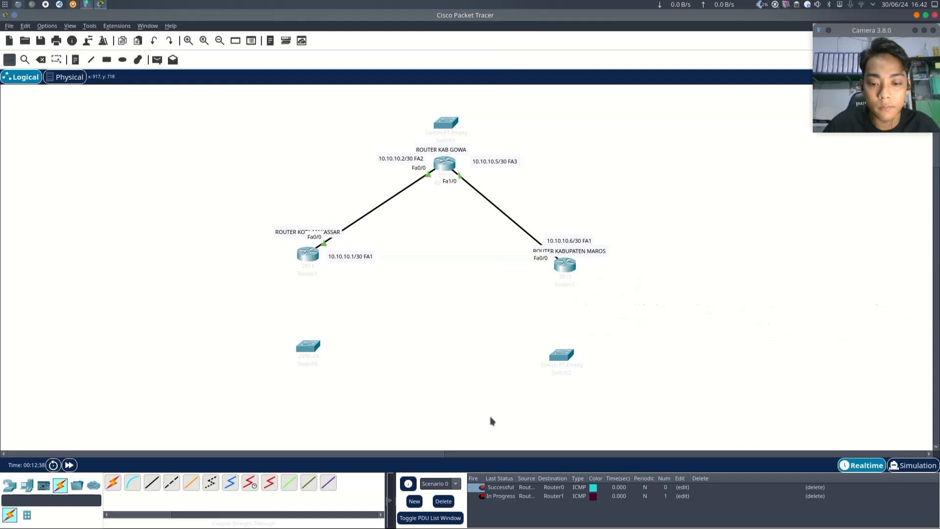
- Delete the scenario's PDUs in Simulation mode and return to Realtime mode
click(913, 465)
click(443, 501)
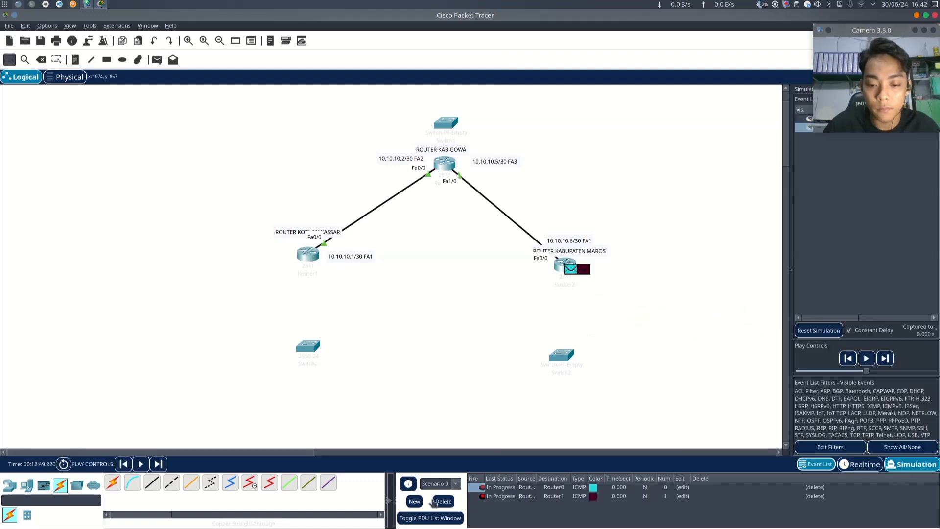
click(863, 464)
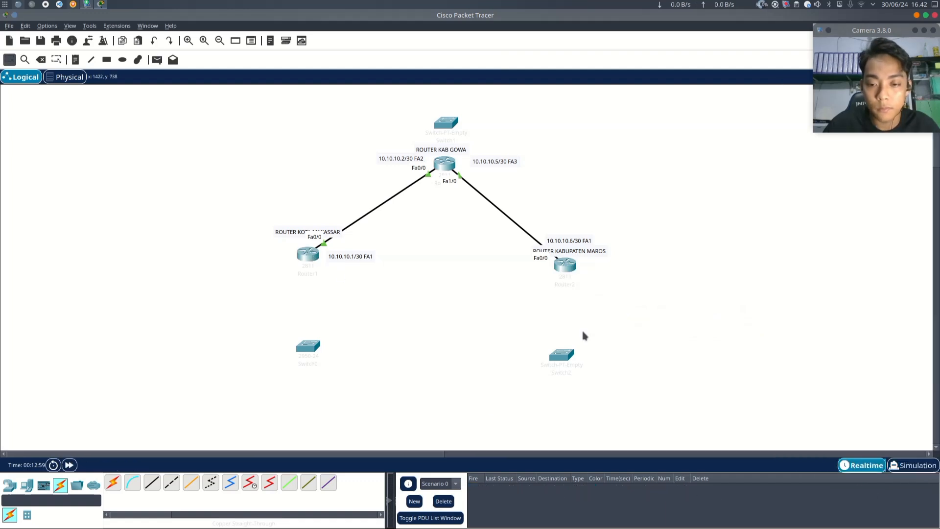
- Send a simple PDU from the left router to the right router
click(156, 60)
click(309, 255)
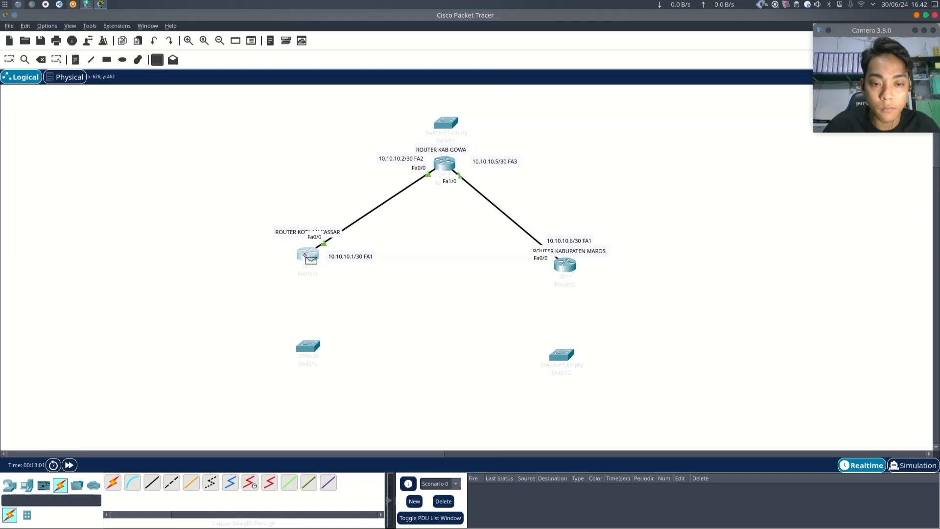
click(557, 266)
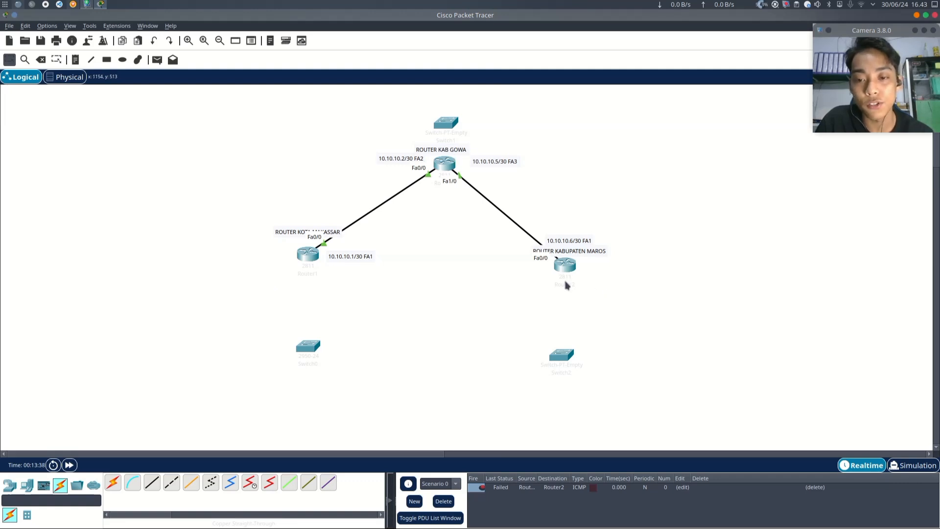
- Connect the left router's FastEthernet0/1 to the bottom-left switch's FastEthernet0/1 with a copper straight-through cable
scroll(493, 185, up, 1)
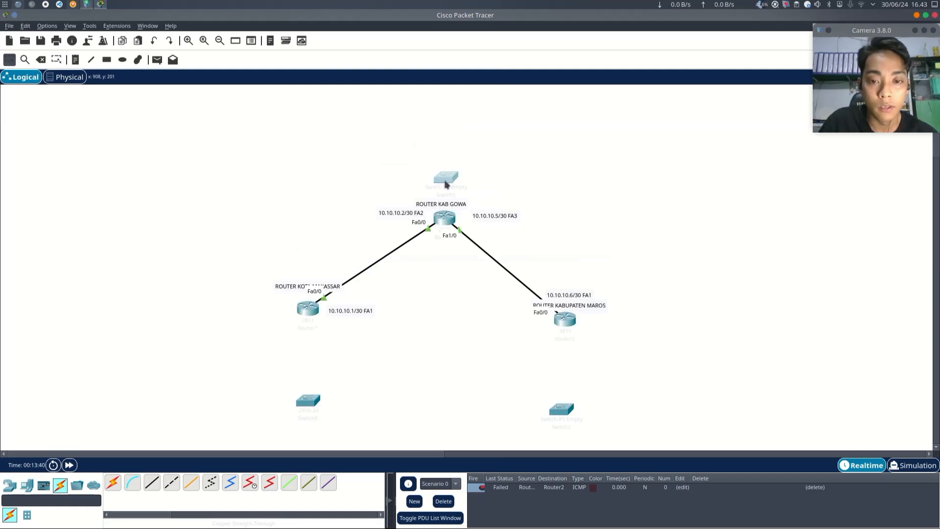
scroll(444, 144, down, 2)
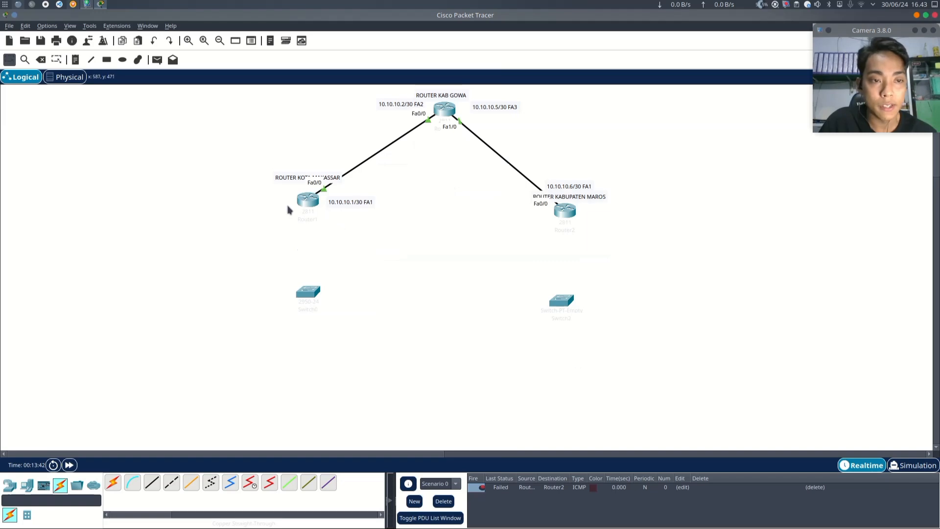
click(309, 198)
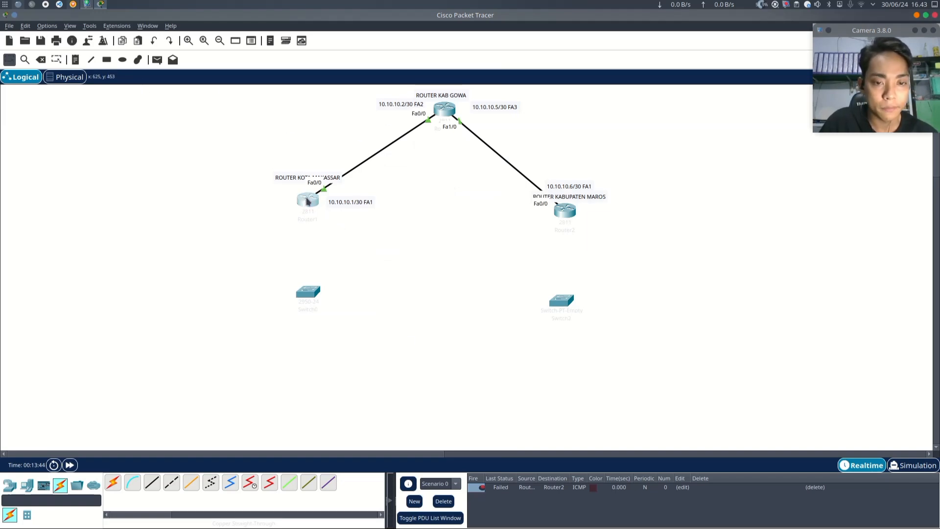
click(665, 128)
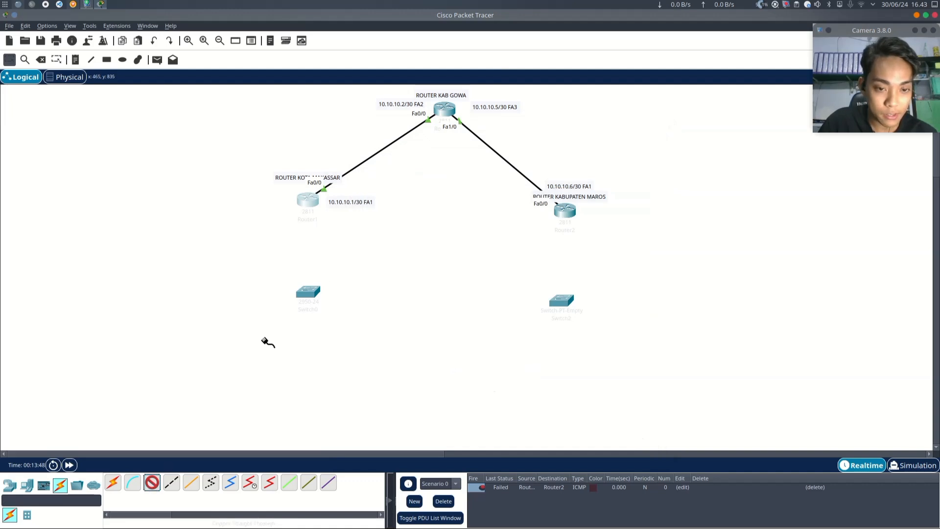
click(312, 201)
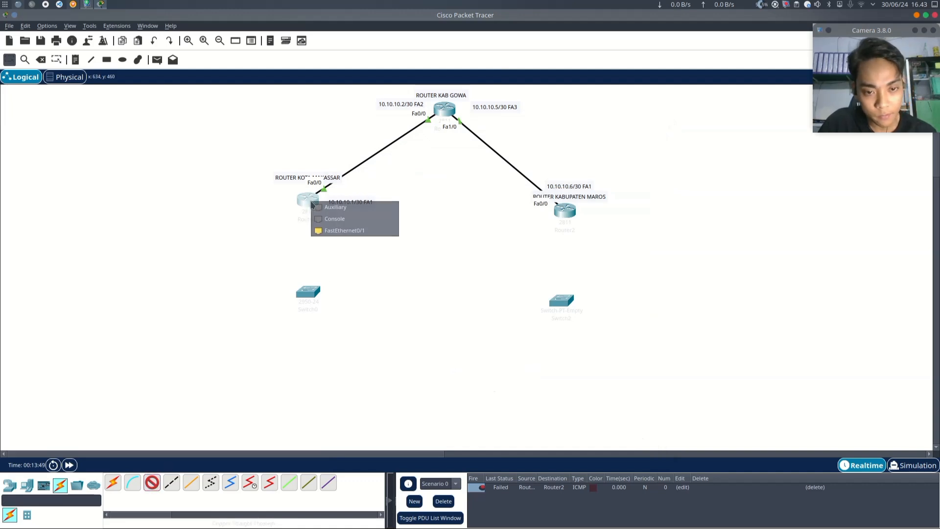
click(356, 233)
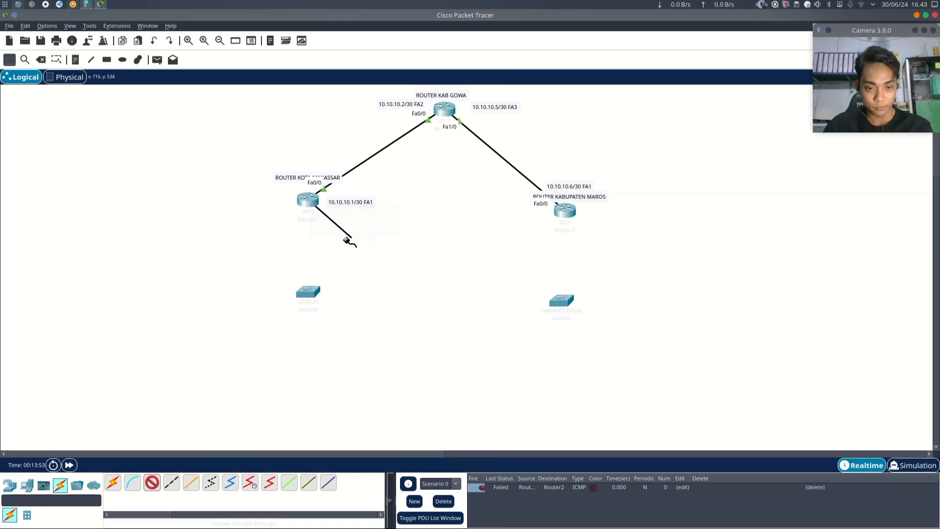
click(309, 295)
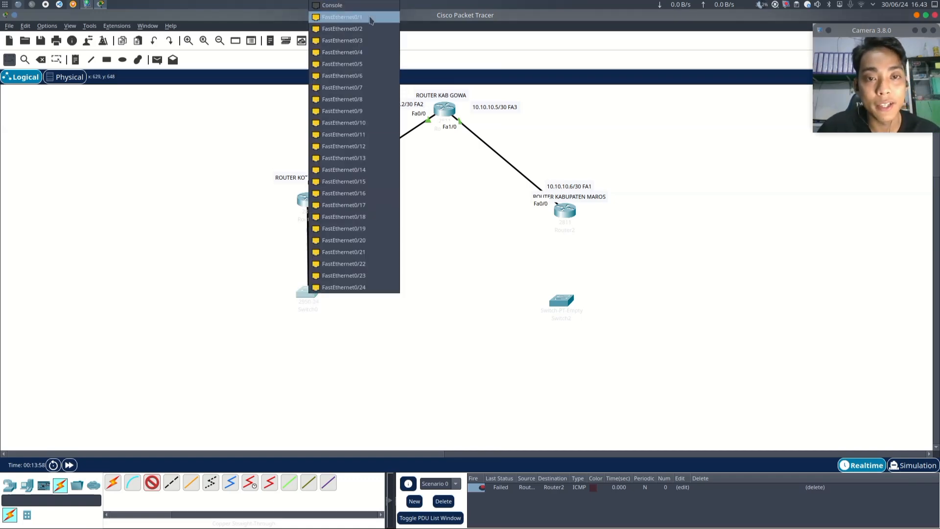
click(370, 20)
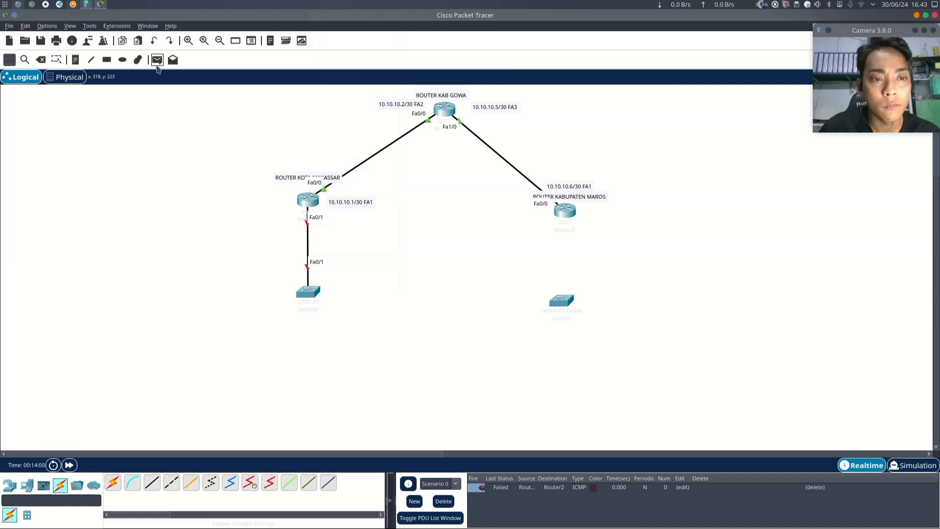
- Add a text note reading 192.168.1.1/24 beside the left router's new switch link
click(89, 60)
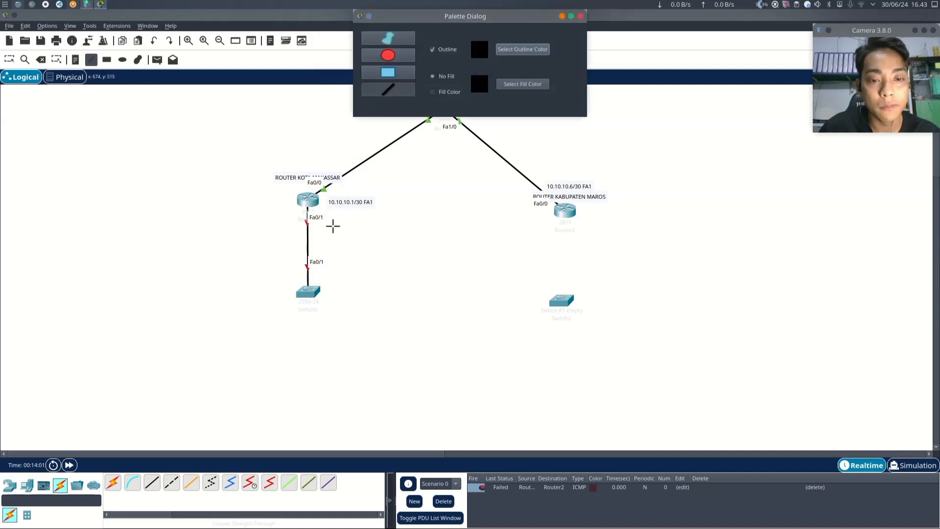
click(581, 17)
click(75, 60)
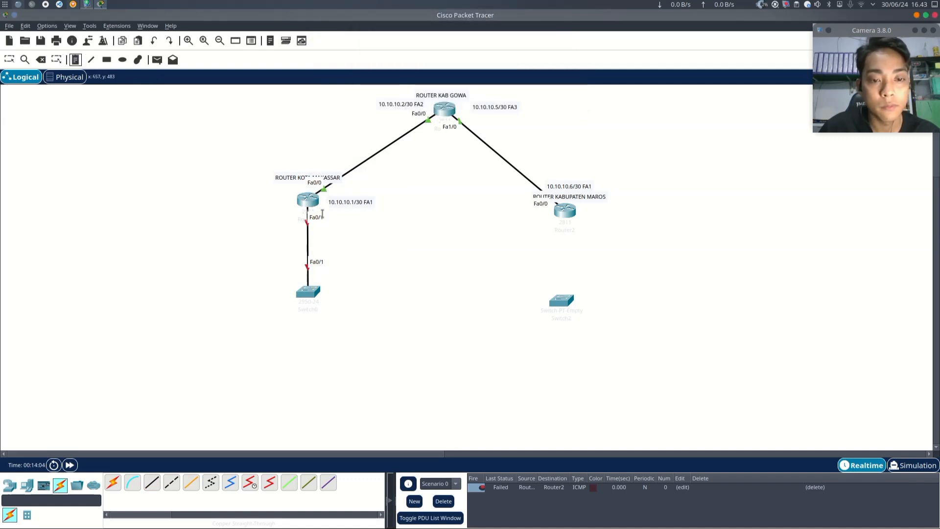
click(325, 231)
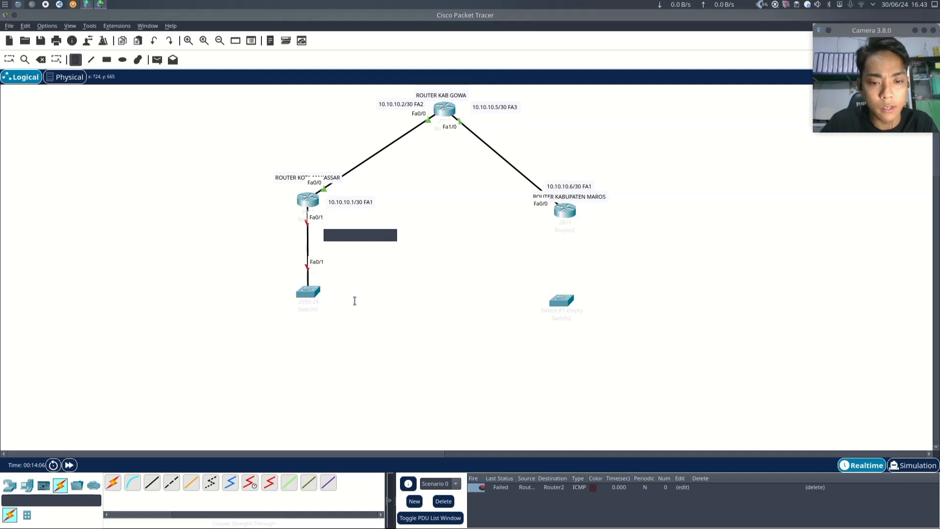
text(192.168.1.1/24)
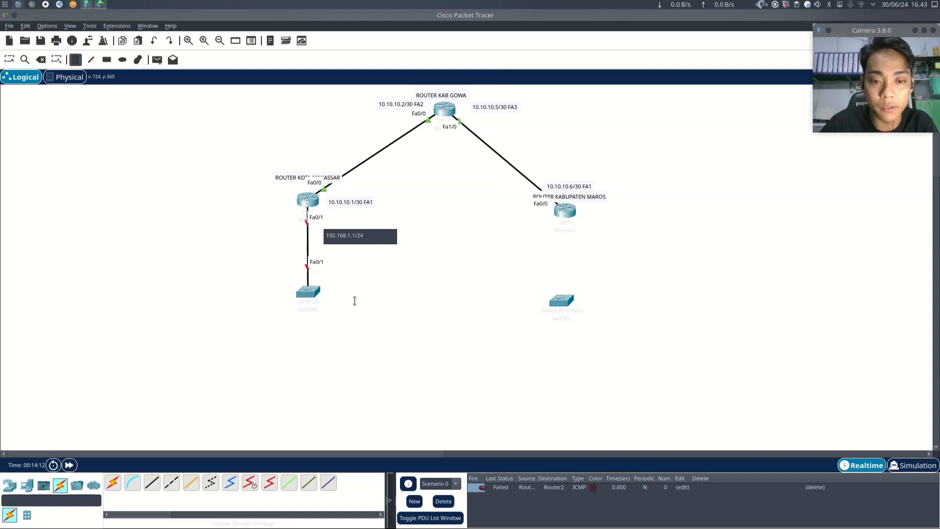
click(180, 245)
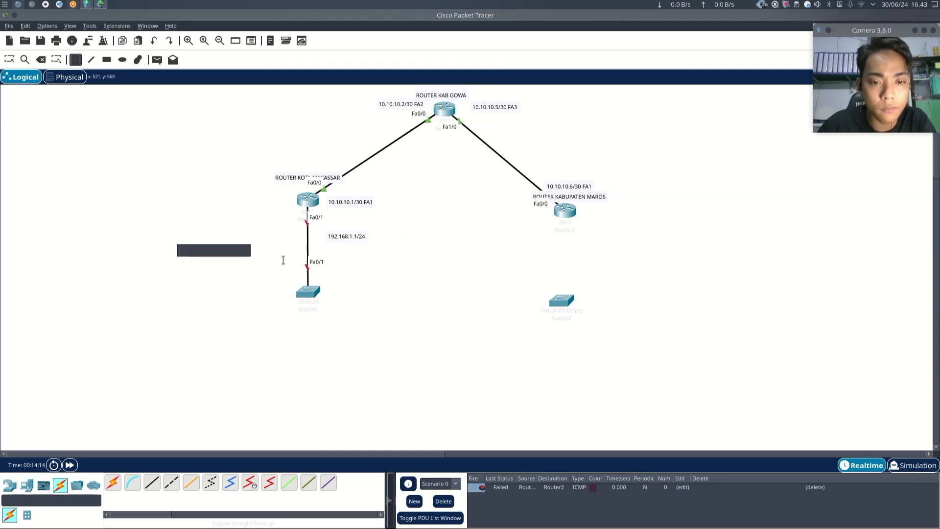
key(Escape)
drag(349, 241, 271, 222)
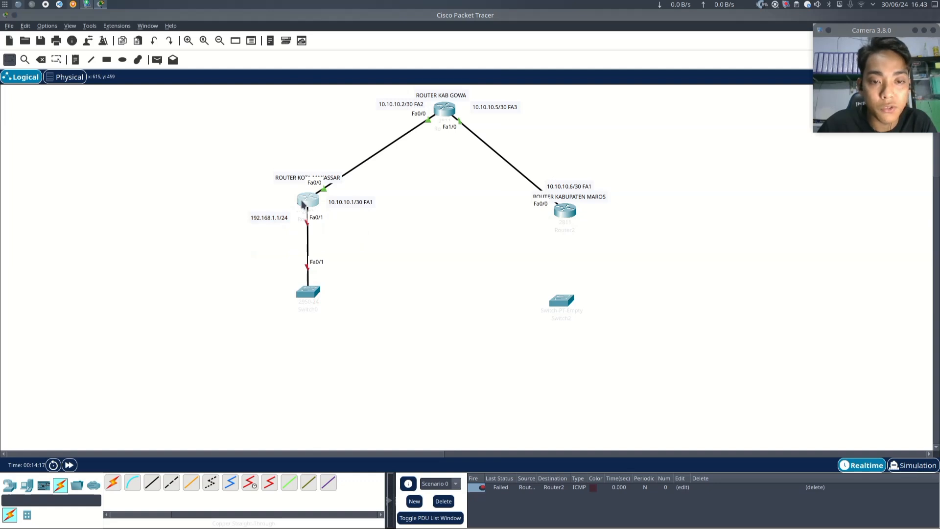
- Configure the left router's FastEthernet0/1 with IP 192.168.1.1, mask 255.255.255.0, and turn the port on
click(303, 204)
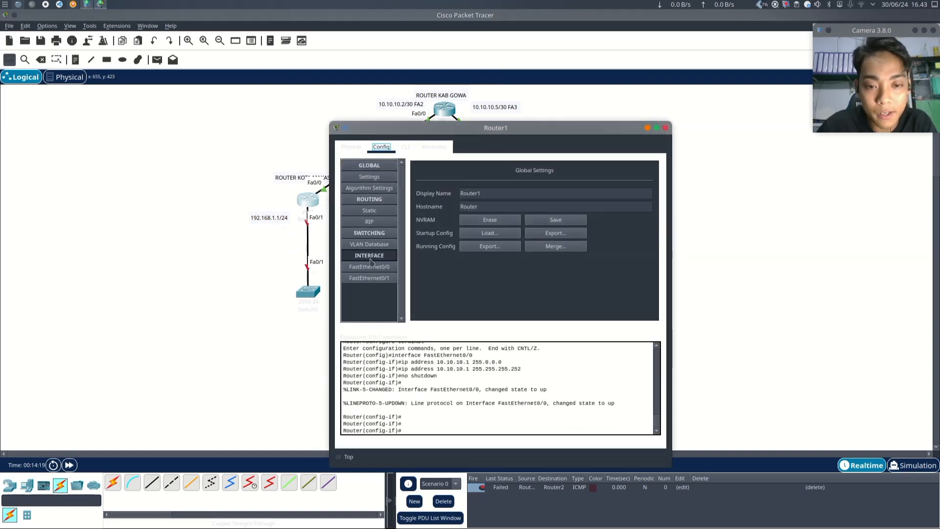
click(380, 281)
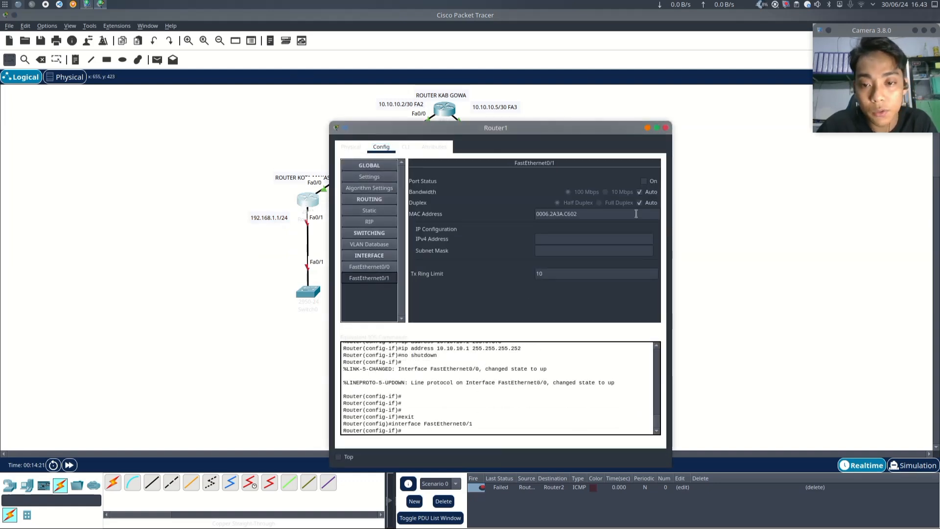
click(560, 240)
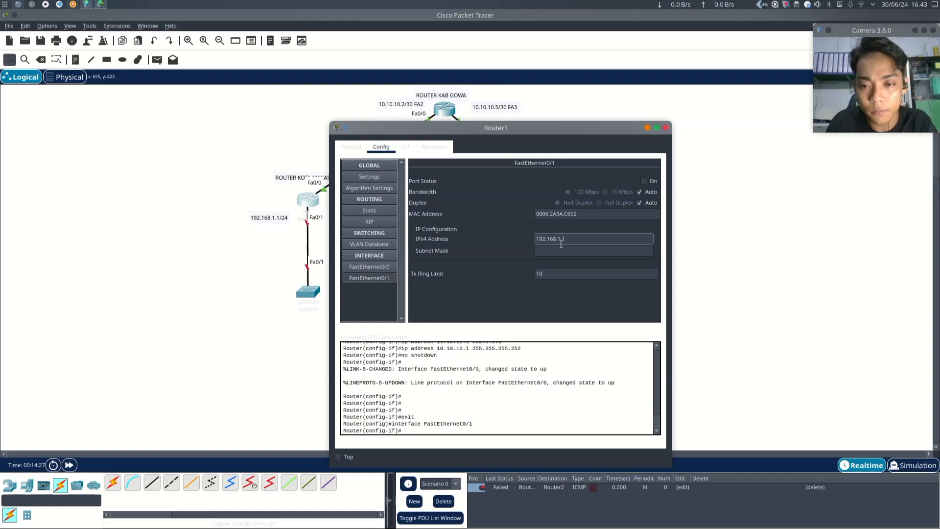
key(Tab)
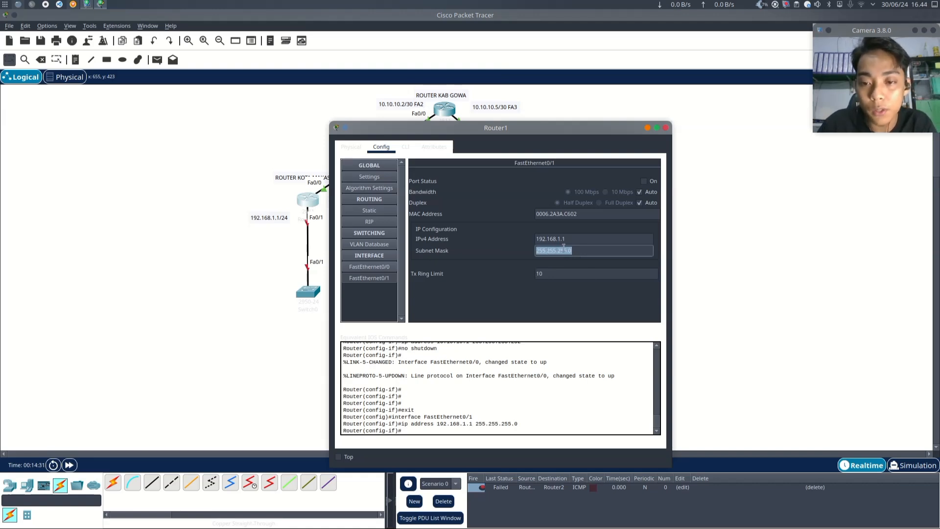
click(583, 252)
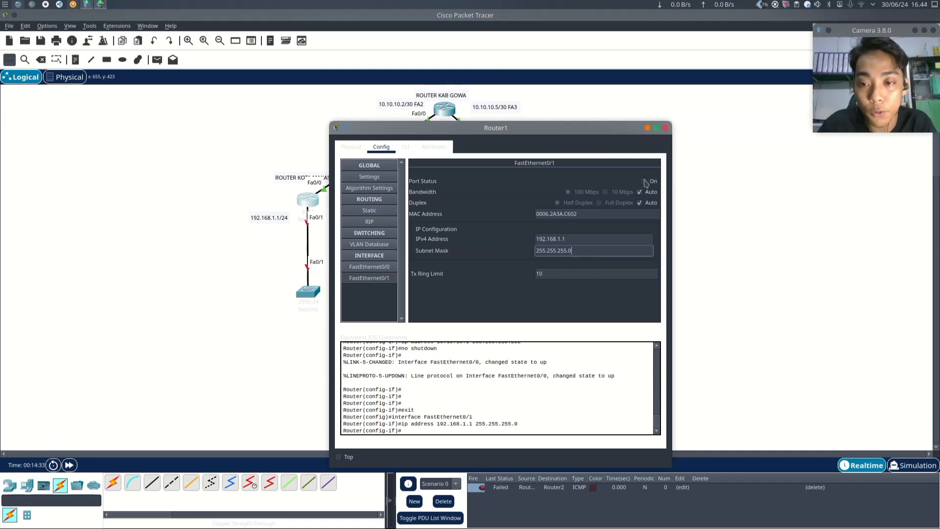
click(644, 181)
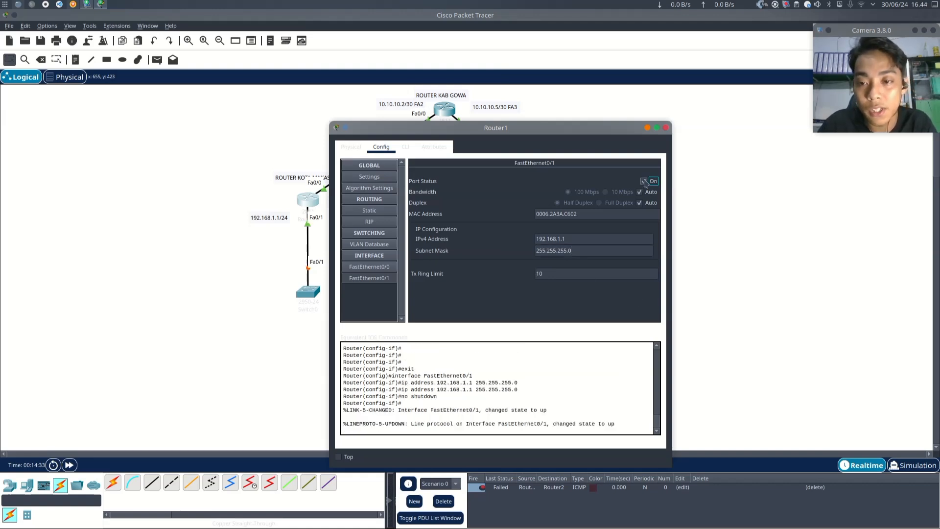
click(666, 129)
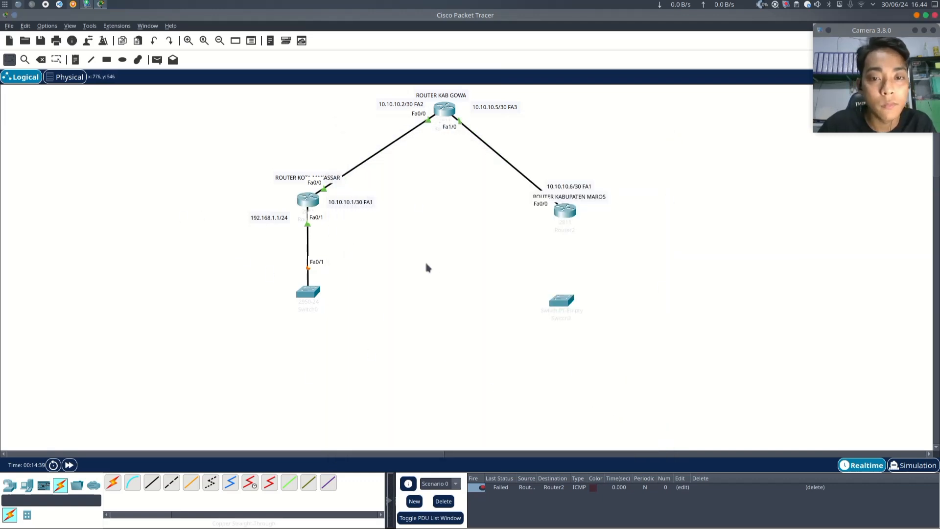
scroll(426, 267, up, 3)
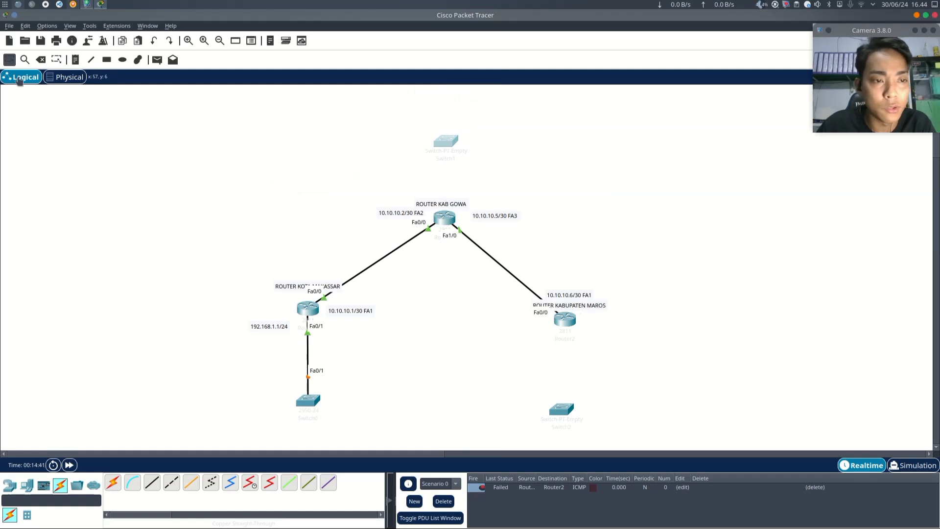
click(151, 490)
click(444, 221)
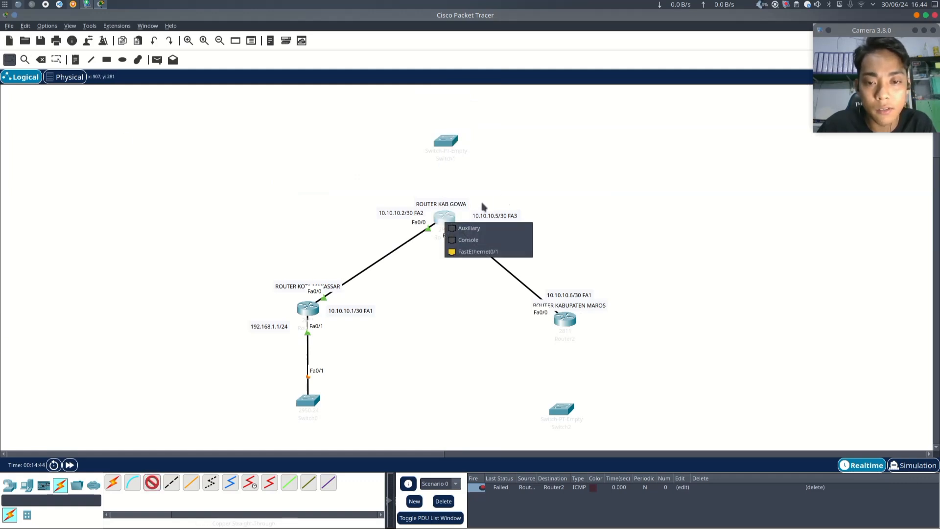
click(498, 251)
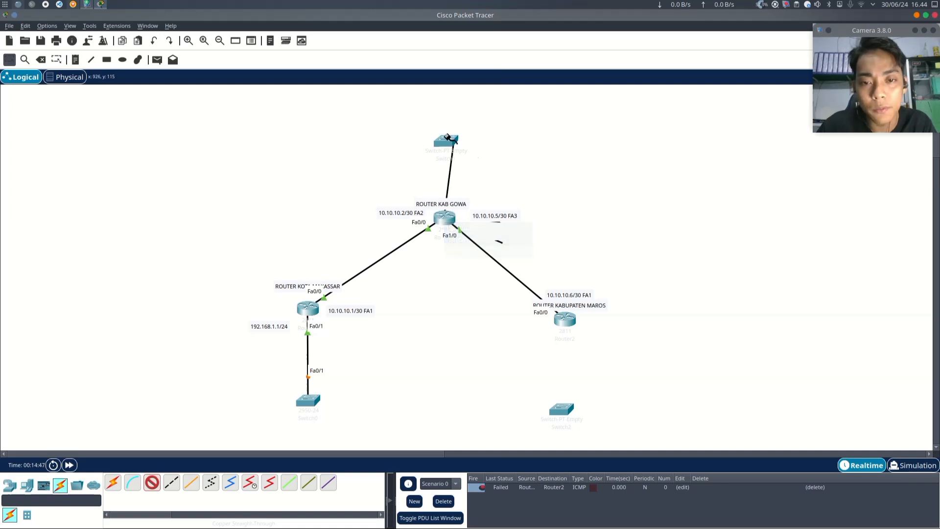
click(446, 135)
click(350, 161)
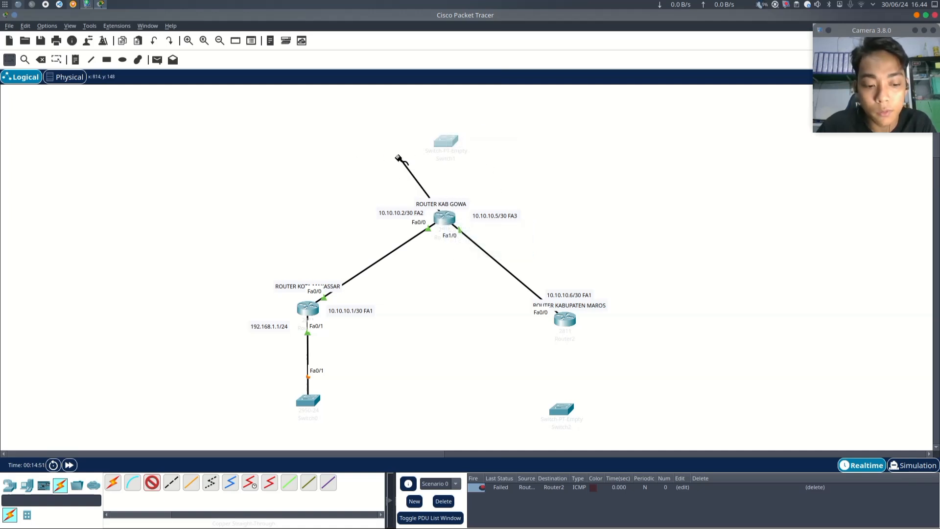
key(Escape)
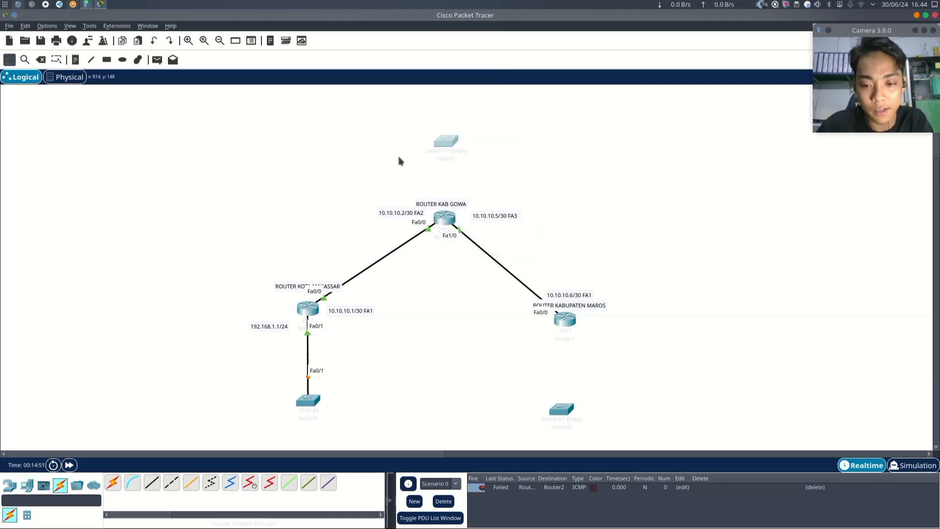
- Delete the switch above the top router and the switch below the right router
click(447, 140)
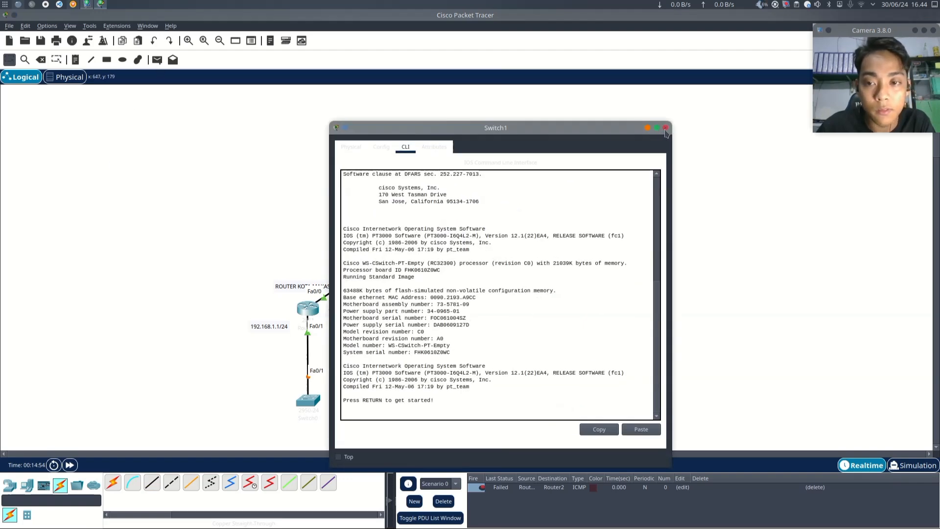
click(665, 127)
key(Delete)
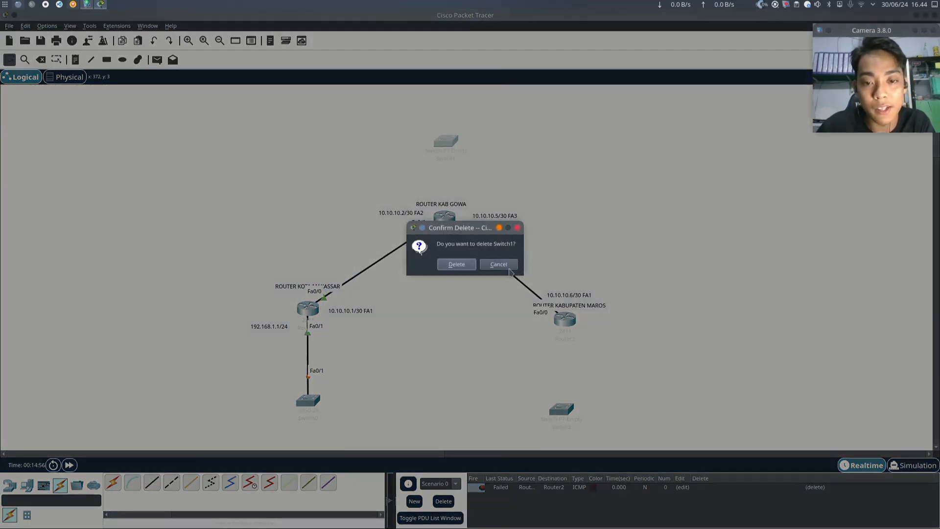
click(511, 268)
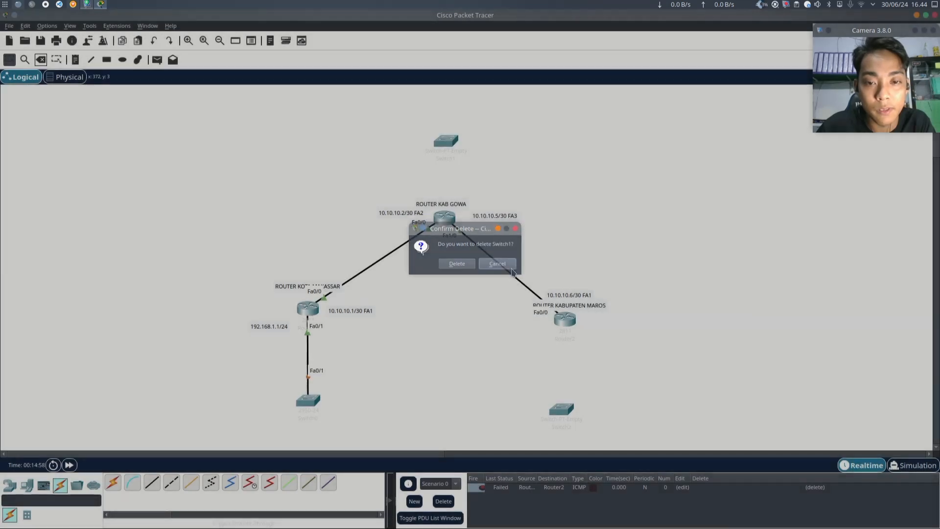
click(41, 59)
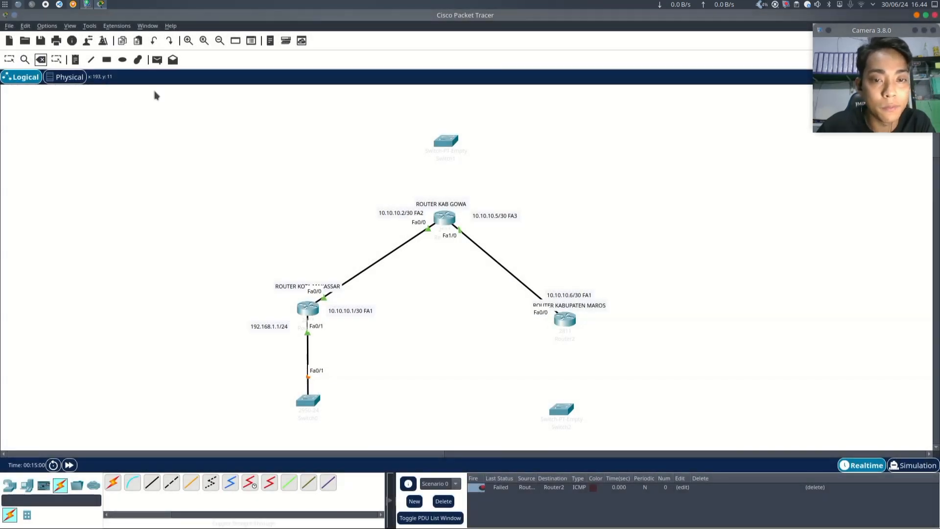
click(446, 140)
click(456, 265)
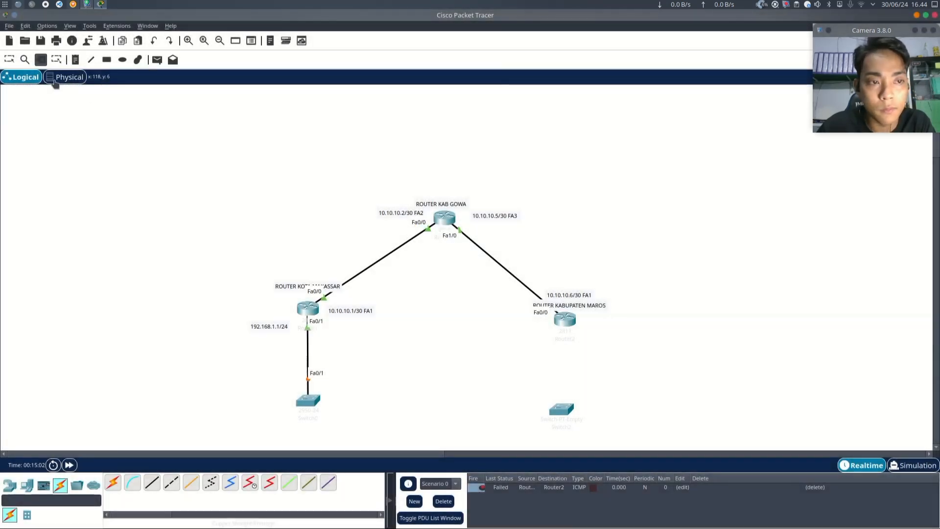
click(562, 405)
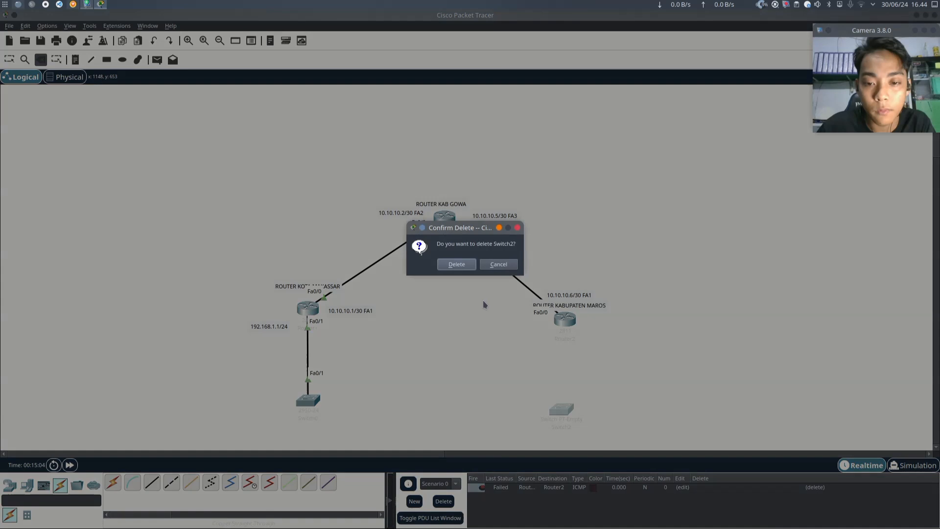
click(455, 267)
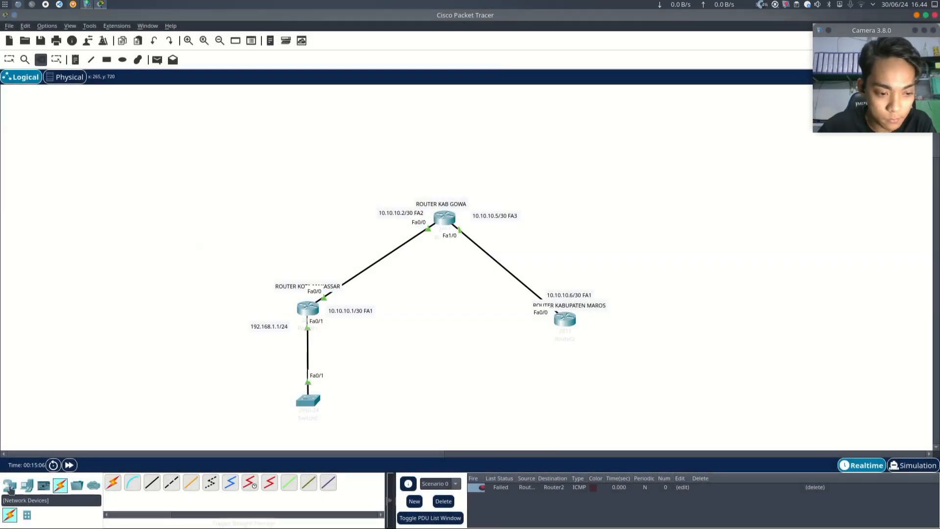
- Add two 2950-24 switches, one above the top router and one below the right router
click(9, 486)
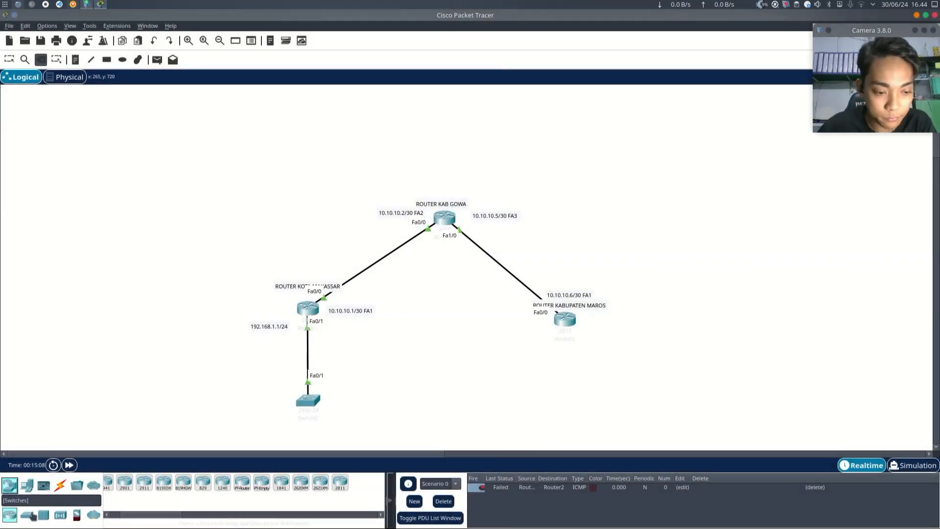
click(27, 487)
click(9, 486)
click(27, 515)
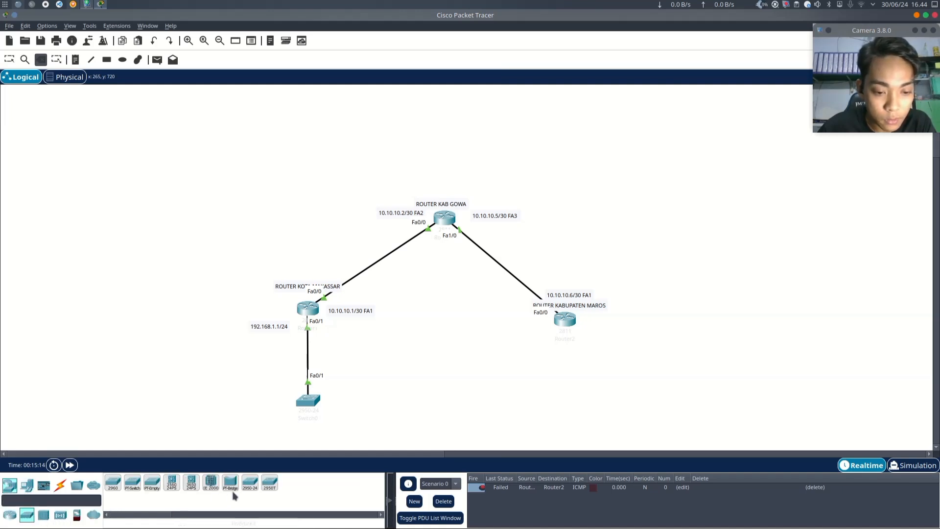
click(251, 483)
click(440, 168)
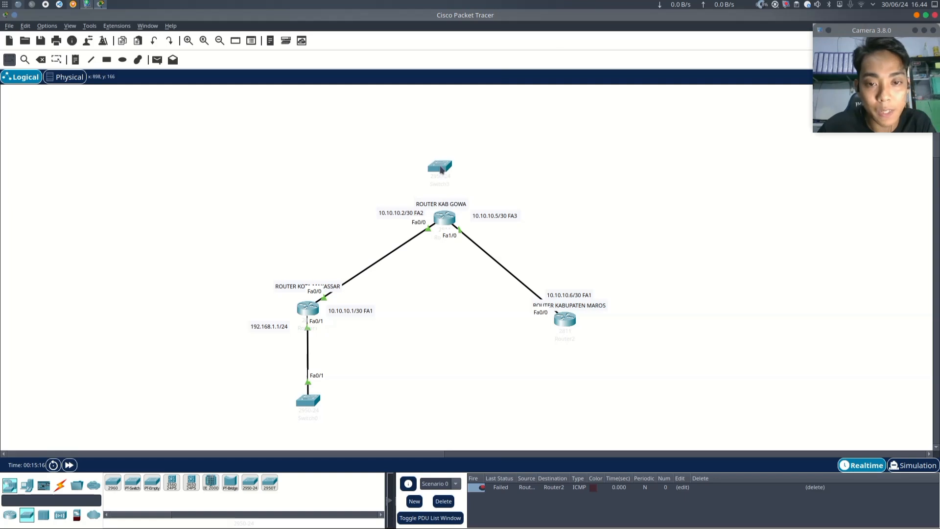
click(253, 490)
click(572, 393)
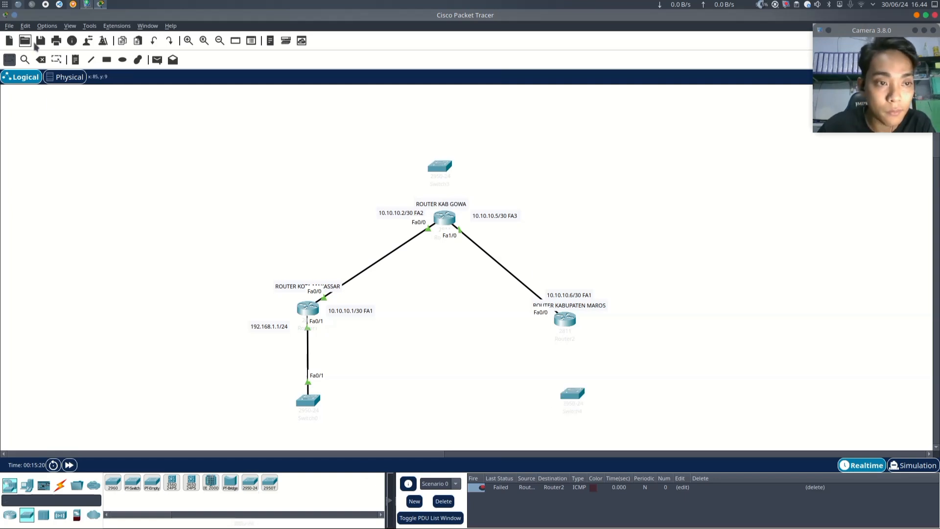
- Connect the top router's FastEthernet0/1 to the top switch's FastEthernet0/1 with a copper straight-through cable
click(60, 485)
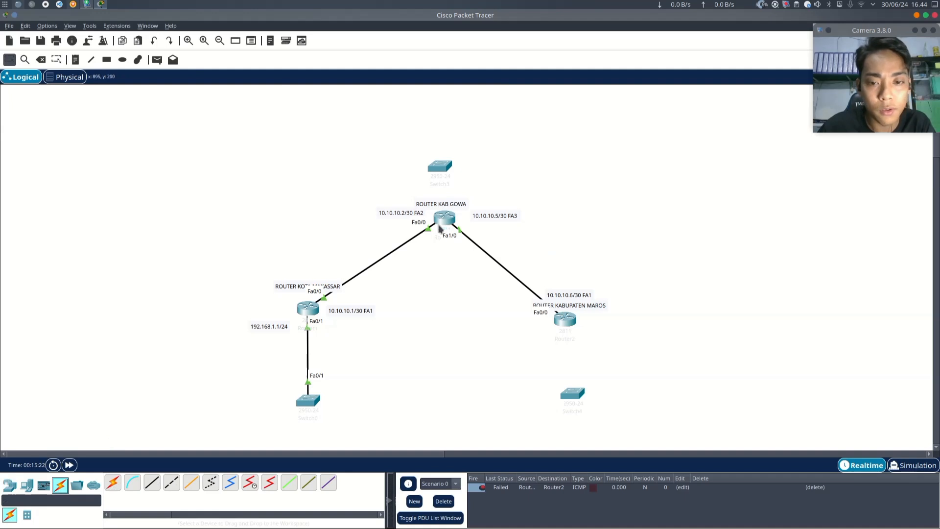
click(152, 483)
click(445, 225)
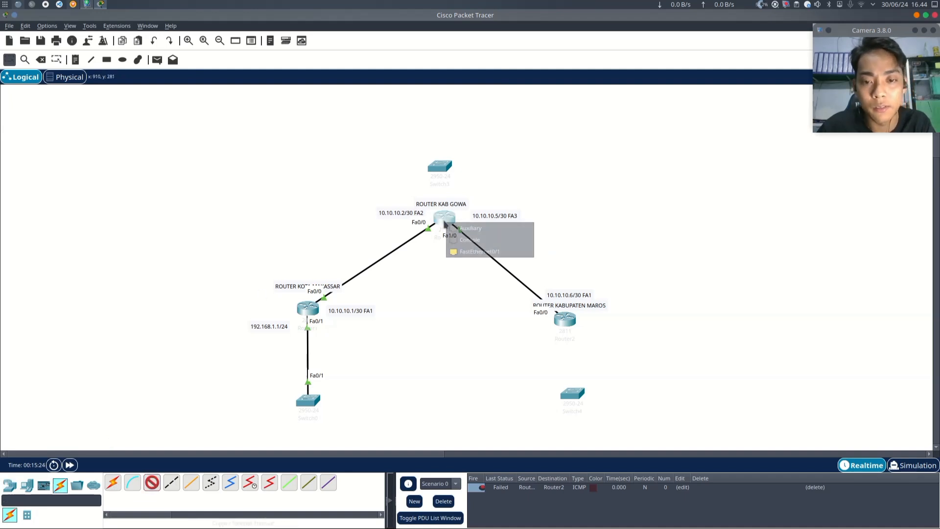
click(484, 252)
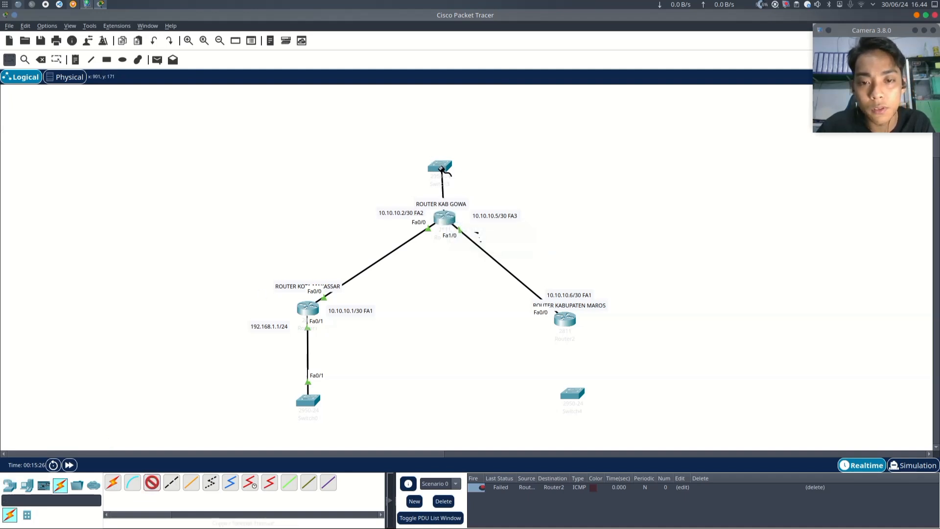
click(442, 168)
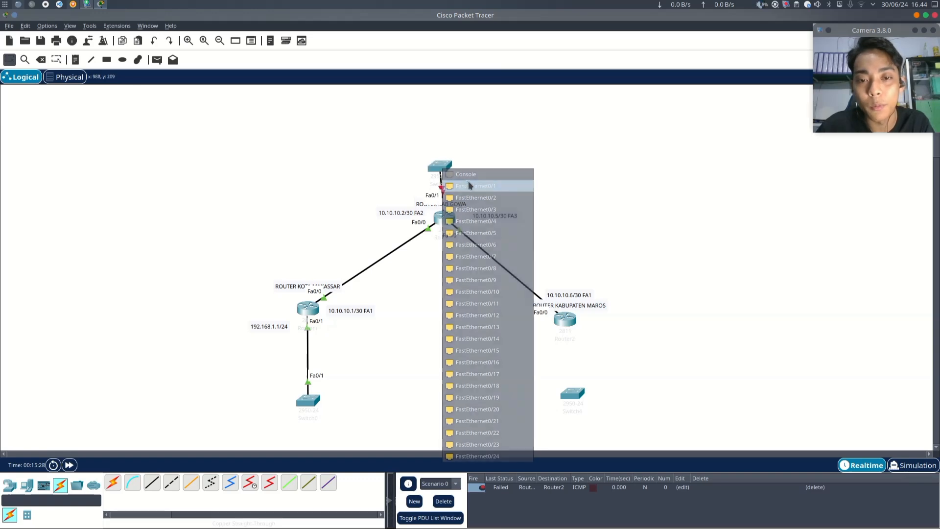
click(485, 187)
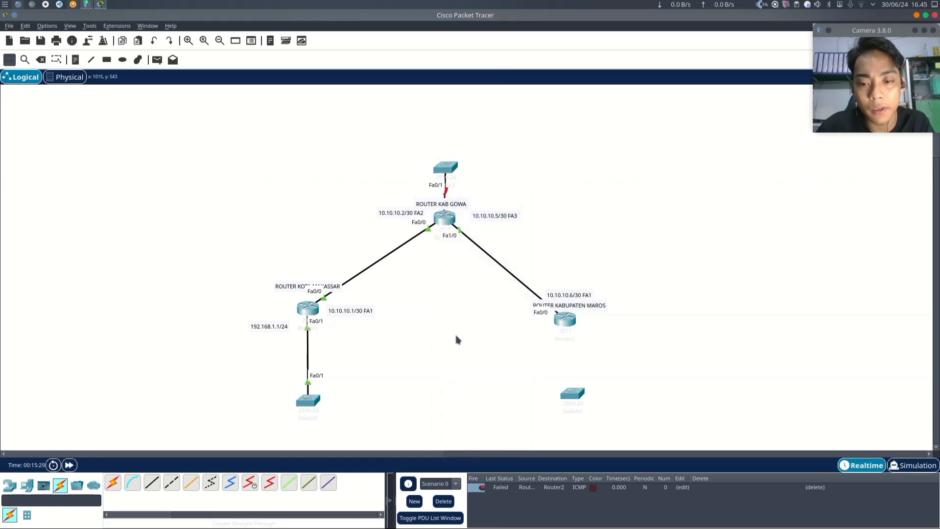
- Connect the right router's FastEthernet0/1 to the bottom-right switch's FastEthernet0/1 with a copper straight-through cable
click(133, 485)
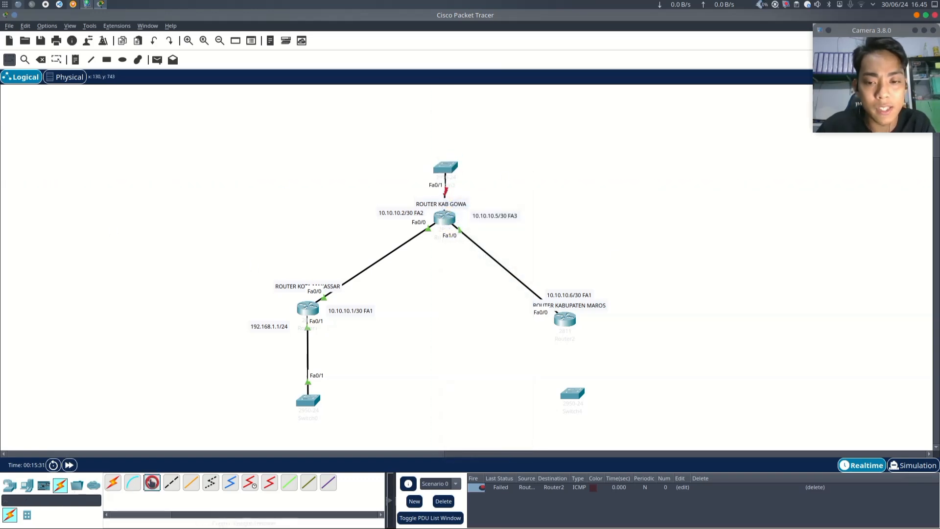
click(568, 321)
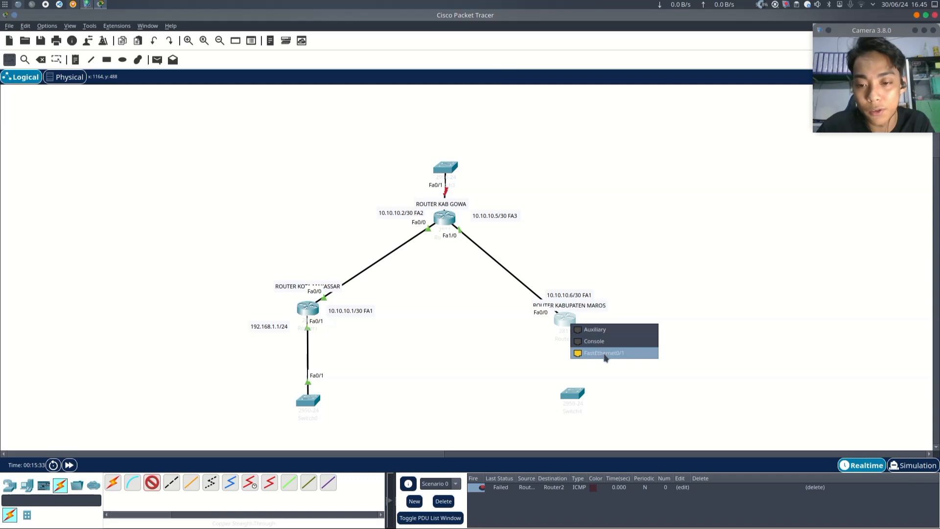
click(607, 354)
click(572, 391)
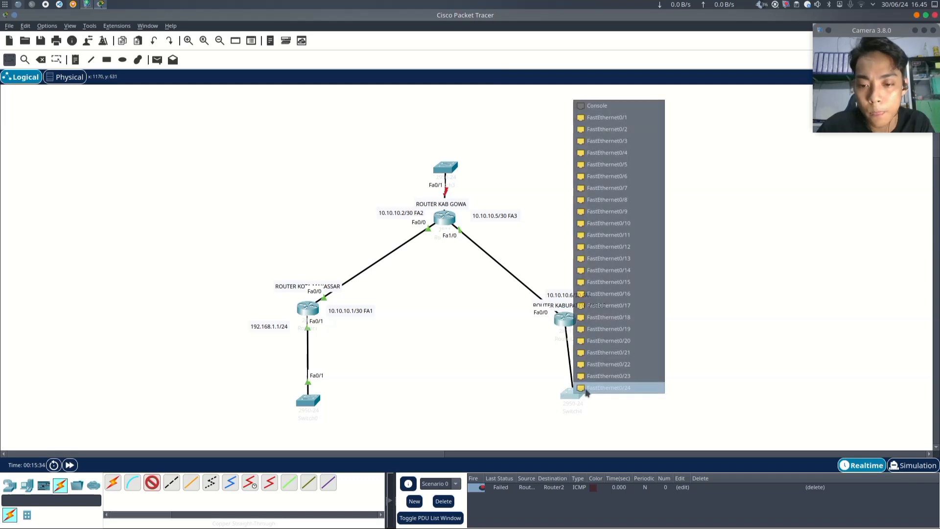
click(608, 117)
- Move the top switch slightly higher and add a text note reading 192.168.2.1/24 beside the top router's switch link
drag(446, 165, 450, 160)
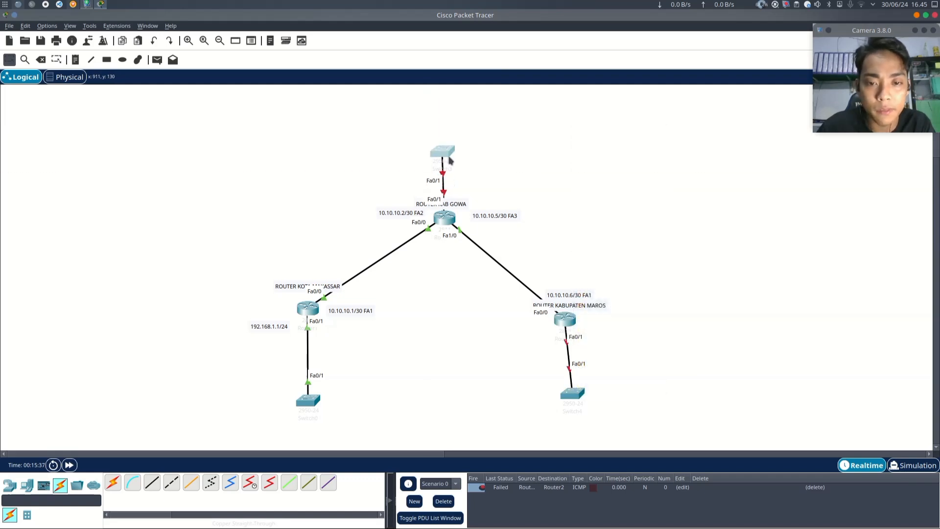
click(446, 139)
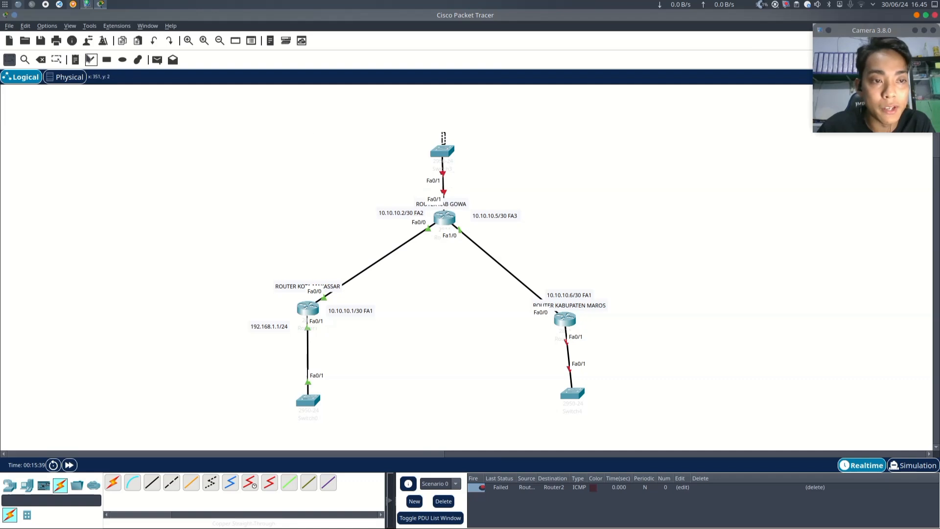
click(91, 60)
click(581, 17)
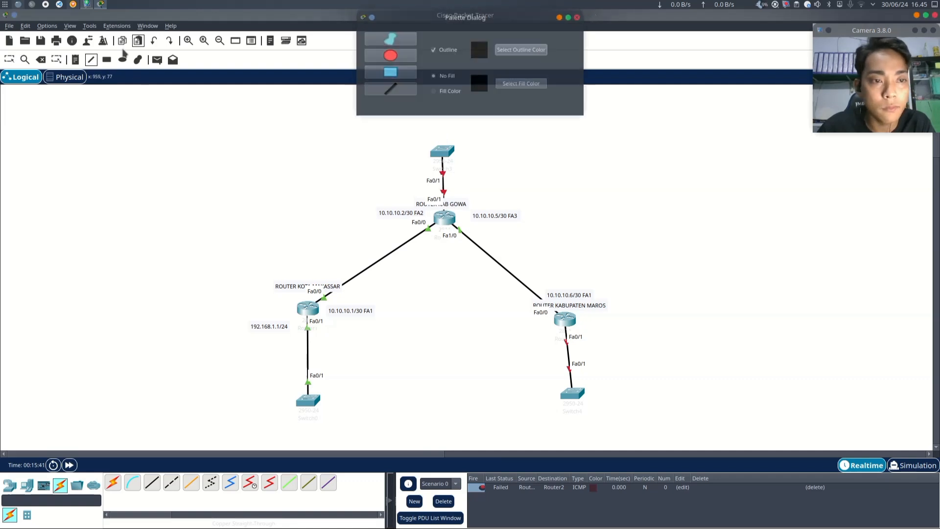
click(461, 191)
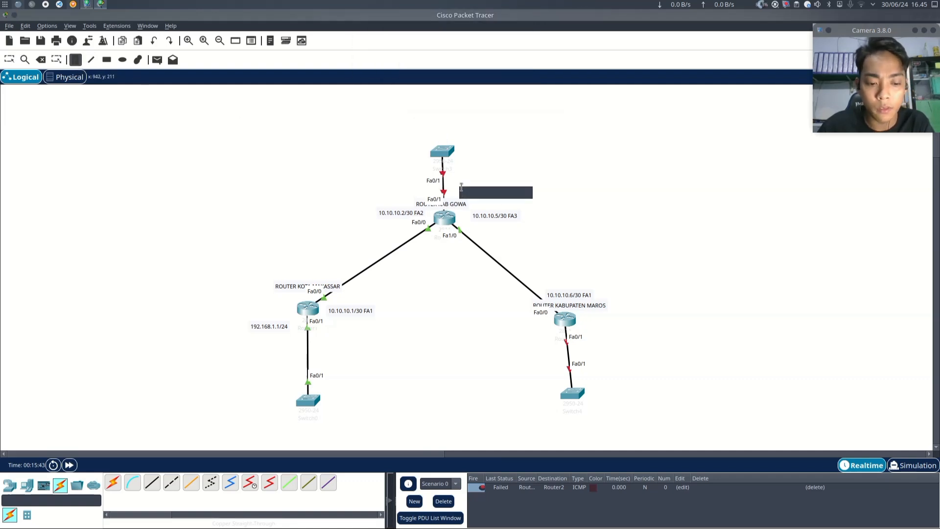
text(192)
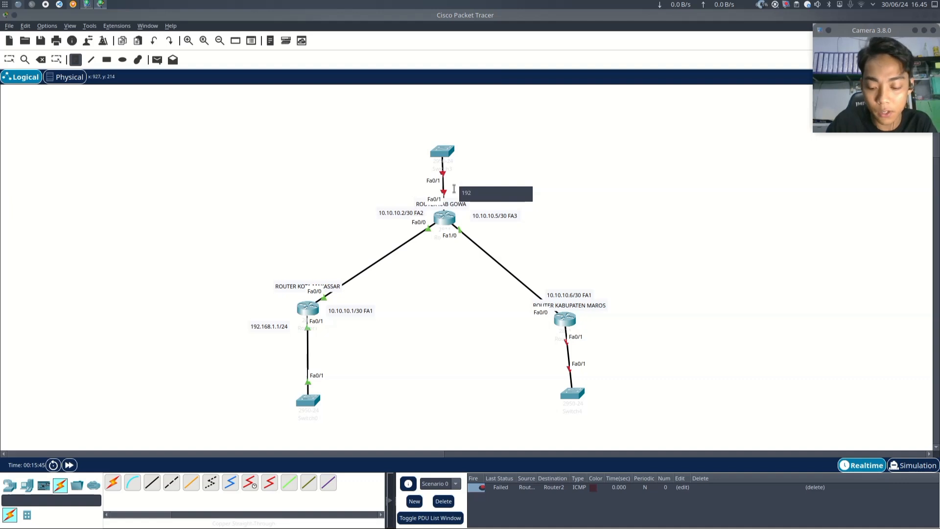
text(.168.1.2.1/24)
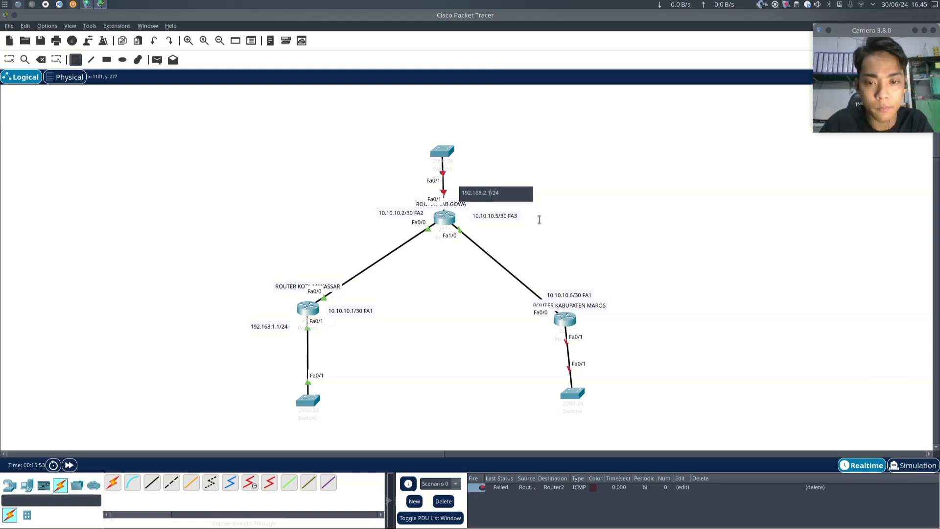
key(Escape)
drag(493, 195, 462, 191)
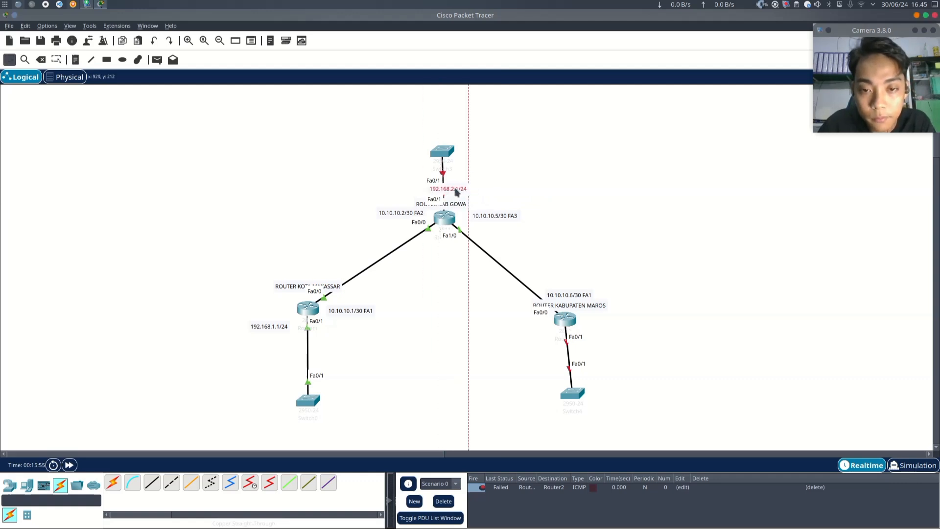
- Configure the top router's FastEthernet0/1 with IP 192.168.2.1, mask 255.255.255.0, and turn the port on
click(444, 221)
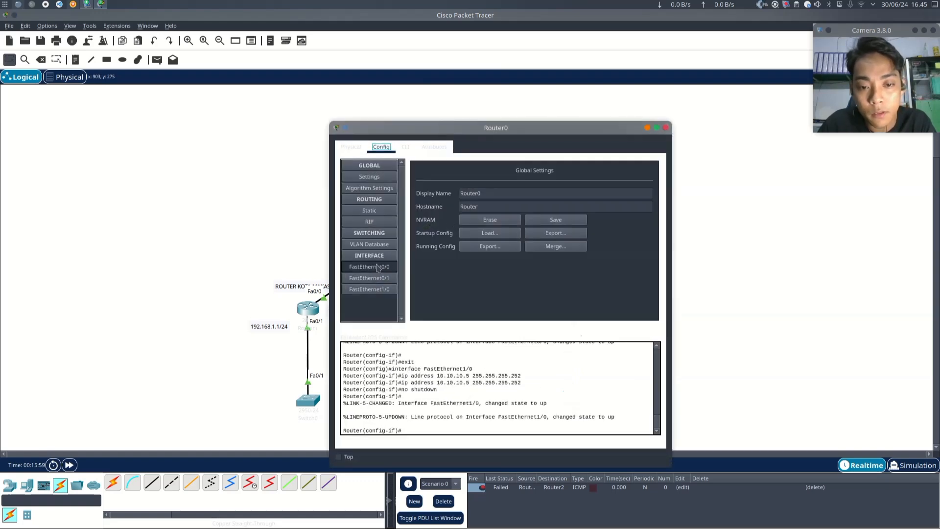
click(375, 268)
click(370, 278)
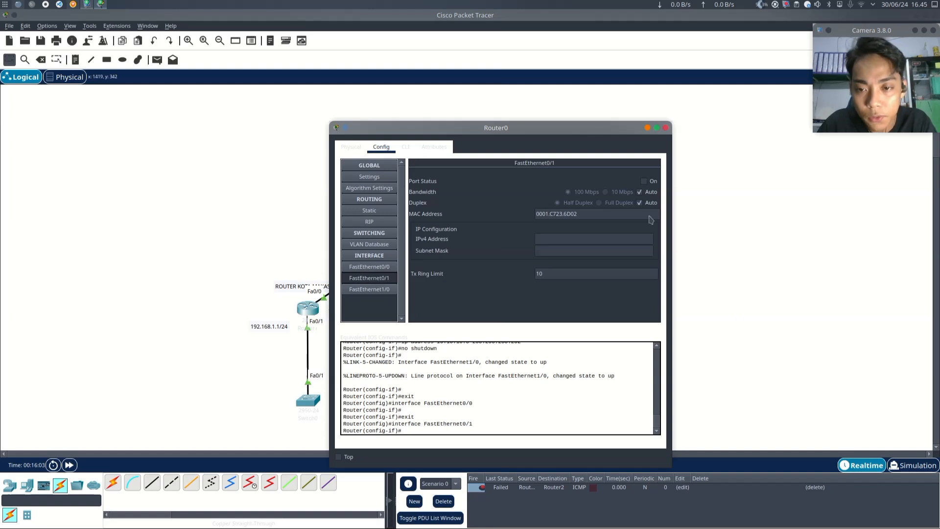
click(561, 239)
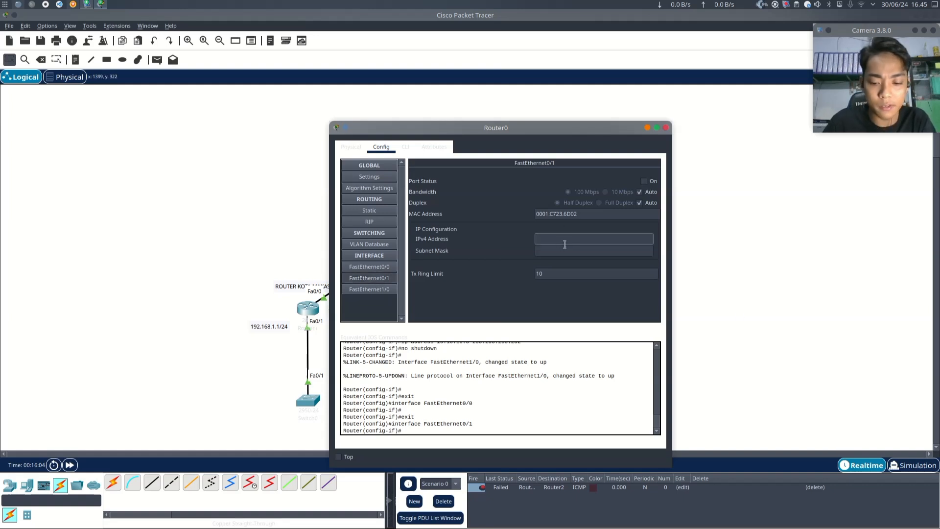
text(192)
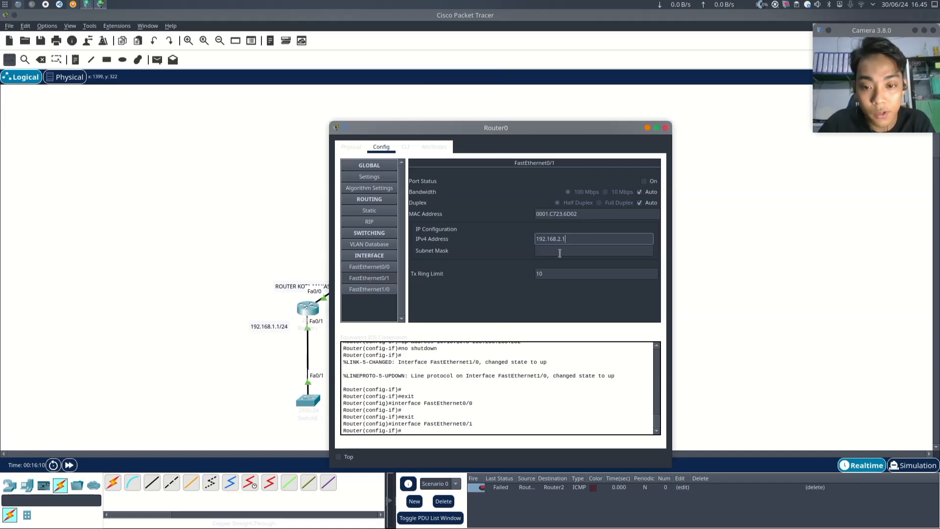
text(.168.2.1)
click(560, 251)
click(643, 181)
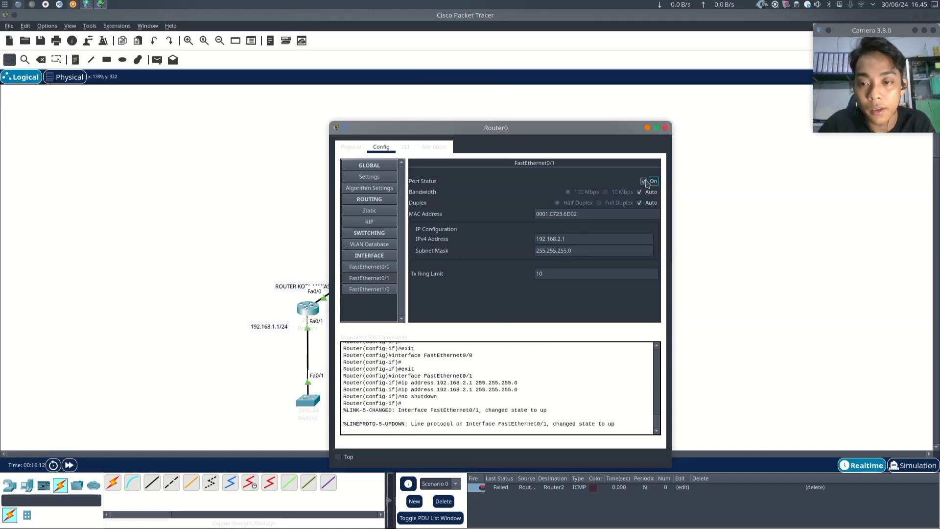
click(666, 128)
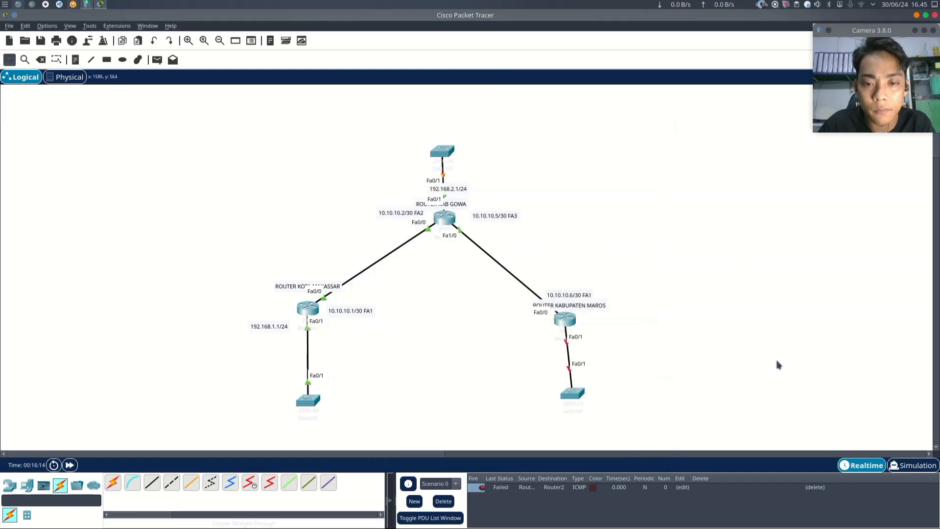
- Configure the right router's FastEthernet0/1 with IP 192.168.3.1, mask 255.255.255.0, and turn the port on
drag(446, 153, 449, 143)
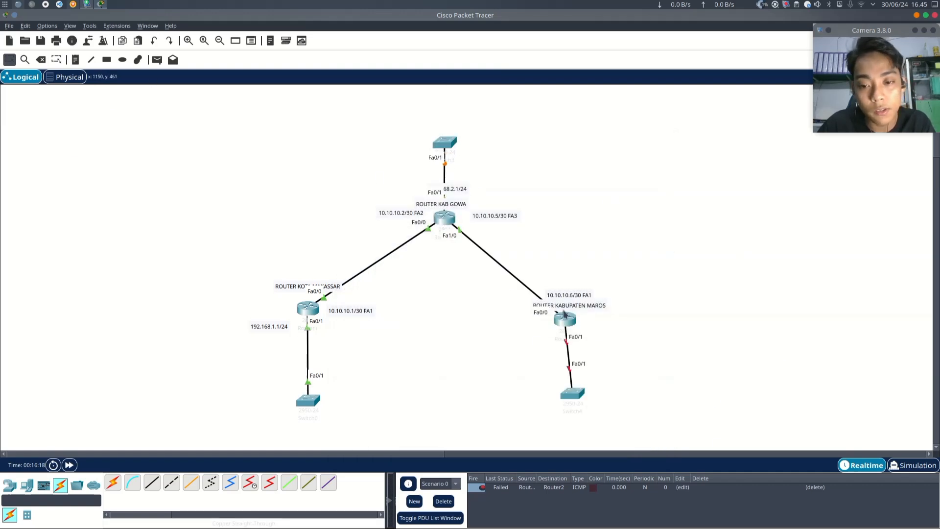
click(567, 321)
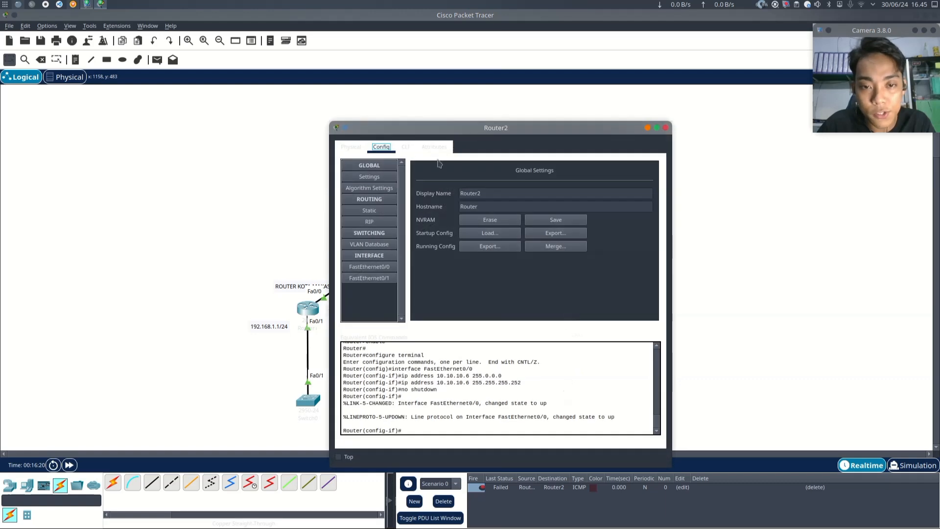
click(375, 281)
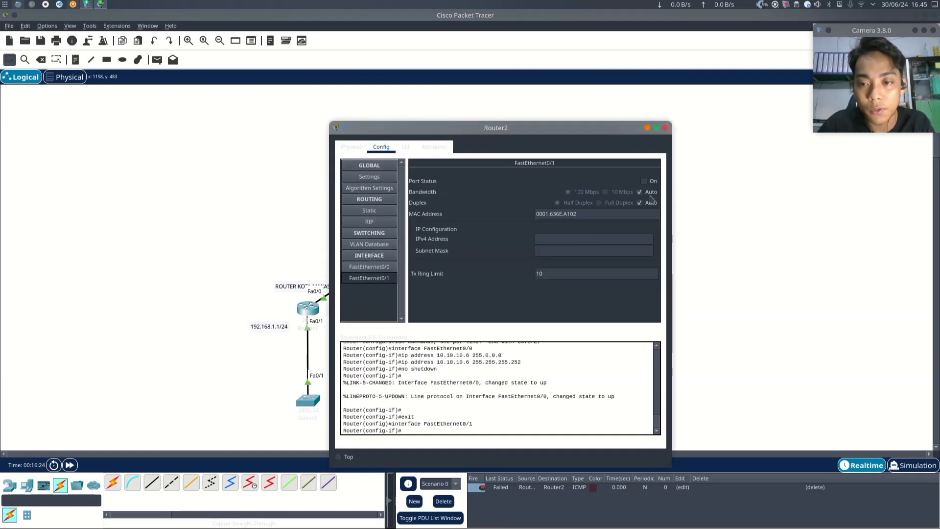
click(579, 239)
text(192.168.3.1)
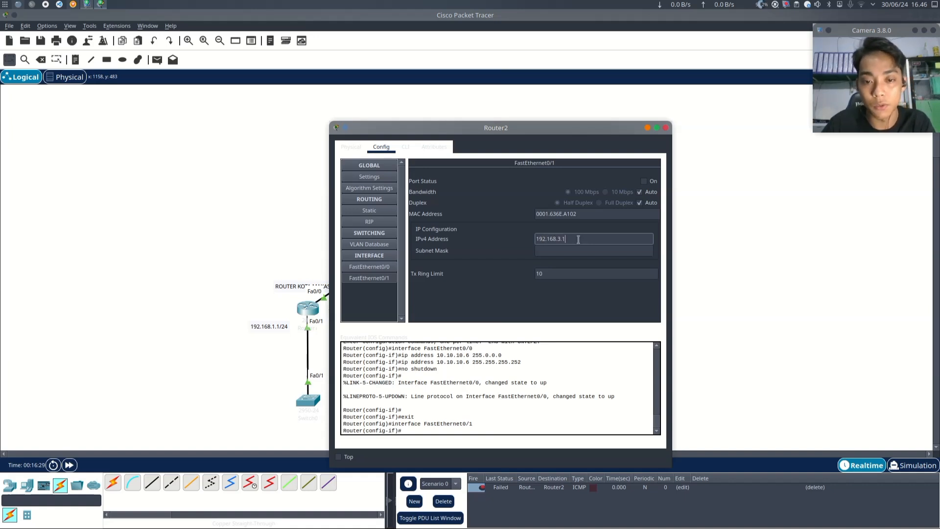
key(Tab)
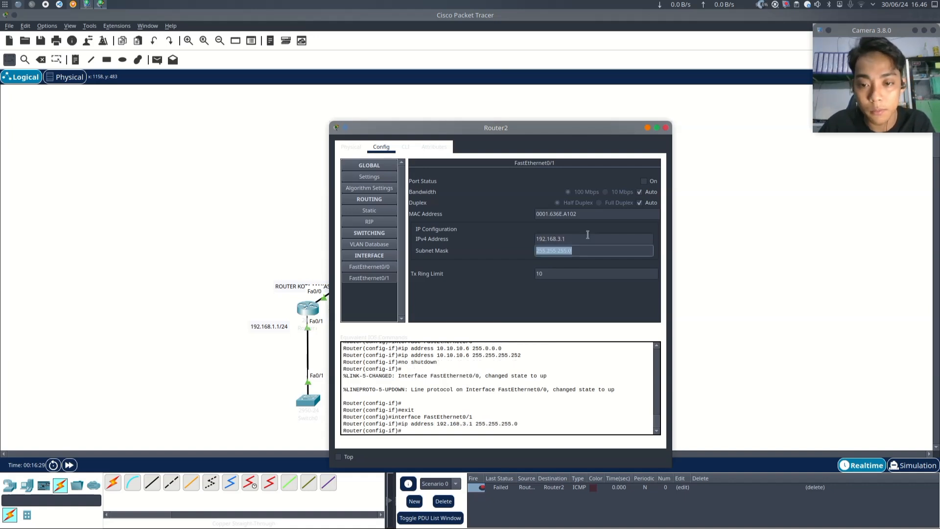
click(644, 181)
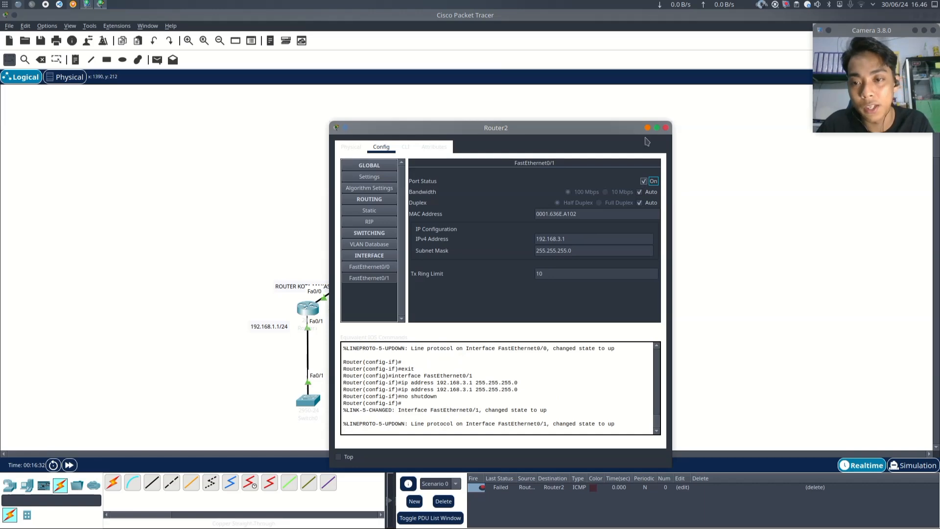
click(666, 127)
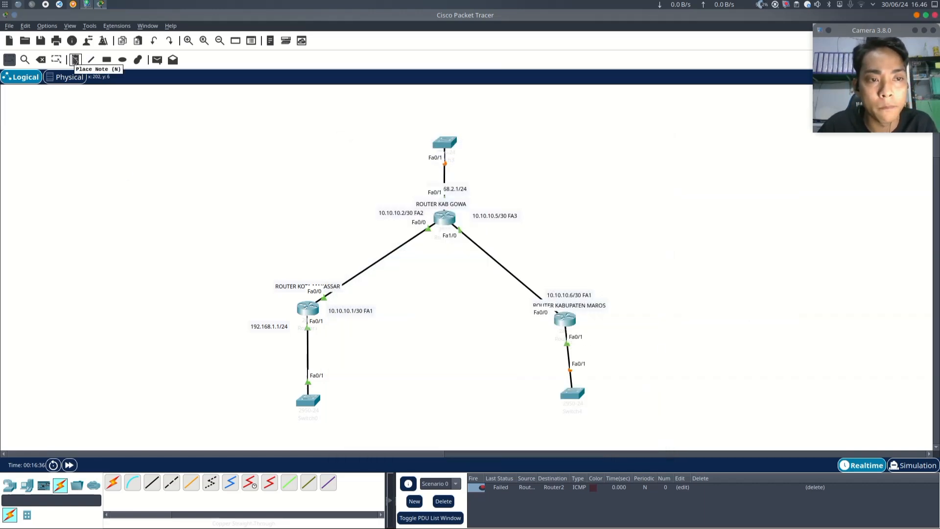
- Add a text note reading 192.168.3.1/24 beside the right router's link to its switch
click(77, 62)
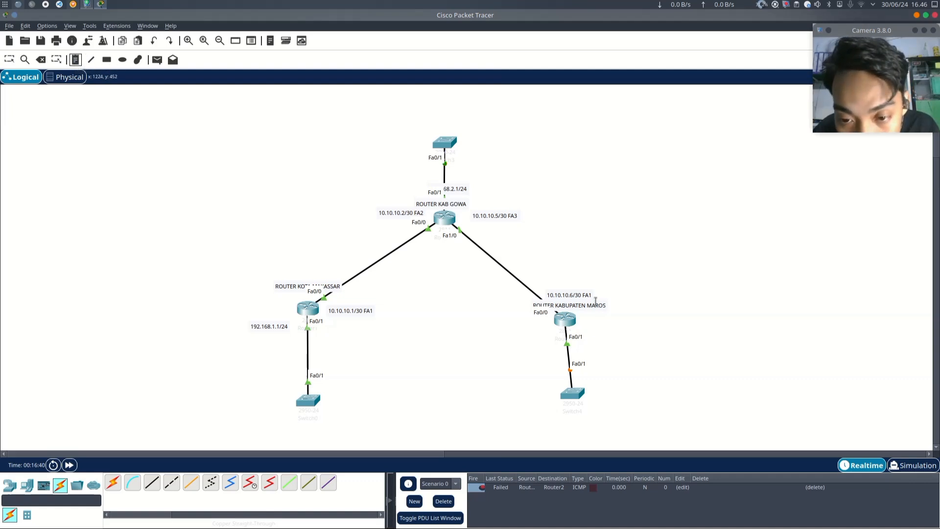
click(586, 340)
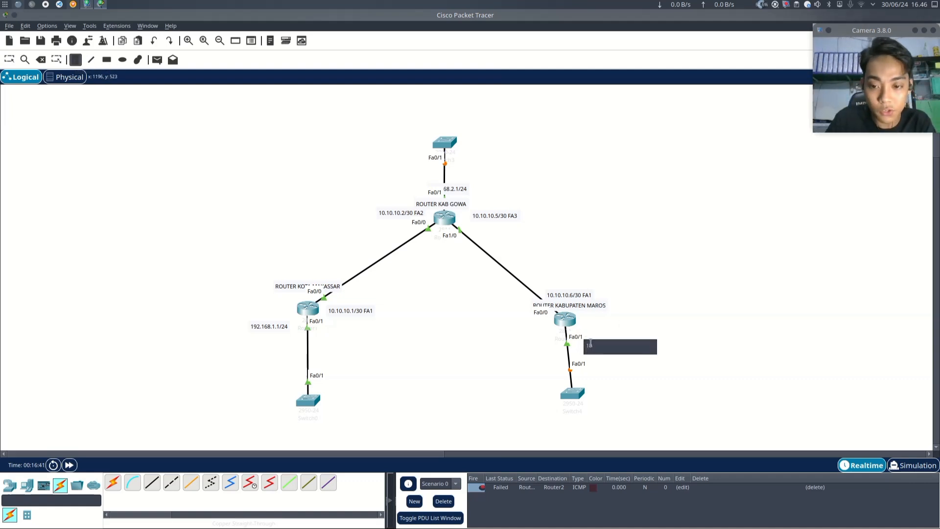
text(192.168.3.)
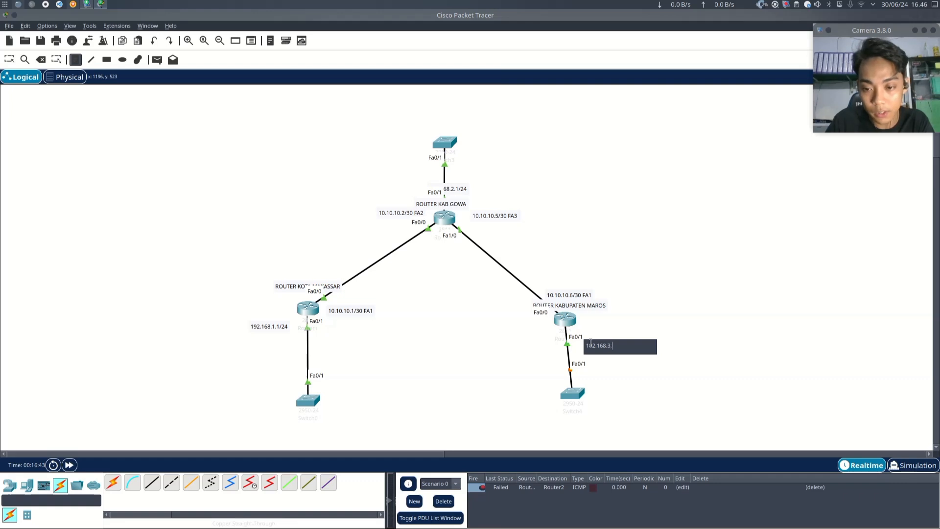
text(1/24)
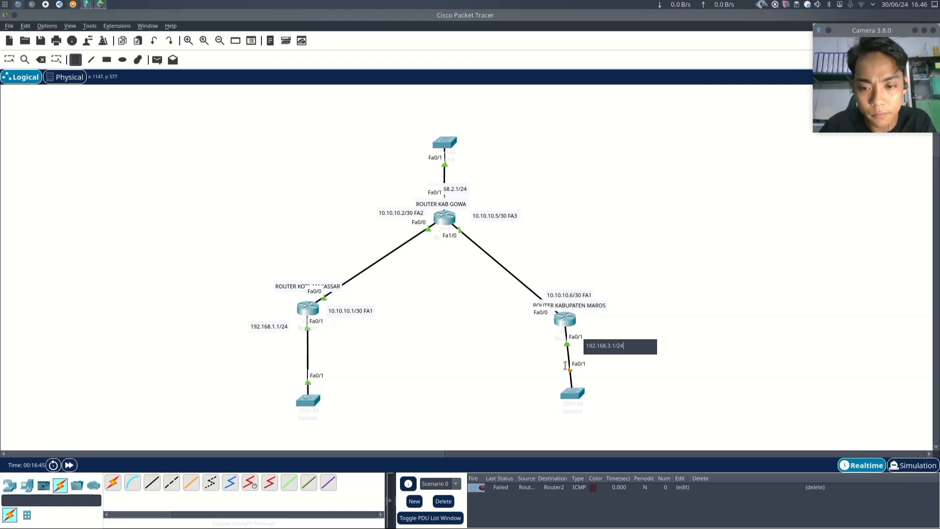
key(Escape)
mouse_move(606, 351)
mouse_down()
mouse_move(564, 326)
mouse_move(615, 336)
mouse_move(608, 334)
mouse_up()
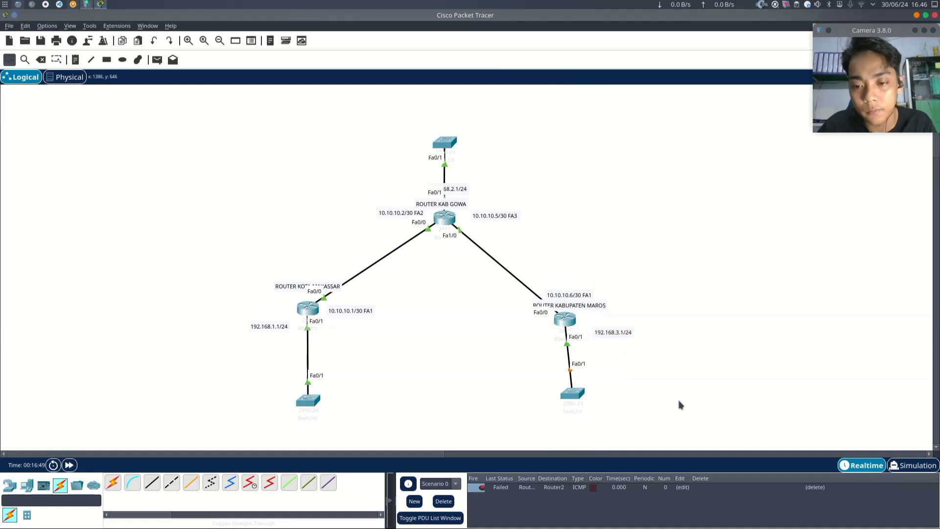
- Move both bottom switches slightly closer to their routers
scroll(367, 310, down, 5)
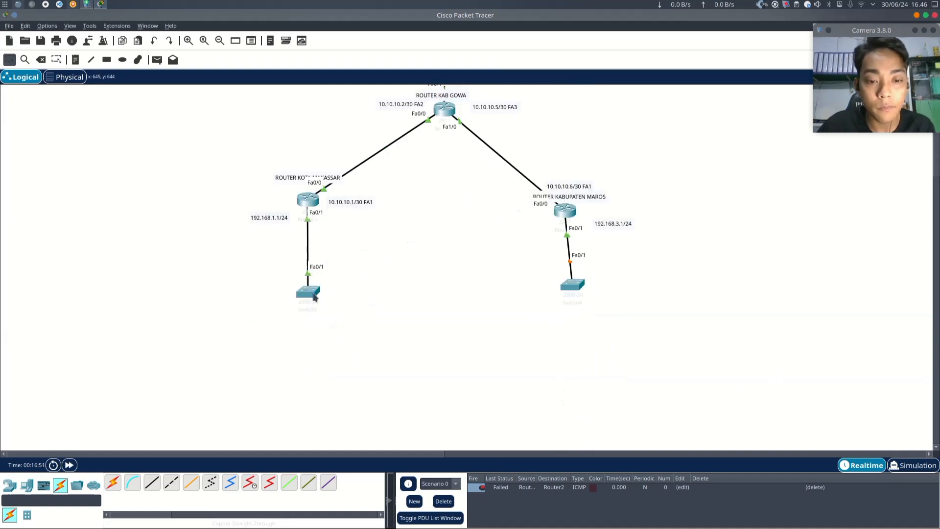
drag(309, 294, 308, 277)
drag(582, 288, 578, 270)
scroll(510, 319, up, 5)
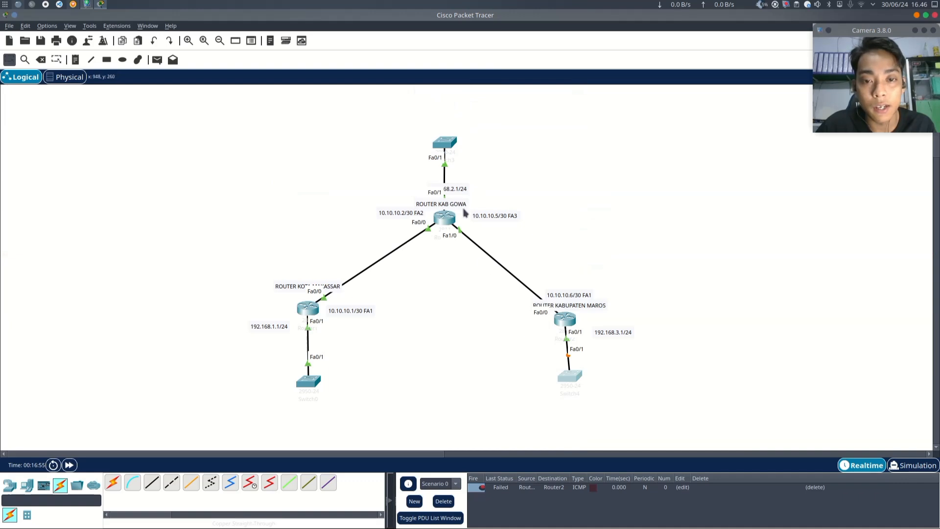
- Move the top switch to the upper right of the top router
scroll(214, 172, down, 5)
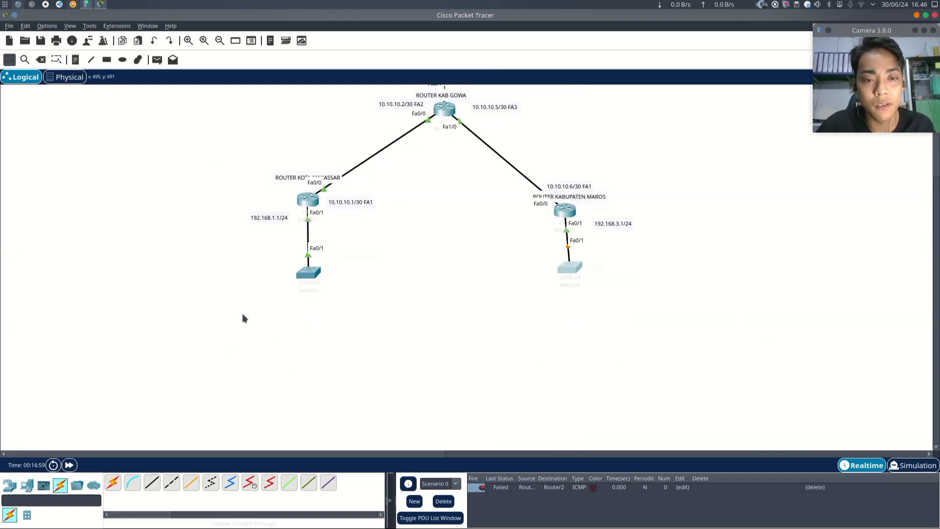
scroll(245, 308, up, 3)
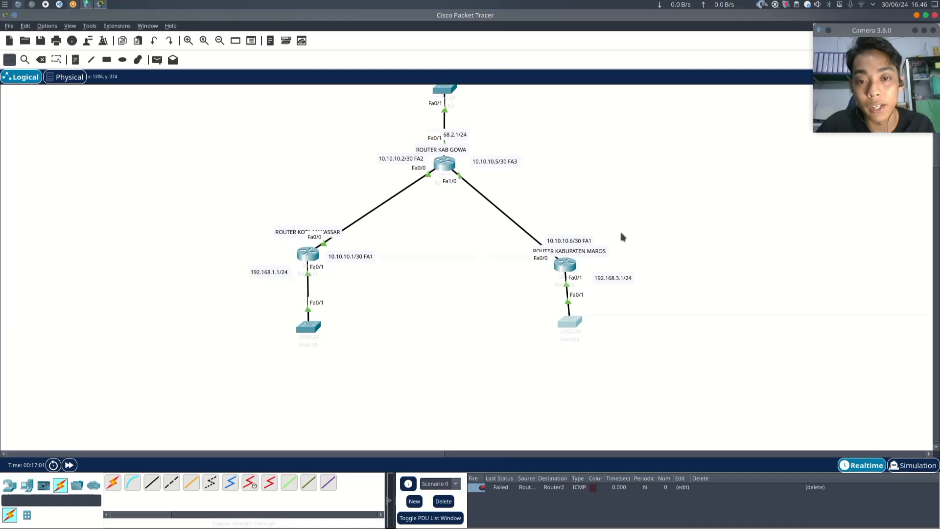
scroll(675, 257, up, 3)
drag(451, 142, 539, 178)
scroll(351, 217, down, 3)
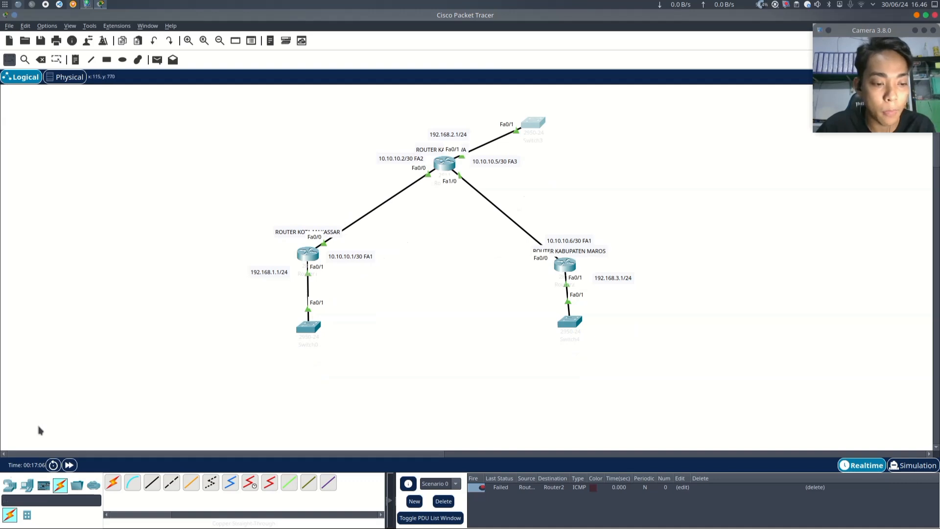
- Place eleven generic PCs in a cluster in the empty area below the left router's switch
click(9, 486)
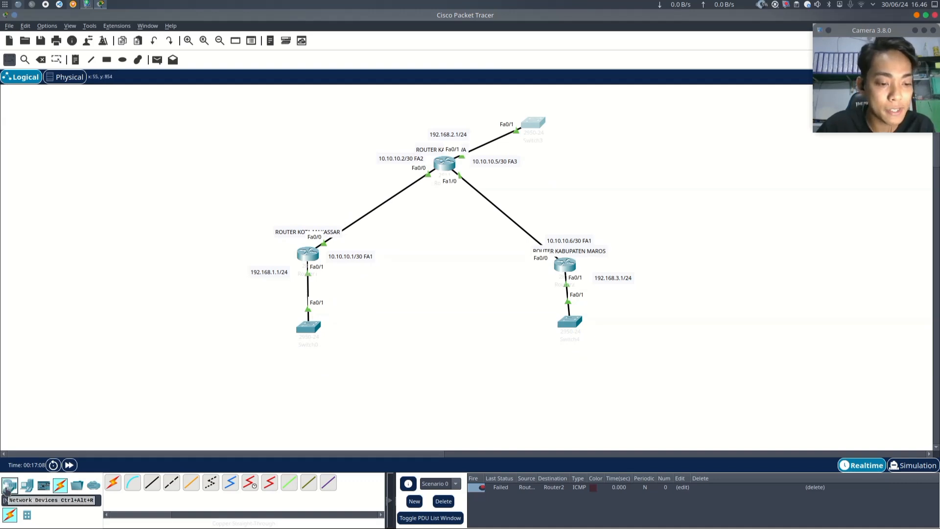
click(27, 486)
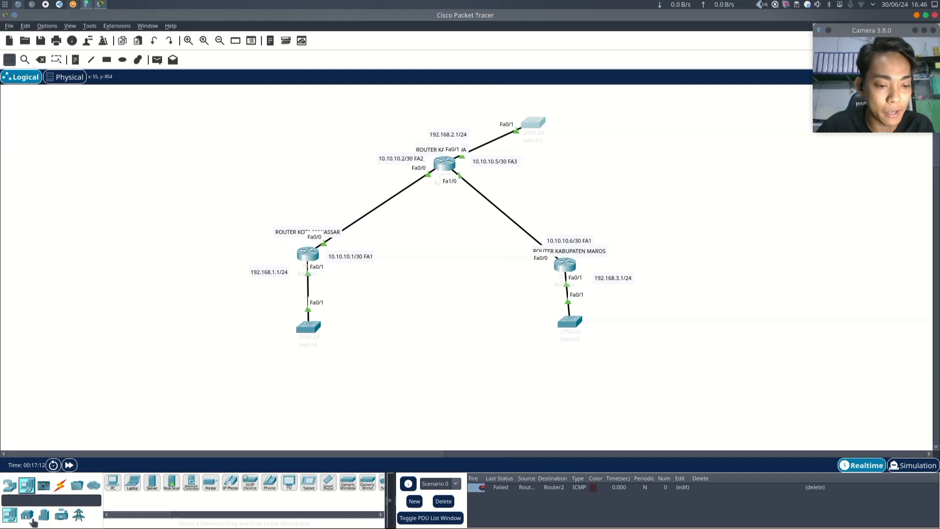
click(113, 482)
scroll(265, 271, down, 3)
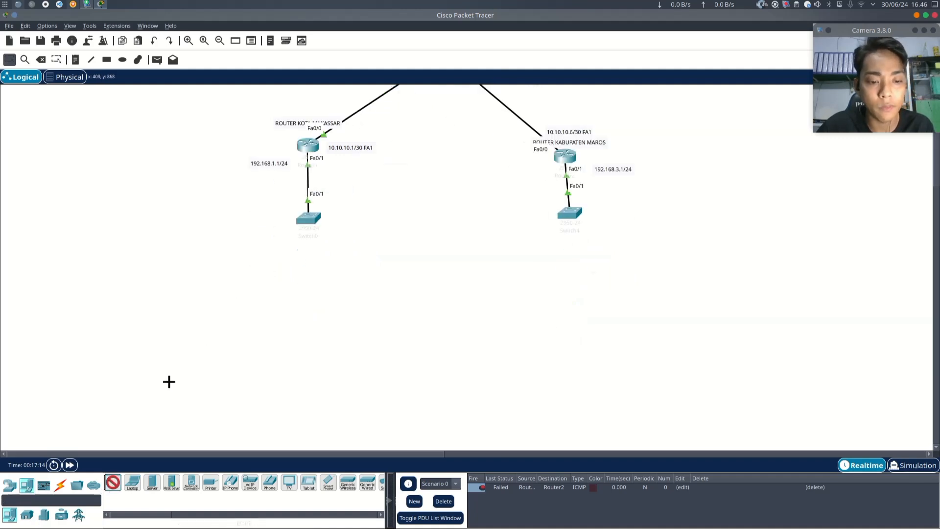
click(158, 292)
drag(163, 304, 196, 341)
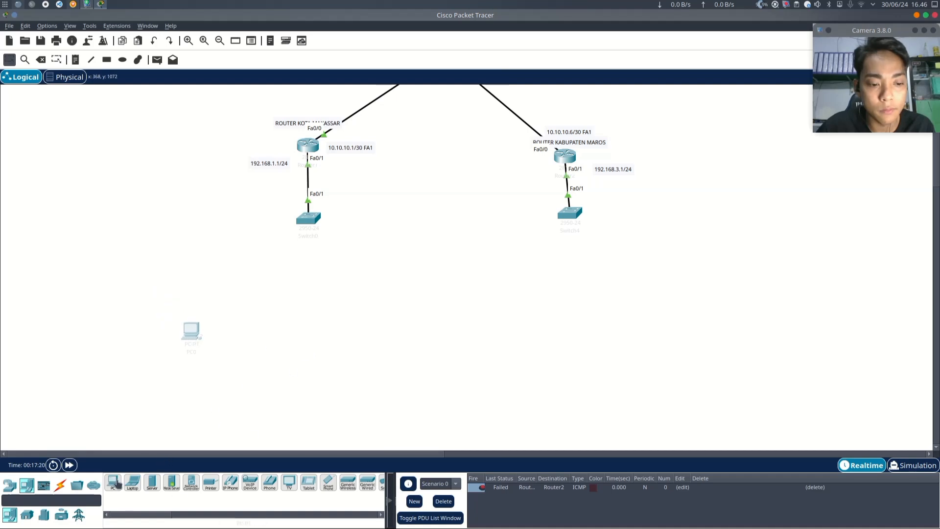
click(114, 484)
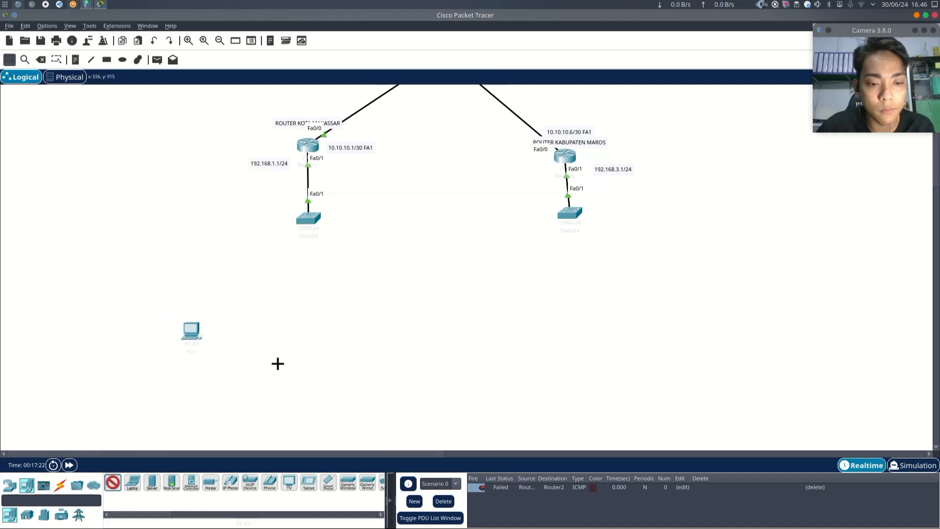
click(253, 345)
ctrl+click(114, 484)
click(299, 380)
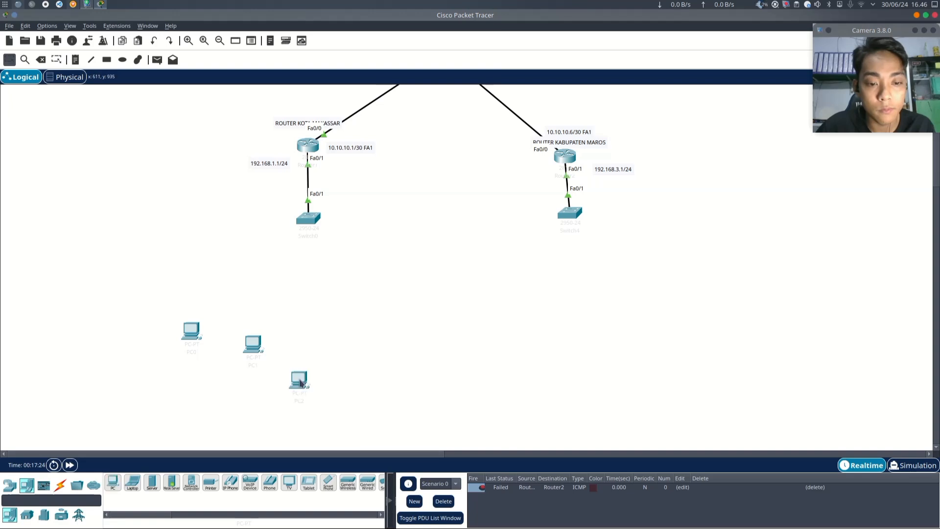
click(323, 334)
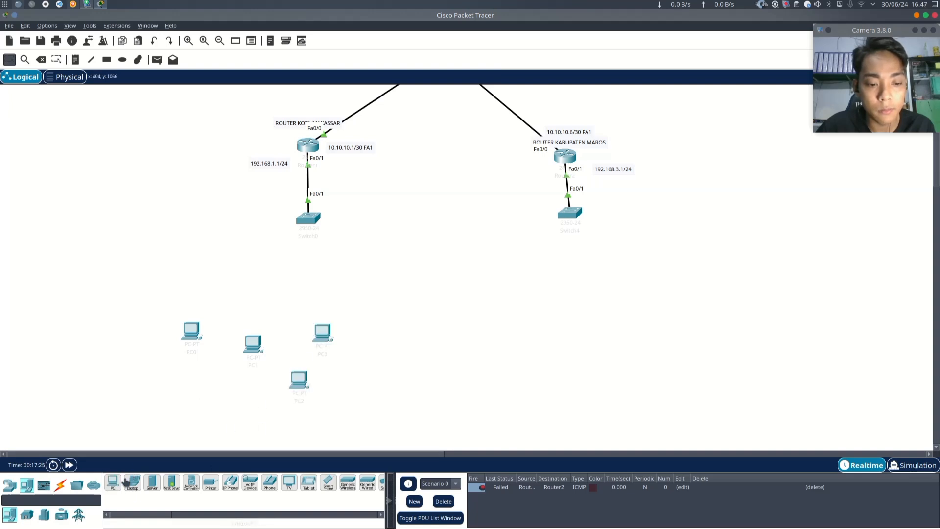
ctrl+click(113, 484)
click(226, 295)
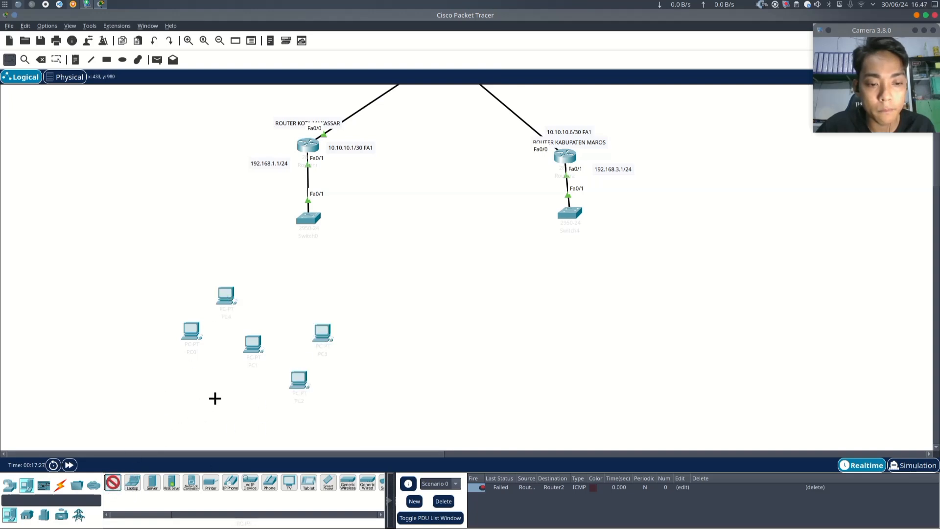
click(215, 399)
ctrl+click(112, 485)
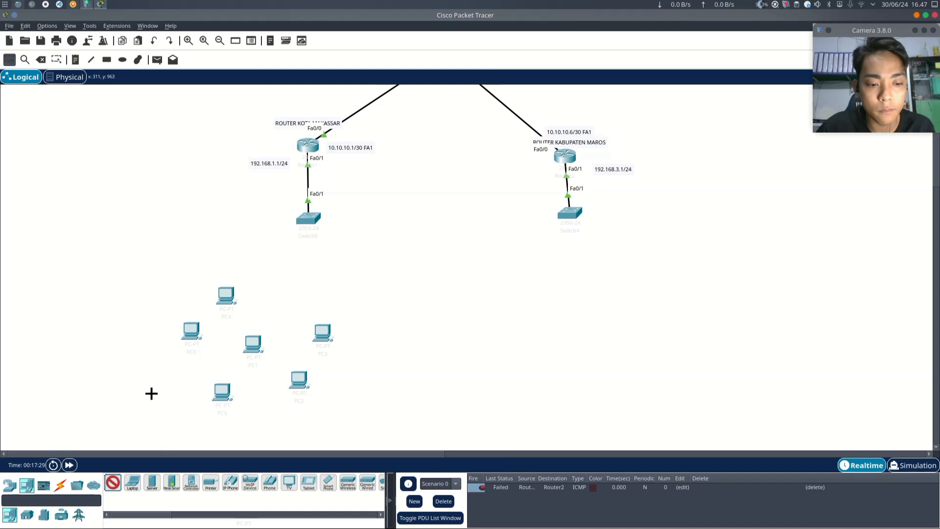
click(151, 392)
click(113, 360)
ctrl+click(112, 485)
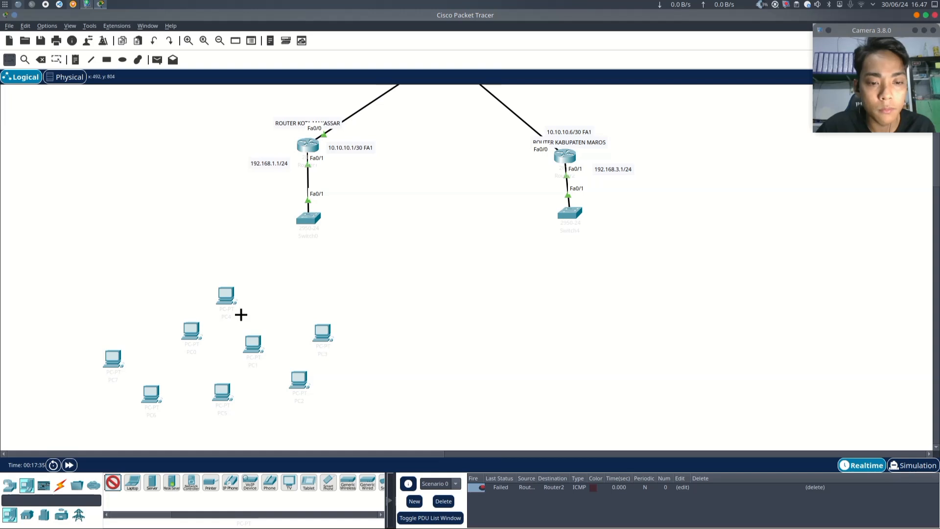
click(264, 298)
click(112, 485)
click(148, 313)
ctrl+click(112, 485)
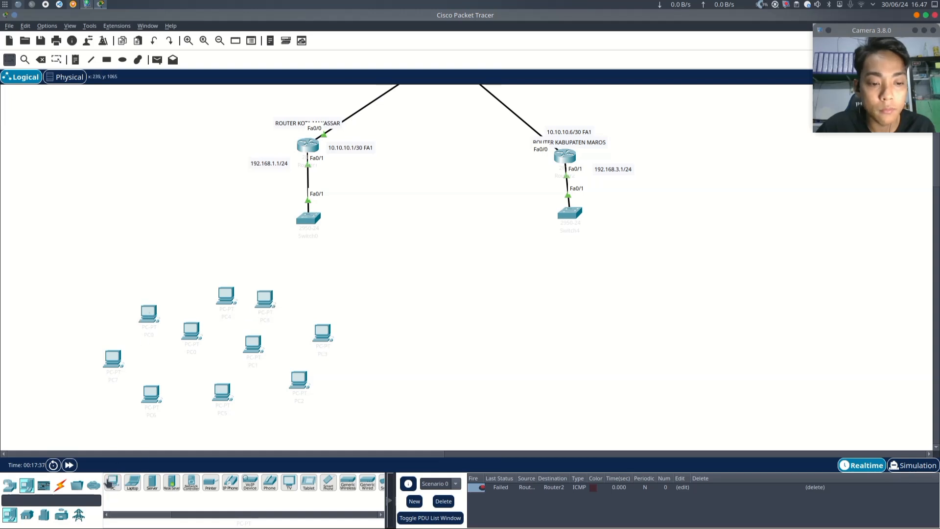
click(175, 262)
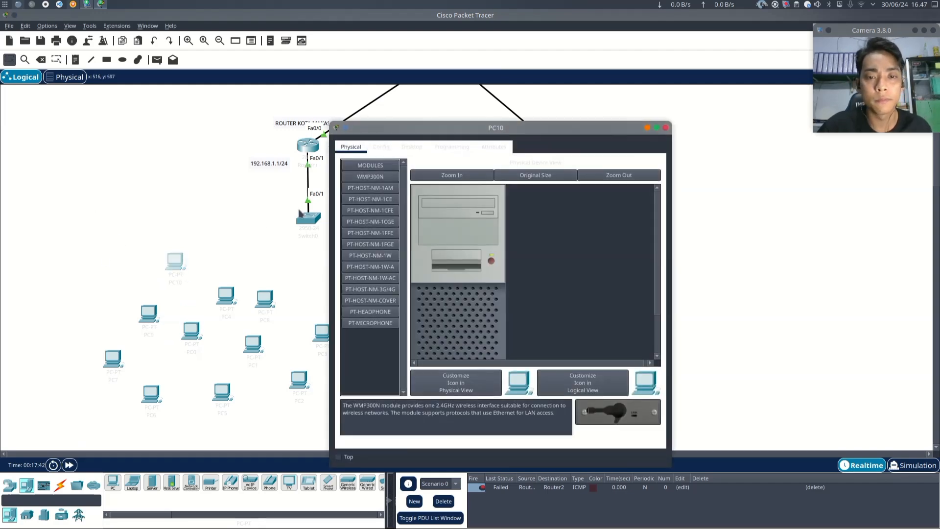
- Open the desktop IP configuration of the topmost PC in the cluster and move its window aside
click(414, 148)
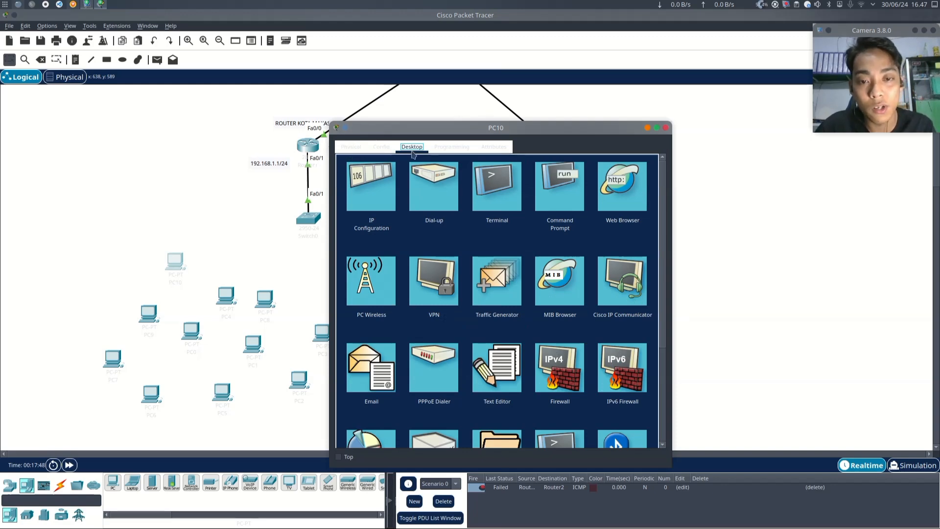
click(374, 191)
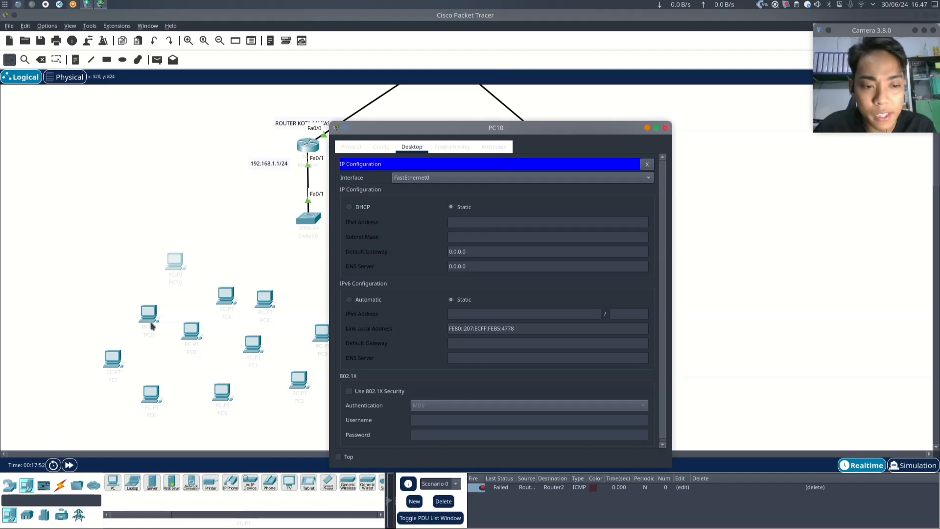
drag(483, 129, 558, 109)
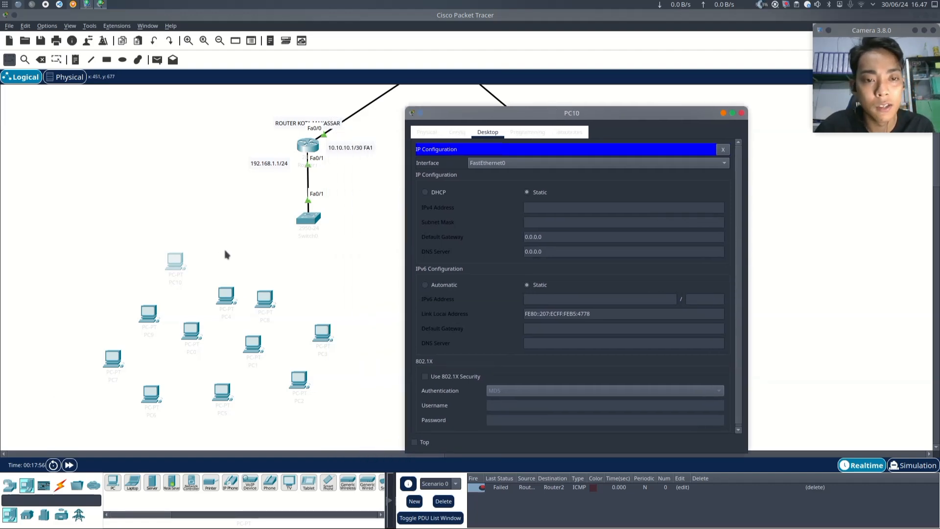
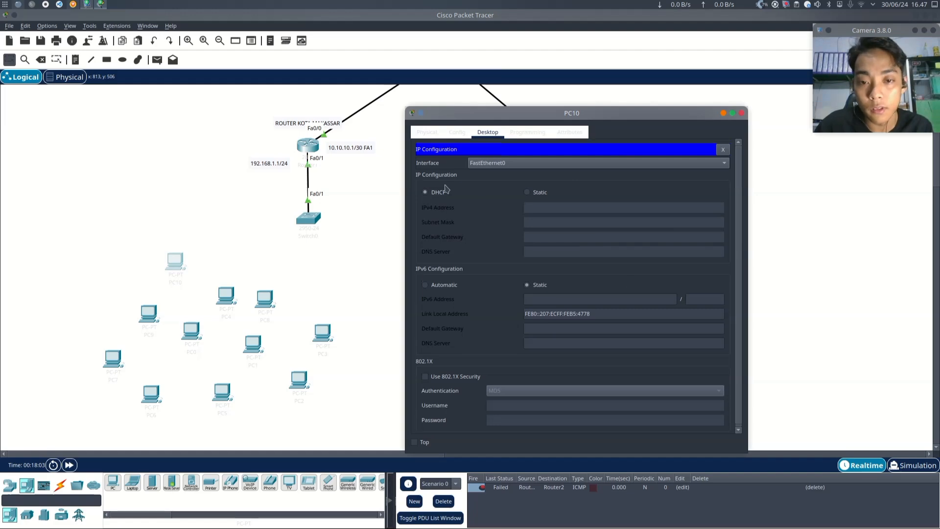
- Close PC10's window and inspect PC4's desktop IP configuration
click(741, 114)
click(229, 299)
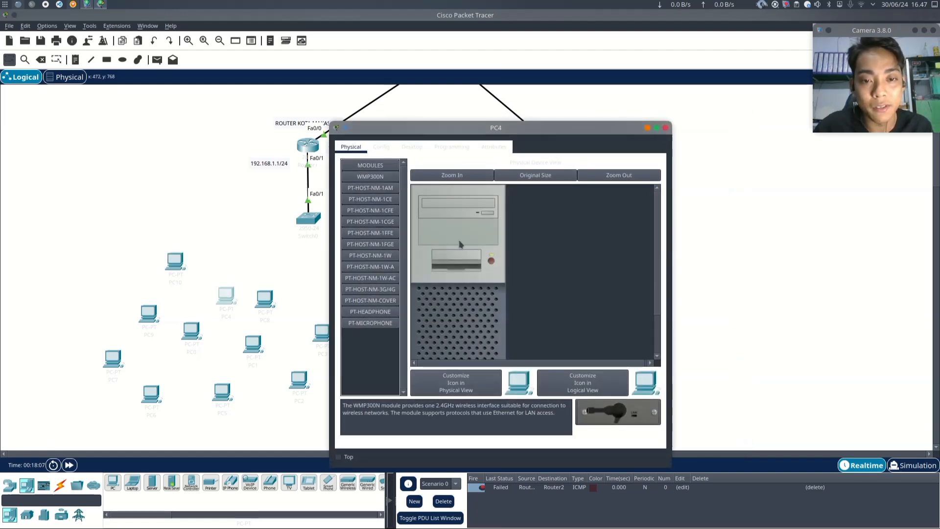
click(411, 147)
click(373, 180)
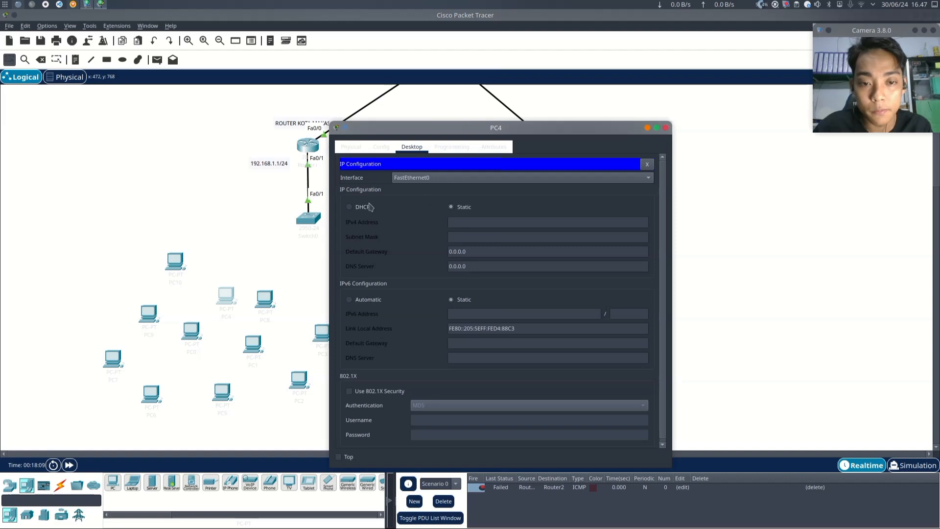
click(667, 130)
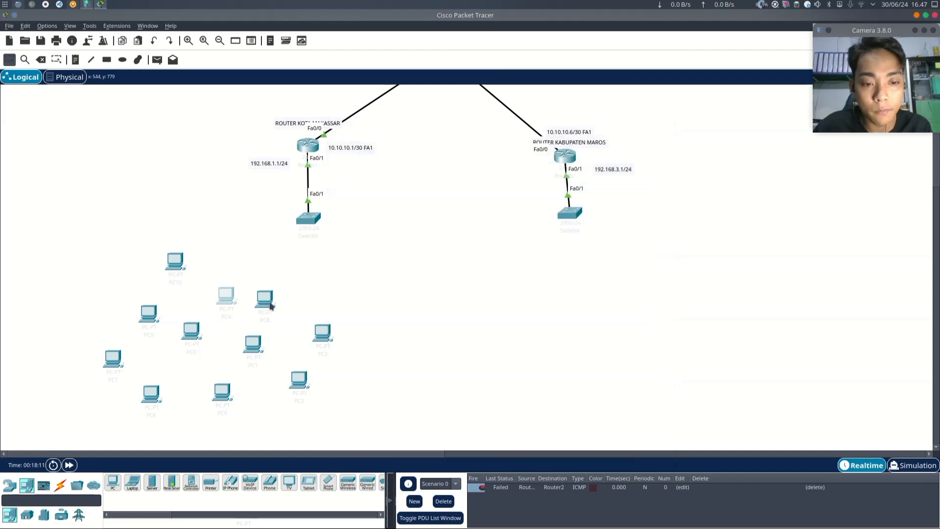
- Switch PC8's IPv4 configuration to DHCP in its desktop IP configuration
click(268, 304)
click(382, 147)
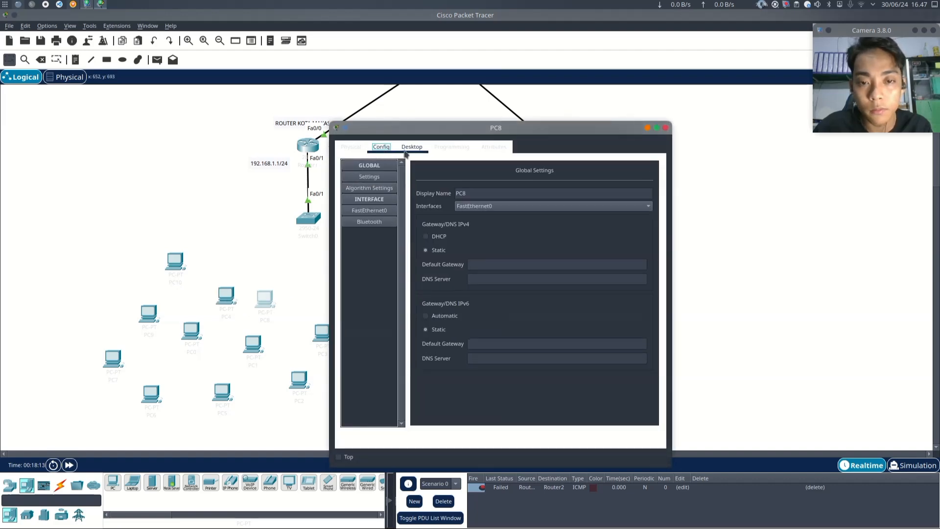
click(411, 147)
click(368, 203)
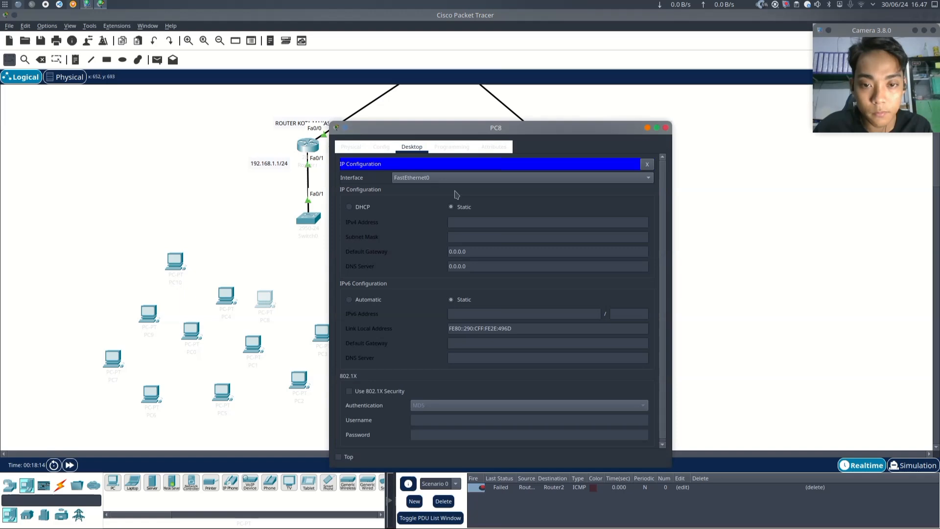
click(350, 207)
click(666, 128)
- Inspect the desktop IP configuration of PC9, PC0, PC1, PC8 and PC3 in turn
scroll(329, 302, down, 4)
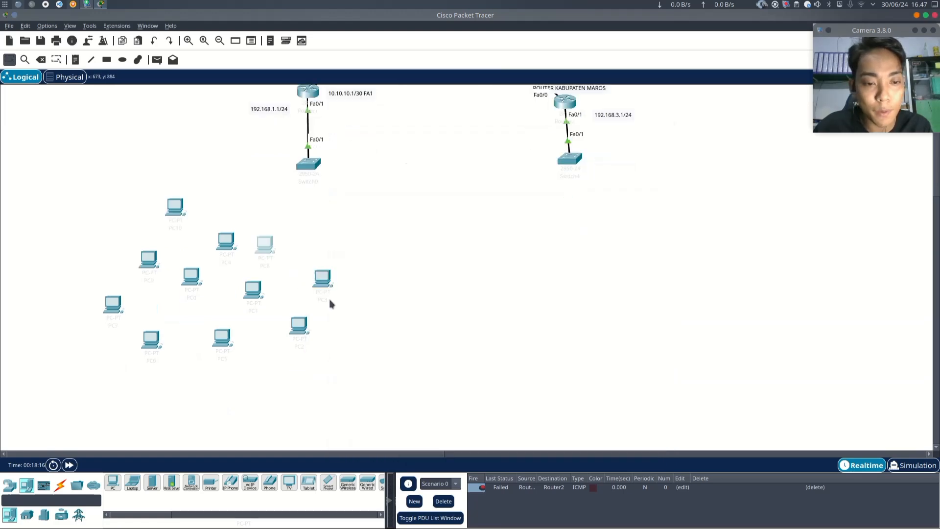
click(148, 206)
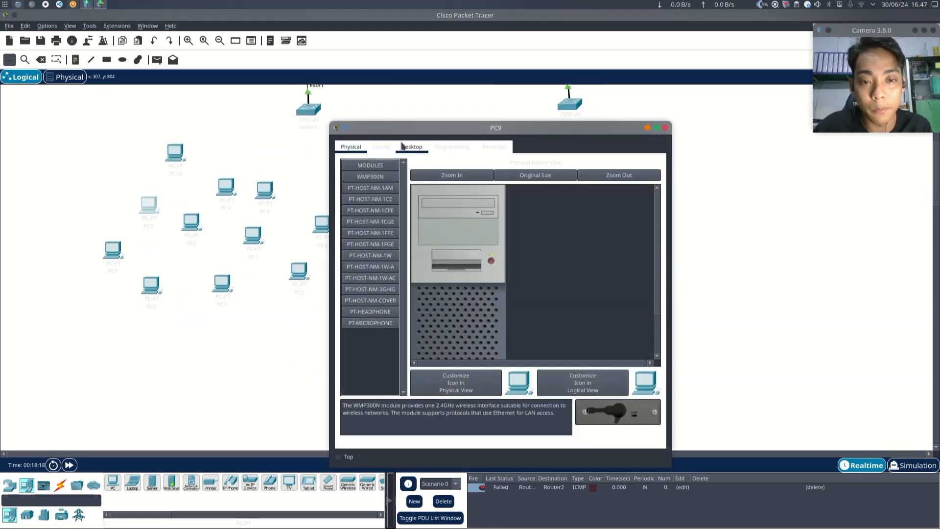
click(412, 147)
click(369, 204)
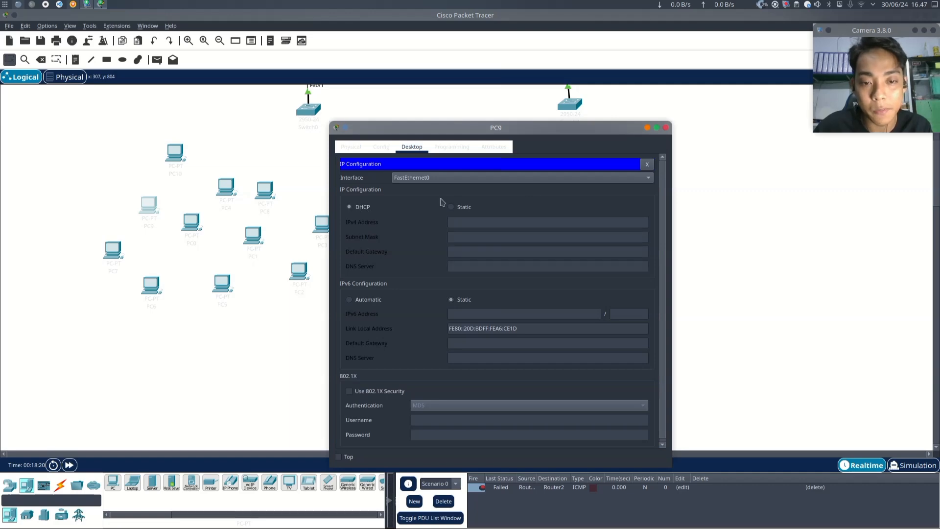
click(665, 128)
click(195, 224)
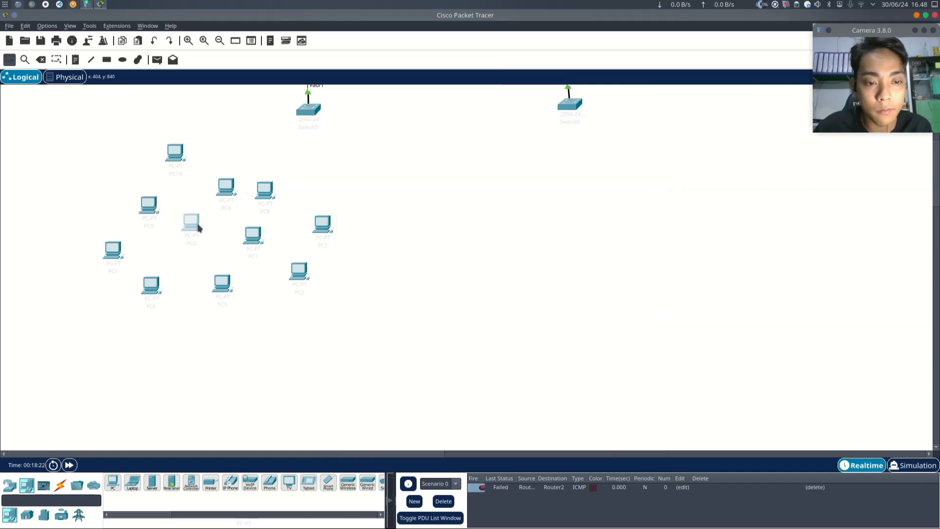
click(412, 147)
click(372, 180)
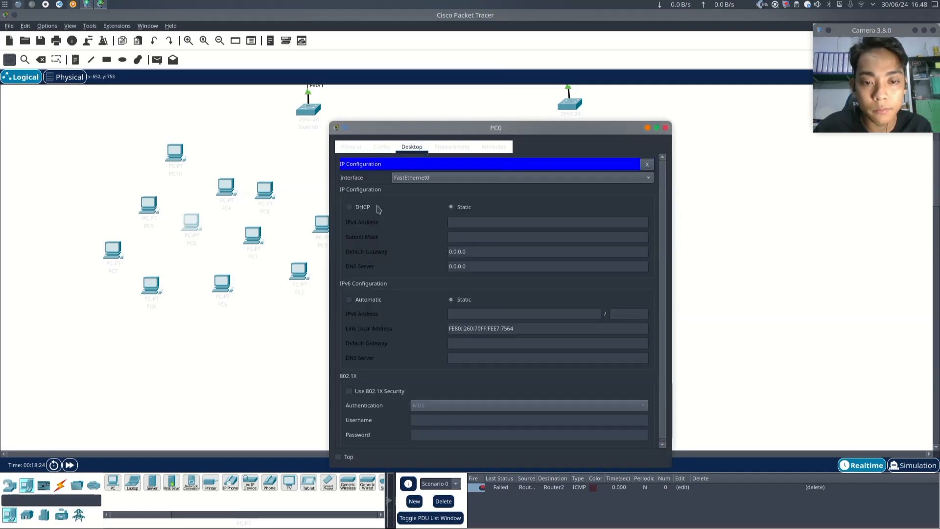
click(255, 237)
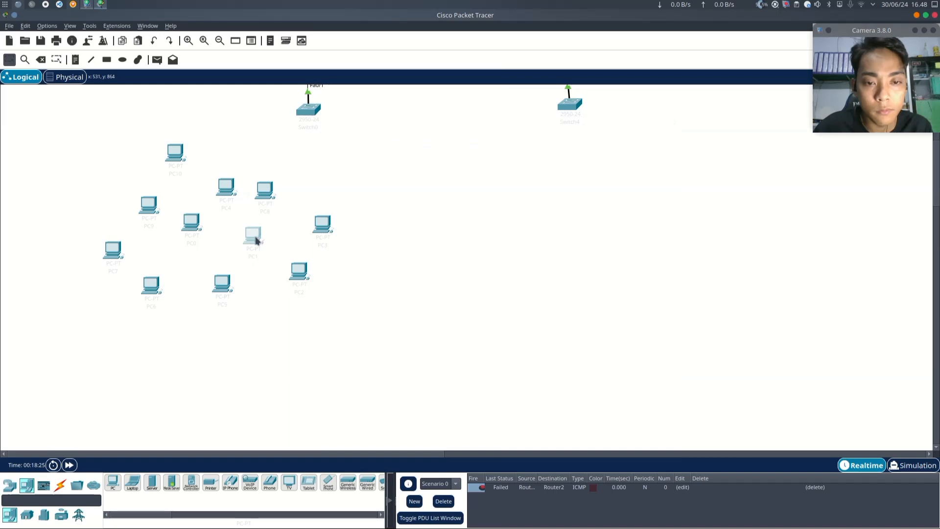
click(411, 146)
click(369, 208)
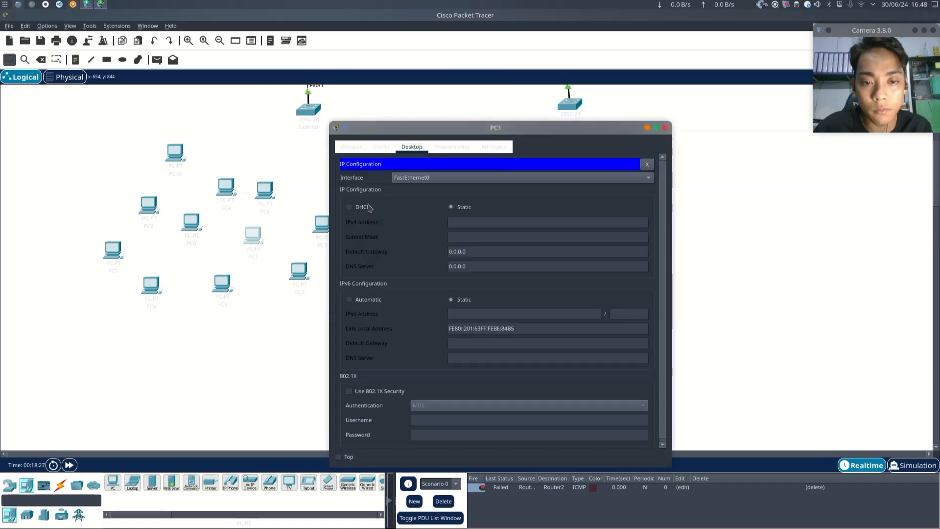
click(665, 128)
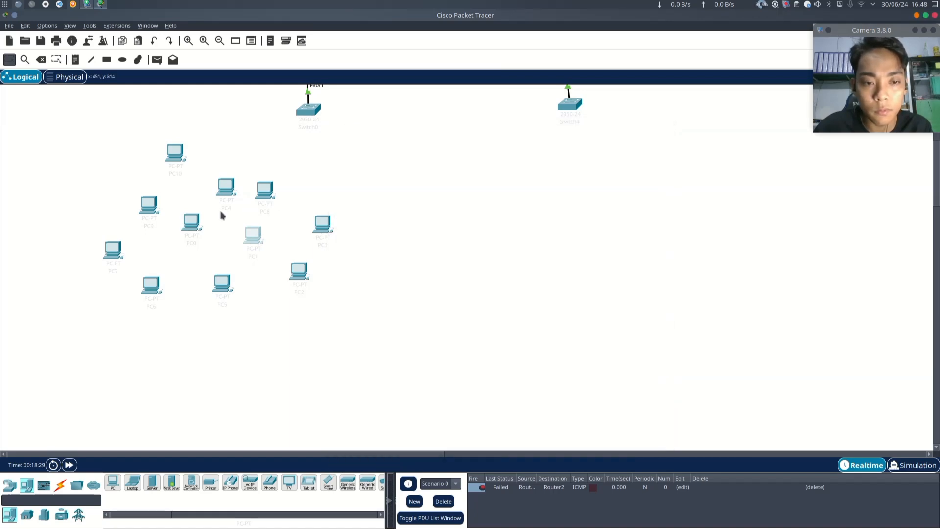
click(268, 195)
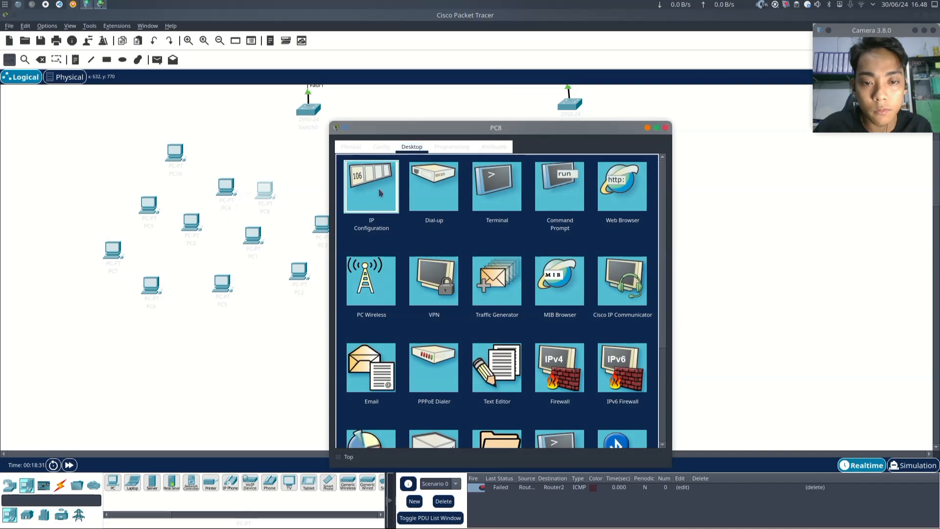
click(371, 188)
click(665, 128)
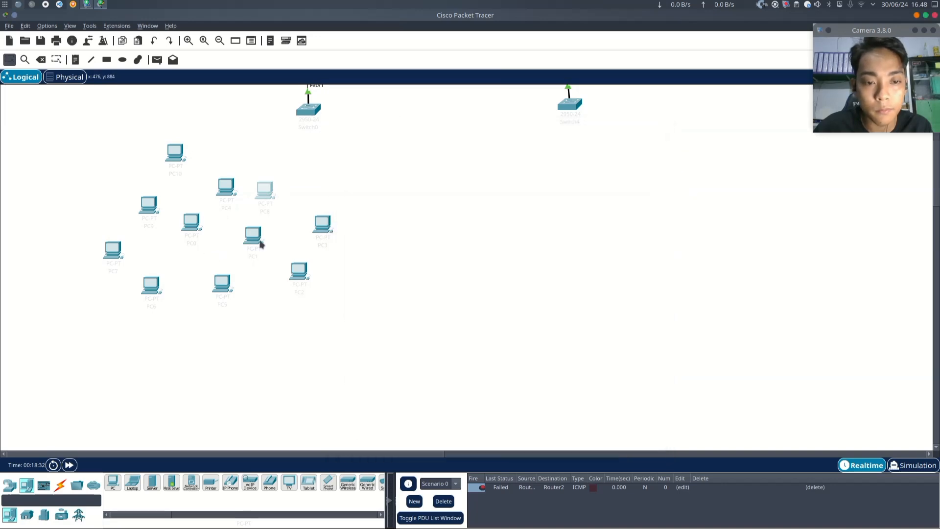
click(323, 224)
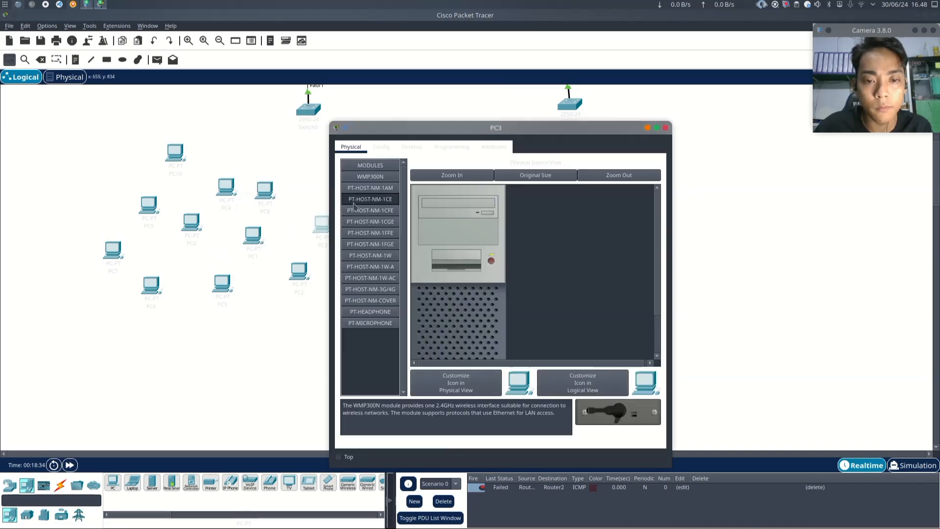
click(410, 147)
click(386, 203)
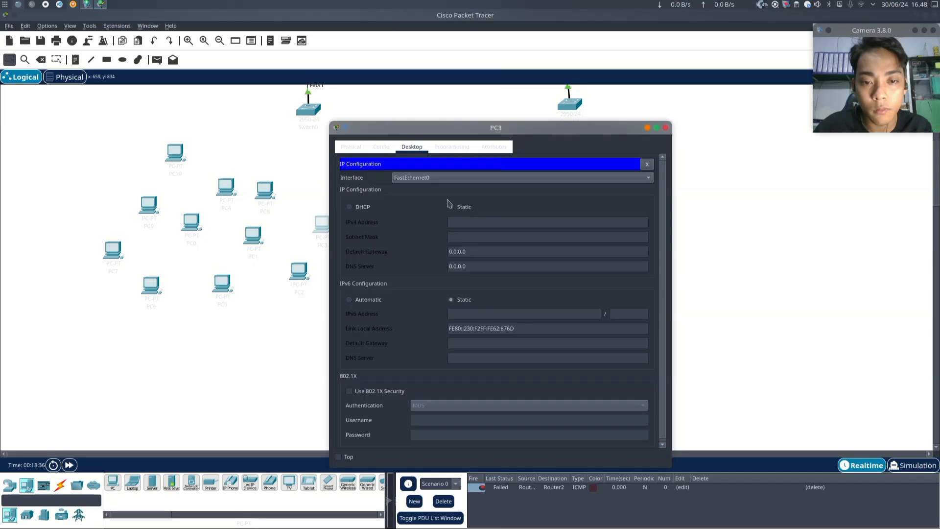
click(665, 127)
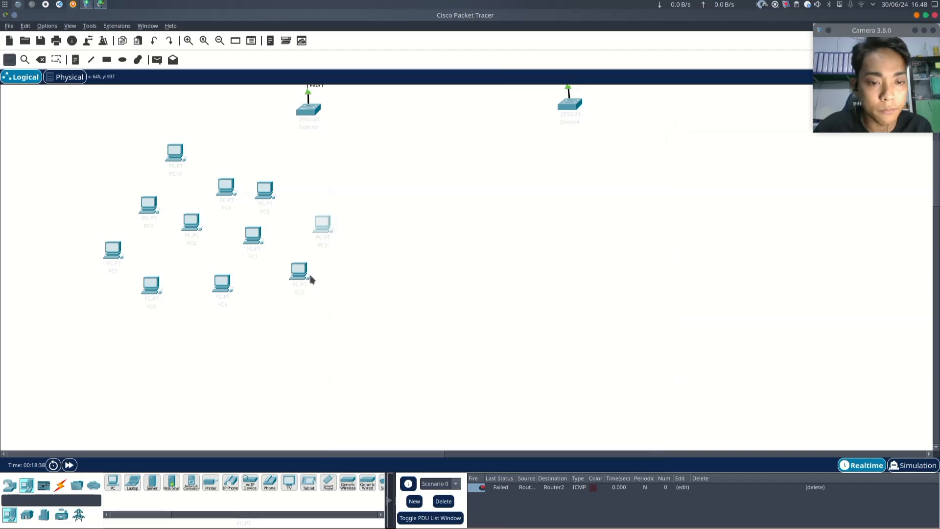
- Switch PC2's IPv4 configuration to DHCP in its desktop IP configuration
click(305, 275)
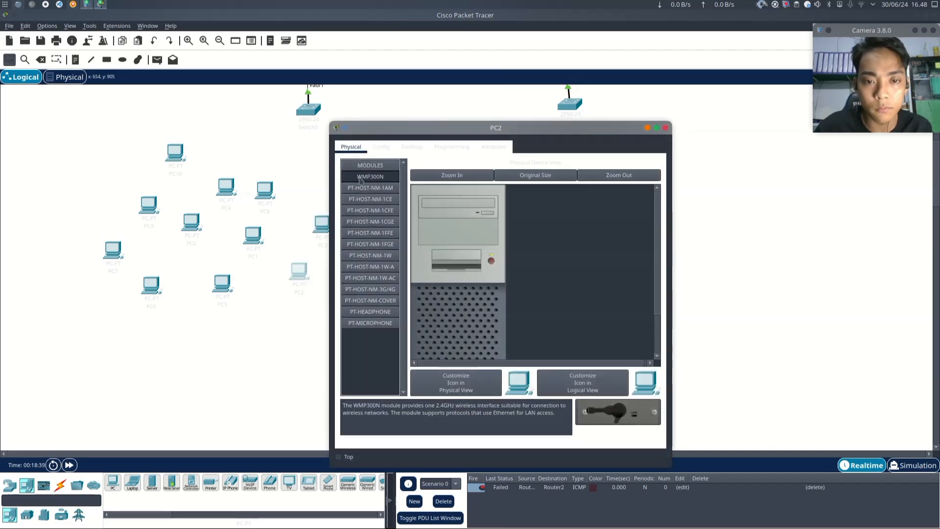
click(411, 147)
click(373, 199)
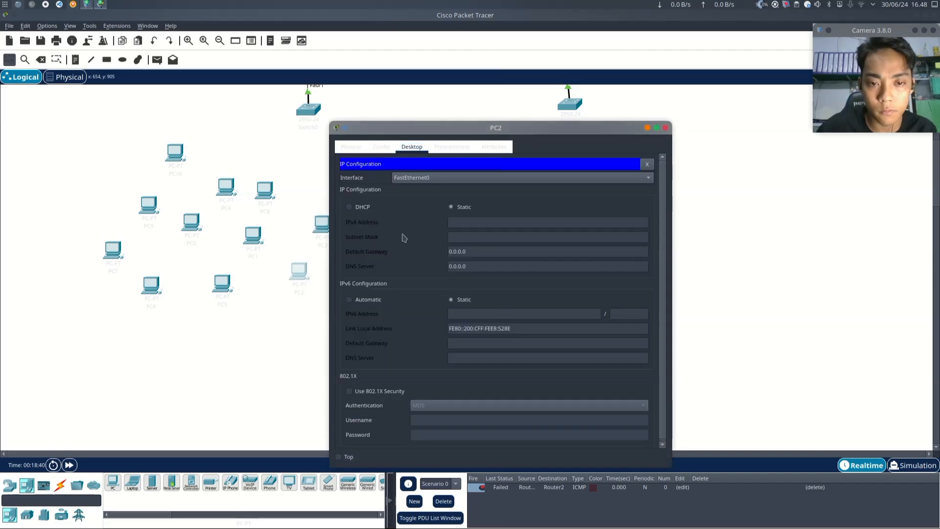
click(350, 211)
- Inspect the desktop IP configuration of PC5, PC6 and PC7 in turn
click(229, 293)
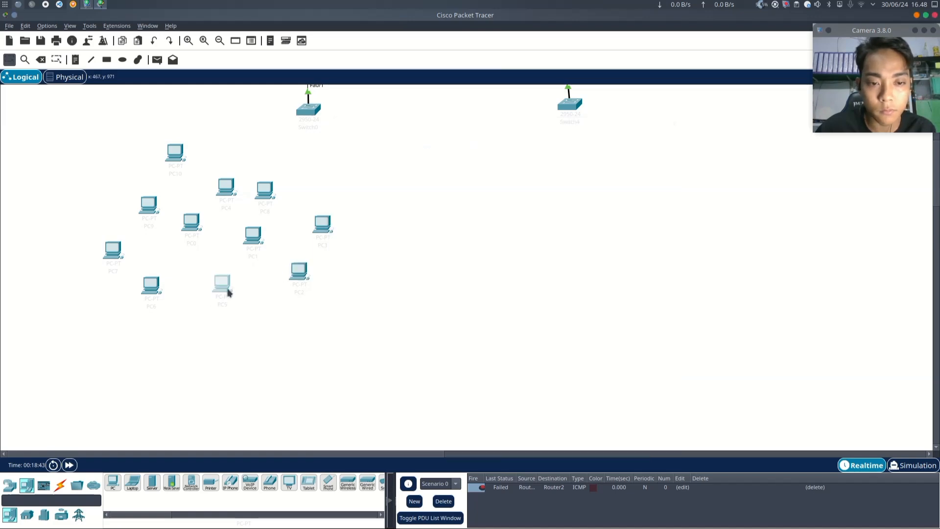
click(412, 147)
click(374, 196)
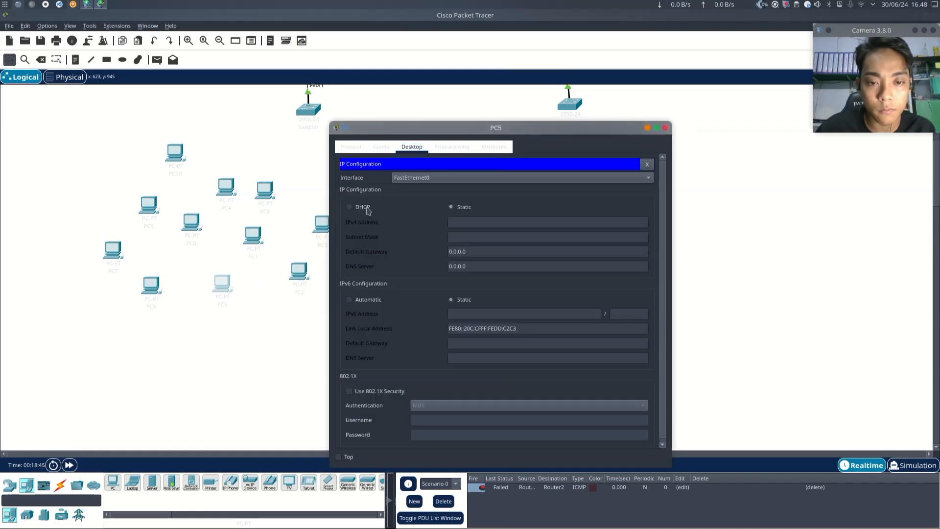
click(157, 289)
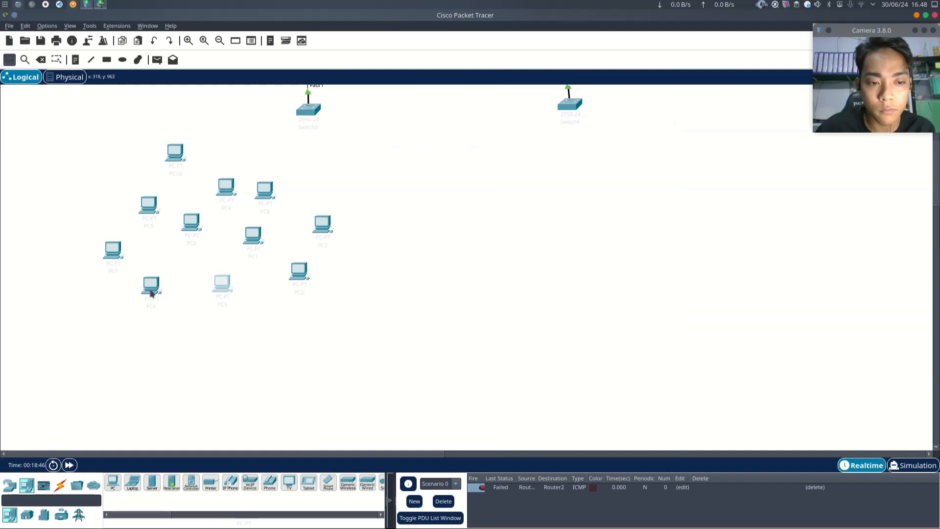
click(412, 146)
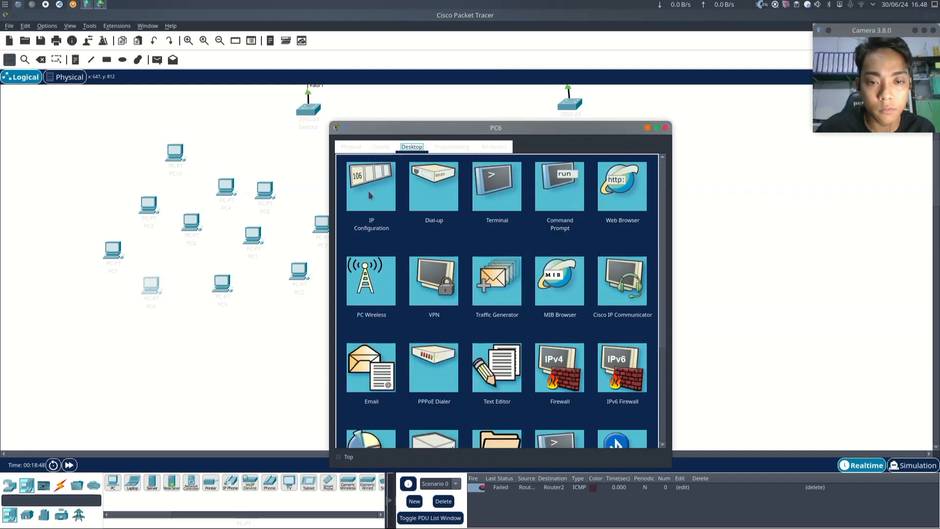
click(370, 195)
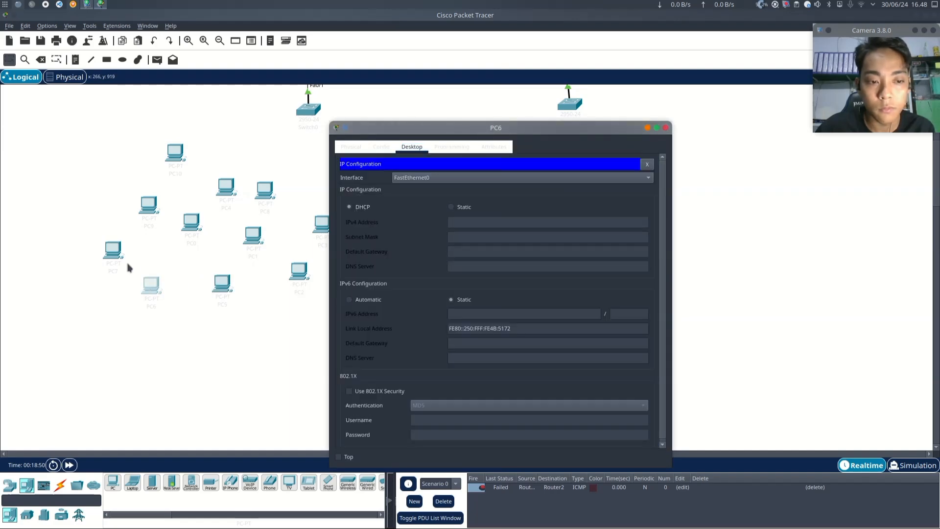
click(112, 262)
click(113, 252)
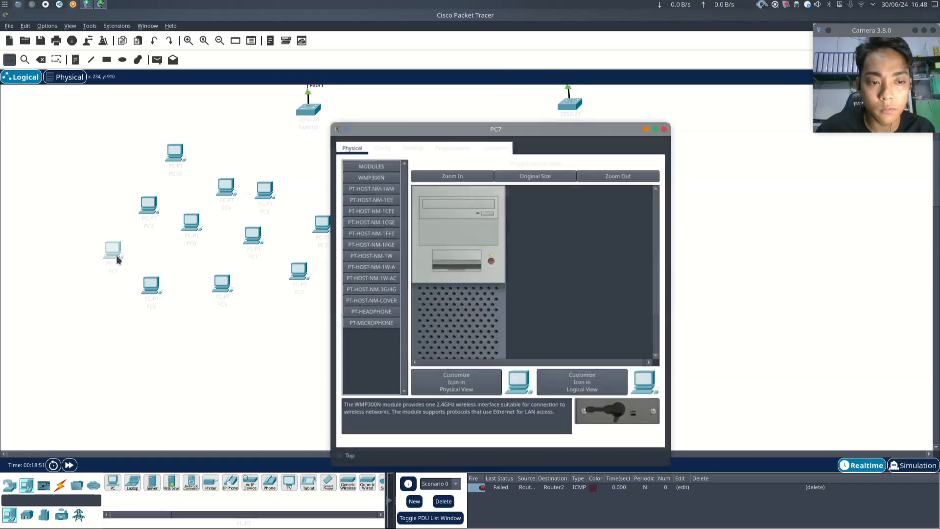
click(412, 146)
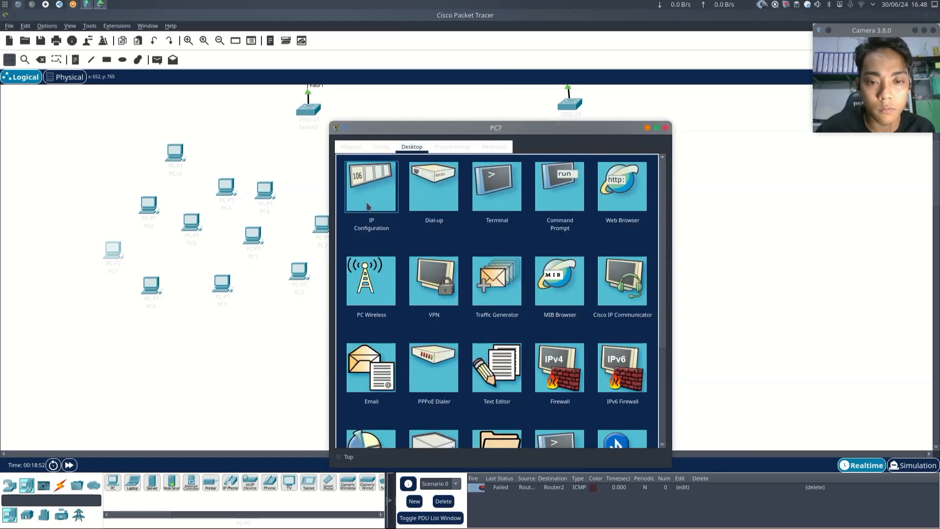
click(368, 205)
click(186, 345)
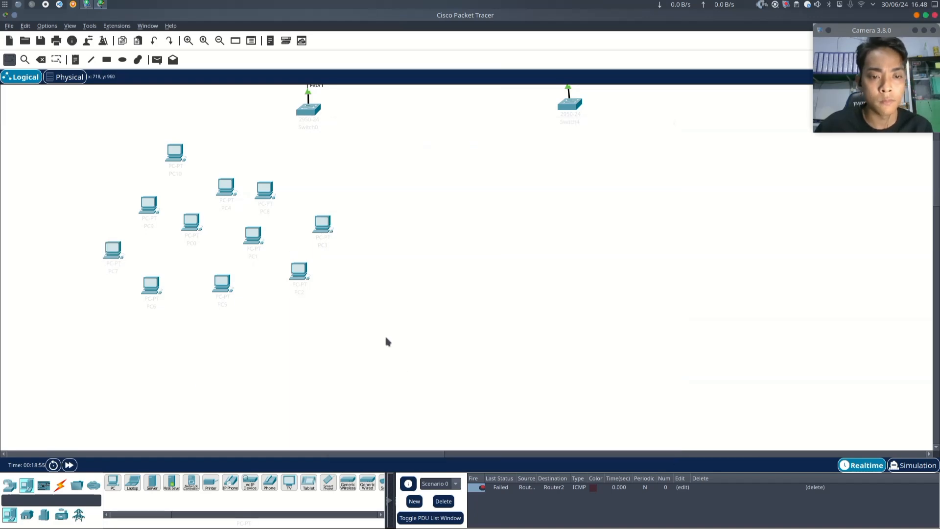
- Nudge PC10 slightly down and connect its FastEthernet0 to the left switch's Fa0/2 with a copper straight-through cable
scroll(386, 340, up, 2)
drag(175, 262, 178, 279)
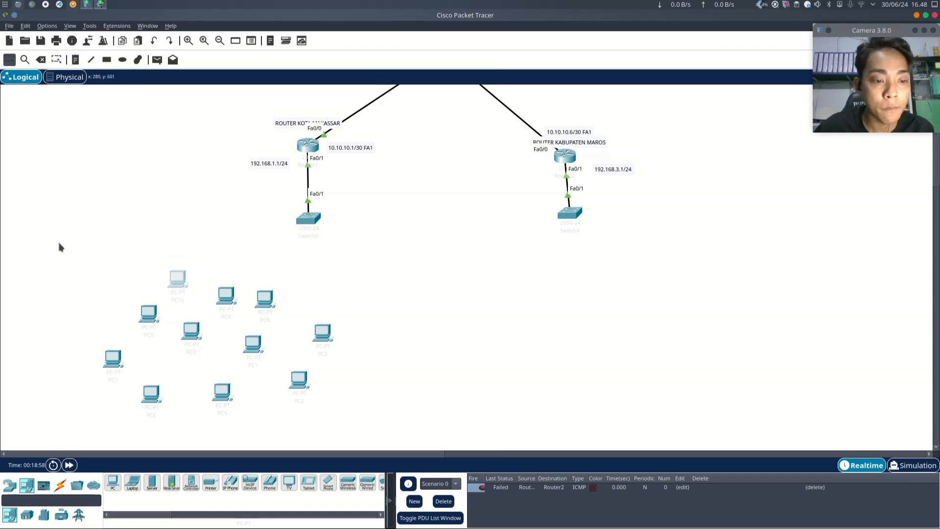
click(60, 485)
click(152, 482)
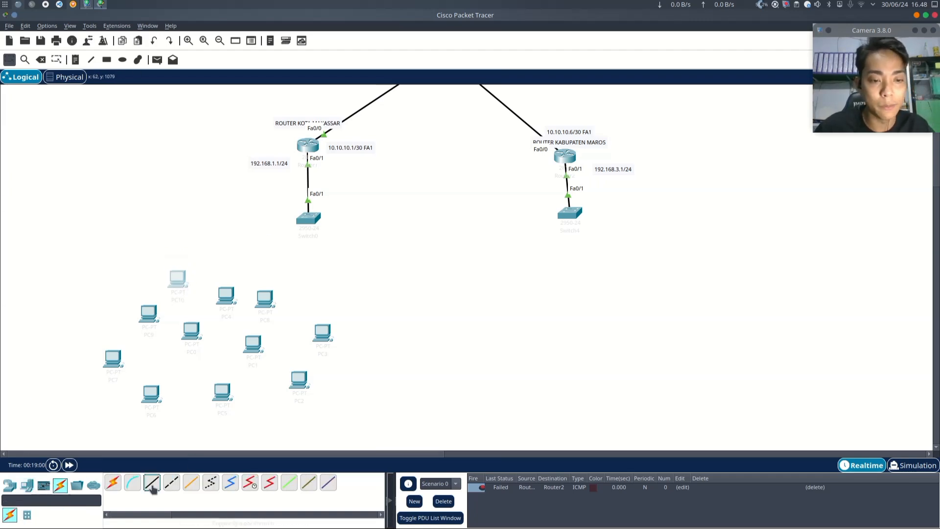
click(181, 279)
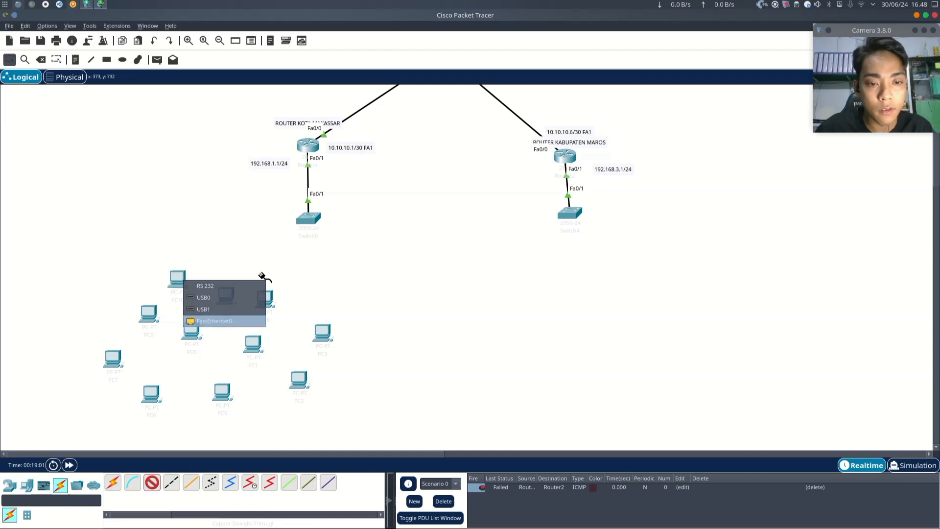
click(206, 314)
click(314, 221)
click(338, 236)
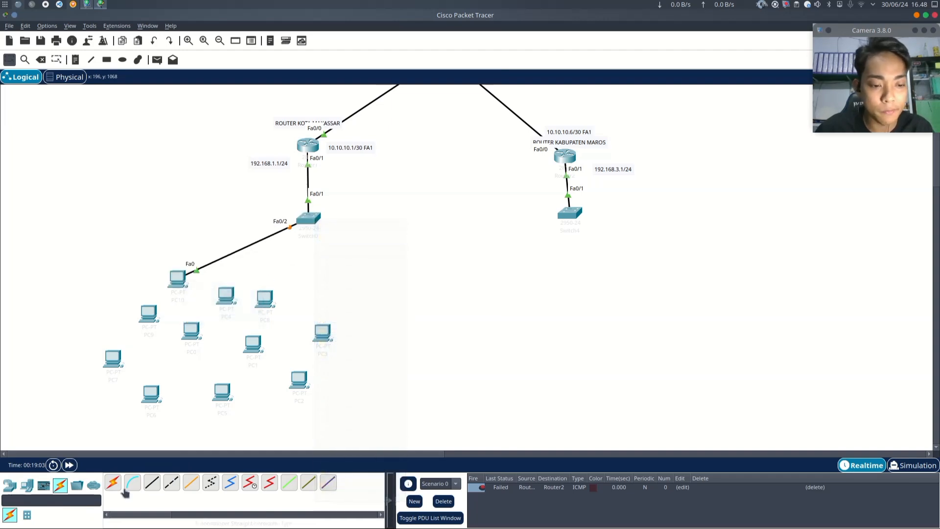
- Connect PC4's FastEthernet0 to the left switch's FastEthernet0/3 with a copper straight-through cable
click(152, 482)
click(227, 296)
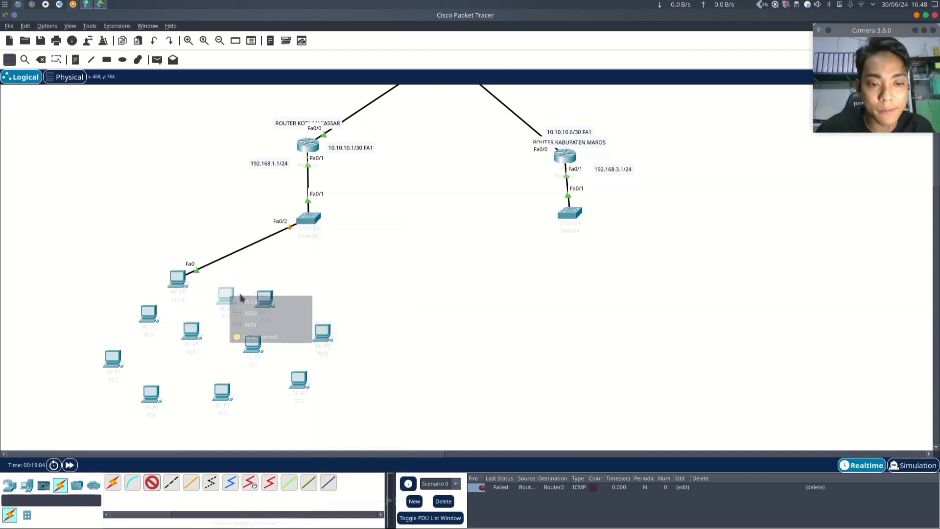
click(259, 337)
click(308, 219)
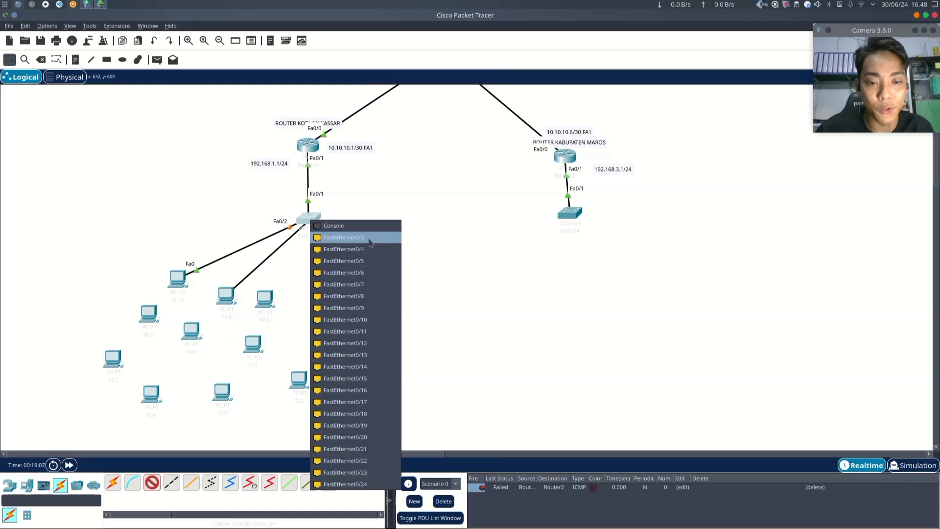
click(338, 237)
- Connect PC8's FastEthernet0 to the left switch's FastEthernet0/4 with a copper straight-through cable
click(152, 482)
click(267, 309)
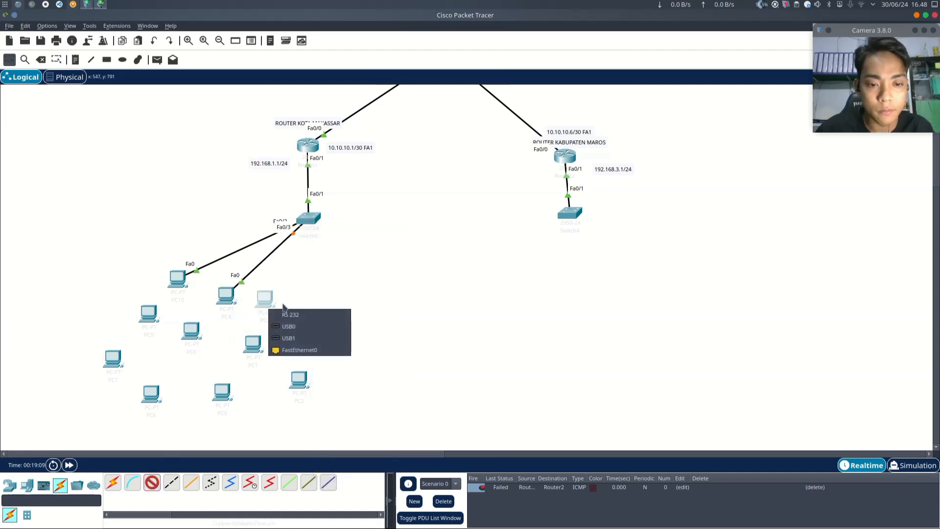
click(299, 351)
click(308, 219)
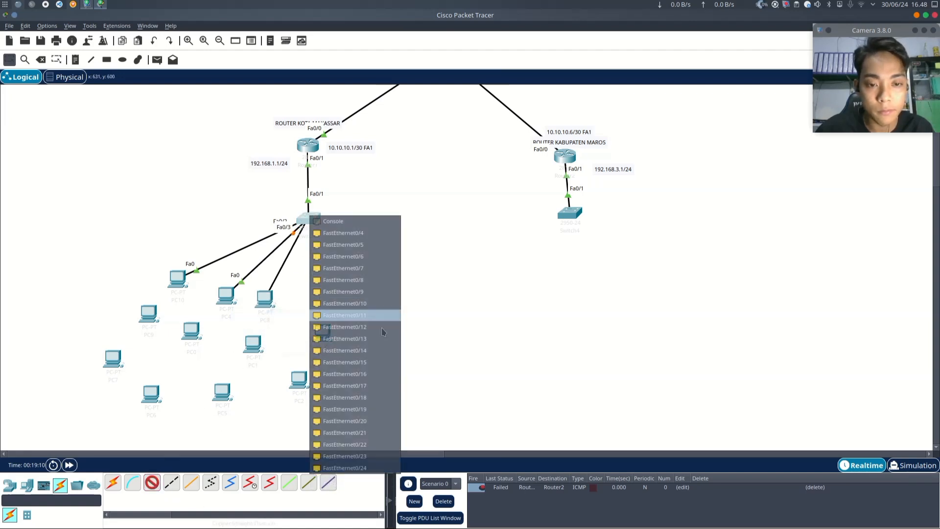
click(357, 234)
- Connect PC3's FastEthernet0 to the left switch's FastEthernet0/5 with a copper straight-through cable
click(150, 484)
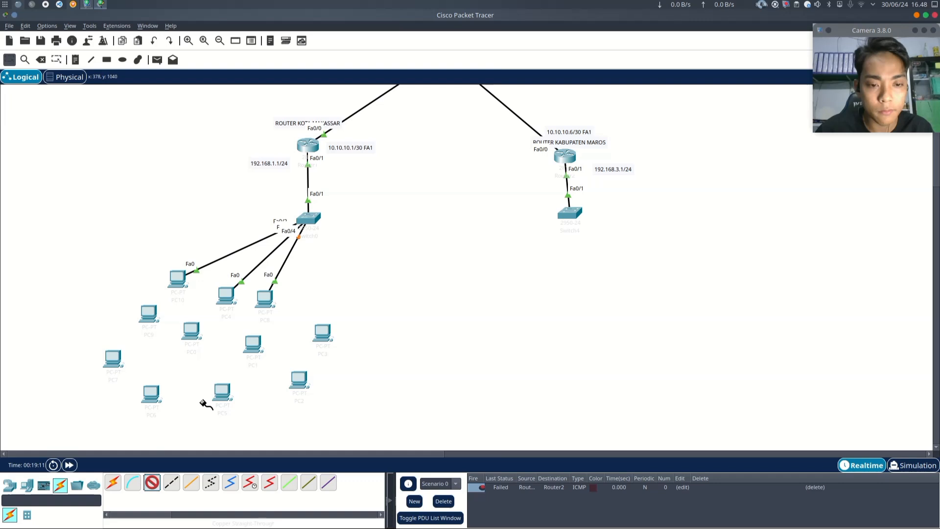
click(322, 336)
click(348, 382)
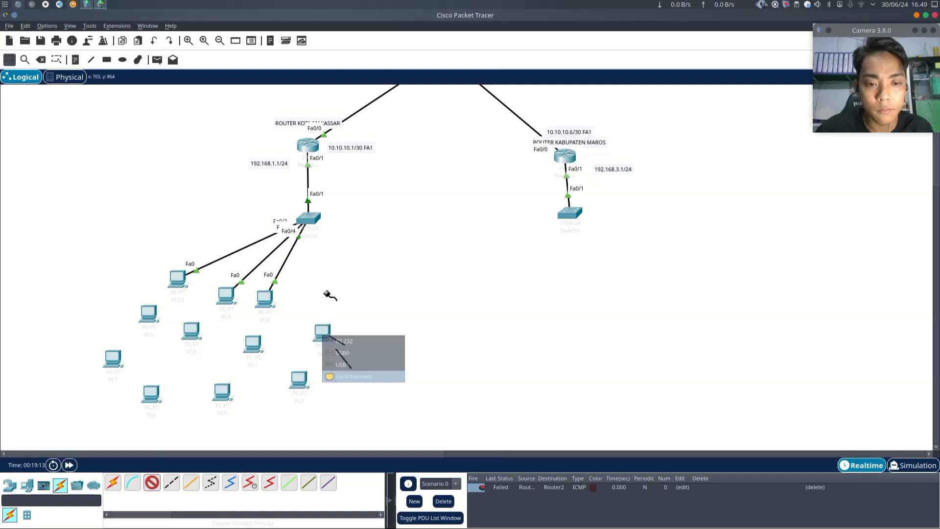
click(314, 221)
click(353, 237)
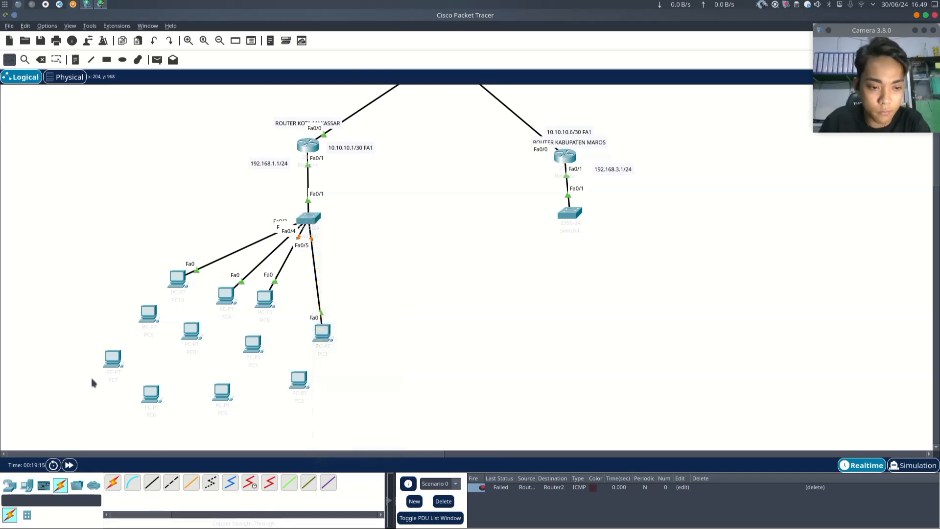
- Connect PC9's FastEthernet0 to the left switch's FastEthernet0/6 with a copper straight-through cable
click(149, 484)
click(148, 314)
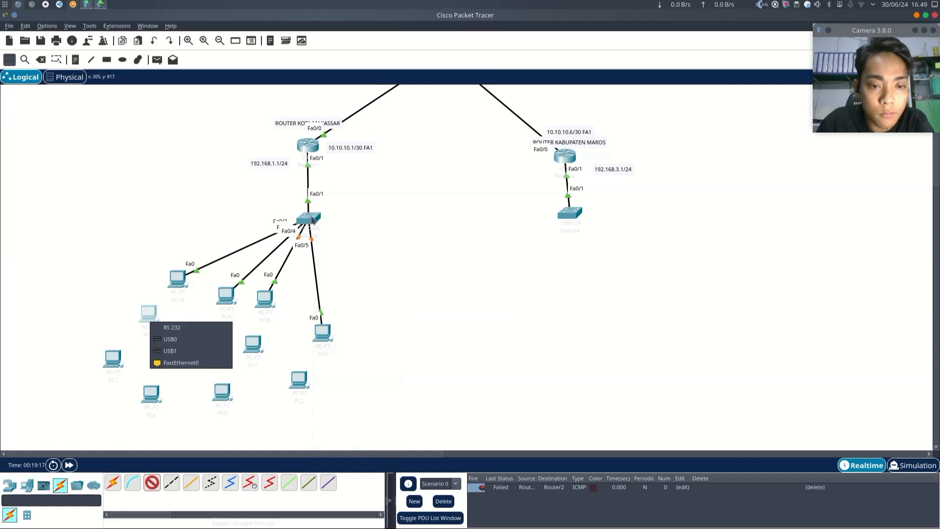
click(206, 363)
click(310, 219)
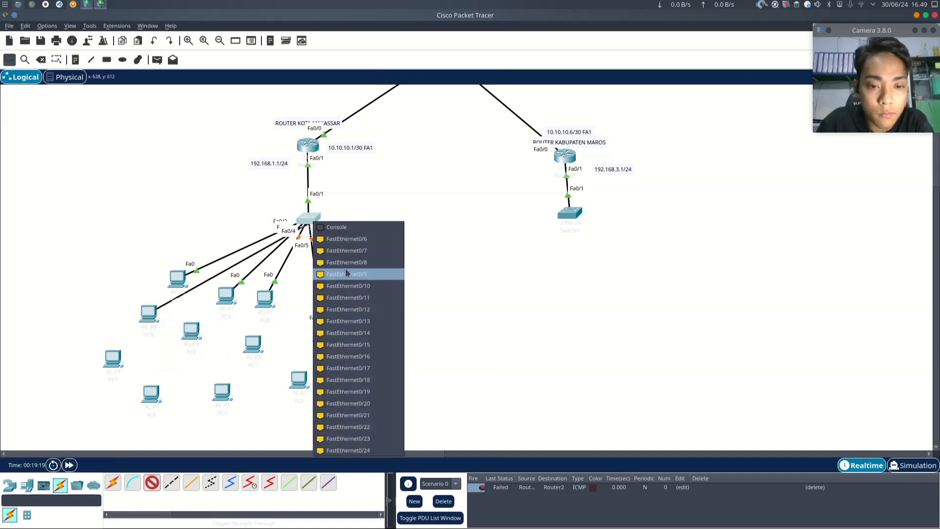
click(343, 239)
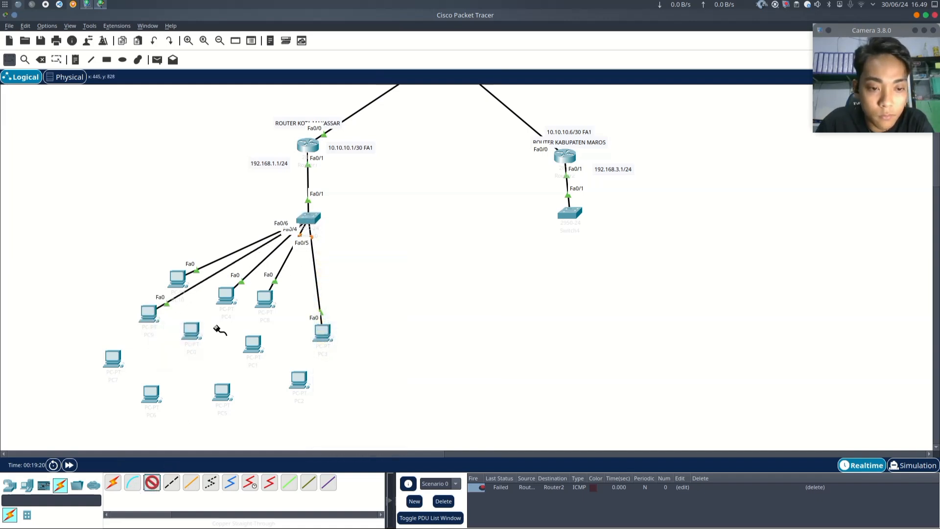
- Connect PC0's FastEthernet0 to the left switch's FastEthernet0/7 with the straight-through cable
click(200, 335)
click(247, 377)
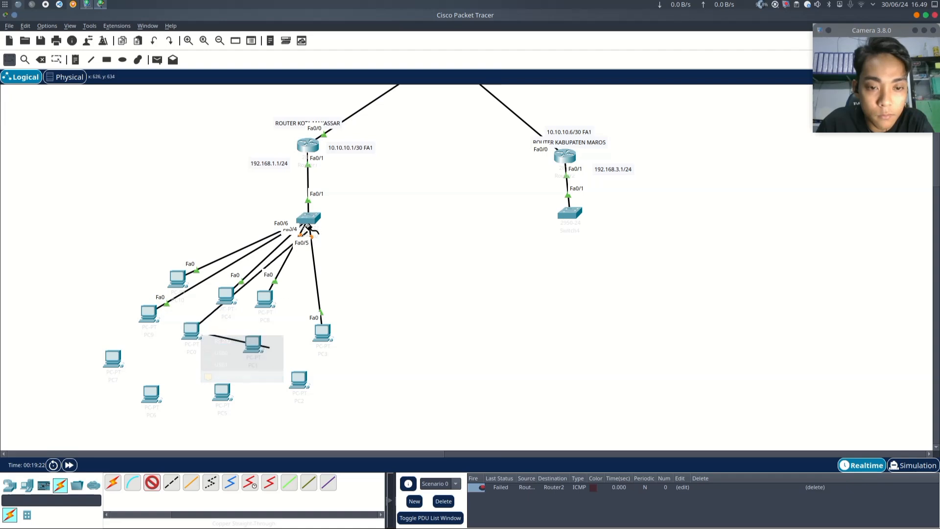
click(308, 227)
click(357, 243)
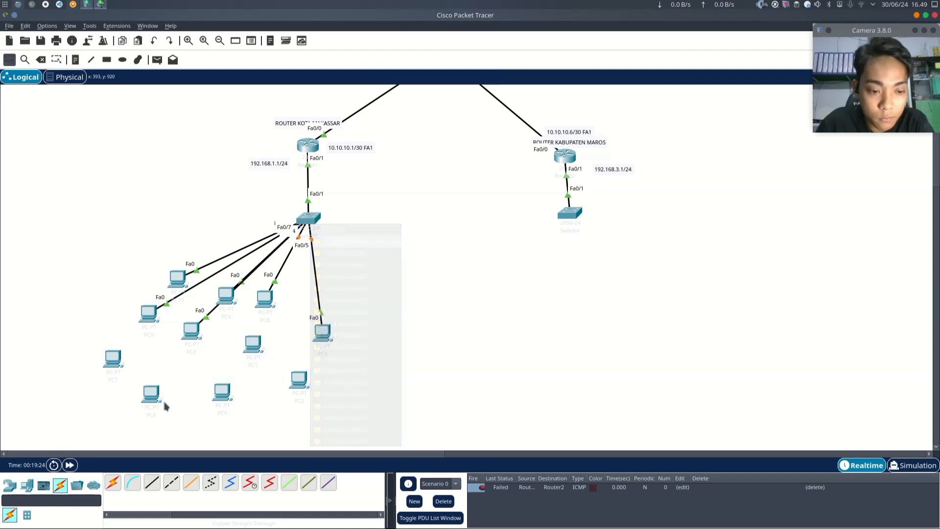
- Connect PC1's FastEthernet0 to the left switch's FastEthernet0/8 with the straight-through cable
click(254, 359)
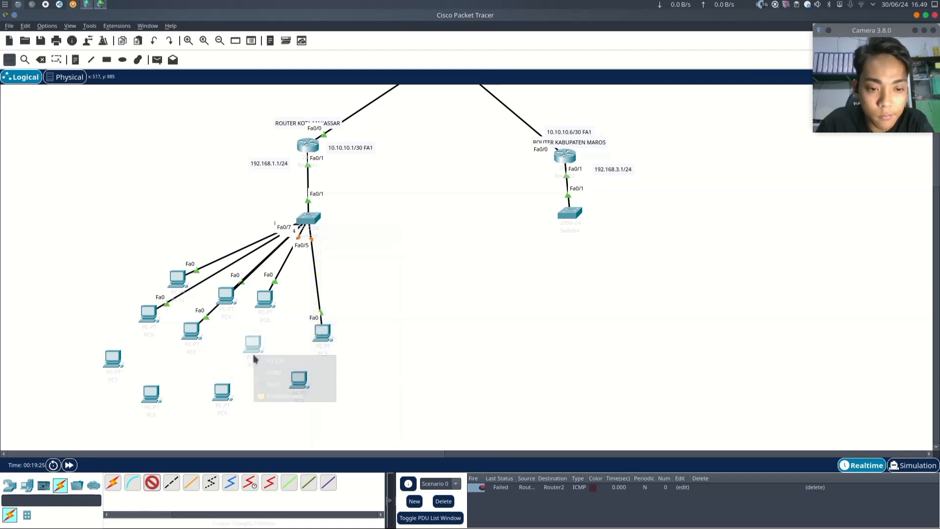
click(289, 395)
click(312, 215)
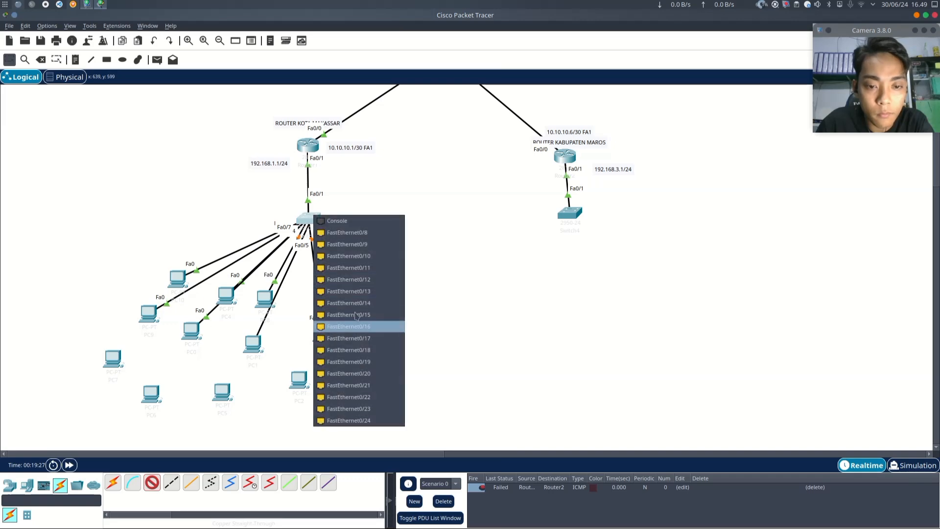
click(343, 232)
- Try to connect PC2 using a different cable type
click(158, 481)
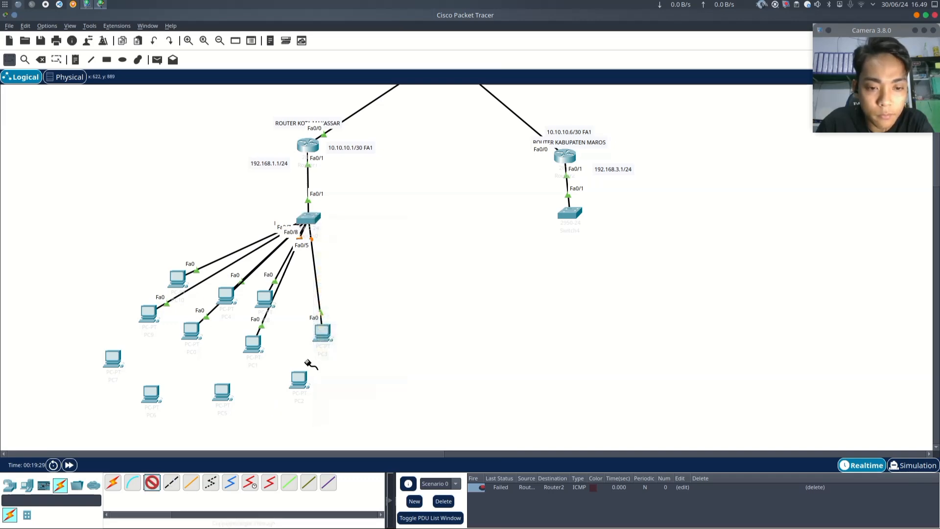
click(300, 382)
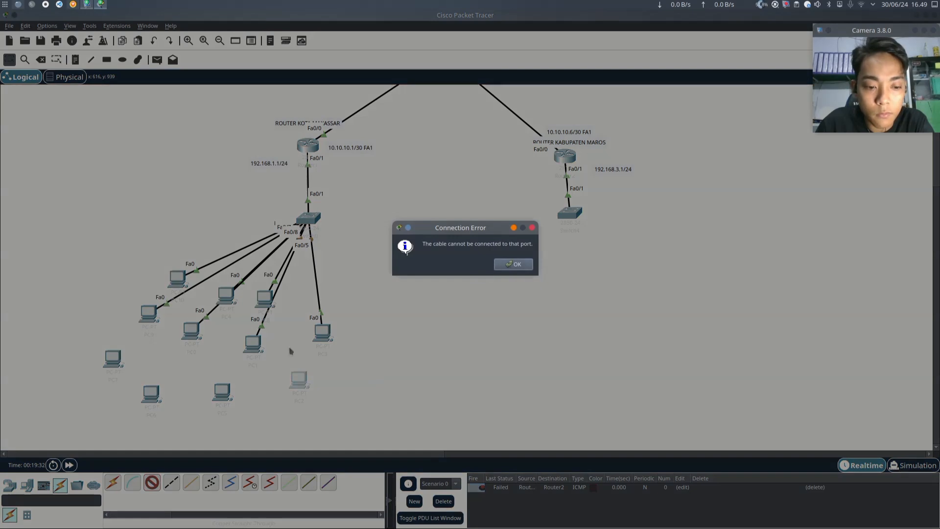
key(Return)
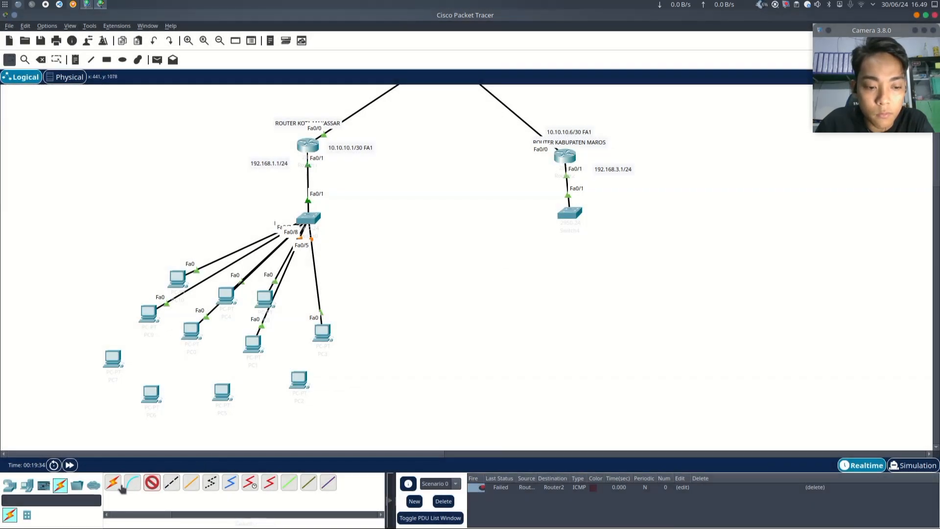
- Connect PC2's FastEthernet0 to the left switch's FastEthernet0/9 with a copper straight-through cable
click(152, 483)
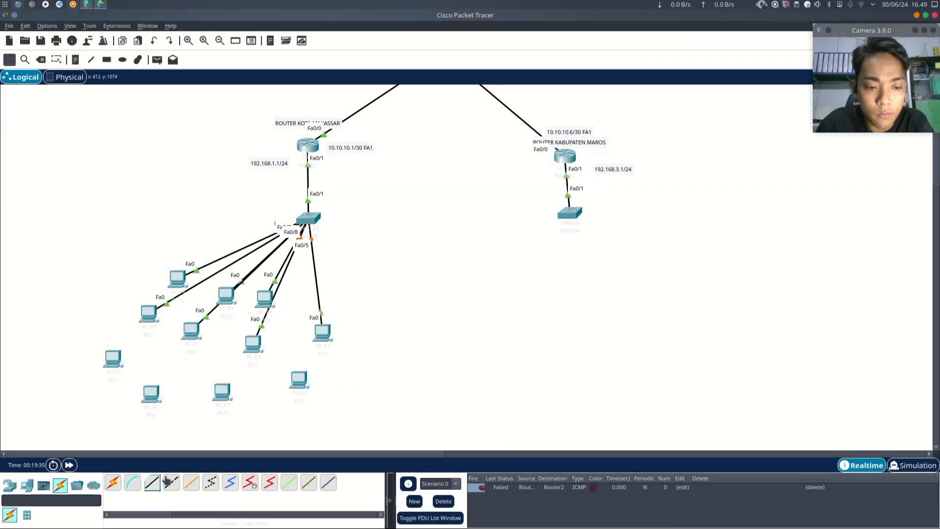
click(299, 380)
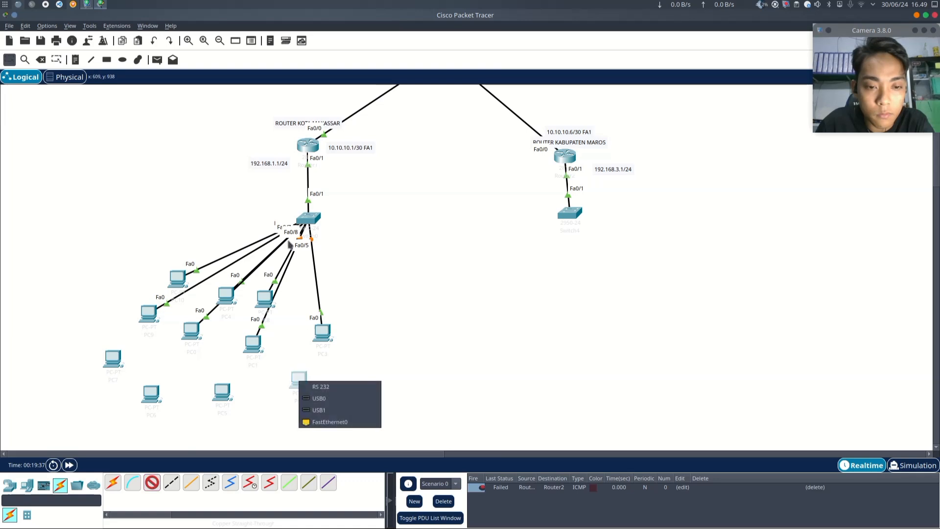
click(361, 421)
click(307, 217)
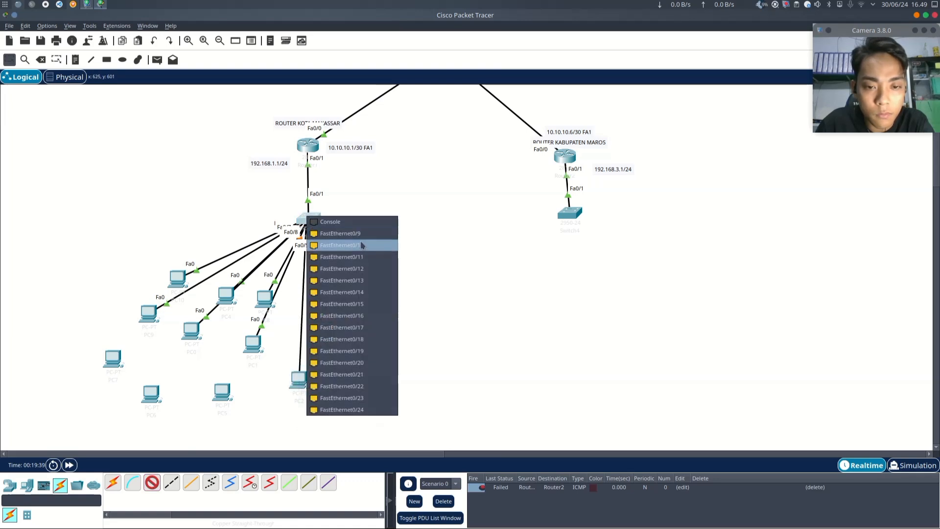
click(357, 233)
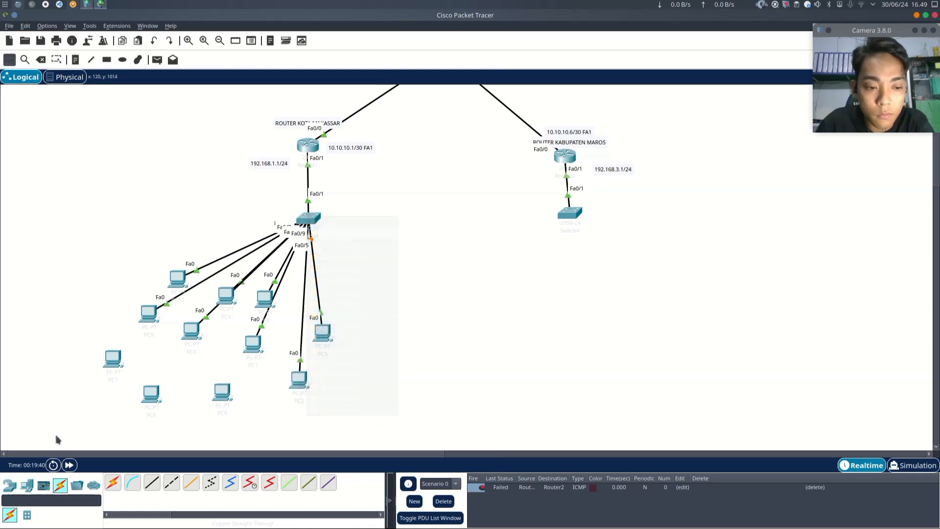
- Connect PC7's FastEthernet0 to the left switch's FastEthernet0/10 with the straight-through cable
click(111, 366)
click(174, 404)
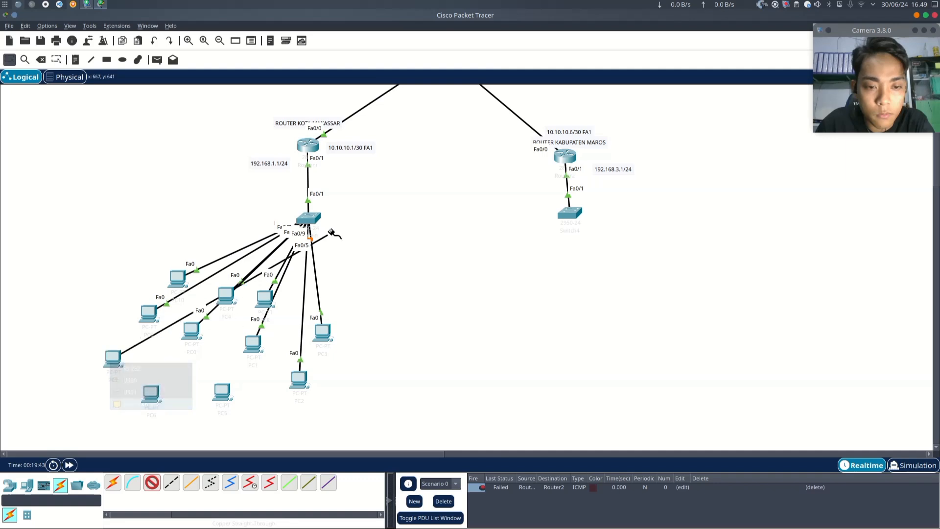
click(313, 216)
click(361, 233)
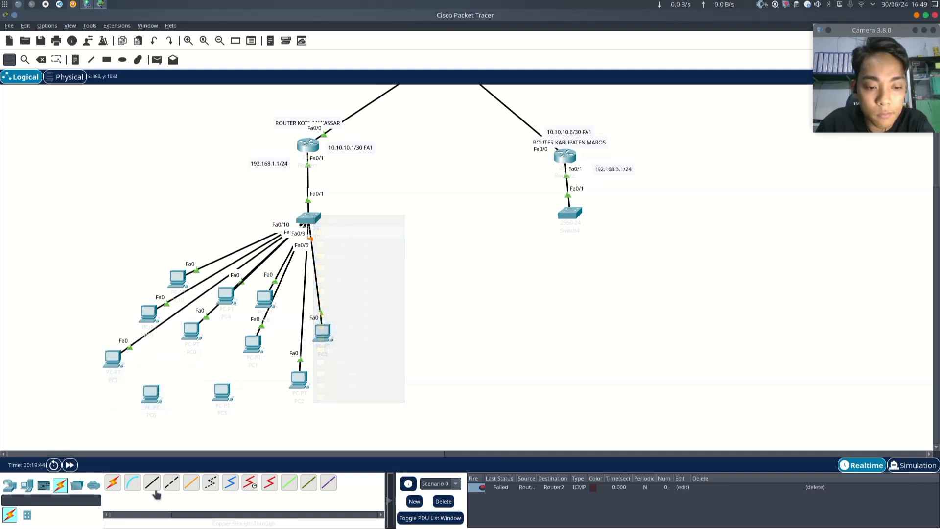
- Connect PC6's FastEthernet0 to the left switch's FastEthernet0/11 with the straight-through cable
click(150, 392)
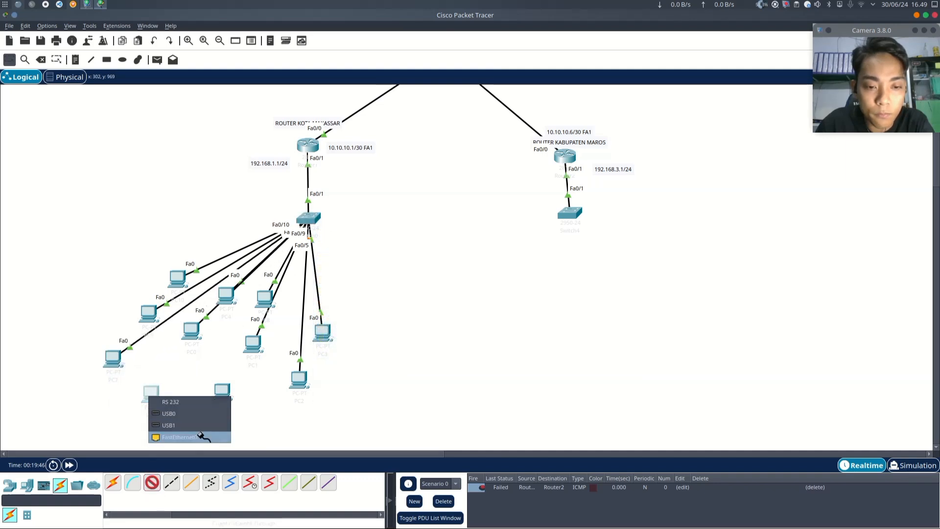
click(201, 434)
click(313, 216)
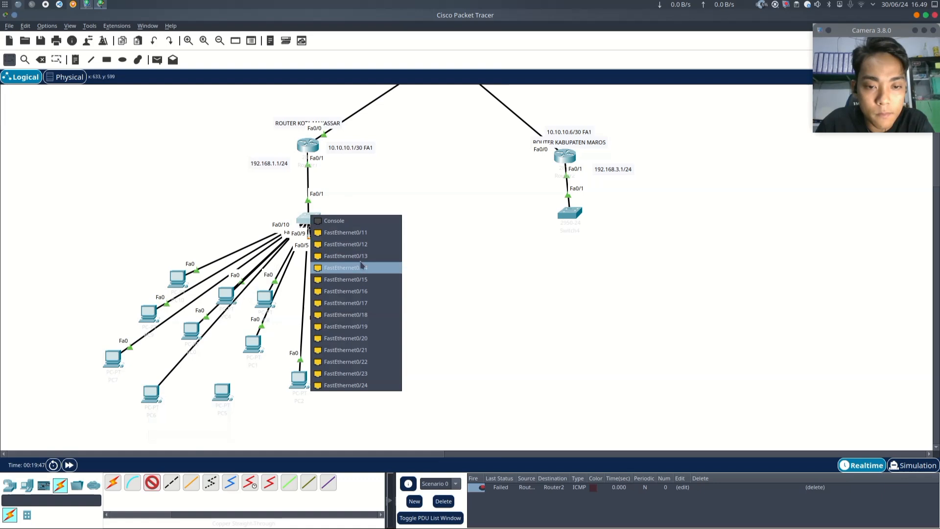
click(361, 234)
- Connect PC5's FastEthernet0 to the left switch's FastEthernet0/12 with a copper straight-through cable
click(152, 482)
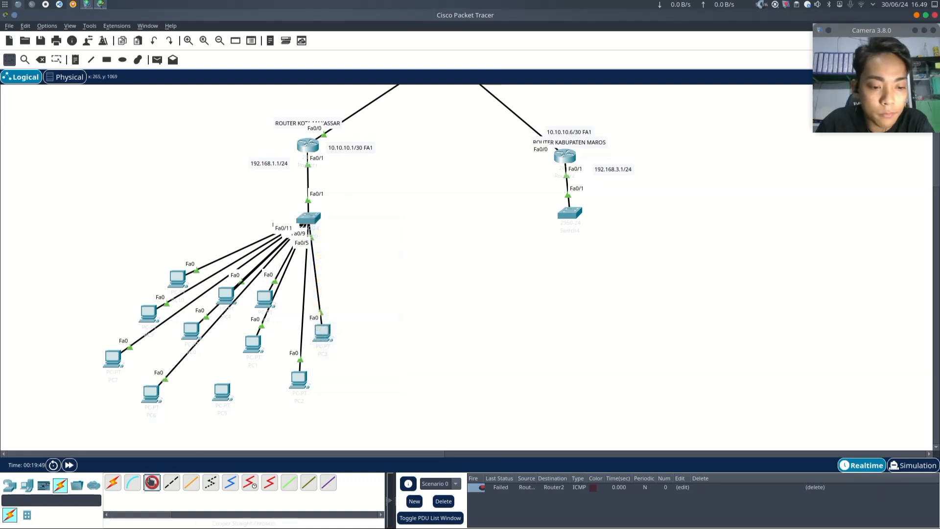
click(217, 398)
click(259, 437)
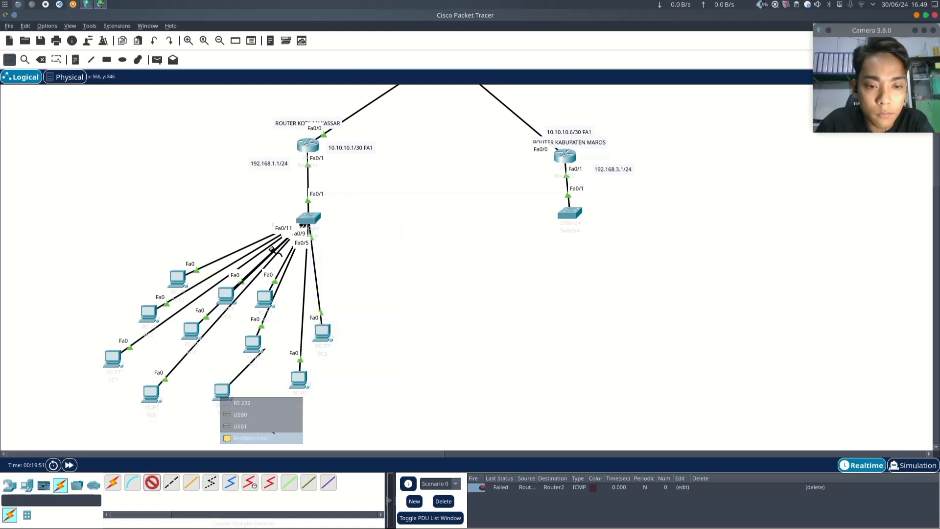
click(310, 218)
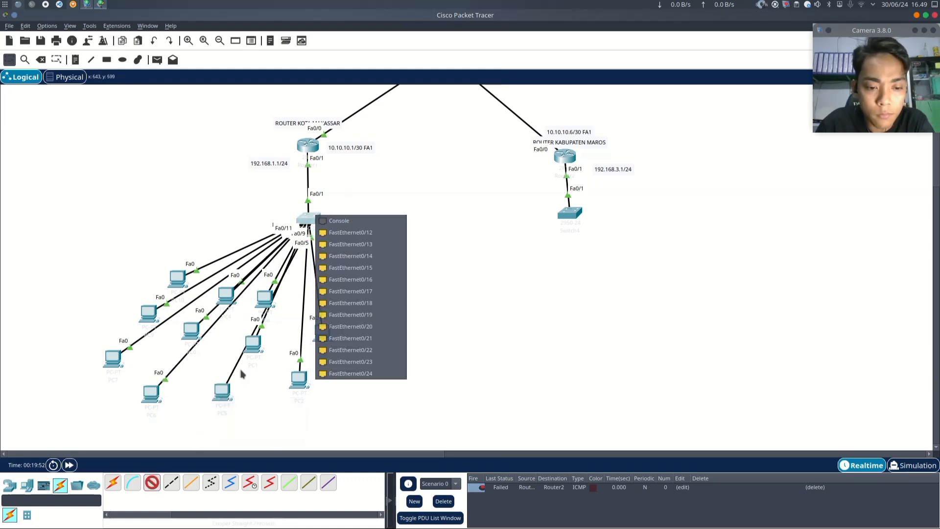
click(370, 234)
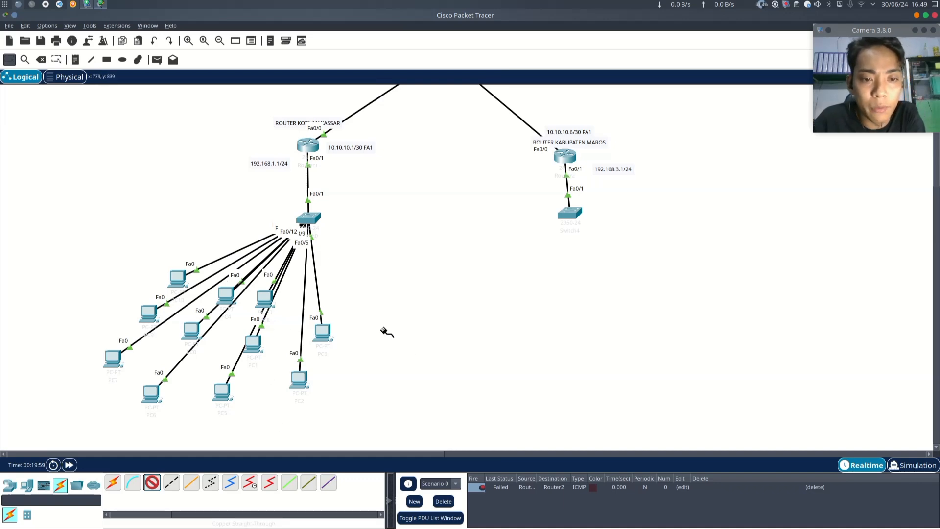
- Select all eleven PCs of the left LAN and place a duplicate set beside the Kabupaten Maros switch
scroll(386, 332, up, 3)
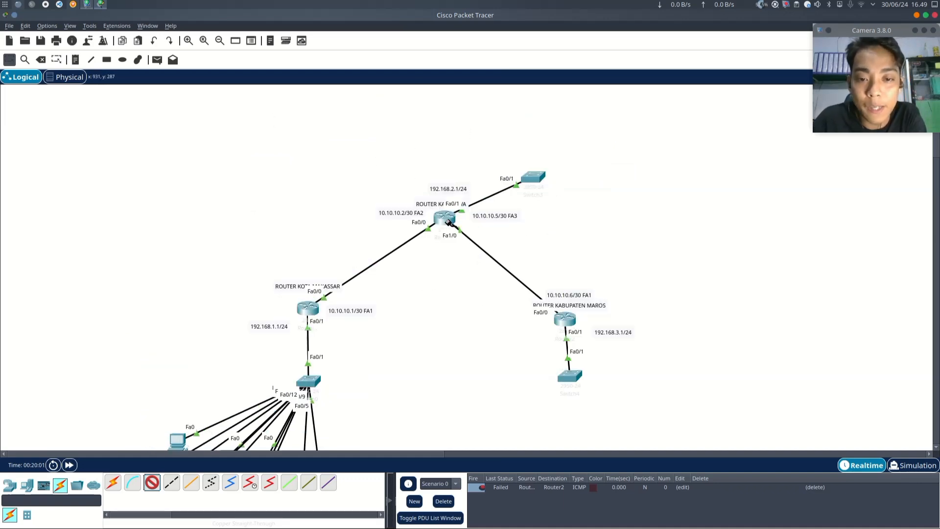
scroll(494, 192, down, 1)
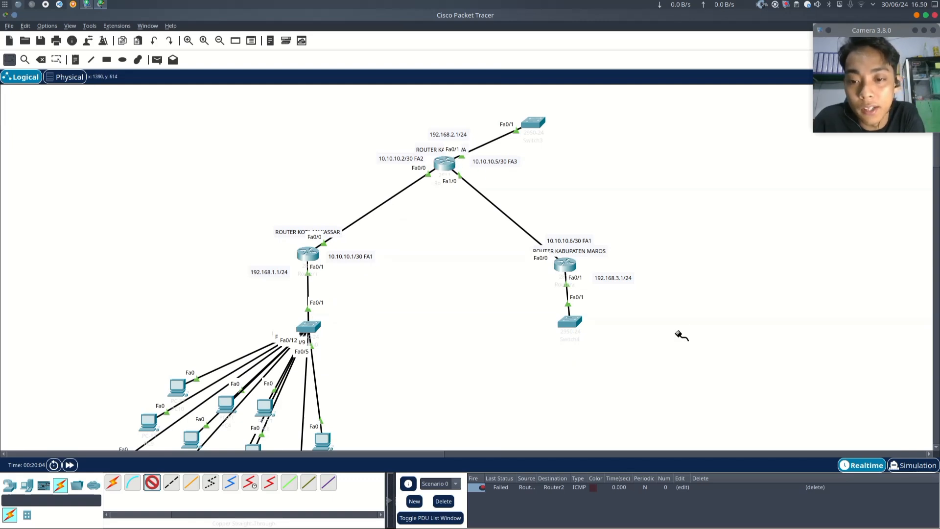
scroll(343, 221, down, 1)
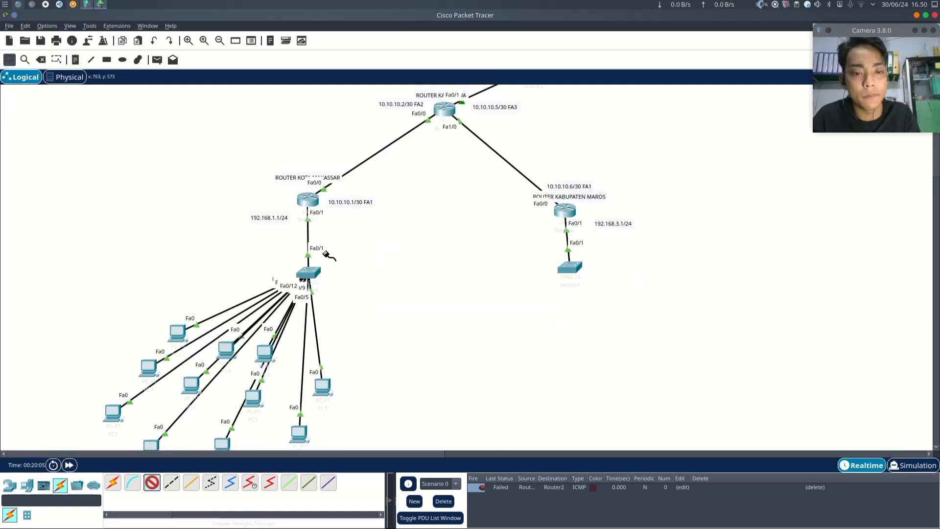
click(9, 59)
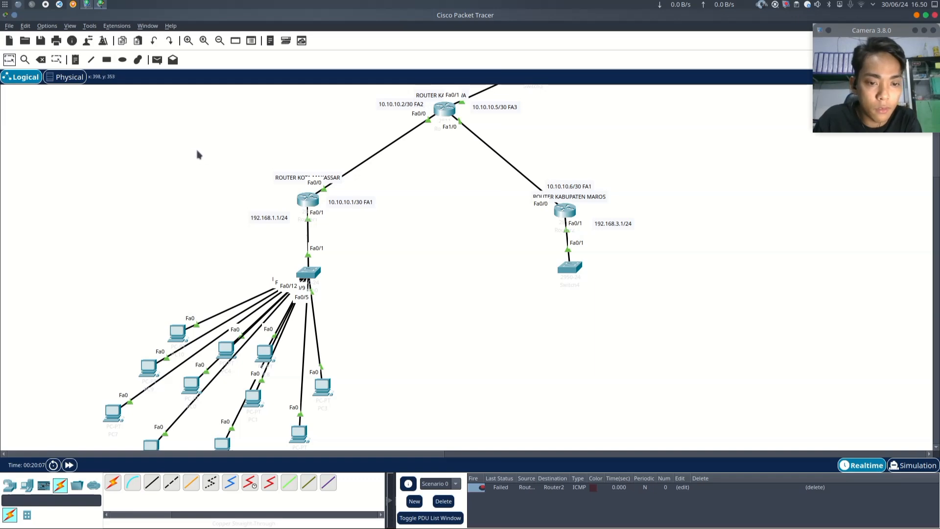
scroll(197, 157, down, 2)
drag(70, 236, 381, 387)
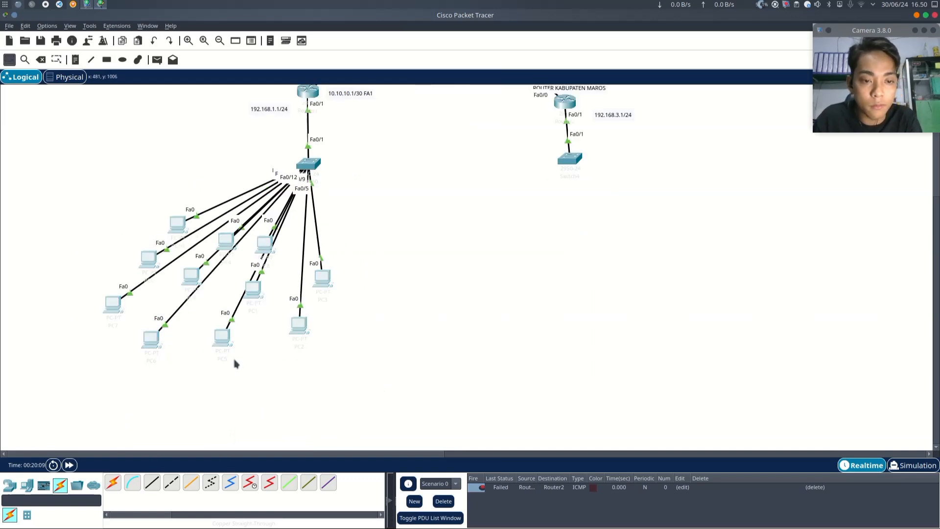
scroll(441, 315, up, 4)
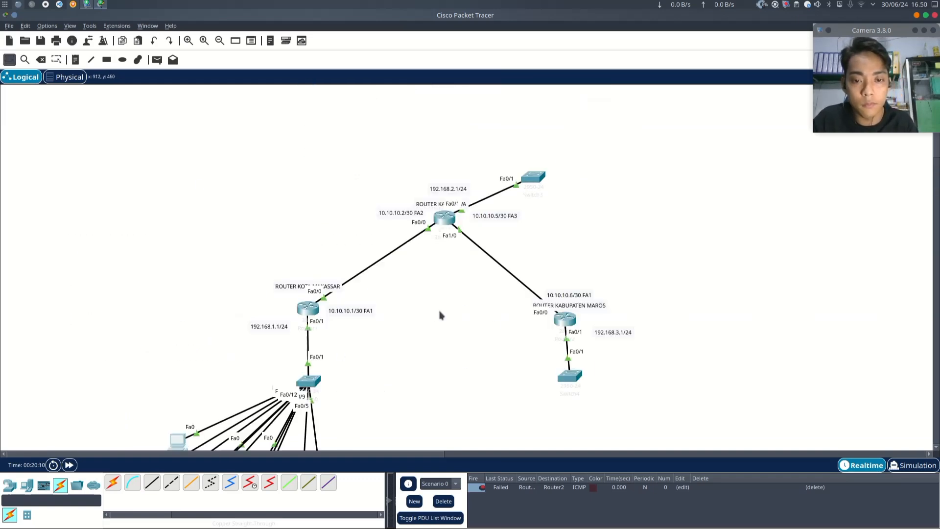
scroll(432, 315, down, 2)
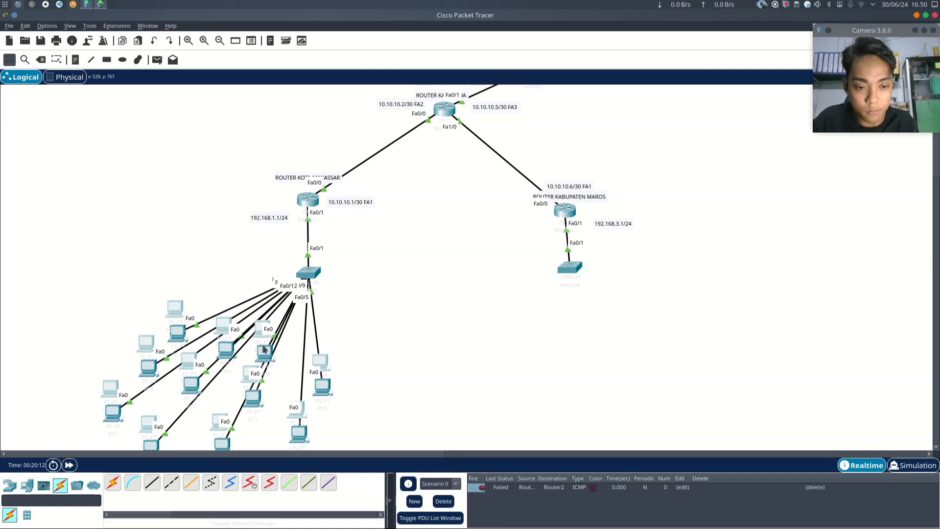
drag(265, 329, 710, 309)
scroll(707, 308, down, 1)
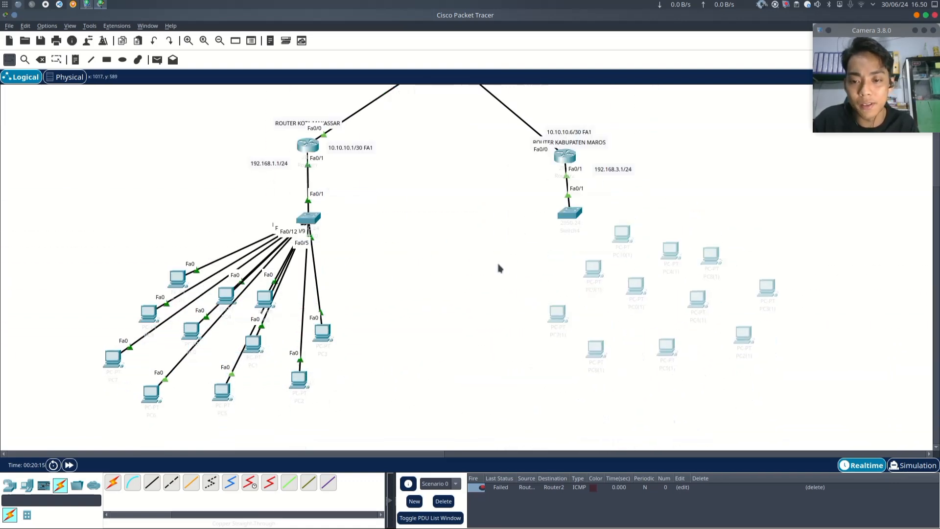
- Paste another copy of the PCs and move it beside the 192.168.2.1/24 router's switch at the top
scroll(504, 338, up, 1)
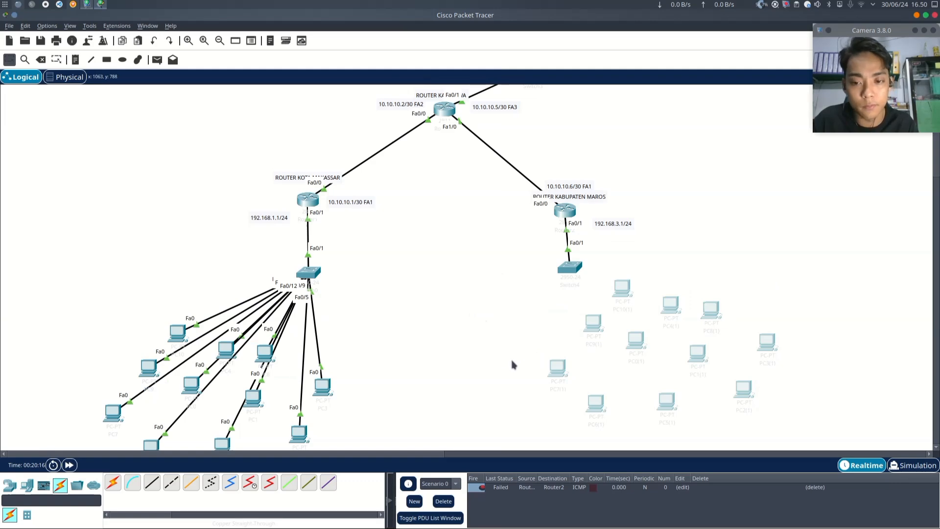
scroll(564, 299, up, 2)
key(ctrl+v)
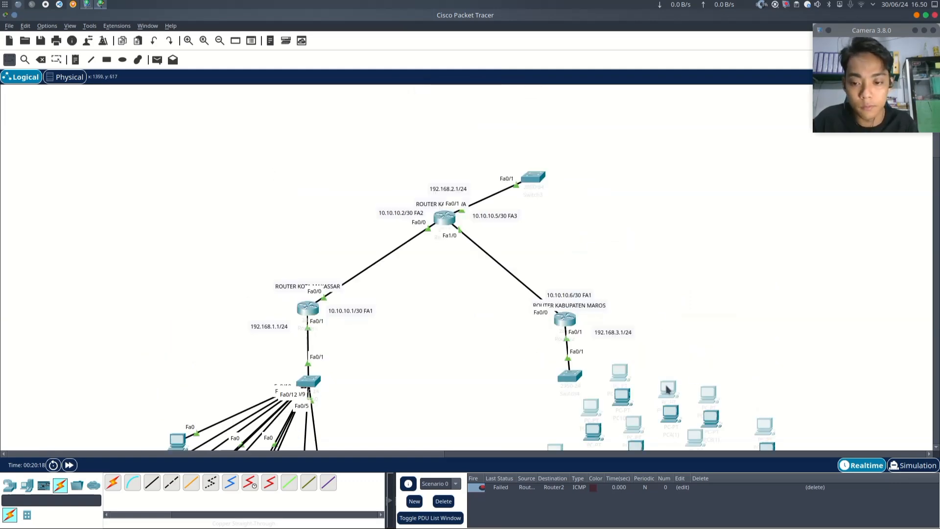
drag(666, 388, 690, 130)
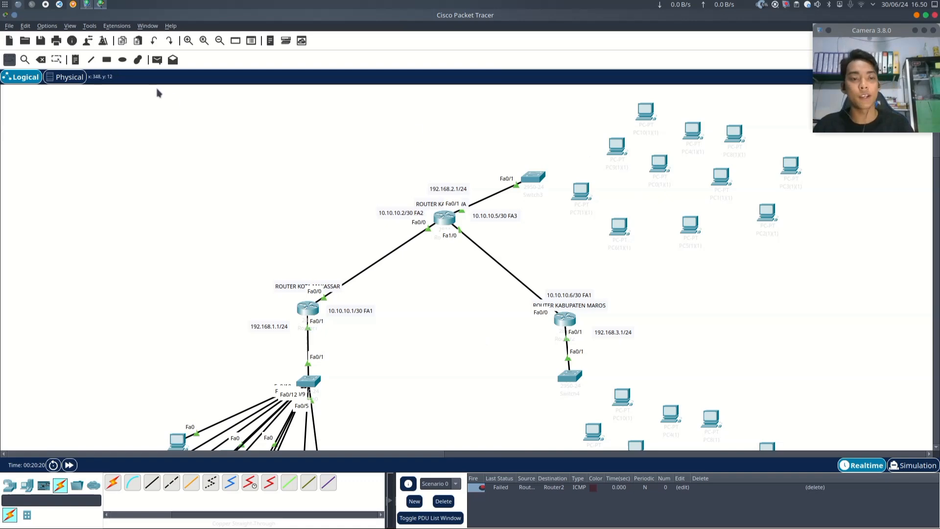
- Set PC10(1)(1)'s IP configuration to DHCP and close its window
click(645, 122)
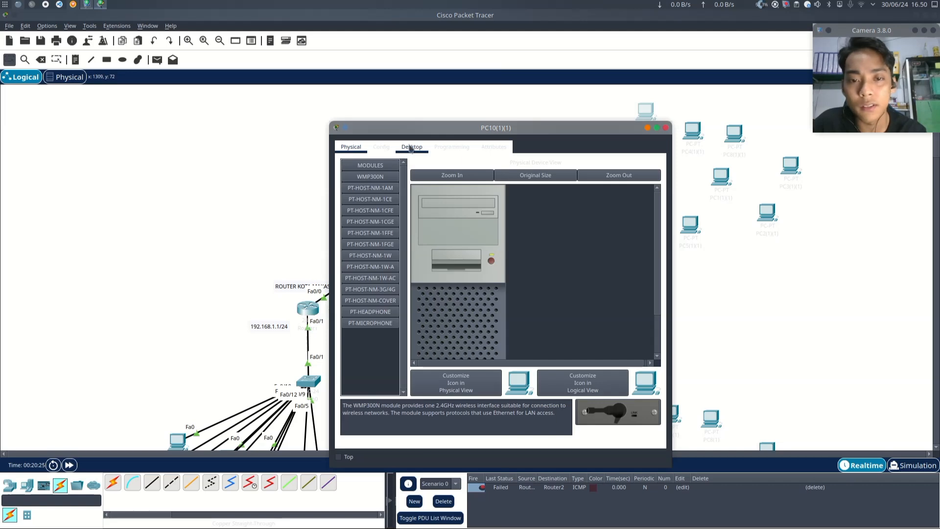
click(411, 147)
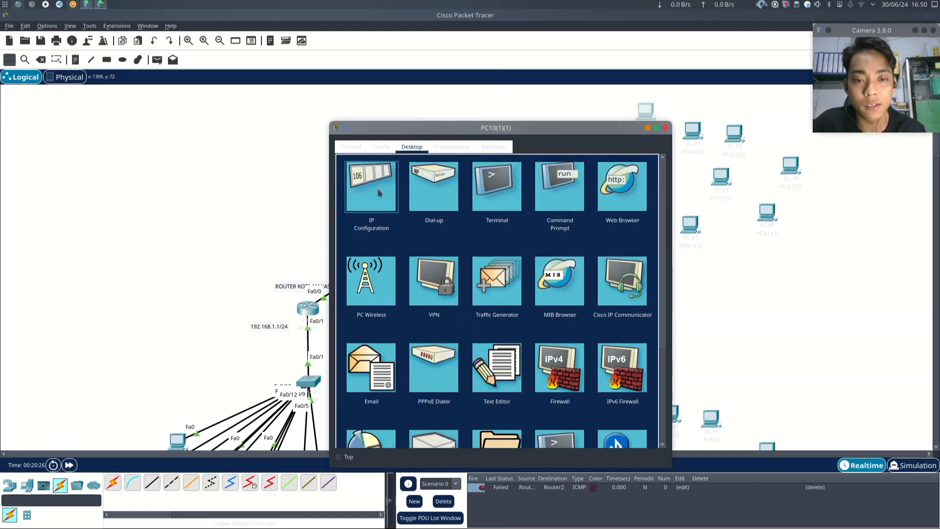
click(395, 192)
click(349, 207)
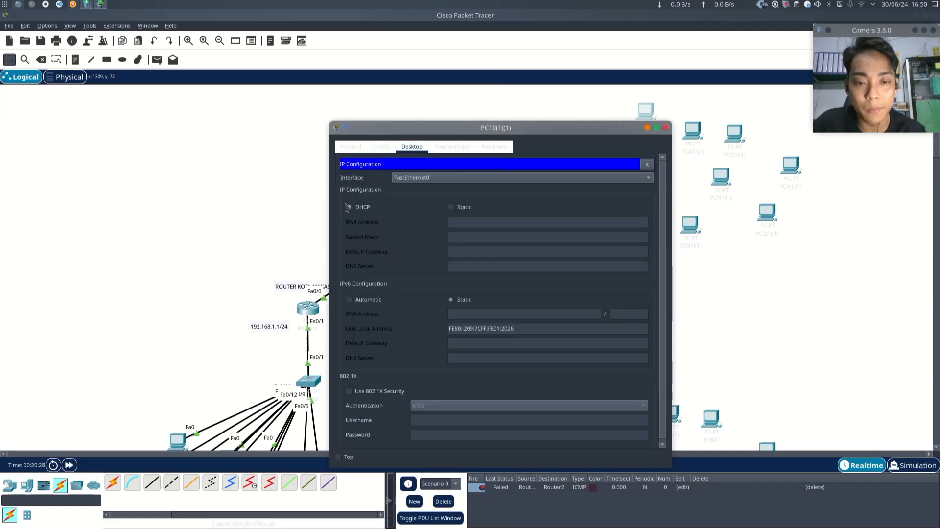
drag(450, 122, 438, 117)
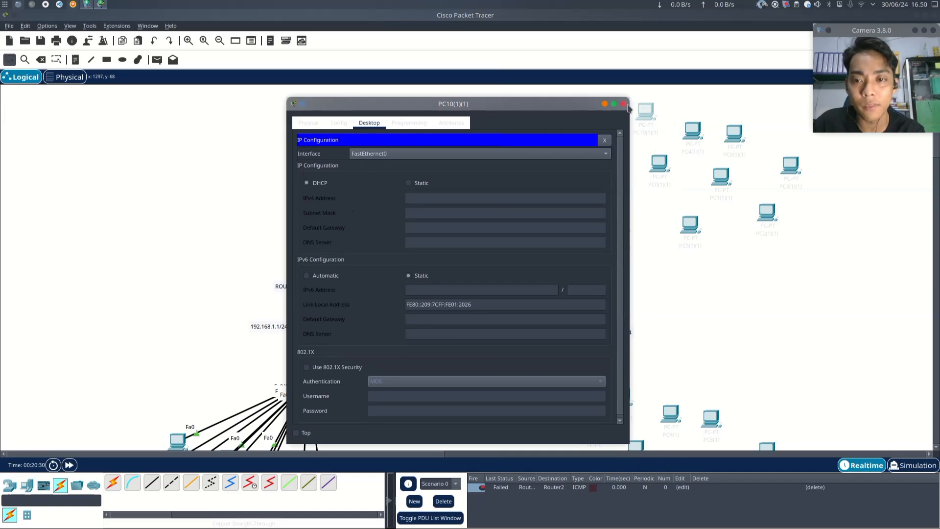
click(623, 104)
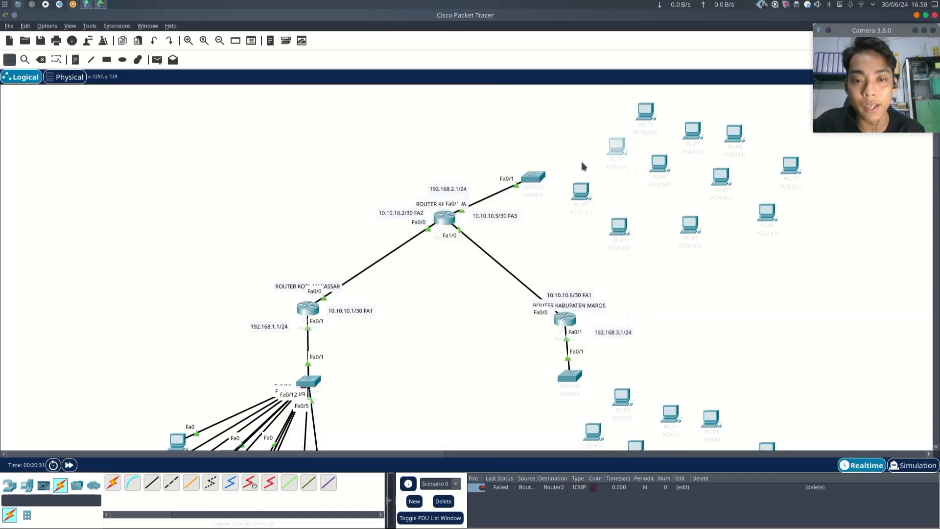
- Set PC9(1)(1)'s IP configuration to DHCP and close its window
click(614, 153)
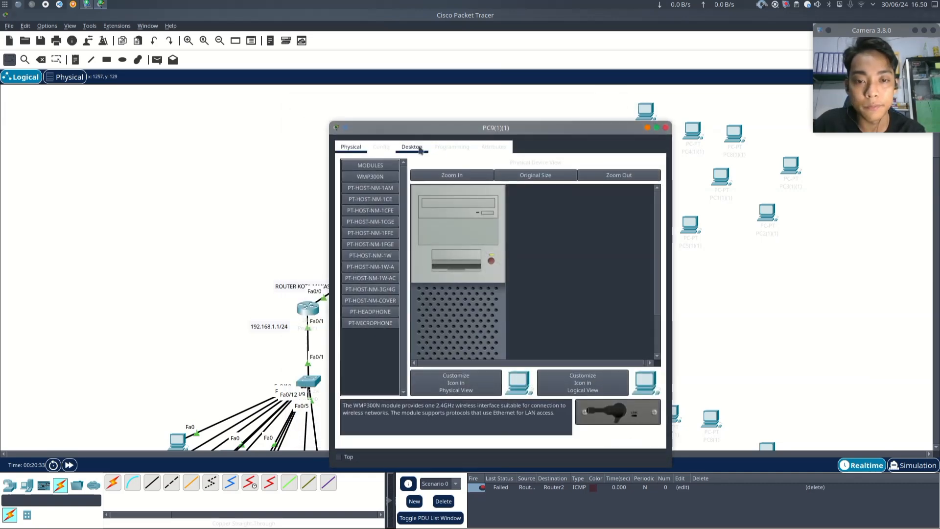
click(412, 147)
click(381, 191)
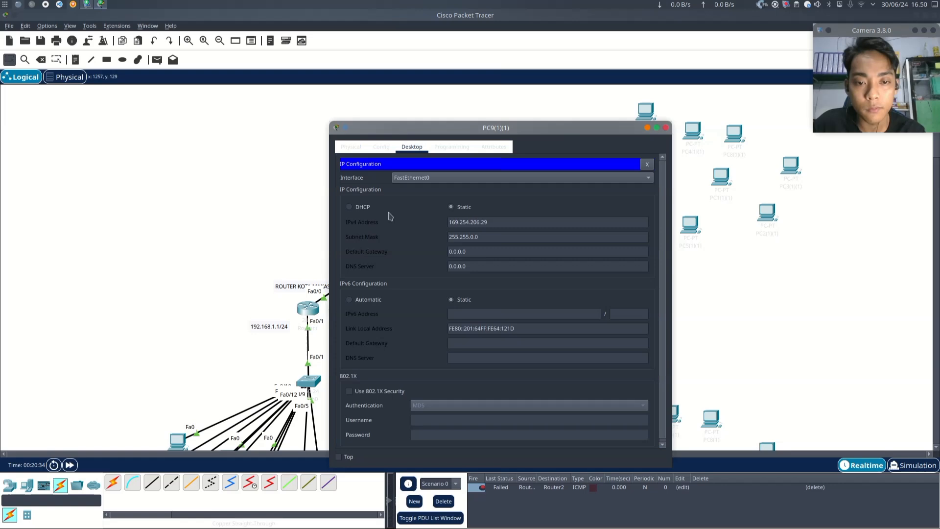
click(350, 207)
click(666, 128)
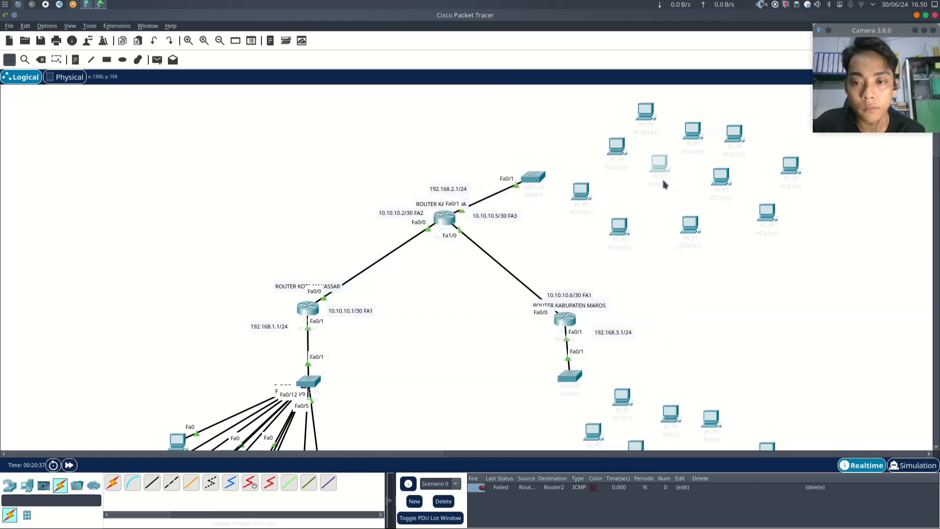
- Set PC0(1)(1)'s IP configuration to DHCP and close its window
click(658, 169)
click(412, 148)
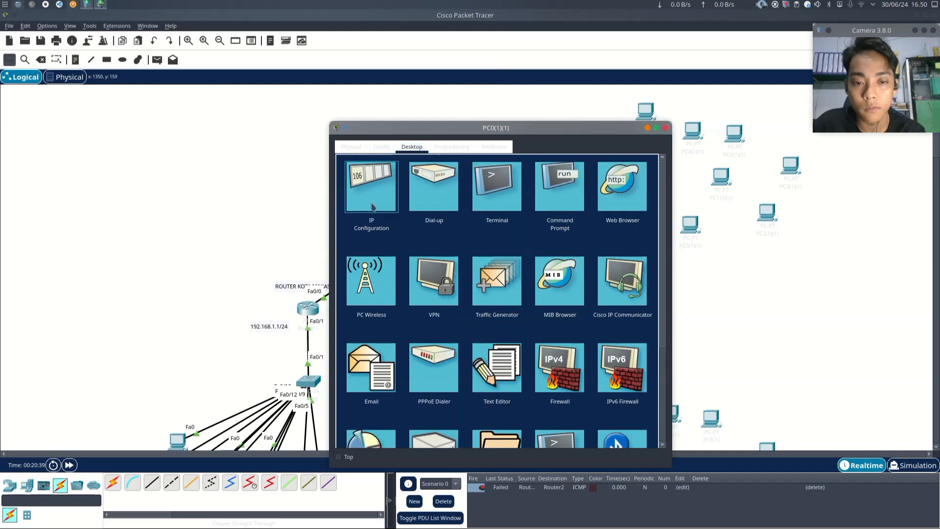
click(372, 207)
click(363, 207)
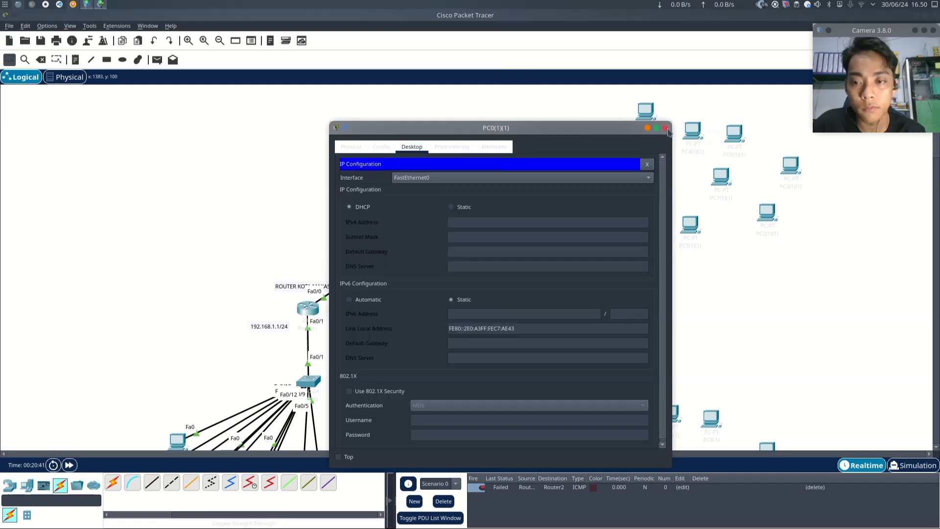
click(666, 129)
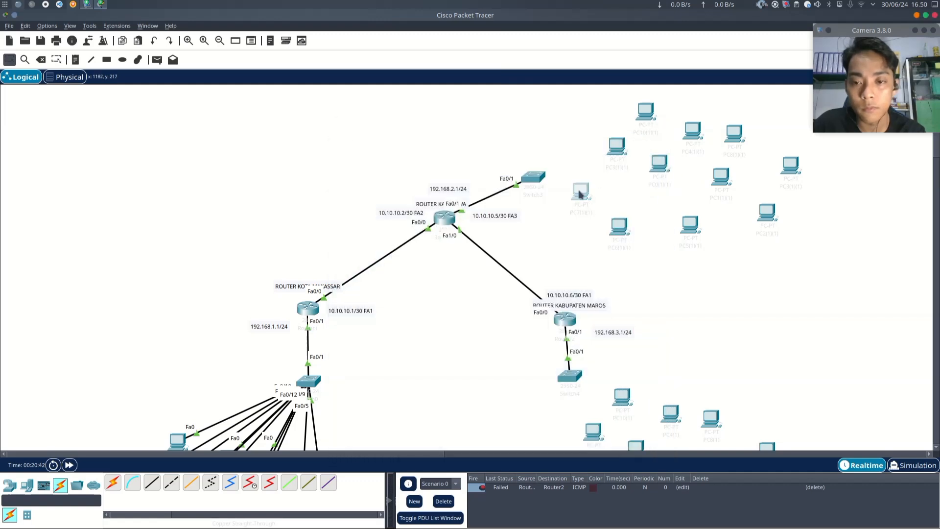
- Set PC7(1)(1)'s IP configuration to DHCP and close its window
click(582, 201)
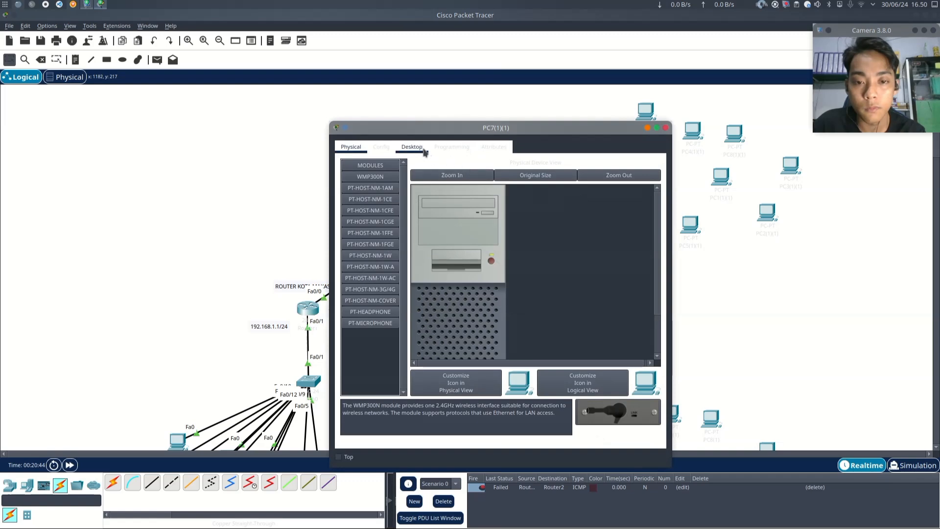
click(412, 147)
click(363, 203)
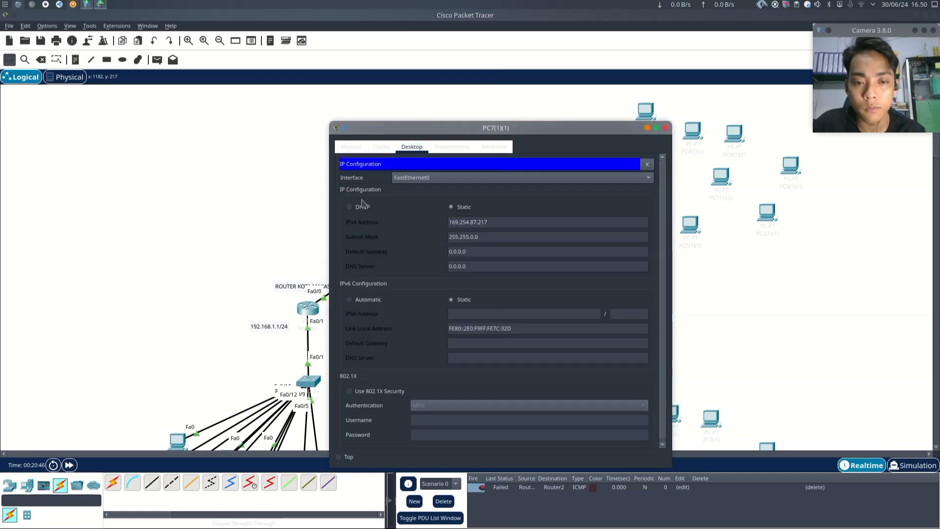
click(349, 208)
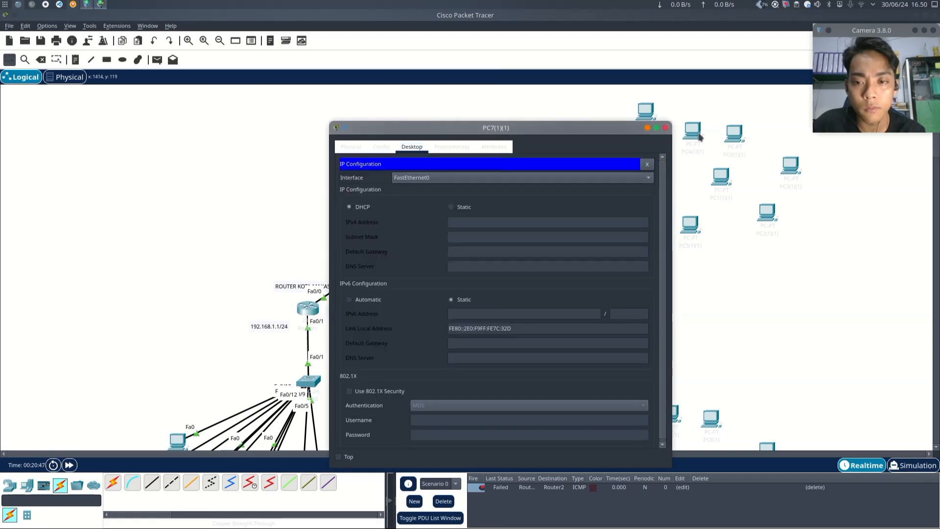
click(666, 128)
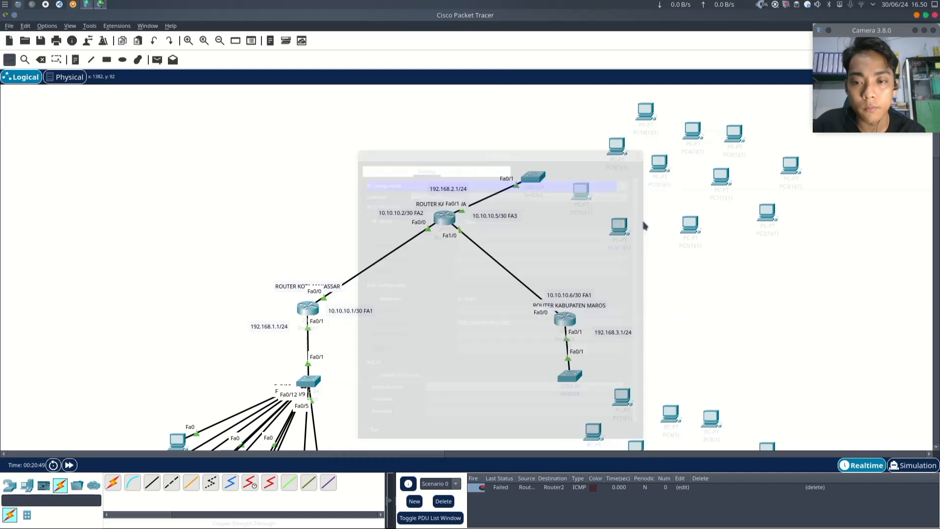
- Set PC6(1)(1)'s IP configuration to DHCP and close its window
click(618, 233)
click(410, 147)
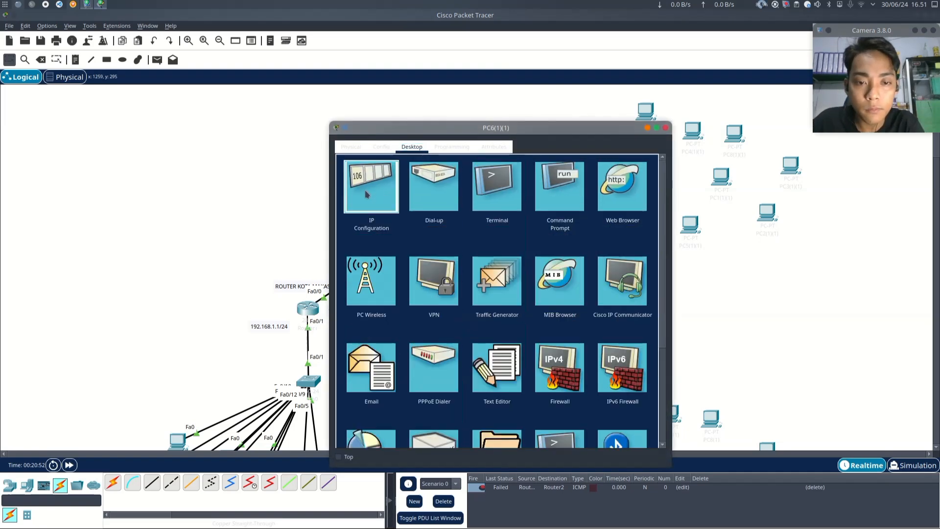
click(371, 211)
click(354, 208)
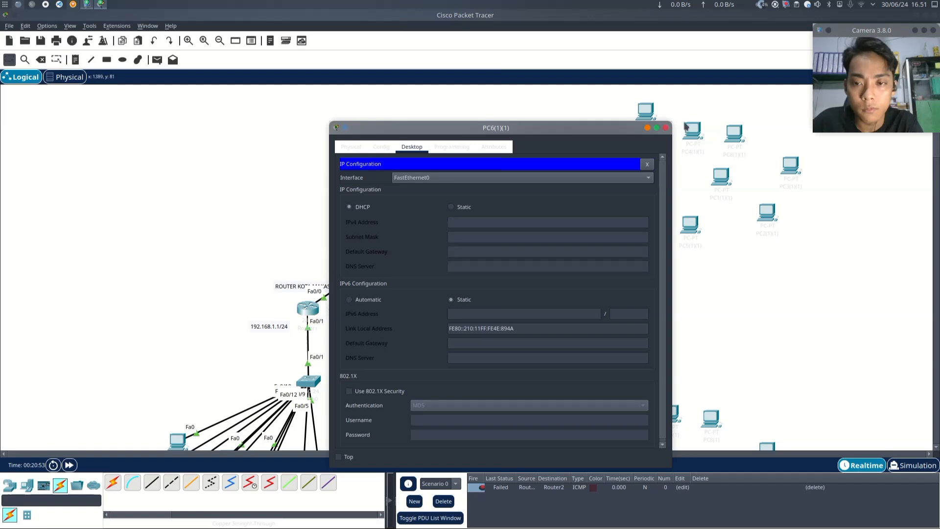
click(666, 128)
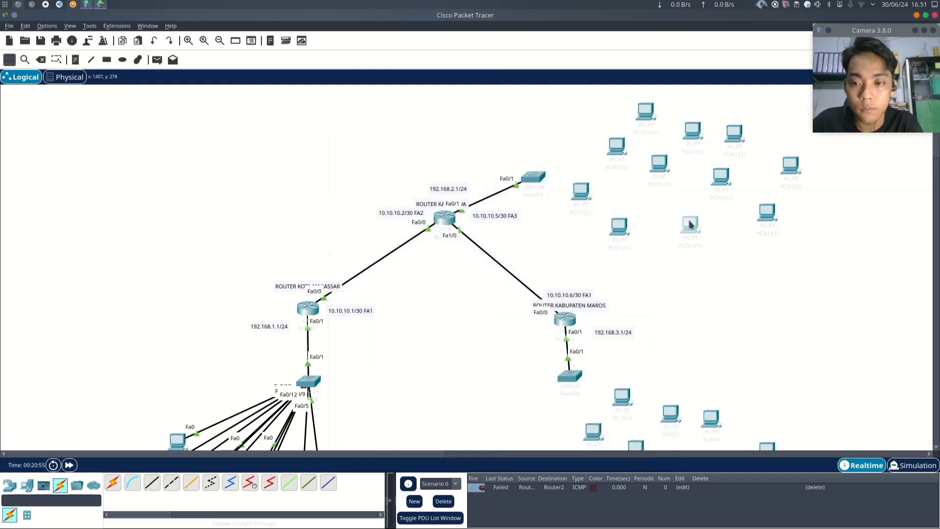
- Open PC5(1)(1)'s IP configuration and close its window
click(699, 234)
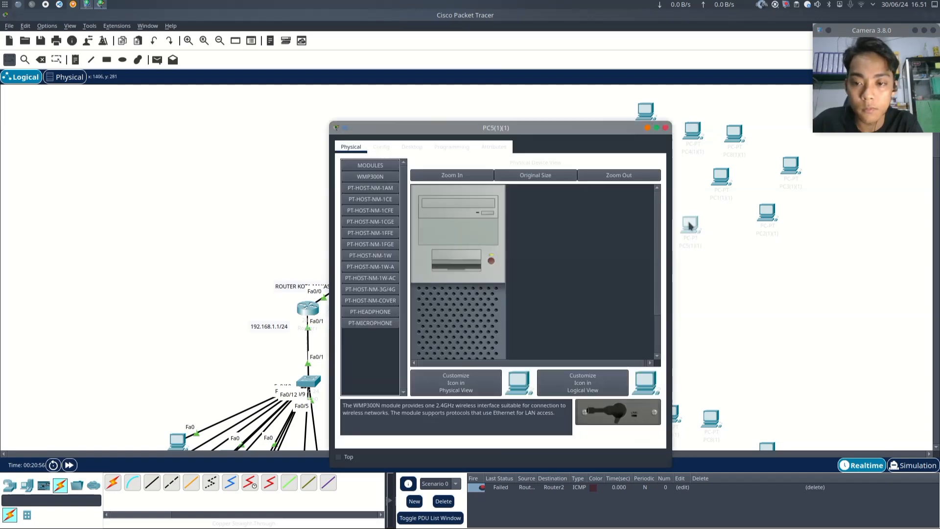
click(413, 147)
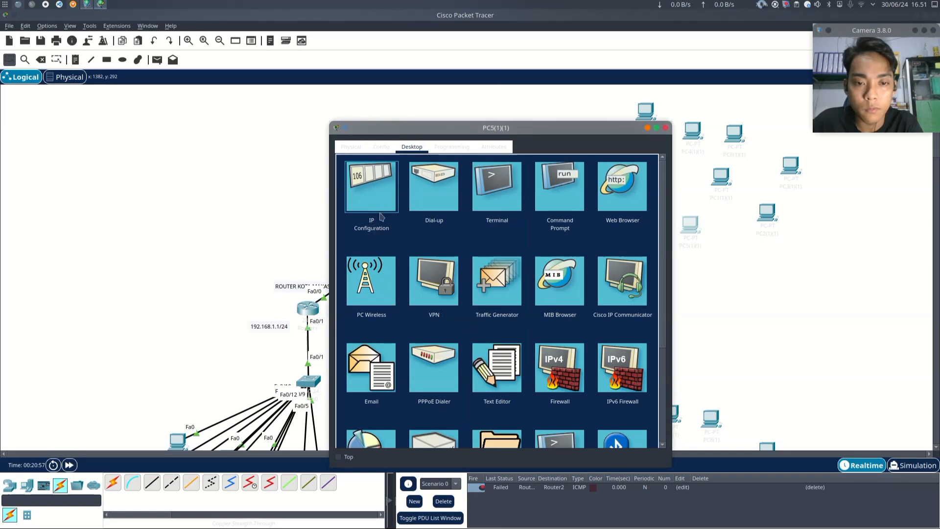
click(383, 215)
click(666, 128)
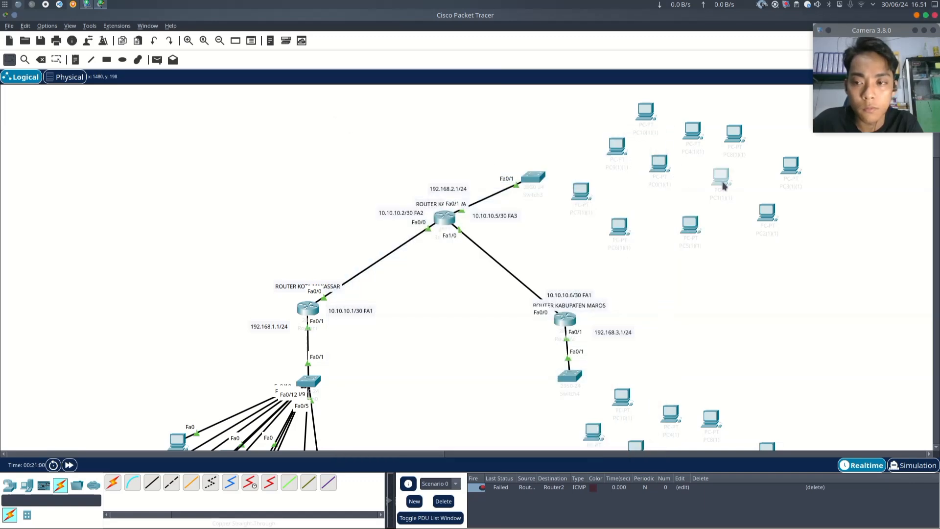
- Set PC1(1)(1)'s IP configuration to DHCP and close its window
click(722, 183)
click(412, 147)
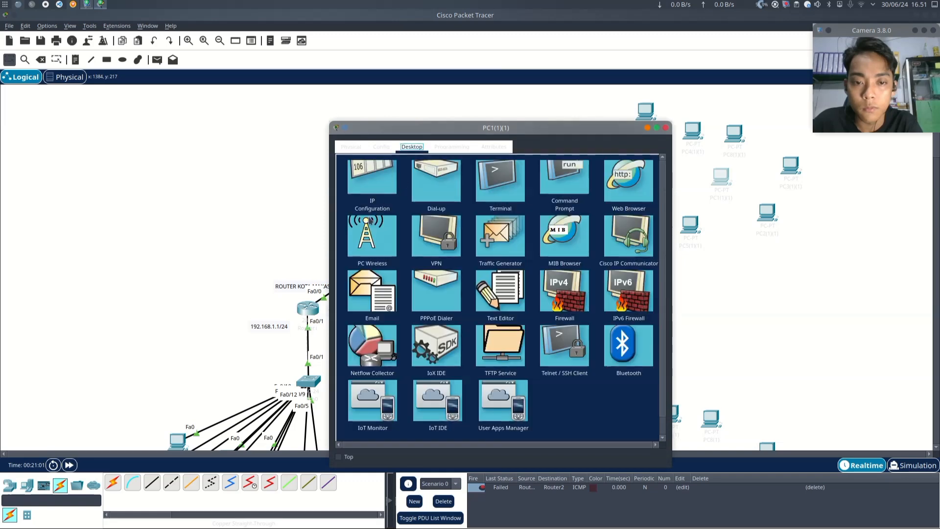
click(357, 205)
click(358, 208)
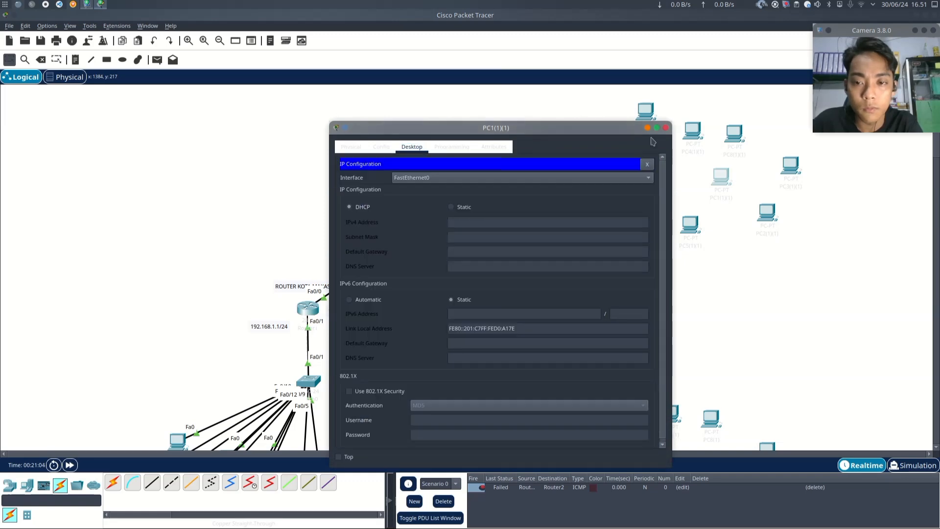
click(666, 128)
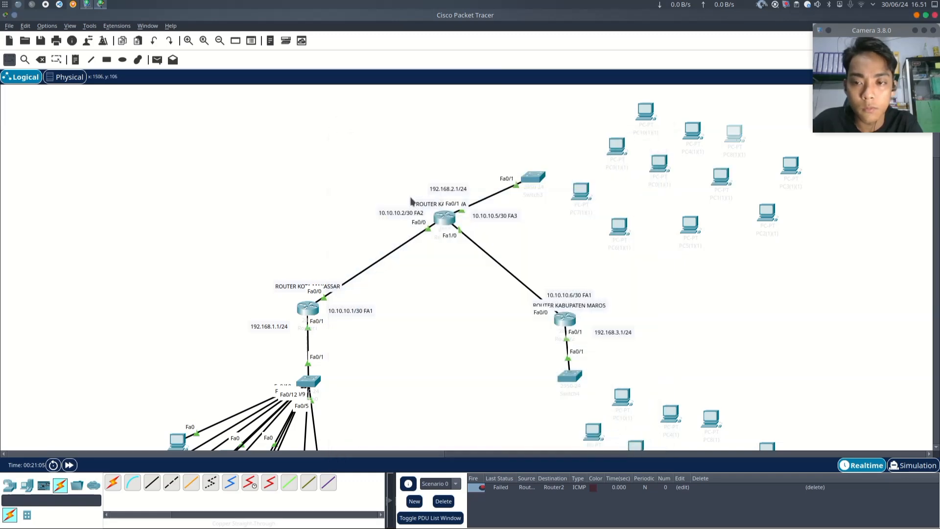
- Set PC8(1)(1)'s IP configuration to DHCP and close its window
click(690, 226)
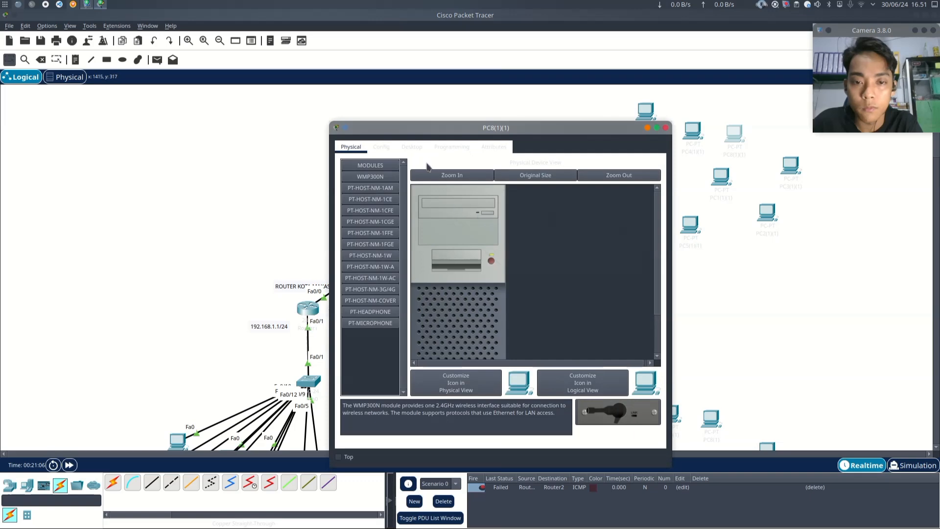
click(412, 147)
click(362, 207)
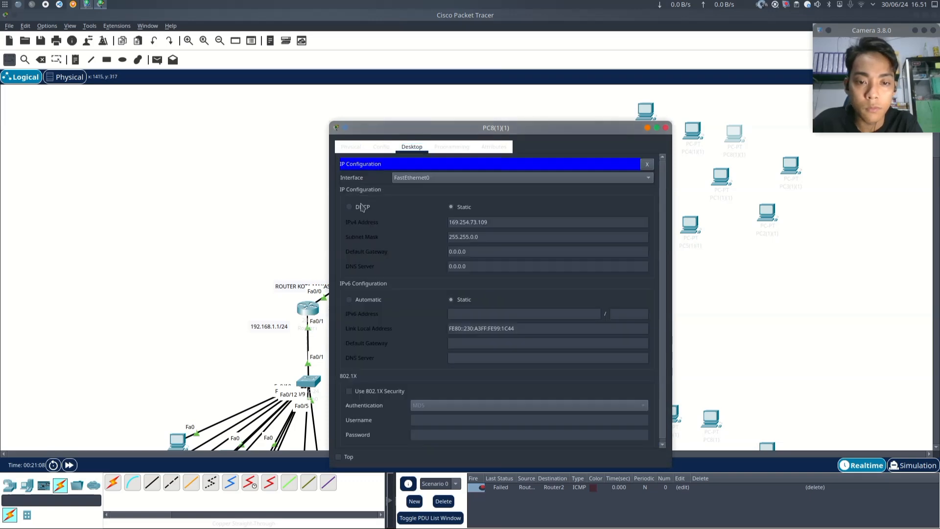
click(362, 207)
click(666, 128)
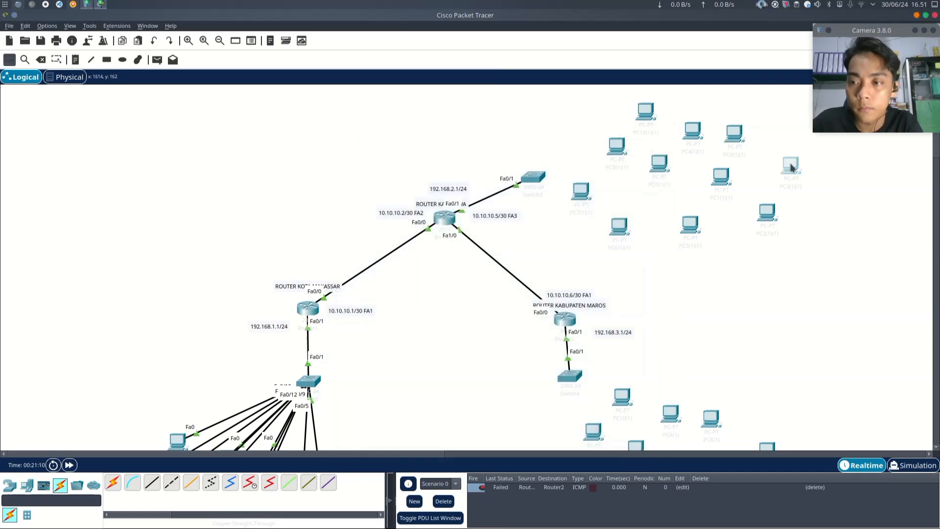
- Set PC3(1)(1)'s IP configuration to DHCP and close its window
click(790, 167)
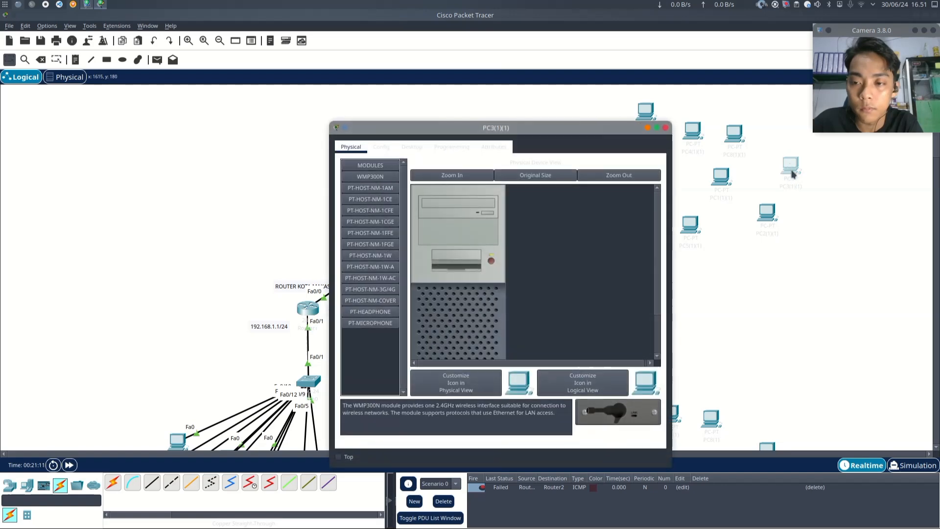
click(412, 147)
click(368, 201)
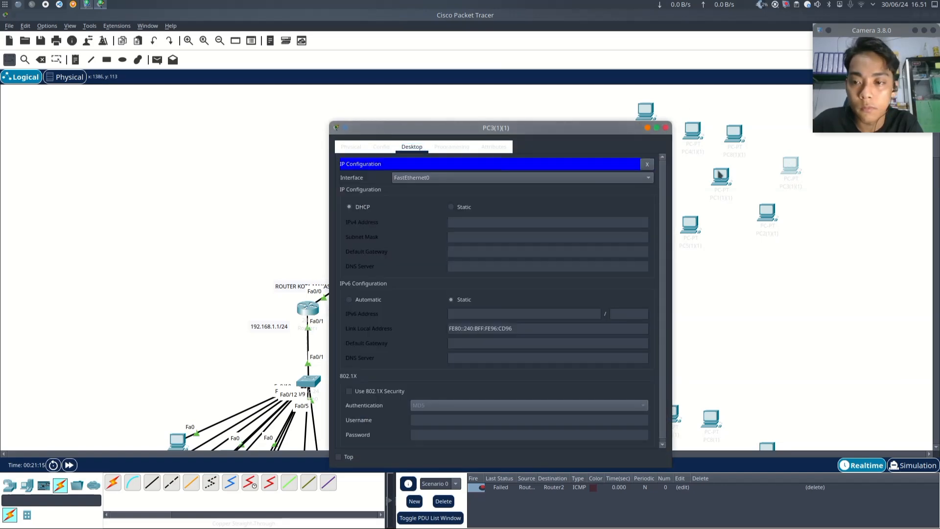
click(666, 128)
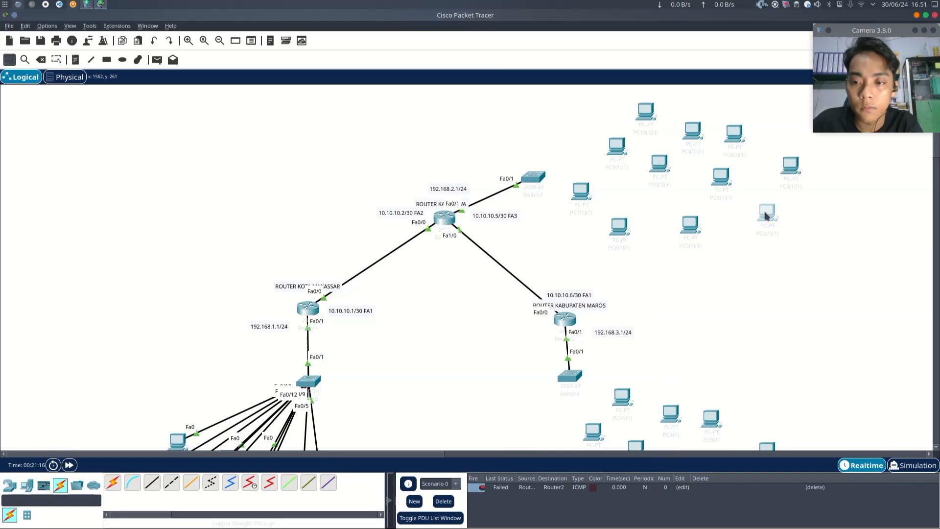
- Set PC2(1)(1)'s IP configuration to DHCP and close its window
click(765, 220)
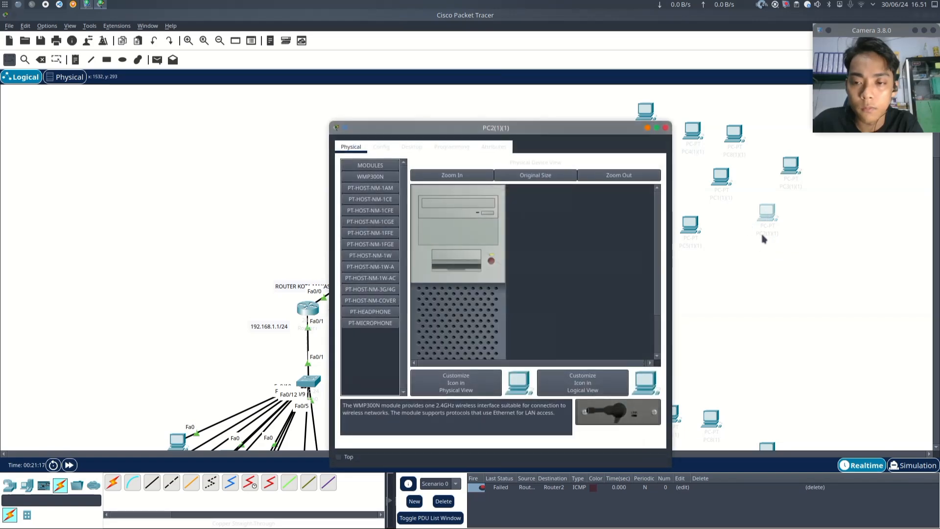
click(412, 148)
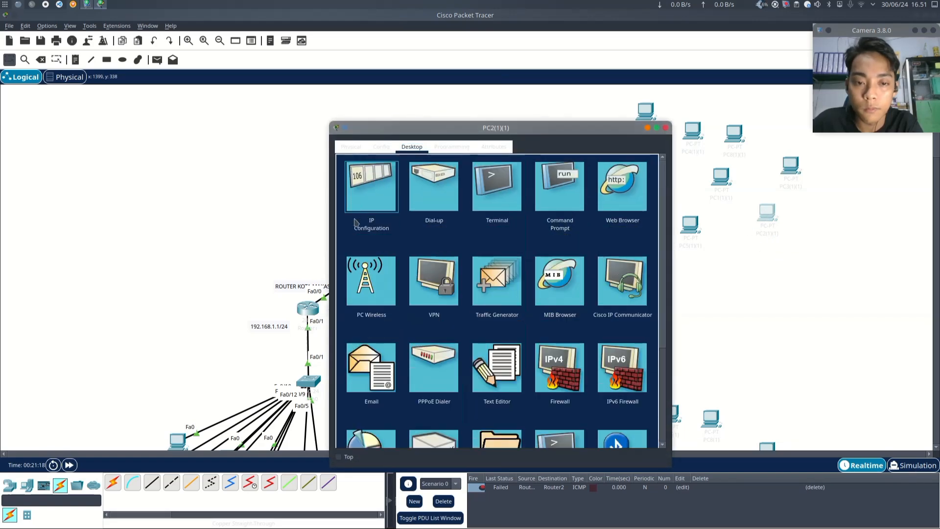
click(358, 207)
click(363, 207)
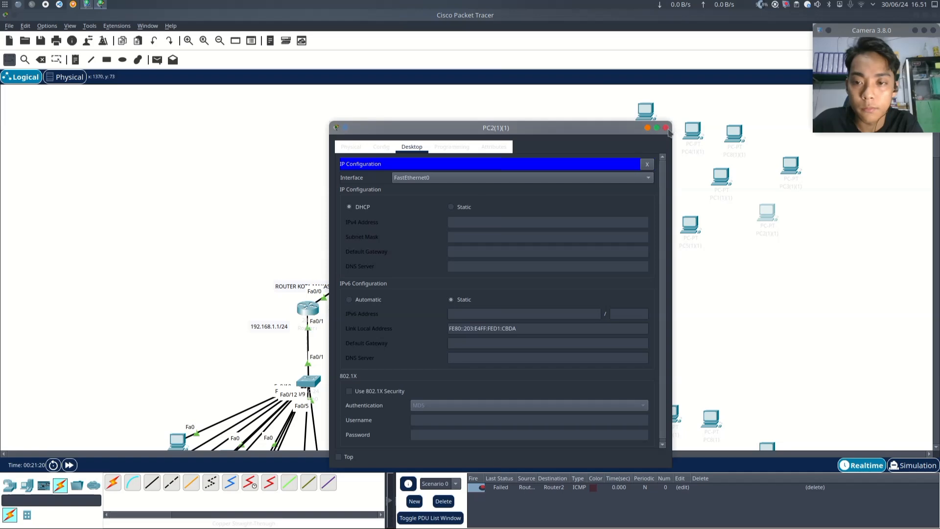
click(667, 128)
- Set PC10(1)'s IP configuration to DHCP and close its window
scroll(791, 271, down, 5)
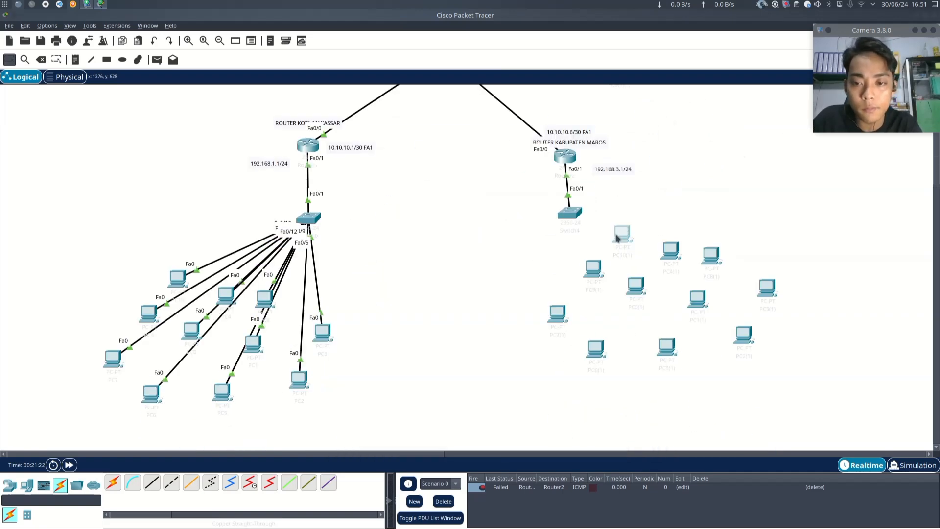
click(617, 238)
click(416, 148)
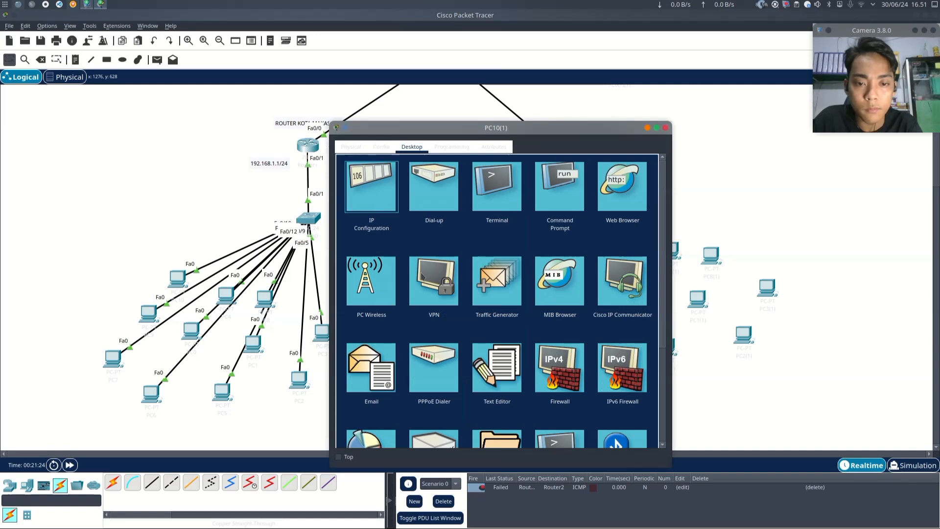
click(371, 193)
click(350, 206)
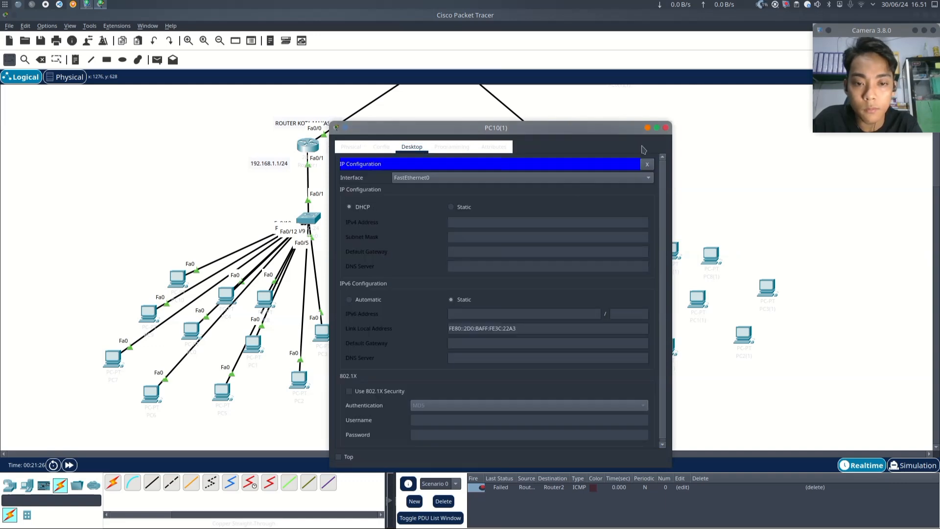
click(666, 128)
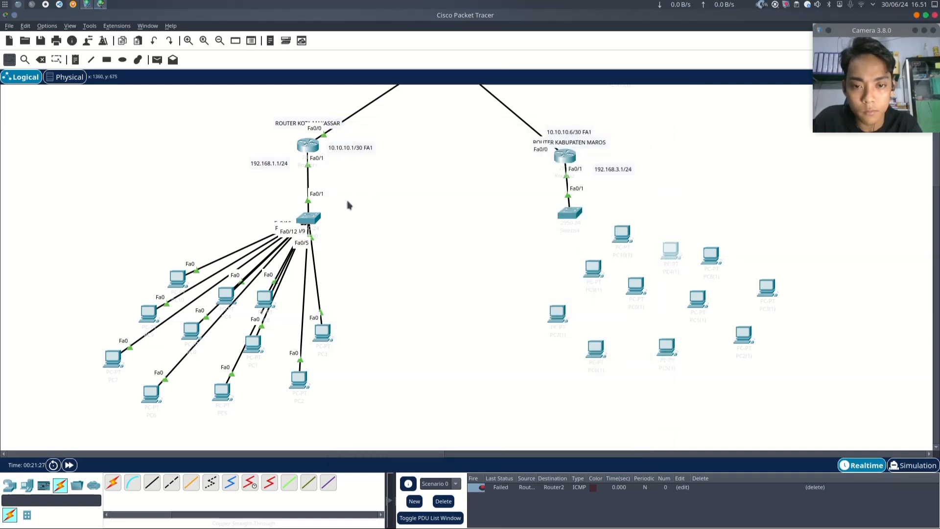
- Open PC4(1)'s IP configuration and close its window
click(671, 251)
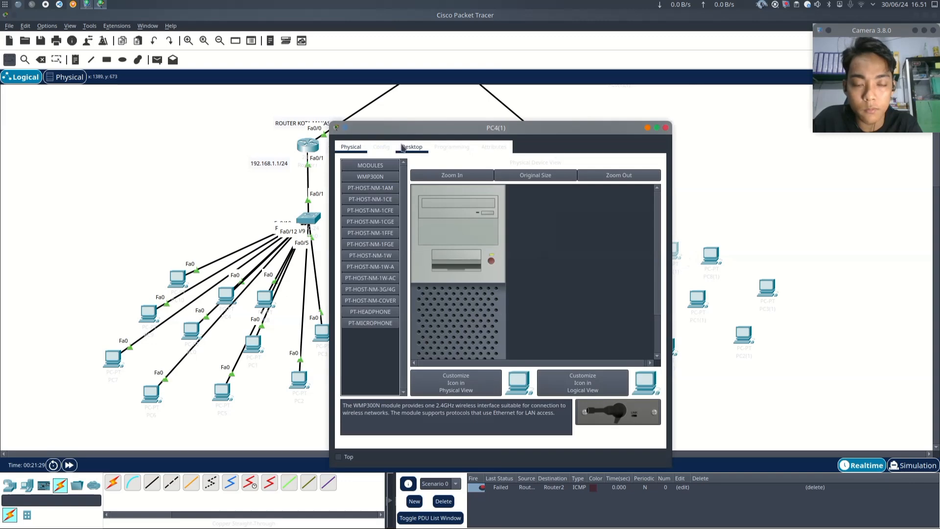
click(411, 147)
click(371, 200)
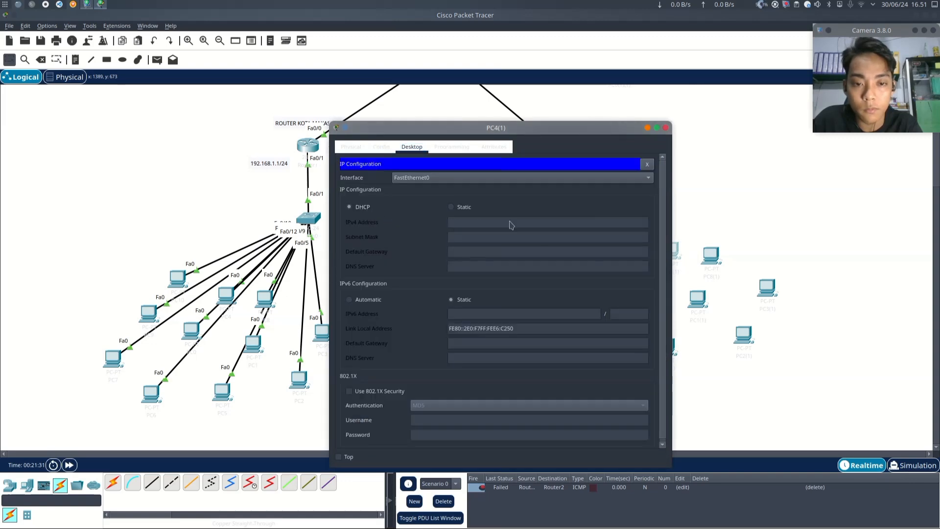
click(666, 127)
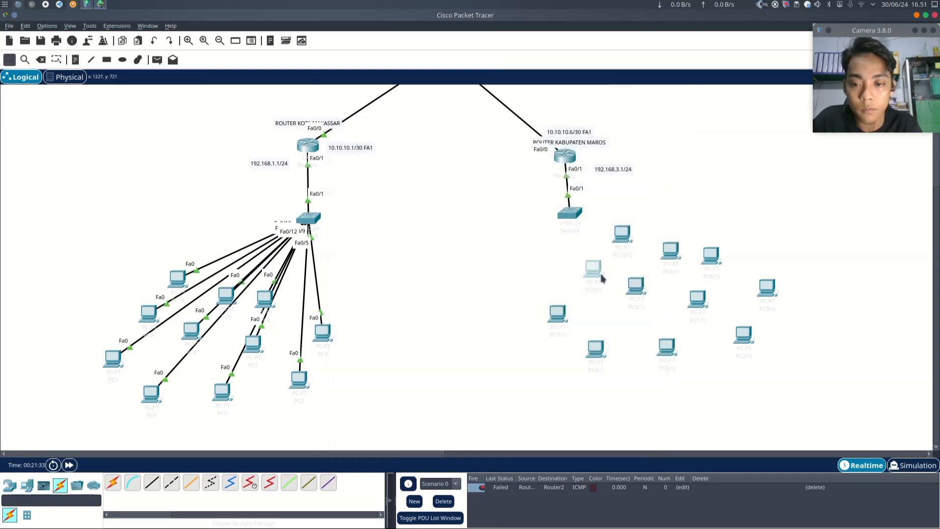
- Open PC9(1)'s IP configuration and close its window
click(585, 266)
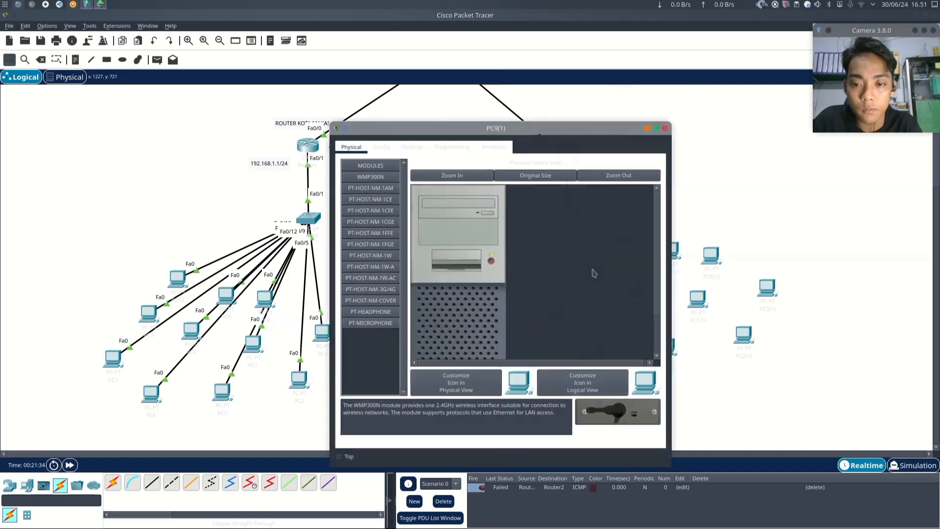
click(412, 147)
click(375, 193)
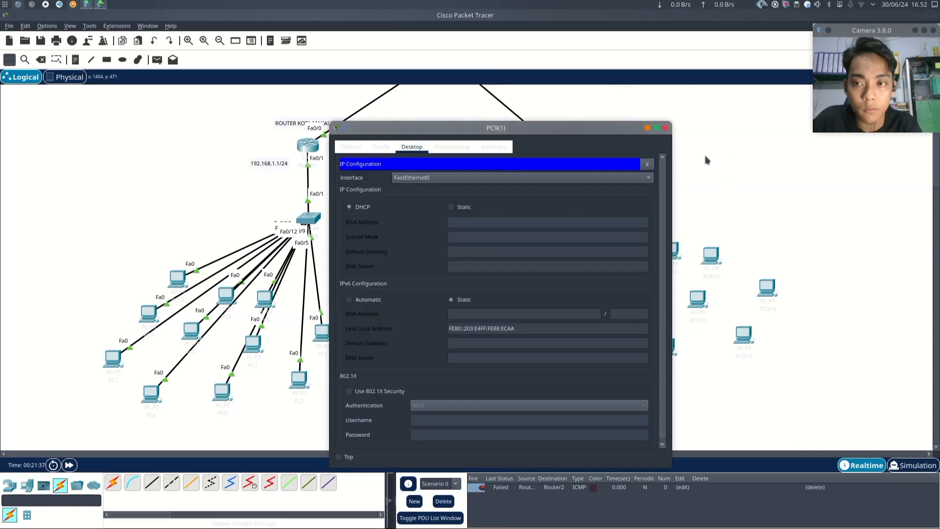
click(666, 128)
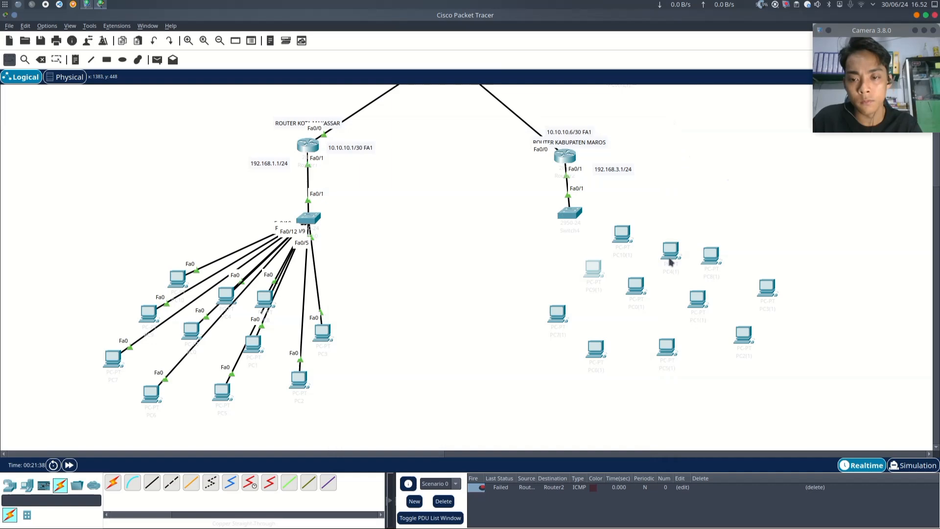
- Set PC0(1)'s IP configuration to DHCP and close its window
click(638, 288)
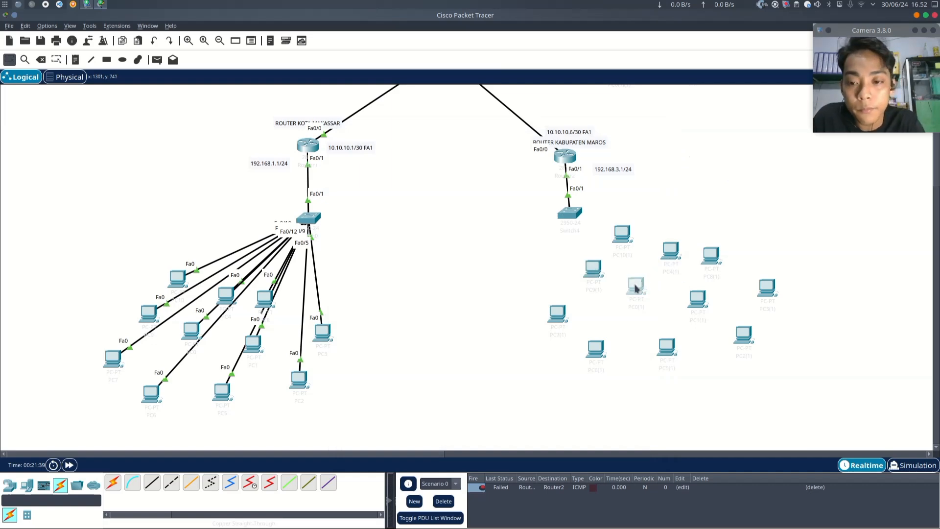
click(412, 147)
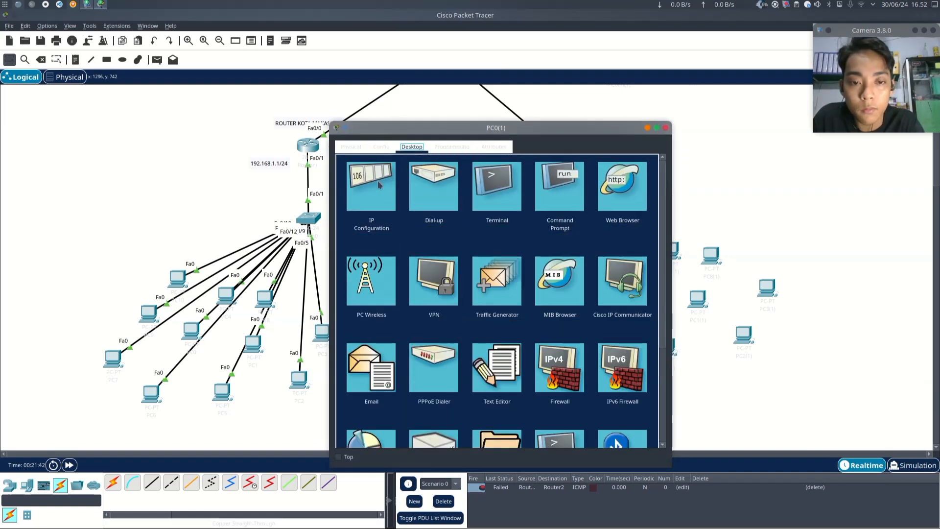
click(379, 185)
click(369, 209)
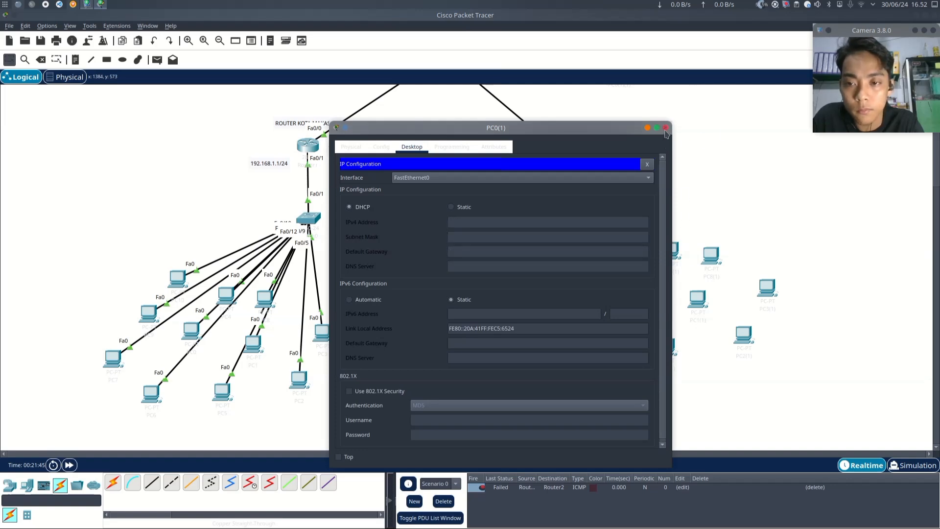
click(665, 129)
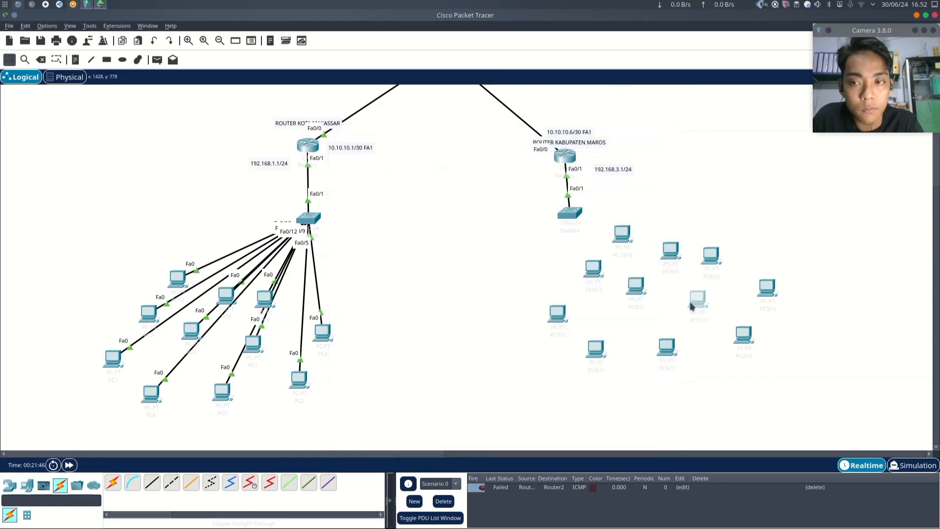
- Open PC1(1)'s IP configuration and close its window
click(691, 306)
click(412, 146)
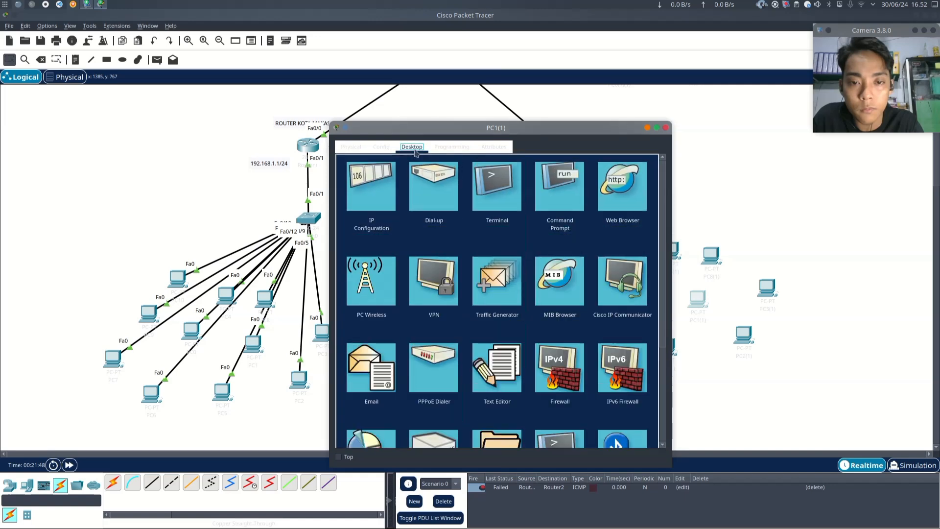
click(374, 217)
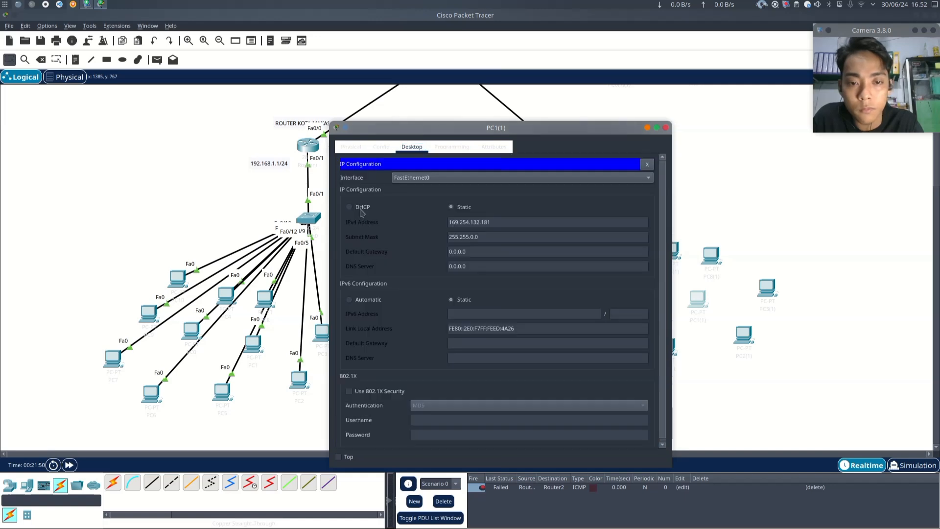
click(666, 128)
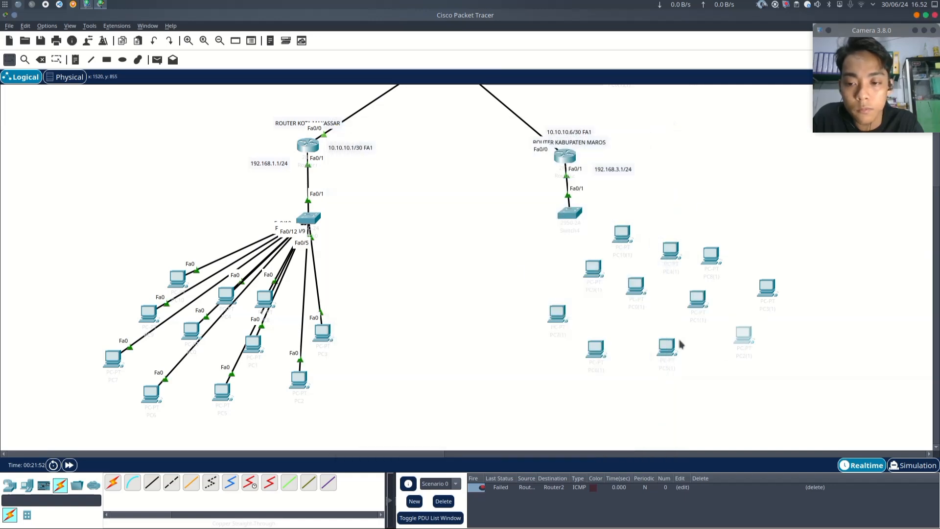
- Open PC2(1)'s IP configuration and close its window
click(748, 338)
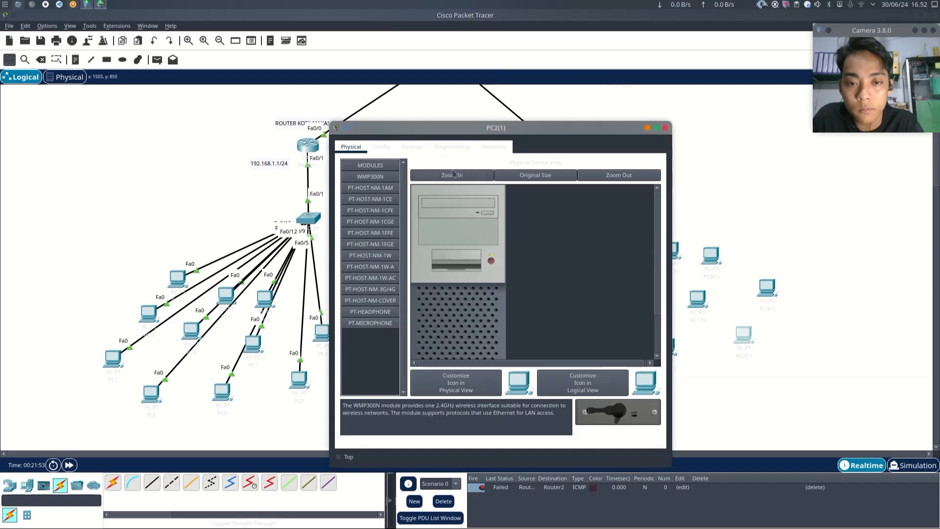
click(413, 147)
click(370, 192)
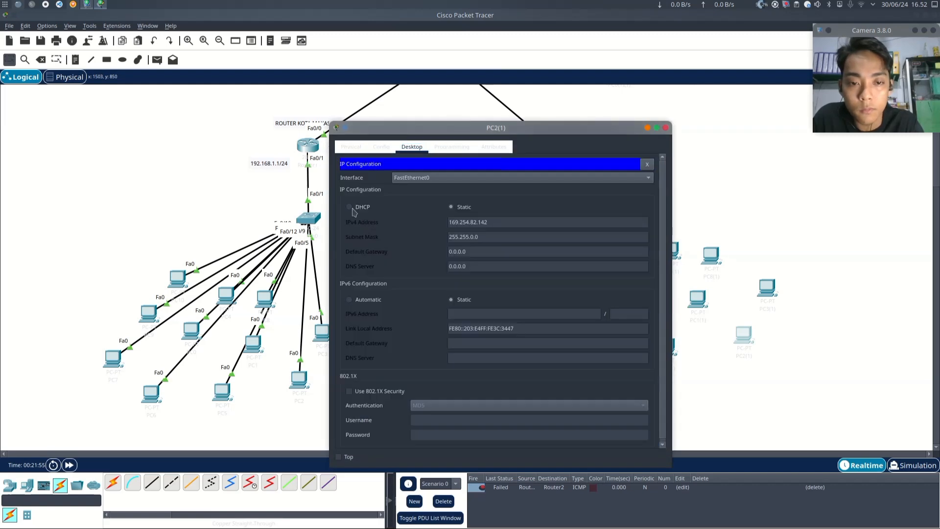
click(665, 127)
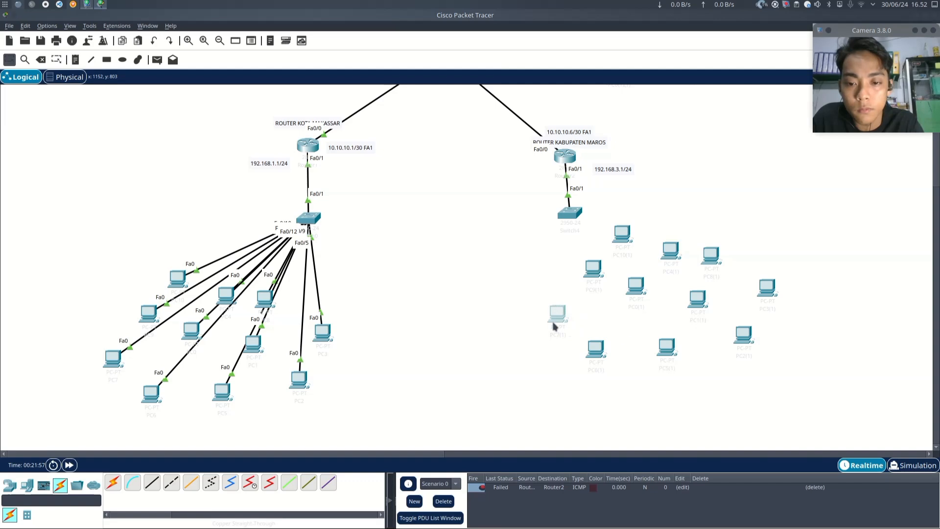
- Open PC7(1)'s IP configuration and close its window
click(555, 326)
click(412, 147)
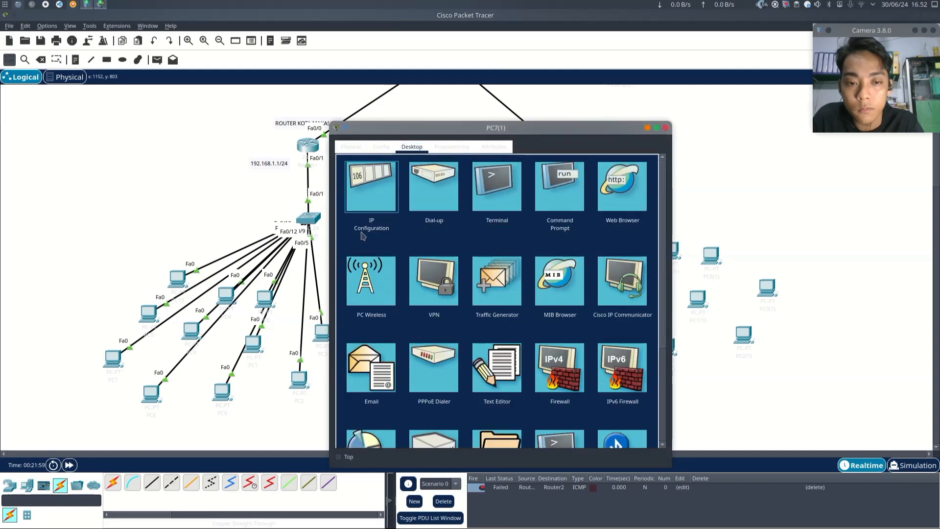
click(353, 211)
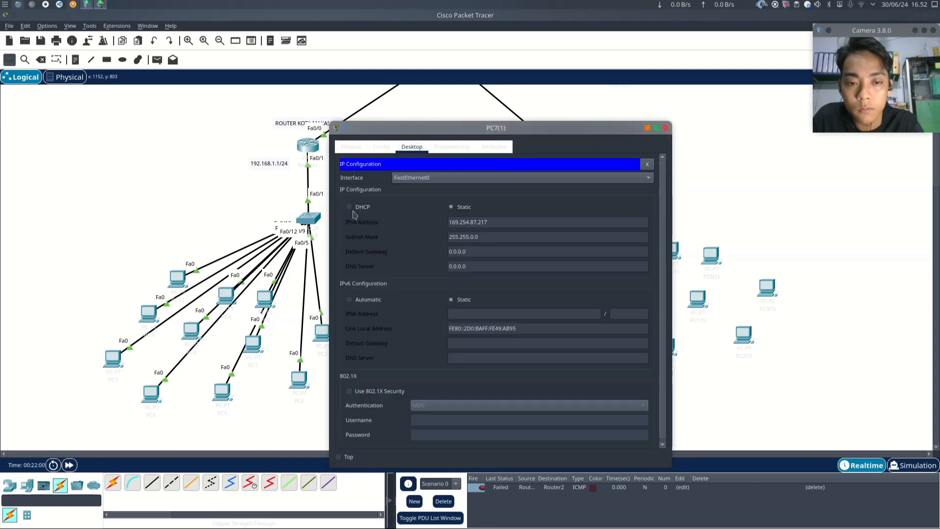
click(666, 128)
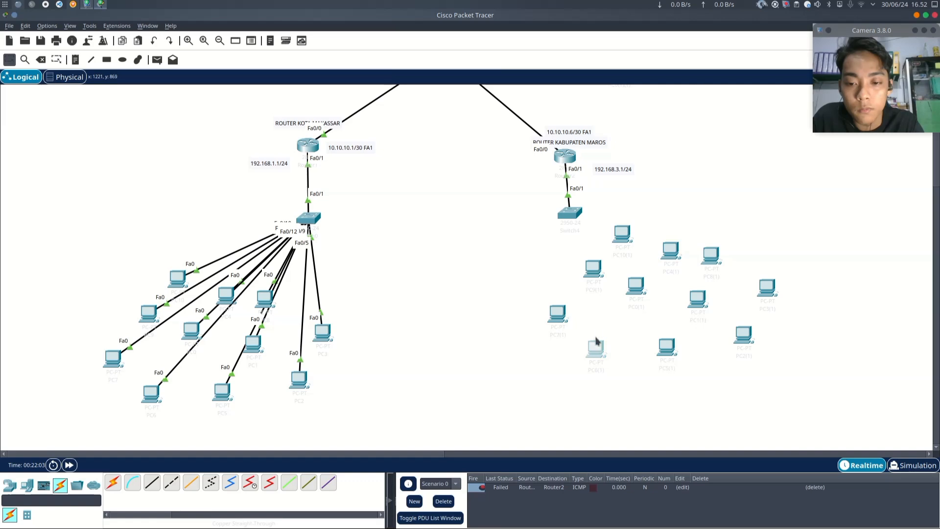
- Open PC6(1)'s IP configuration and close its window
click(598, 354)
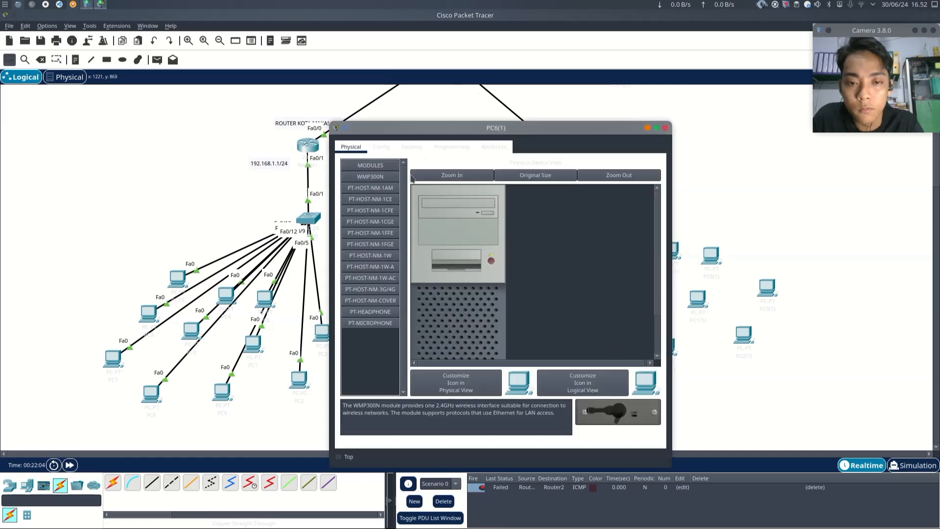
click(412, 147)
click(365, 196)
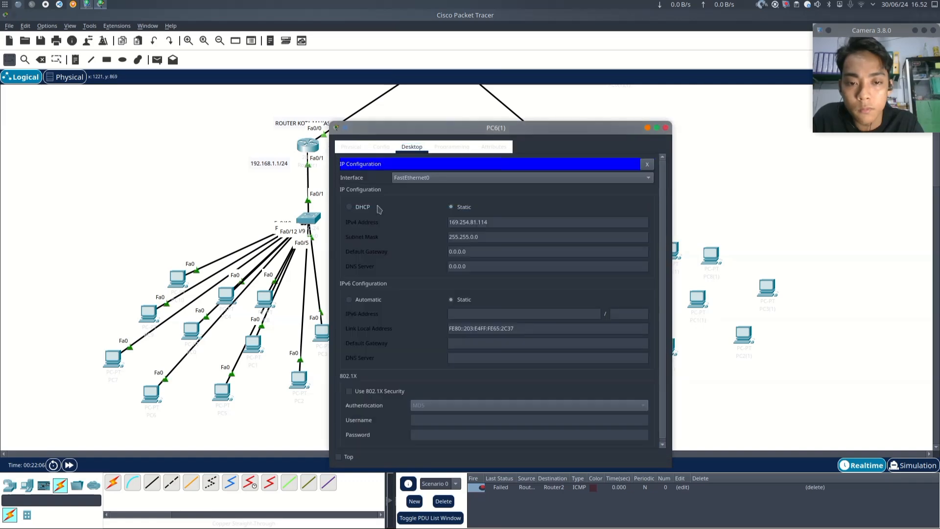
click(666, 127)
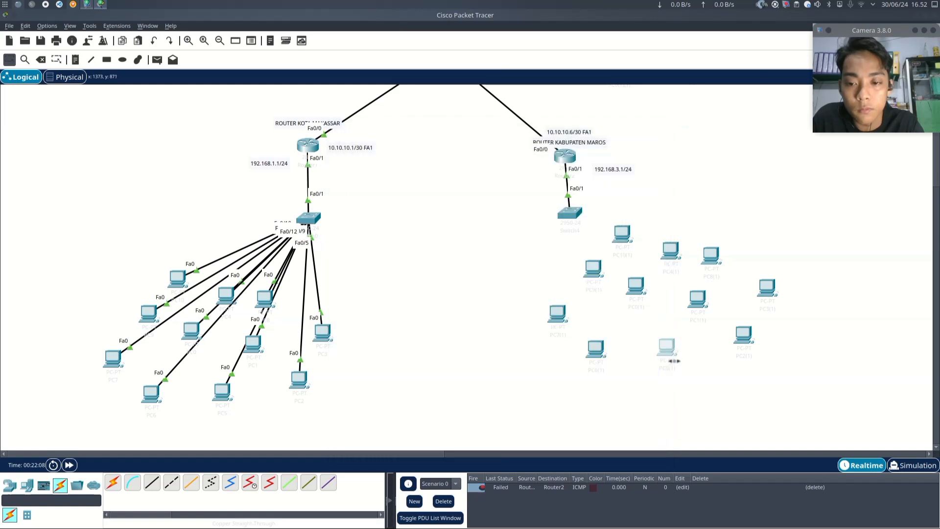
- Set PC5(1)'s IP configuration to DHCP and close its window
click(673, 361)
click(412, 147)
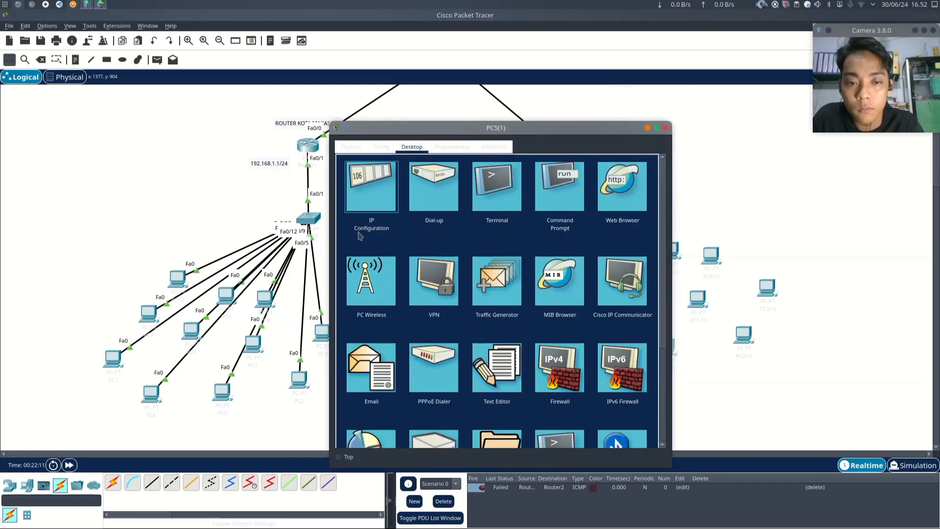
click(352, 208)
click(350, 208)
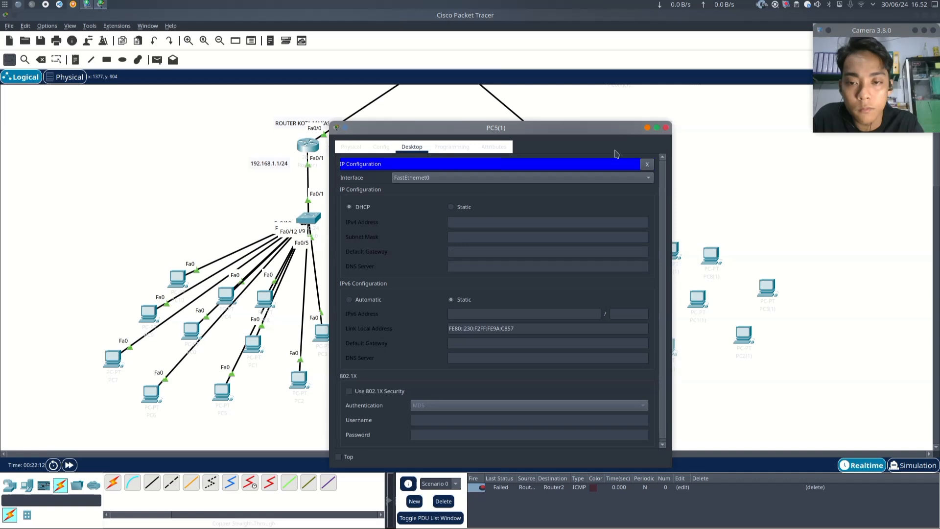
click(666, 128)
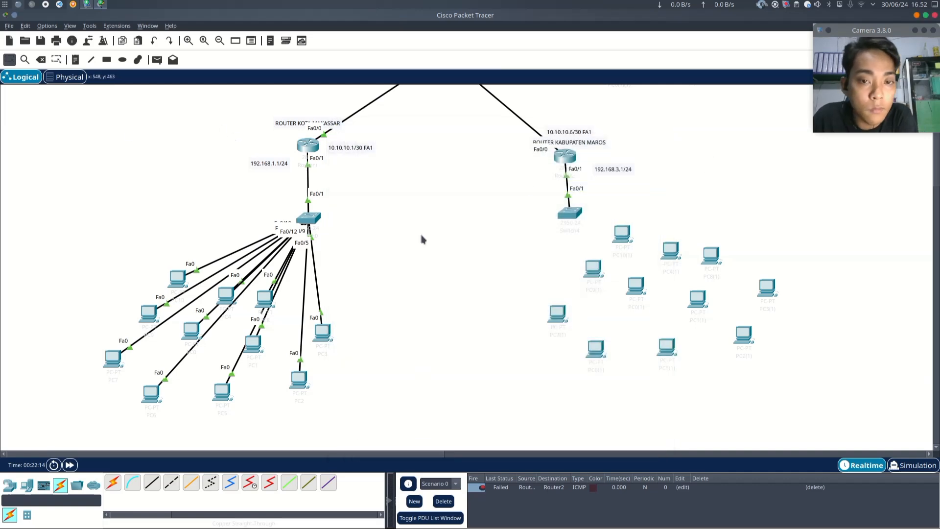
- Connect the uppermost PC's FastEthernet0 to the 192.168.2.1 LAN switch's Fa0/2 with a copper straight-through cable
scroll(560, 215, up, 3)
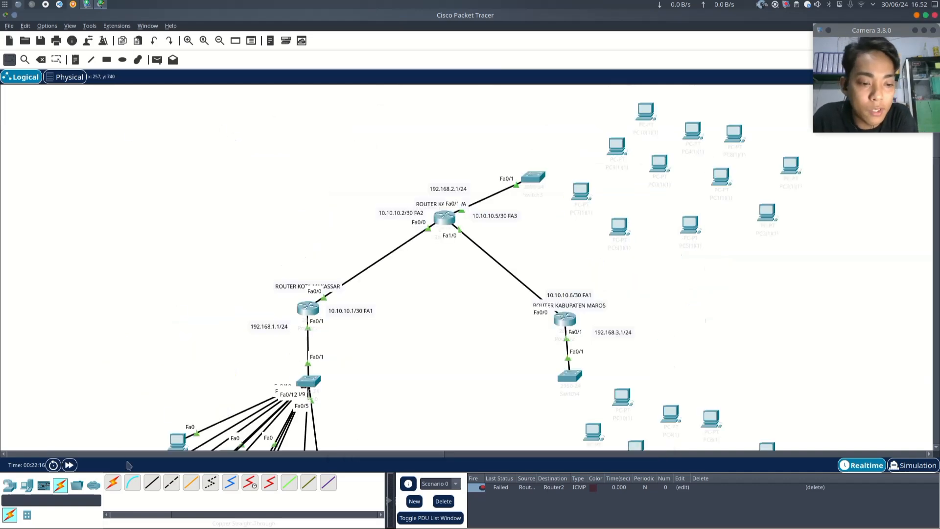
click(151, 486)
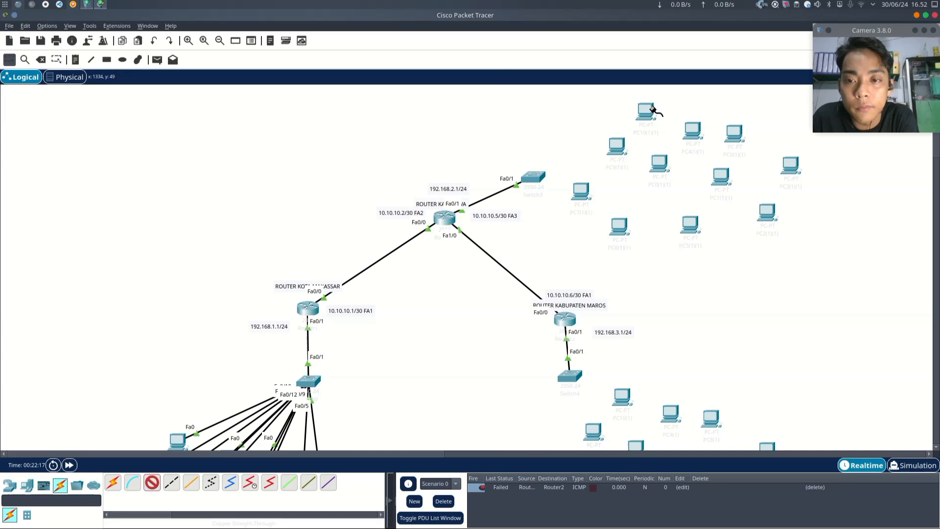
click(653, 110)
click(668, 144)
click(531, 177)
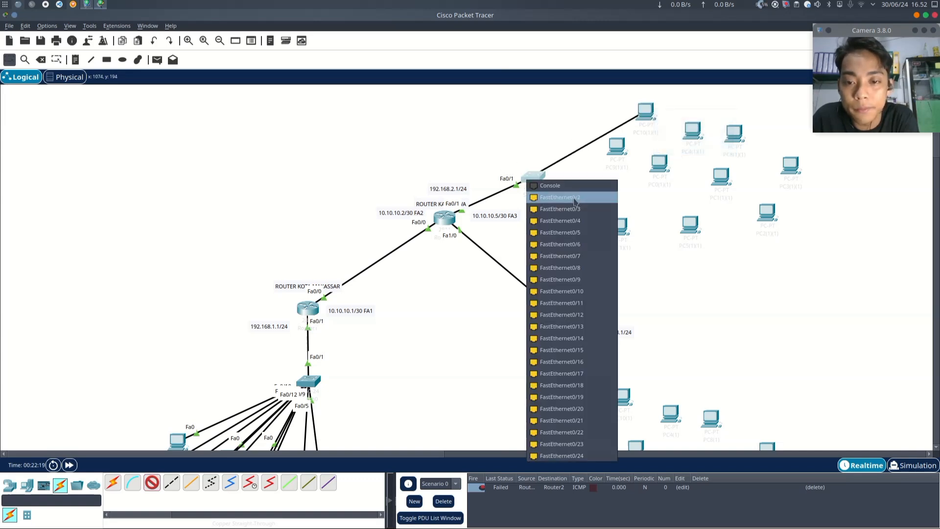
click(563, 198)
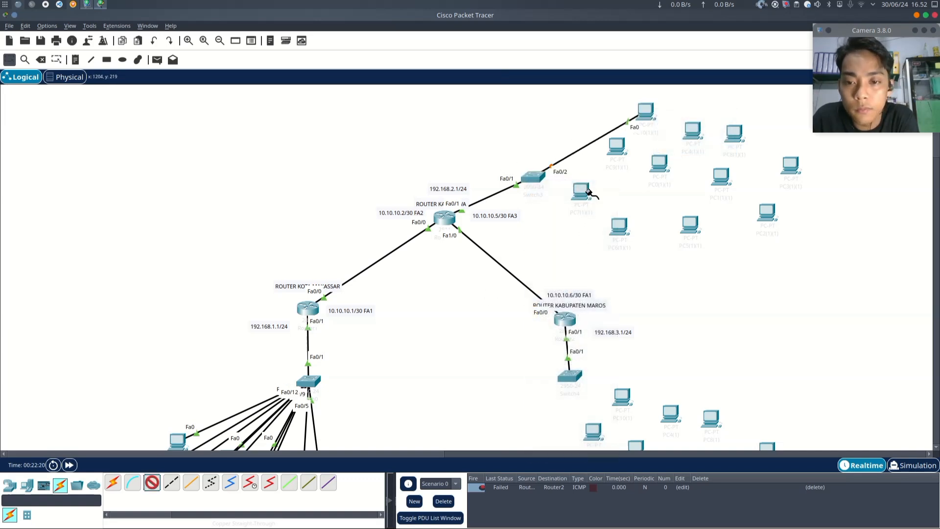
- Cable the PC right beside that switch from its FastEthernet0 to switch port Fa0/3
click(589, 191)
click(610, 229)
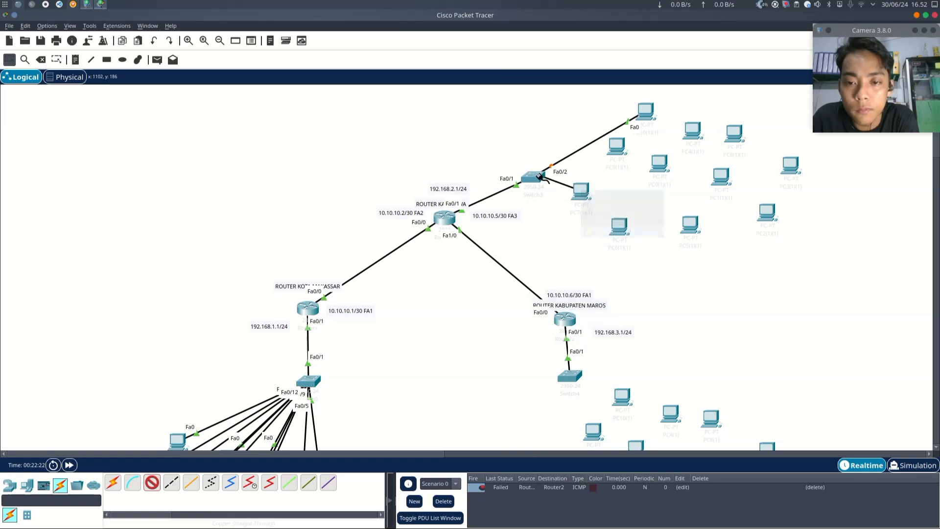
click(539, 177)
click(563, 207)
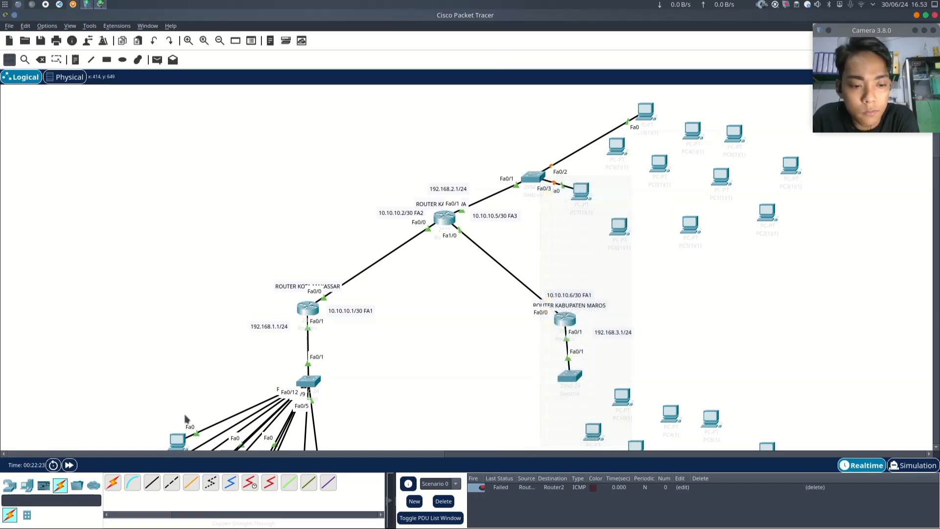
- Connect the PC just below the uppermost one to the switch's FastEthernet0/4 with a straight-through cable
click(151, 482)
click(618, 142)
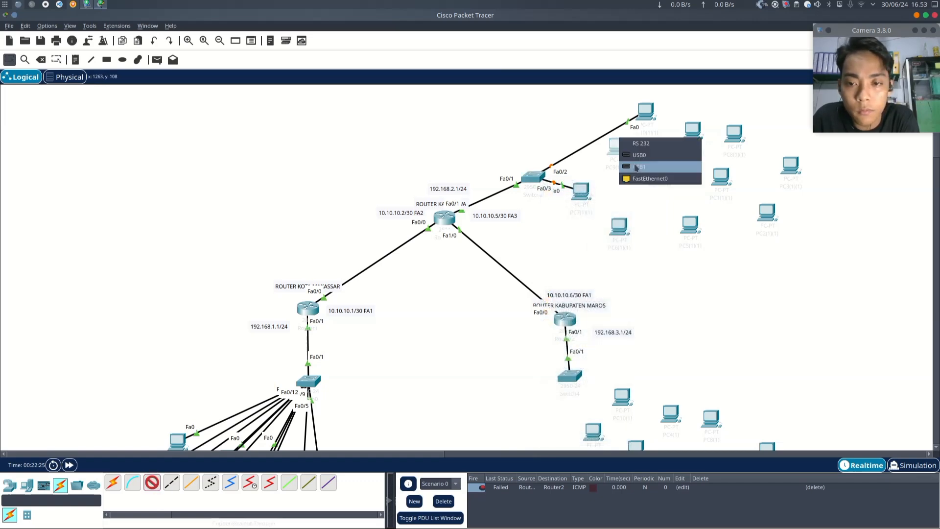
click(635, 179)
click(534, 176)
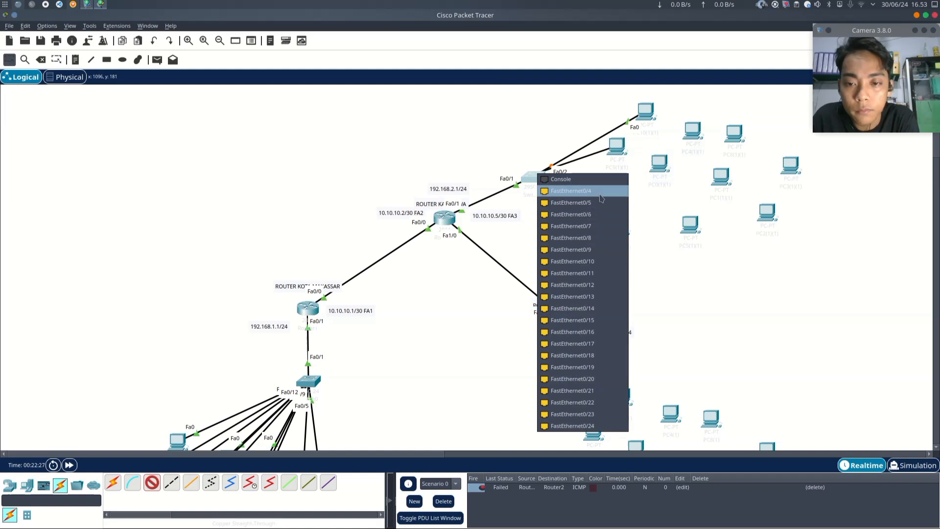
click(571, 190)
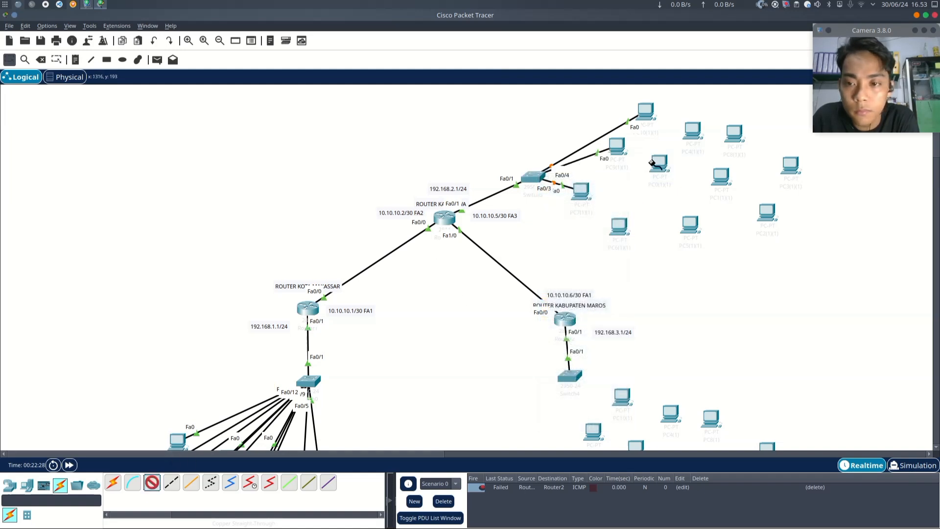
- Cable the PC to the right of the uppermost one to the switch's FastEthernet0/5
click(689, 133)
click(713, 171)
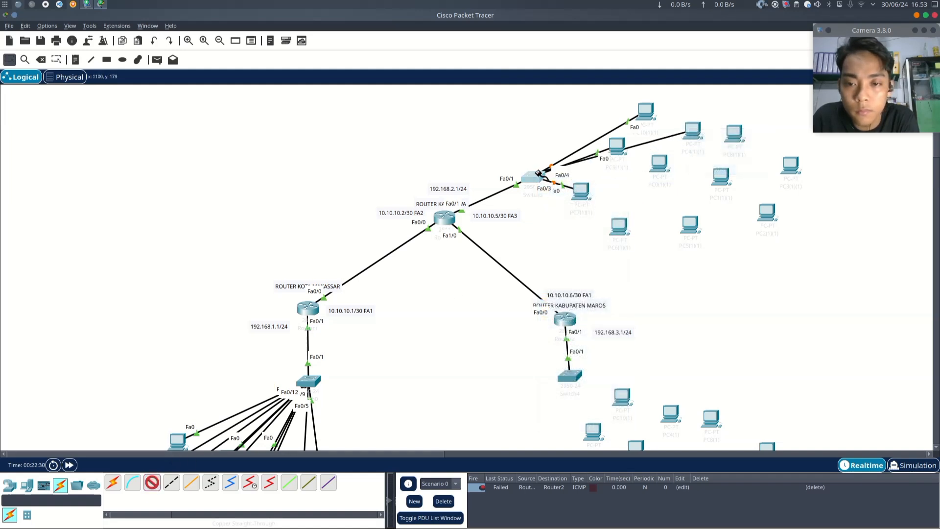
click(535, 176)
click(570, 190)
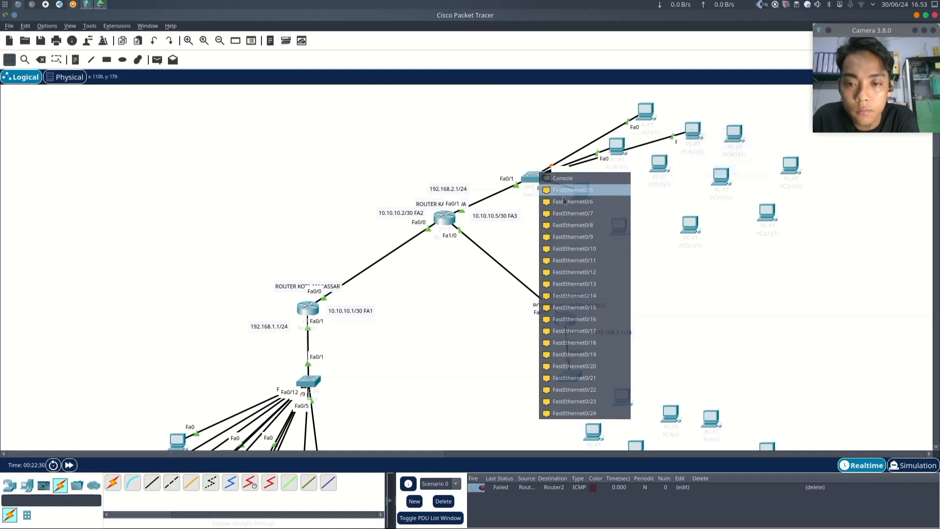
- Connect the PC in the middle of the group to the switch's FastEthernet0/6 with a straight-through cable
click(149, 485)
click(659, 164)
click(691, 208)
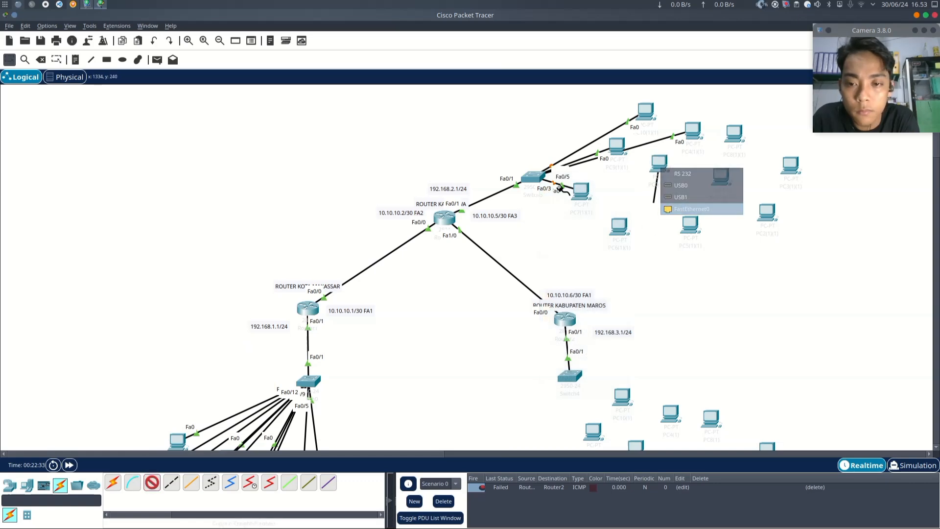
click(533, 176)
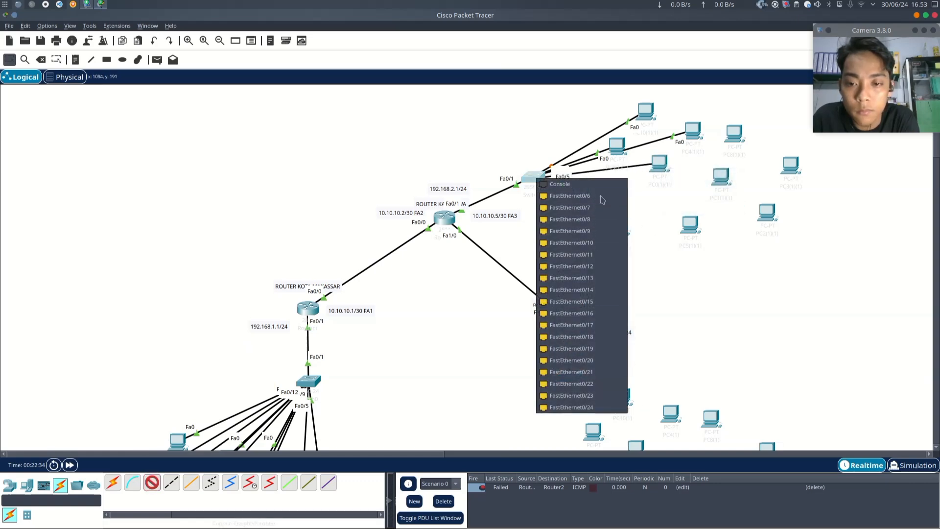
click(602, 199)
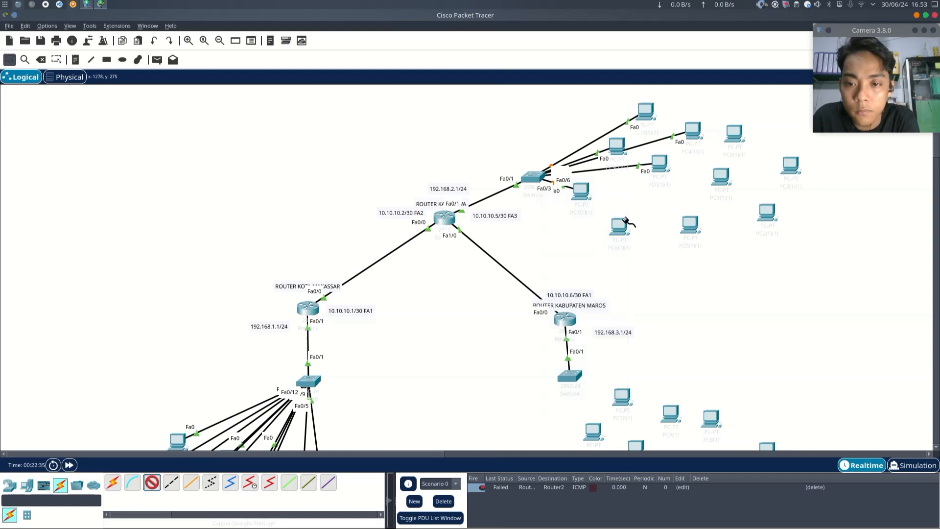
- Cable the lower-left PC of the group to the switch's FastEthernet0/7
click(626, 221)
click(649, 269)
click(533, 177)
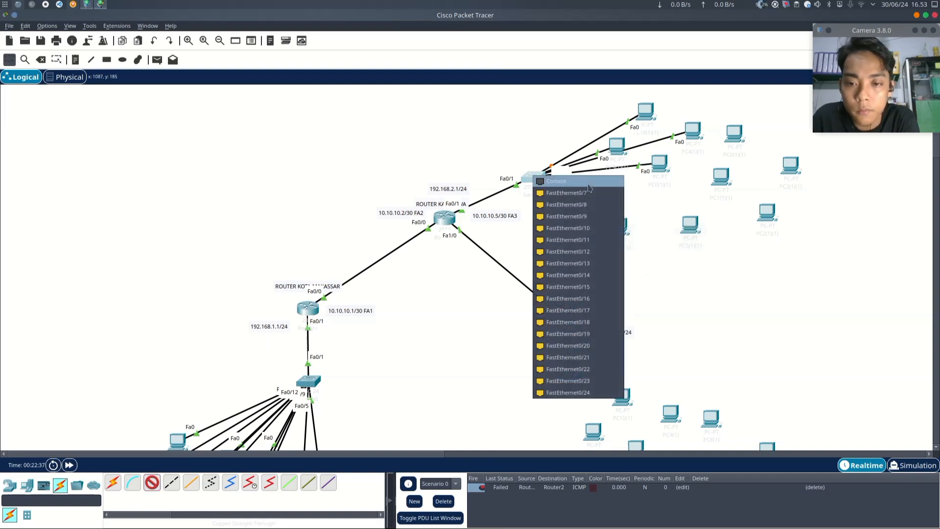
click(587, 193)
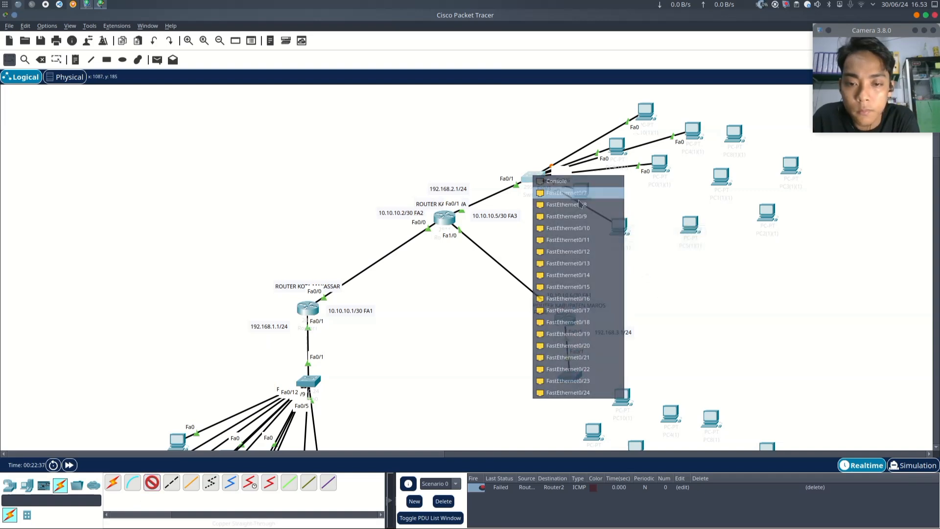
- Cable the lower-middle PC of the group to the switch's FastEthernet0/8
click(689, 228)
click(714, 271)
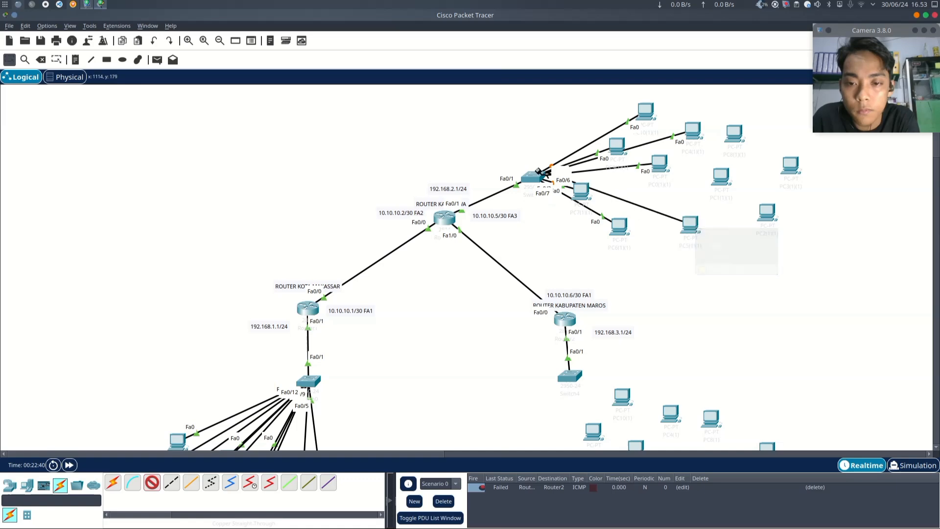
click(538, 174)
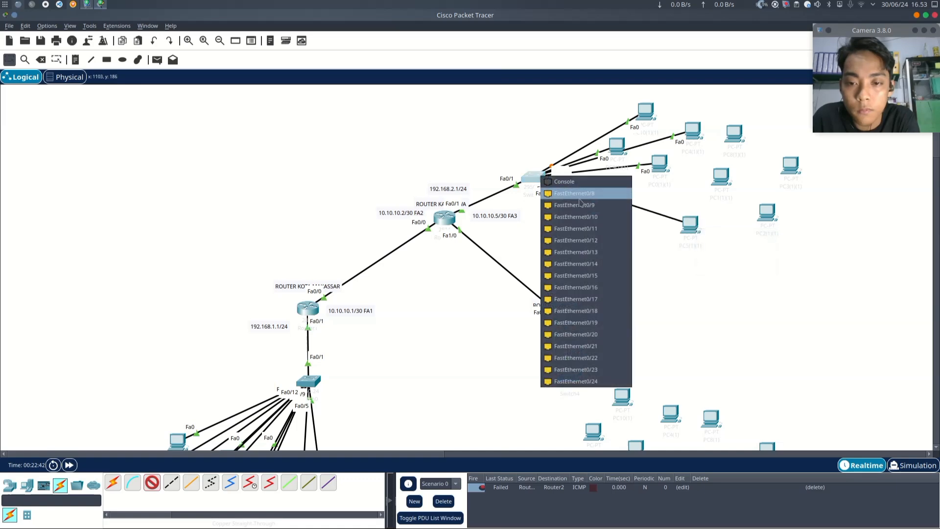
click(580, 197)
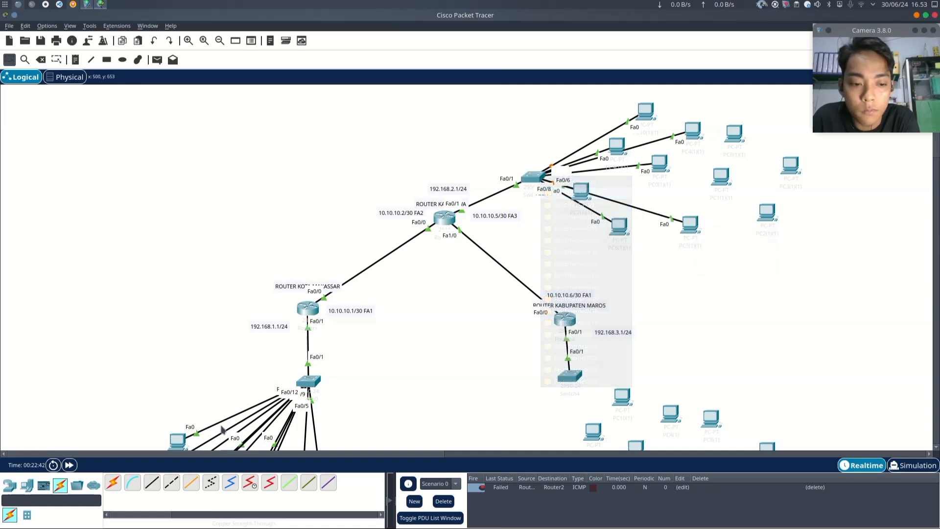
- Cable the PC in the group's right-middle to the switch's FastEthernet0/9
click(722, 181)
click(755, 220)
click(539, 177)
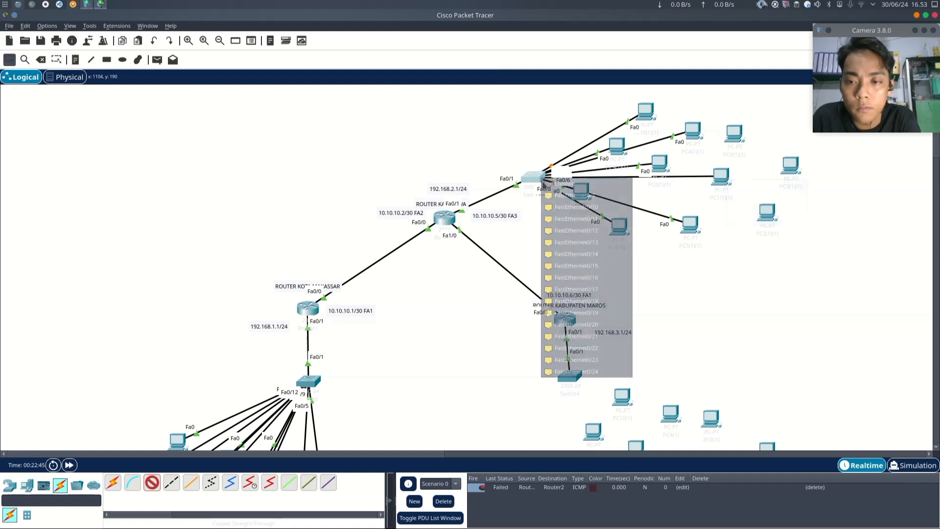
click(571, 196)
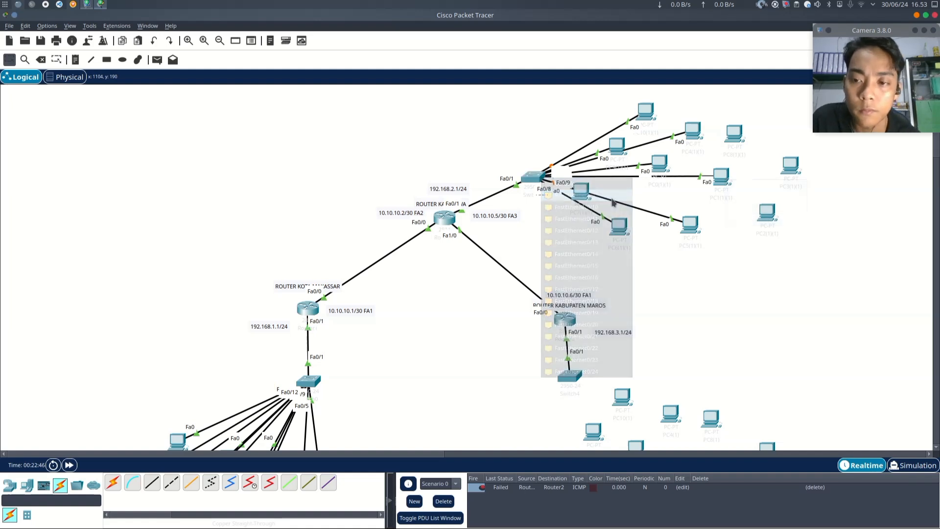
- Connect the upper-right PC of the group to the switch's FastEthernet0/10 with a straight-through cable
click(155, 483)
click(737, 133)
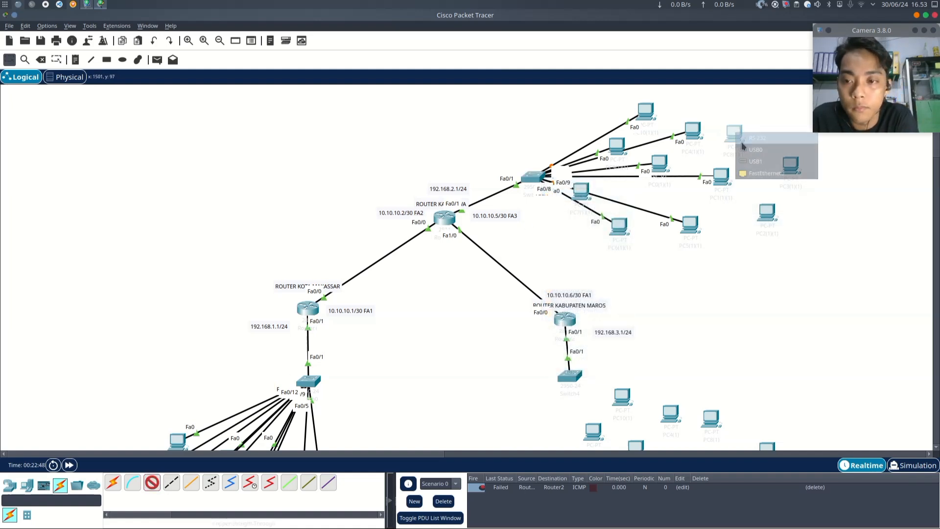
click(766, 173)
click(533, 178)
click(570, 192)
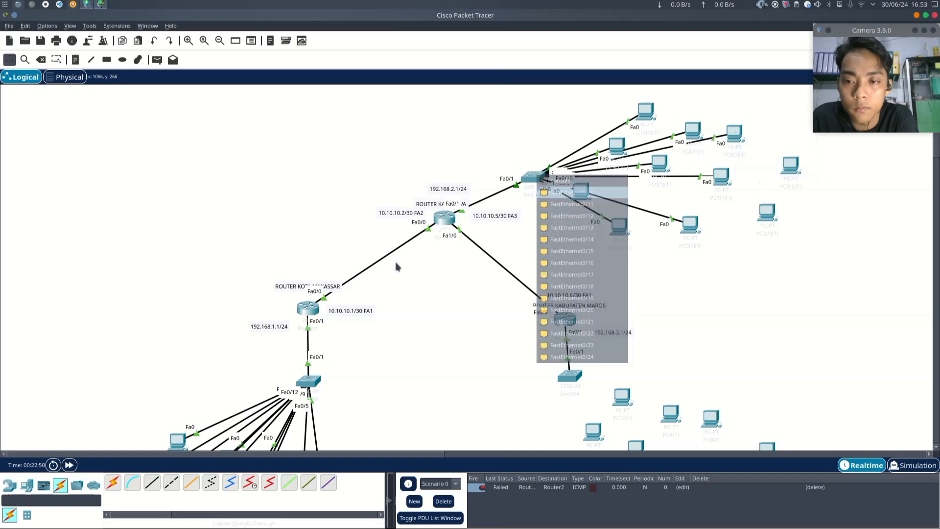
- Connect the far-right PC of the group to the switch's FastEthernet0/11 with a straight-through cable
click(151, 483)
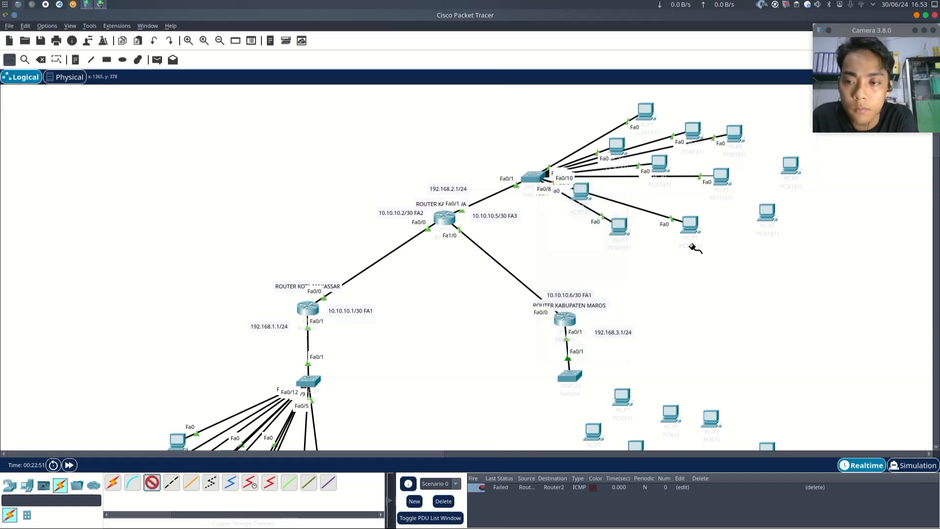
click(789, 166)
click(816, 213)
click(532, 177)
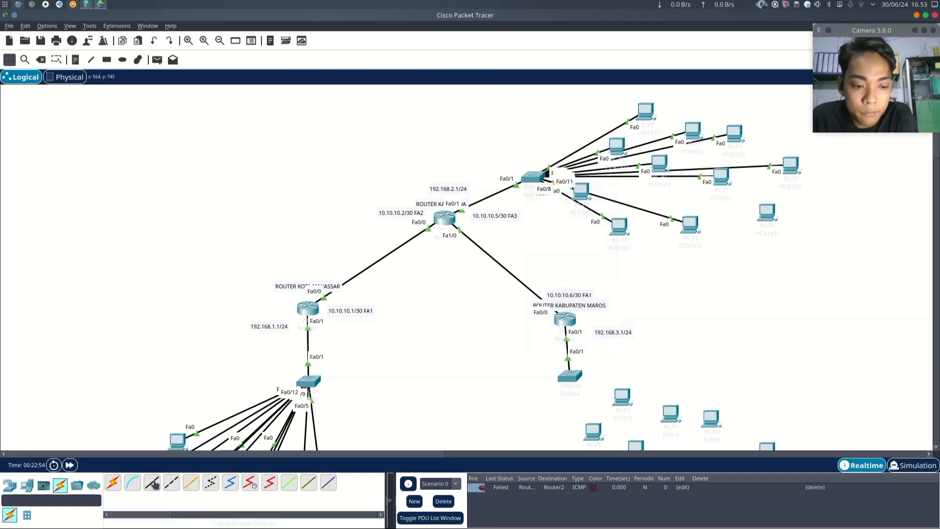
- Connect the lower-right PC of the group to the switch's FastEthernet0/12 with a straight-through cable
click(151, 483)
click(767, 211)
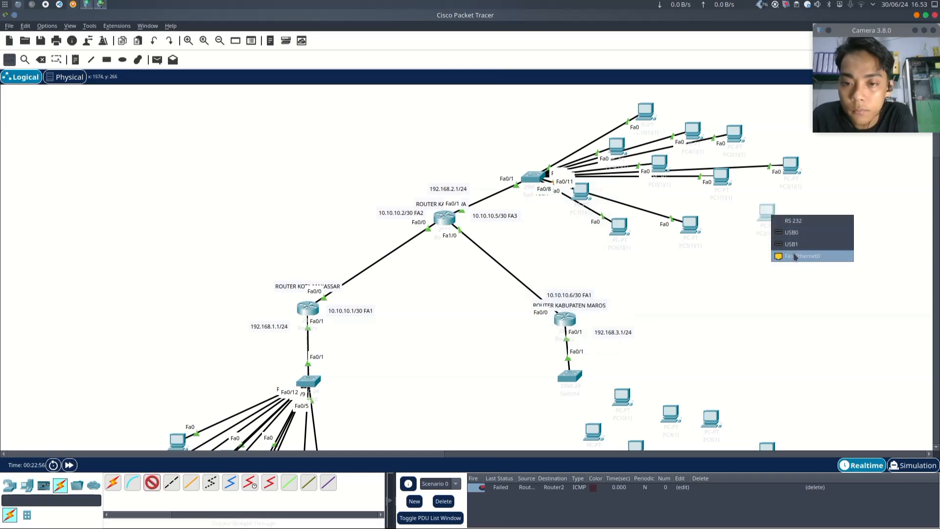
click(794, 257)
click(535, 176)
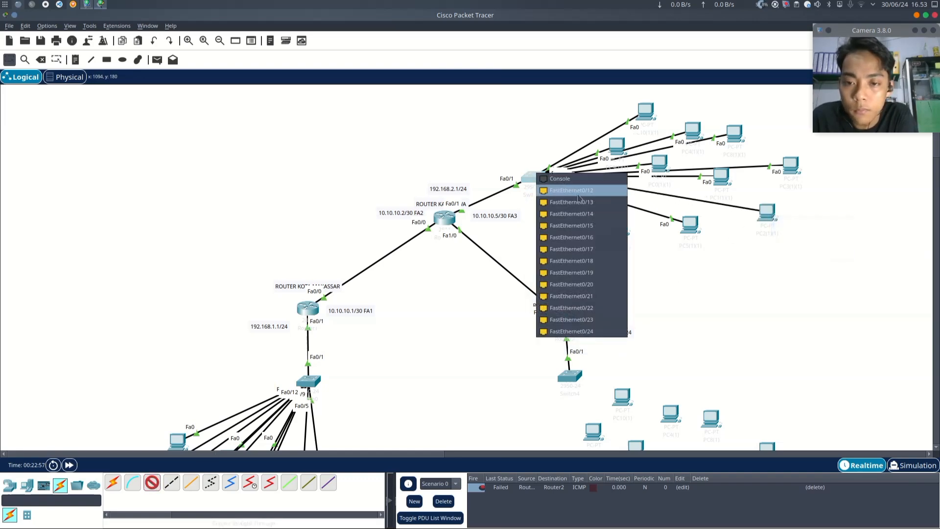
click(577, 194)
- Cable the leftmost PC of the Kabupaten Maros LAN to its switch's FastEthernet0/2 with a straight-through cable
scroll(440, 333, down, 3)
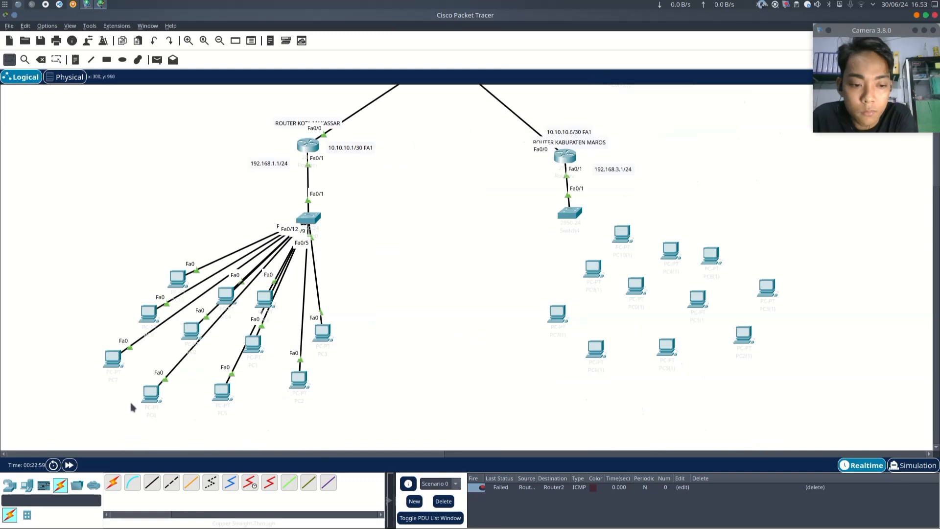
click(152, 483)
click(556, 321)
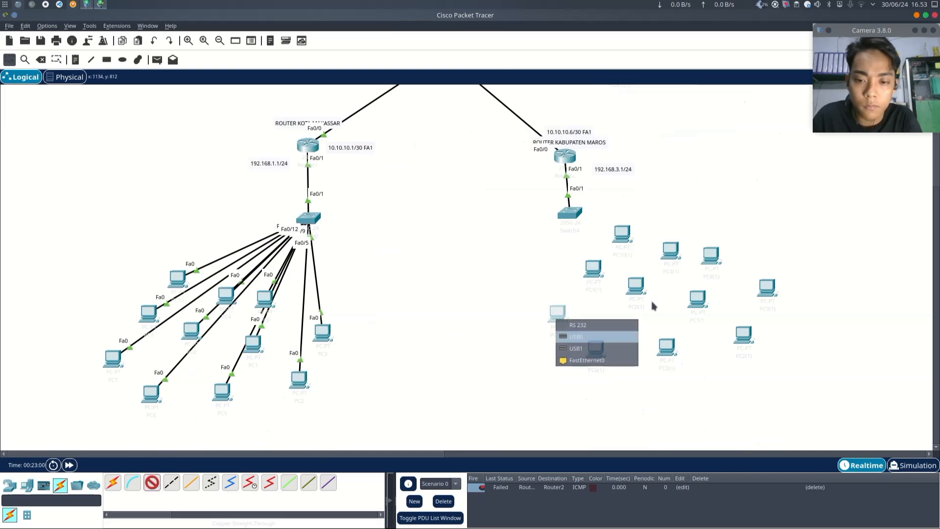
click(587, 360)
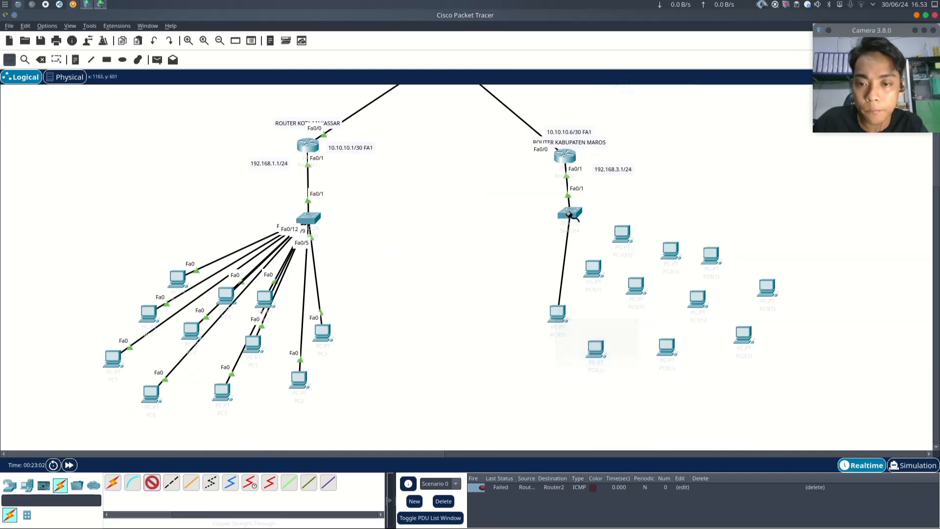
click(569, 213)
click(602, 230)
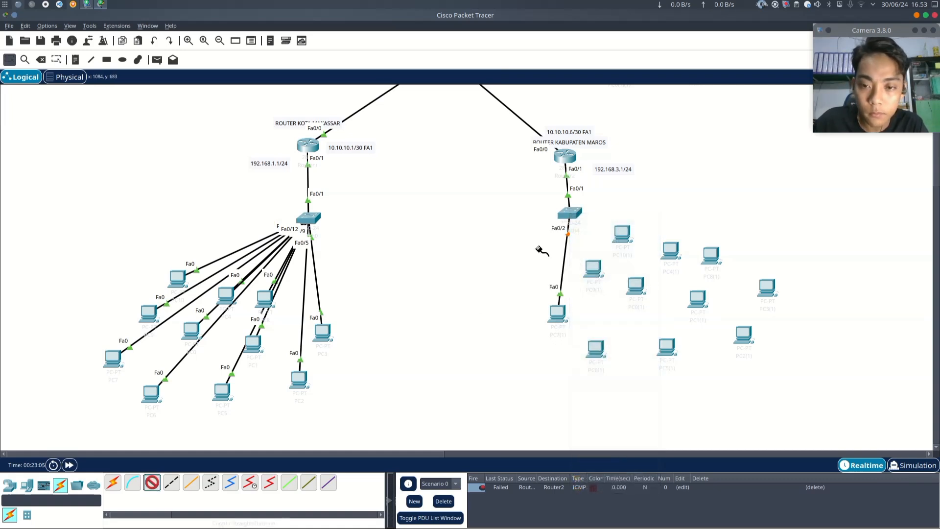
- Connect the Maros switch's FastEthernet0/3 to the nearby PC just below and right of it
click(570, 212)
click(629, 223)
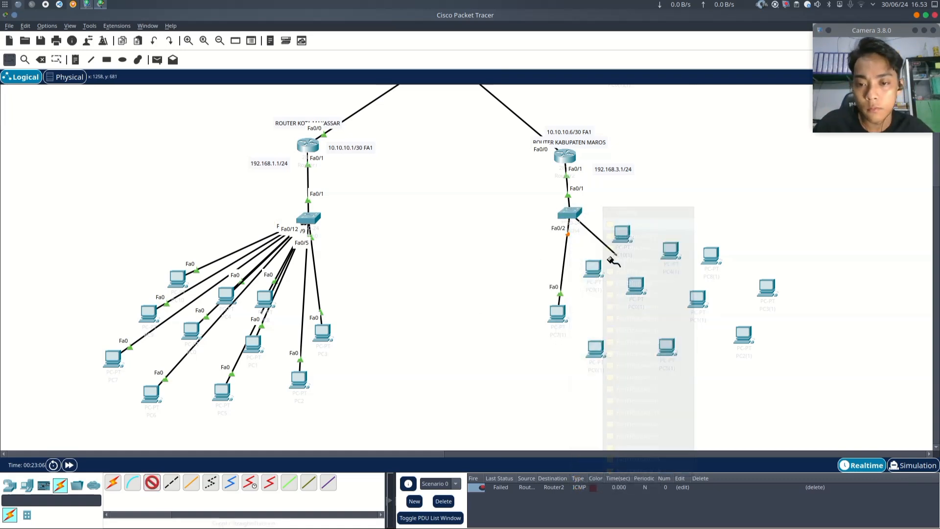
click(596, 270)
click(628, 306)
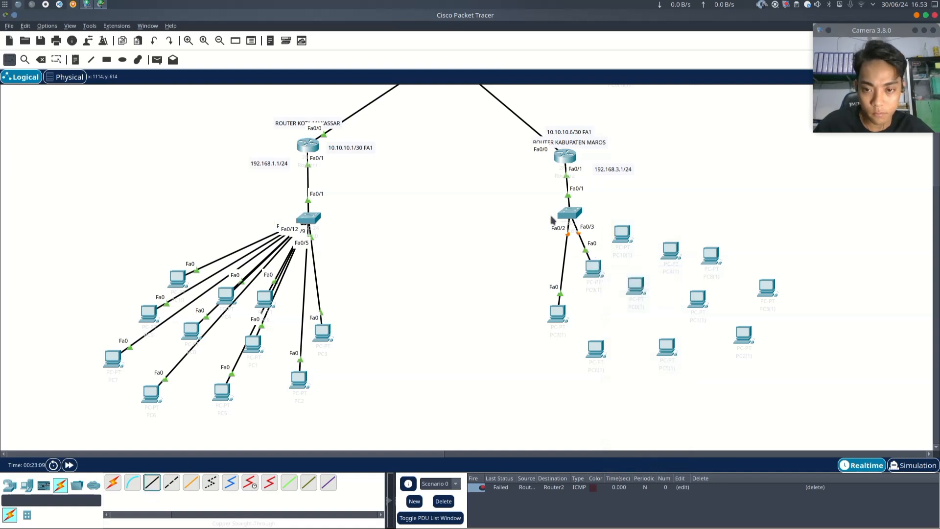
- Connect the Maros switch's FastEthernet0/4 to the PC immediately right of it with a straight-through cable
click(152, 482)
click(569, 214)
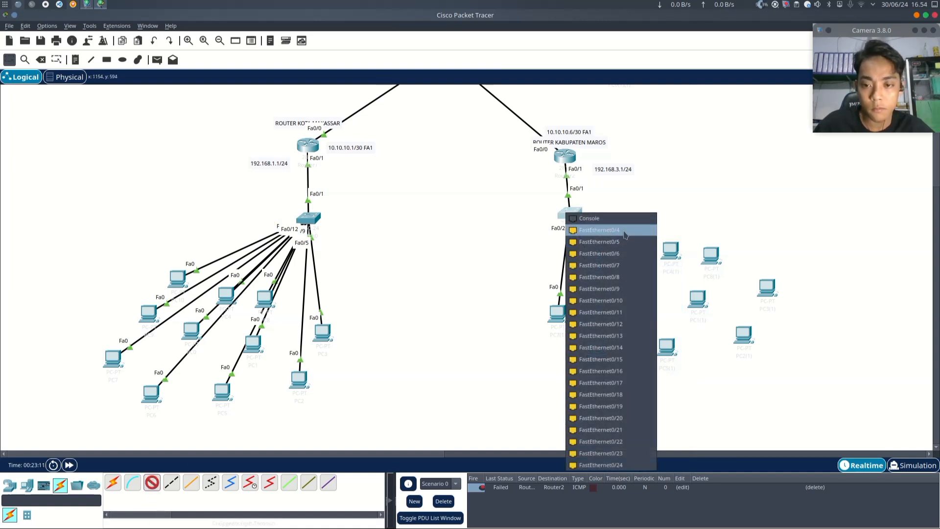
click(626, 232)
click(627, 237)
click(661, 278)
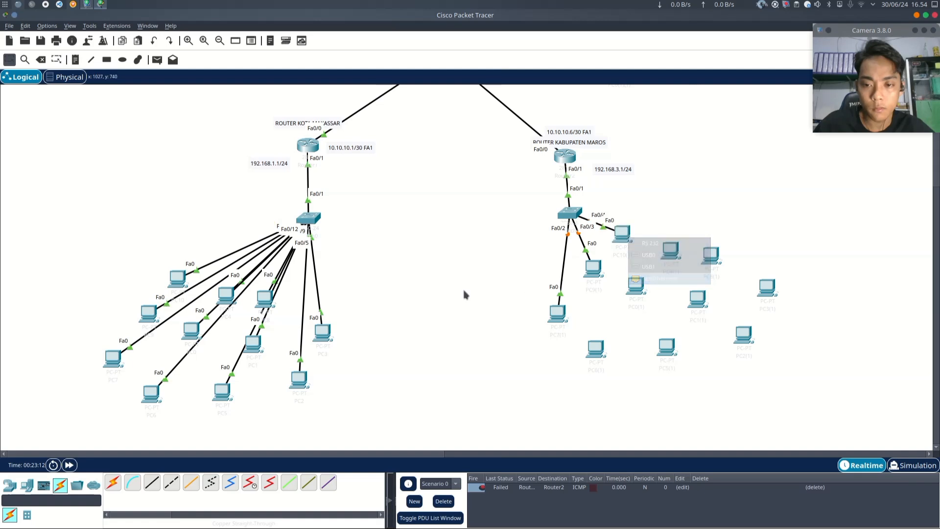
- Connect the Maros switch's FastEthernet0/5 to the PC below it with a straight-through cable
click(151, 482)
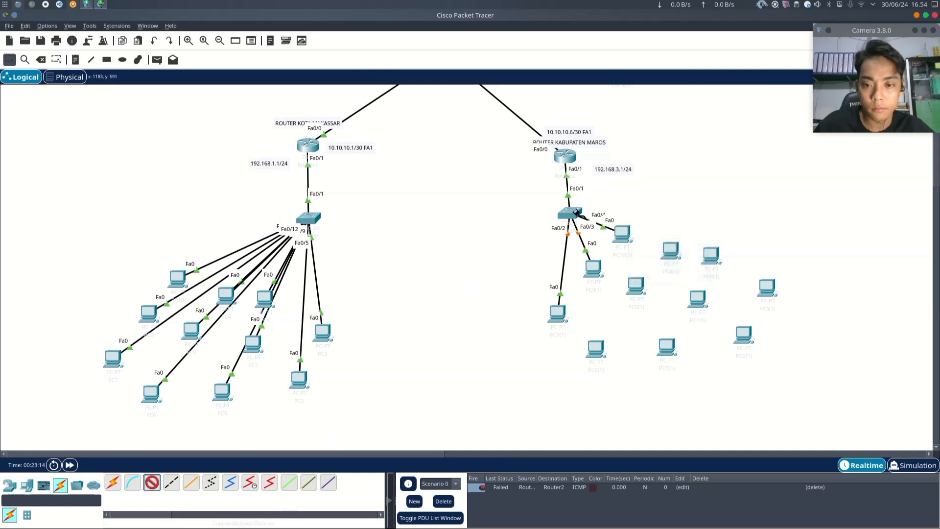
click(571, 214)
click(615, 232)
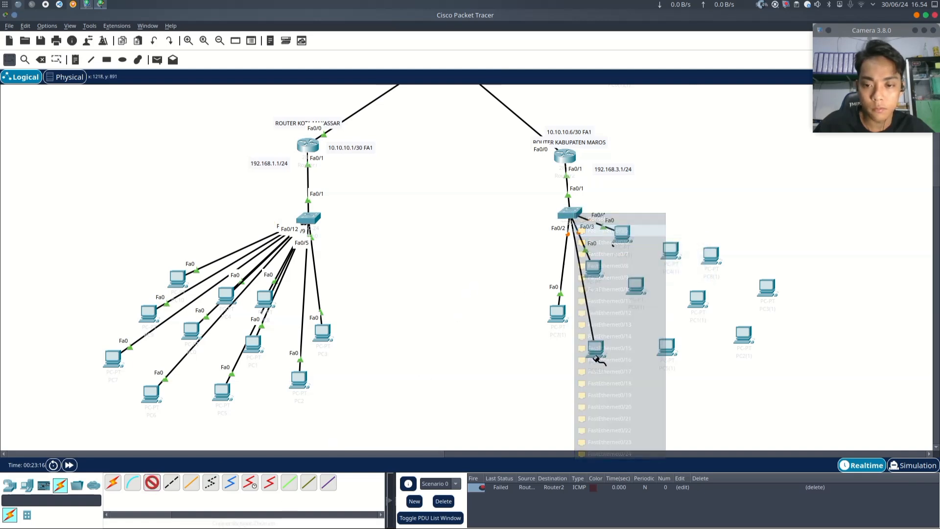
click(595, 349)
click(637, 391)
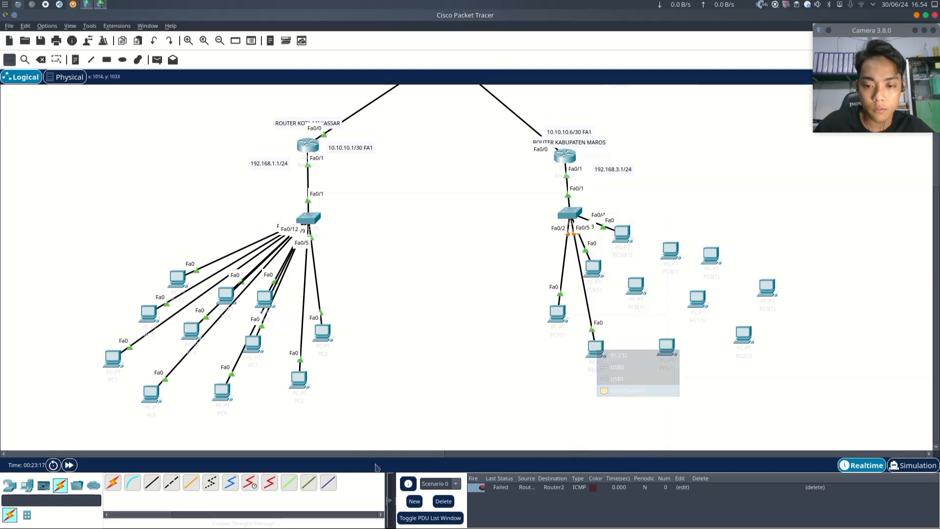
- Connect the Maros switch's FastEthernet0/6 to the PC at the middle of the group with a straight-through cable
click(151, 482)
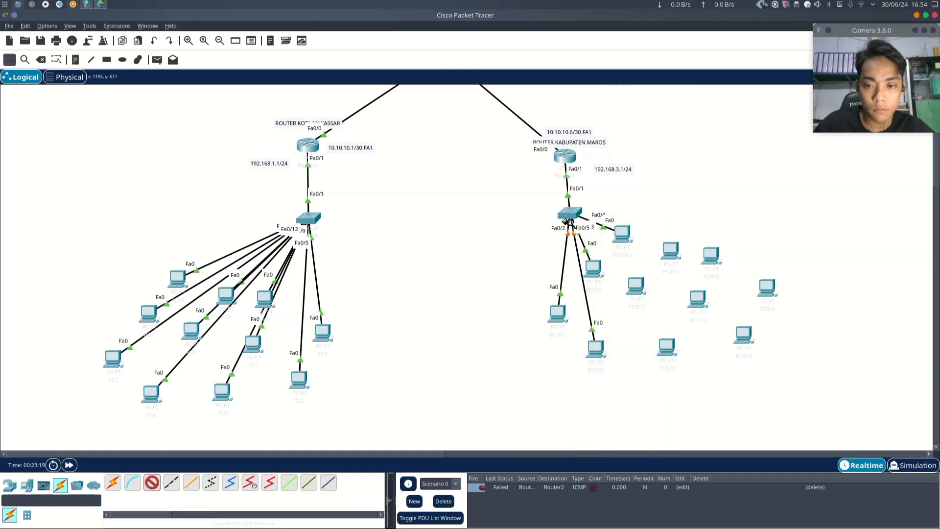
click(571, 214)
click(610, 234)
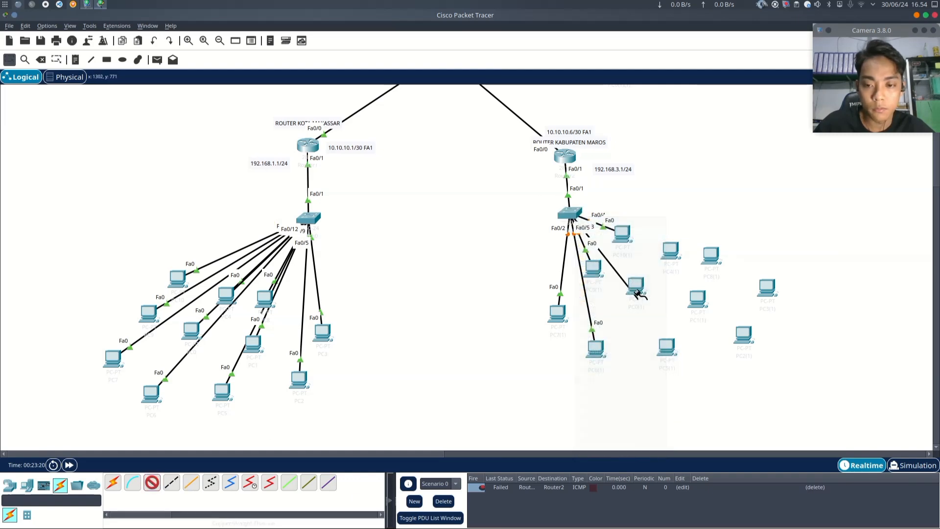
click(636, 284)
click(676, 332)
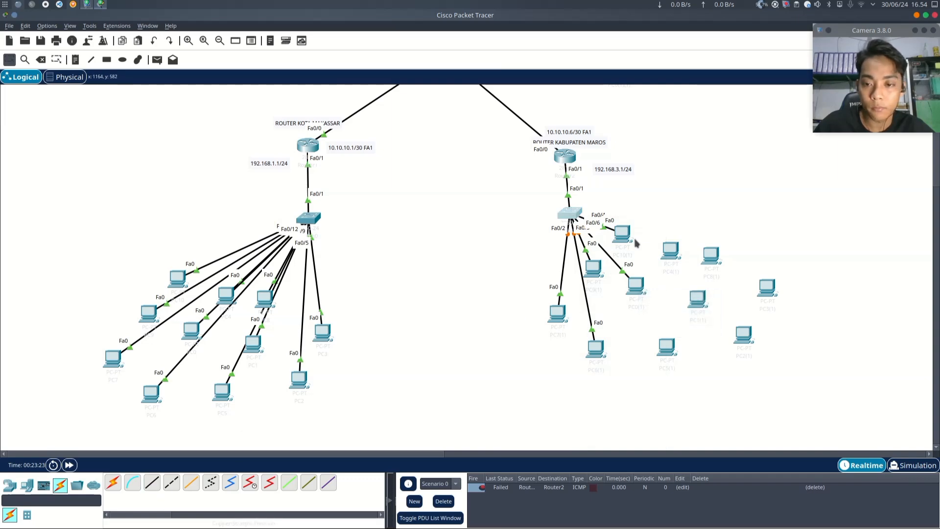
- Connect the Maros switch's FastEthernet0/7 to the upper PC right of the group with a straight-through cable
click(151, 486)
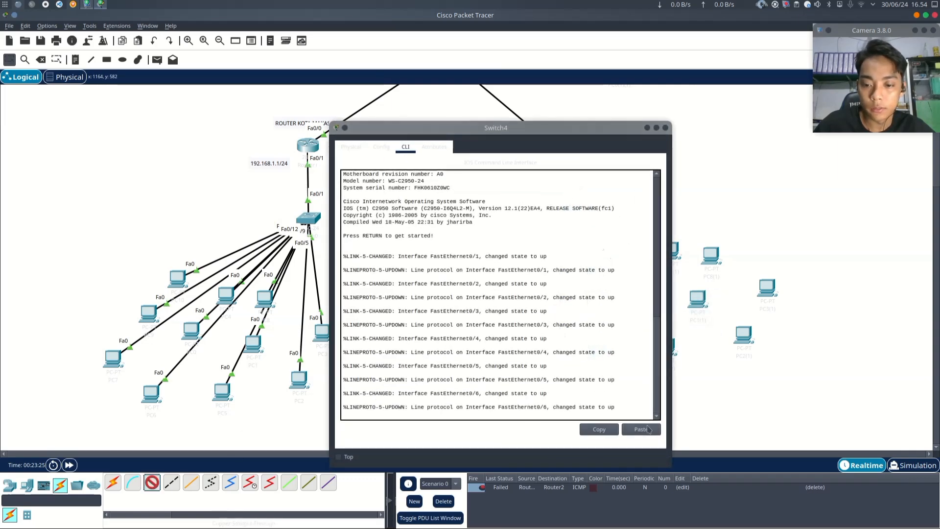
click(665, 128)
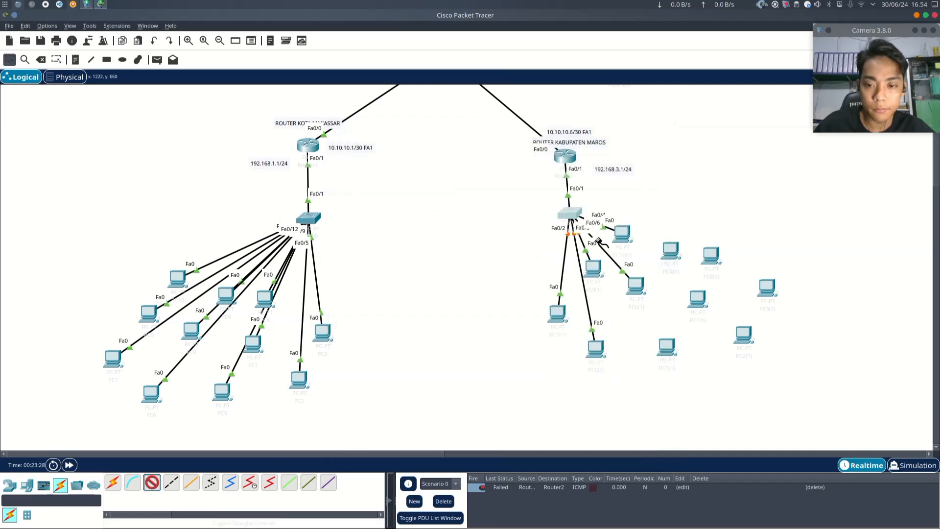
click(577, 212)
click(607, 226)
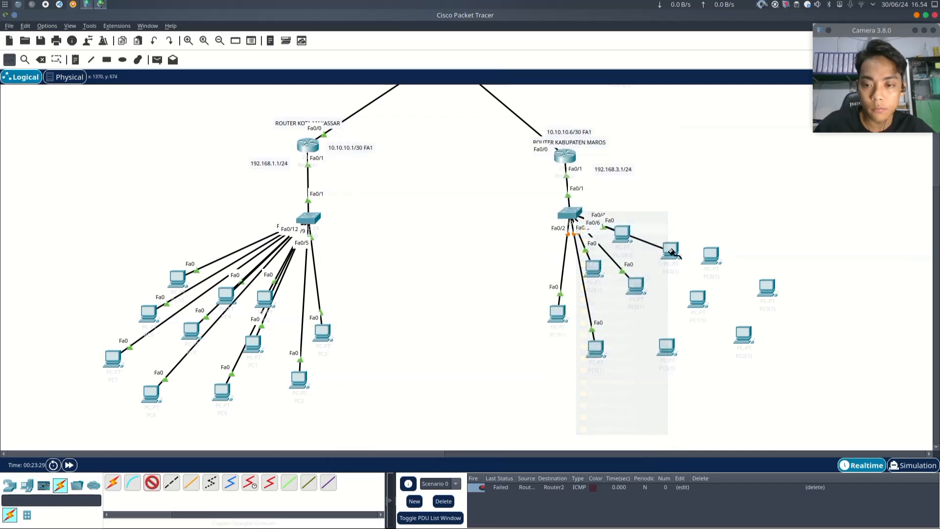
click(671, 249)
click(672, 293)
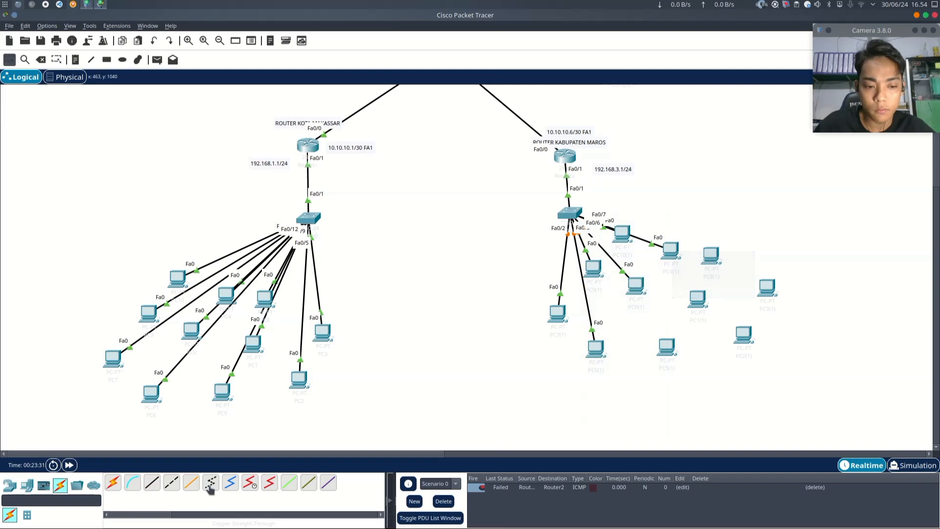
- Connect the Maros switch's FastEthernet0/8 to the PC at the group's middle right via its FastEthernet0
click(153, 483)
click(570, 214)
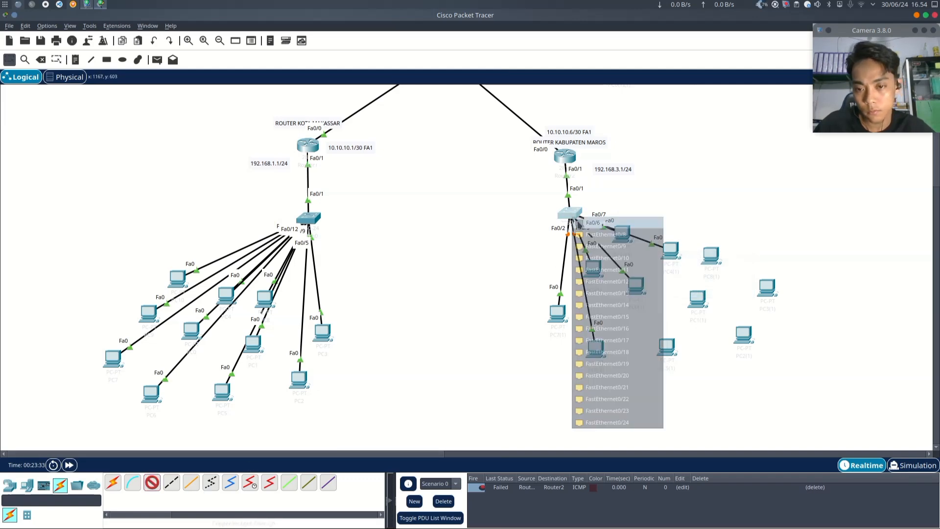
click(612, 245)
click(698, 297)
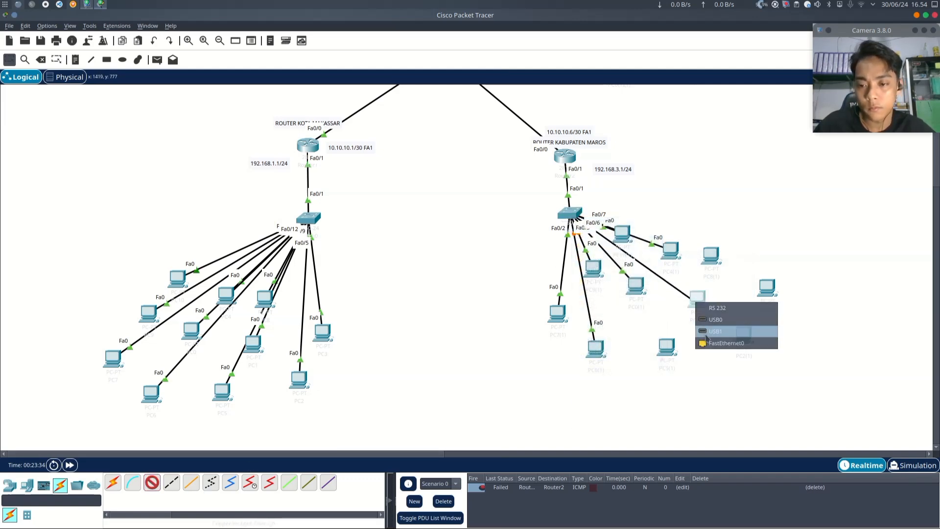
click(715, 345)
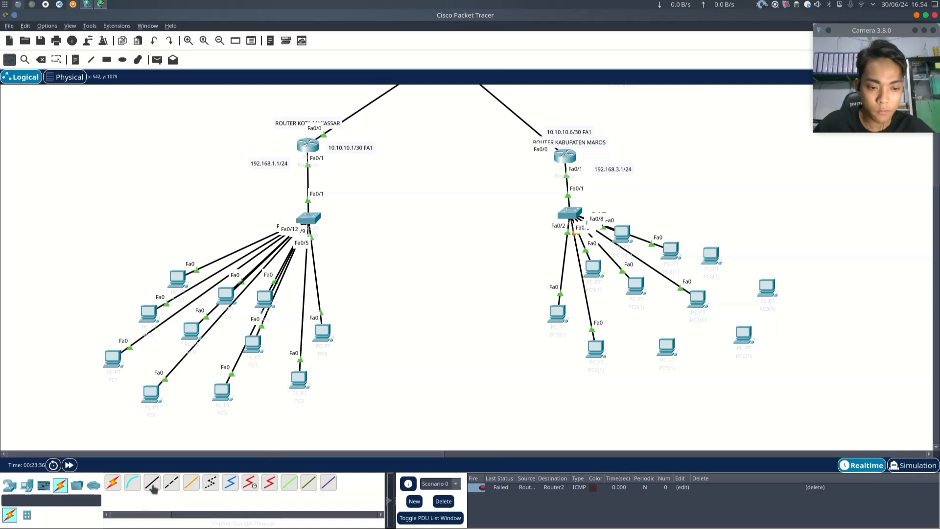
- Connect the Maros switch's FastEthernet0/9 to the uppermost right PC of the group
click(570, 216)
click(612, 256)
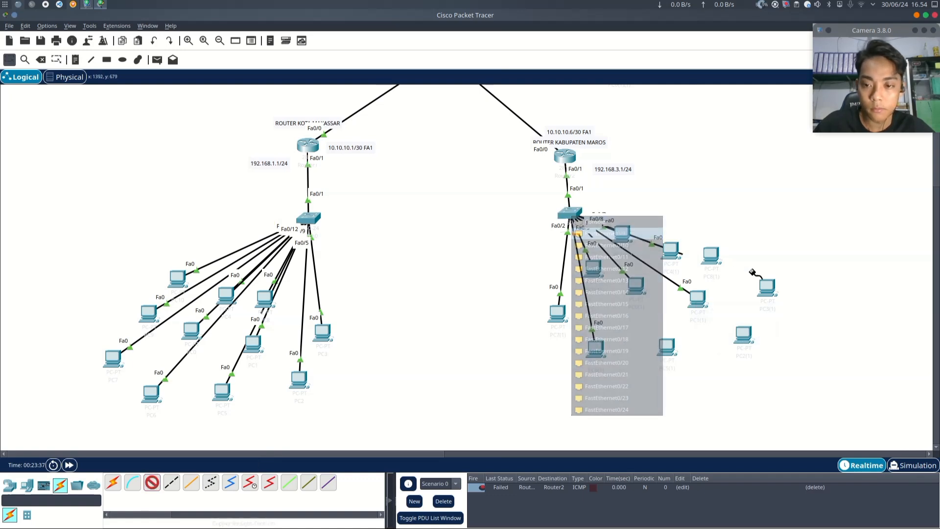
click(711, 256)
click(750, 297)
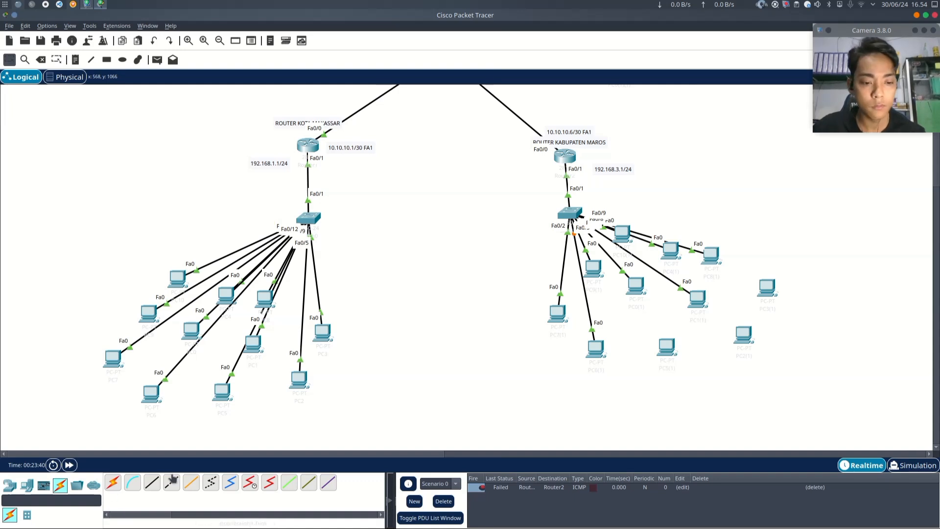
- Connect the Maros switch's FastEthernet0/10 to the lower PC in the group's bottom row via FastEthernet0
click(153, 483)
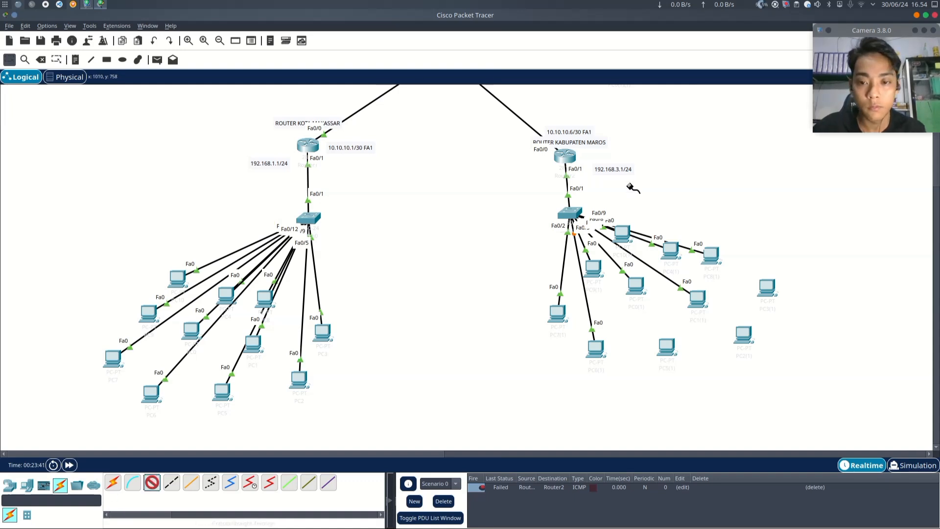
click(572, 212)
click(605, 240)
click(667, 346)
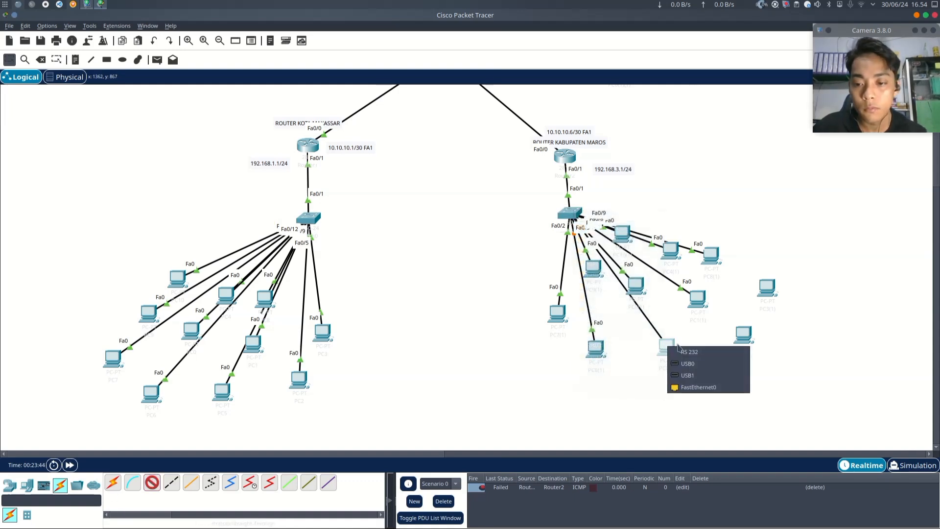
click(691, 388)
- Connect the Maros switch's FastEthernet0/11 to the lower-right PC of the group with a straight-through cable
click(153, 483)
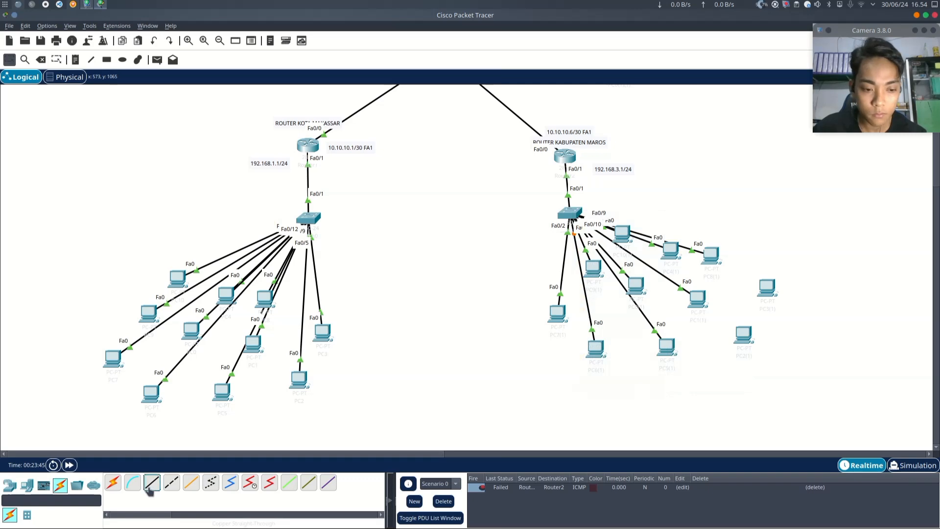
click(577, 220)
click(607, 242)
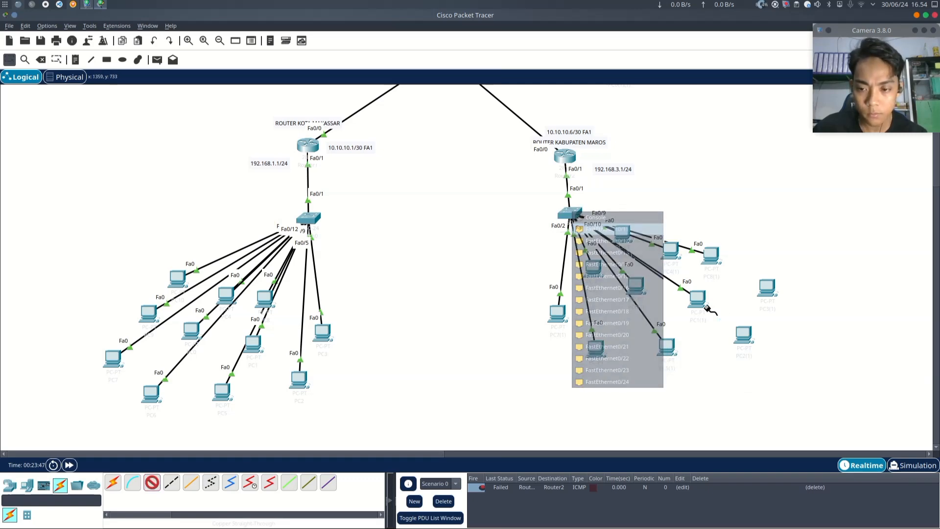
click(745, 337)
click(759, 382)
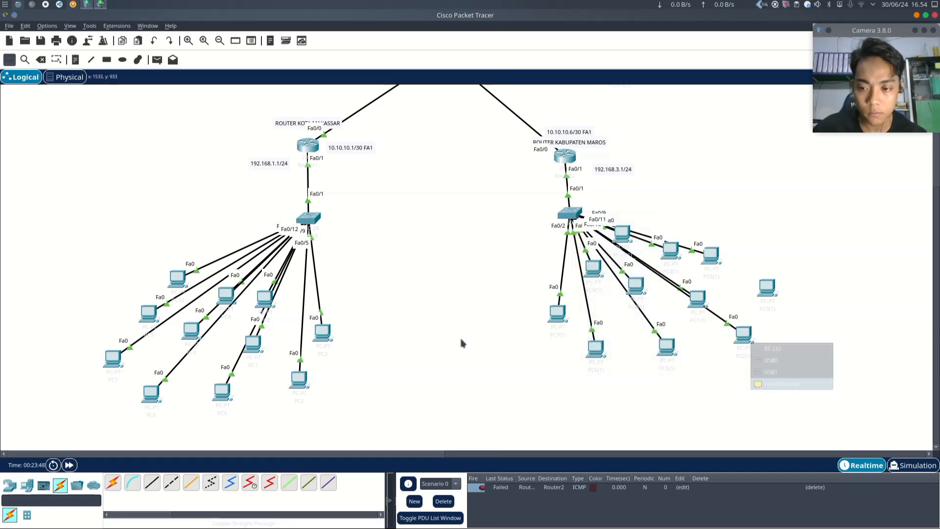
- Connect the Maros switch's FastEthernet0/12 to the far-right PC via its FastEthernet0 port
click(152, 482)
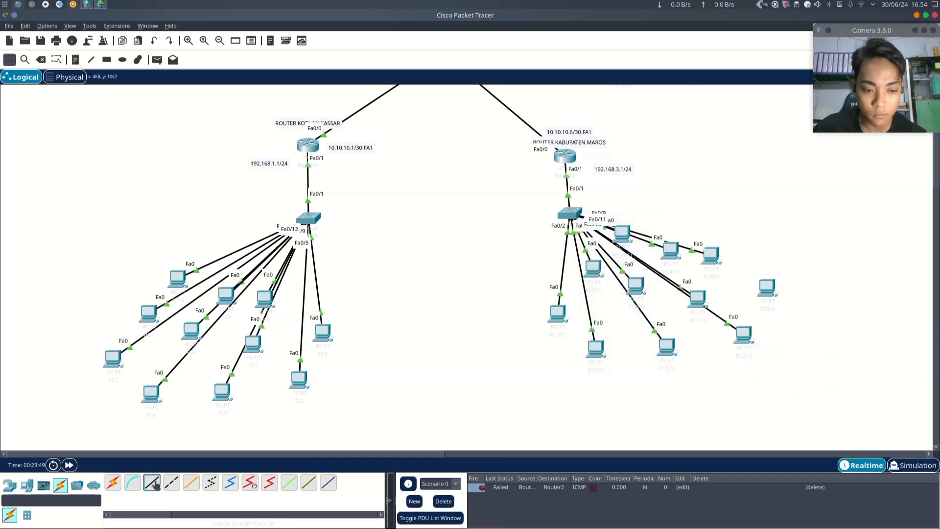
click(569, 214)
click(594, 234)
click(765, 289)
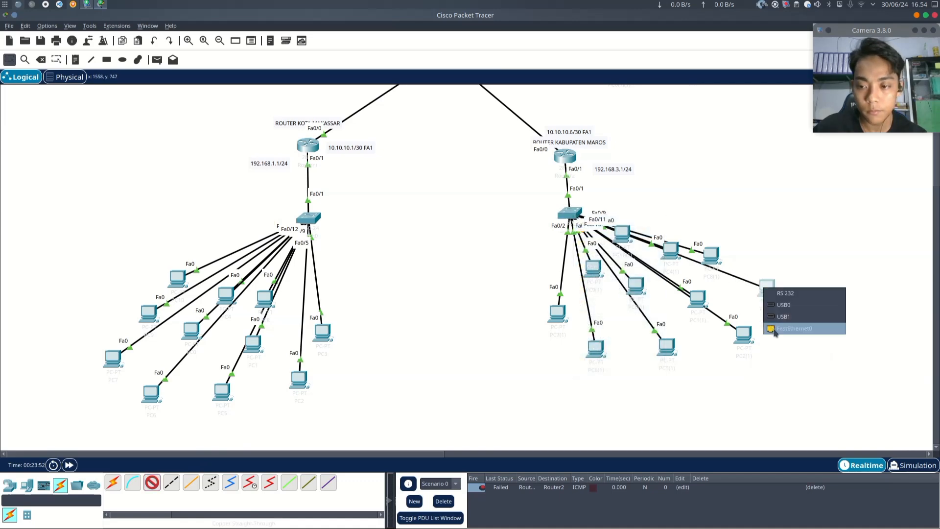
click(778, 328)
- Examine the complete topology and the cabling of all three router LANs
scroll(487, 302, up, 5)
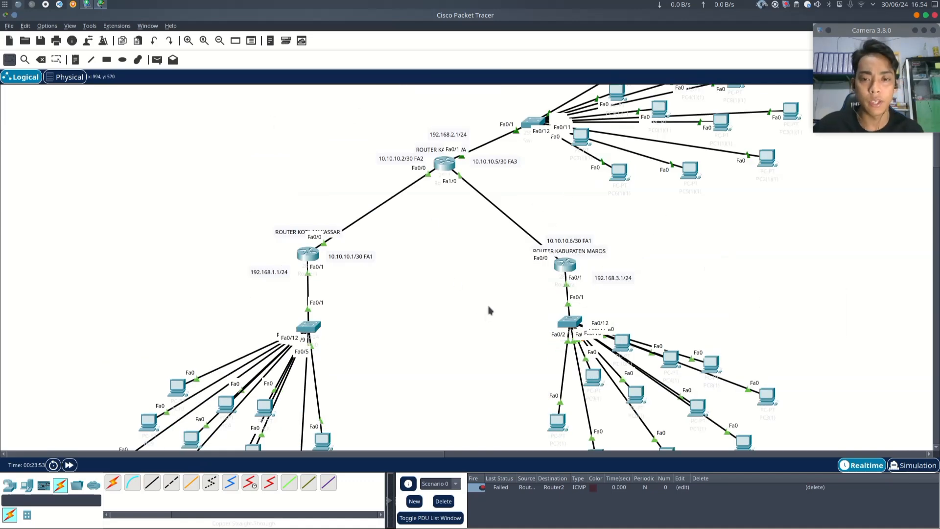
scroll(467, 280, down, 2)
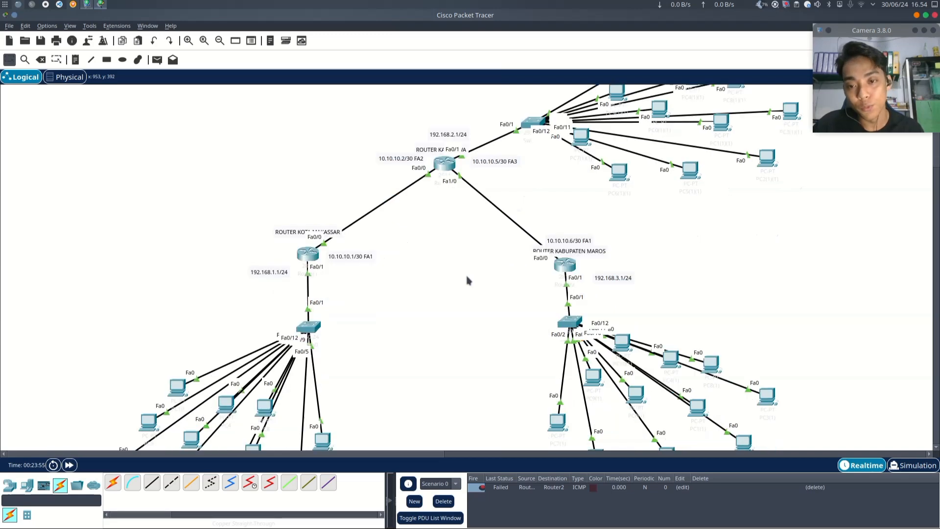
scroll(468, 274, down, 4)
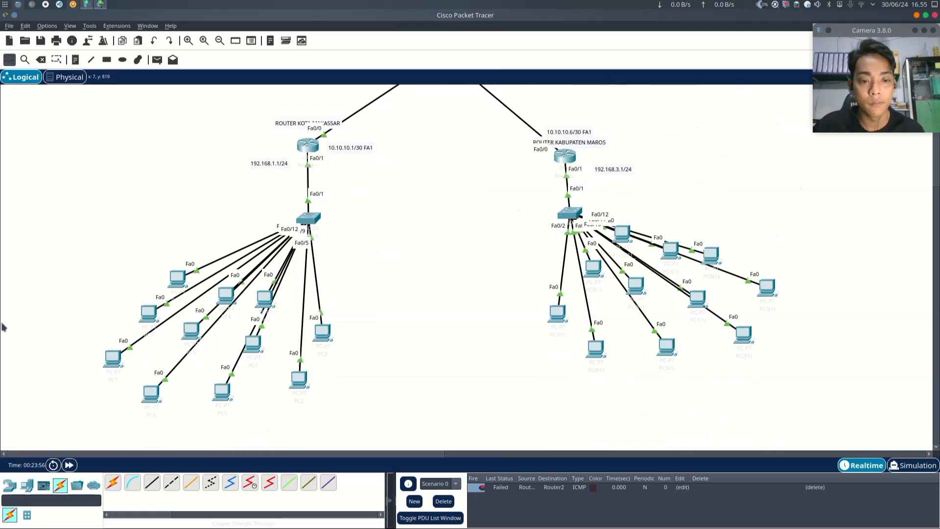
scroll(614, 346, up, 5)
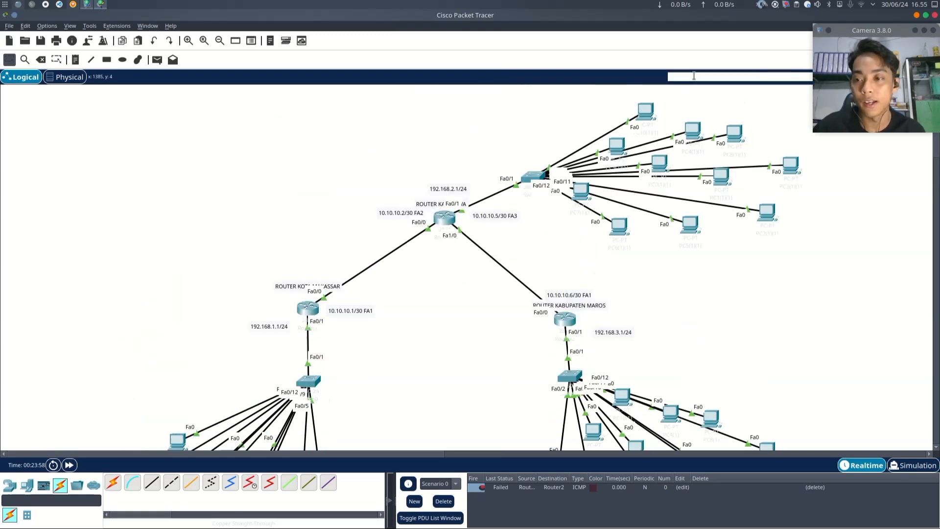
scroll(247, 191, down, 2)
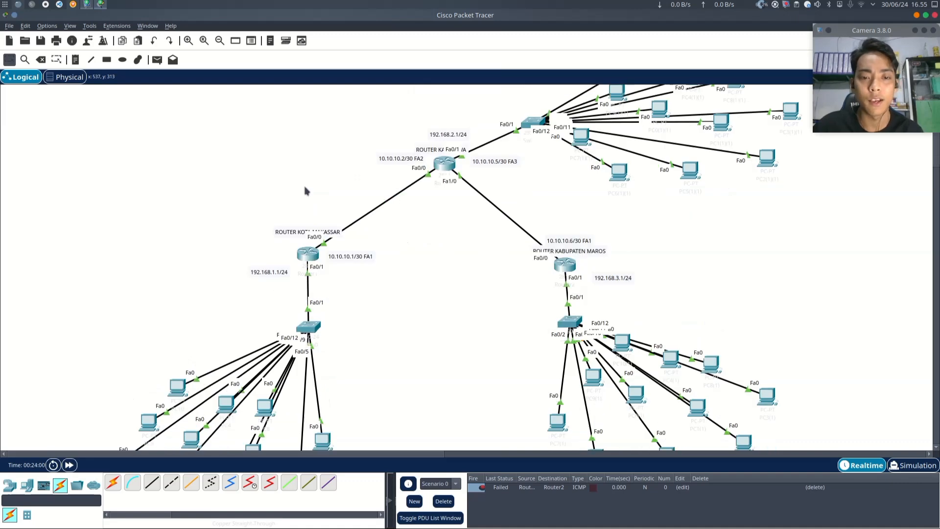
scroll(361, 300, down, 2)
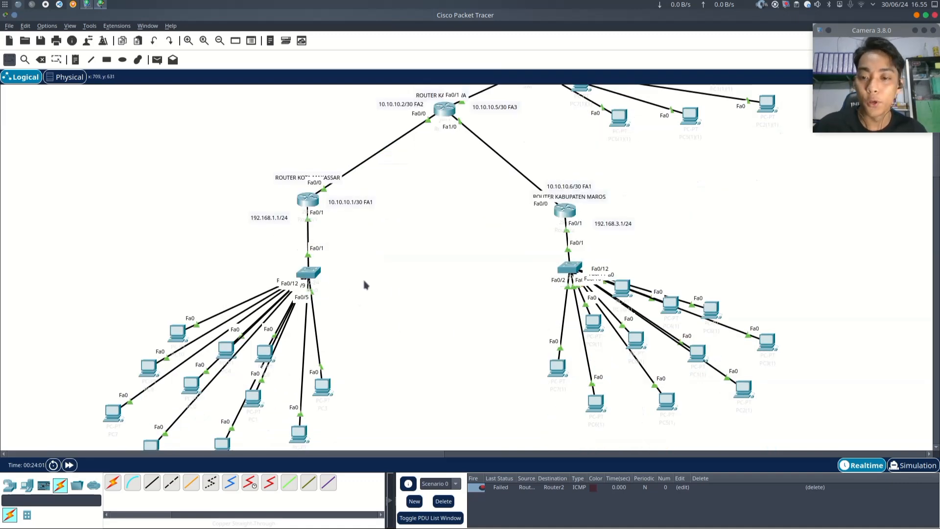
scroll(201, 354, down, 2)
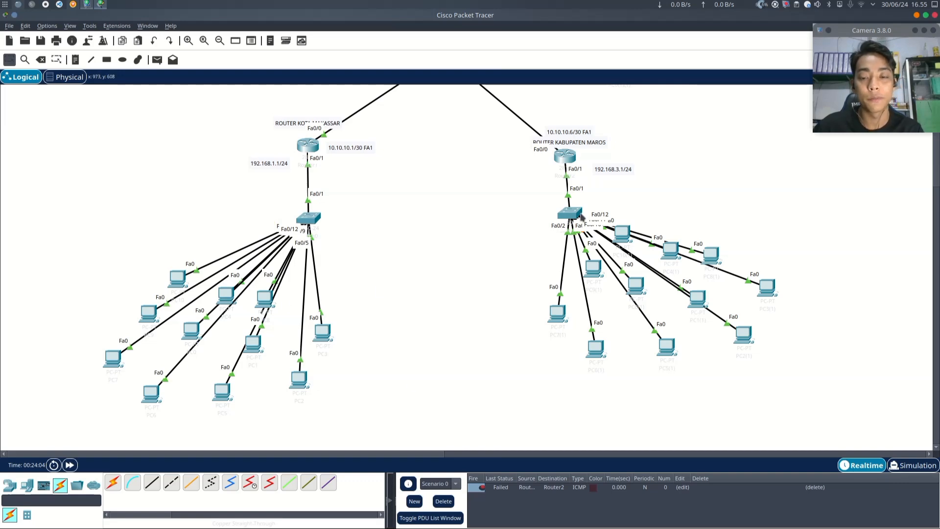
scroll(431, 257, up, 2)
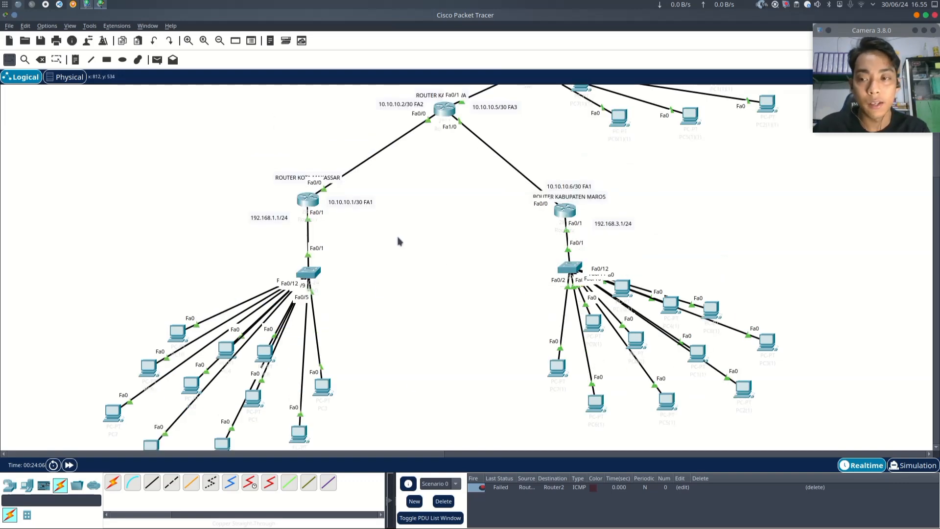
scroll(440, 288, up, 4)
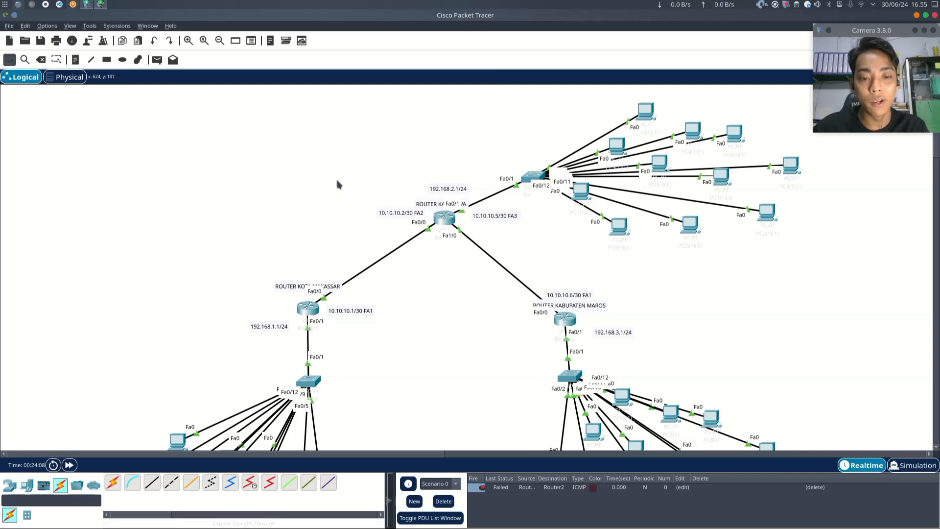
scroll(338, 184, down, 2)
scroll(317, 210, down, 4)
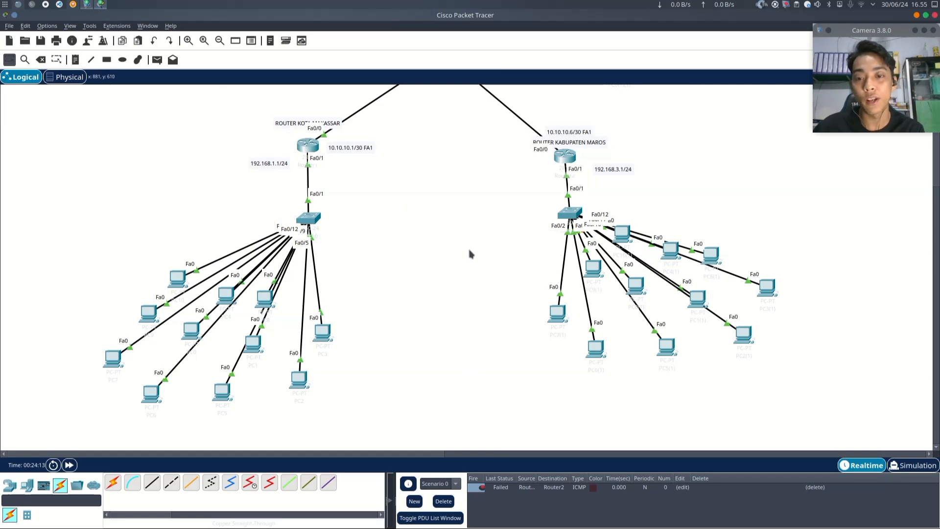
scroll(294, 160, up, 1)
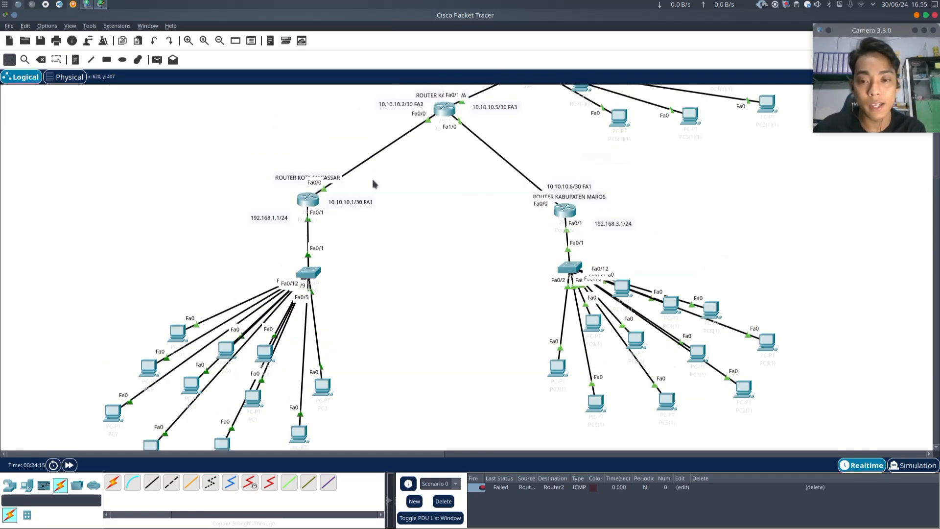
scroll(582, 208, up, 2)
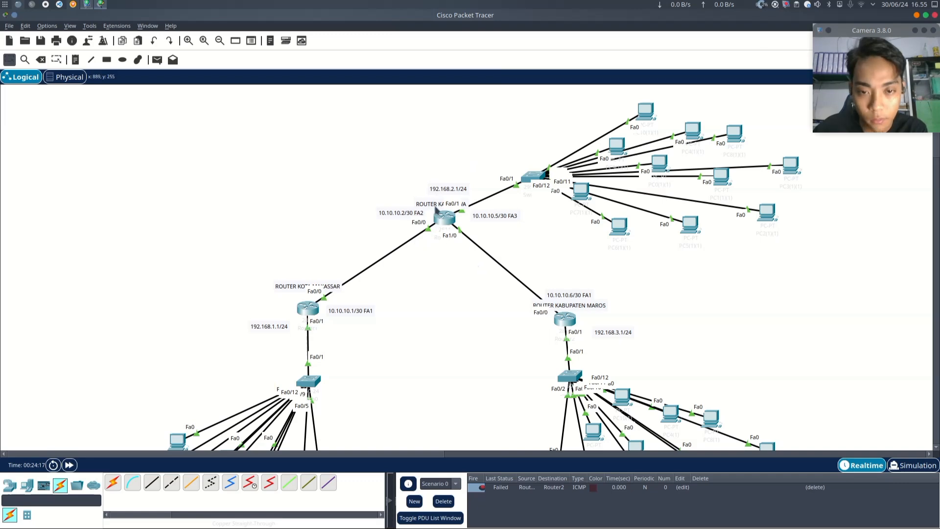
- Move the Kabupaten Gowa router's name label up above its LAN address label
drag(431, 206, 431, 178)
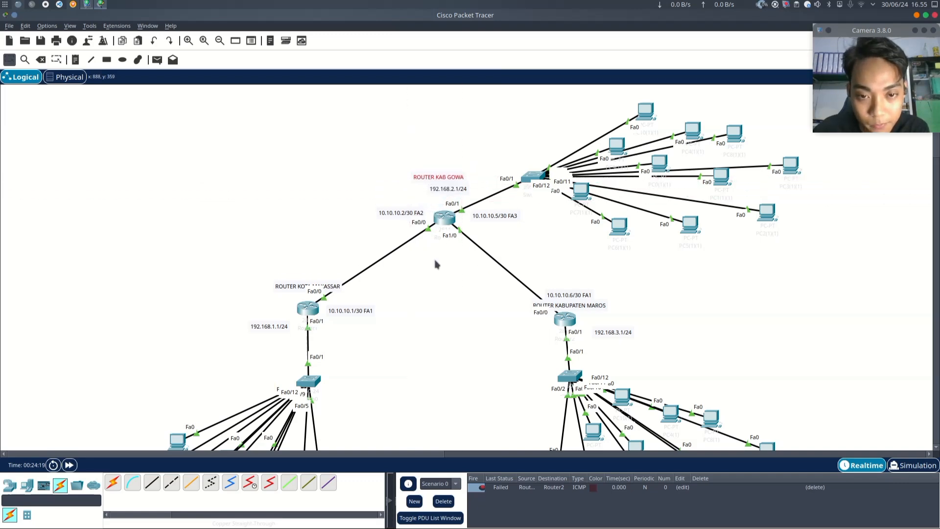
- Move the Kota Makassar router's name label to the left of the router
scroll(438, 264, down, 3)
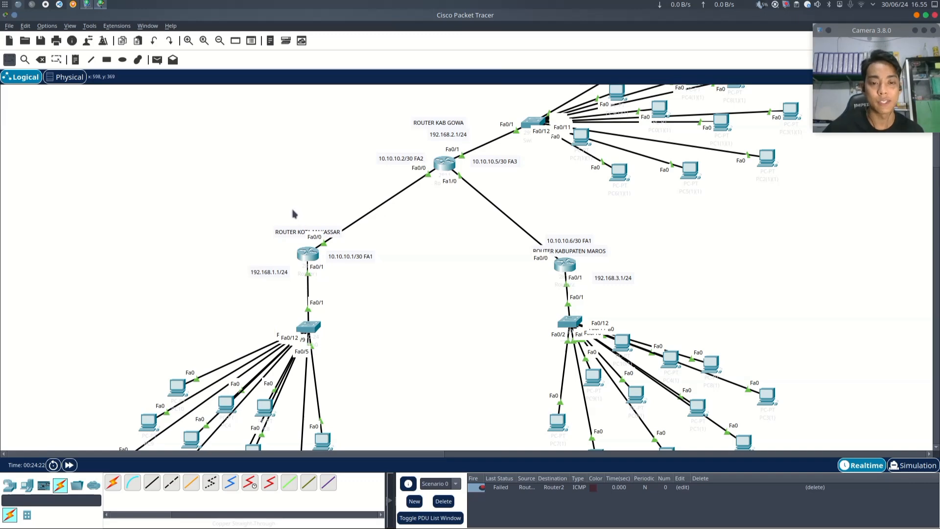
scroll(279, 187, down, 3)
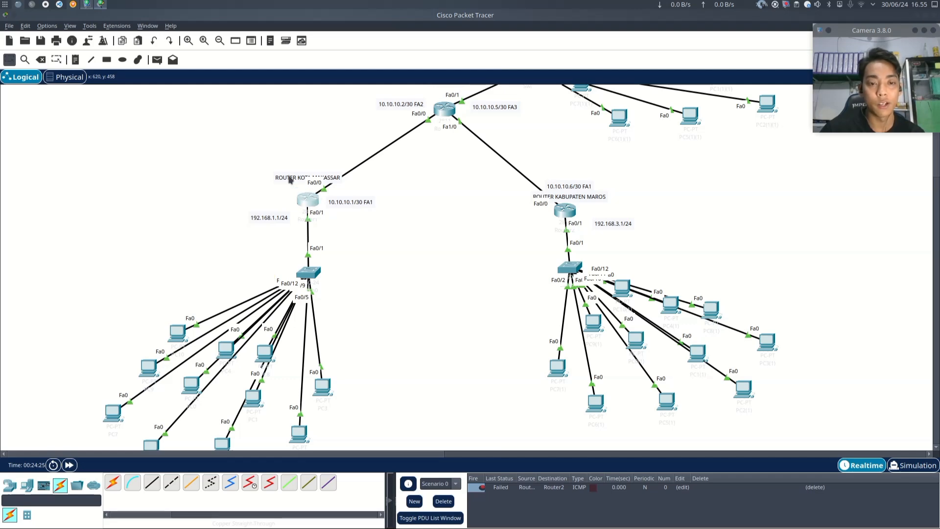
drag(293, 177, 236, 195)
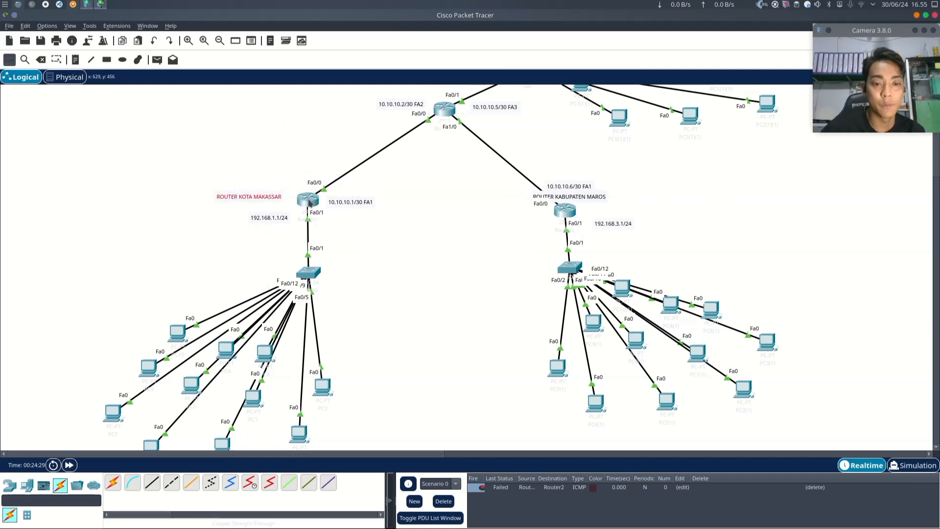
mouse_move(309, 202)
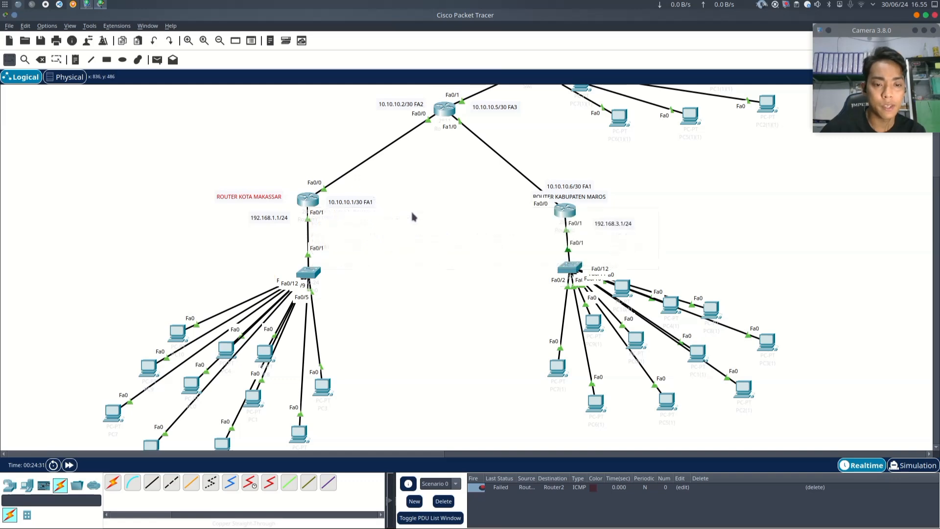
scroll(411, 210, down, 3)
drag(137, 237, 384, 443)
drag(54, 263, 411, 426)
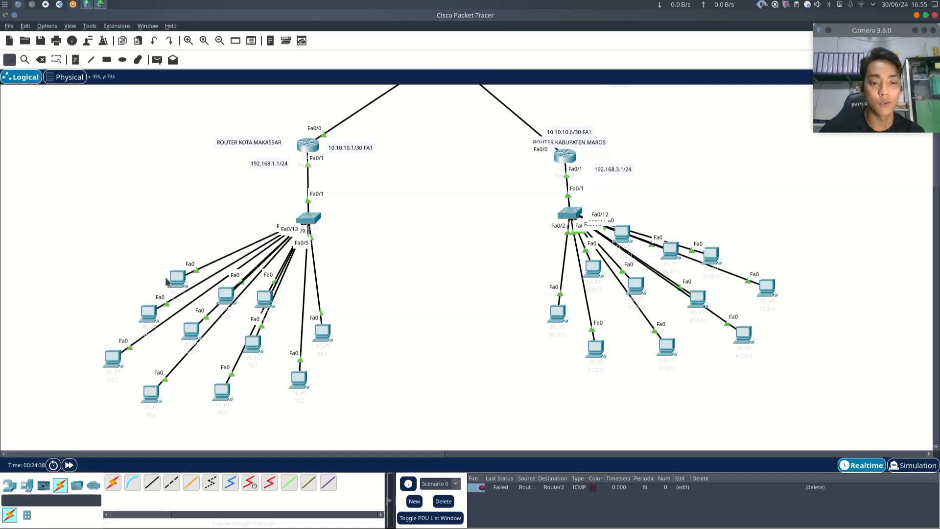
drag(58, 255, 428, 415)
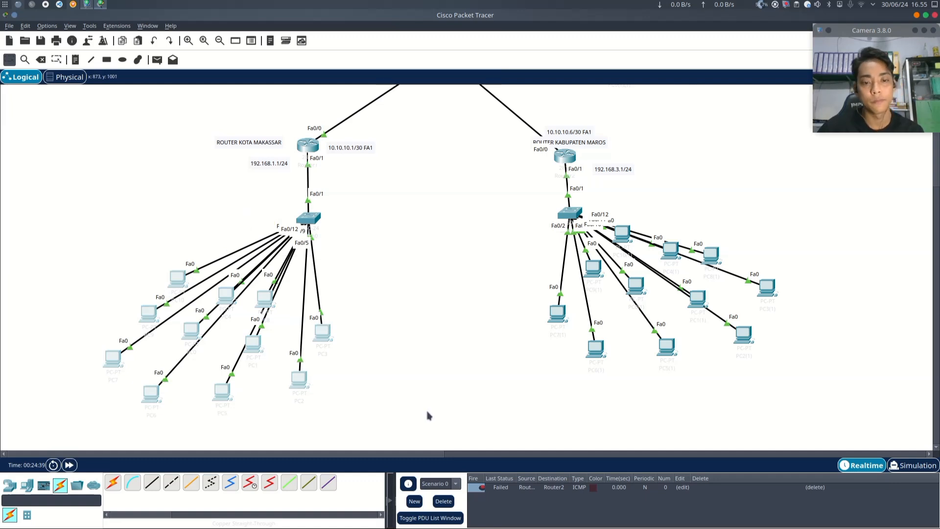
drag(67, 263, 387, 421)
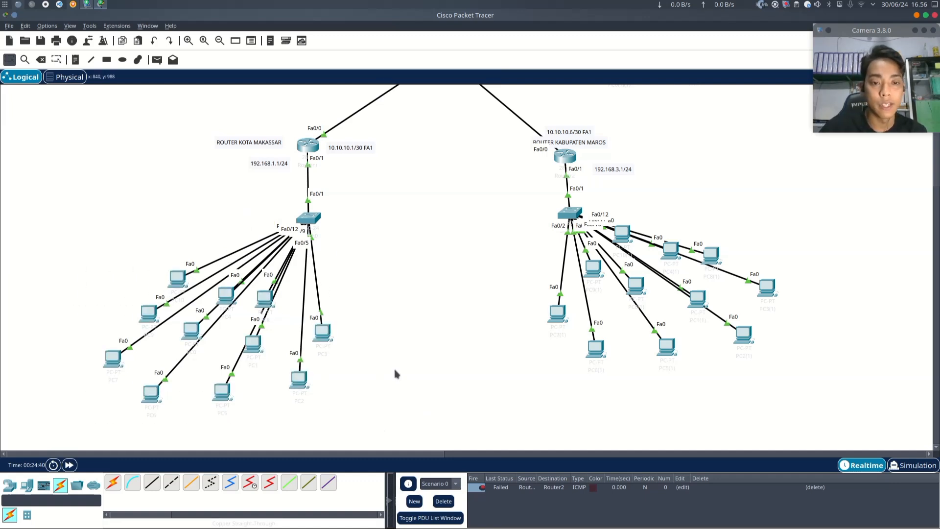
mouse_move(306, 144)
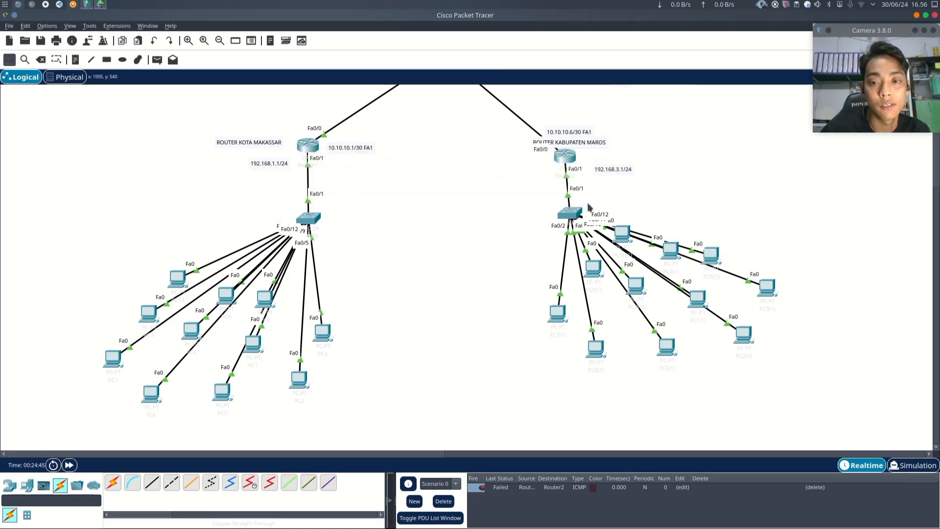
scroll(589, 208, up, 3)
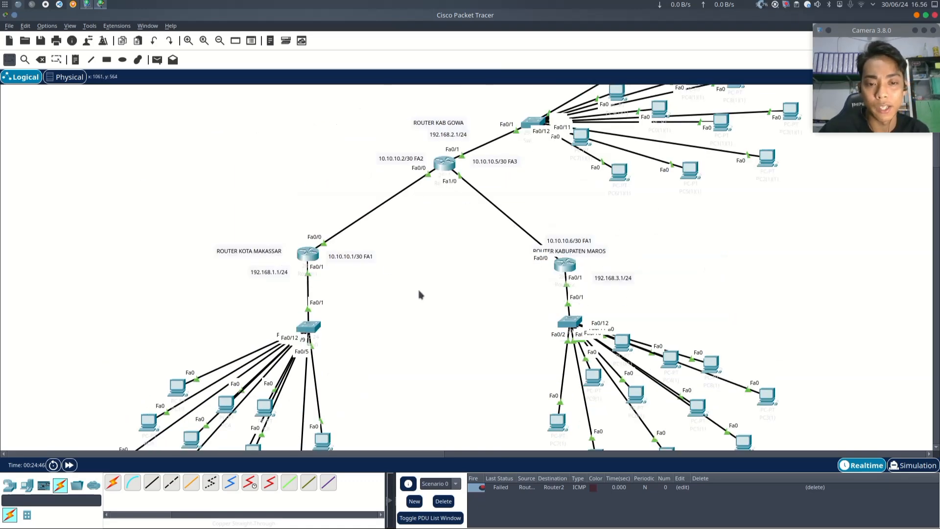
scroll(420, 294, down, 3)
drag(46, 251, 447, 430)
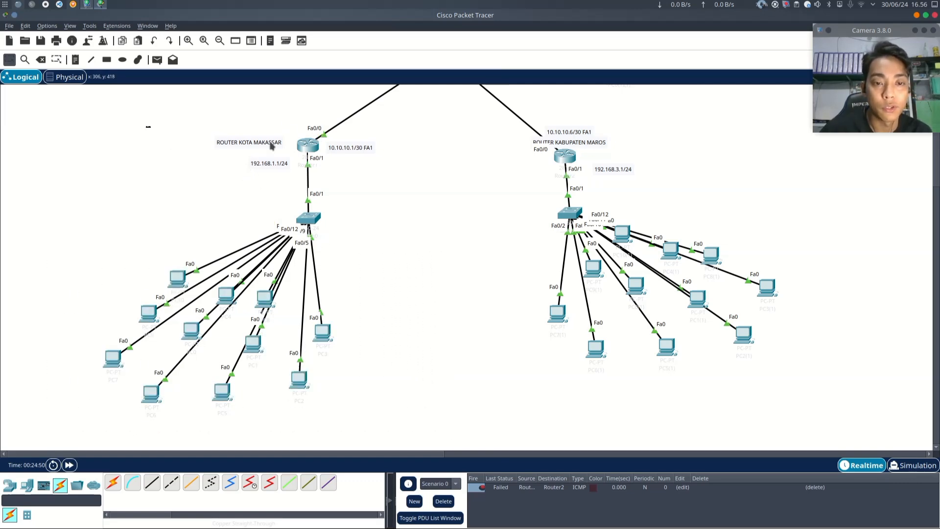
drag(147, 127, 399, 159)
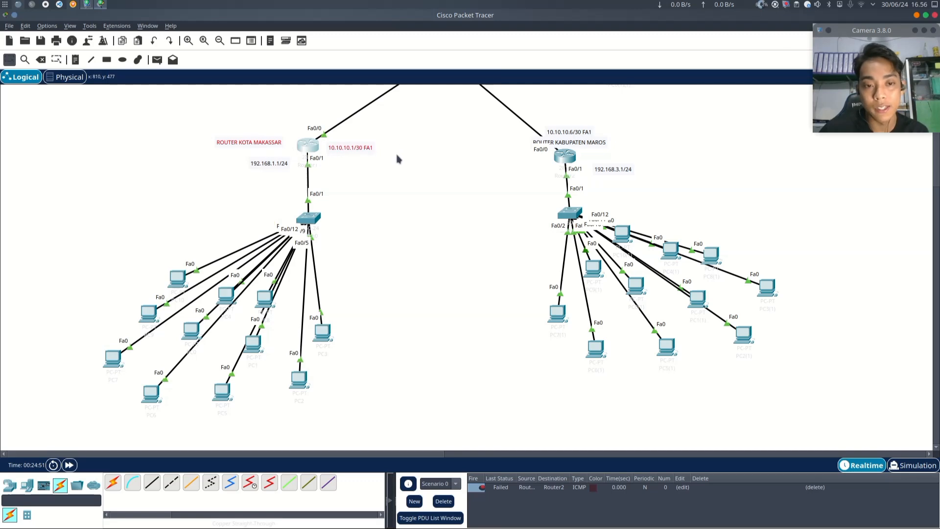
drag(58, 261, 418, 442)
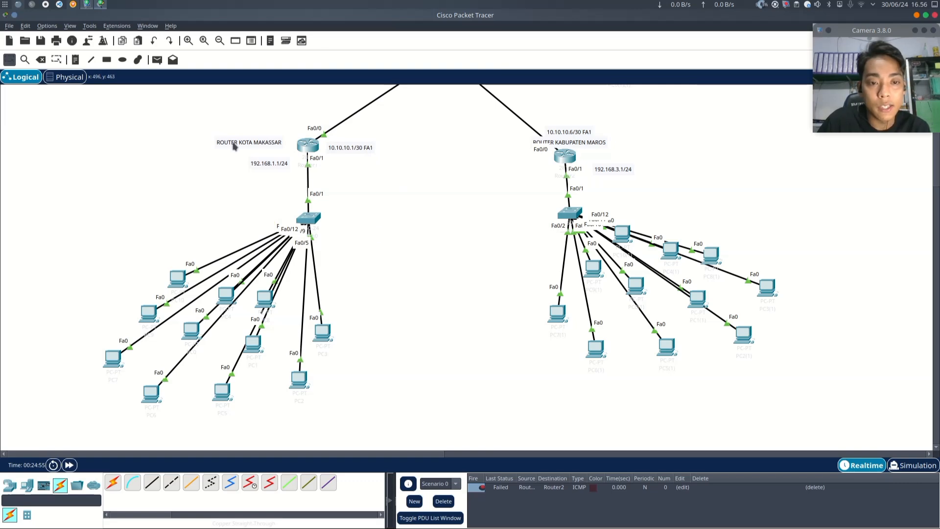
drag(187, 118, 427, 170)
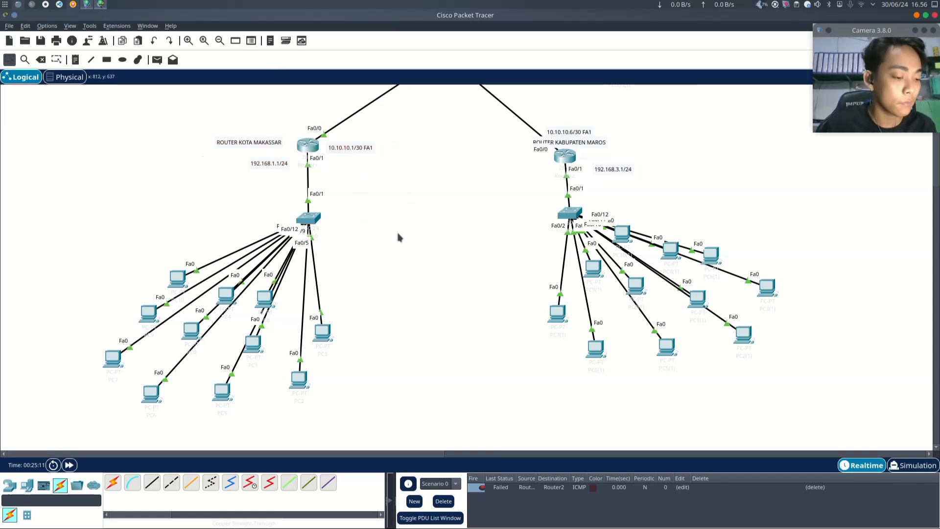
- Open the Kota Makassar router's command line interface and start a console session
click(308, 149)
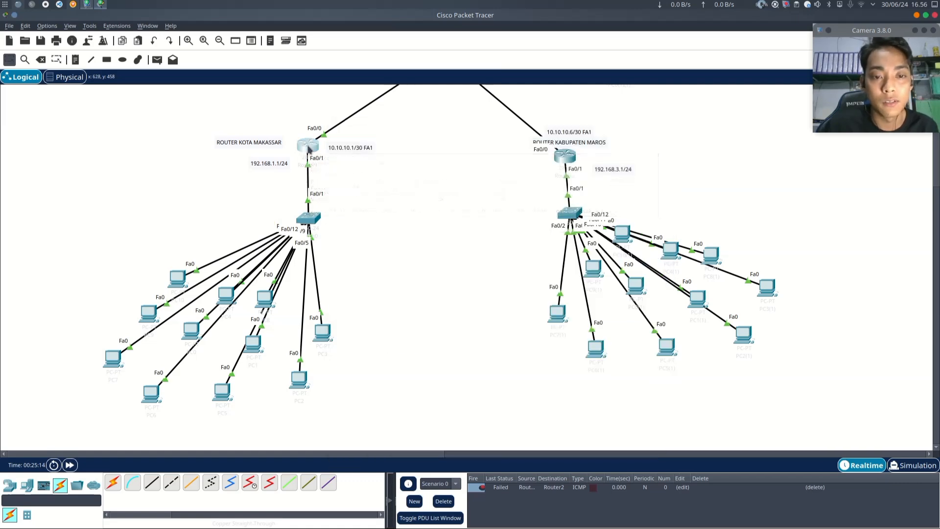
click(351, 146)
click(381, 147)
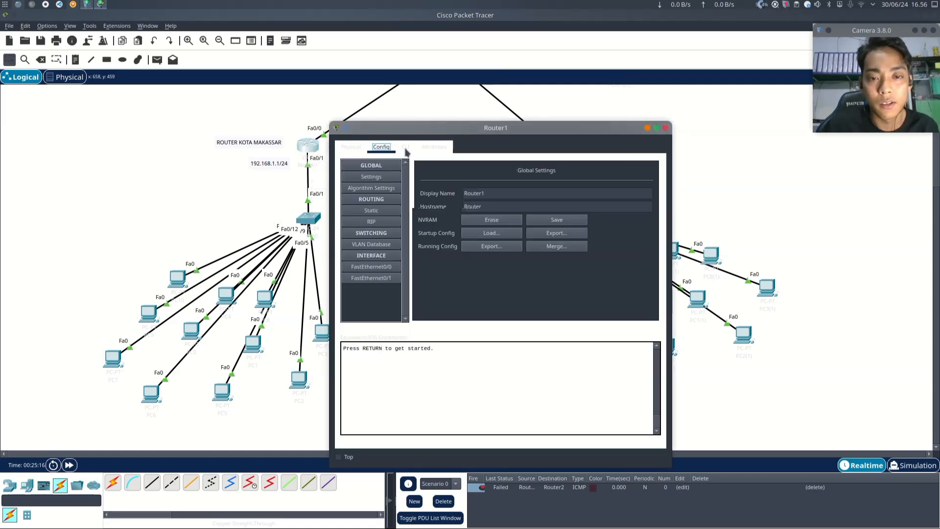
click(405, 147)
drag(424, 128, 435, 88)
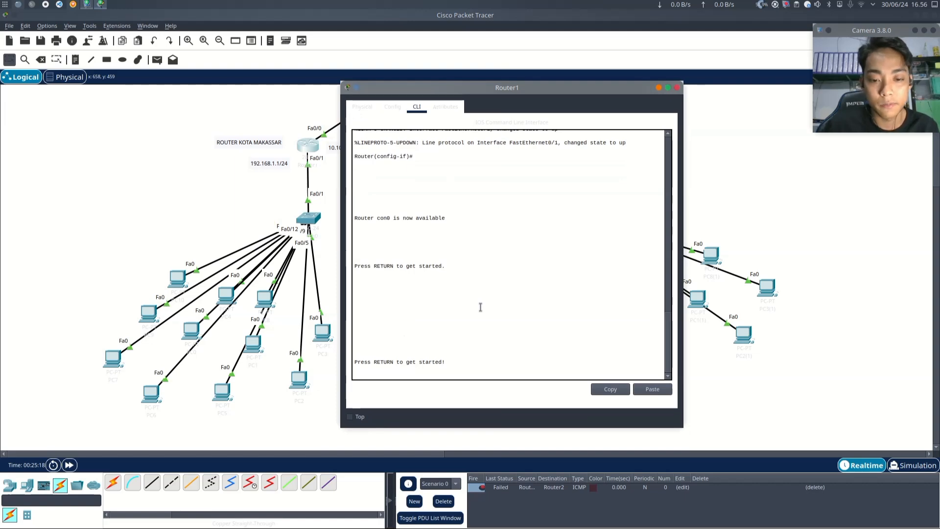
key(Return)
key(Return)
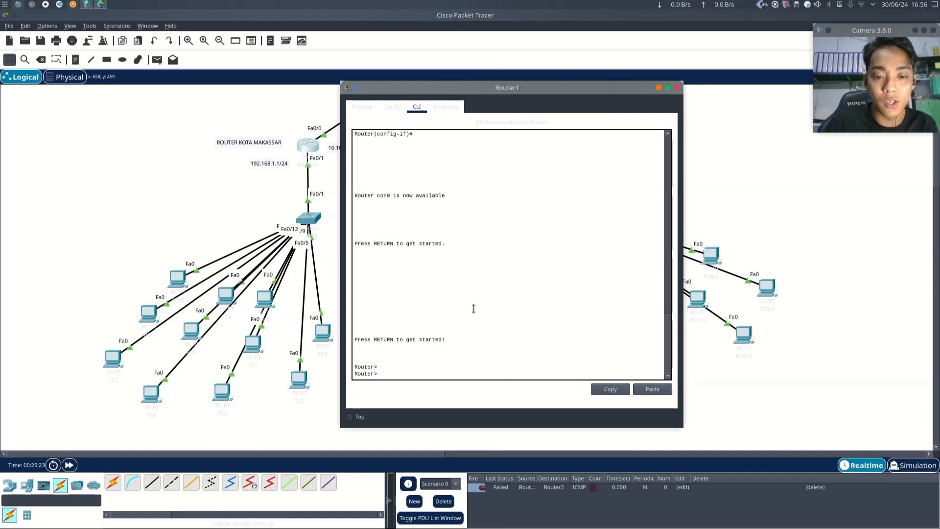
click(478, 309)
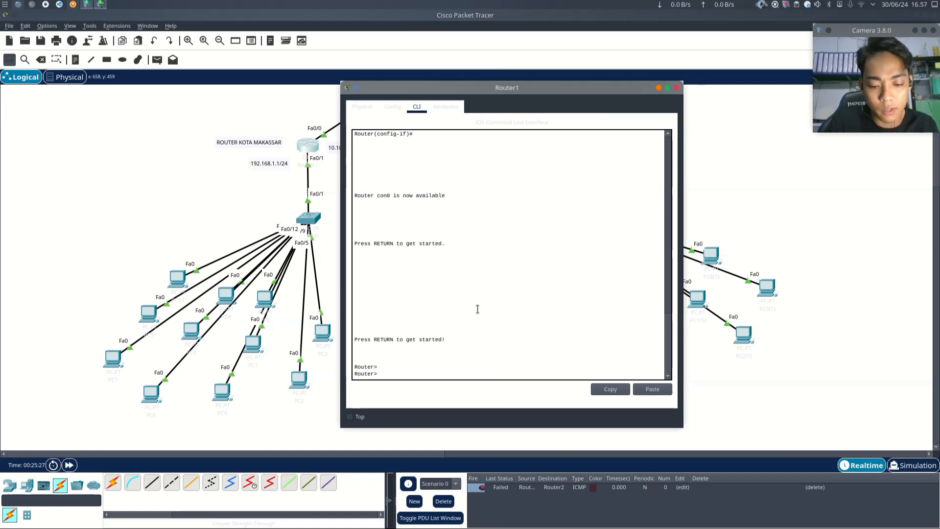
- Enter privileged EXEC mode on the router with the Enable command
text(En)
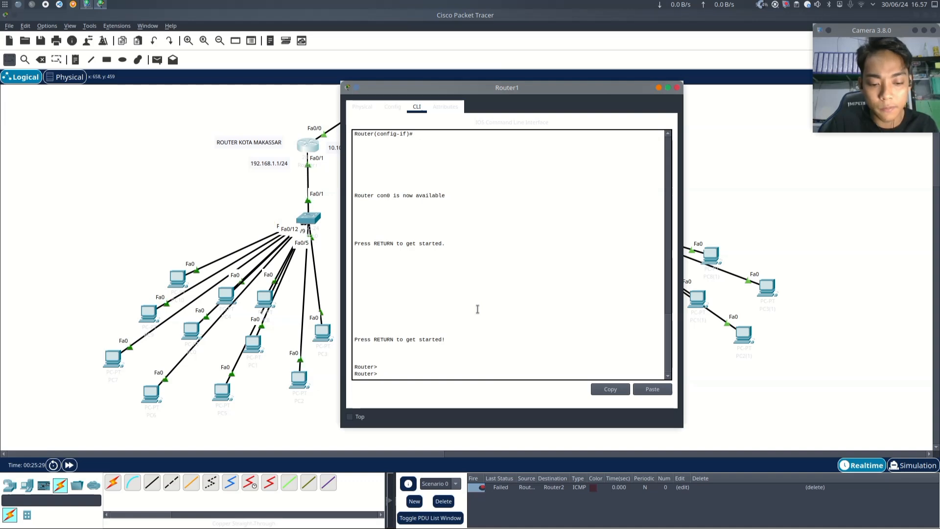
text(able)
key(Return)
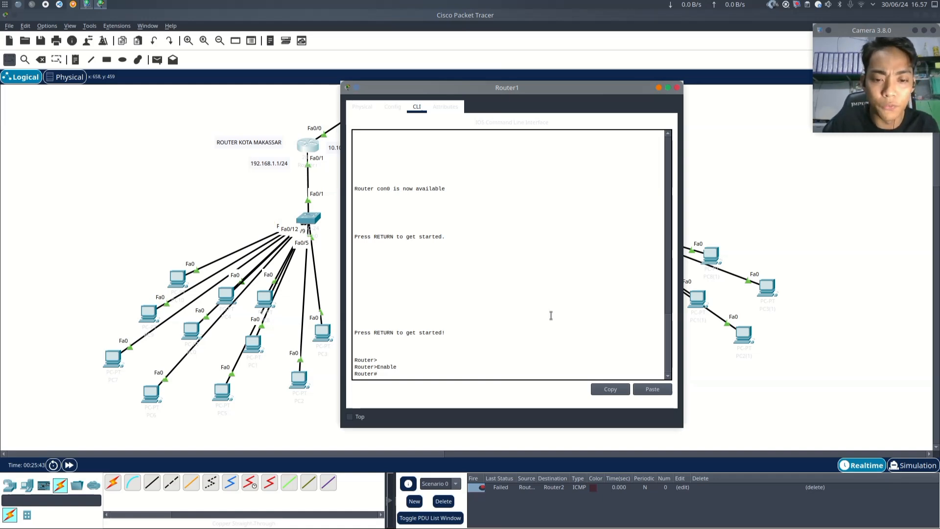
- Enter global configuration mode with conf t and open the router's global configuration settings
text(co)
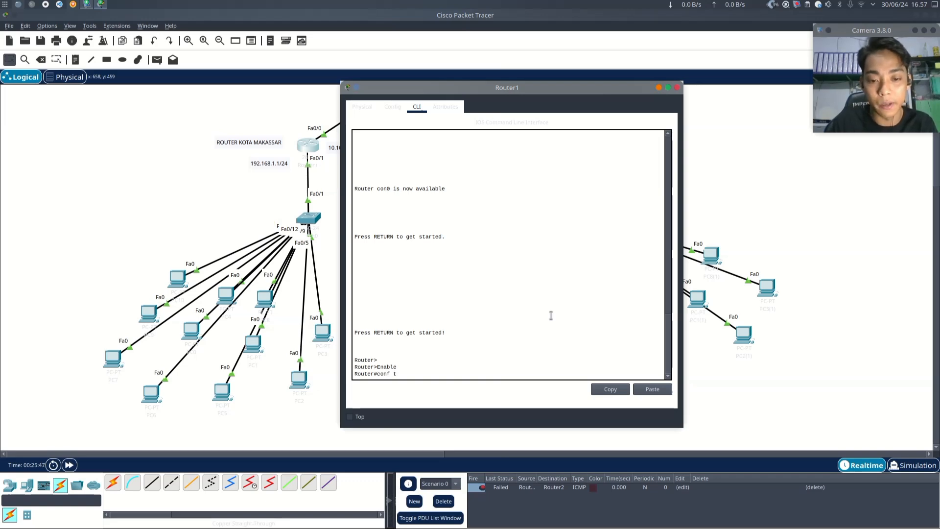
text(nf t)
key(Return)
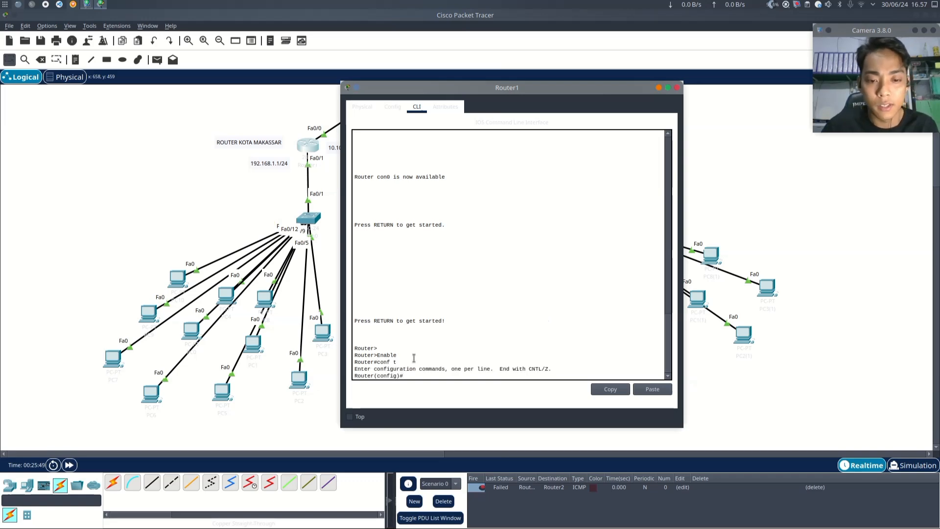
mouse_move(357, 369)
mouse_down()
mouse_move(560, 367)
mouse_move(364, 374)
mouse_move(349, 364)
mouse_up()
click(534, 335)
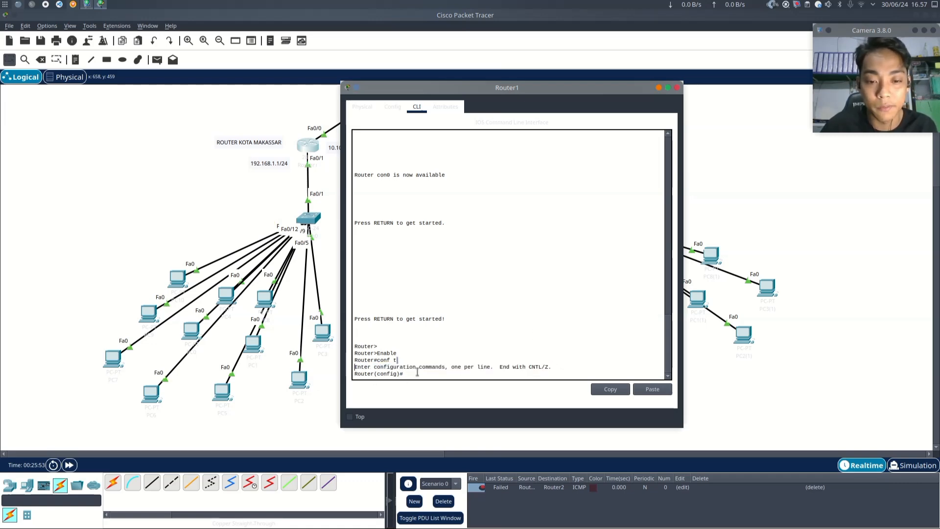
click(481, 318)
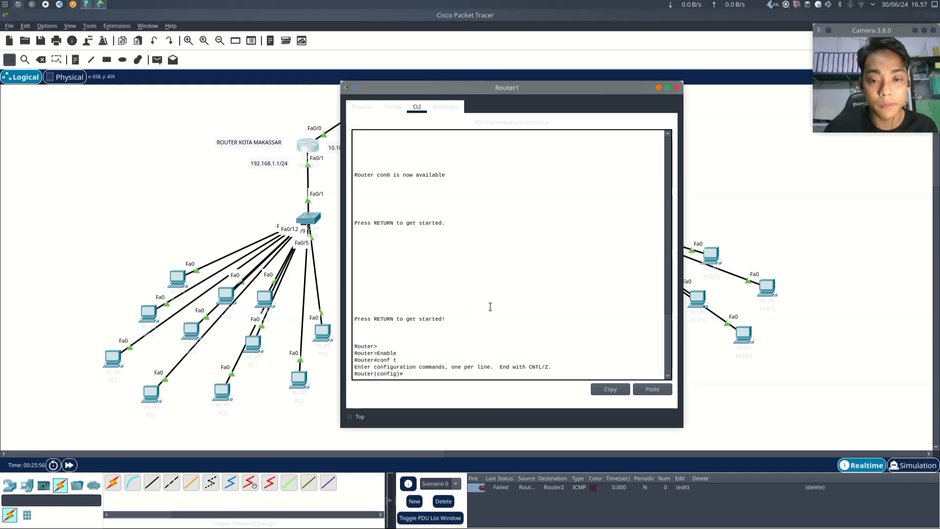
click(357, 106)
click(389, 106)
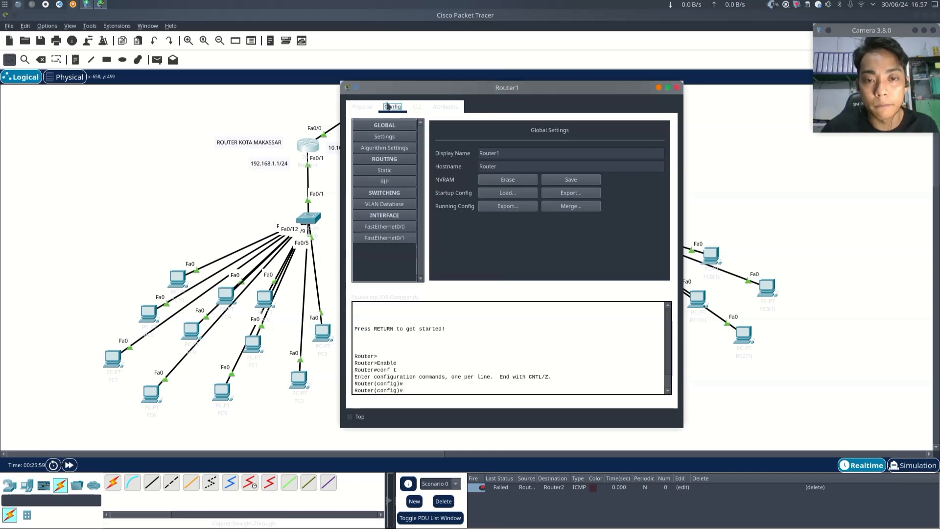
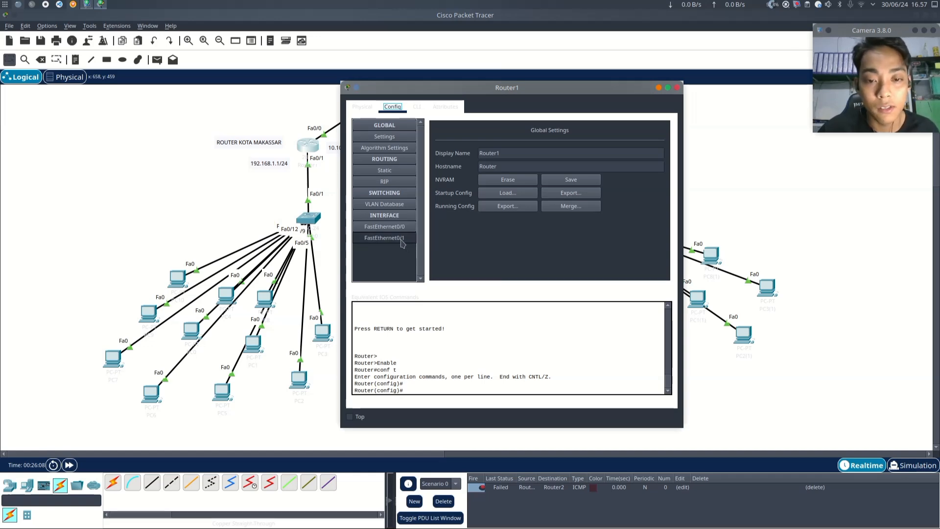
- Open the router's CLI and enter interface configuration for FastEthernet0/1
click(417, 108)
click(554, 315)
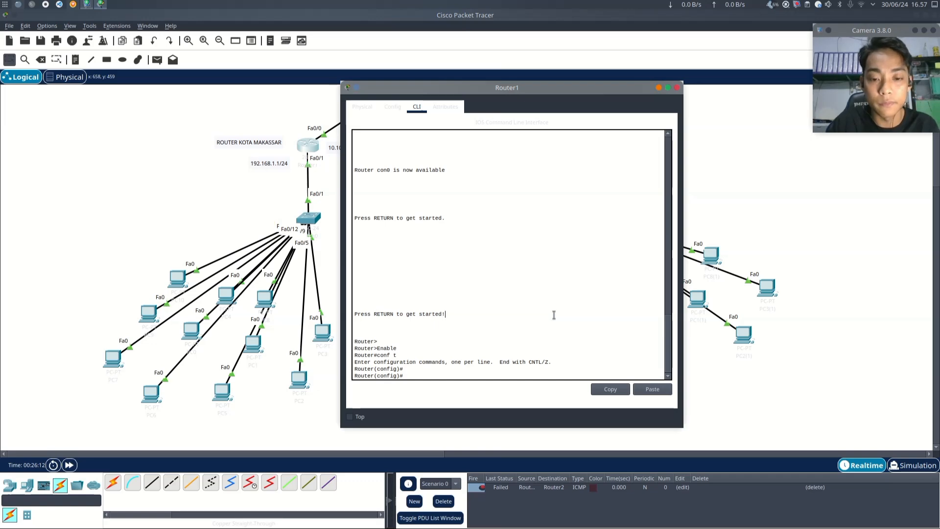
click(551, 321)
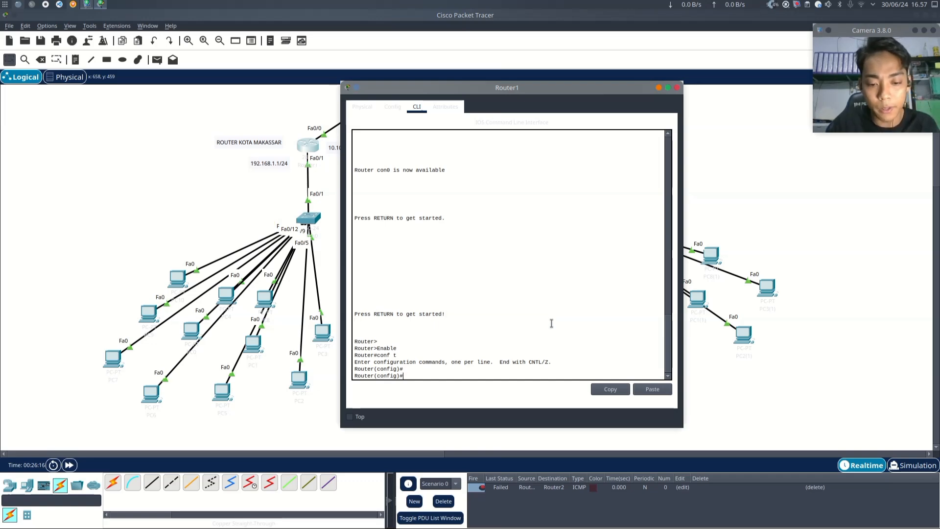
text(int )
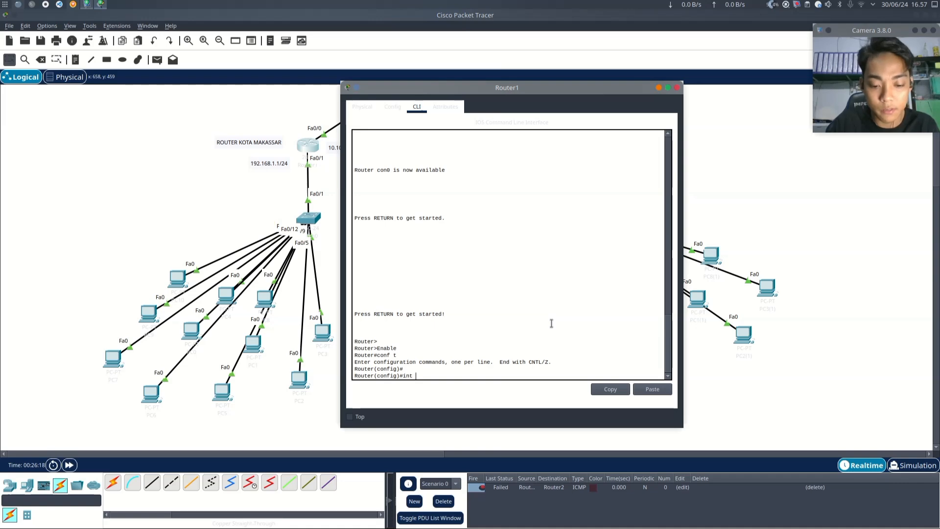
text(fastEt)
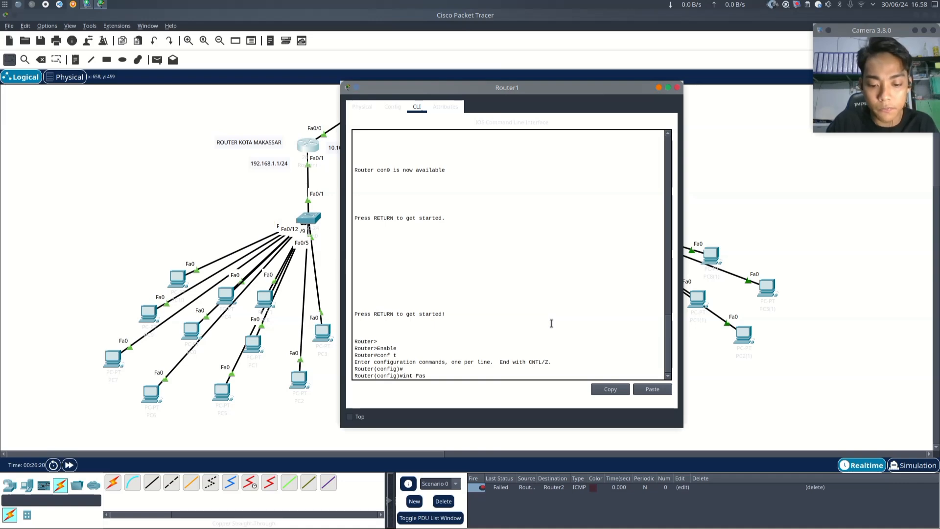
text(her)
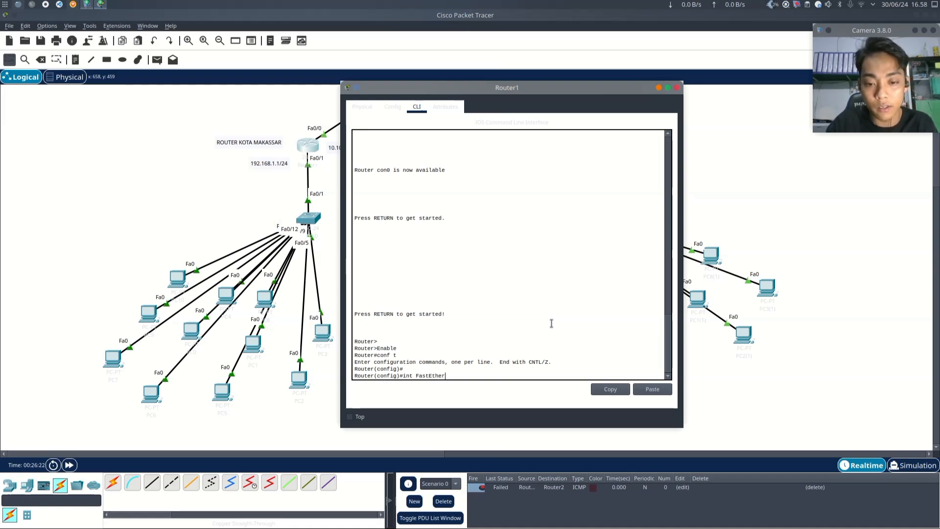
text(net0/1)
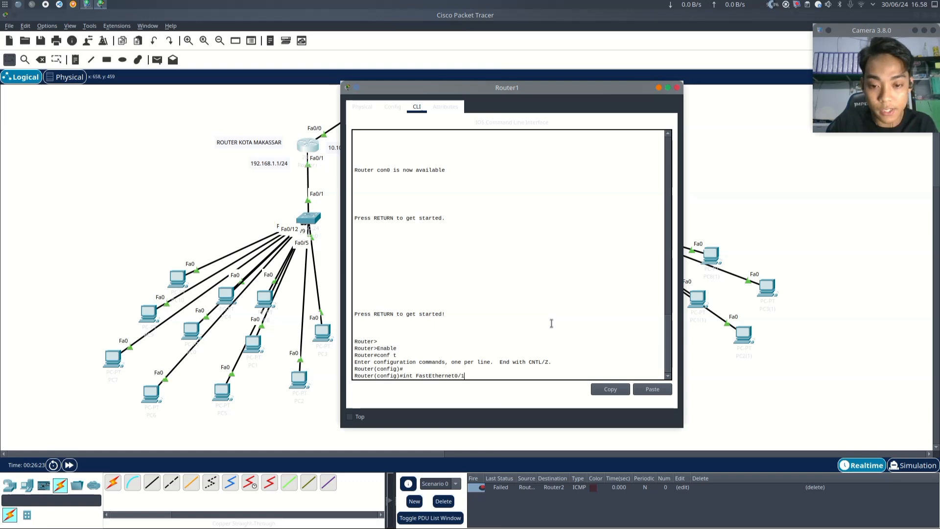
key(Return)
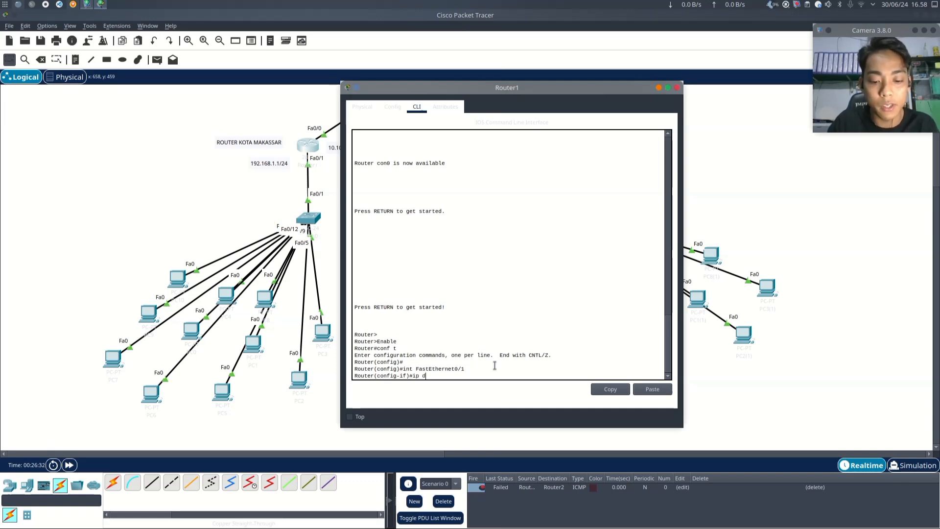
- Create a DHCP pool named routerMakassar on the router
text(cp poo)
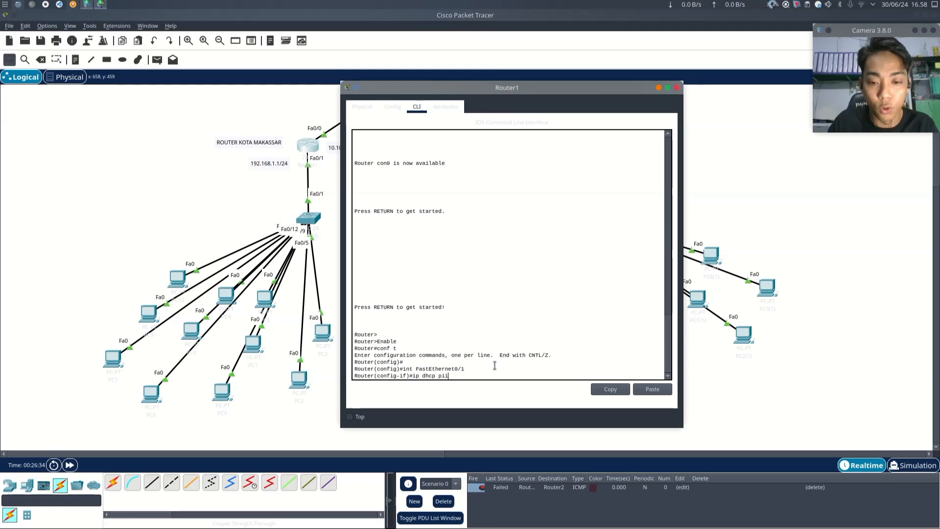
text(l)
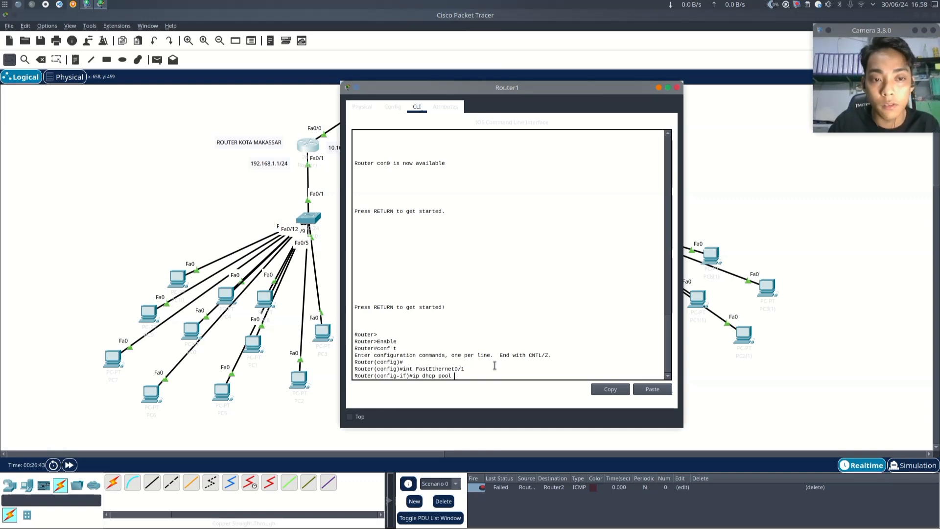
text(routerM)
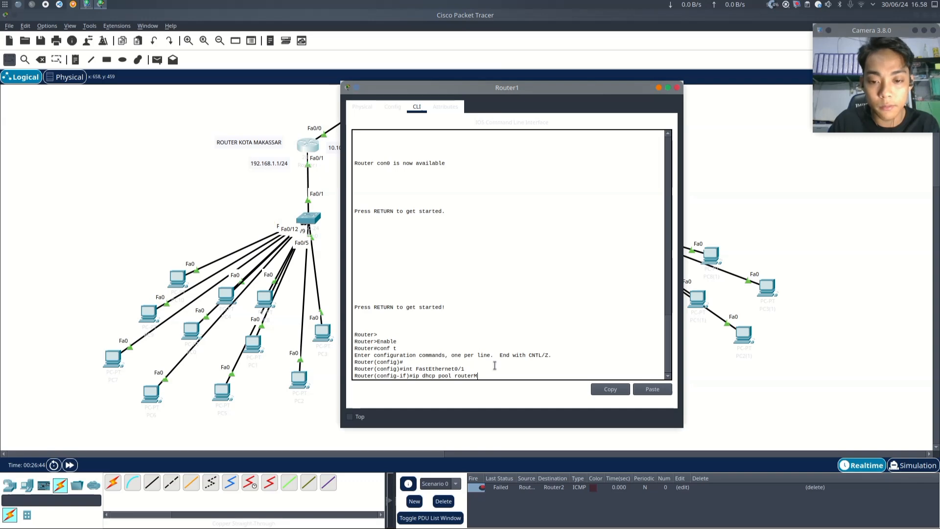
text(akassa)
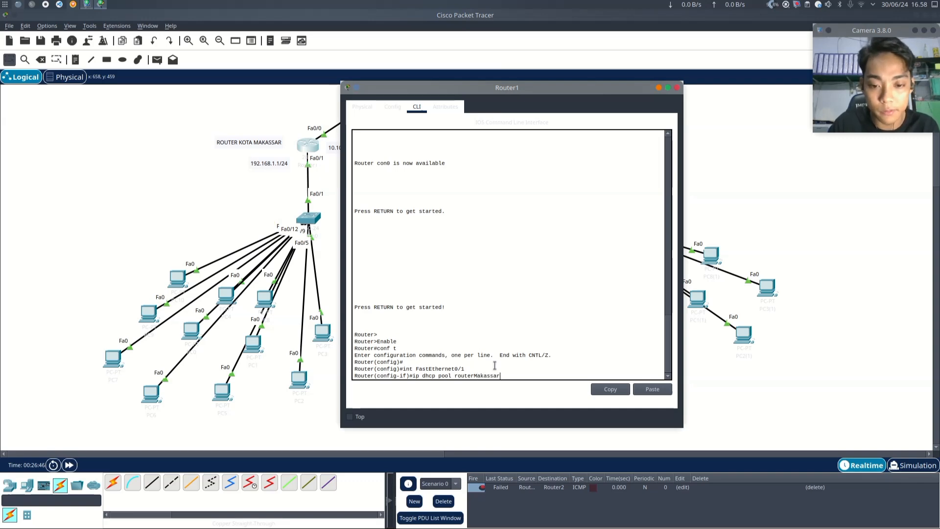
text(r)
key(Return)
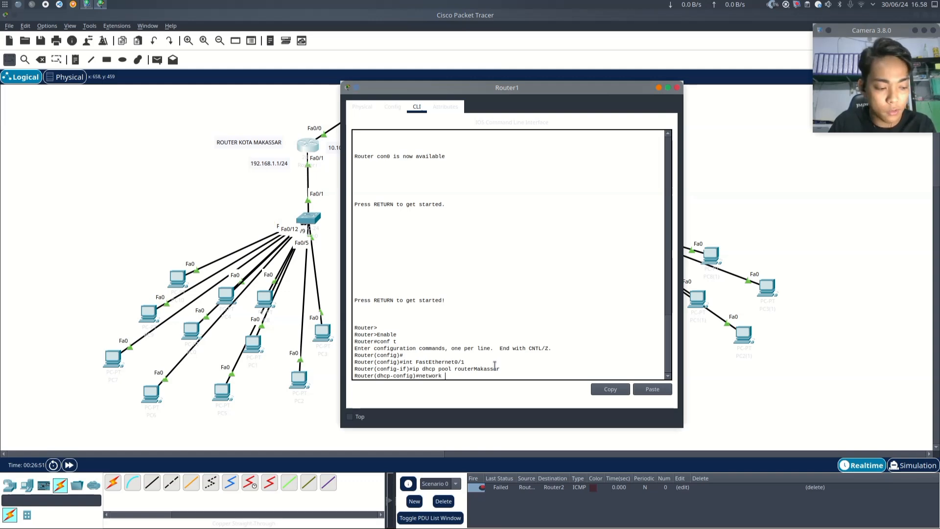
- Check the IPv4 address and subnet mask configured on the FastEthernet0/1 interface in the router's settings
text(network 19)
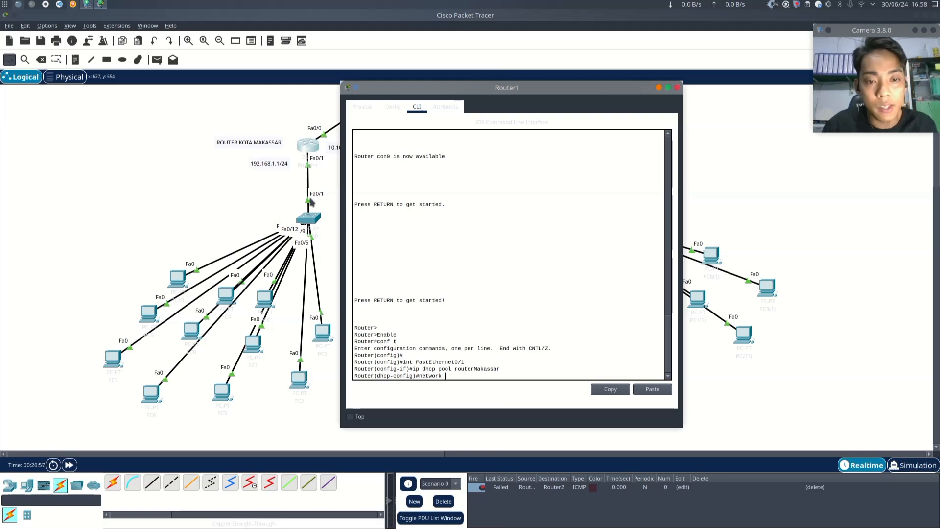
click(362, 107)
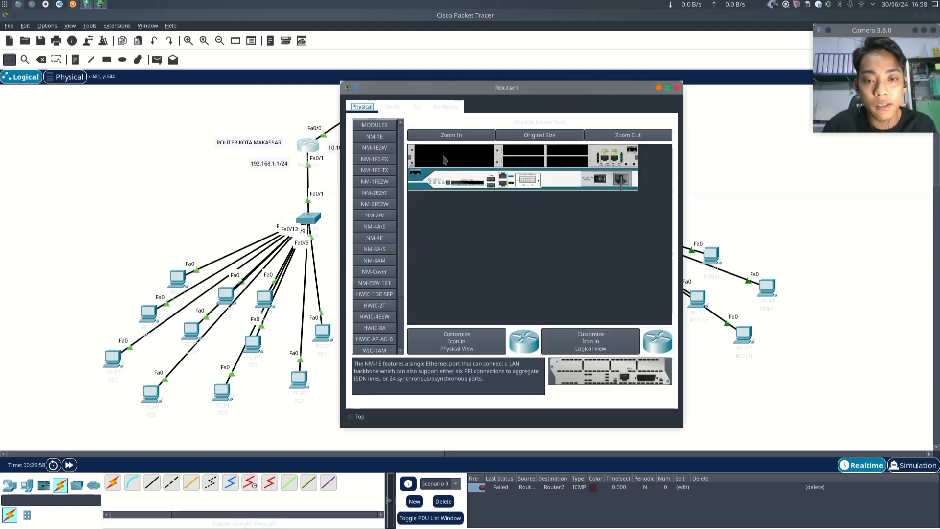
click(392, 107)
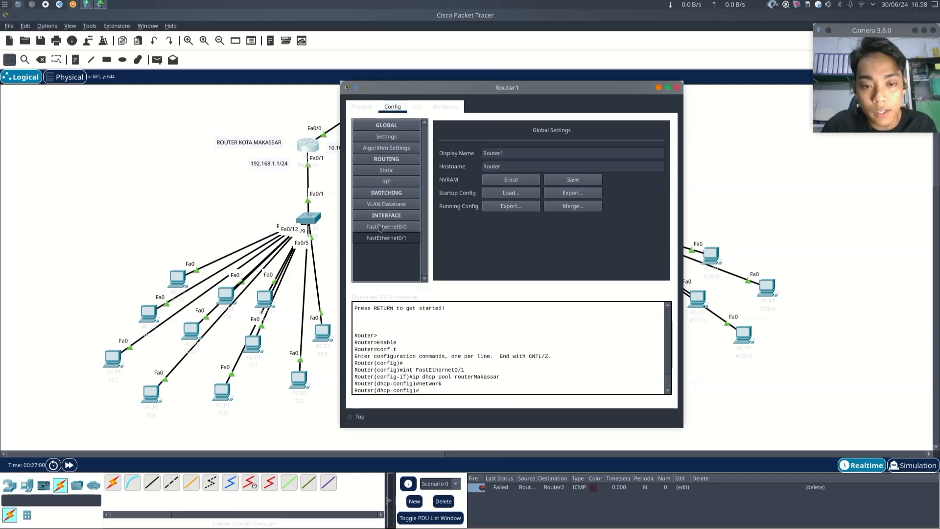
click(397, 239)
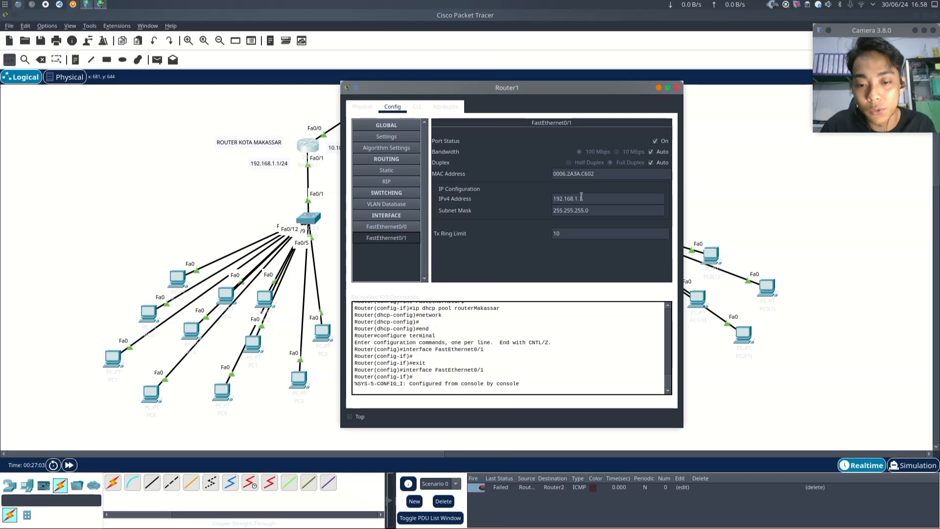
- Try to enter the command network 192.168.1.0 255.255.255.0 at the interface configuration prompt
click(417, 106)
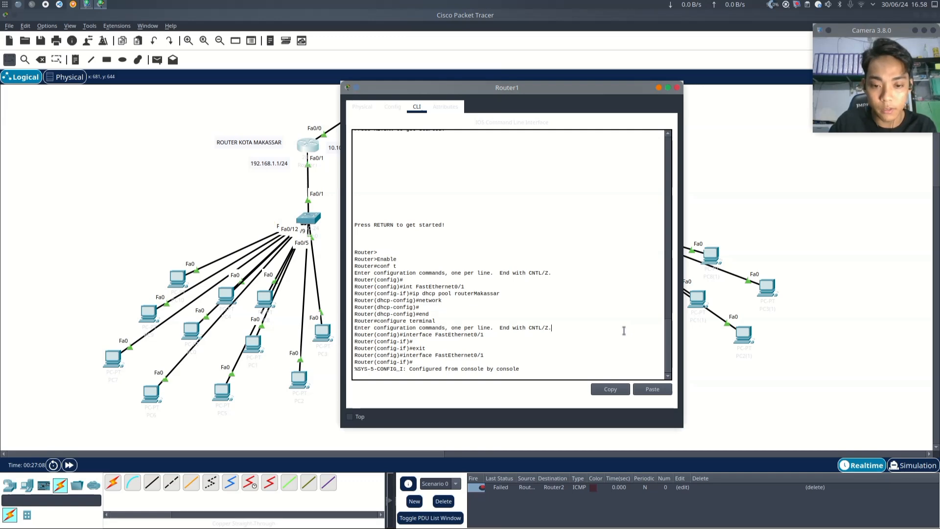
key(Return)
key(Return)
key(Return)
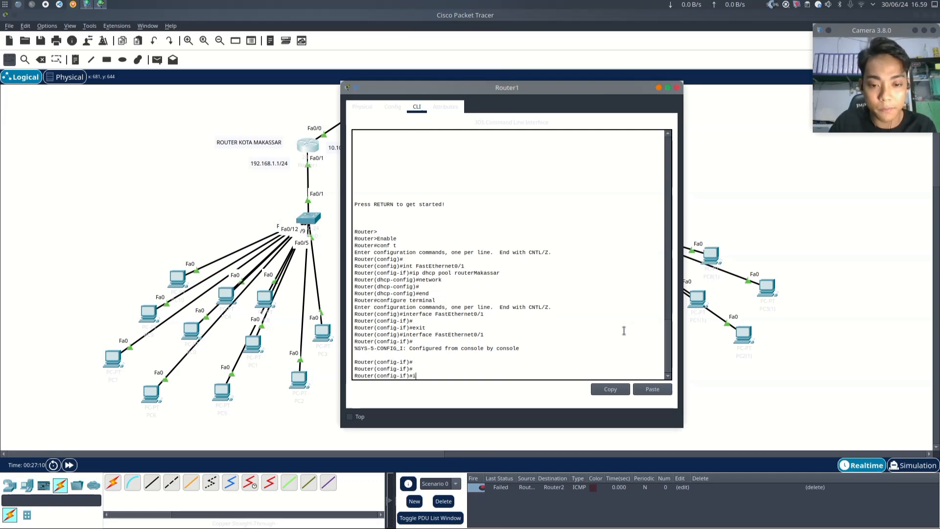
text(ip)
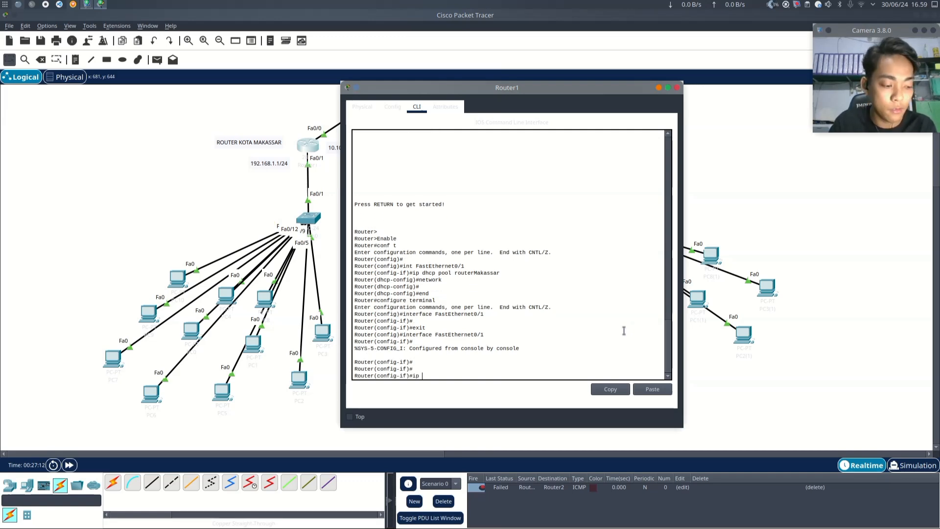
key(BackSpace)
key(BackSpace)
key(BackSpace)
text(netw)
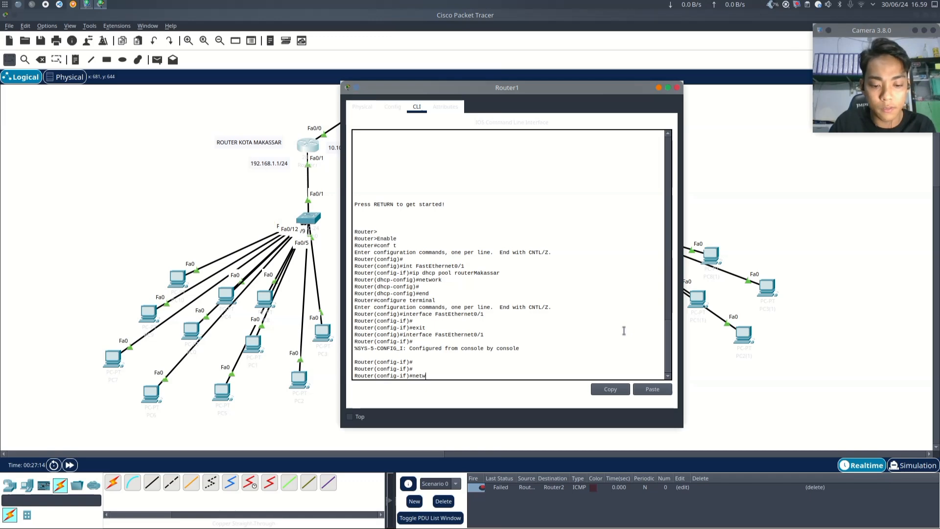
text(ork 192)
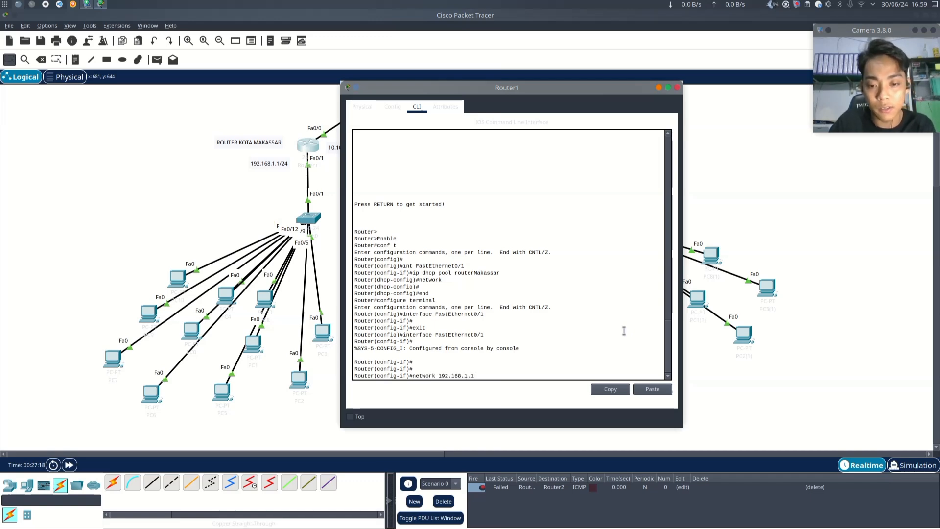
text(.168.1.0-)
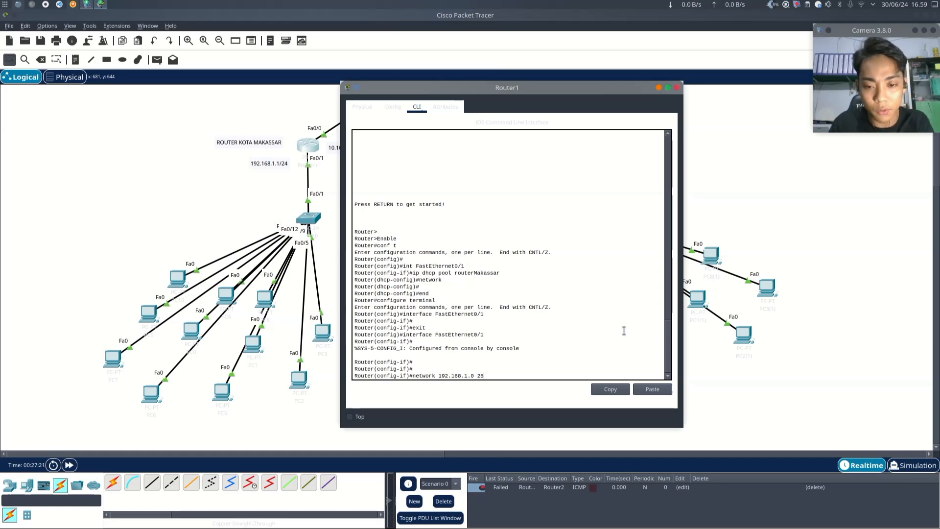
text(255.255)
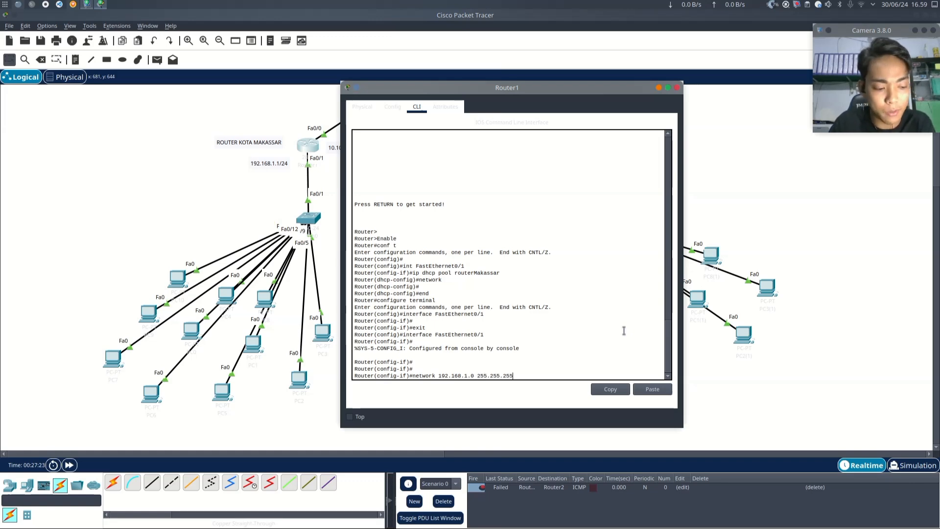
text(.0)
key(Return)
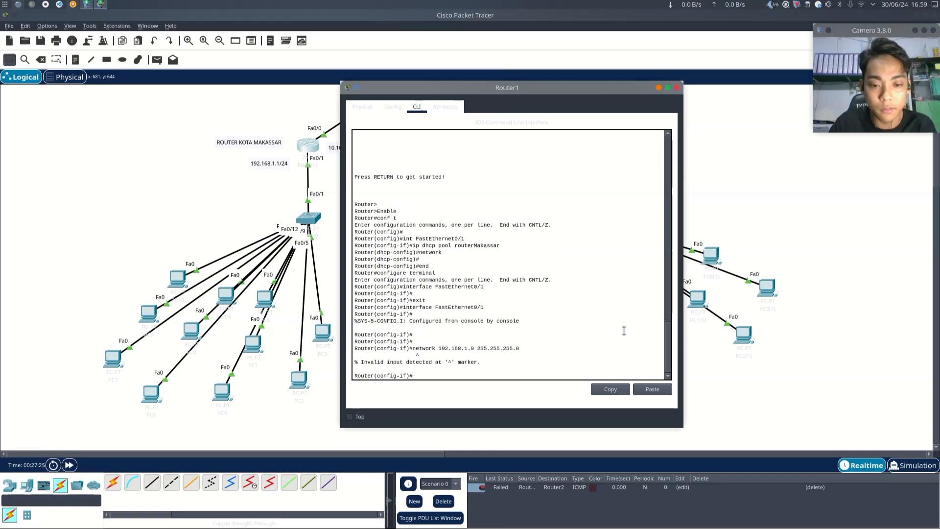
- Re-enter interface configuration for FastEthernet0/1 on the router
key(Up)
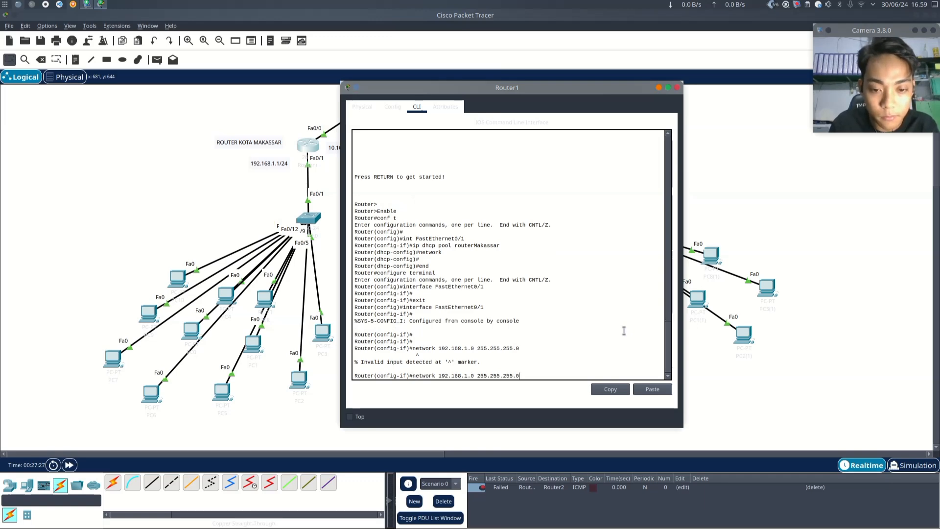
key(Up)
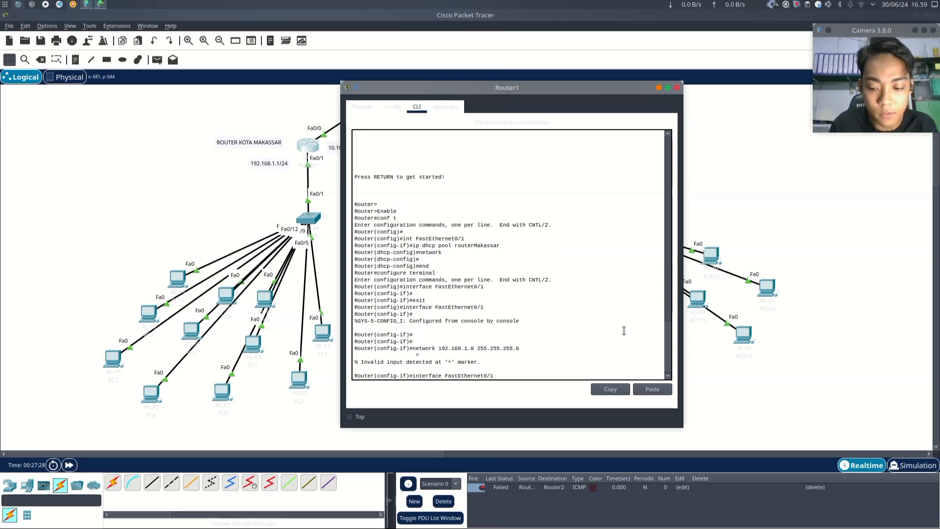
key(Return)
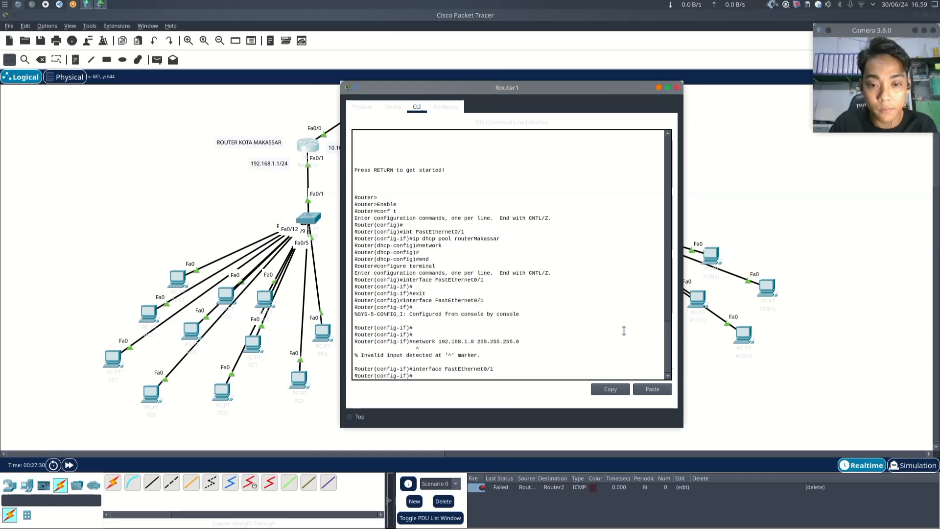
text(in)
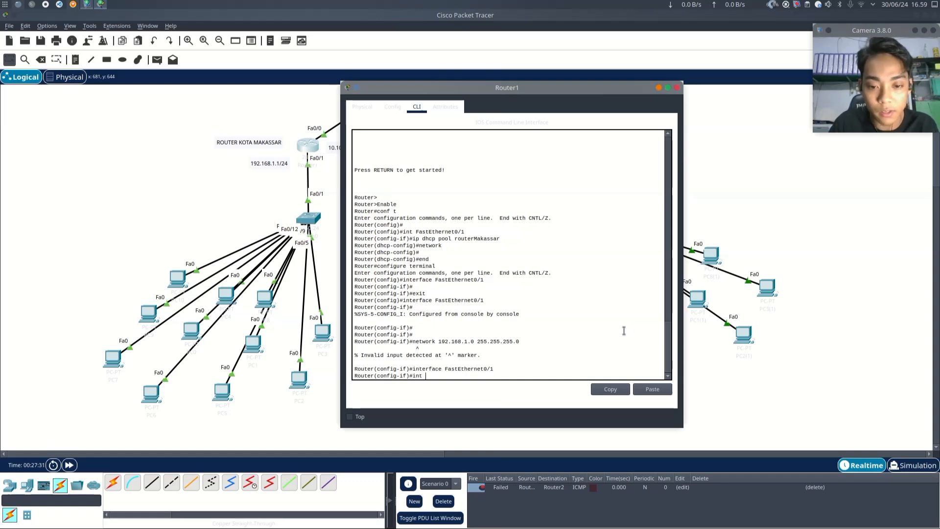
text(t )
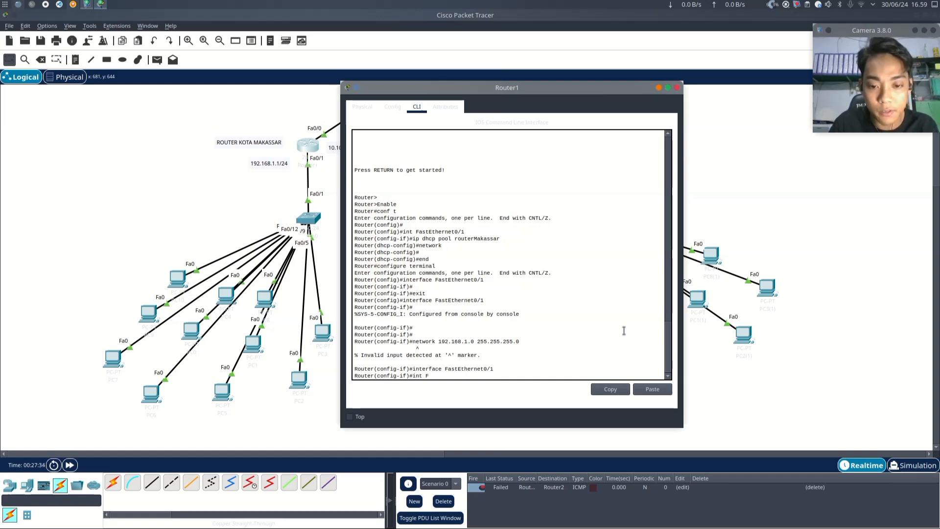
text(FastEthernet)
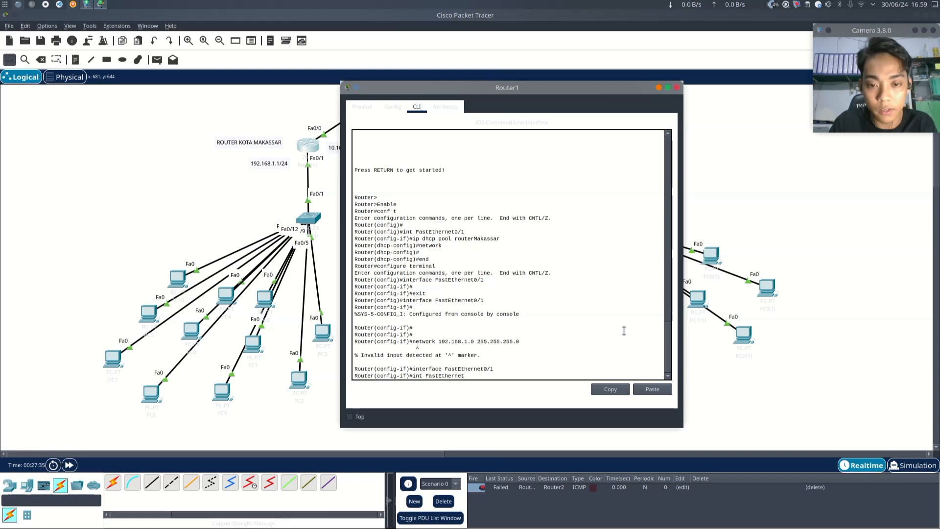
text(0/1)
key(Return)
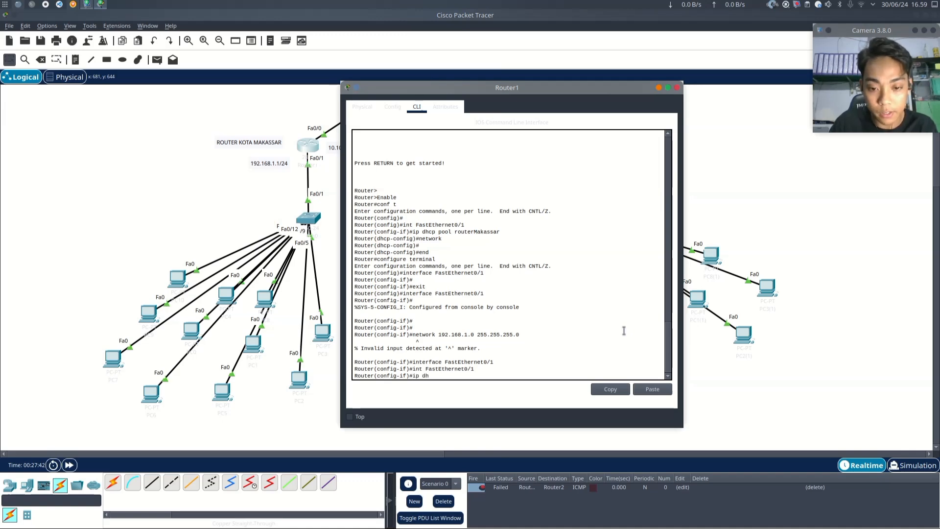
- Create and enter the DHCP pool routerMakassar from the FastEthernet0/1 interface prompt
text(ip dhcp pool)
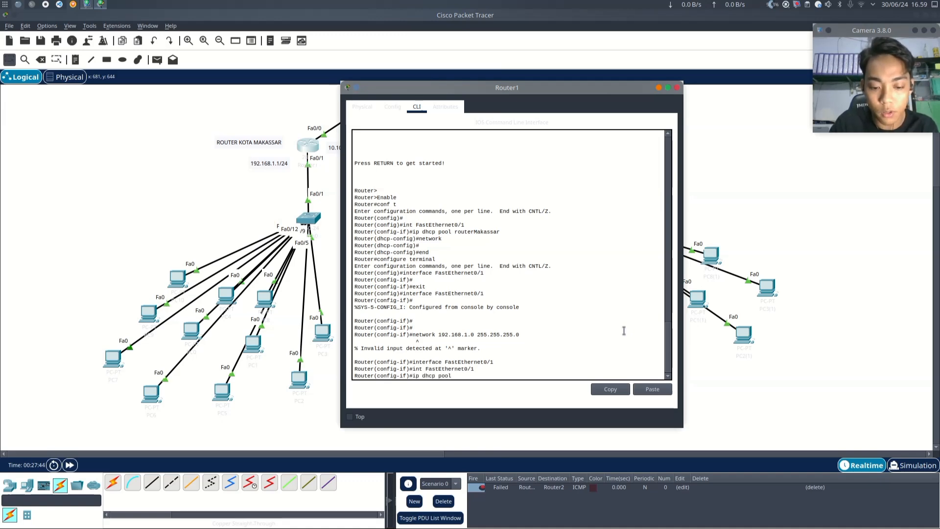
text( routerMakas)
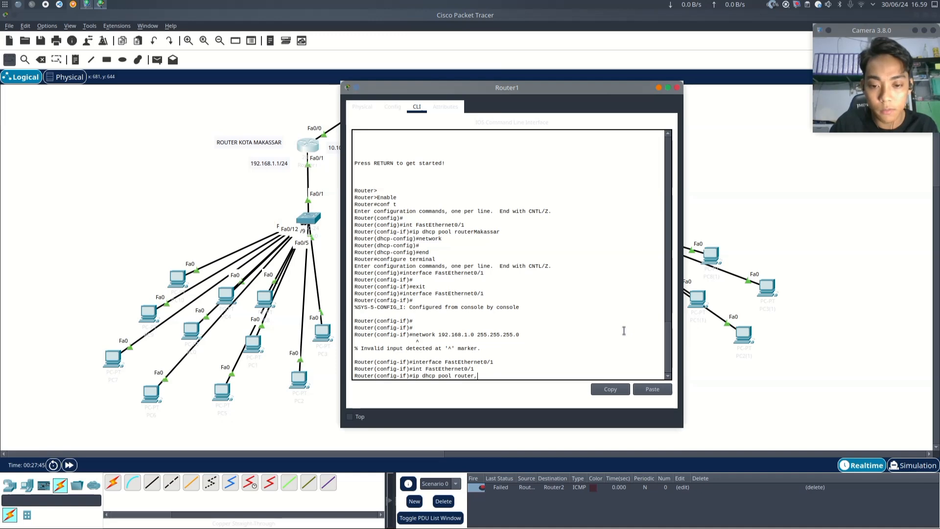
text(sar)
key(Return)
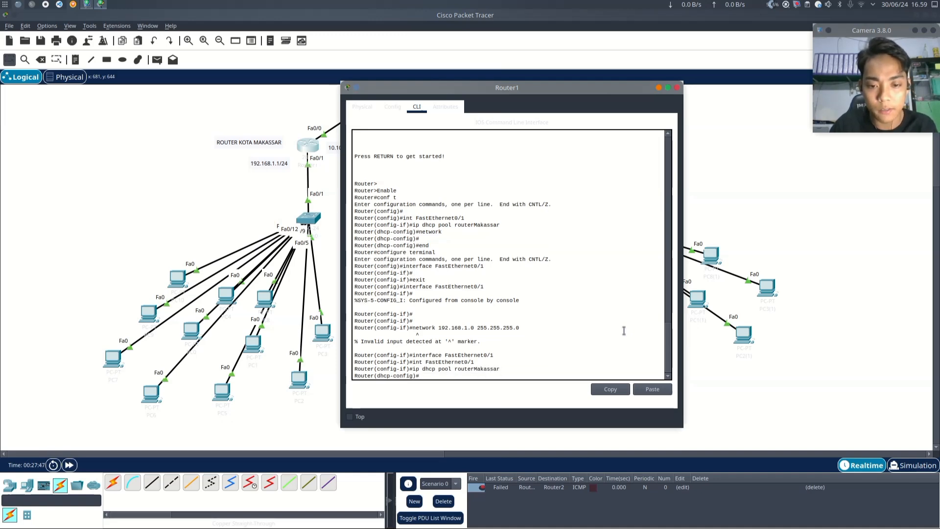
- Set the pool's network to 192.168.1.0 with subnet mask 255.255.255.0
text(network)
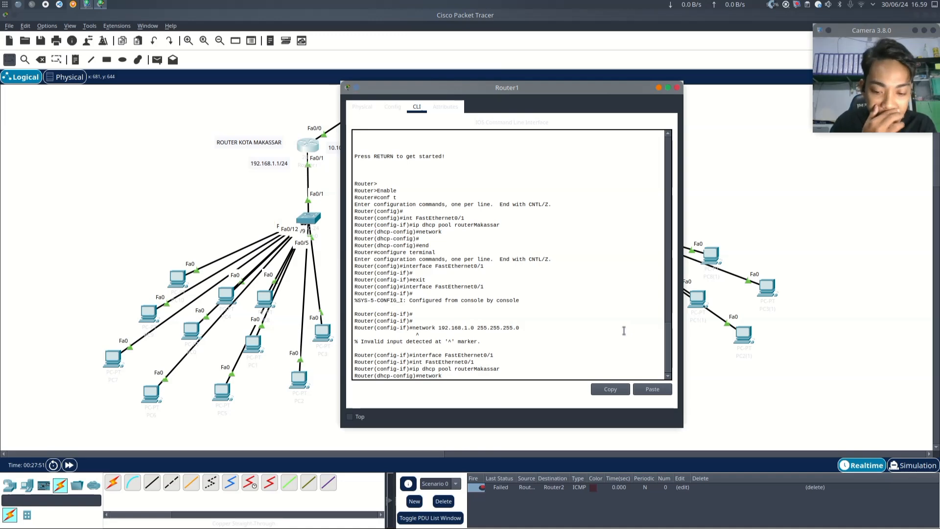
text( 192.168.)
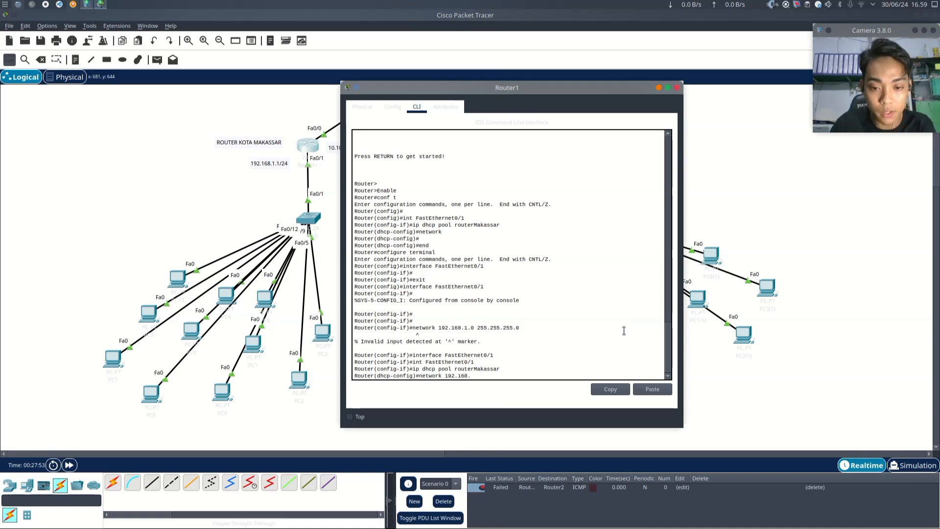
text(1.1)
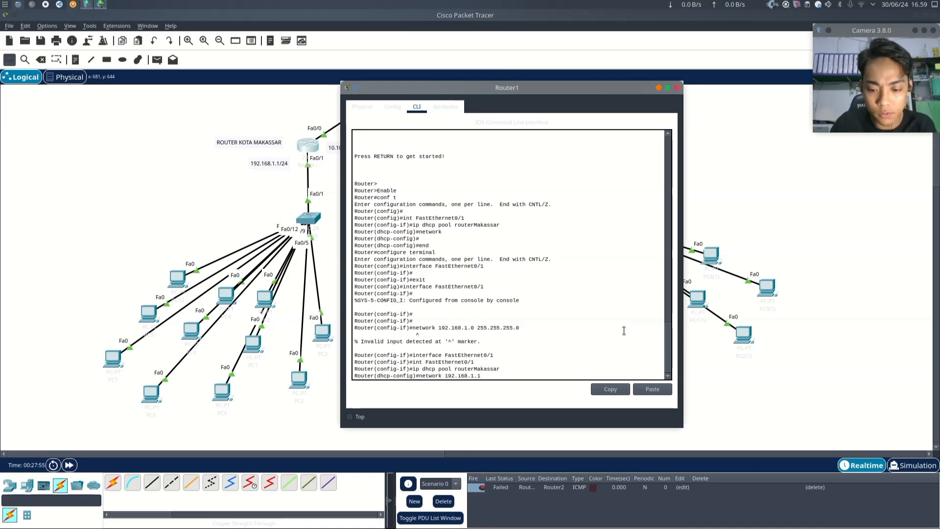
key(BackSpace)
text(0 25)
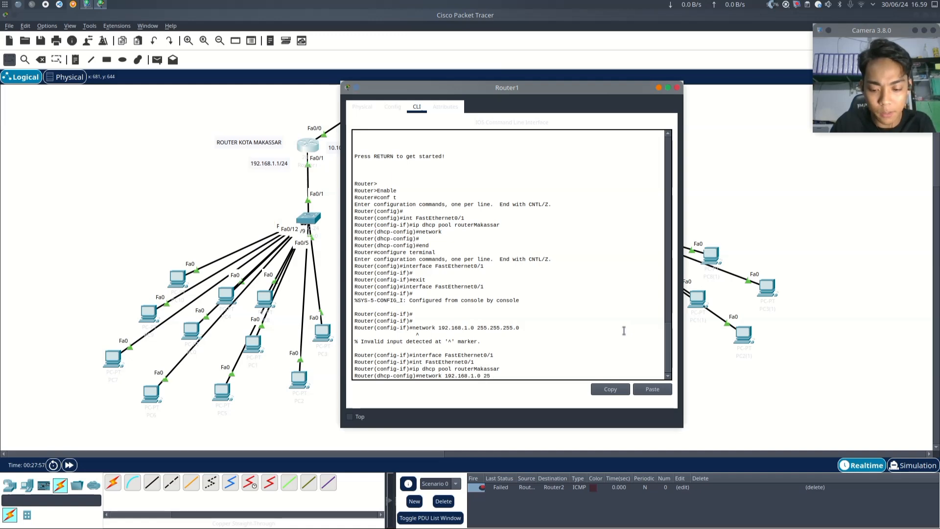
text(5.255.255)
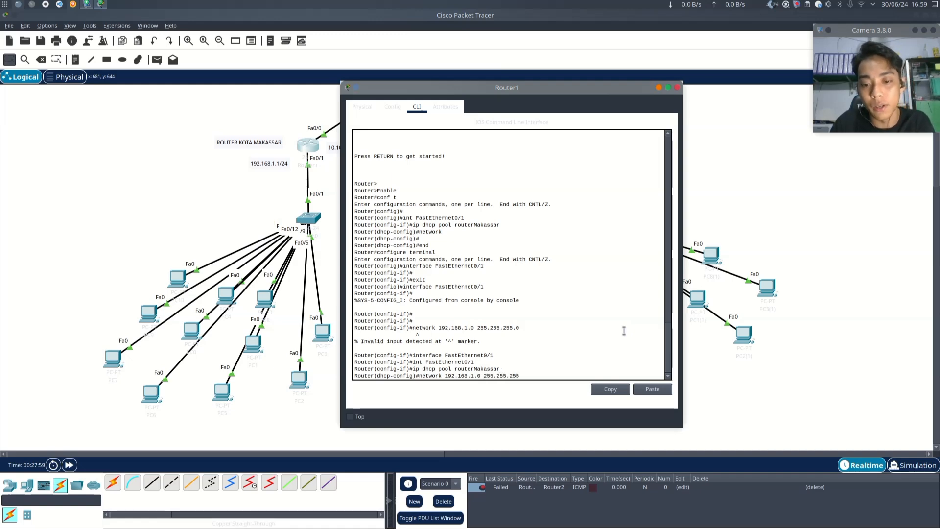
text(.0)
key(Return)
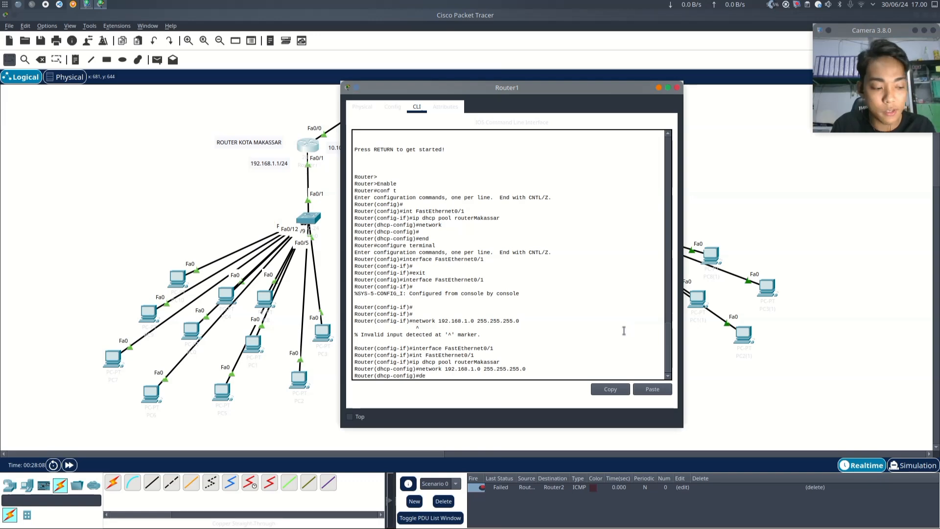
- Set the pool's default router to 192.168.1.1
text(default)
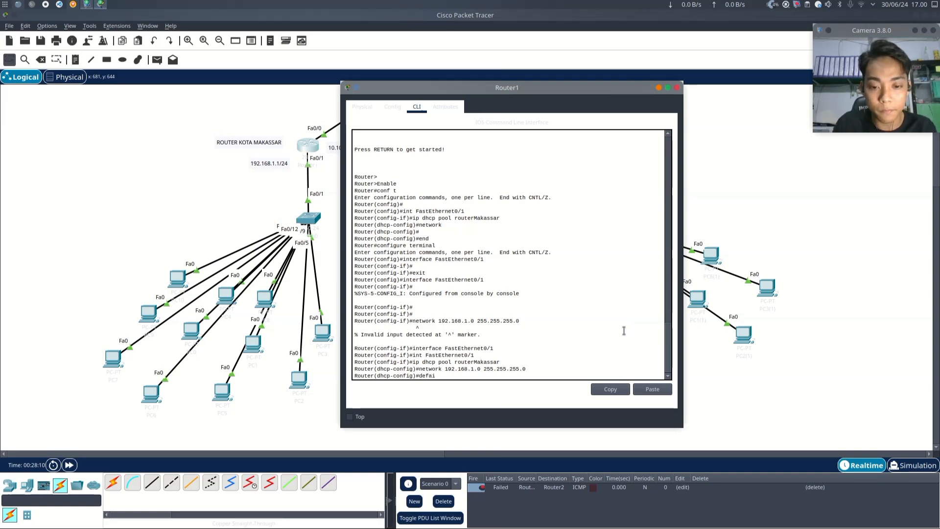
text(-reoute)
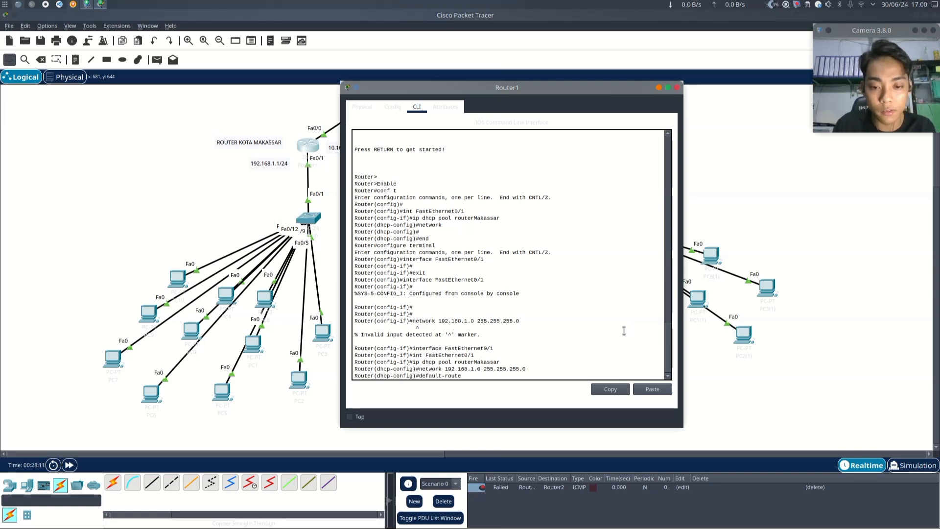
text(r)
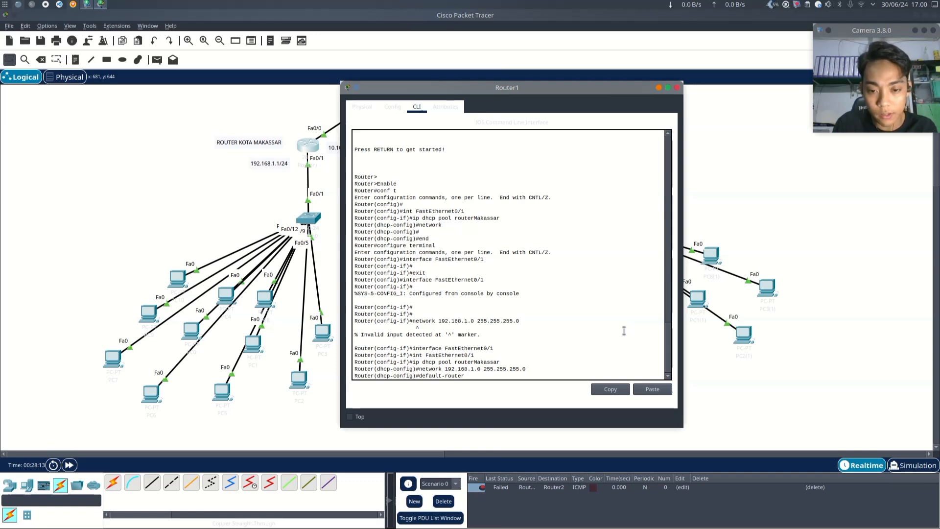
text( 192.168.1.1)
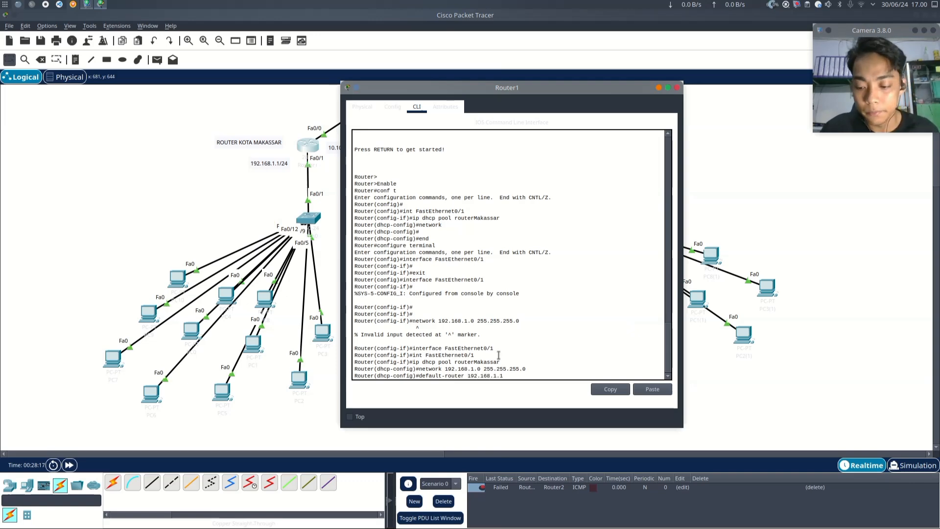
key(Return)
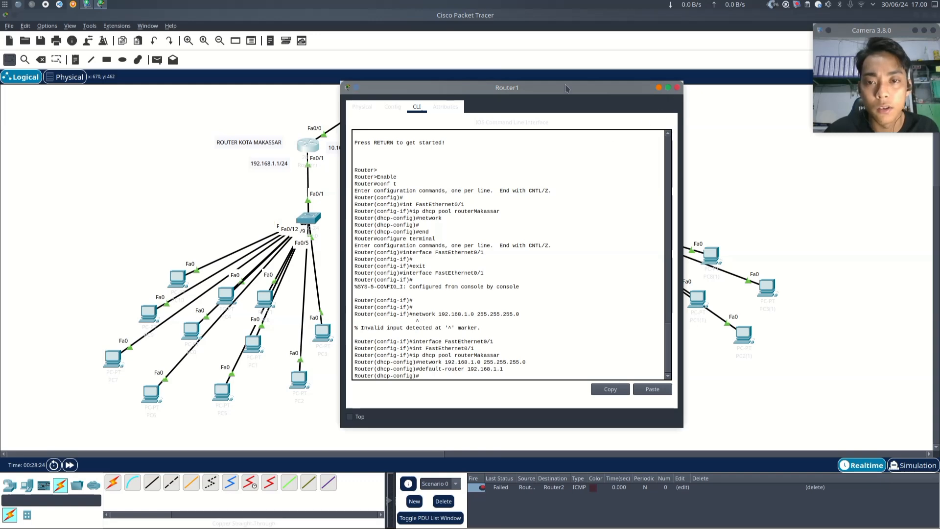
- Close the Makassar router's configuration window
drag(566, 89, 333, 201)
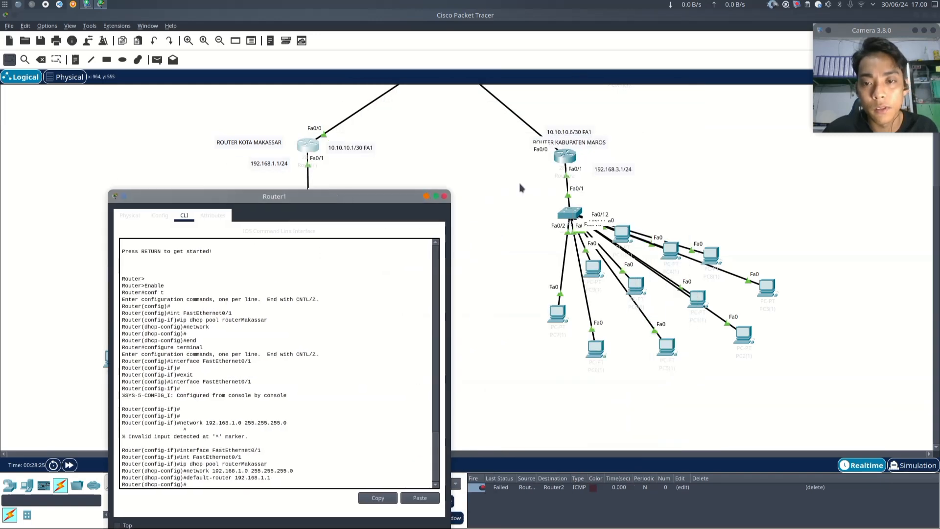
scroll(548, 176, up, 3)
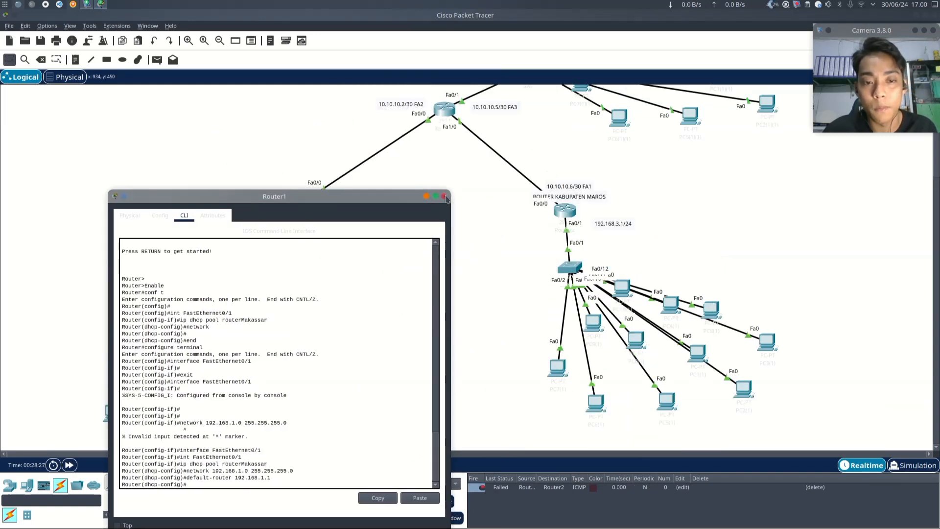
click(445, 197)
- Open the CLI of the Kab Gowa router and enter privileged and global configuration mode
scroll(466, 219, up, 5)
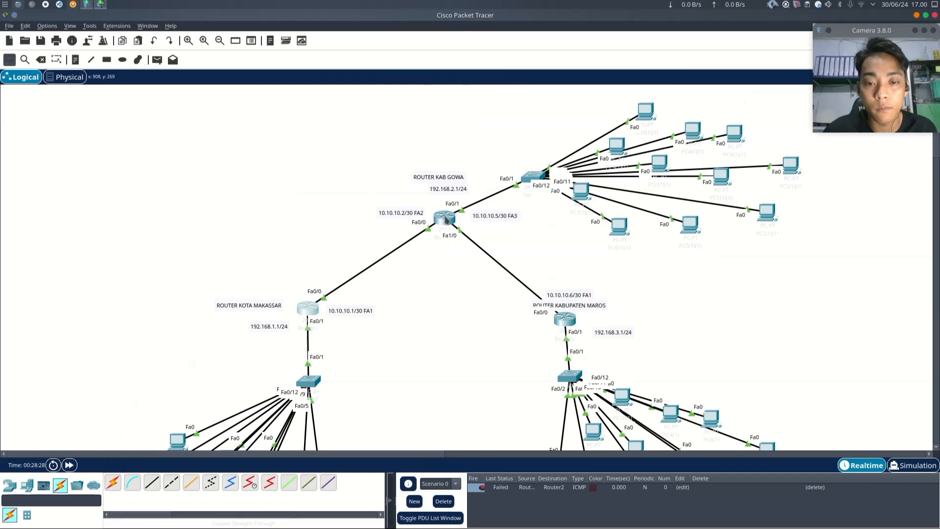
click(450, 224)
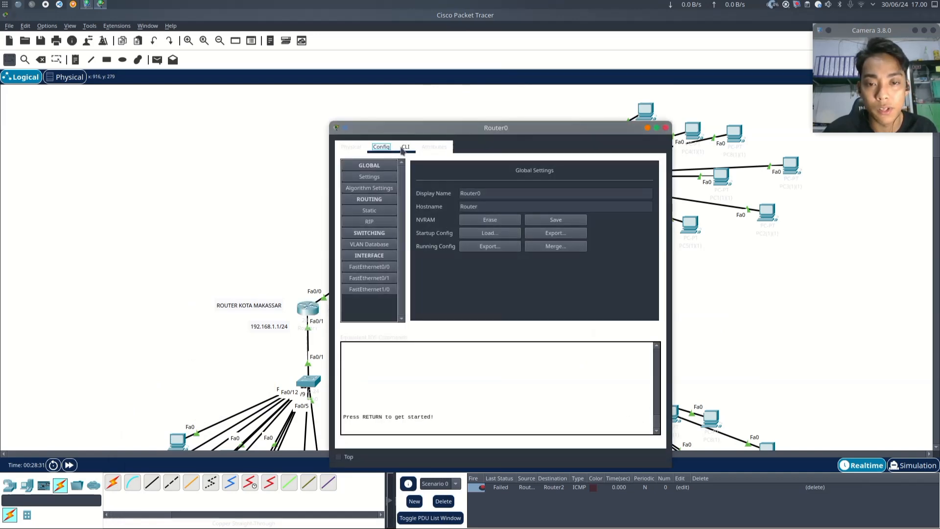
click(405, 147)
key(Return)
key(Return)
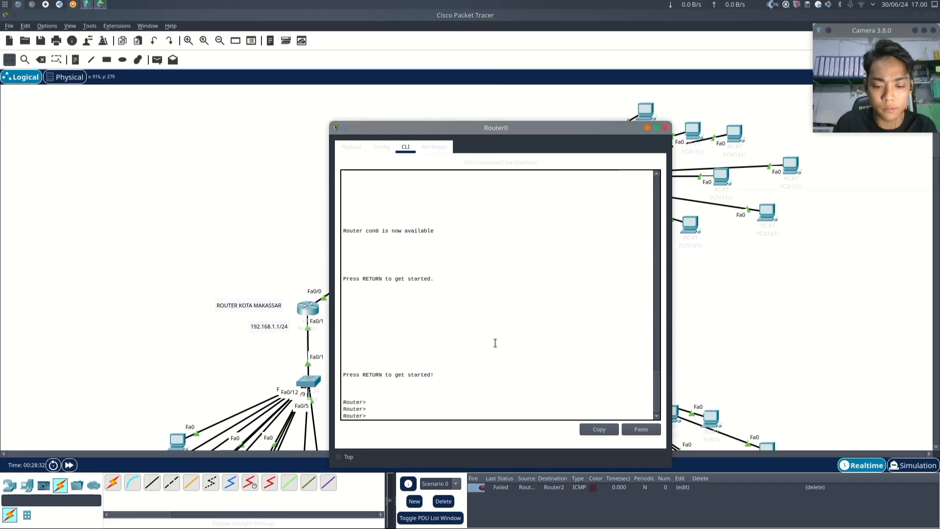
text(s)
key(BackSpace)
text(enable)
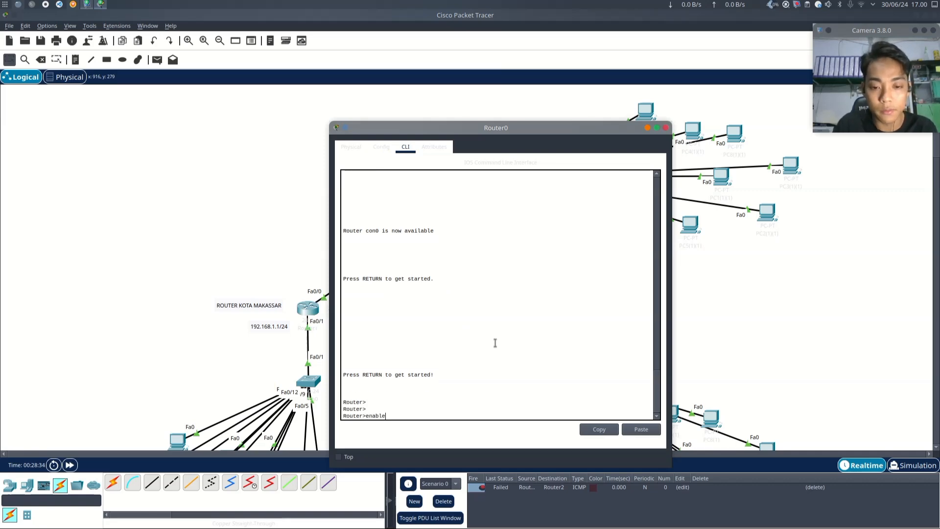
key(Return)
text(conf )
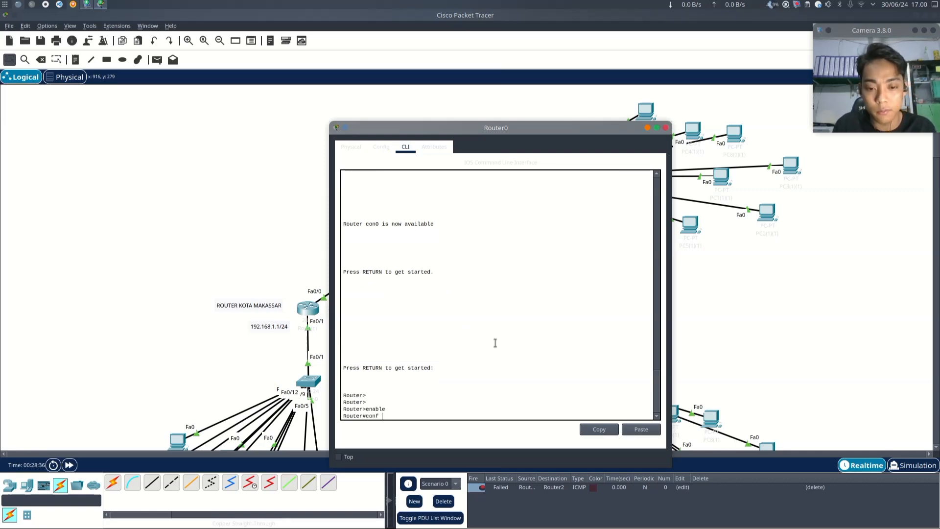
text(t)
key(Return)
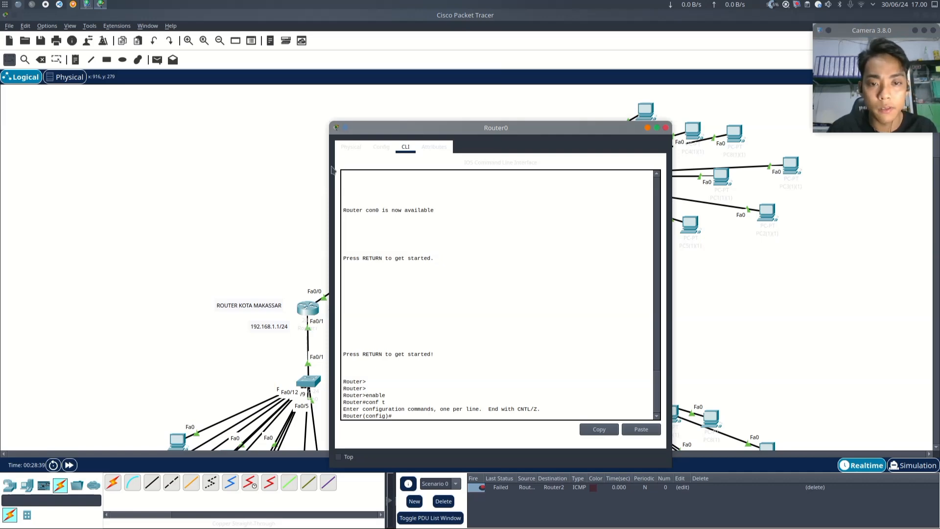
- Check the IPv4 address and subnet mask on the Gowa router's FastEthernet0/1 interface settings
click(352, 149)
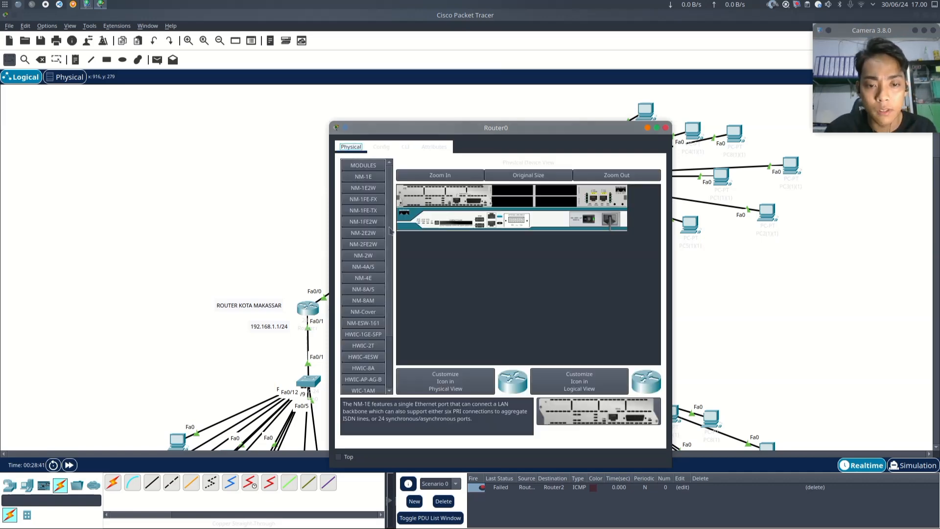
click(381, 147)
drag(446, 121, 620, 101)
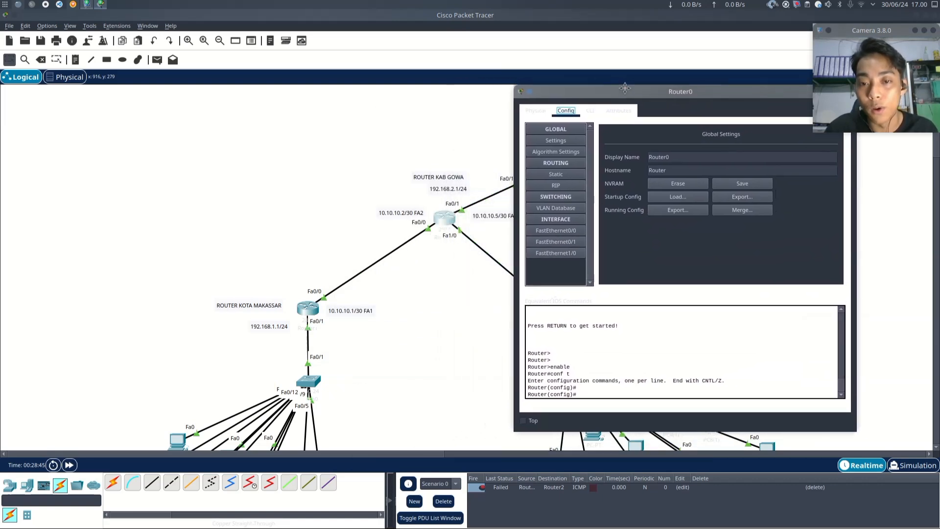
click(575, 242)
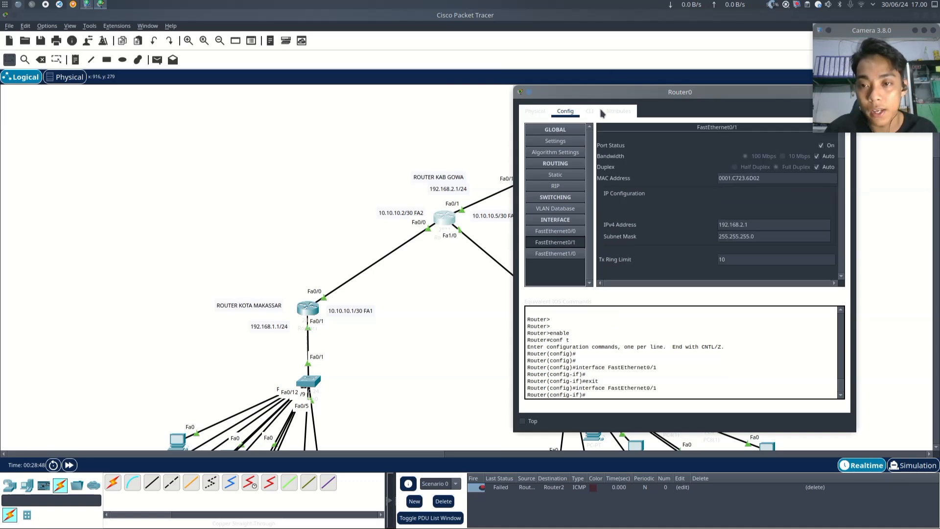
drag(592, 115, 451, 83)
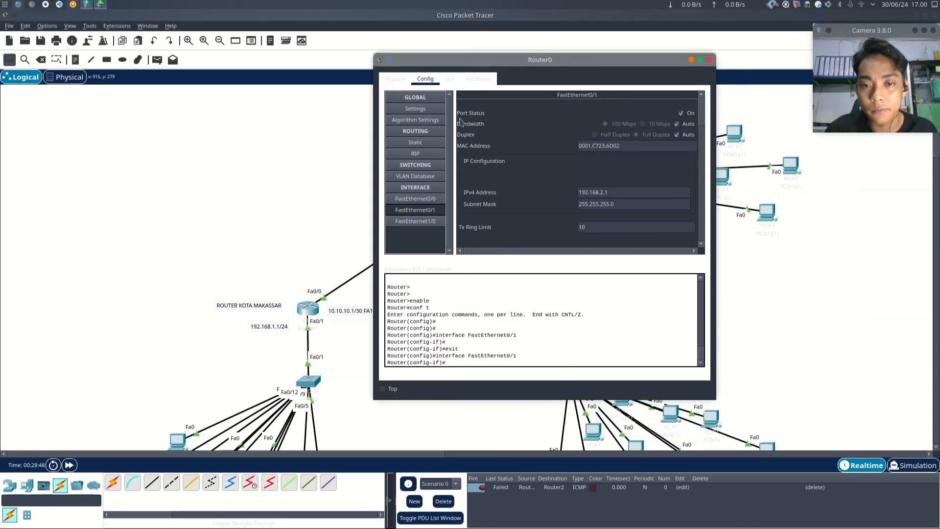
click(450, 79)
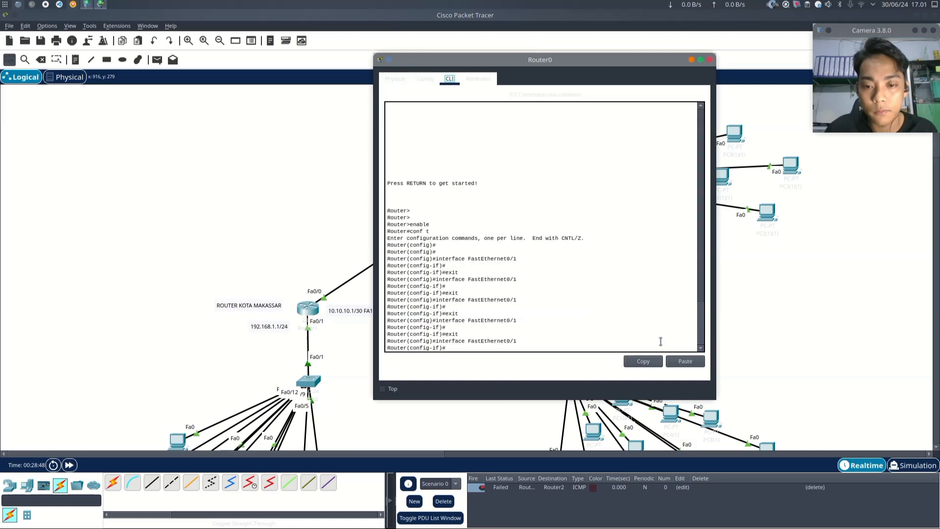
- Enter interface configuration for FastEthernet0/1 on the Gowa router
click(618, 303)
key(Return)
key(Return)
key(Return)
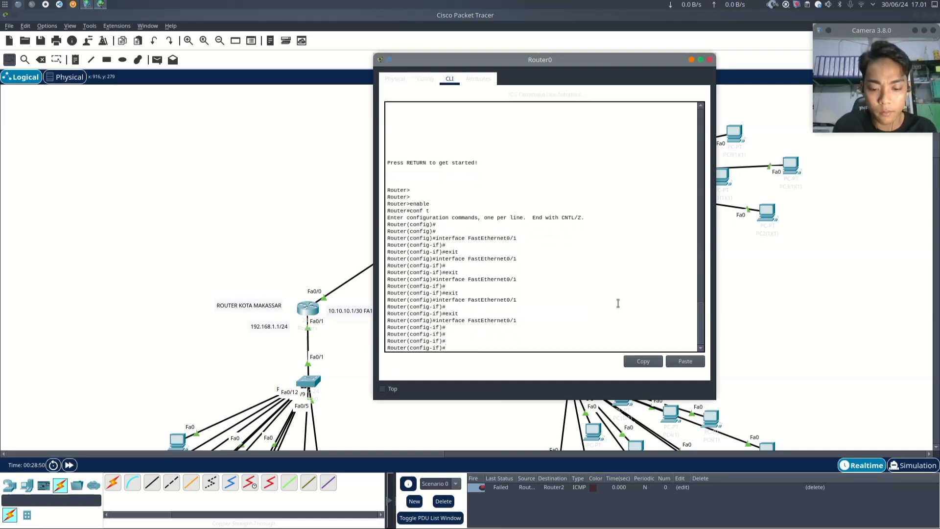
text(inte)
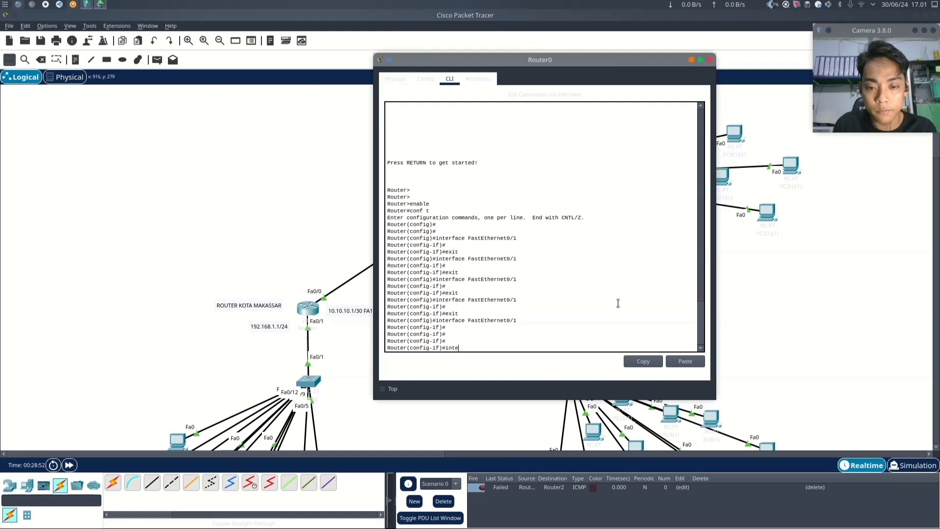
key(BackSpace)
key(BackSpace)
text(t)
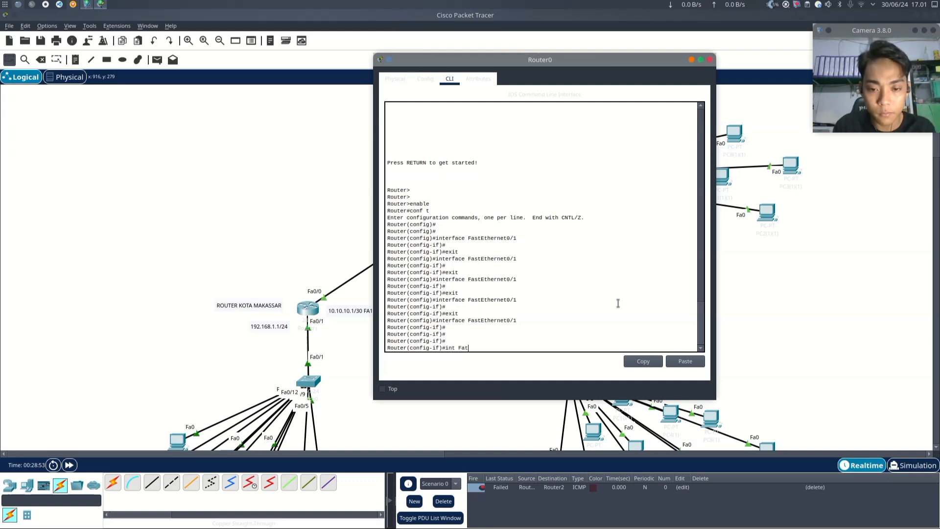
text( FastEthern)
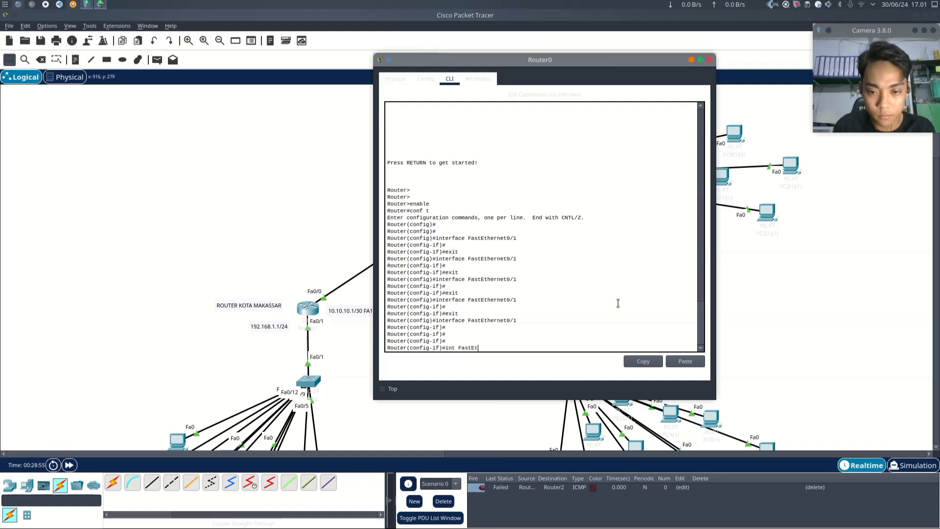
text(et )
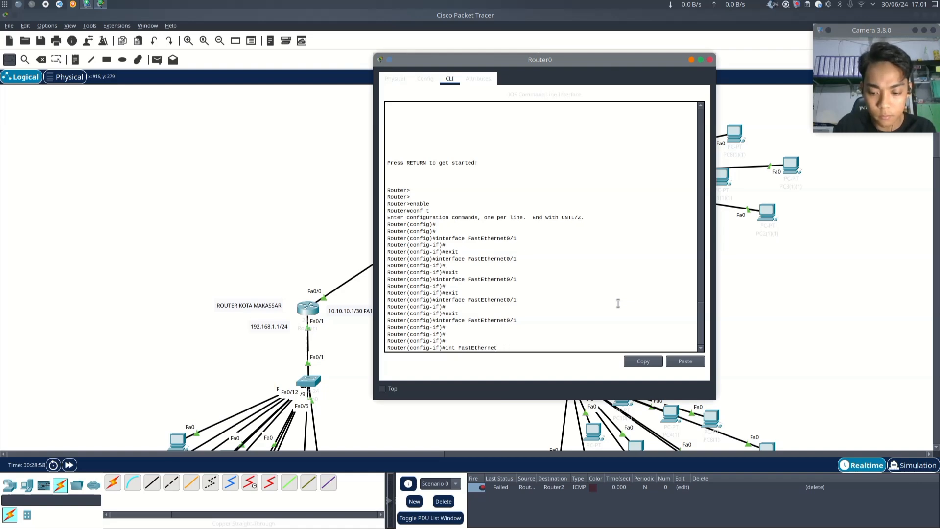
text(0/1)
key(Return)
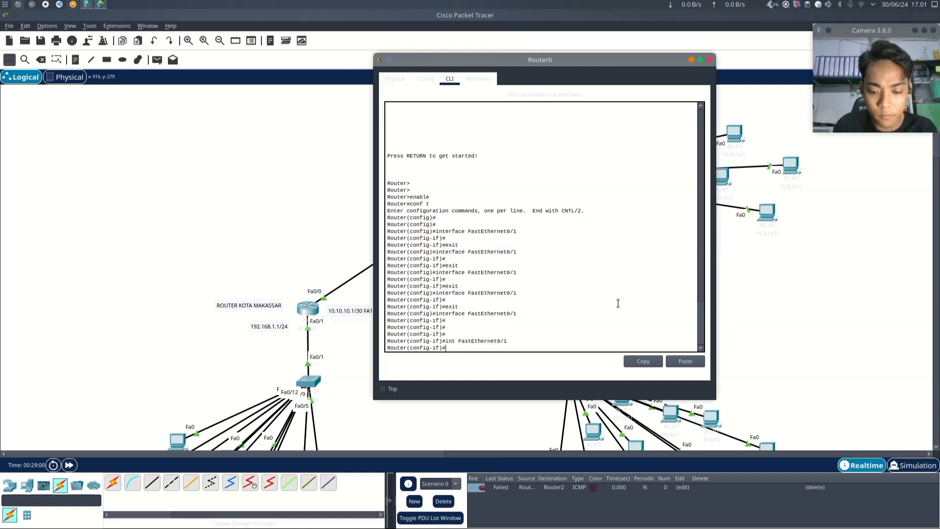
- Create a DHCP pool named kabupatenGowa on the Gowa router
key(BackSpace)
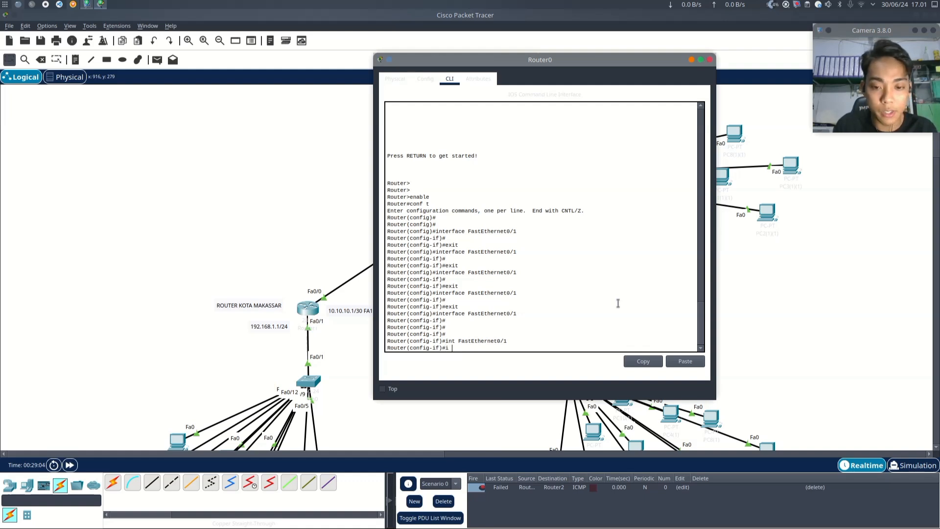
text(ip d)
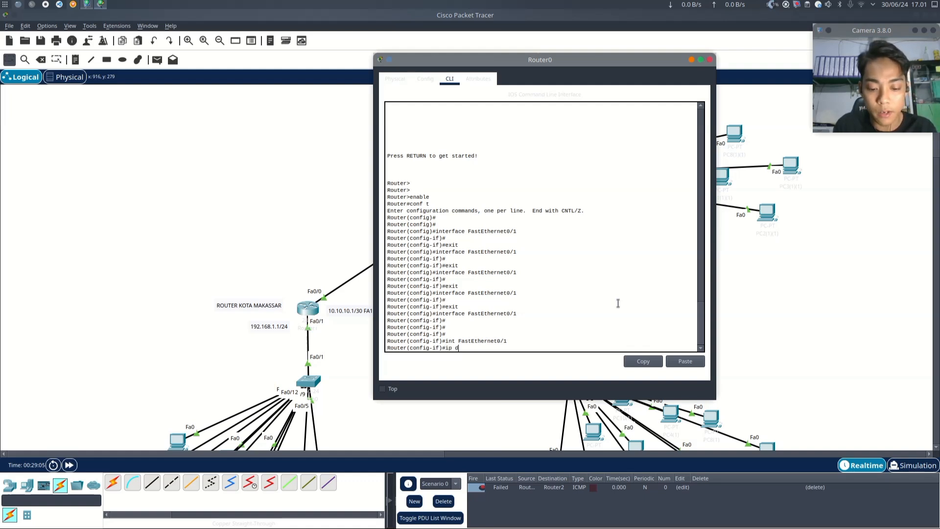
text(hcp pool)
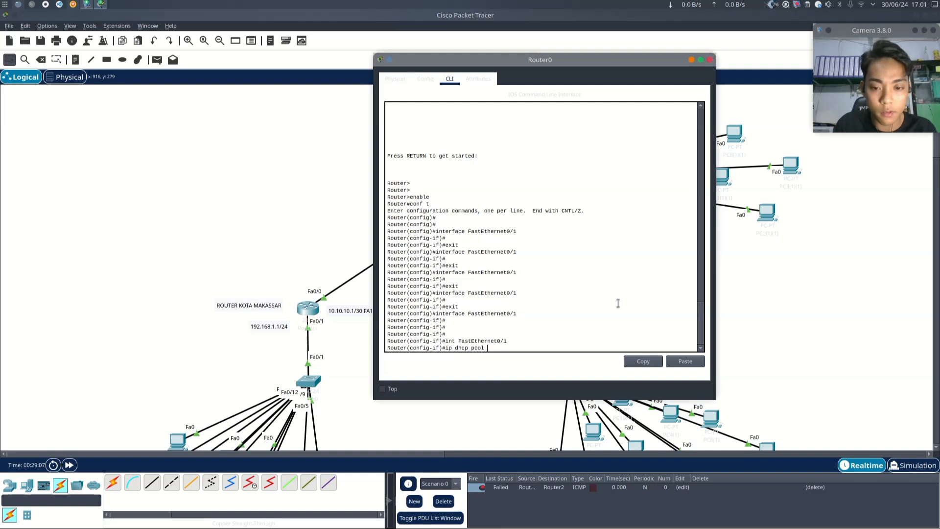
text( kabu)
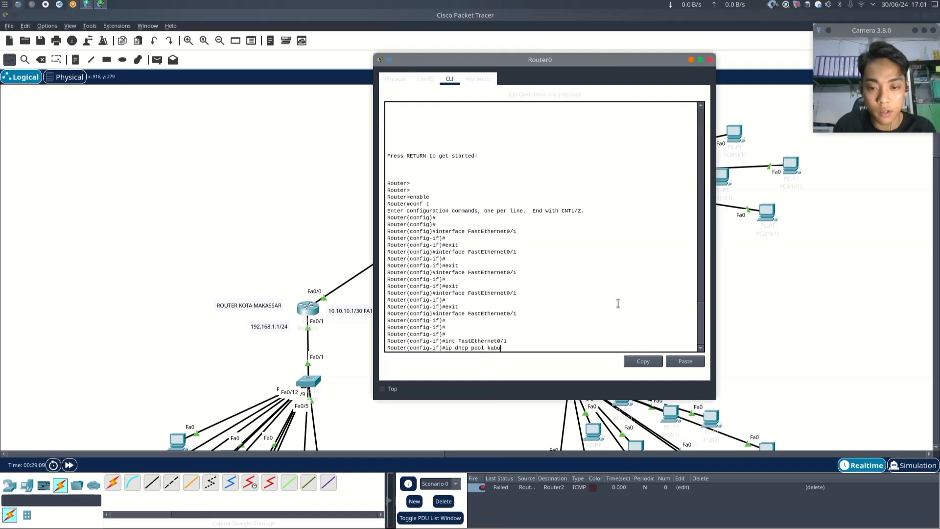
text(patengow)
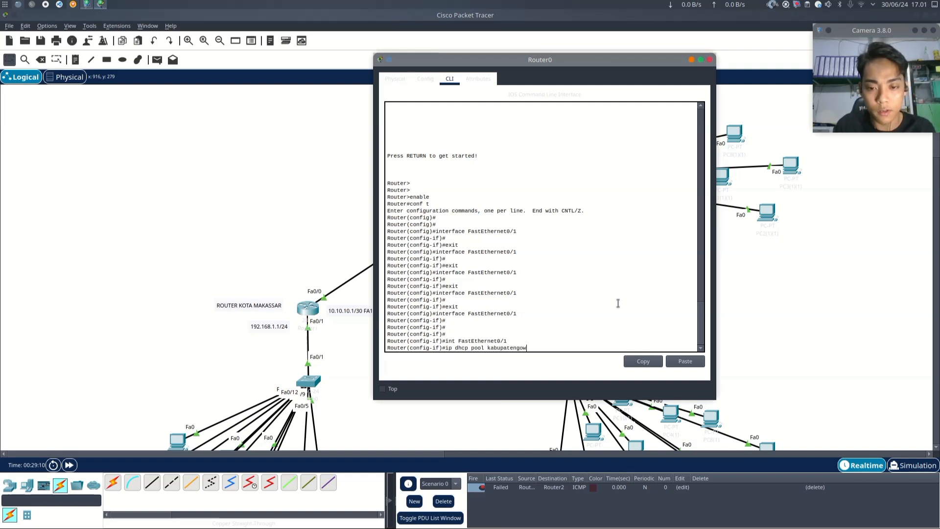
text(a)
key(Return)
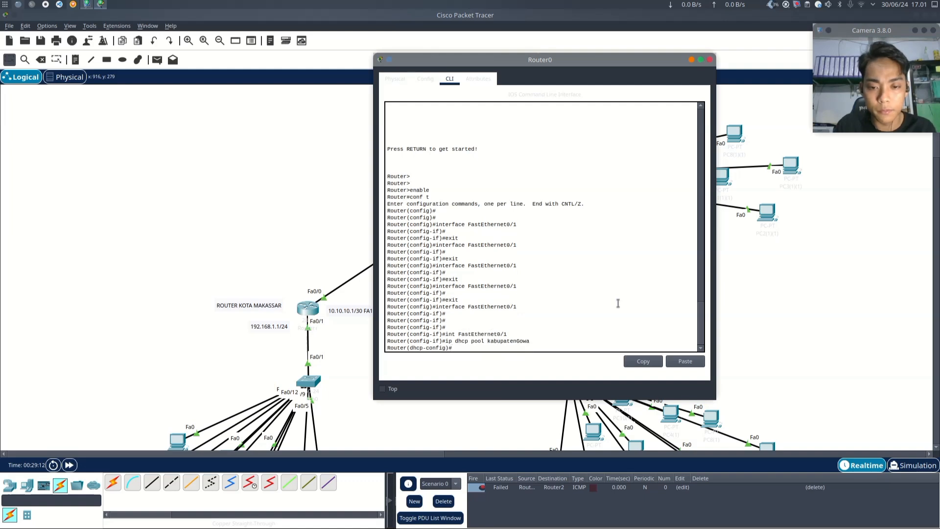
- Set the kabupatenGowa pool's network to 192.168.2.0 with mask 255.255.255.0
text(network)
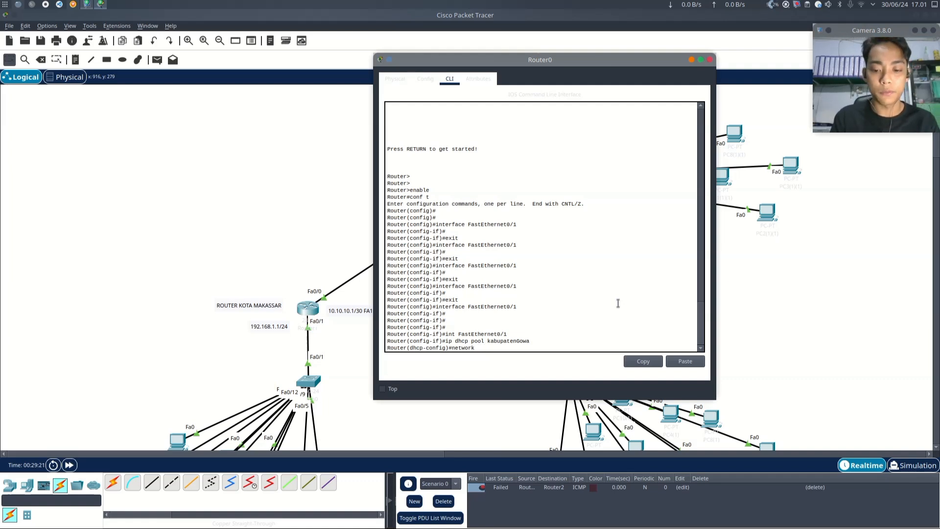
text(192)
key(BackSpace)
key(BackSpace)
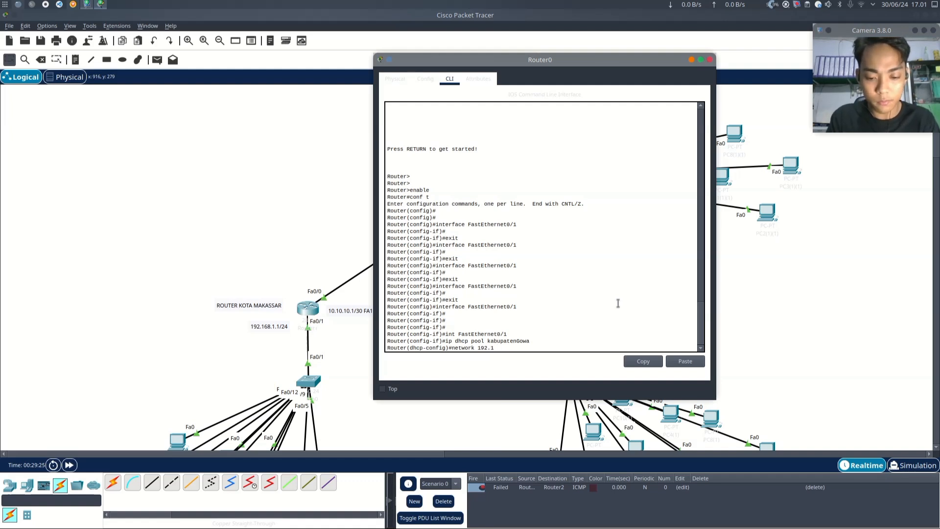
text(68.2.1)
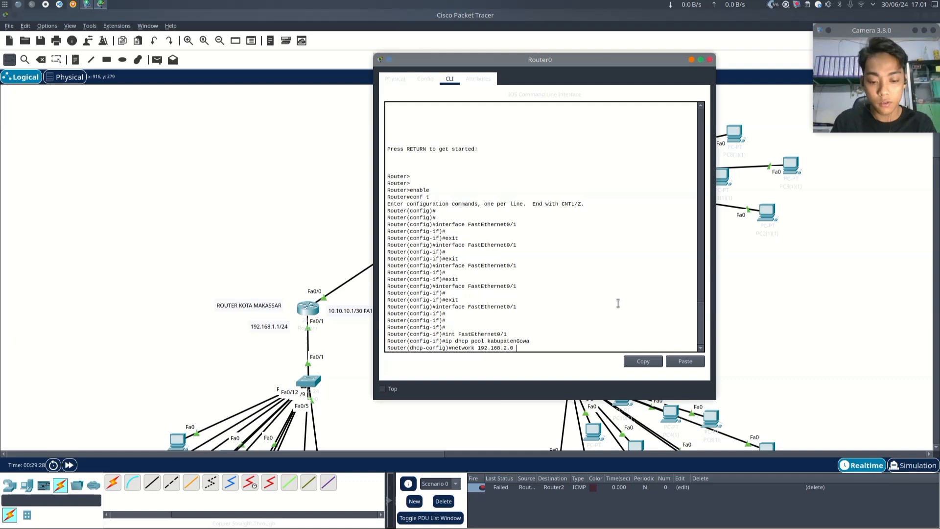
text( 255.255.255.0)
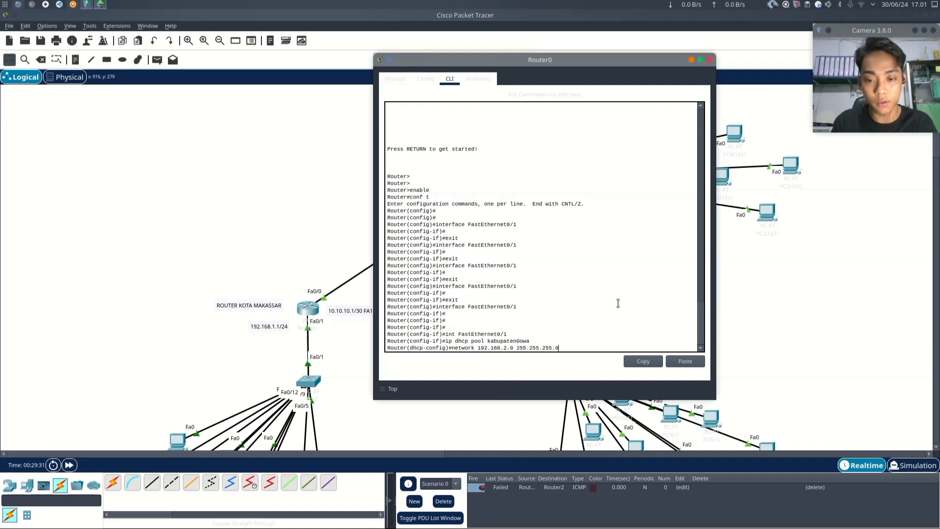
key(Return)
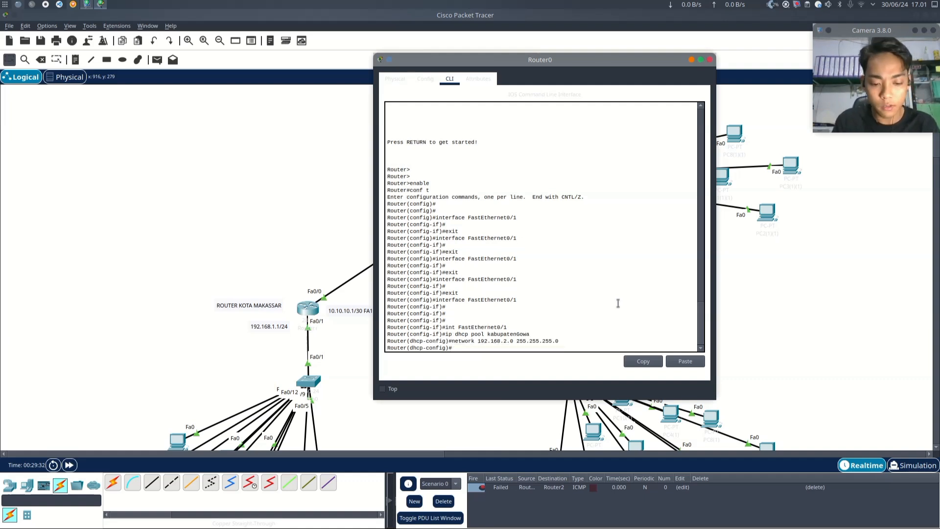
- Set the pool's default router to 192.168.2.1 and exit DHCP pool configuration
text(default-router )
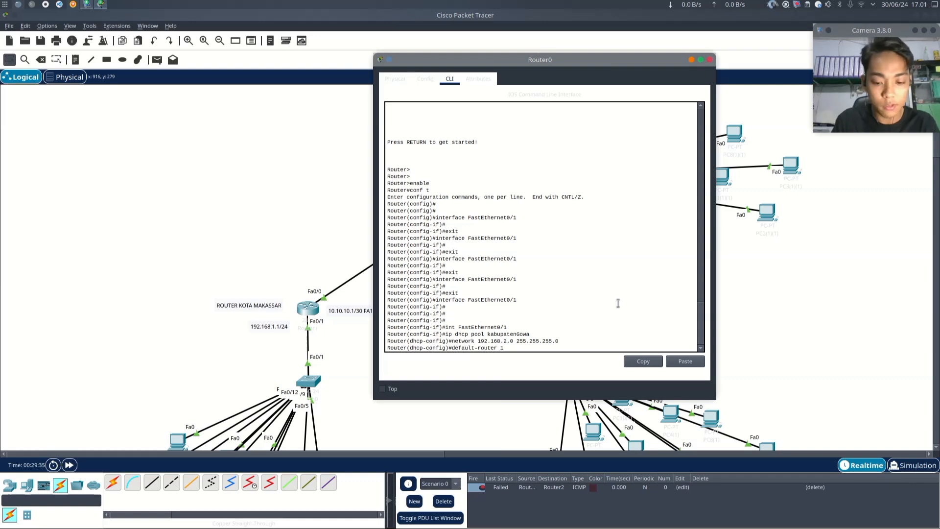
text(192.168.2.1)
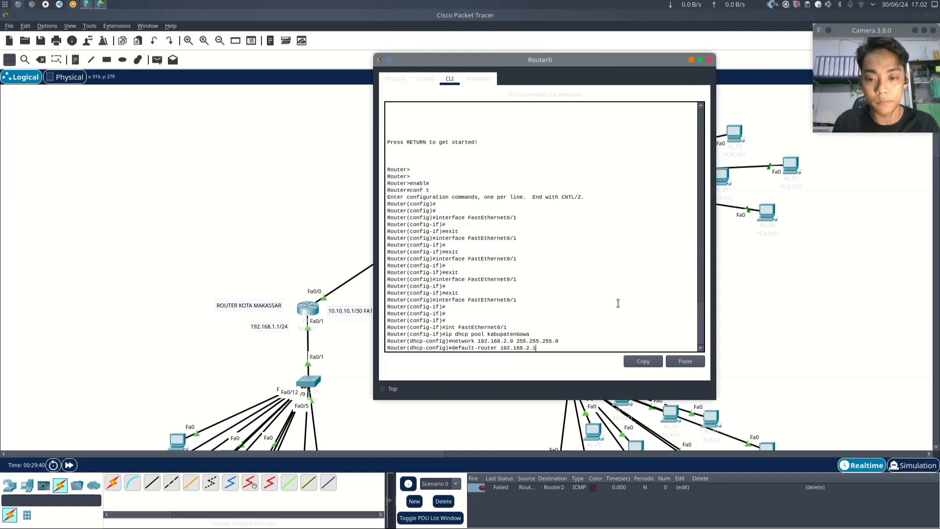
key(Return)
key(Return)
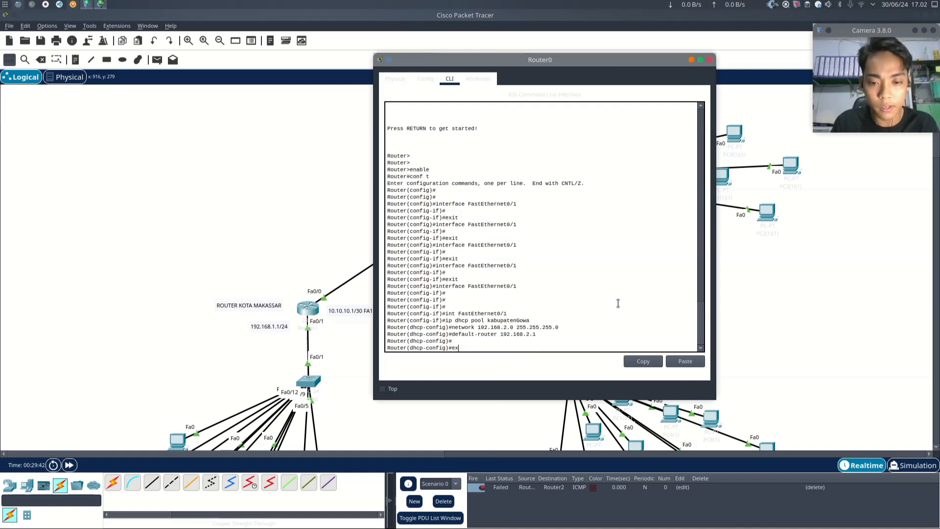
text(exit)
key(Return)
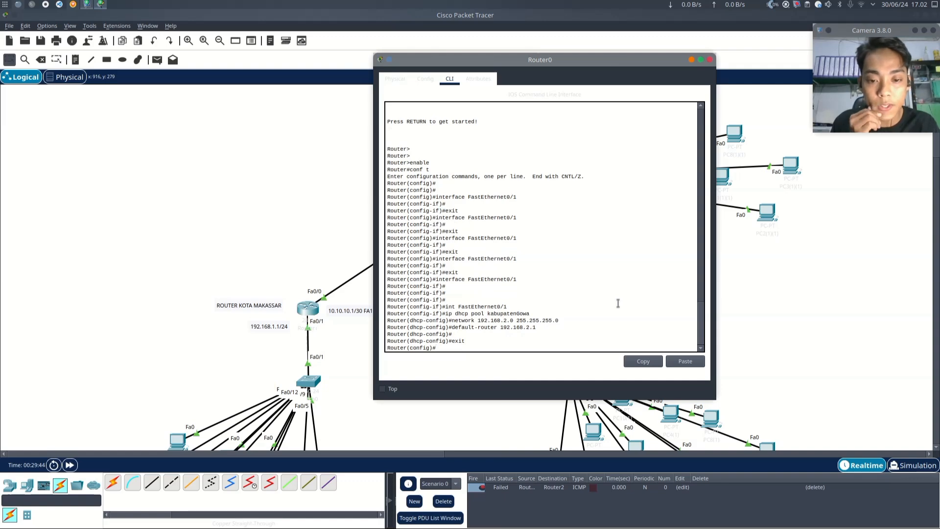
- Close the Gowa router window, open the Kab Maros router's CLI, and enter privileged and global configuration mode
click(711, 60)
scroll(526, 258, down, 3)
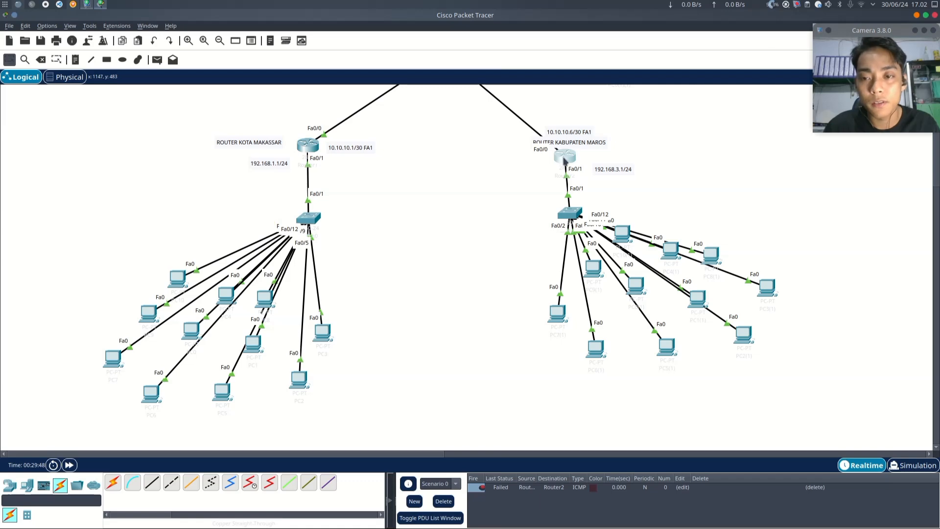
click(564, 156)
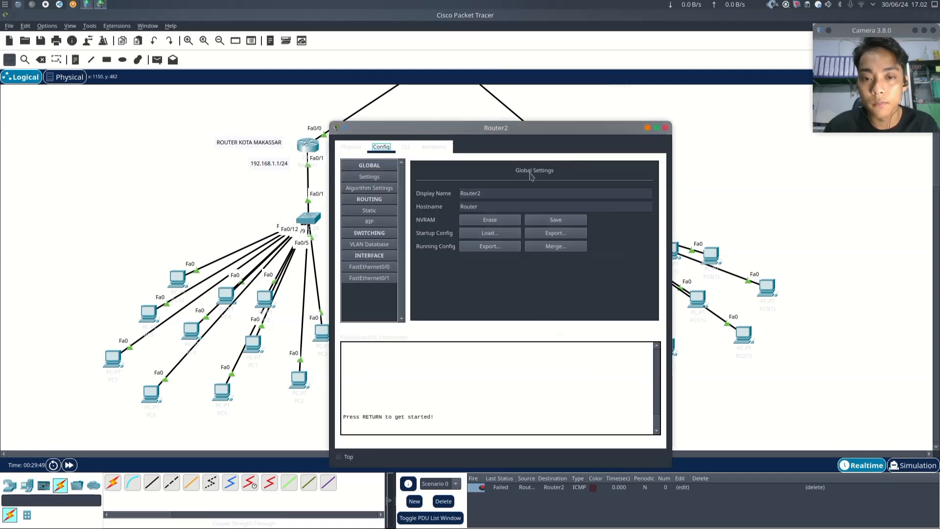
click(414, 151)
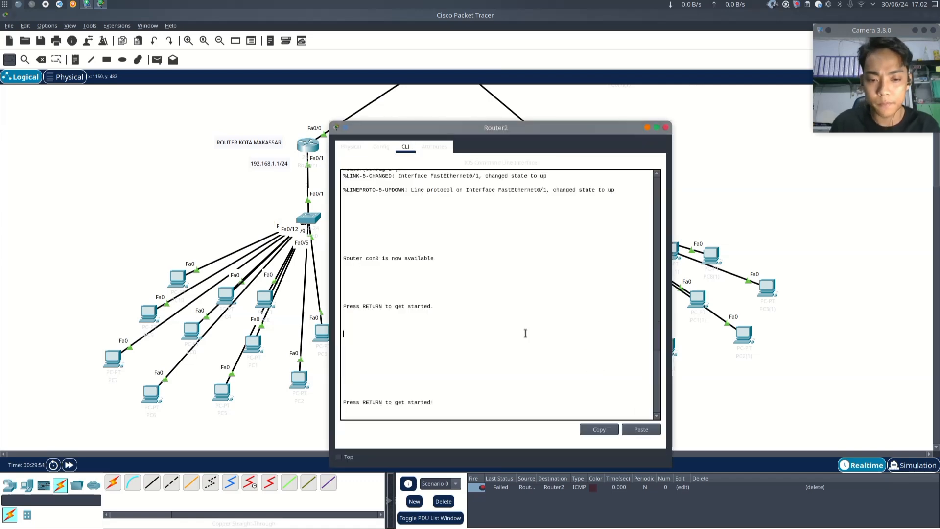
key(Return)
key(Return)
key(Return)
key(Return)
text(enable)
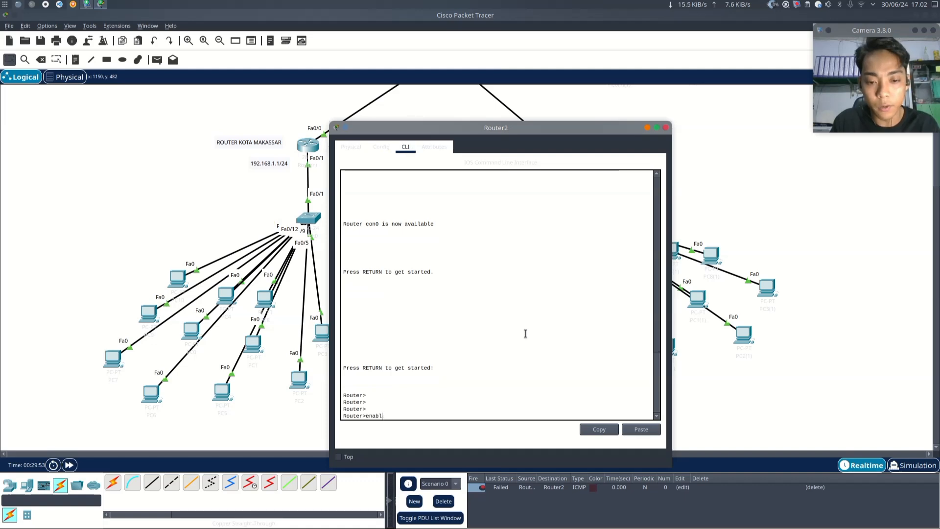
key(Return)
text(conf t)
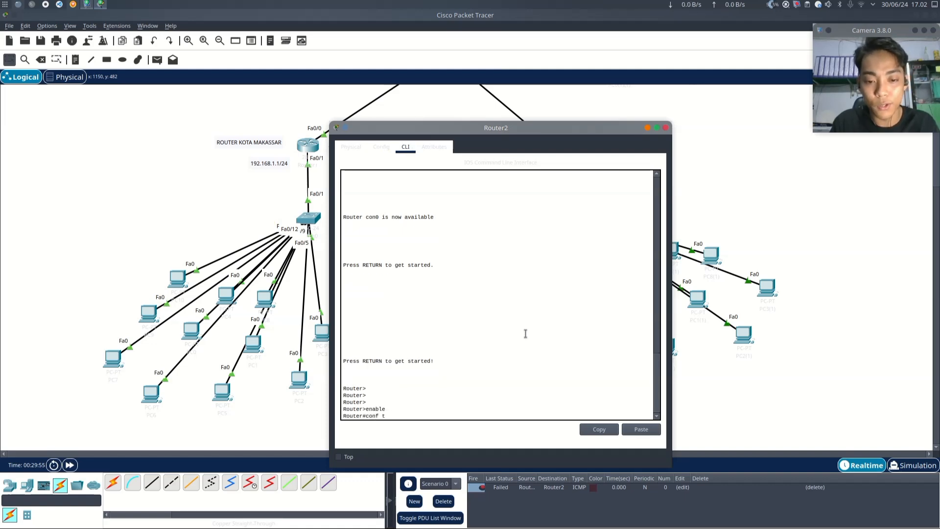
key(Return)
- Enter interface configuration for FastEthernet0/1 on the Maros router
text(int)
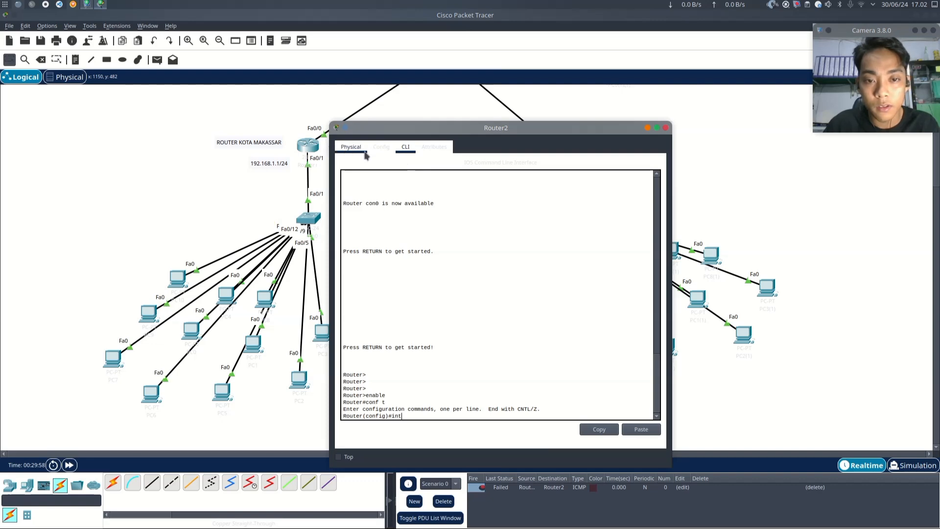
click(349, 147)
click(381, 147)
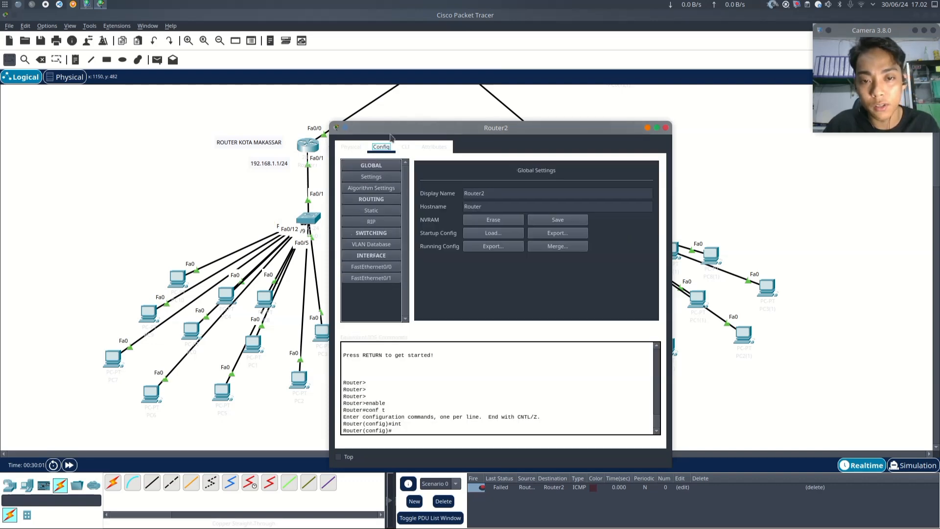
click(405, 147)
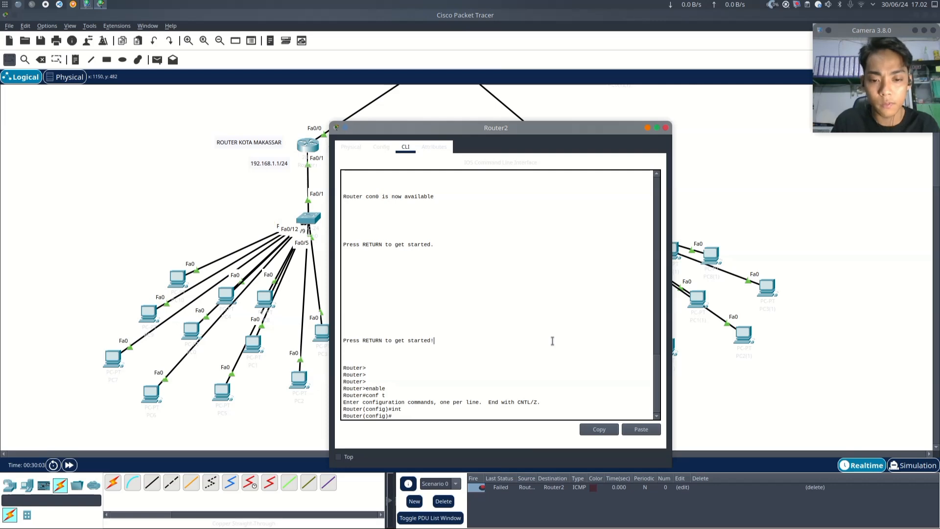
text(int)
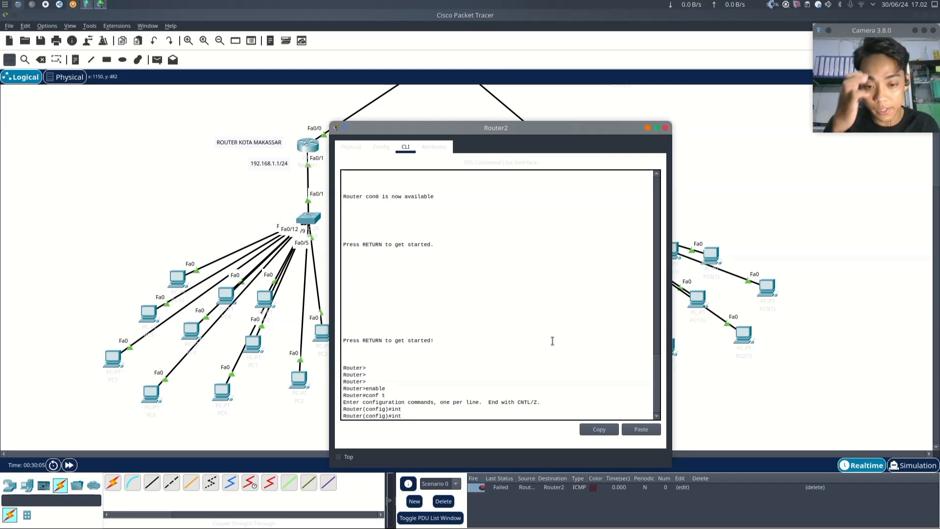
text( Faste)
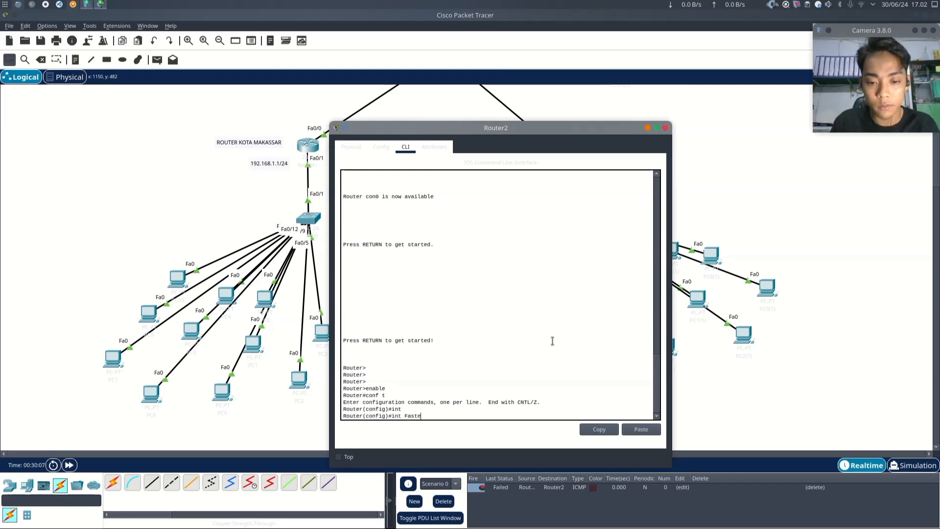
key(BackSpace)
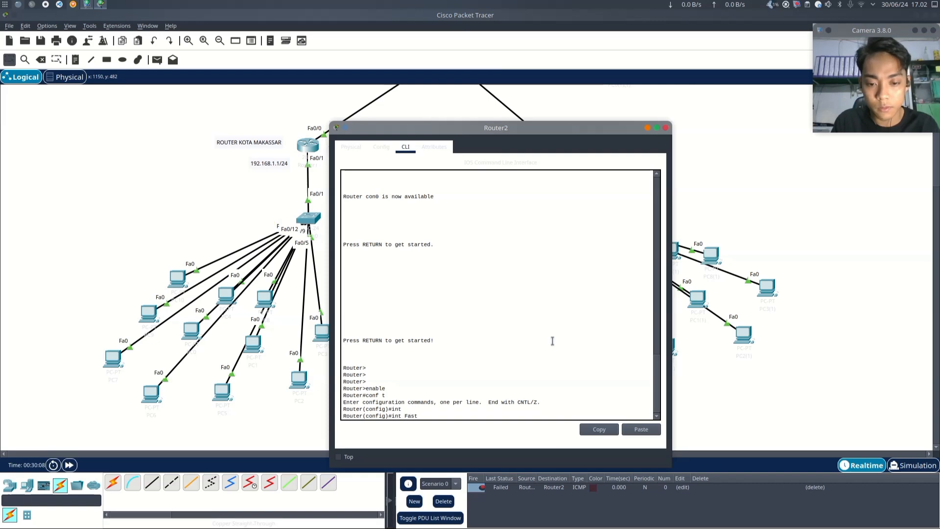
text(Ethernet)
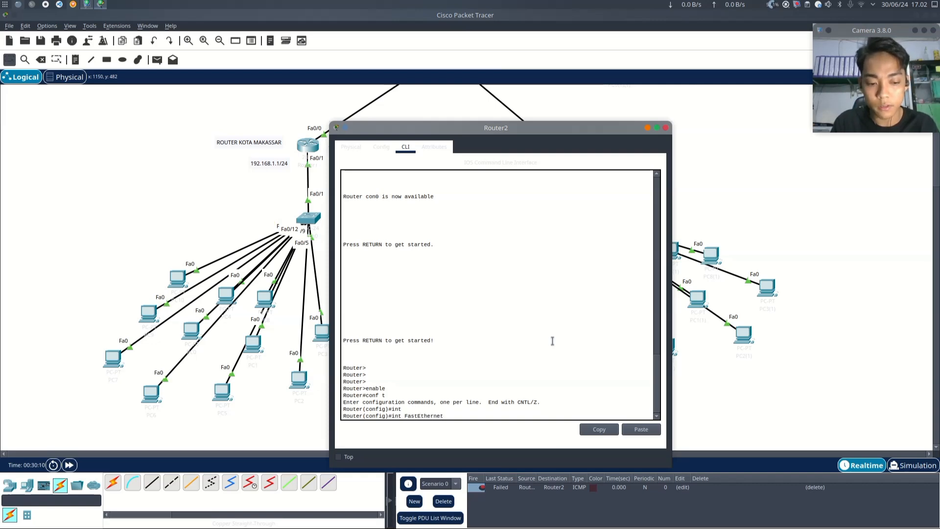
text(0/1)
key(Return)
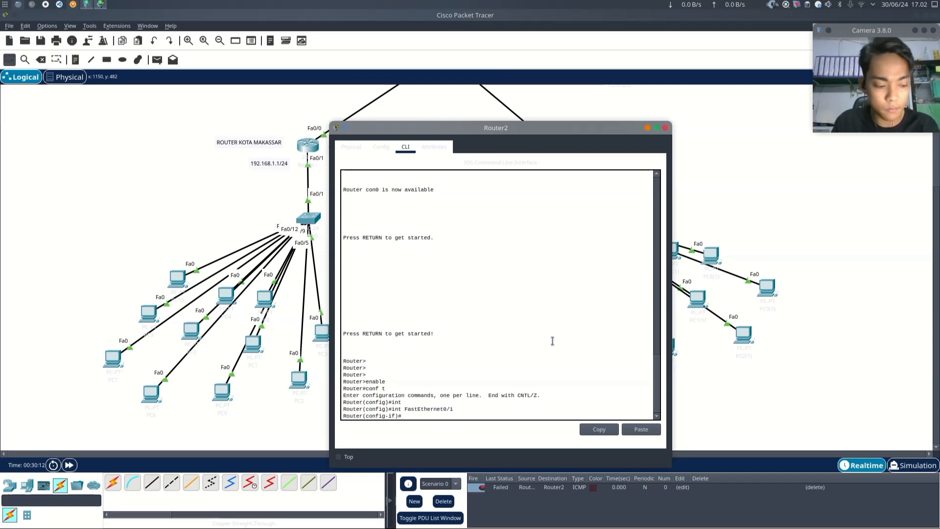
- Try to set network 192.168.3.0 255.255.255.0 from the Maros router's interface configuration mode
text(network)
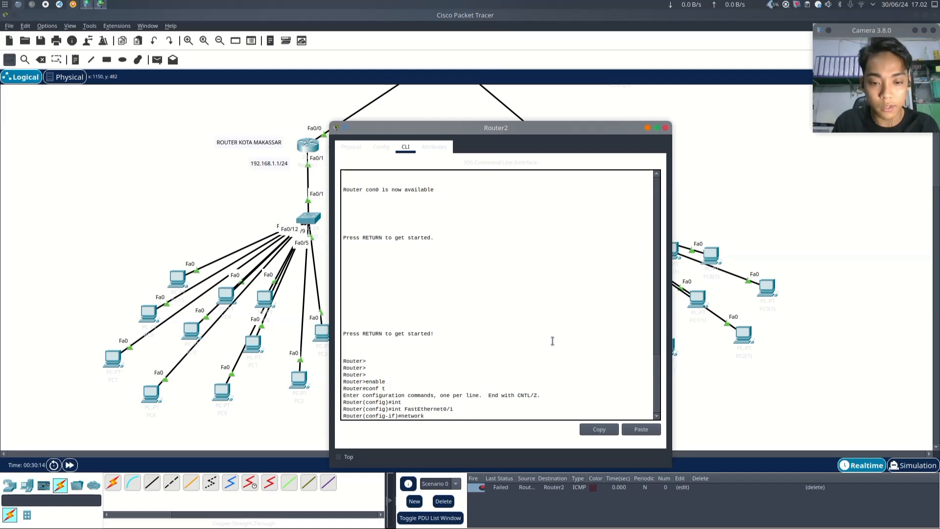
text( 192)
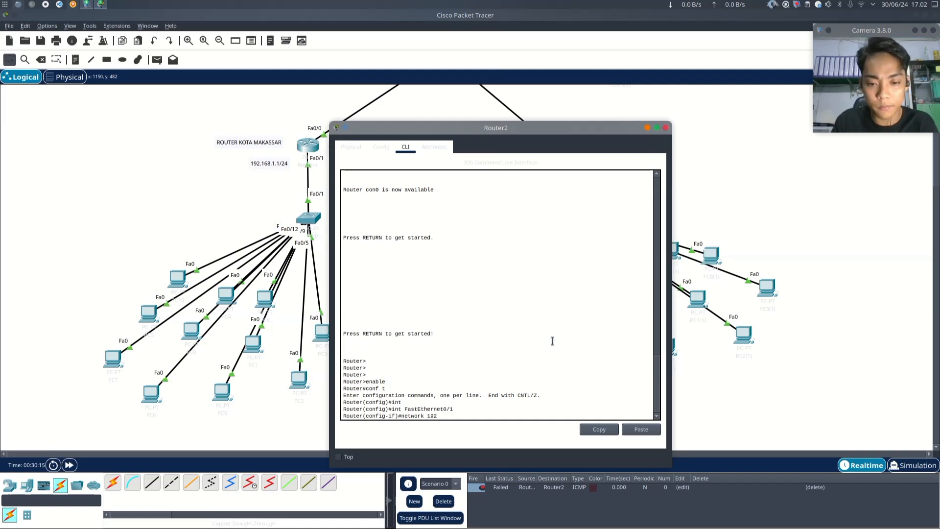
text(.168.3)
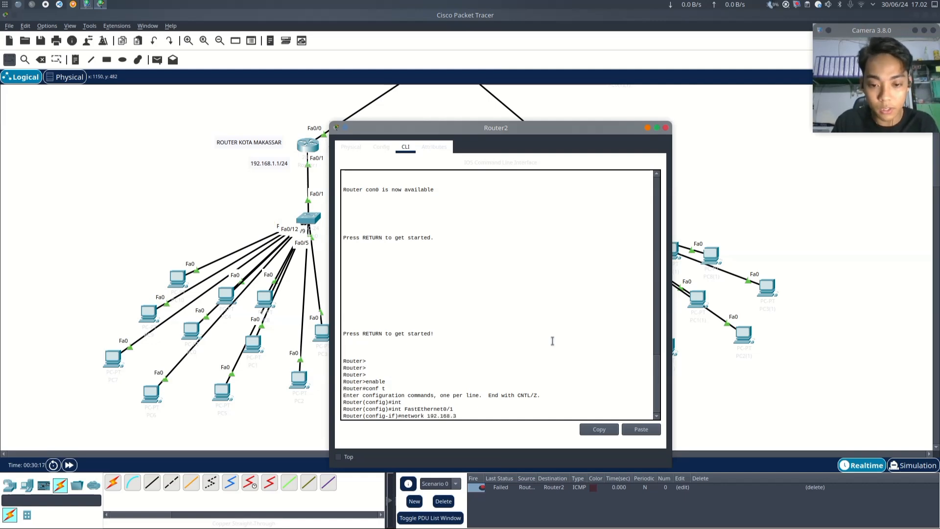
text(.0)
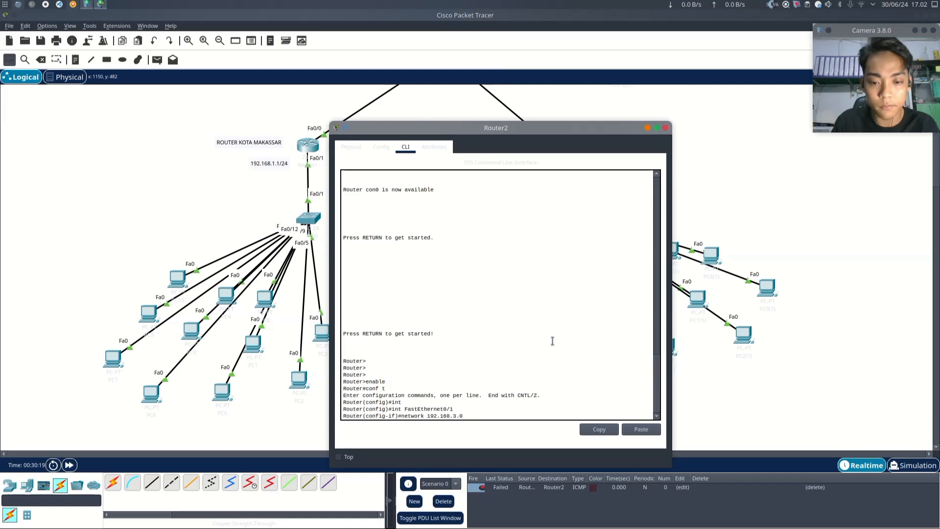
text( 255)
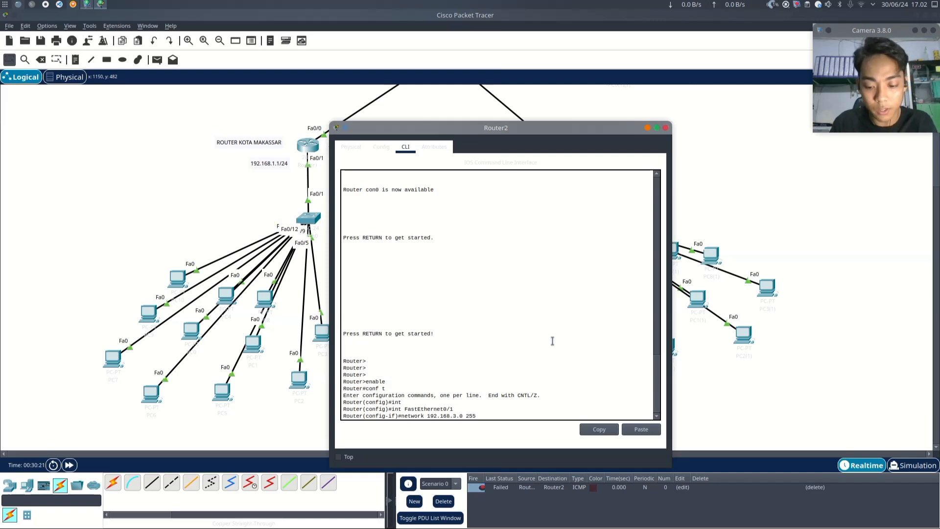
text(.255.255.0)
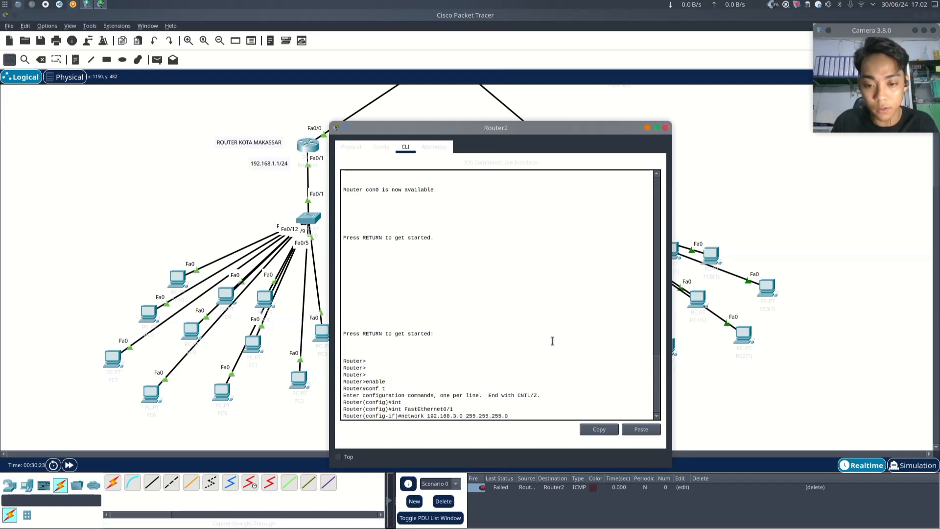
key(Return)
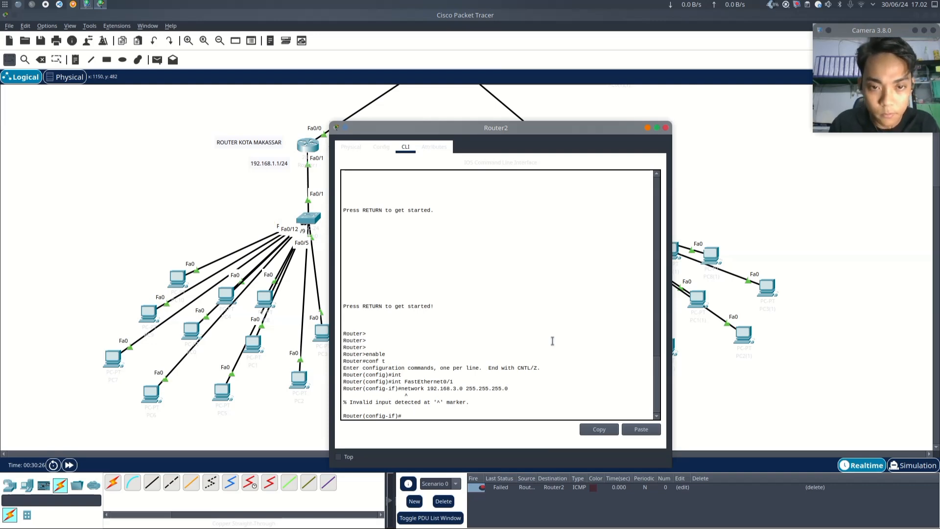
- Inspect the Maros router's FastEthernet0/1 interface settings, then return to its command line
click(351, 147)
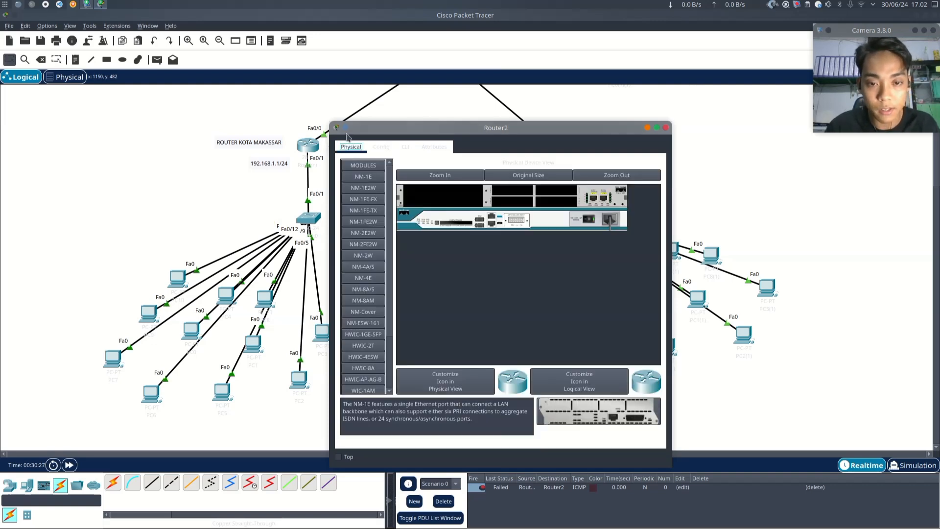
click(381, 147)
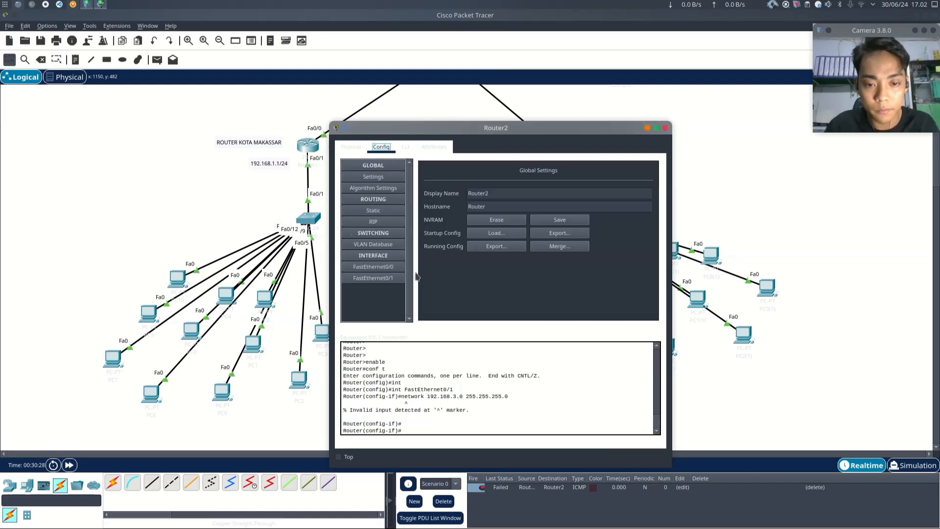
click(384, 284)
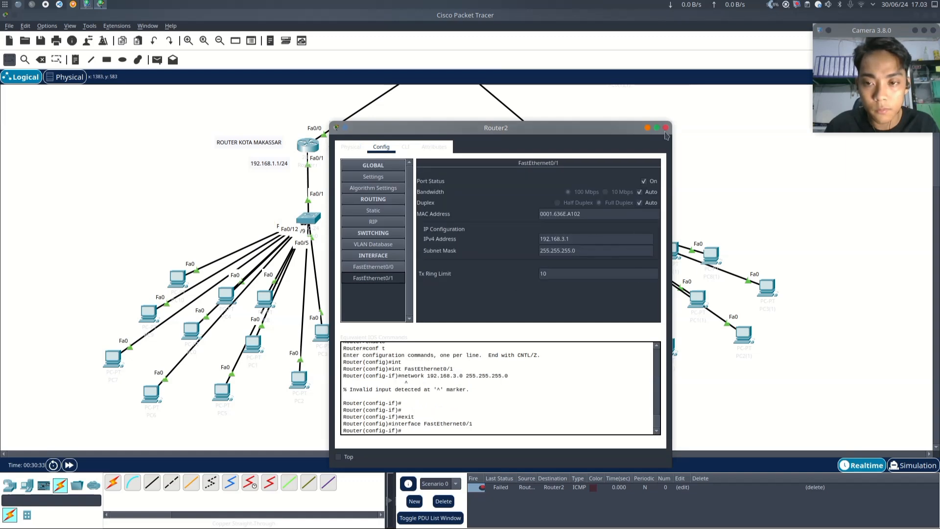
click(406, 148)
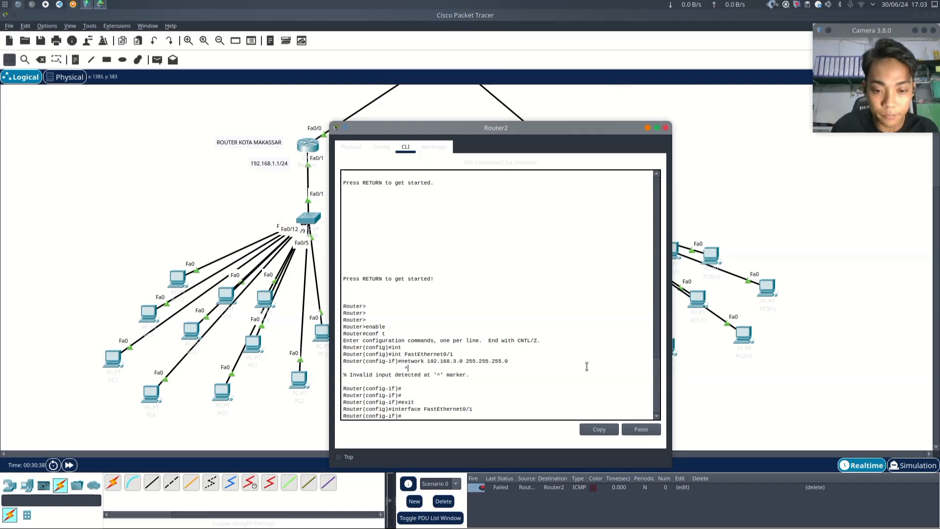
- Re-enter FastEthernet0/1 interface configuration and create a DHCP pool named routerMaros
key(Return)
key(Return)
key(Return)
key(Return)
key(Return)
key(Return)
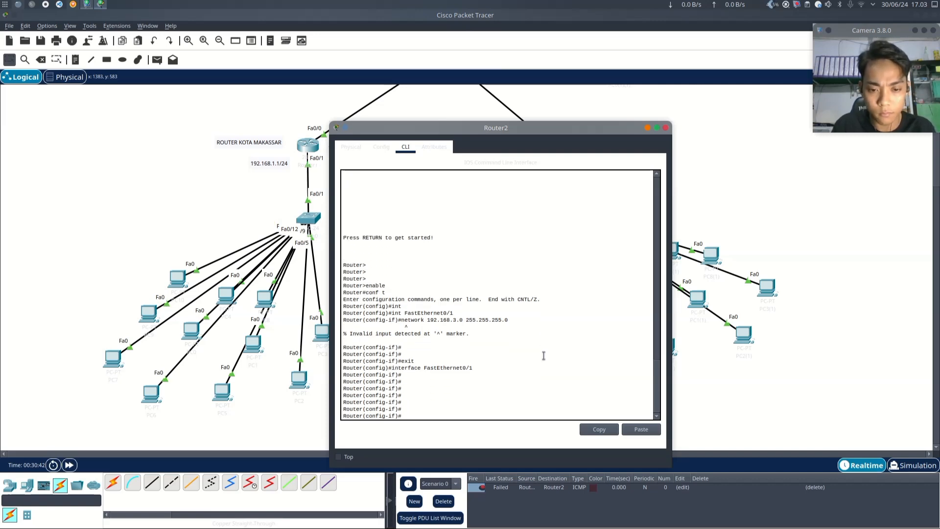
text(enba)
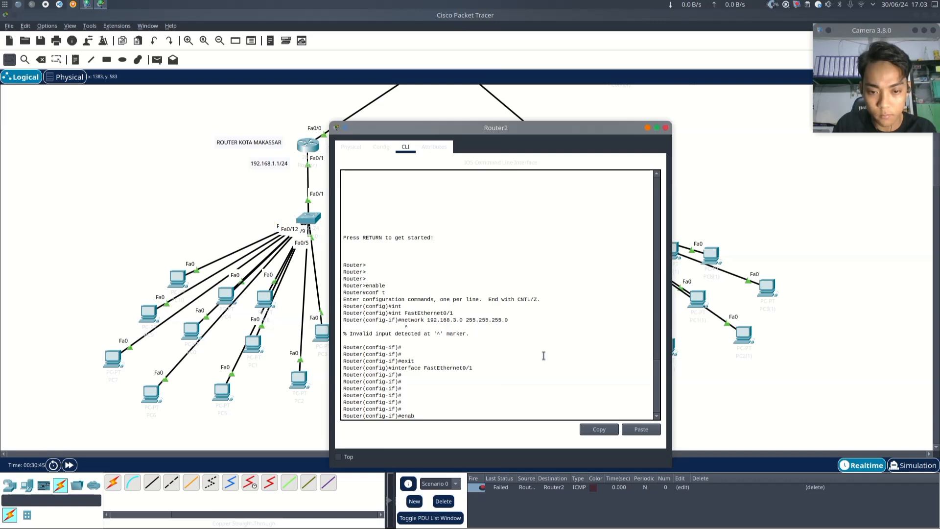
key(BackSpace)
key(BackSpace)
key(BackSpace)
key(BackSpace)
text(inter)
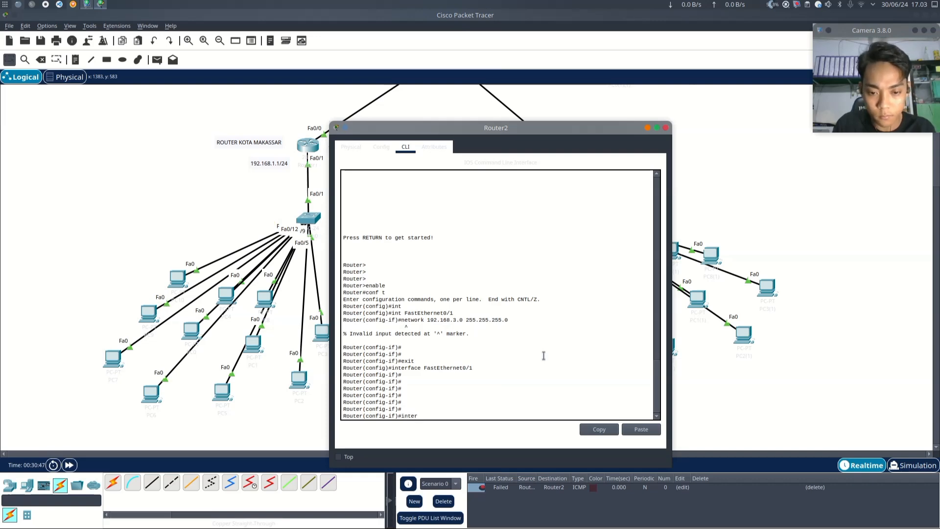
text(face)
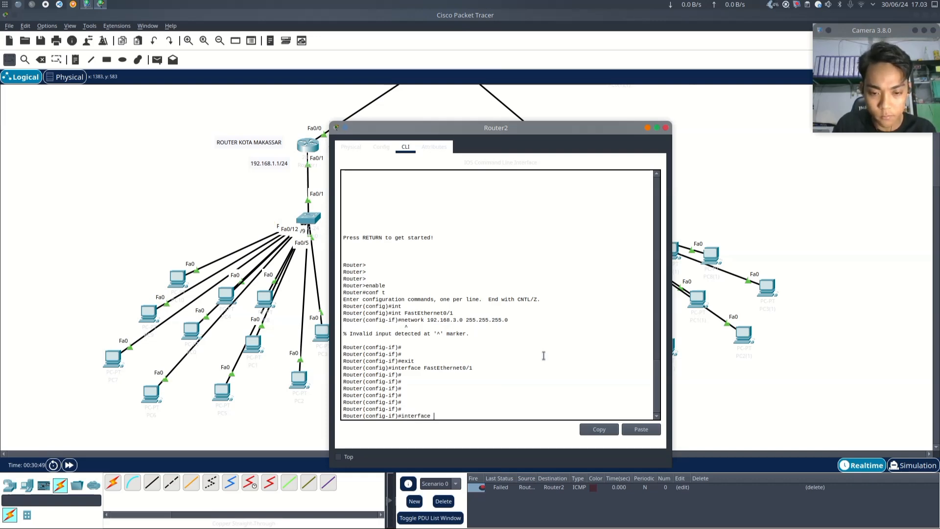
text( FastEthernet)
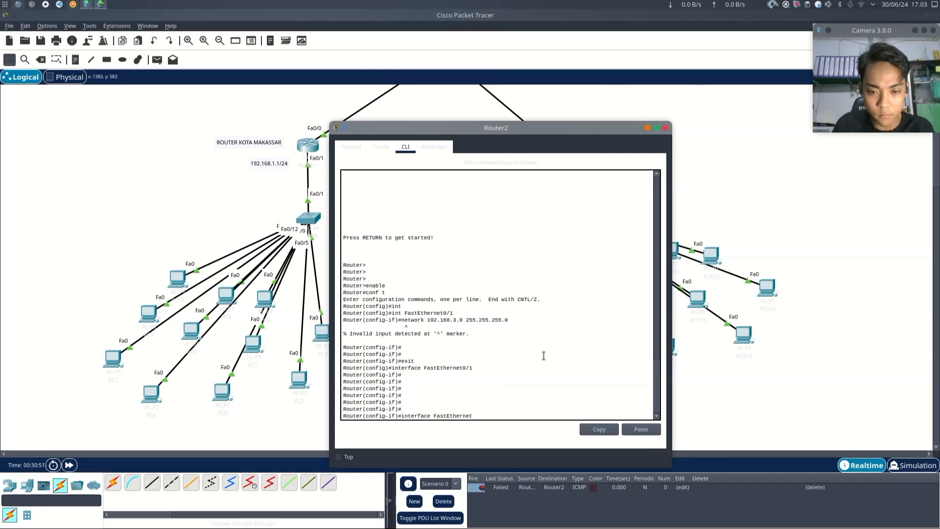
text(0/1)
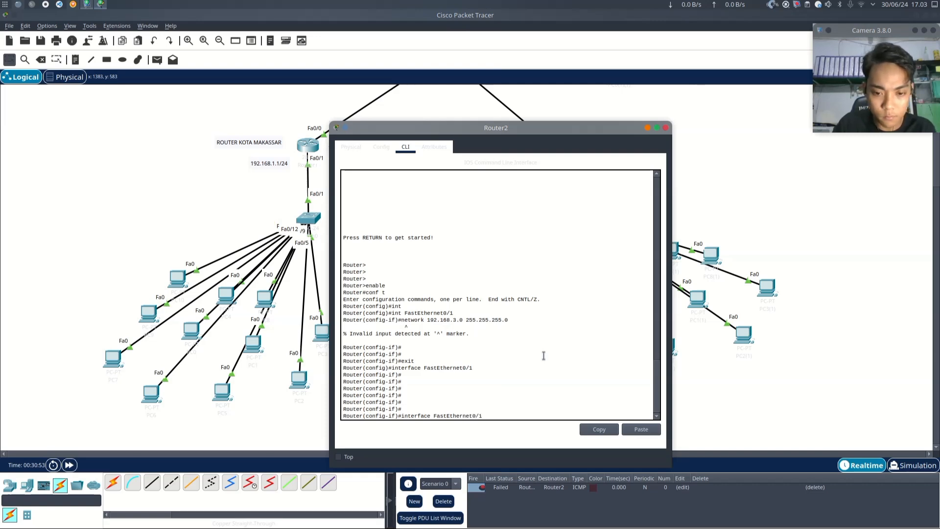
key(Return)
text(ip dhcp)
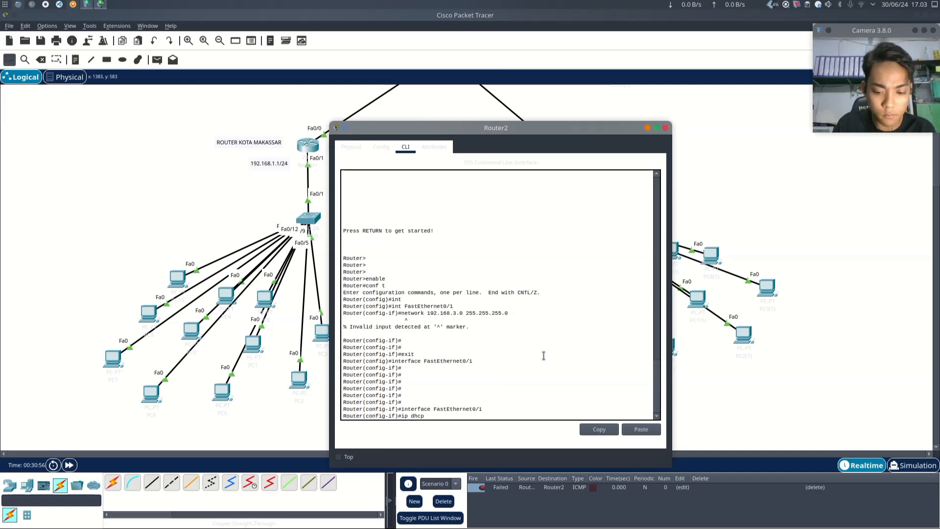
text( pool router)
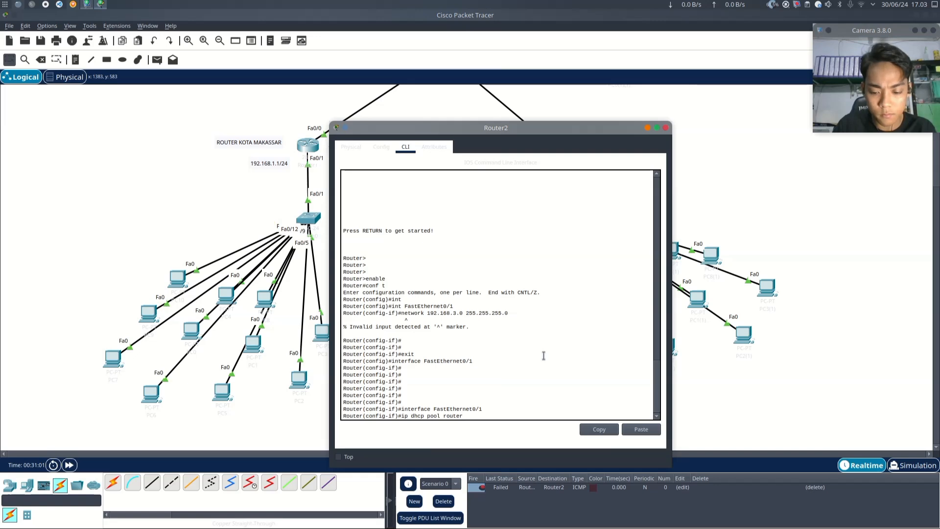
text(Maros)
key(Return)
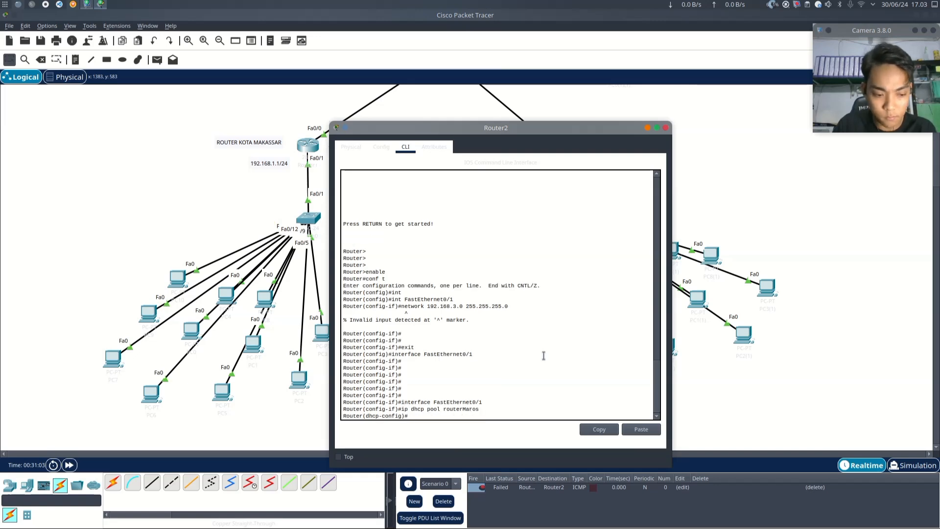
- Set the routerMaros pool's network to 192.168.3.0 255.255.255.0
text(netw)
key(BackSpace)
text(e)
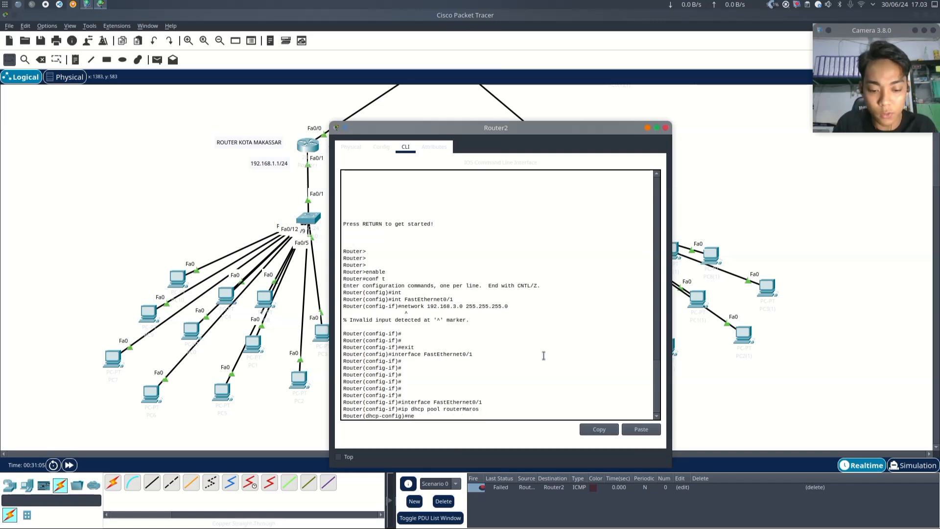
text(twoelrk)
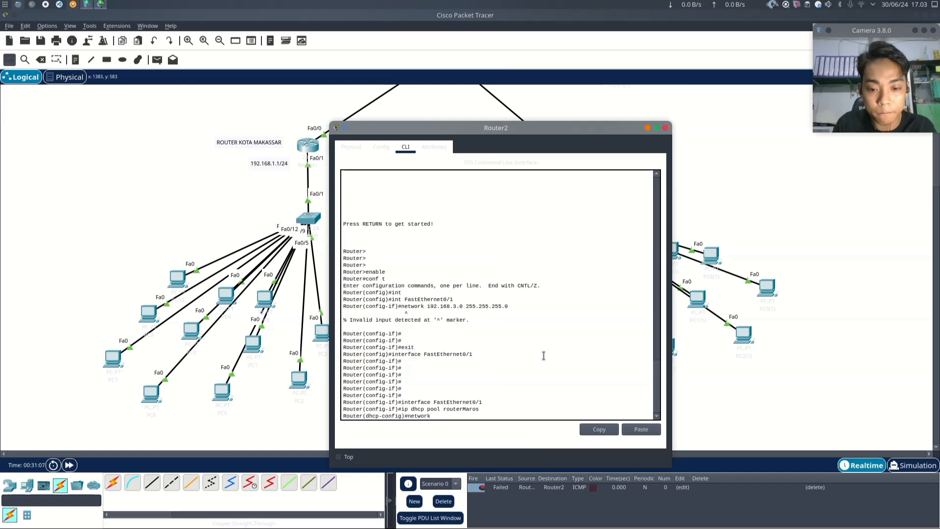
text( 192.1)
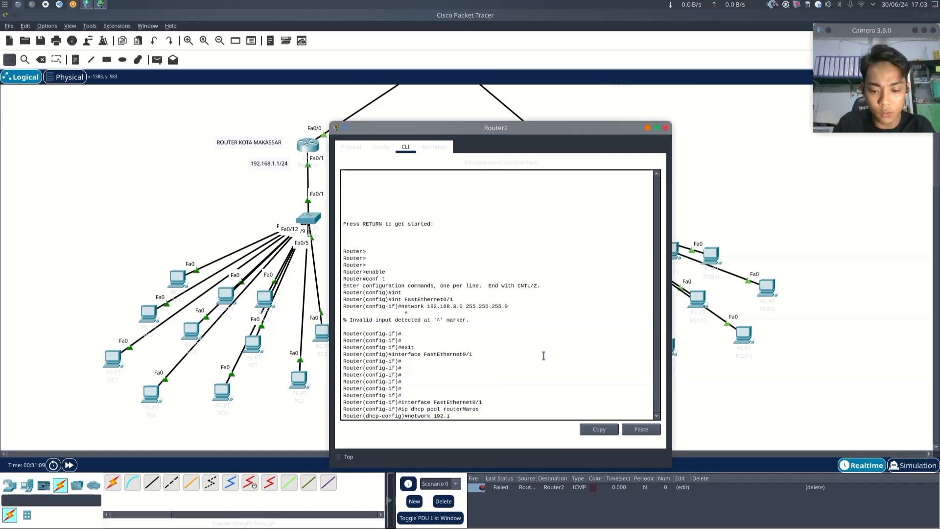
text(68.3.1)
key(BackSpace)
text(0 )
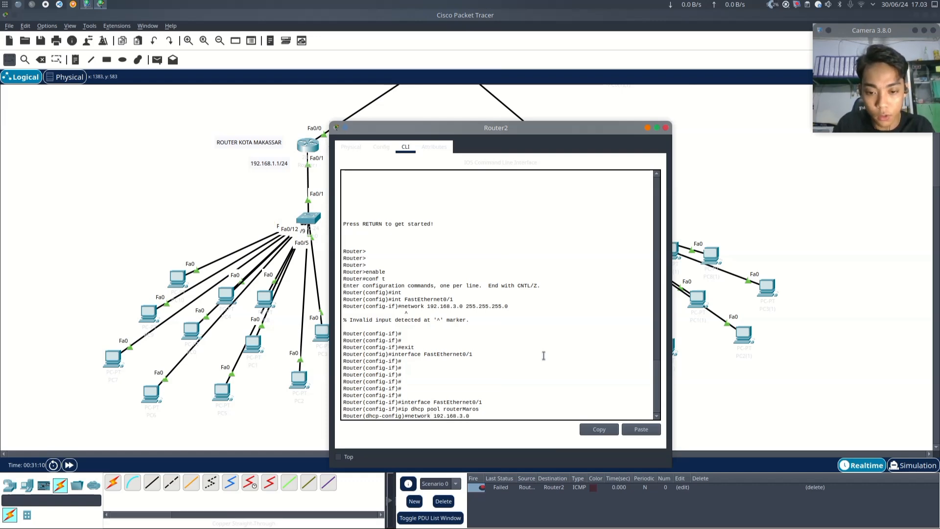
text(255.2)
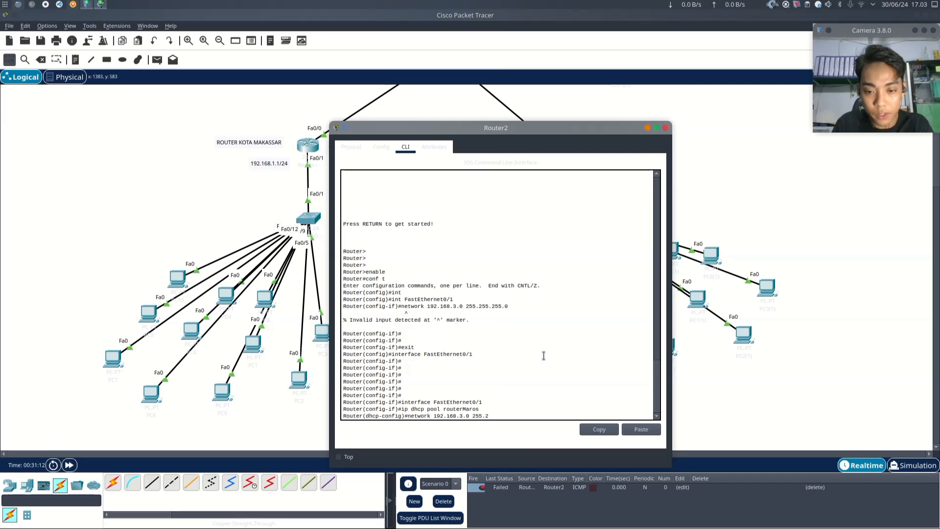
text(55.255.0)
key(Return)
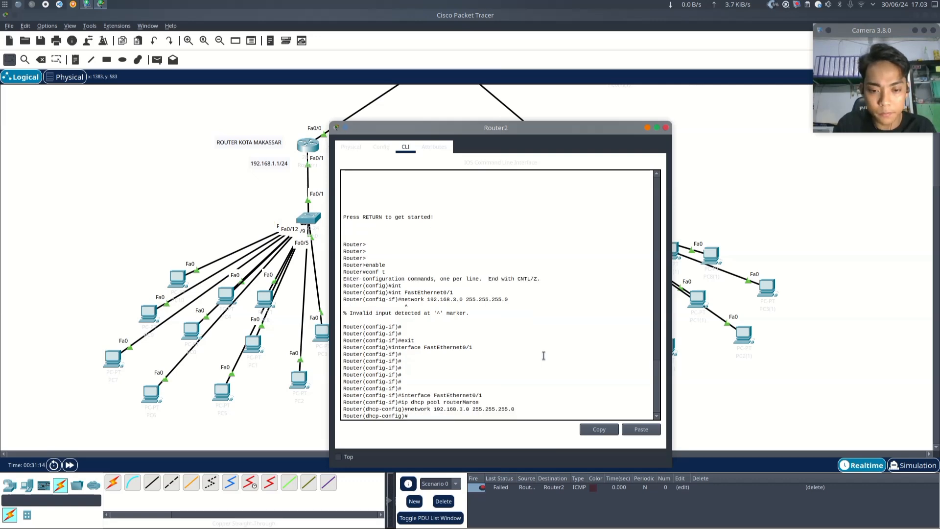
- Set the pool's default router to 192.168.3.1 and close the Maros router window
text(de)
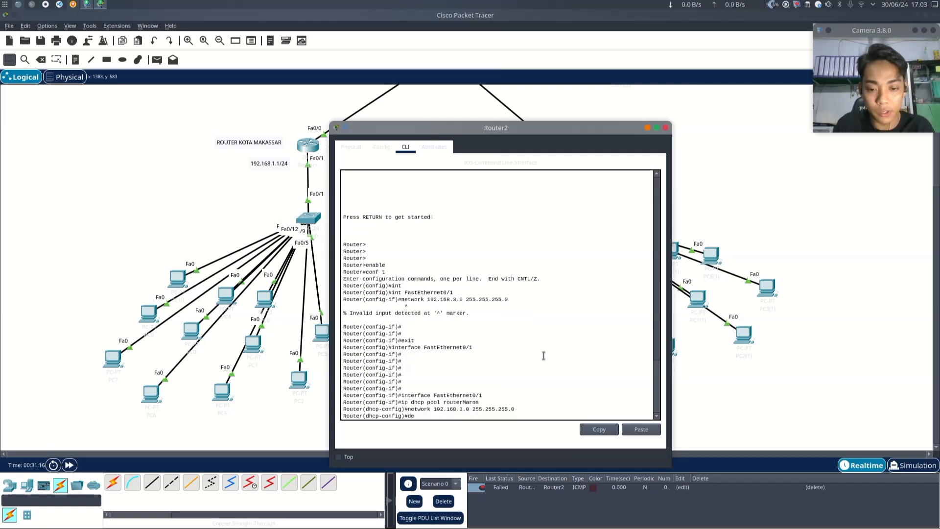
text(fualt)
key(BackSpace)
key(BackSpace)
key(BackSpace)
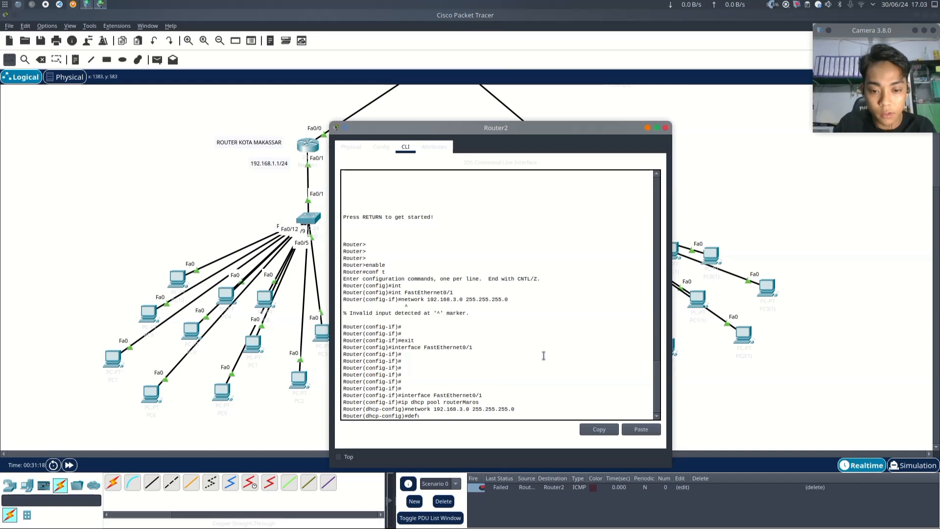
text(ault)
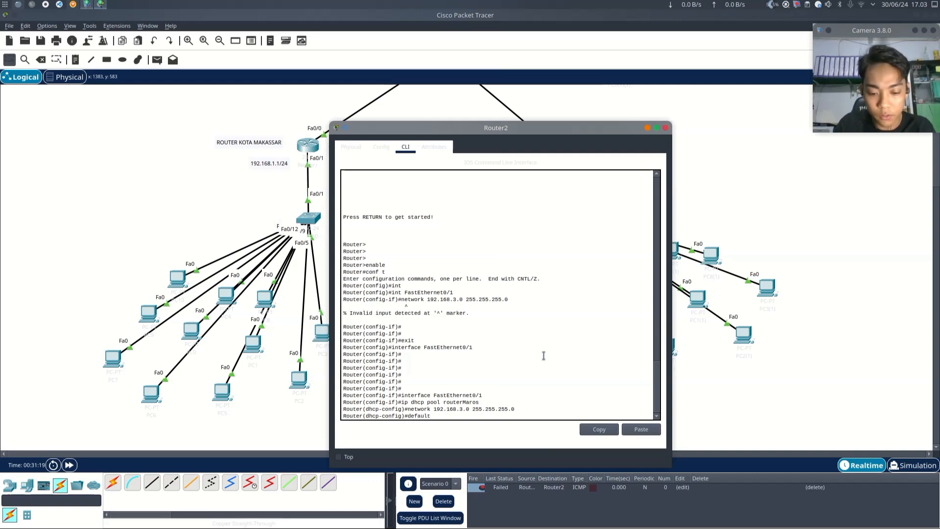
text(-router)
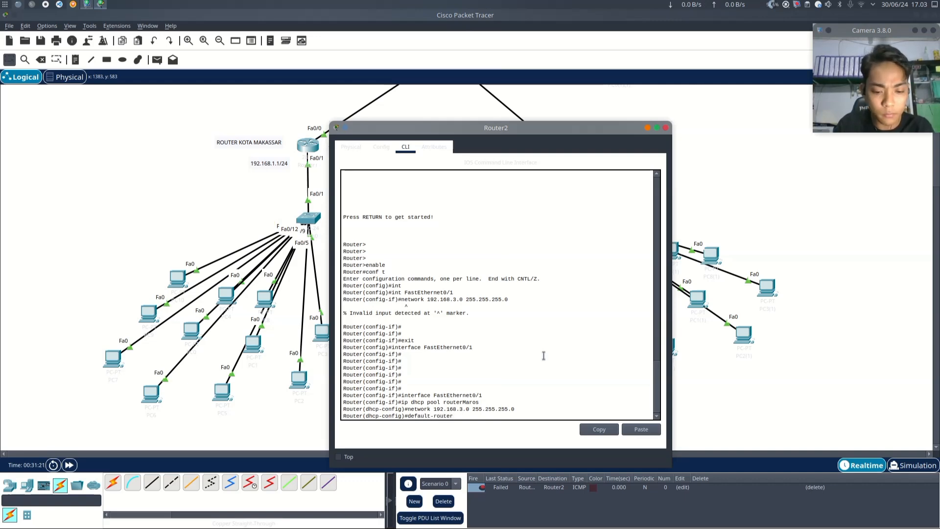
text( 192.)
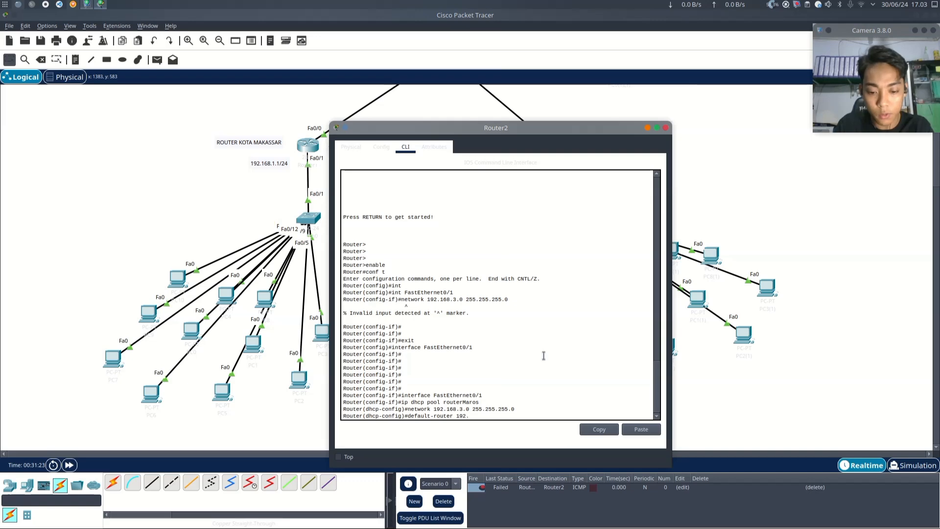
text(168.)
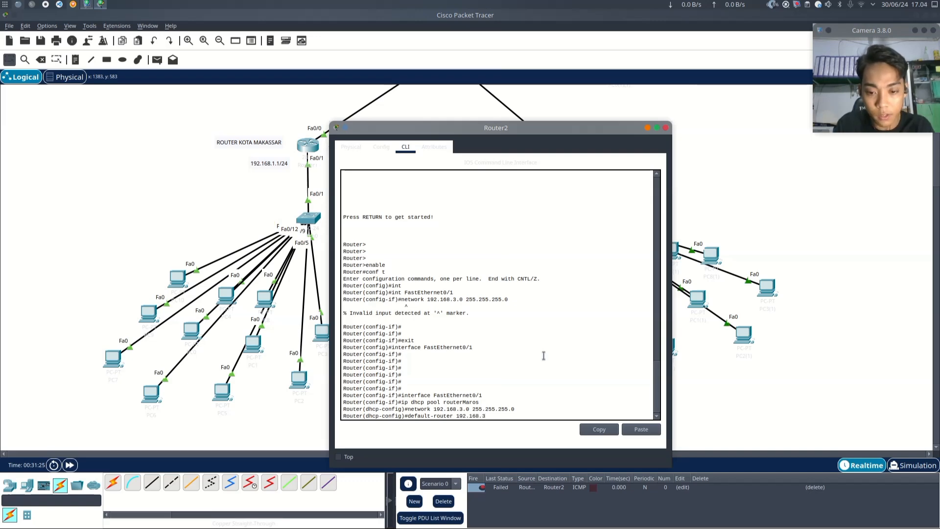
text(3.1)
key(Return)
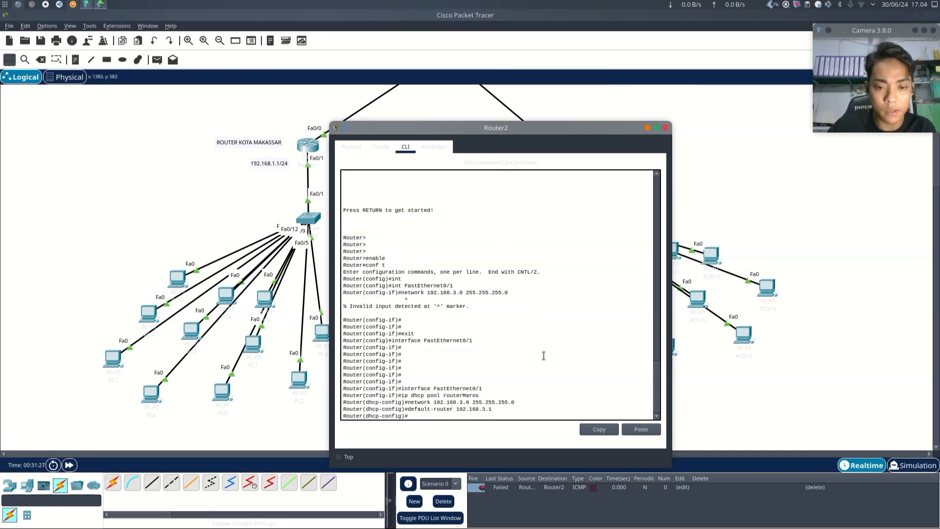
click(665, 128)
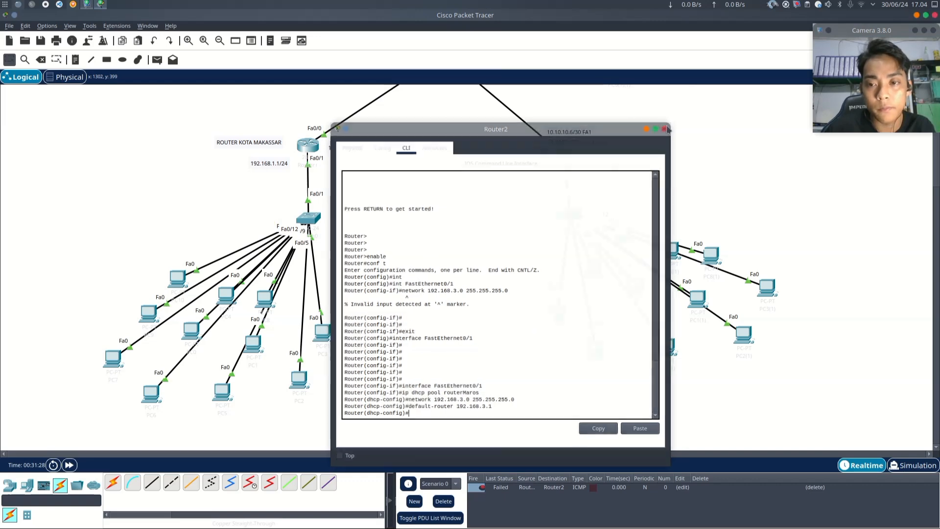
- Check the IP configuration of PC10 on the Makassar LAN
scroll(438, 324, up, 3)
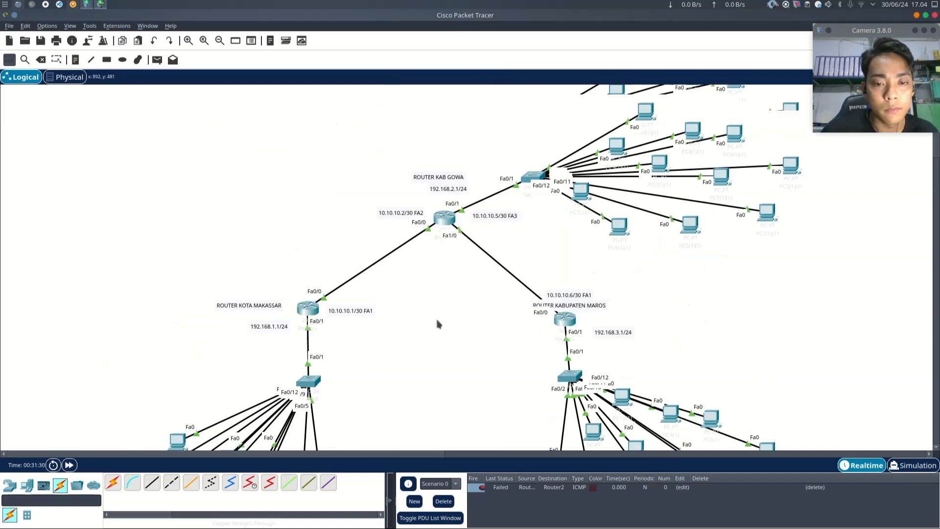
scroll(438, 324, down, 4)
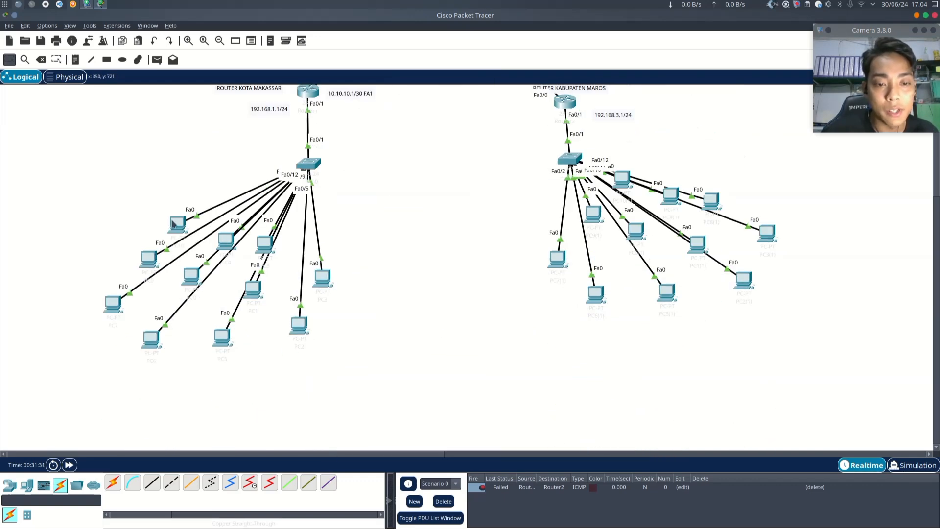
mouse_move(173, 224)
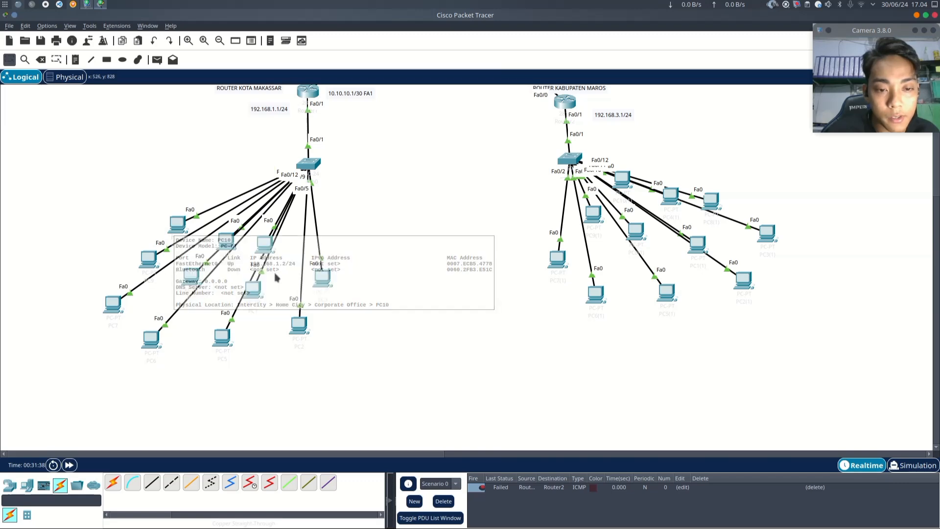
click(184, 226)
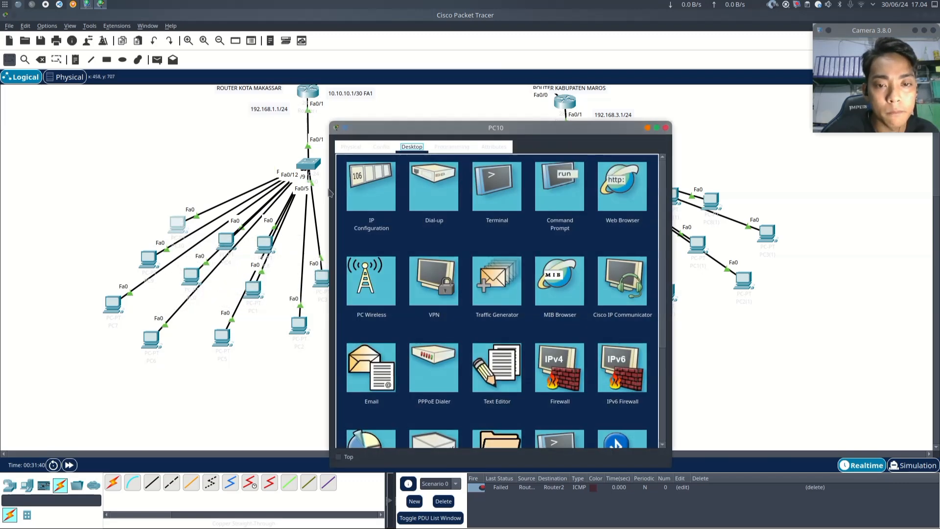
click(377, 192)
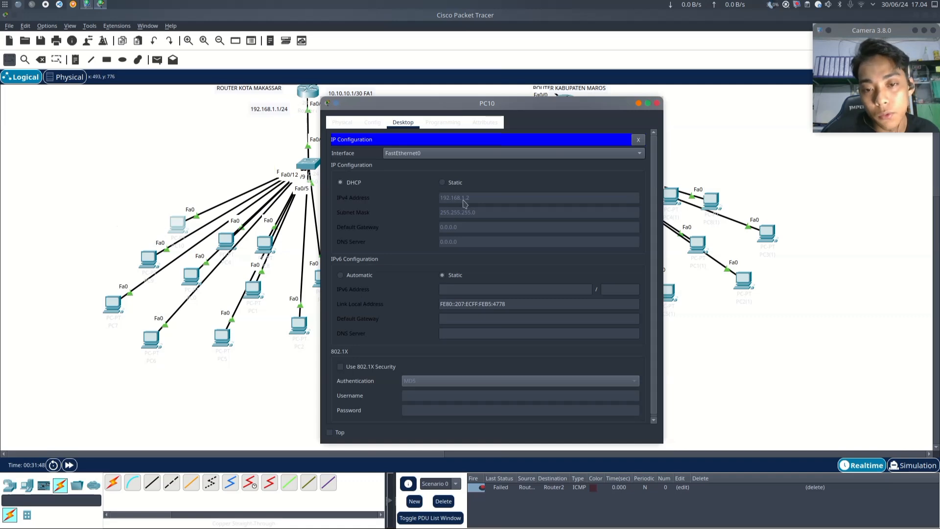
click(657, 104)
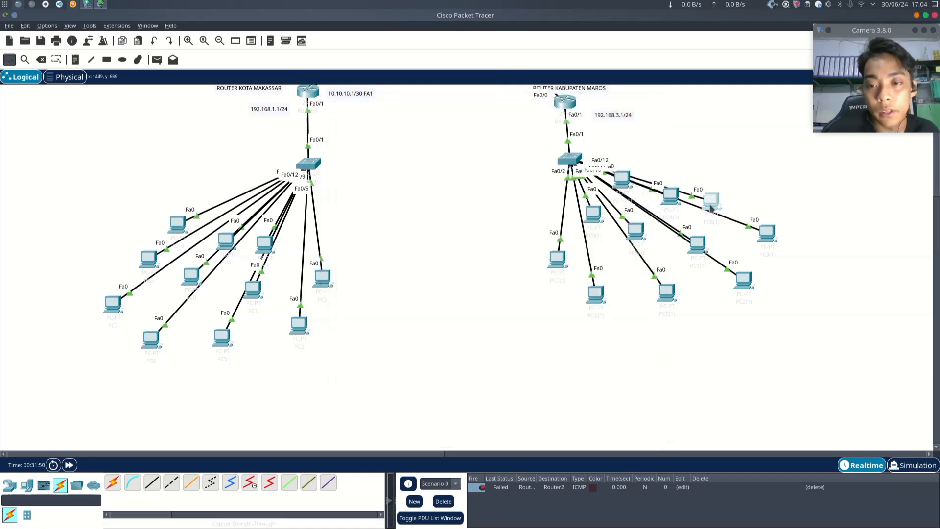
- Switch PC8(1) on the Maros LAN to obtain its IP configuration by DHCP
click(710, 201)
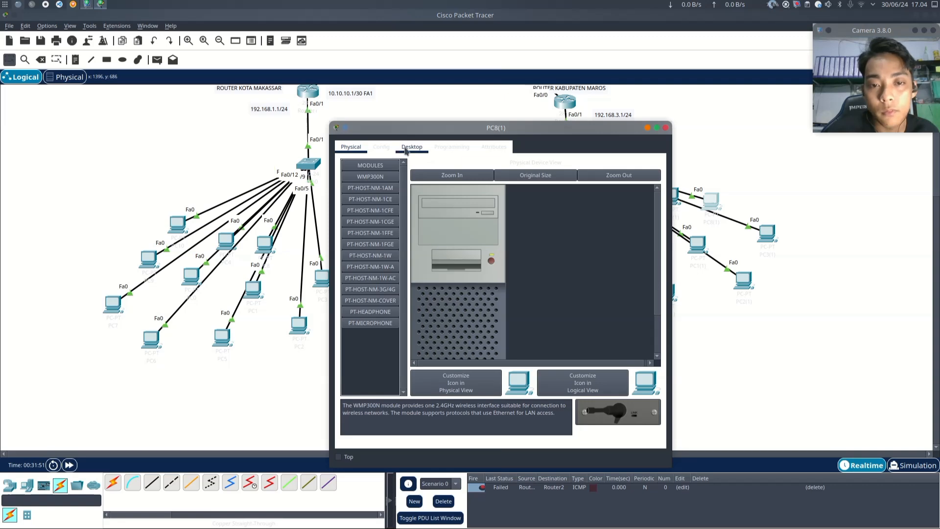
click(411, 147)
click(386, 181)
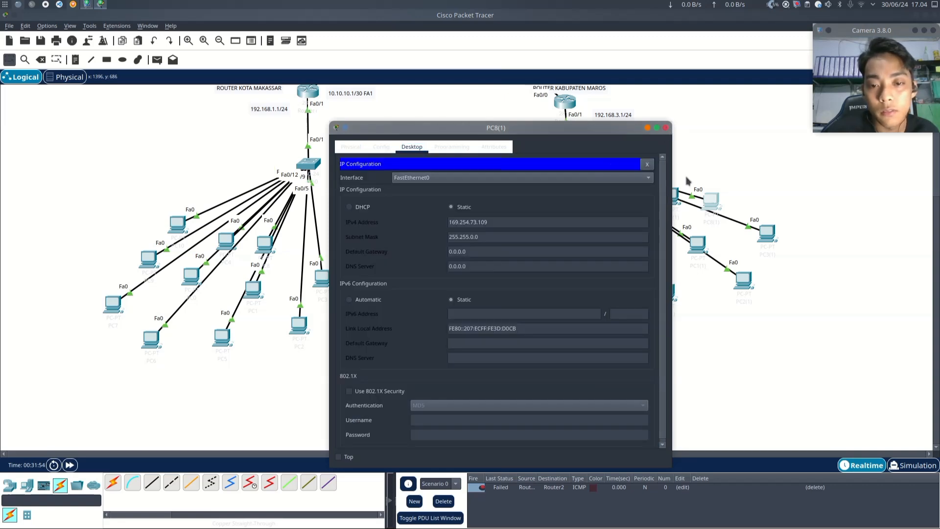
click(357, 207)
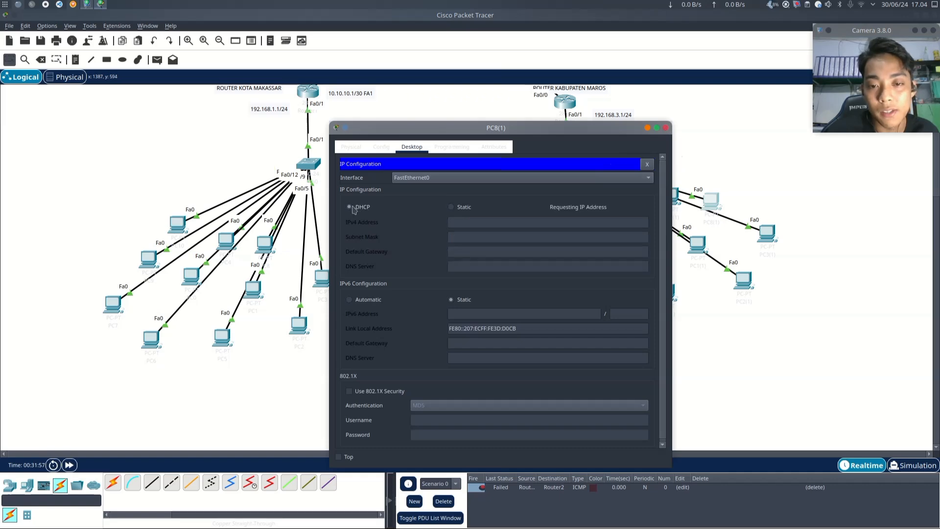
click(666, 128)
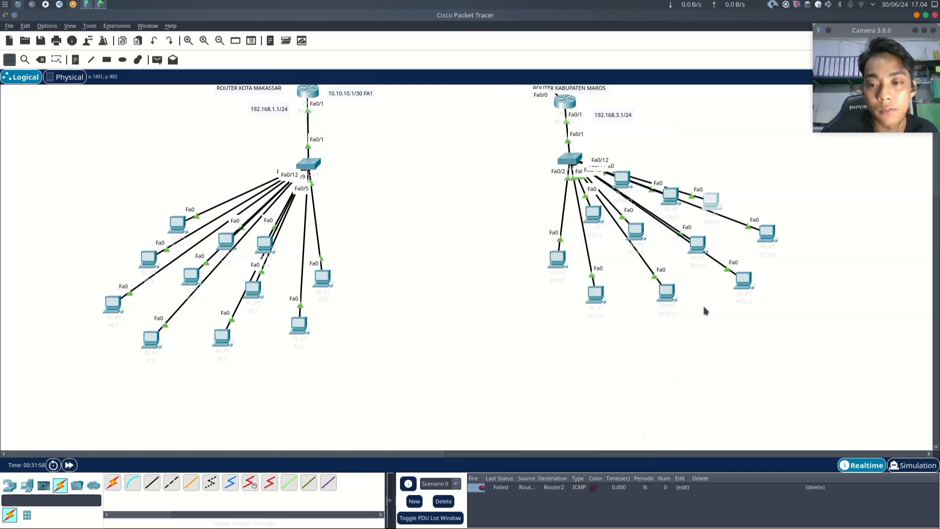
- Examine the desktop and address details of PC10(1)(1) on the Gowa LAN
scroll(703, 309, up, 5)
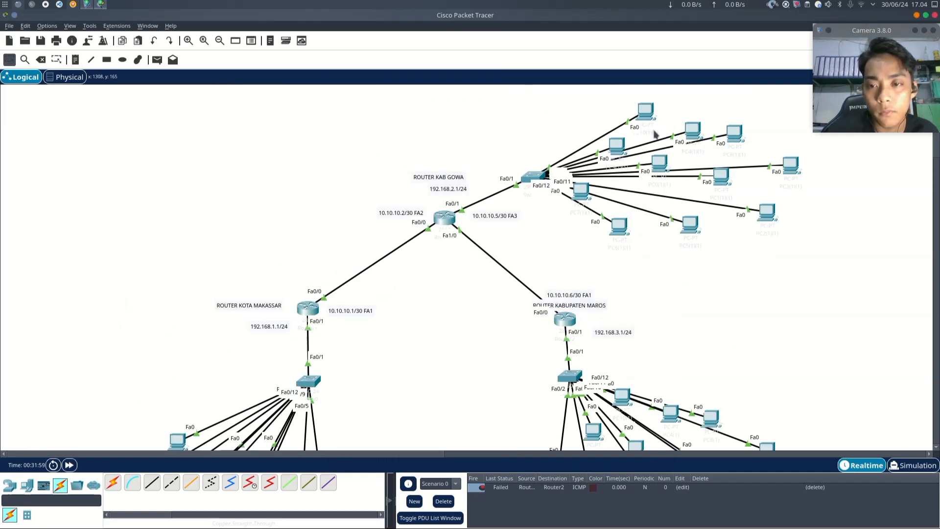
mouse_move(651, 116)
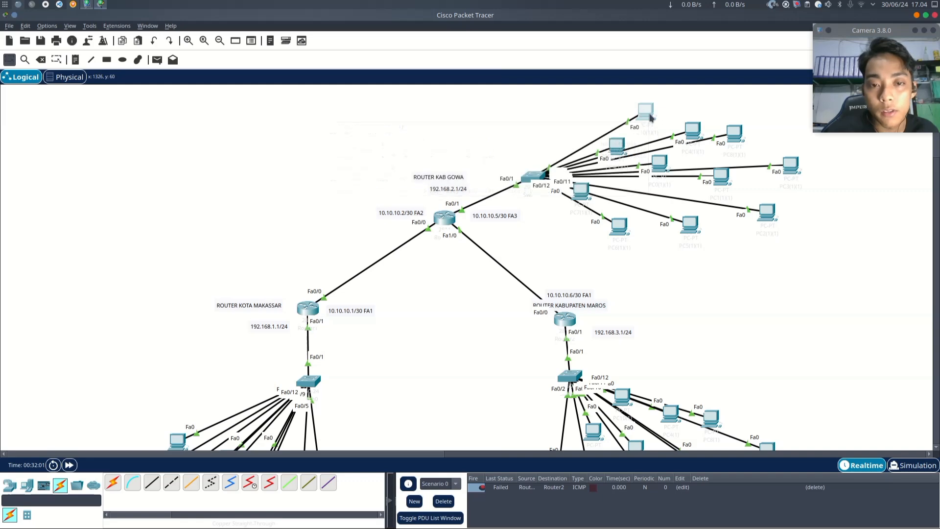
click(650, 117)
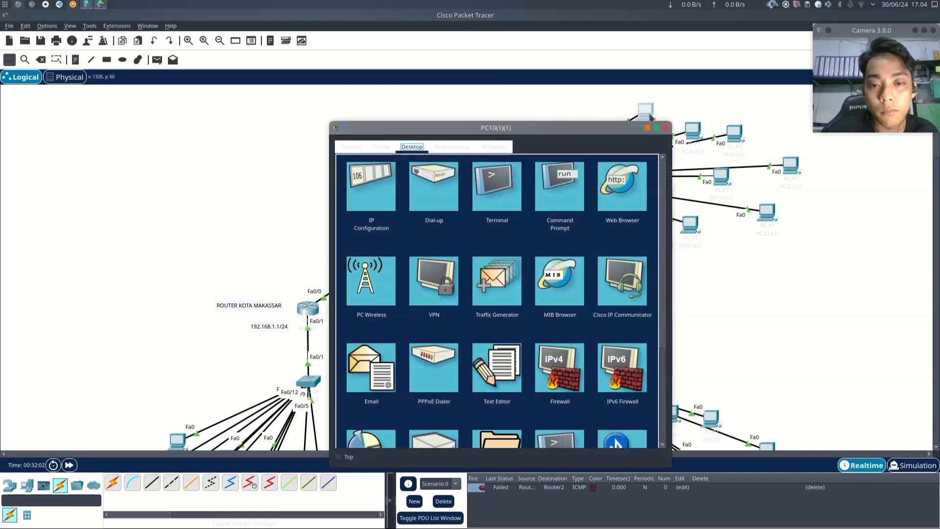
click(666, 127)
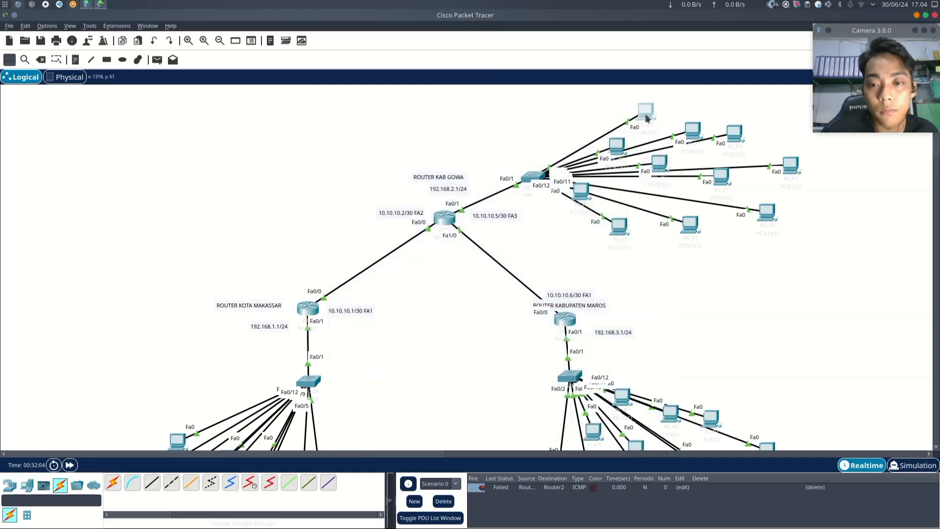
mouse_move(646, 118)
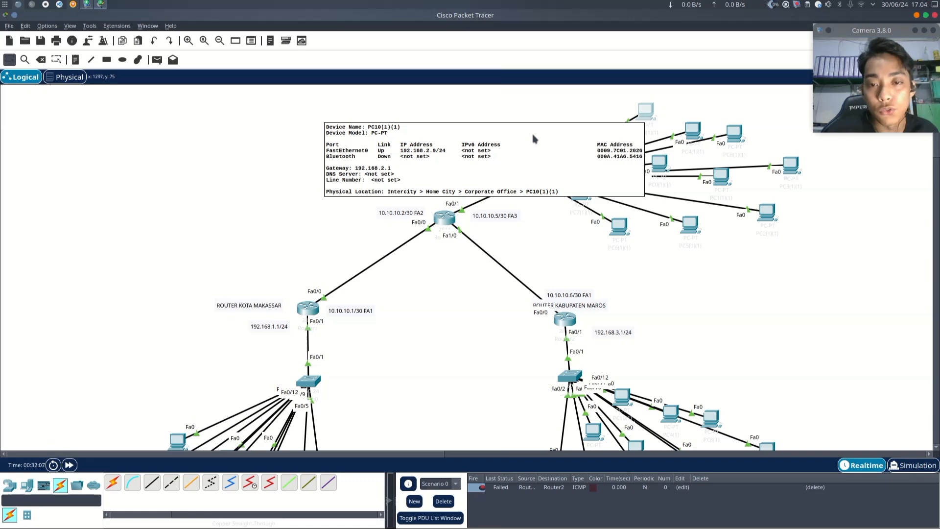
scroll(575, 294, down, 5)
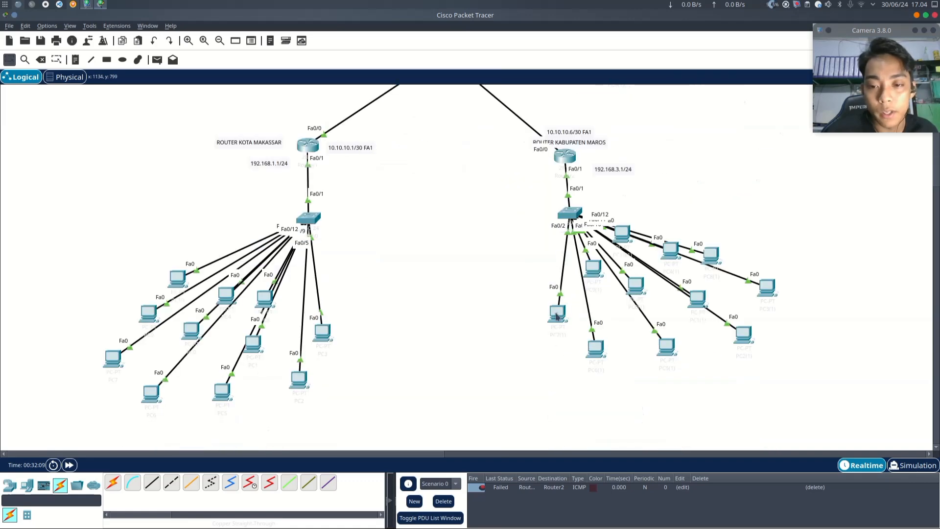
mouse_move(556, 317)
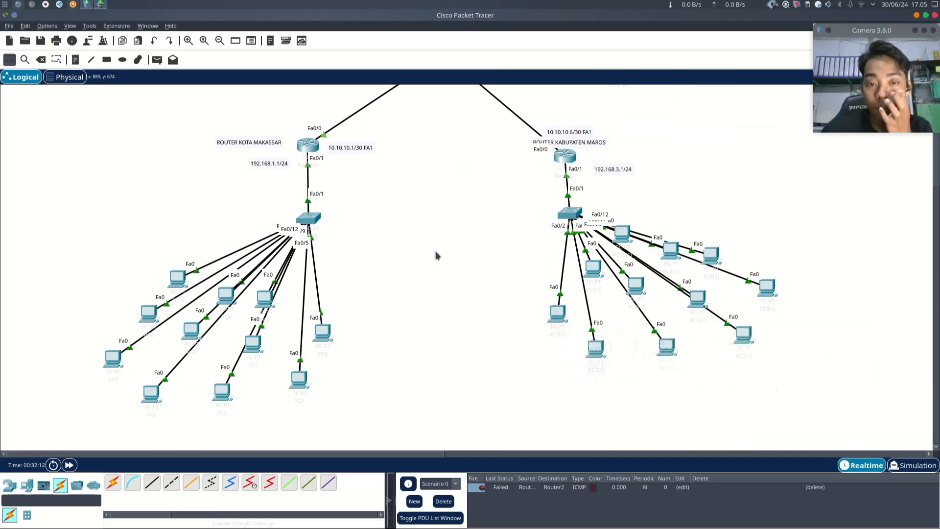
- Send a simple PDU ping from PC3 to PC2 on the Makassar LAN
scroll(435, 255, up, 3)
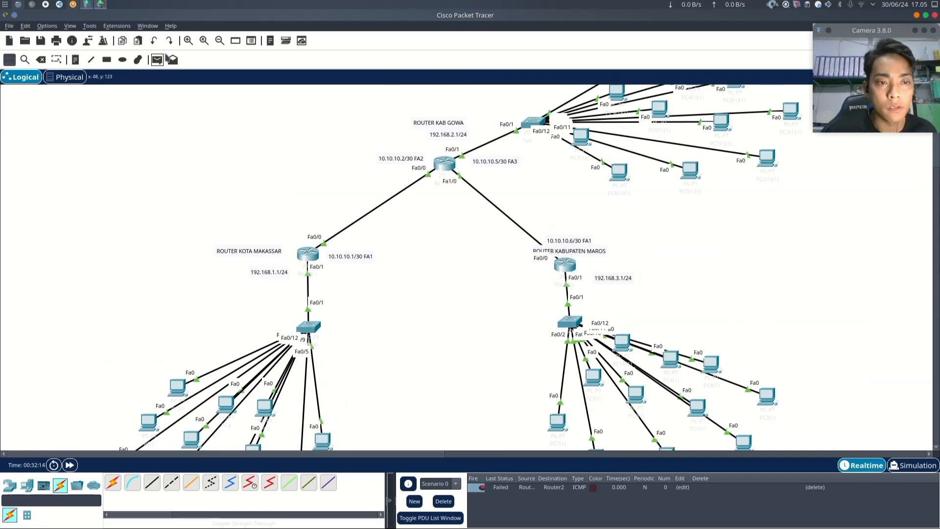
click(157, 59)
scroll(324, 188, down, 3)
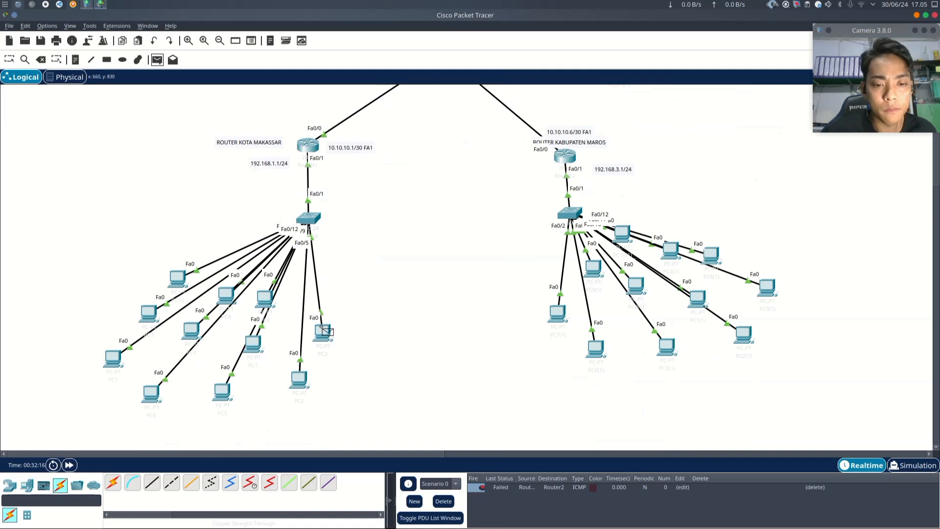
click(322, 330)
click(301, 379)
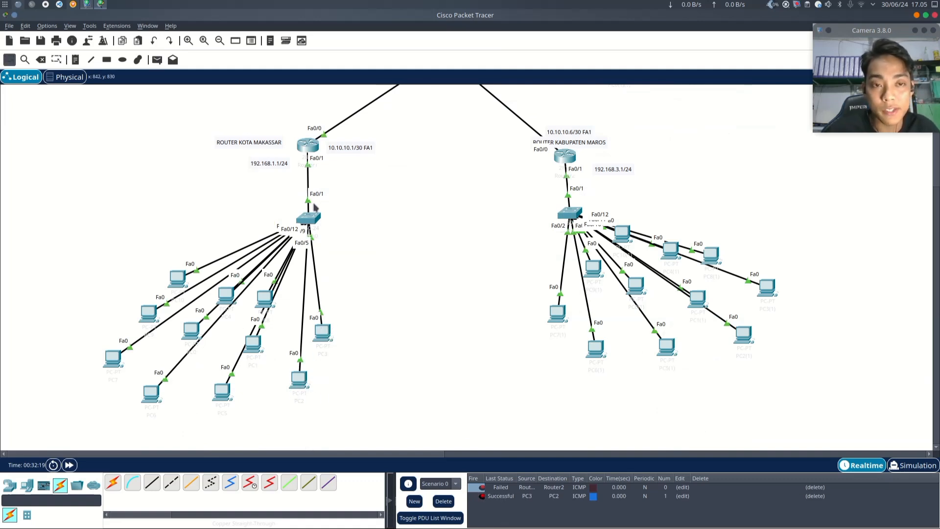
- Send a simple PDU ping from PC10(1)(1) to PC4(1)(1) on the Gowa LAN
click(157, 59)
scroll(427, 216, up, 5)
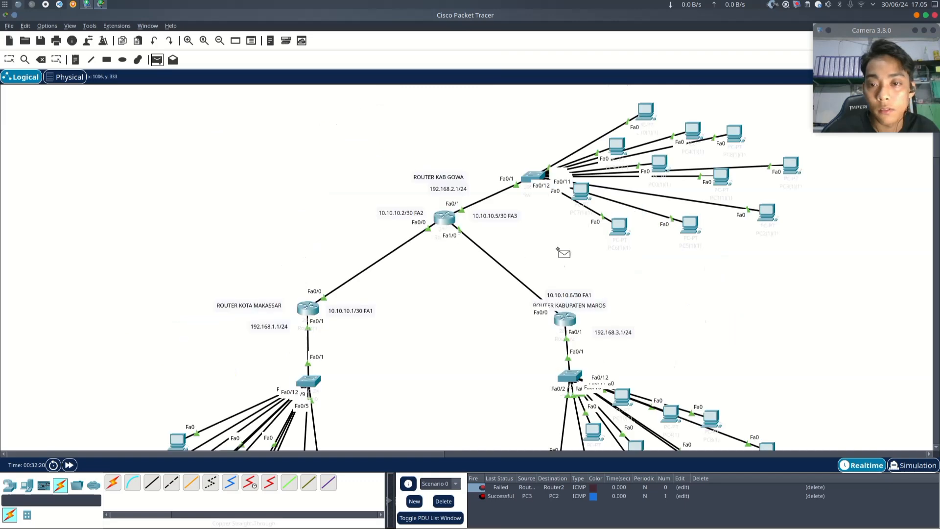
click(652, 115)
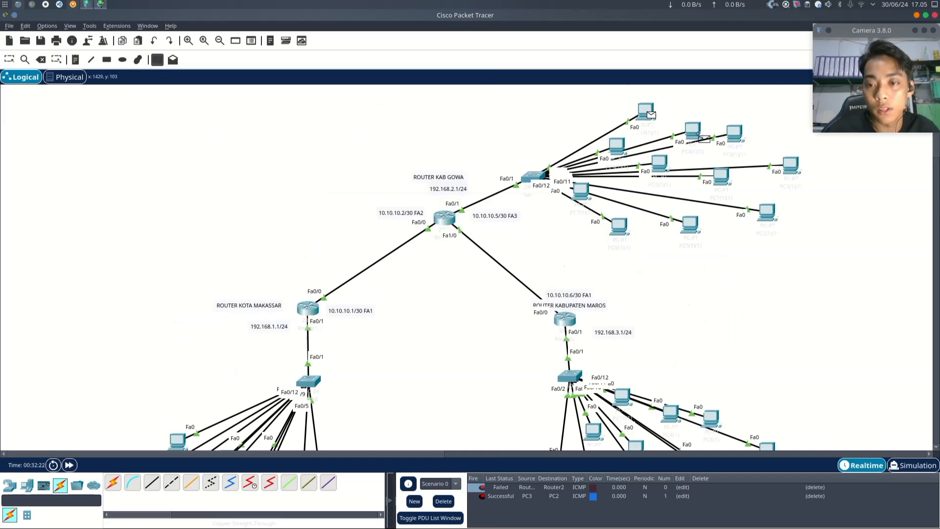
click(693, 130)
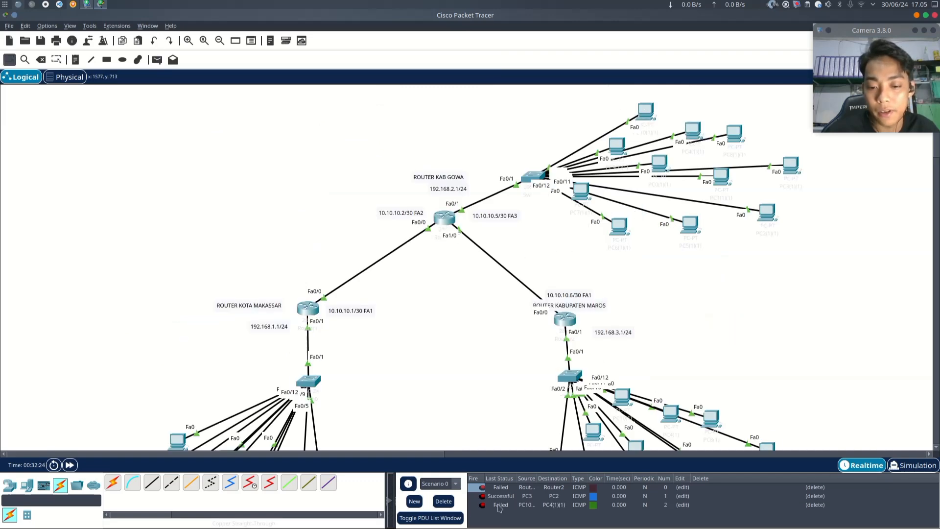
- Delete the scenario's PDUs, switching to Simulation mode and back to Realtime
click(444, 501)
click(916, 466)
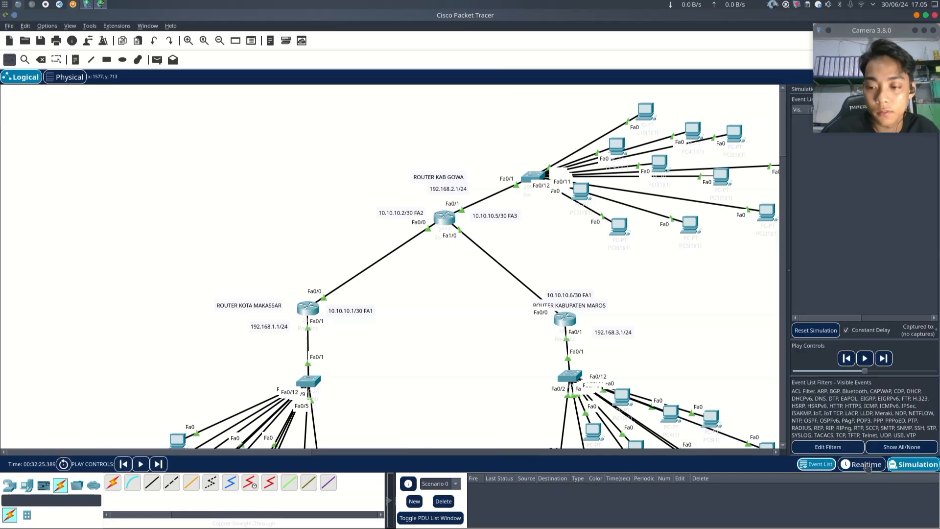
click(864, 465)
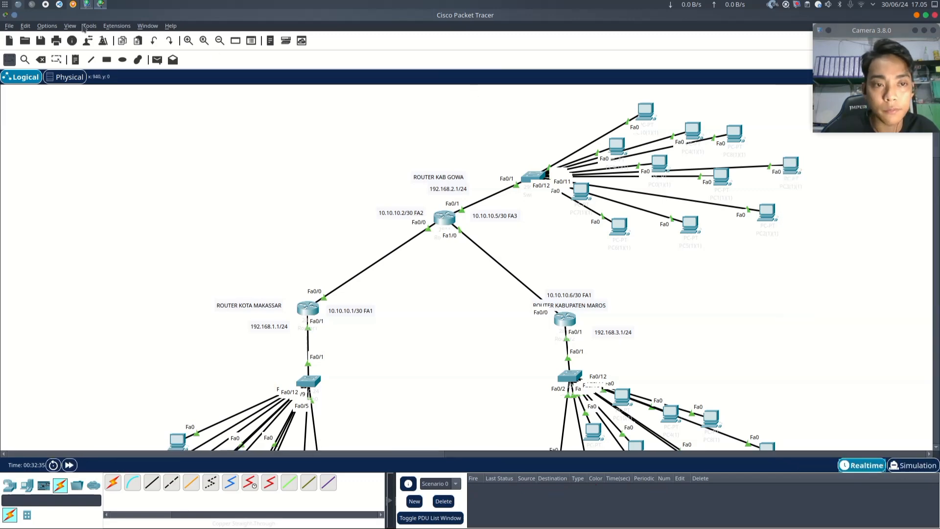
- Resend a simple PDU from PC10(1)(1) to PC4(1)(1) and inspect both PCs' address details
click(157, 59)
click(647, 113)
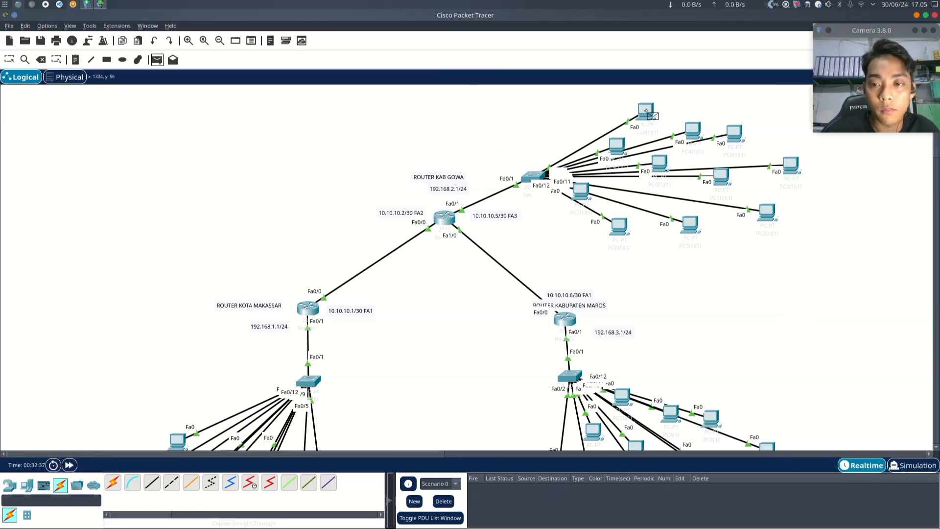
click(696, 133)
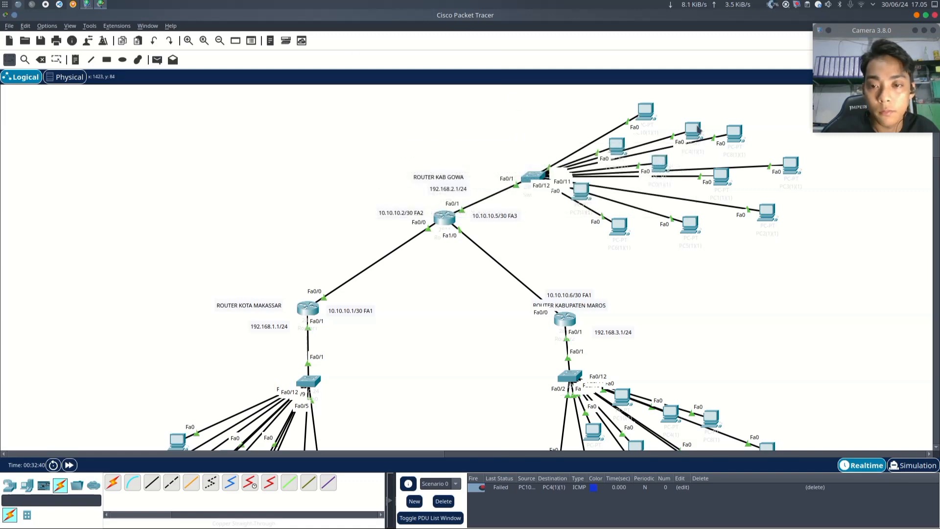
mouse_move(698, 130)
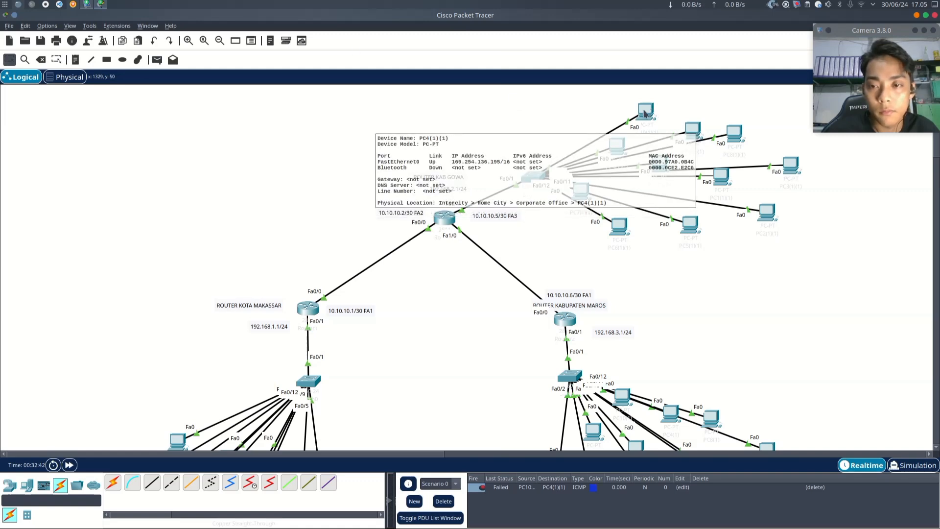
mouse_move(645, 112)
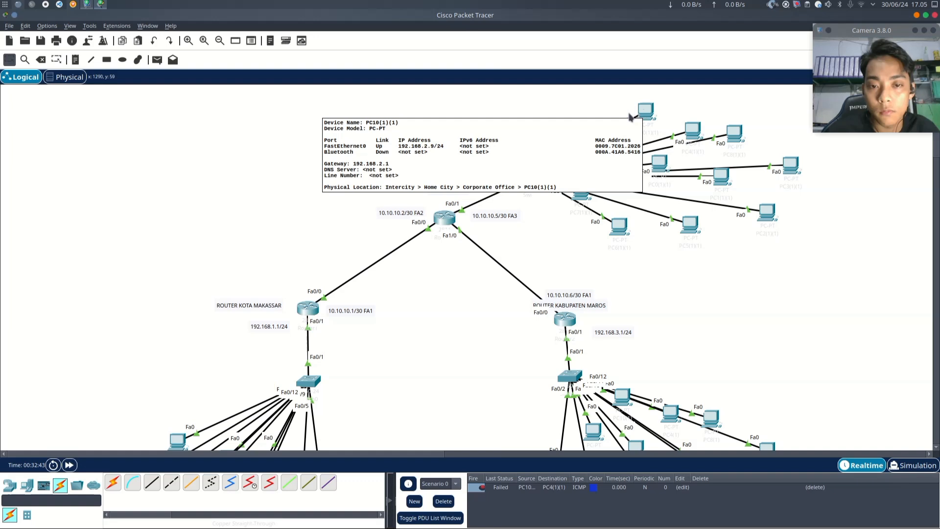
mouse_move(586, 197)
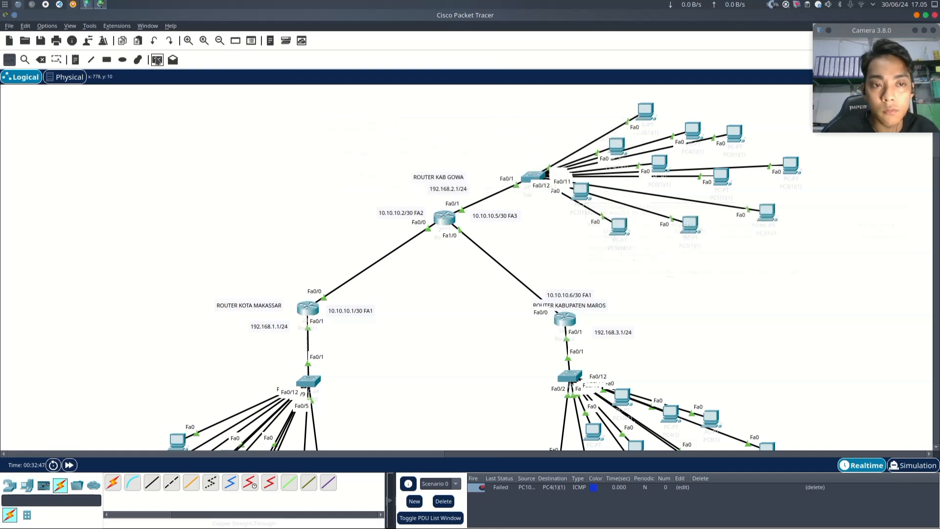
- Send a simple PDU ping from PC10(1)(1) to PC7(1)(1) on the Gowa LAN
key(p)
click(645, 112)
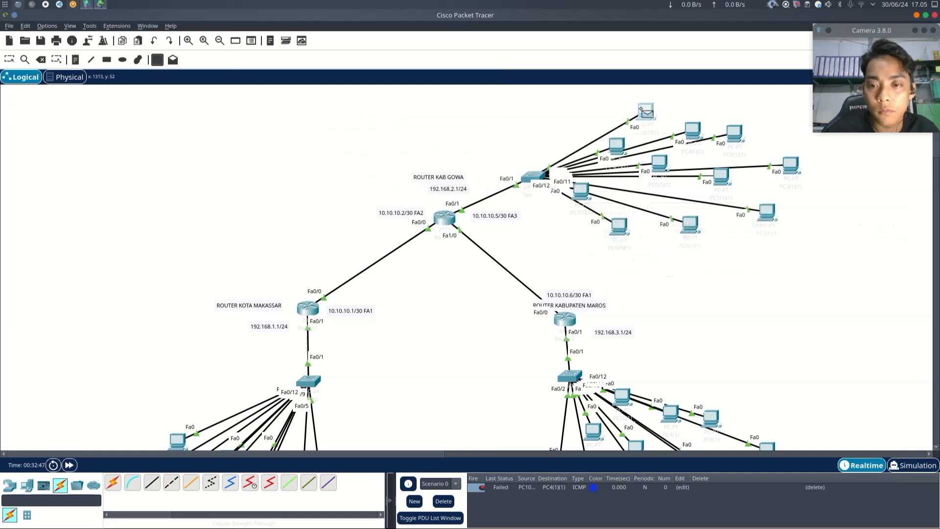
click(584, 194)
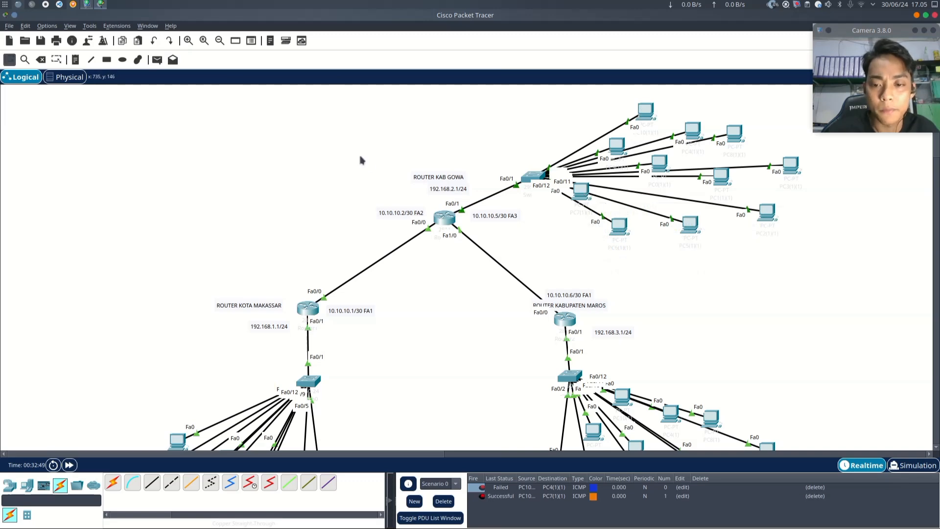
- Send a simple PDU ping from PC6(1) to PC5(1) on the Maros LAN
scroll(411, 225, down, 5)
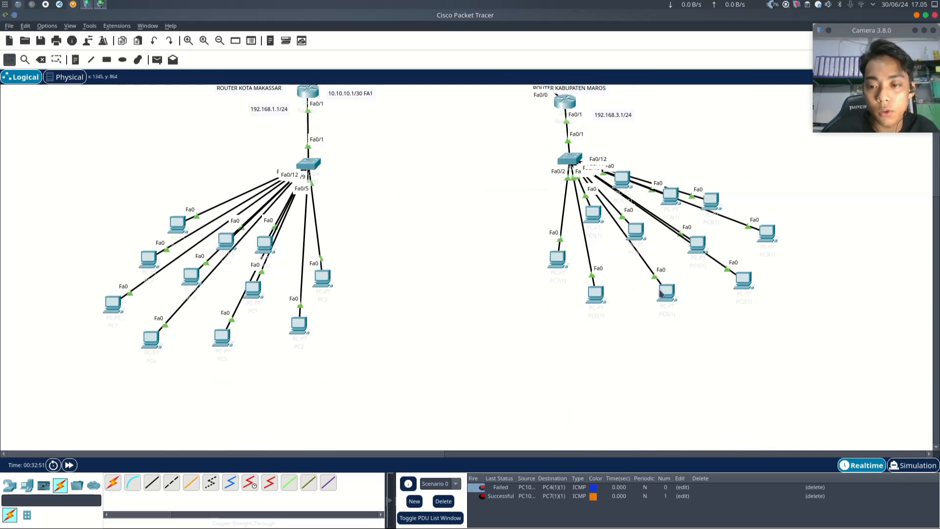
mouse_move(674, 299)
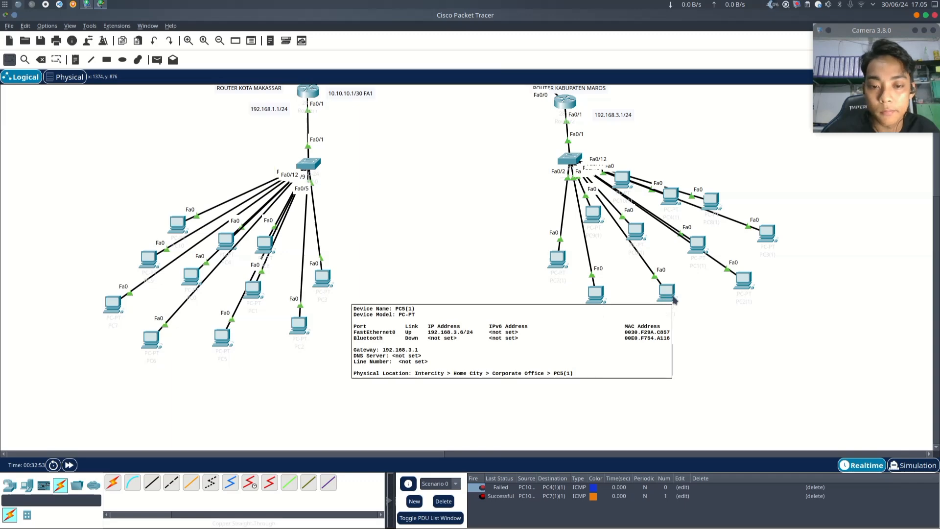
mouse_move(597, 299)
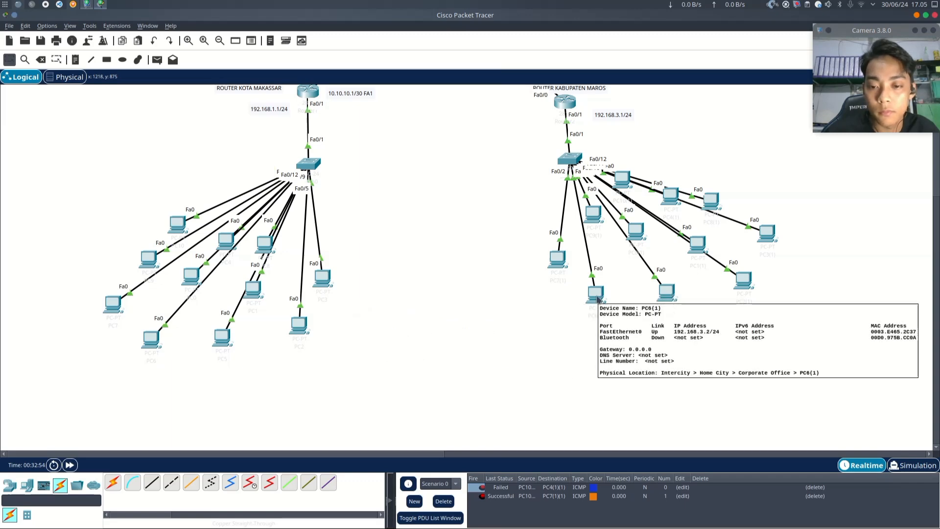
key(p)
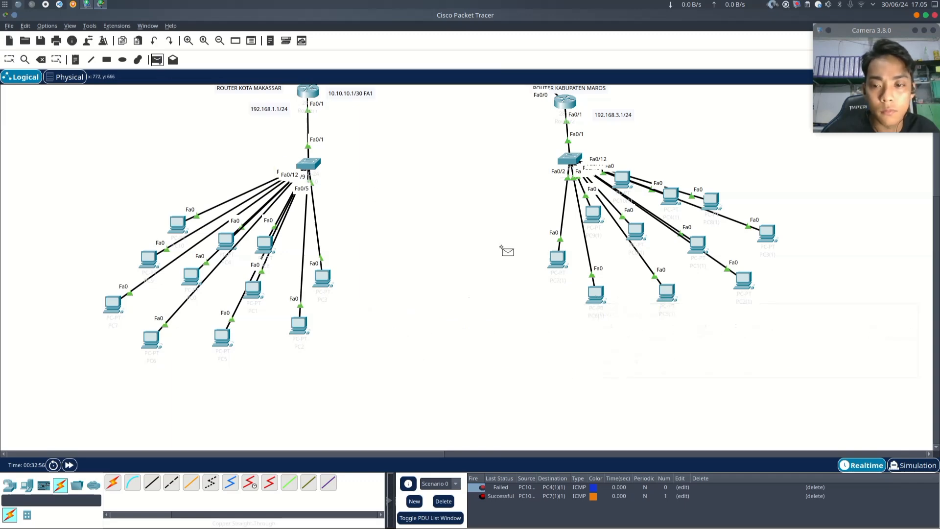
click(595, 293)
click(668, 293)
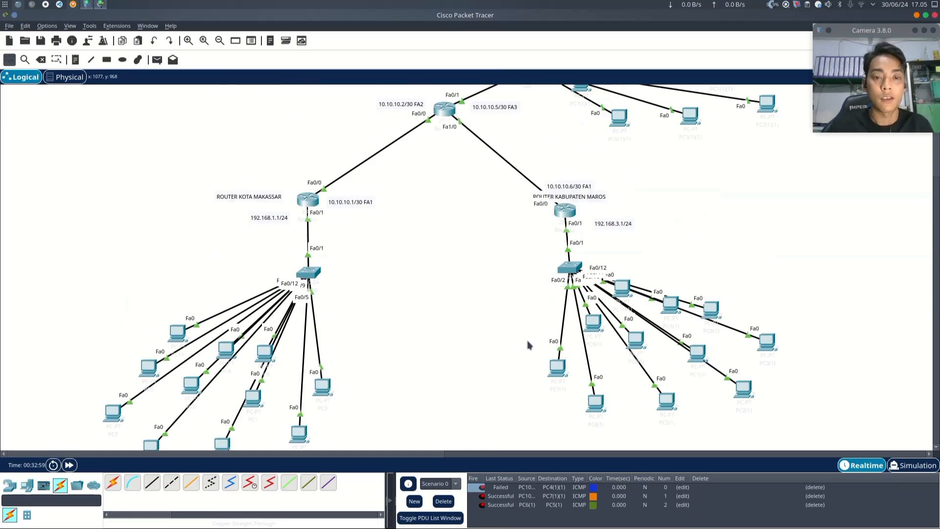
- Nudge the Gowa router's position slightly and open the Makassar router's CLI
scroll(528, 343, up, 3)
scroll(486, 328, up, 3)
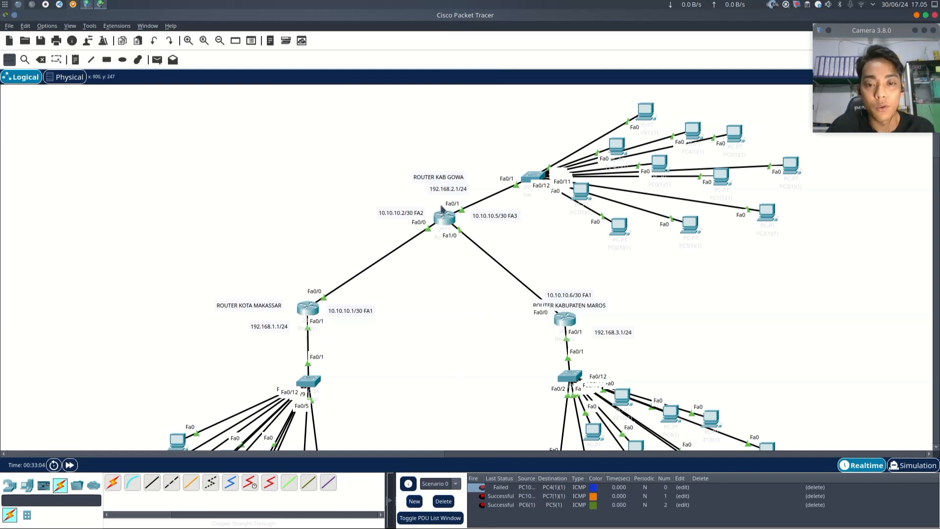
drag(450, 222, 441, 217)
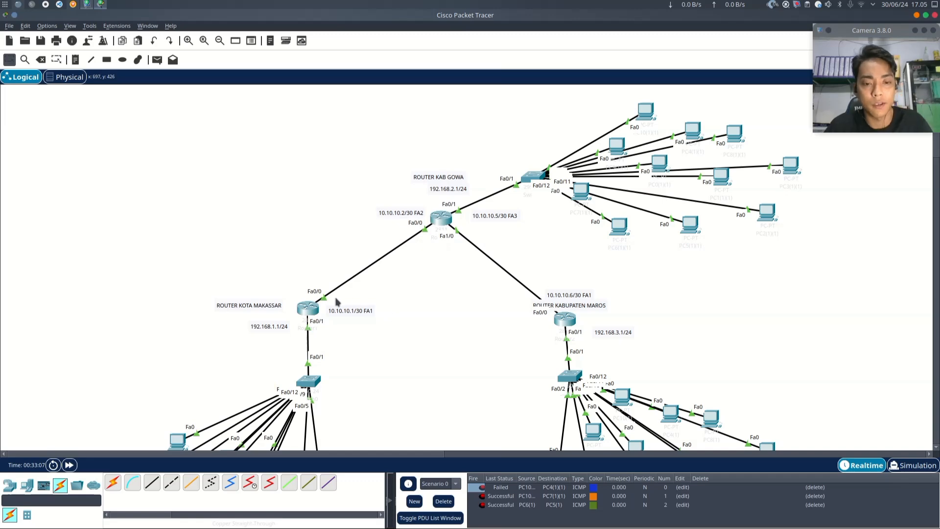
mouse_move(312, 307)
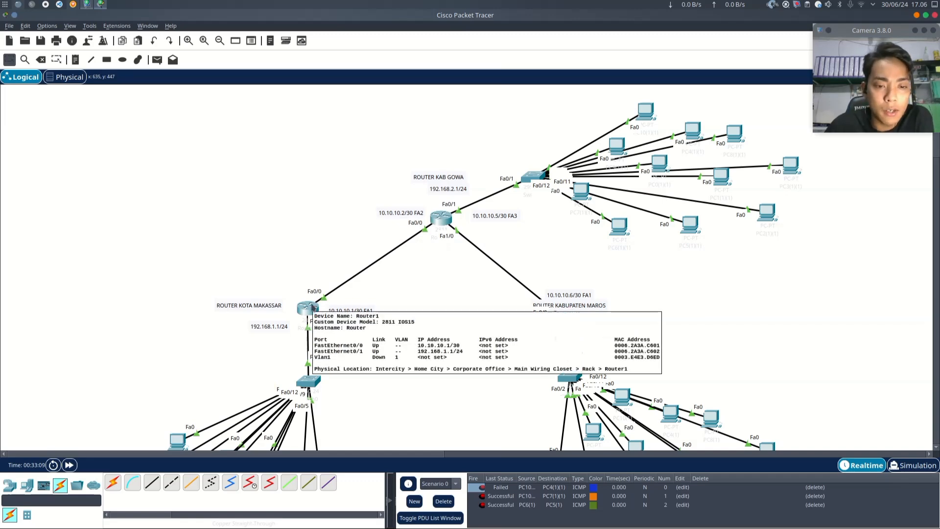
click(310, 316)
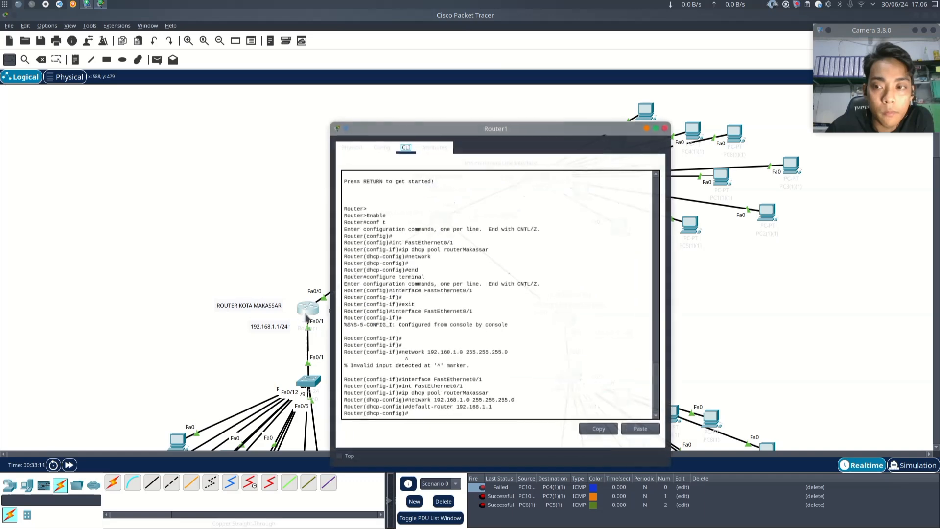
- On the Makassar router, add a static route to network 192.168.2.0 mask 255.255.255.0 via next hop 10.10.10.2
drag(447, 102, 432, 87)
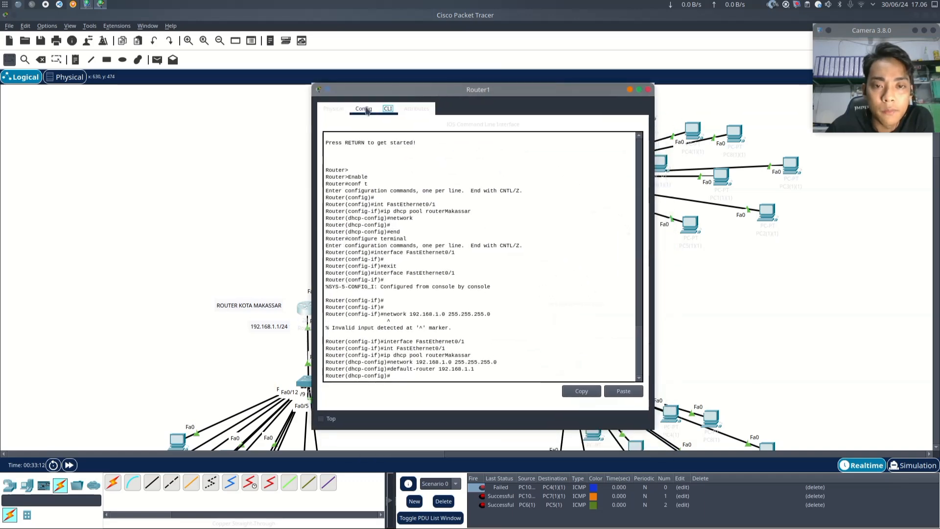
click(377, 136)
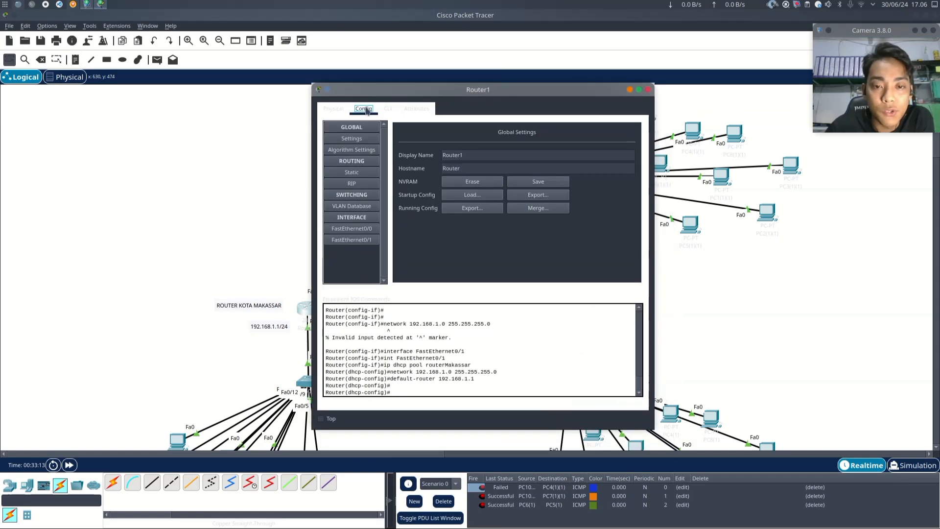
click(356, 175)
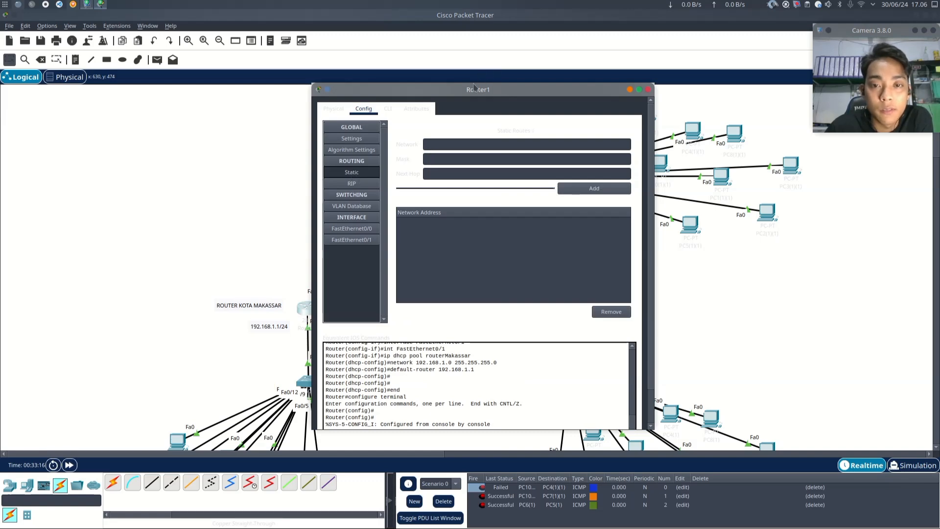
drag(444, 85, 224, 84)
click(205, 132)
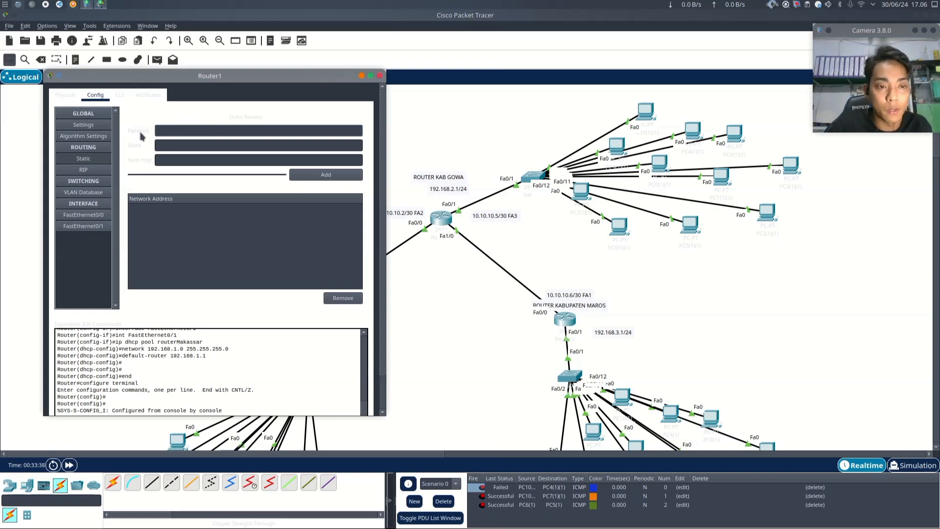
text(192.)
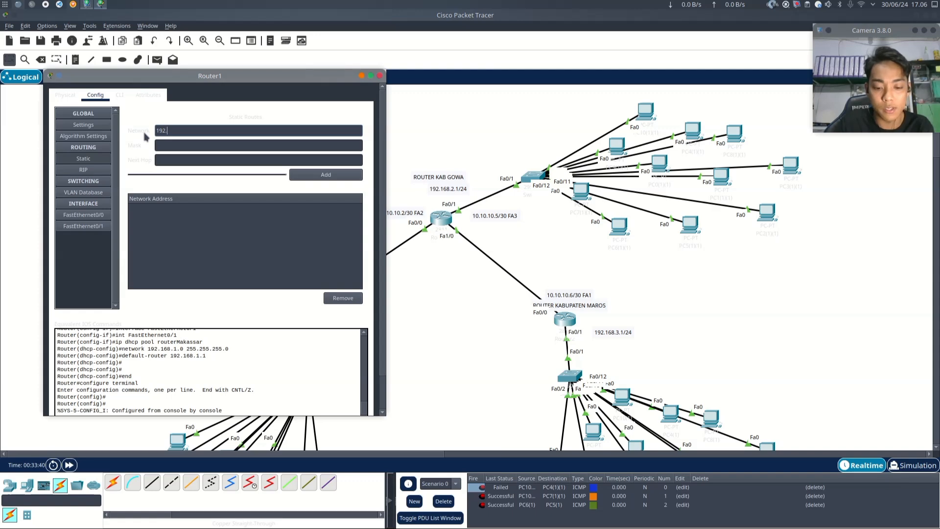
text(168.2)
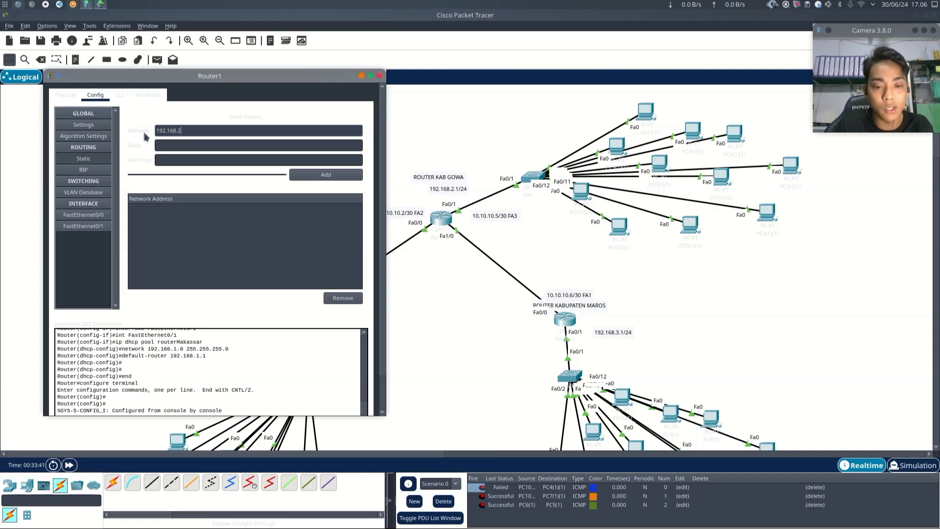
text(.0)
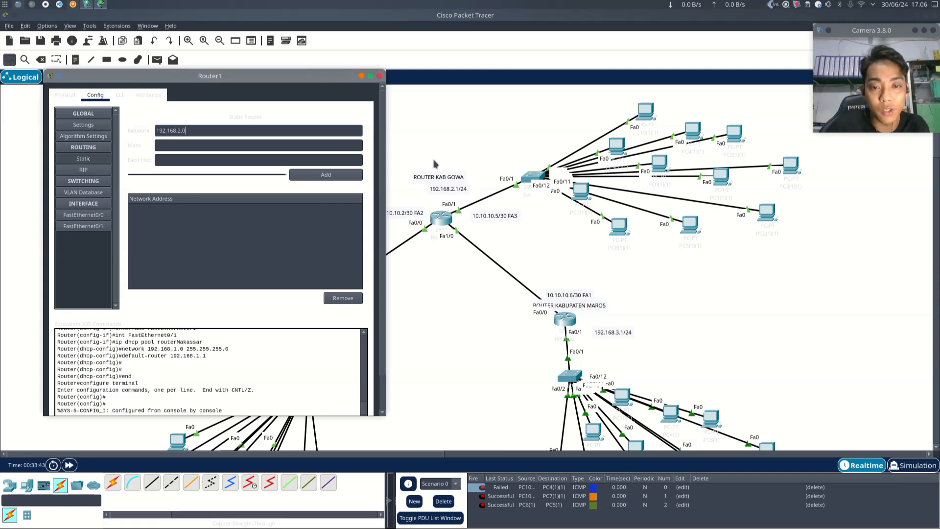
click(184, 143)
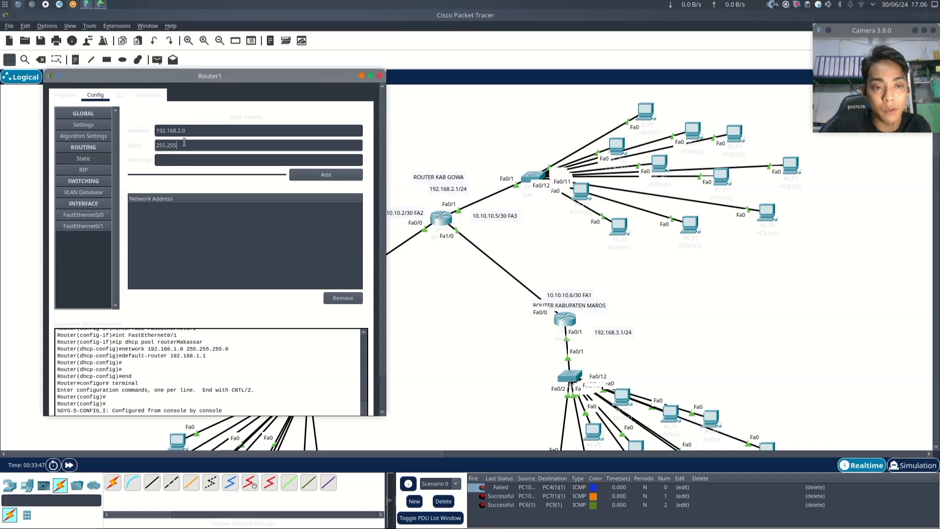
key(Tab)
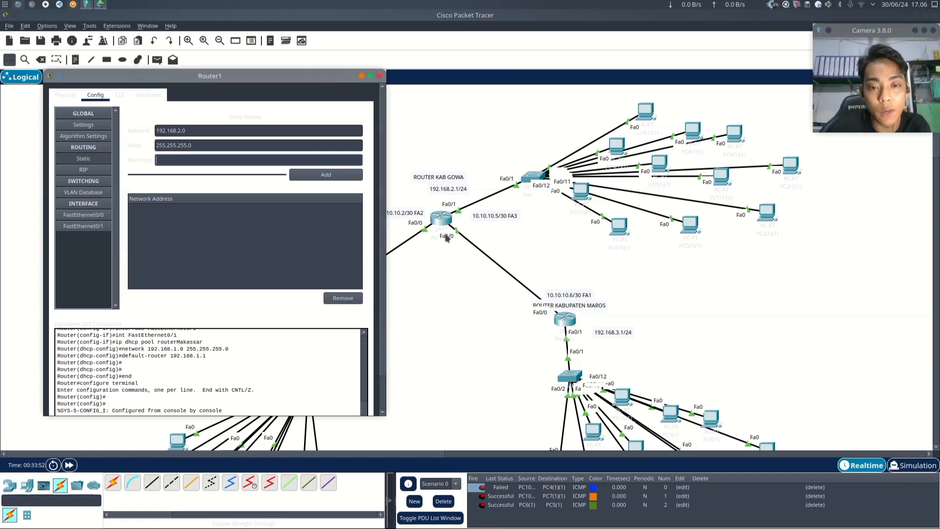
drag(301, 76, 776, 118)
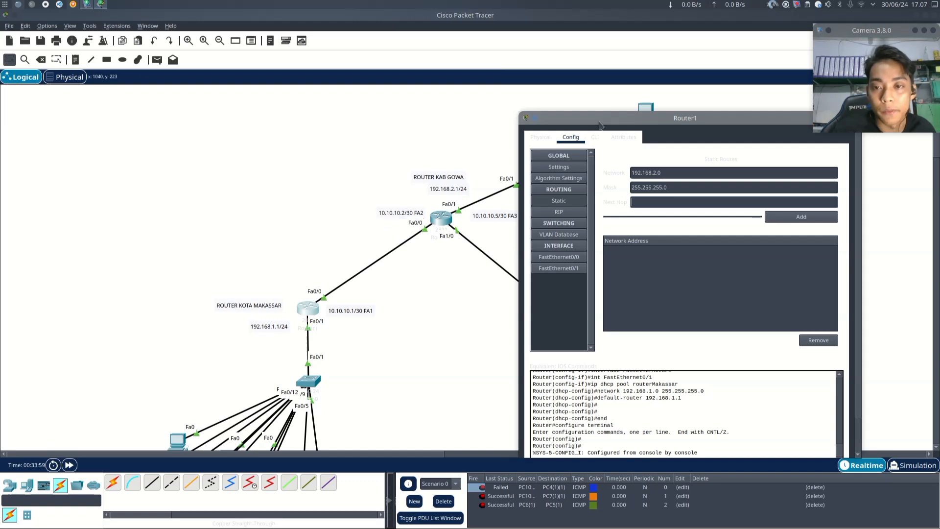
drag(600, 126, 507, 74)
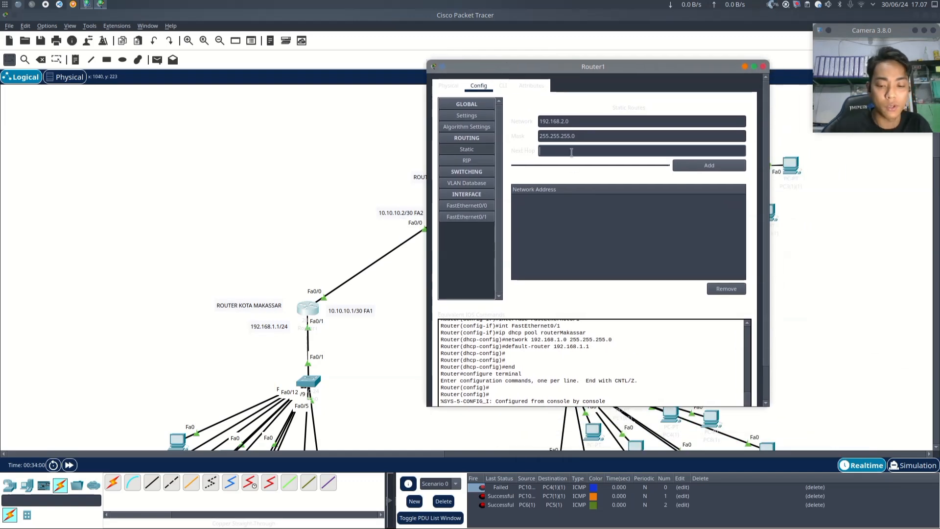
text(.10.10.2)
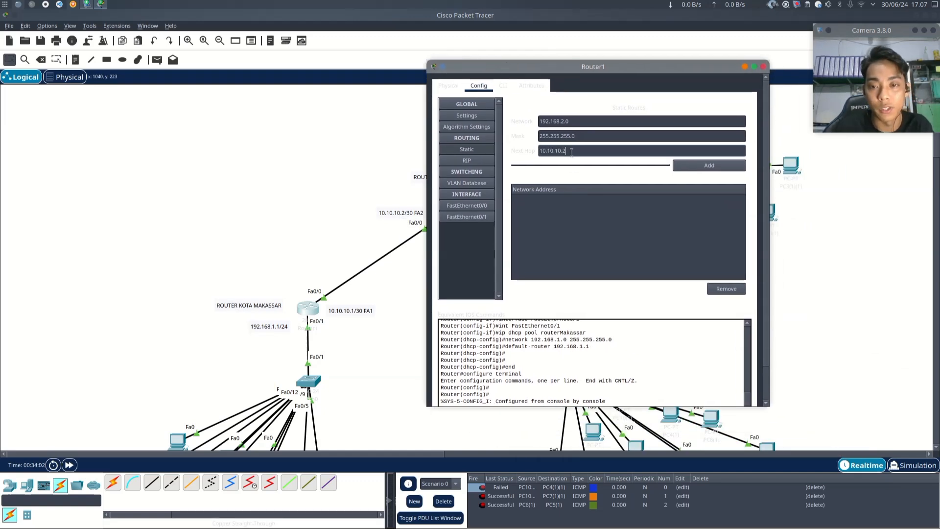
click(692, 165)
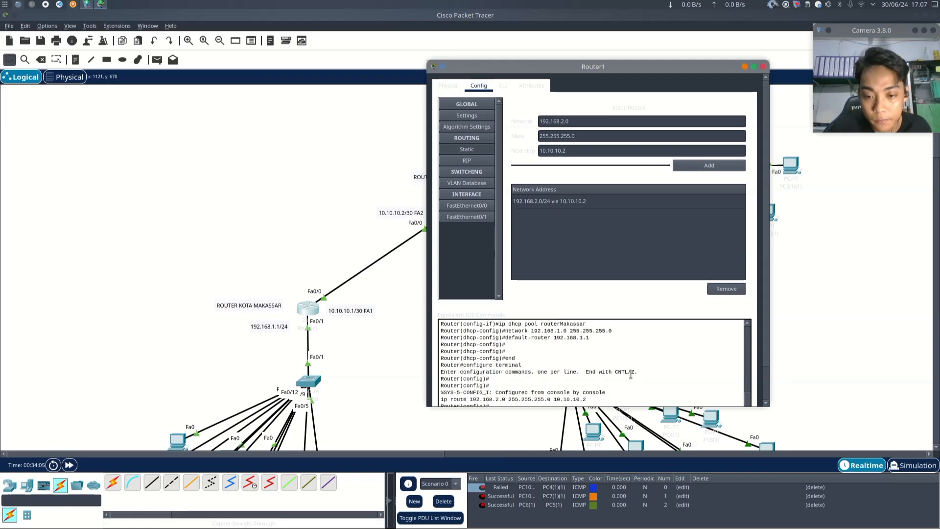
- Add a second static route on the Makassar router to 192.168.3.0 mask 255.255.255.0 via next hop 10.10.10.2
scroll(630, 374, down, 1)
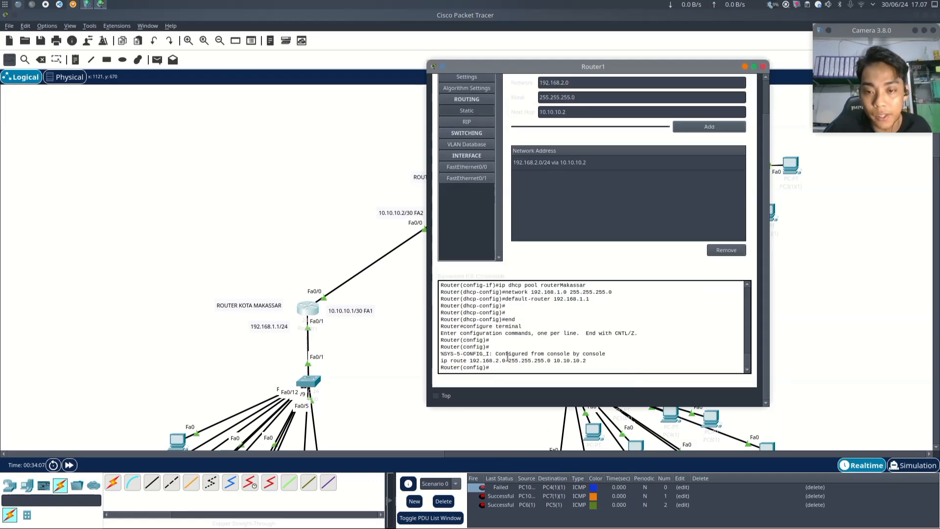
scroll(601, 363, up, 3)
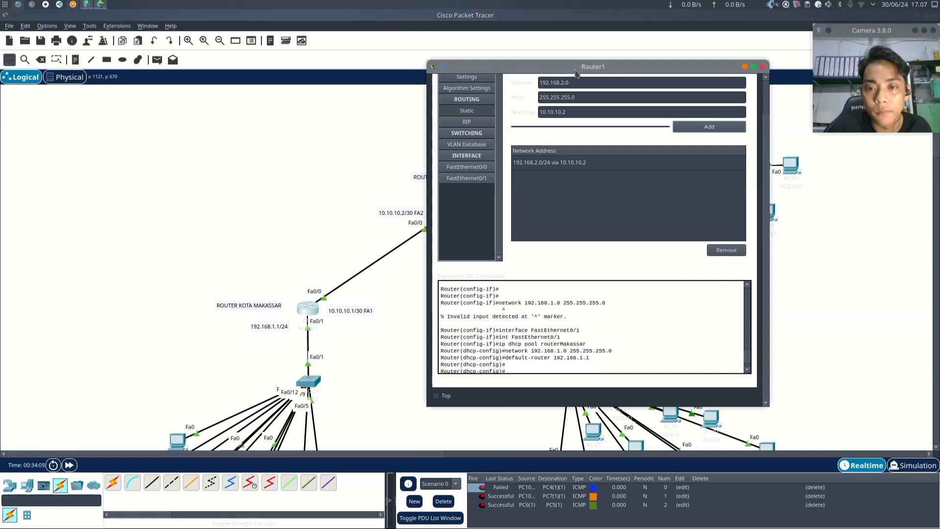
drag(576, 73, 494, 70)
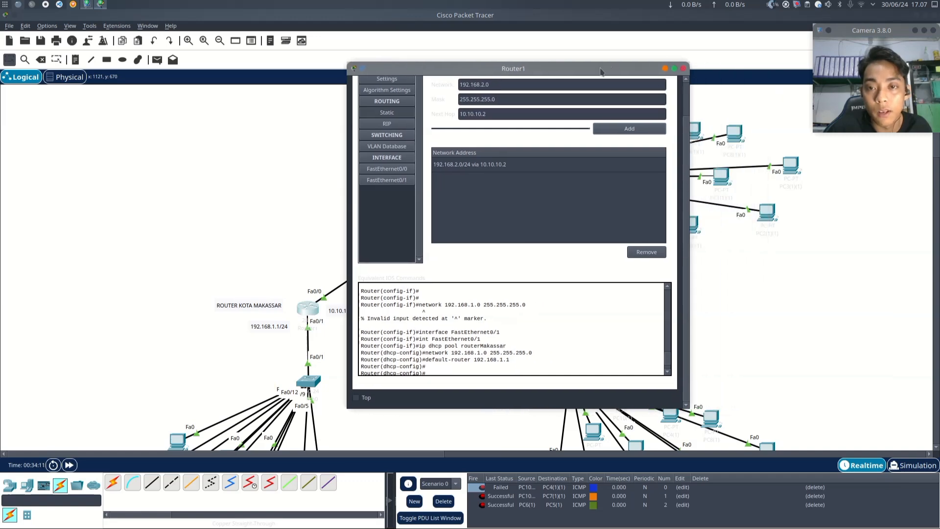
drag(602, 71, 299, 76)
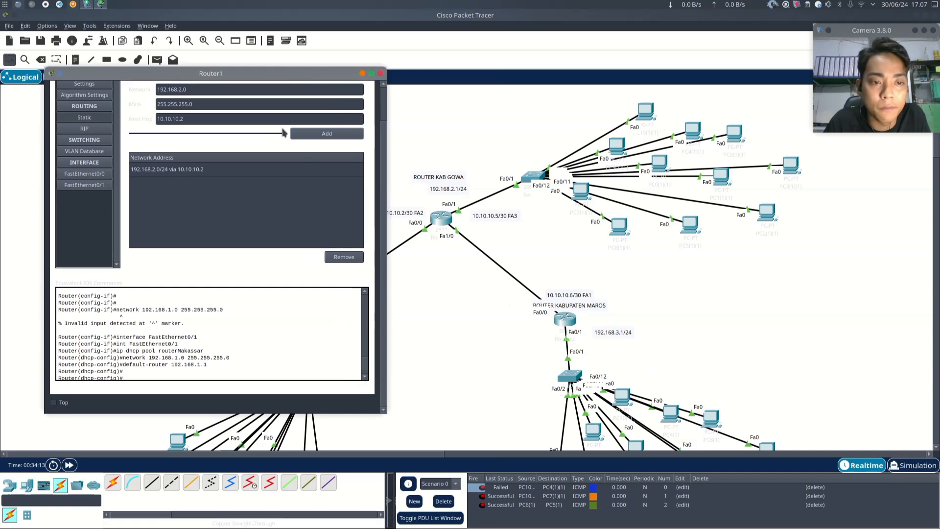
scroll(257, 210, up, 3)
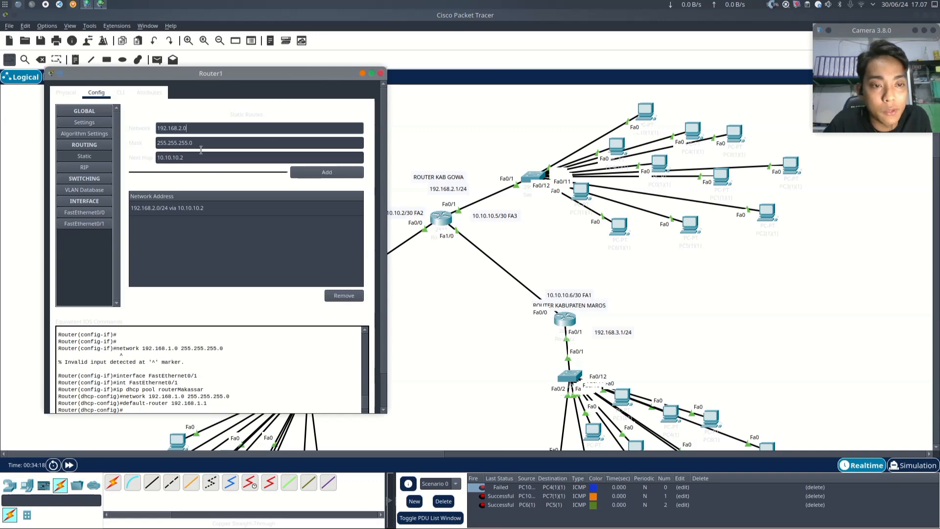
key(BackSpace)
text(3)
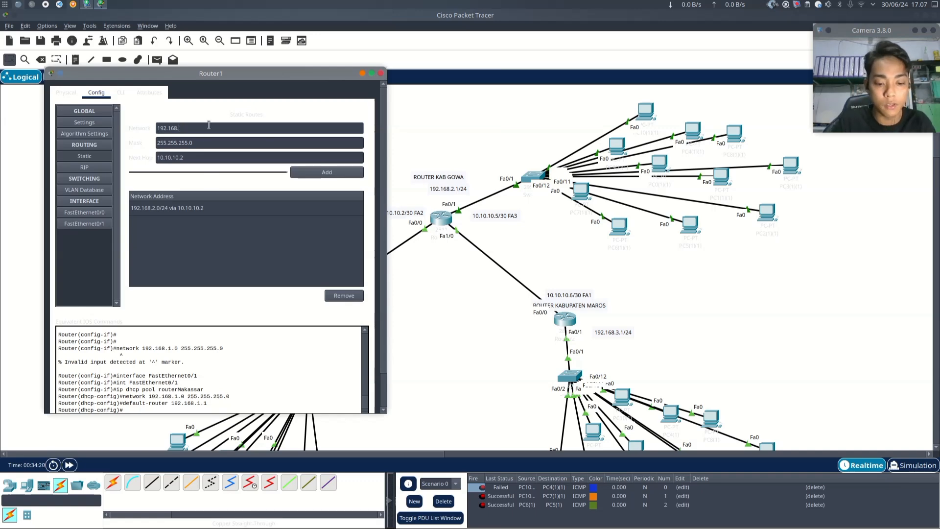
click(202, 156)
drag(251, 73, 725, 122)
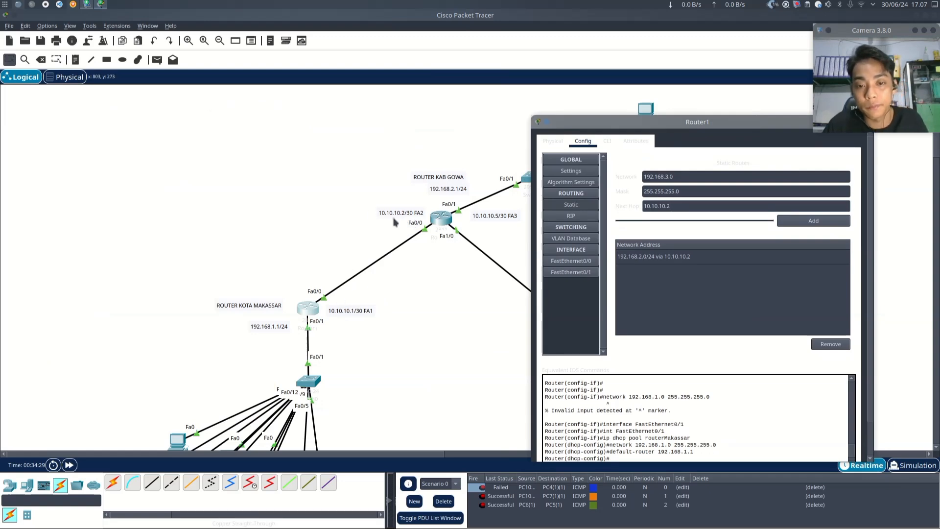
drag(683, 127, 507, 91)
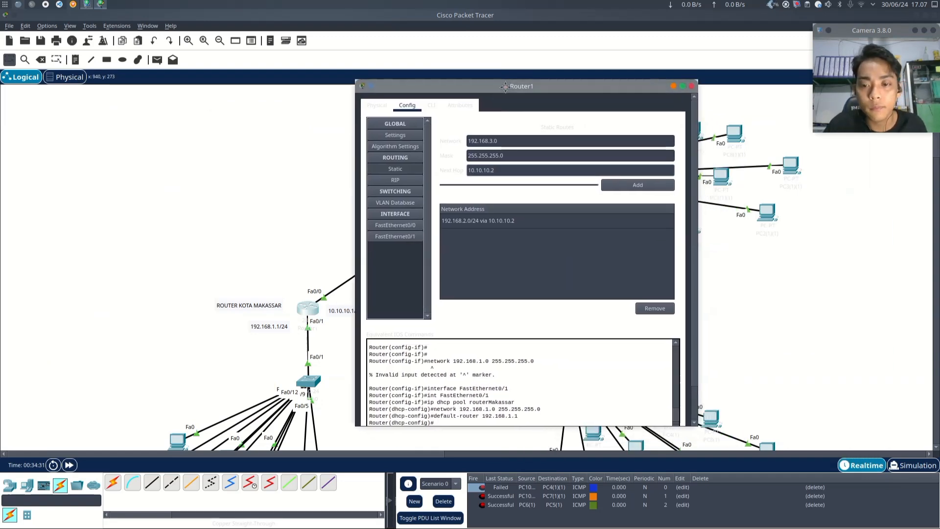
click(630, 190)
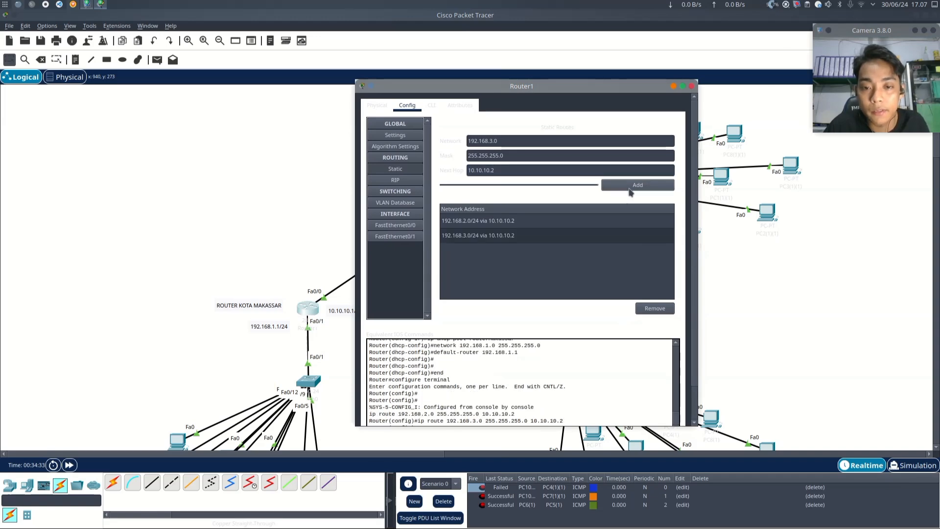
scroll(528, 387, down, 2)
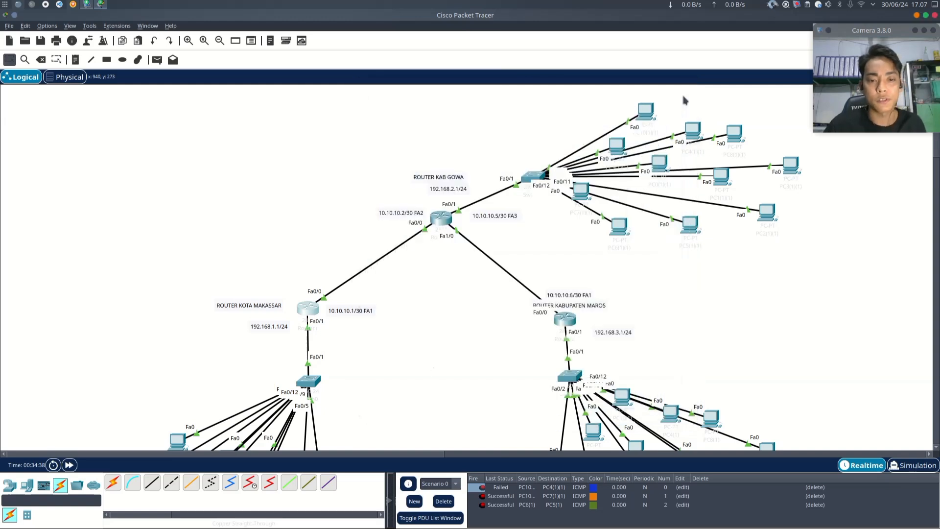
click(692, 87)
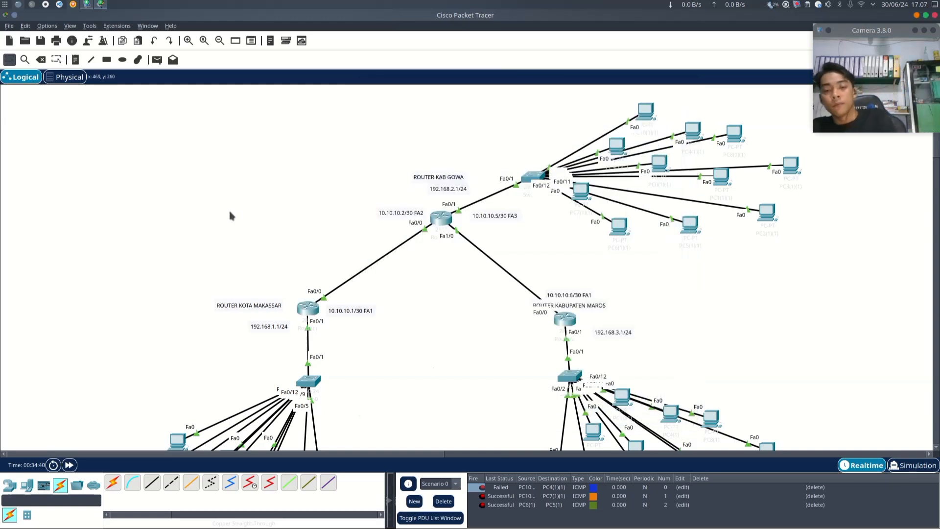
- On the Gowa router, add a static route to network 192.168.1.0 mask 255.255.255.0 via next hop 10.10.10.1
scroll(471, 213, down, 2)
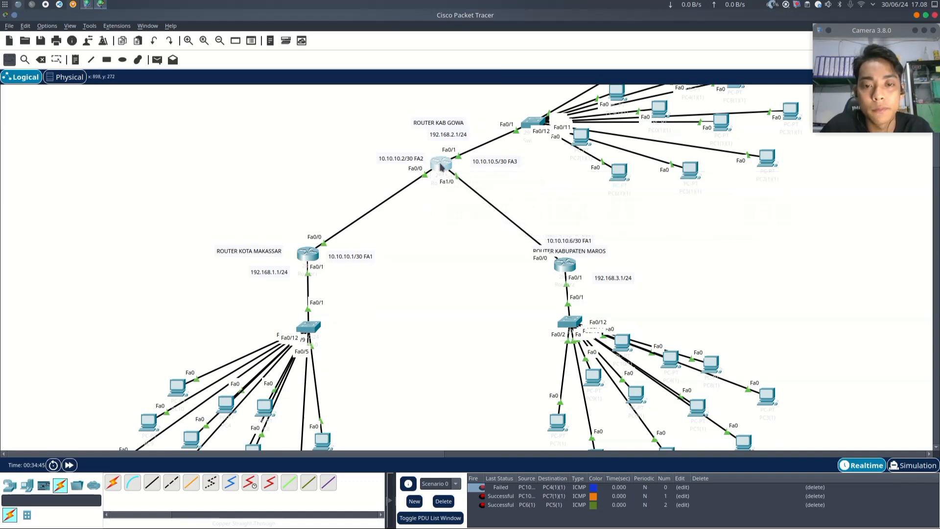
click(441, 165)
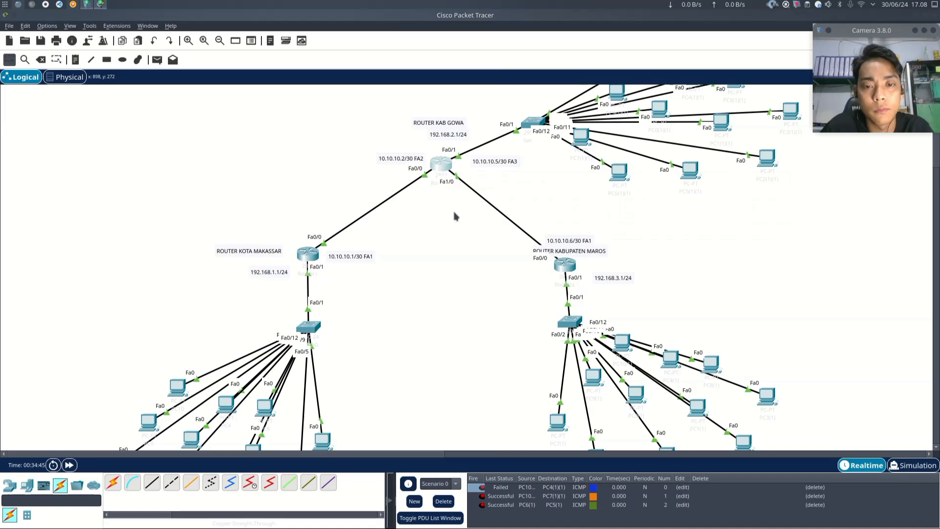
drag(465, 132, 210, 80)
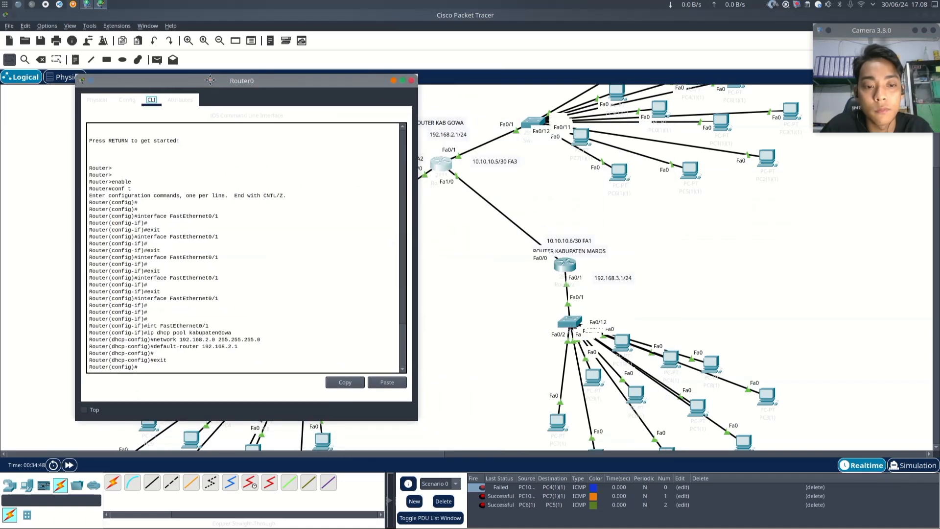
click(128, 101)
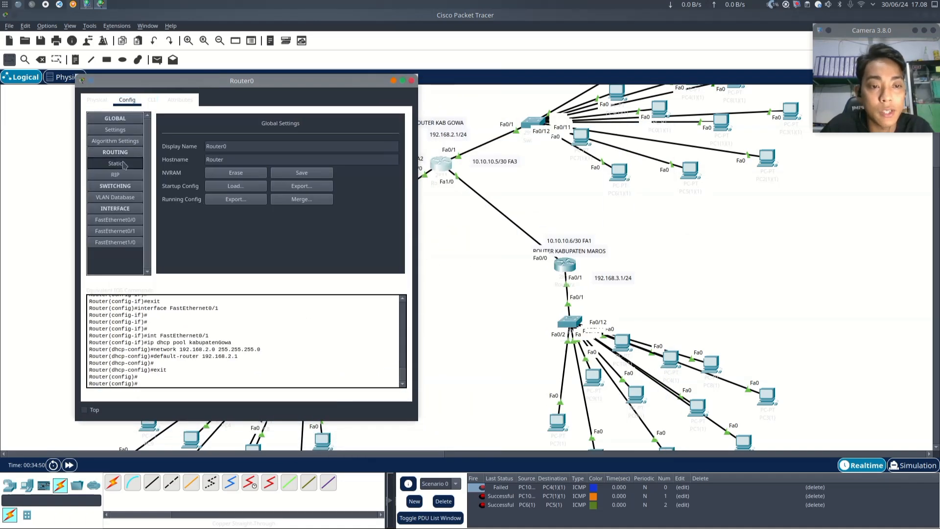
click(123, 164)
drag(246, 80, 725, 84)
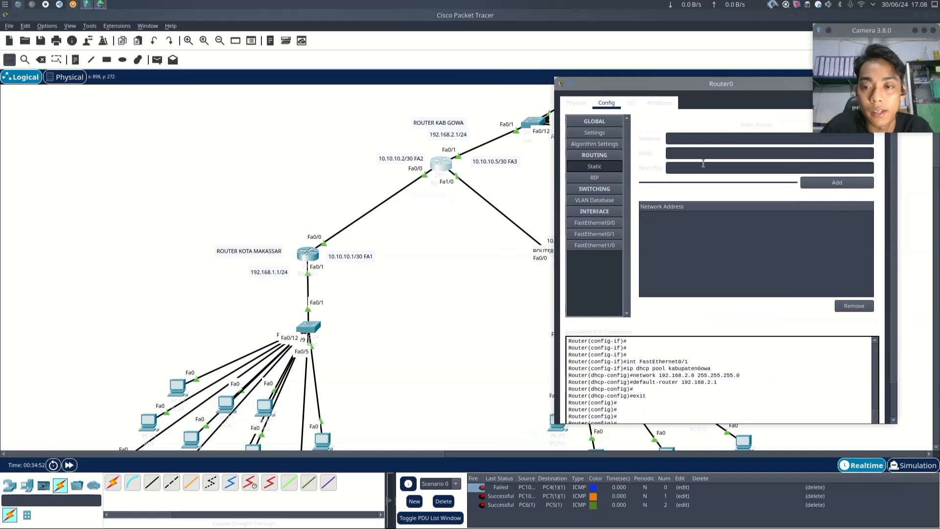
click(691, 141)
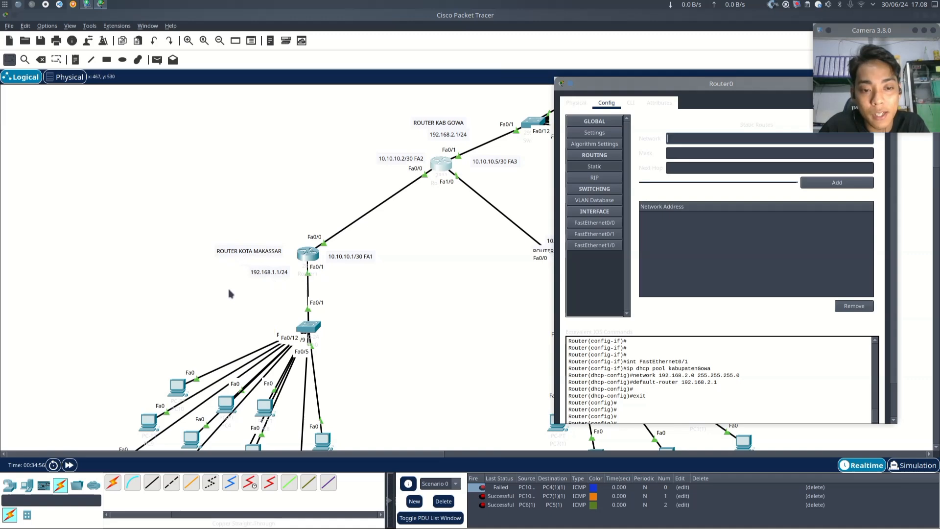
click(678, 138)
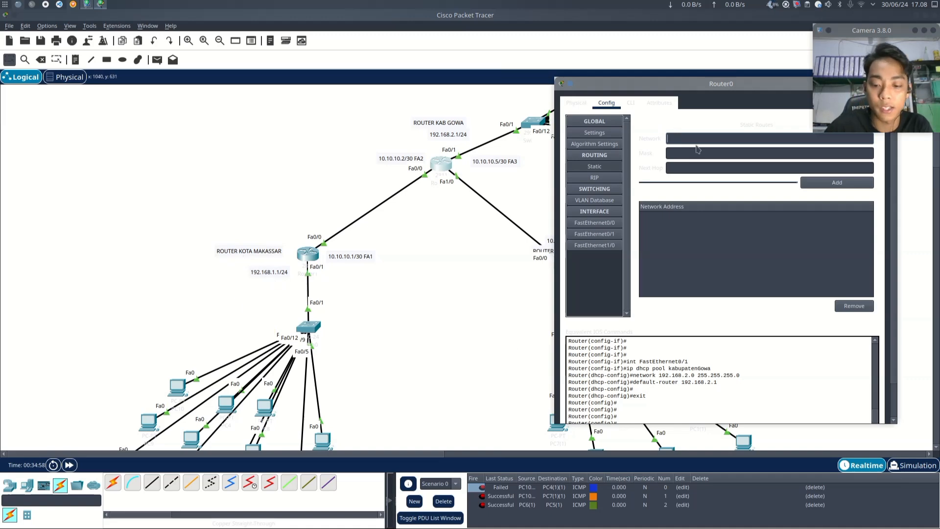
text(1)
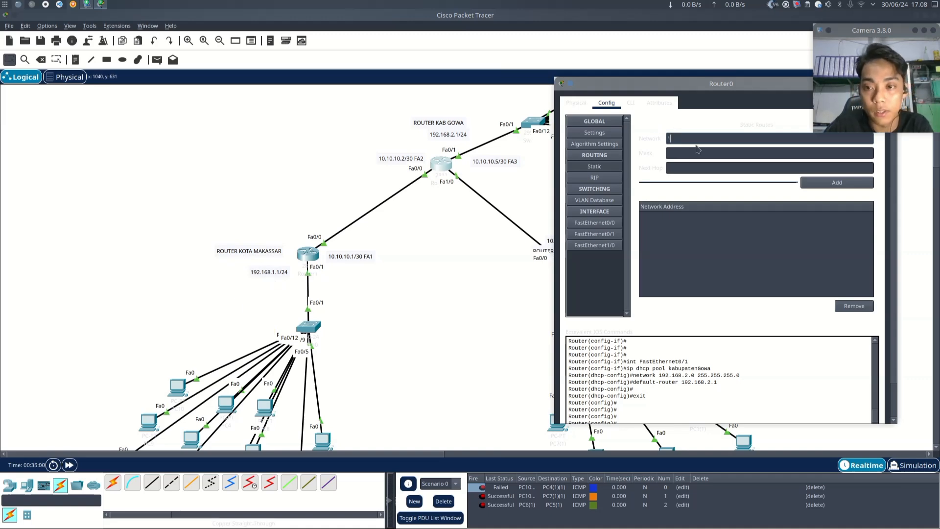
text(92.168.1.0)
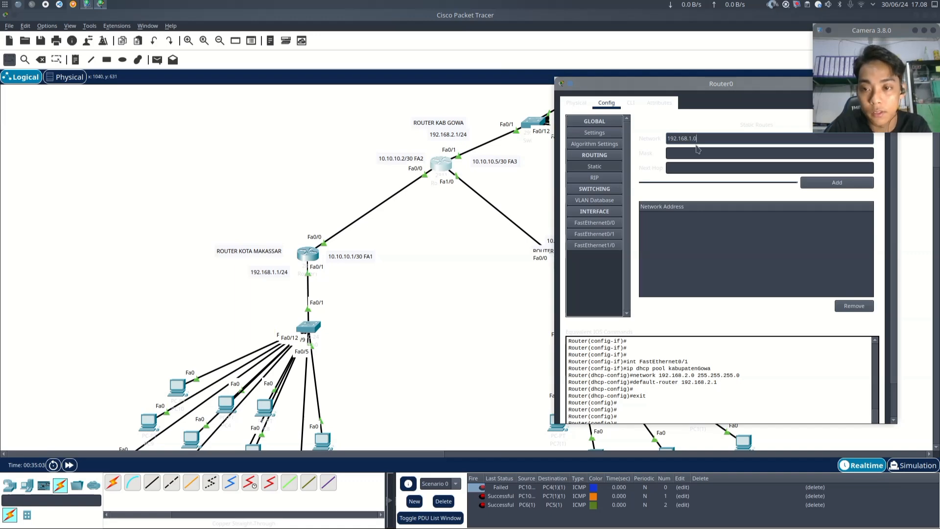
key(Tab)
text(255.255.25)
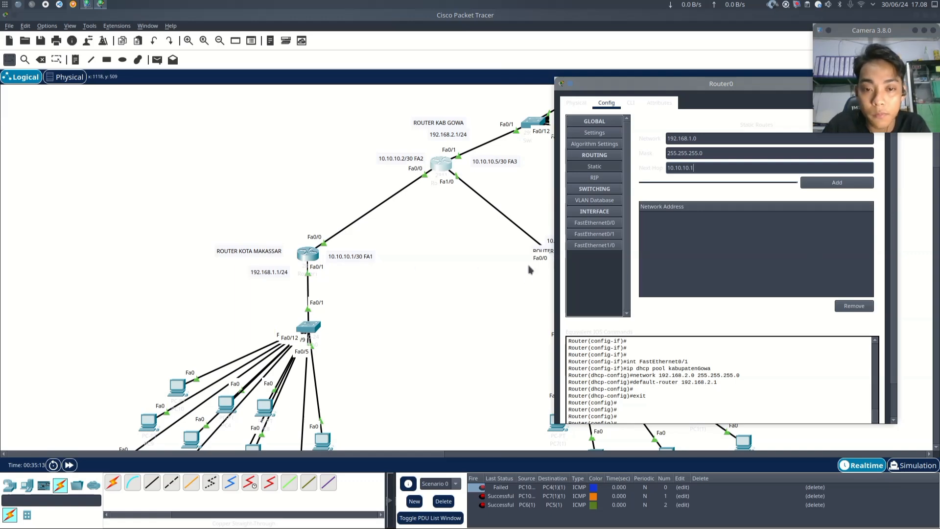
click(805, 183)
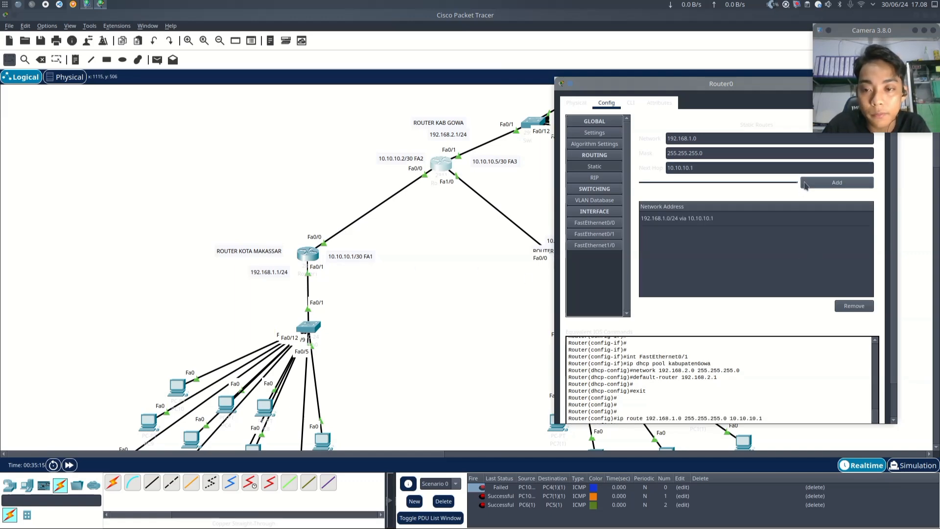
- On the Gowa router, add a static route to network 192.168.3.0 mask 255.255.255.0 via next hop 10.10.10.6
scroll(739, 382, down, 2)
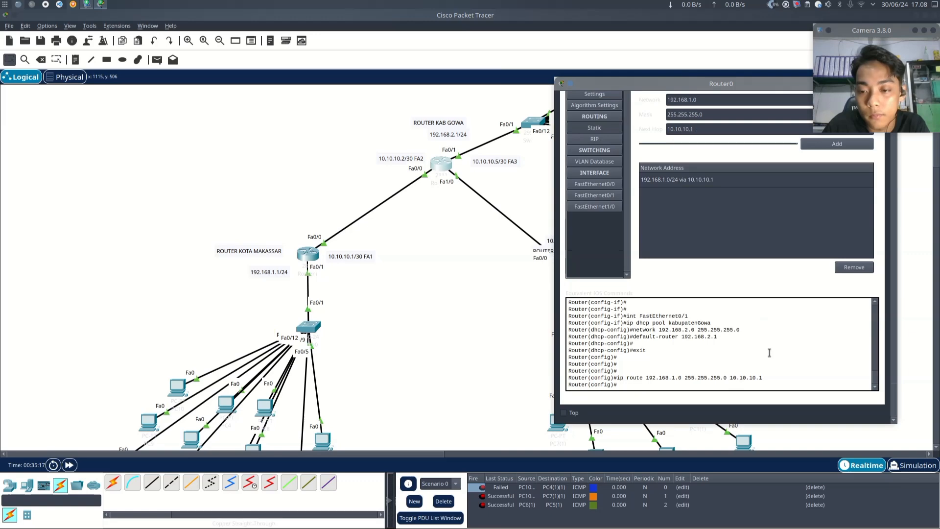
drag(694, 88, 163, 95)
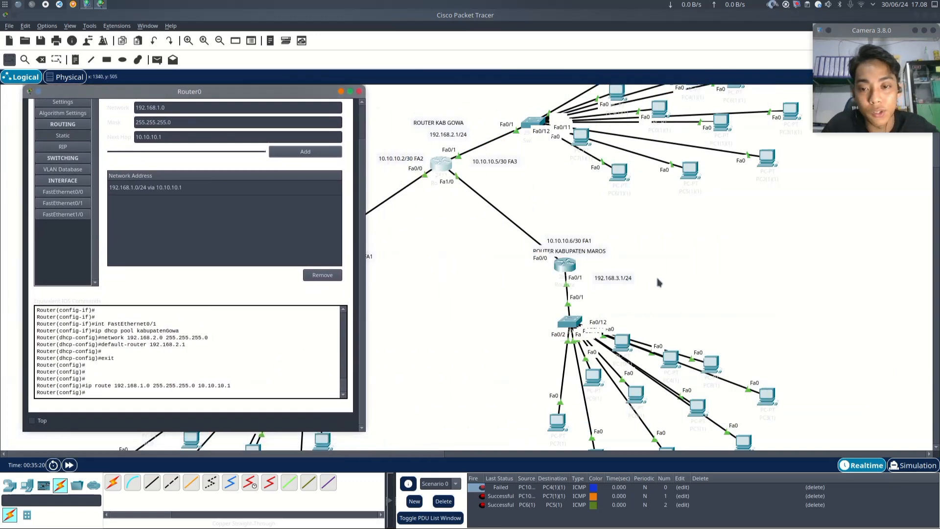
click(159, 106)
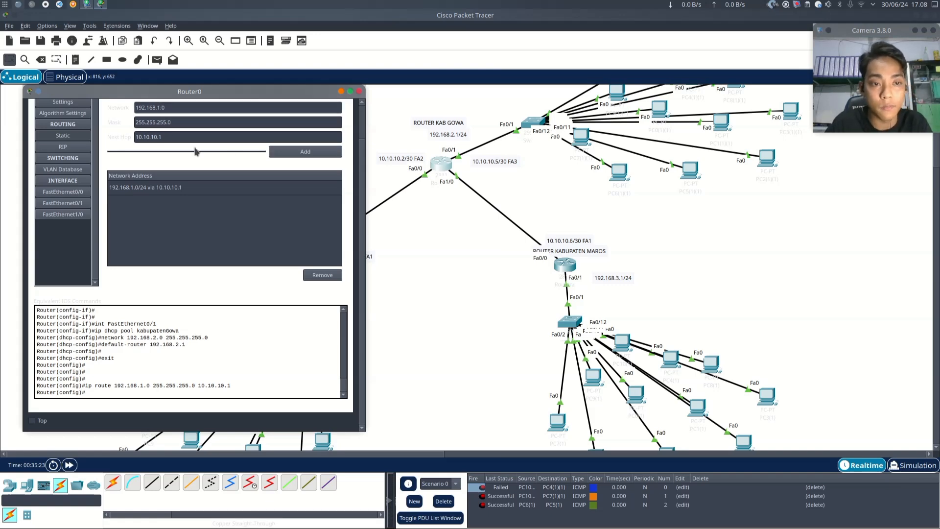
key(BackSpace)
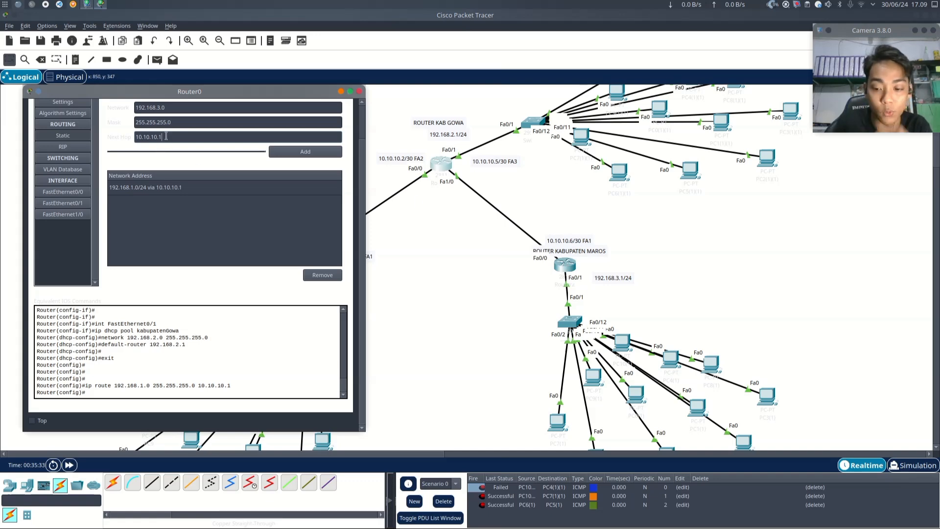
key(BackSpace)
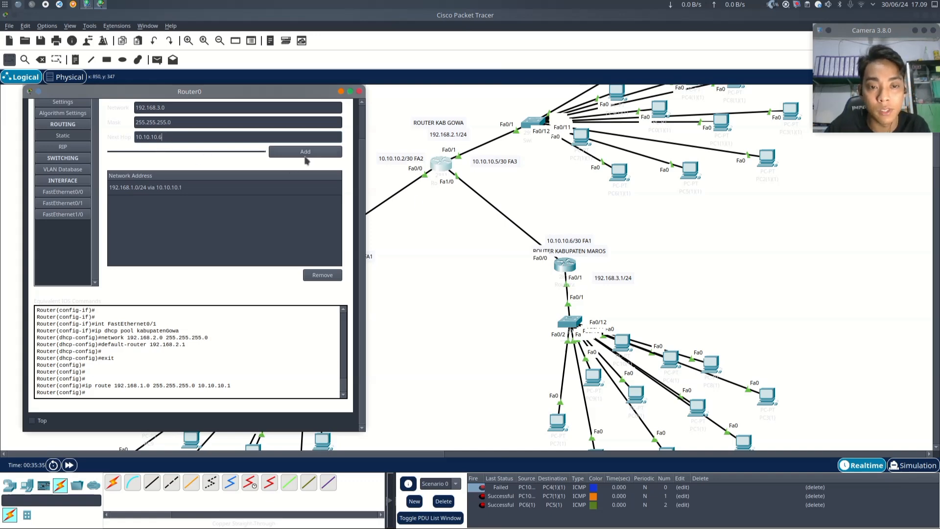
click(305, 154)
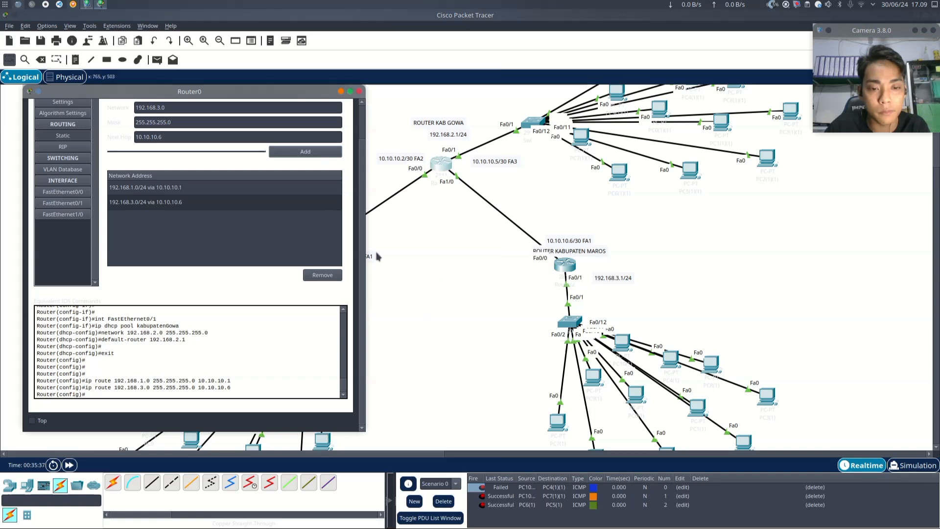
click(360, 91)
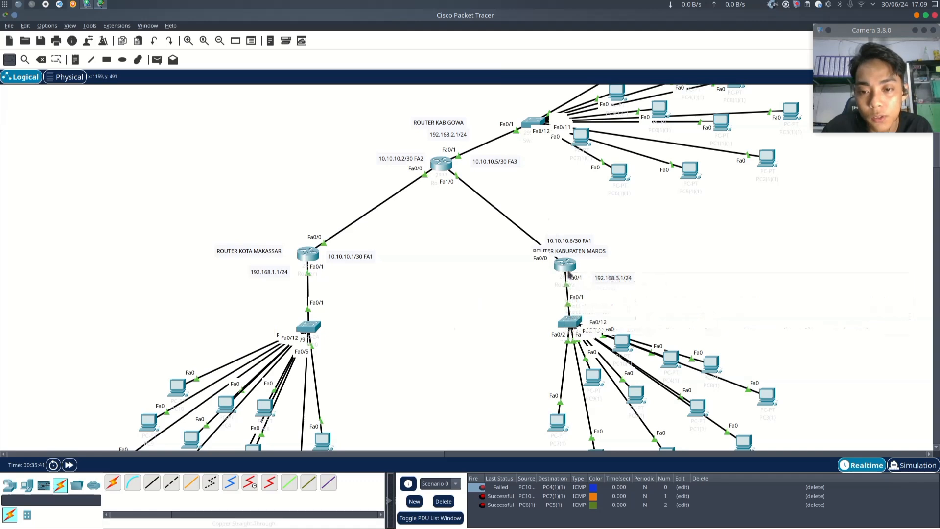
- Nudge the Maros router slightly and add a static route on it to 192.168.2.0 mask 255.255.255.0 via next hop 10.10.10.5
mouse_move(563, 267)
mouse_down()
mouse_move(581, 264)
mouse_move(581, 255)
mouse_move(558, 281)
mouse_up()
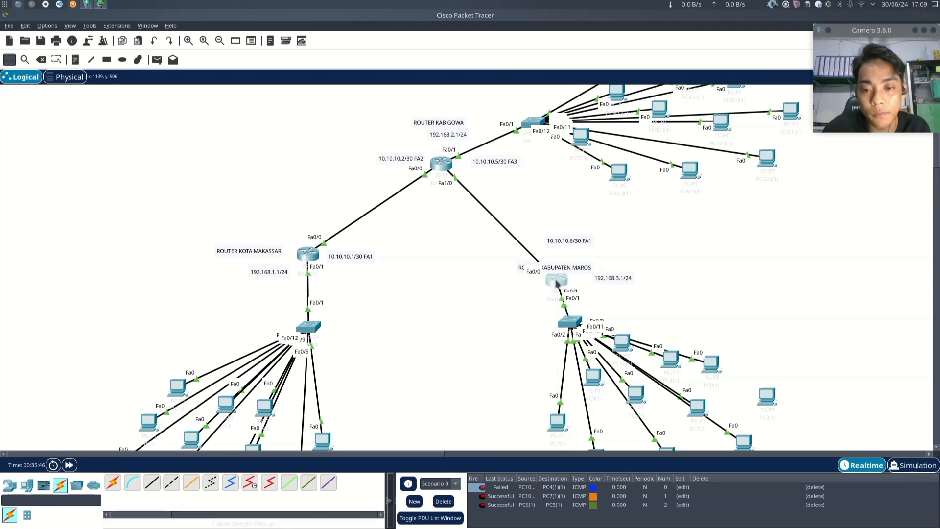
click(556, 282)
click(381, 147)
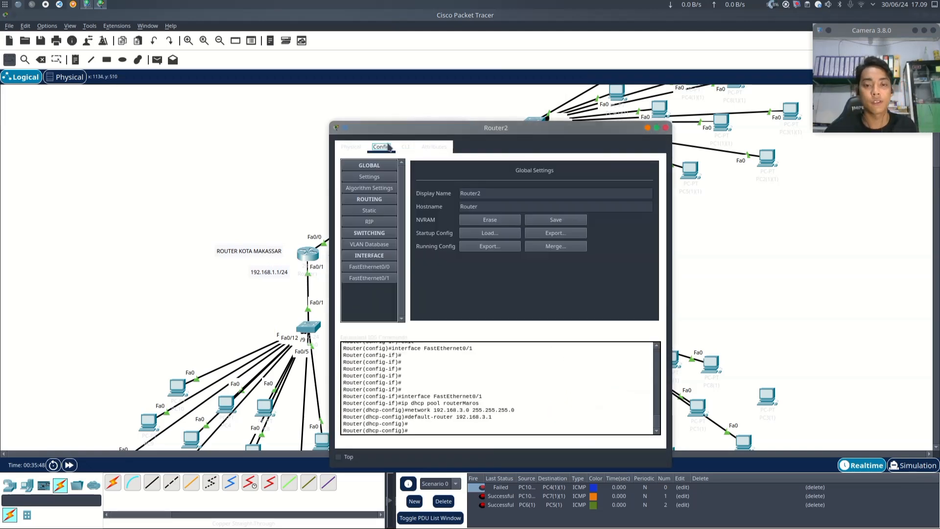
click(371, 215)
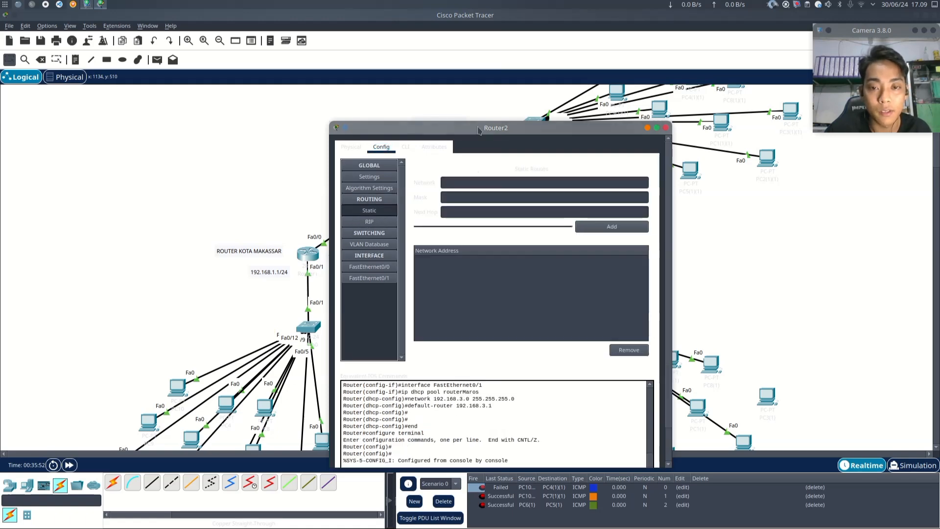
drag(482, 129, 796, 91)
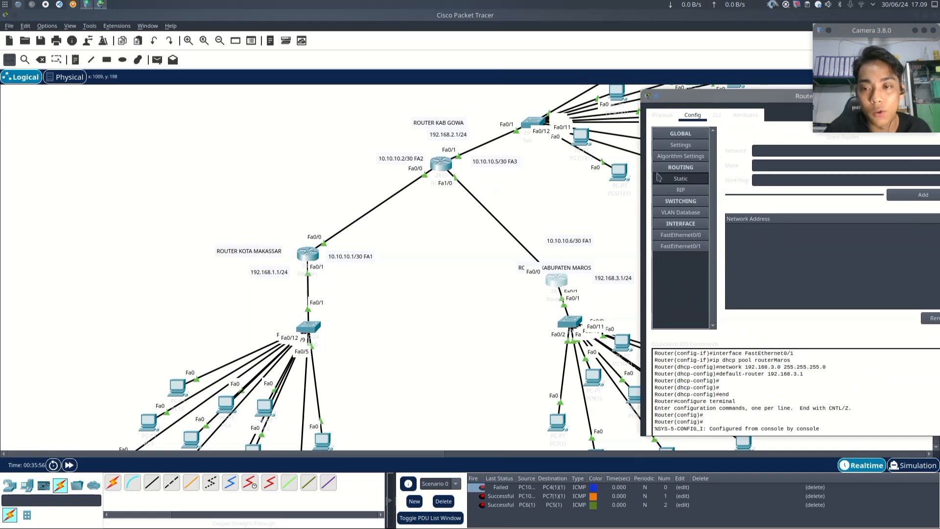
click(763, 152)
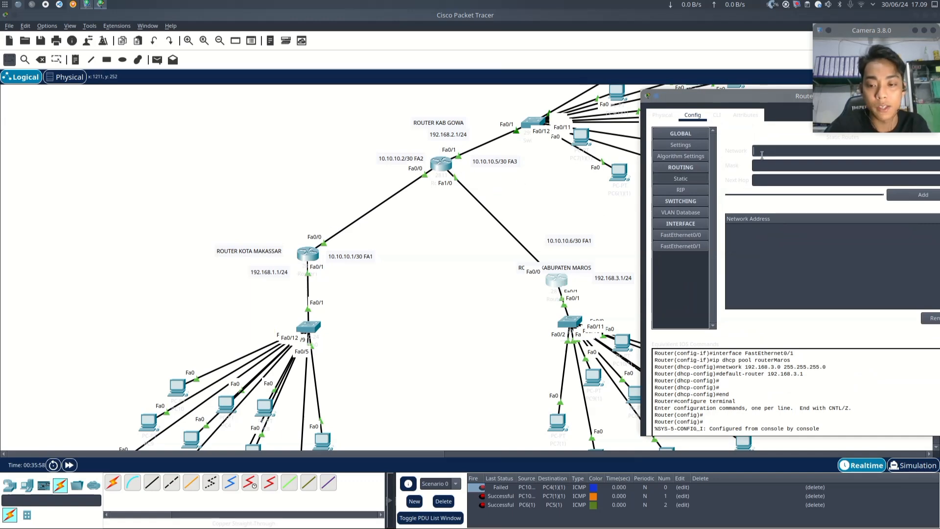
text(192.168.2.0)
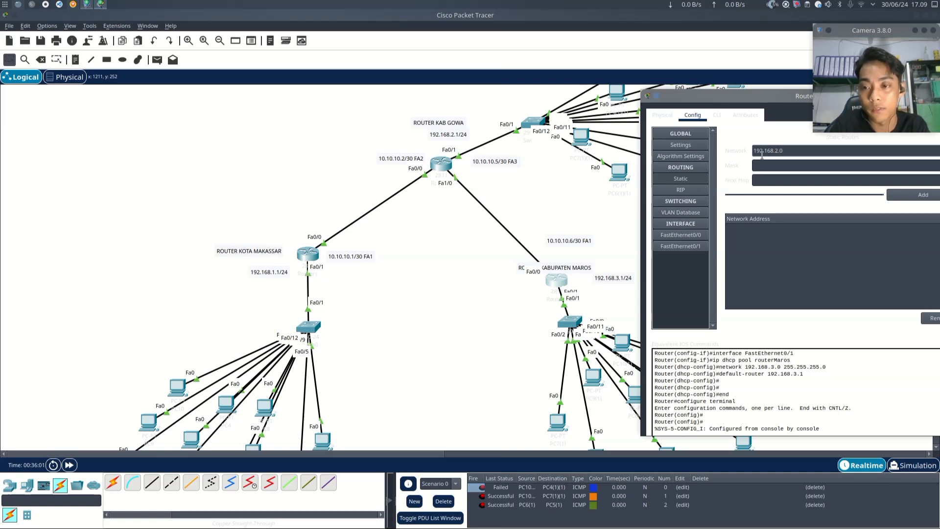
key(Tab)
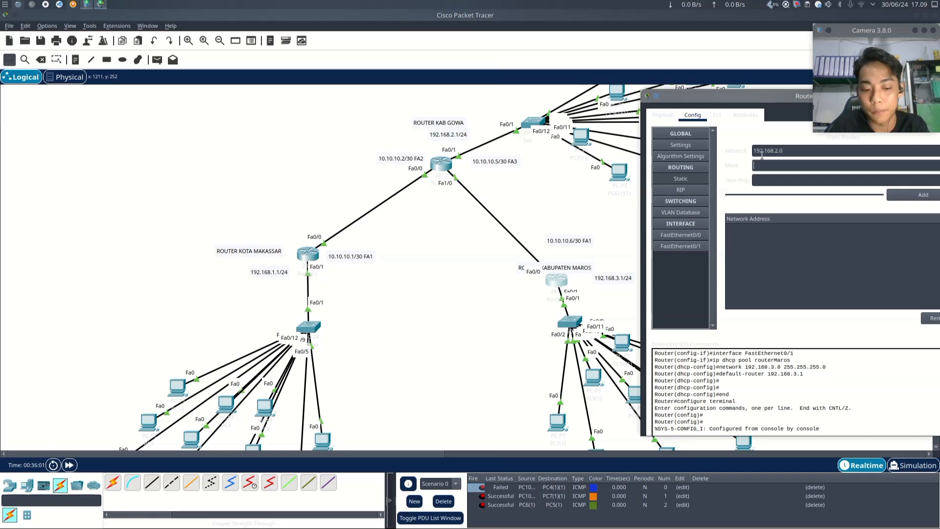
text(255.255.2)
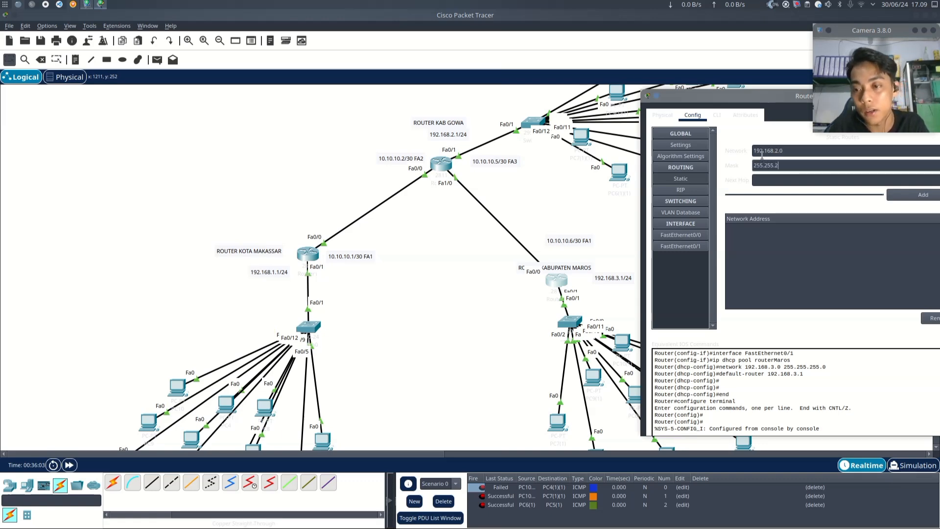
text(55.0)
key(Tab)
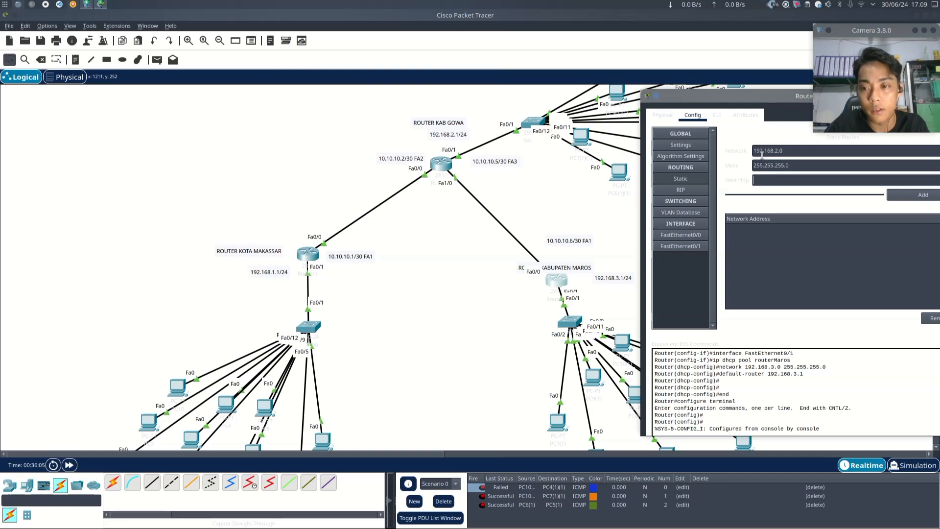
drag(731, 98, 698, 87)
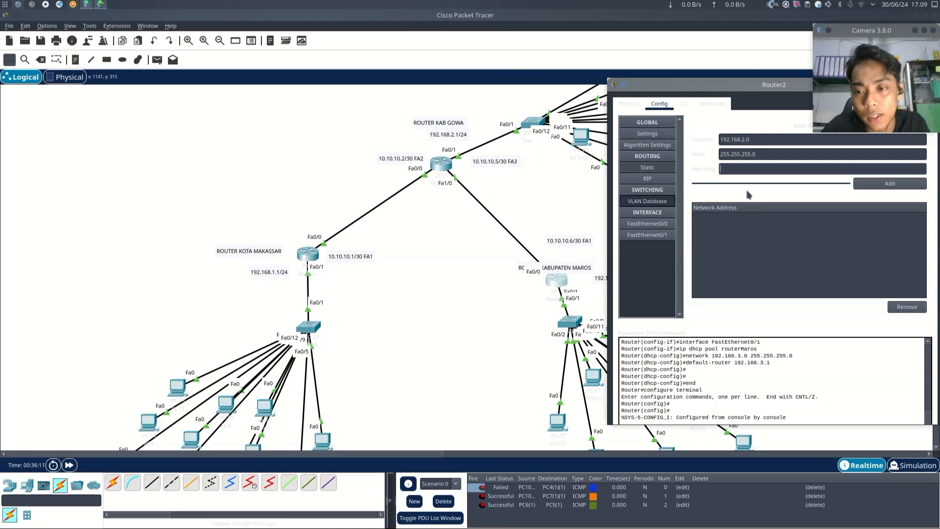
text(.10)
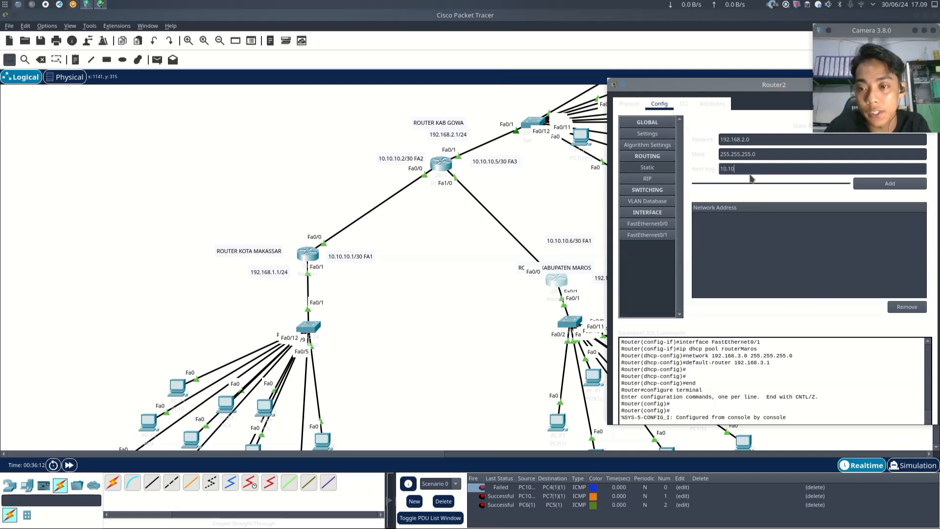
text(.10.)
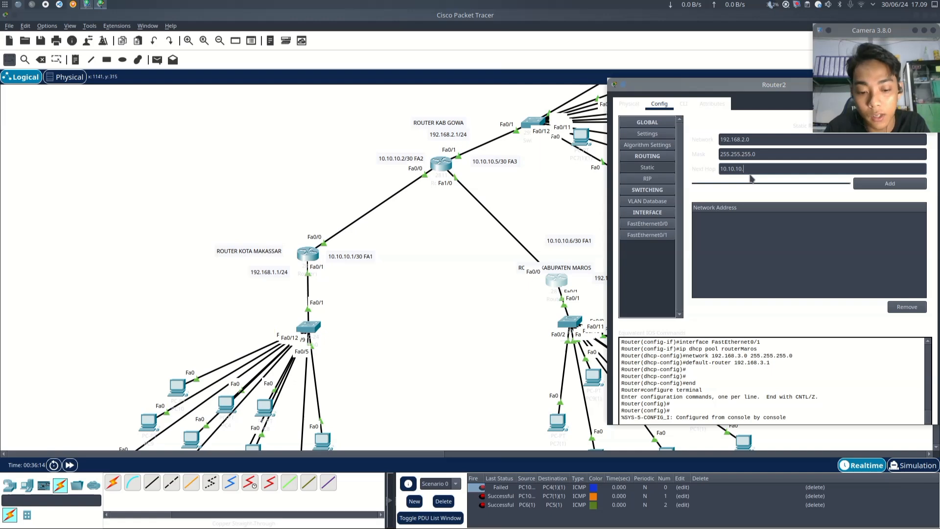
text(5)
click(873, 185)
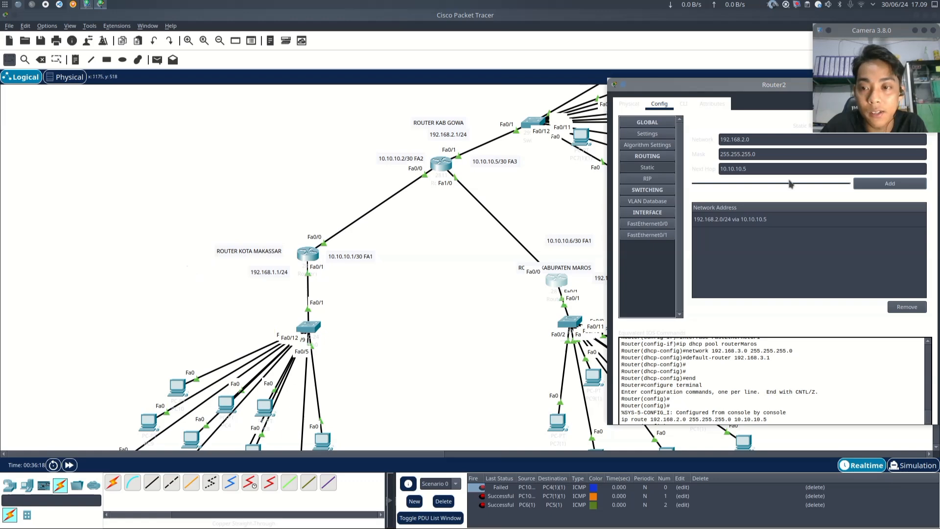
- Add a second static route on the Maros router to 192.168.1.0 mask 255.255.255.0 via next hop 10.10.10.5
click(745, 140)
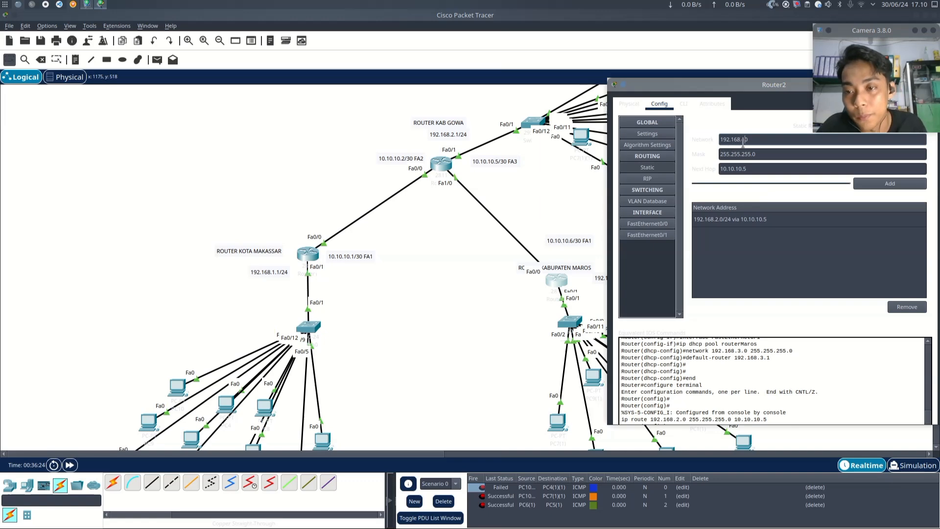
click(766, 169)
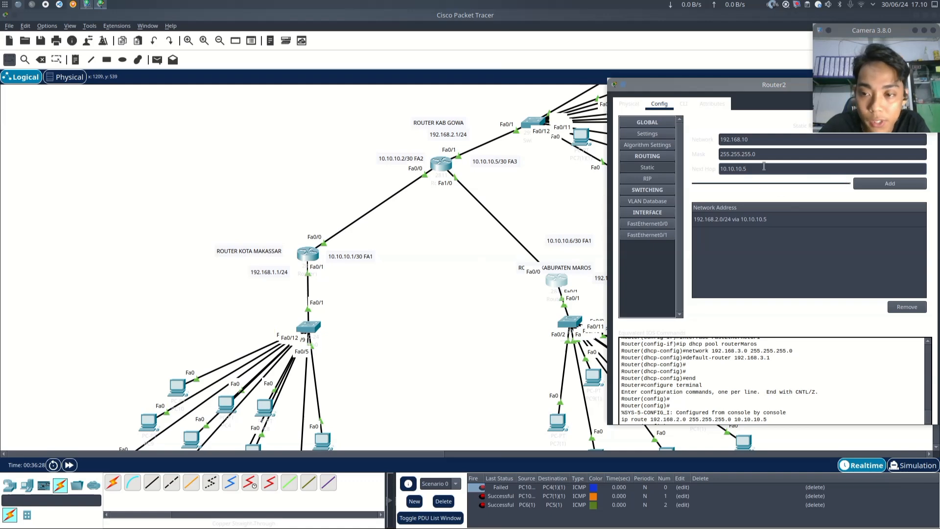
click(877, 183)
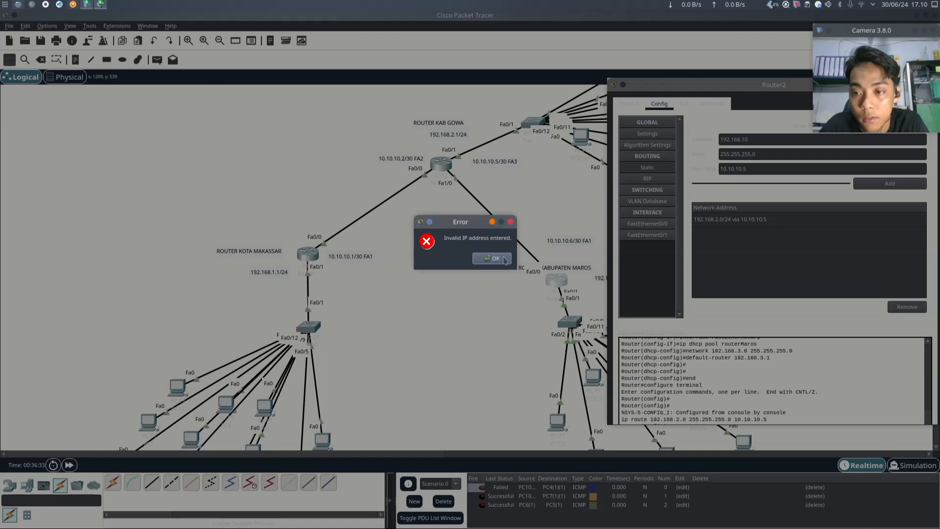
click(487, 260)
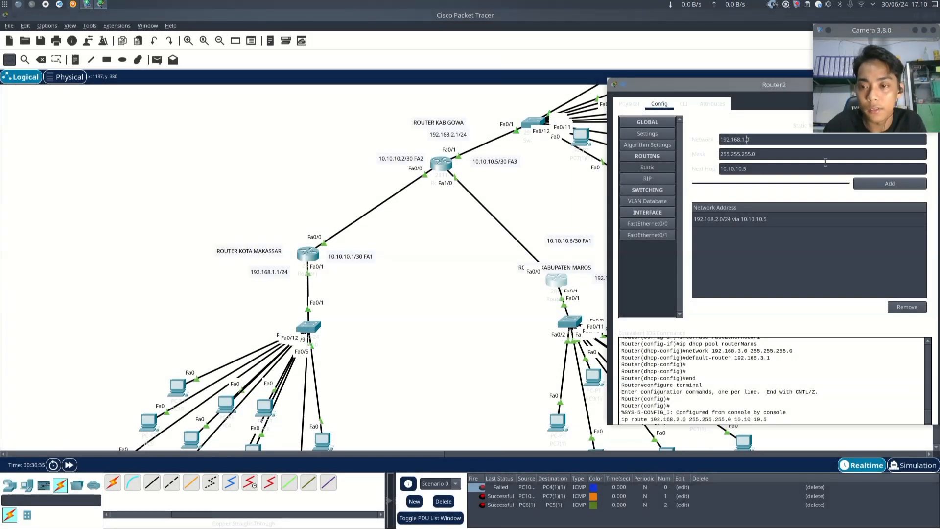
click(883, 188)
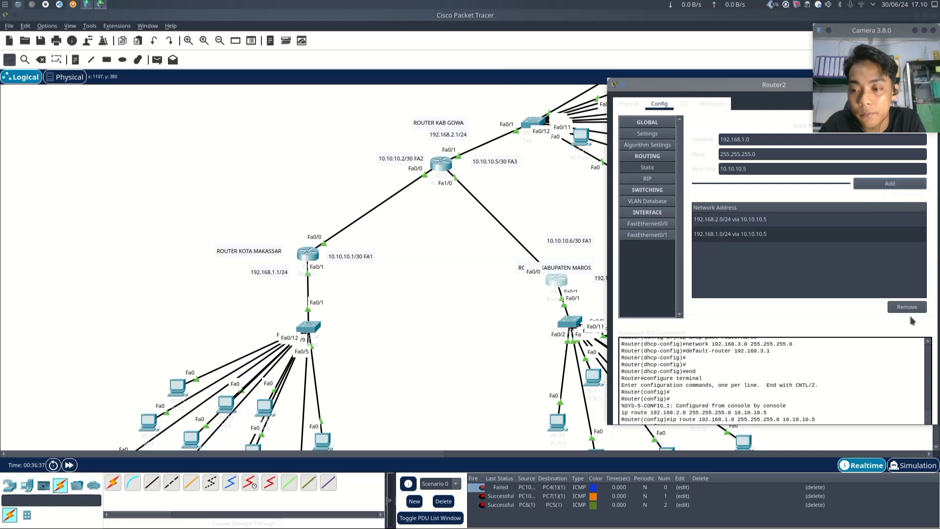
drag(721, 85, 424, 104)
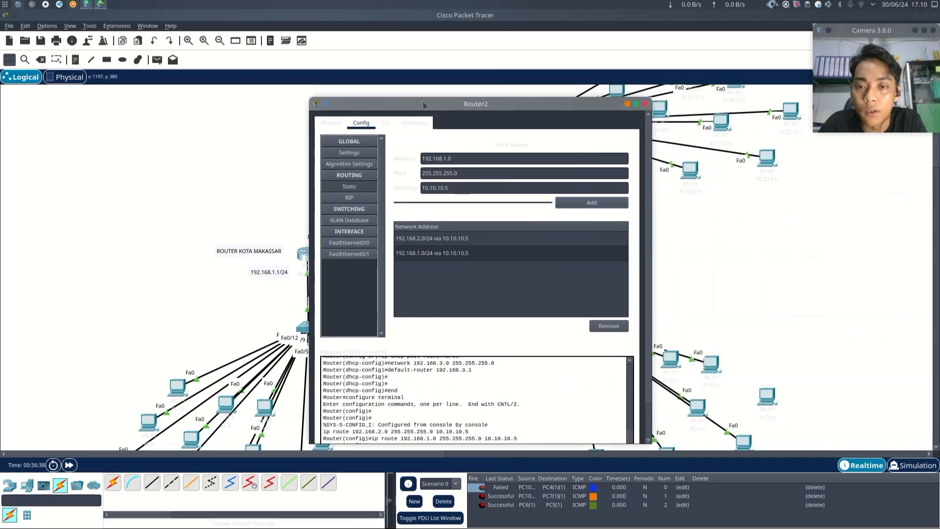
click(646, 104)
- Delete the existing PDU scenario entries
scroll(682, 228, down, 3)
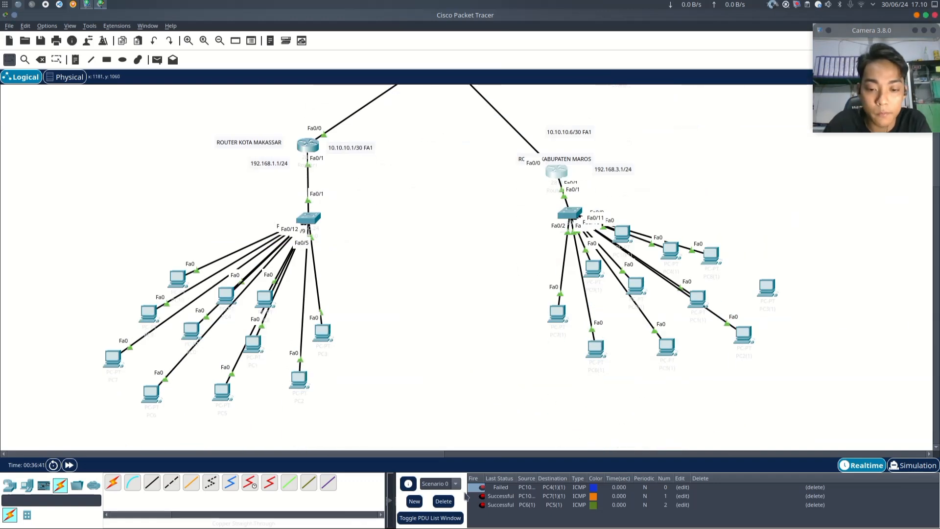
click(443, 501)
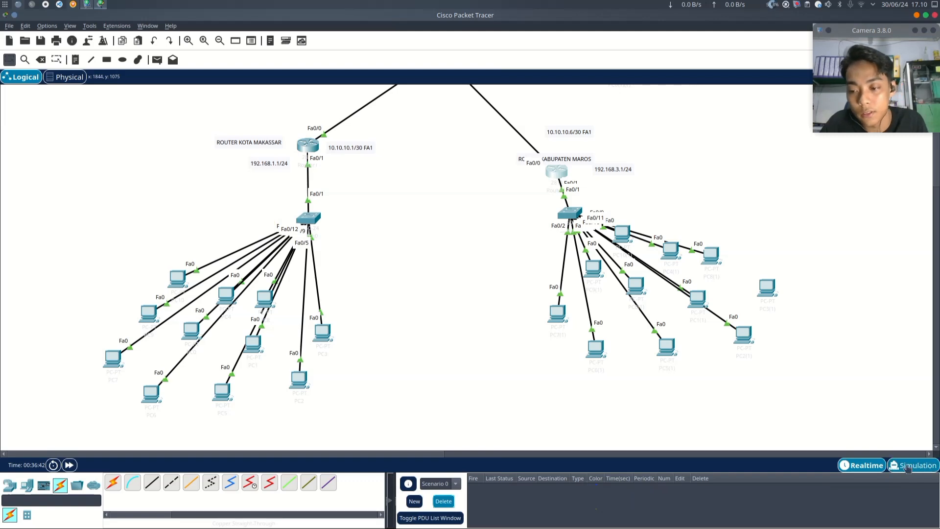
click(907, 467)
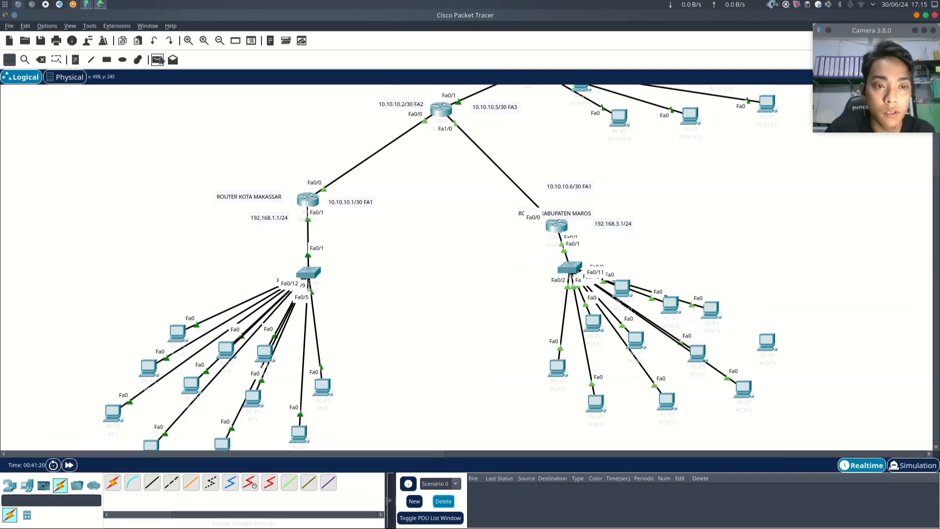
- Send a simple PDU from PC10 in the Makassar LAN to PC7(1)
click(158, 59)
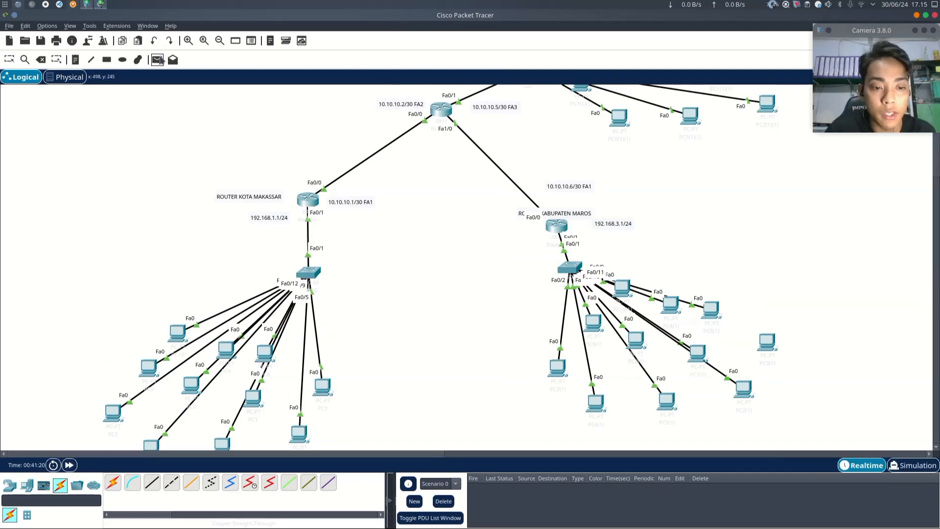
click(178, 330)
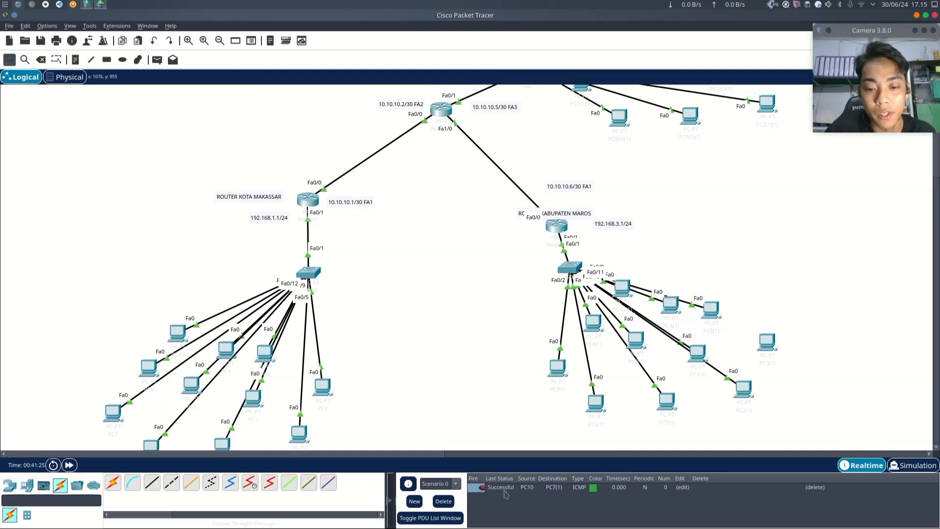
- Send another simple PDU from PC7(1) in the Gowa LAN to PC1(1)(1)
click(157, 59)
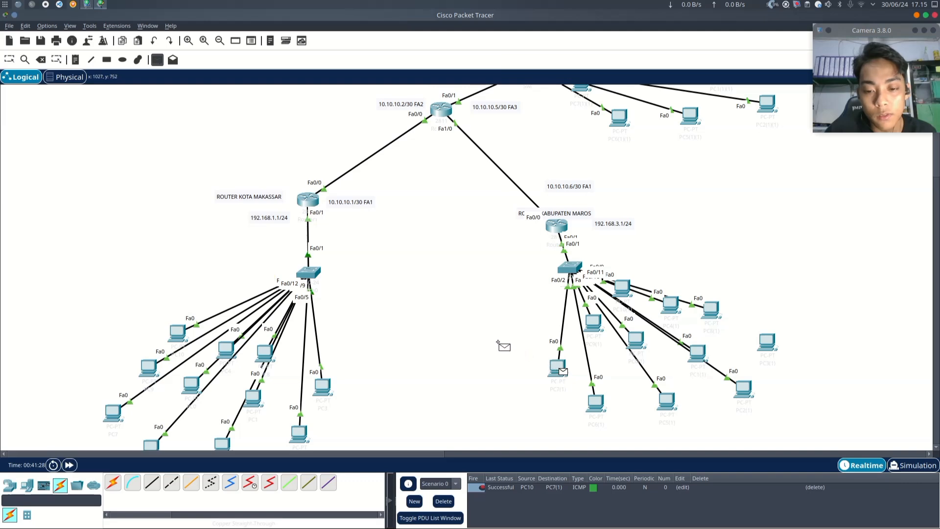
scroll(503, 342, up, 2)
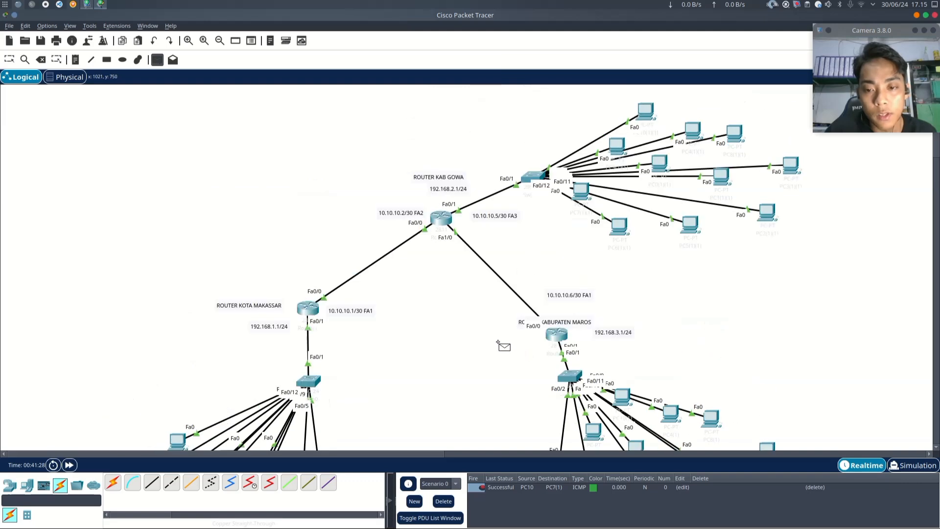
click(723, 185)
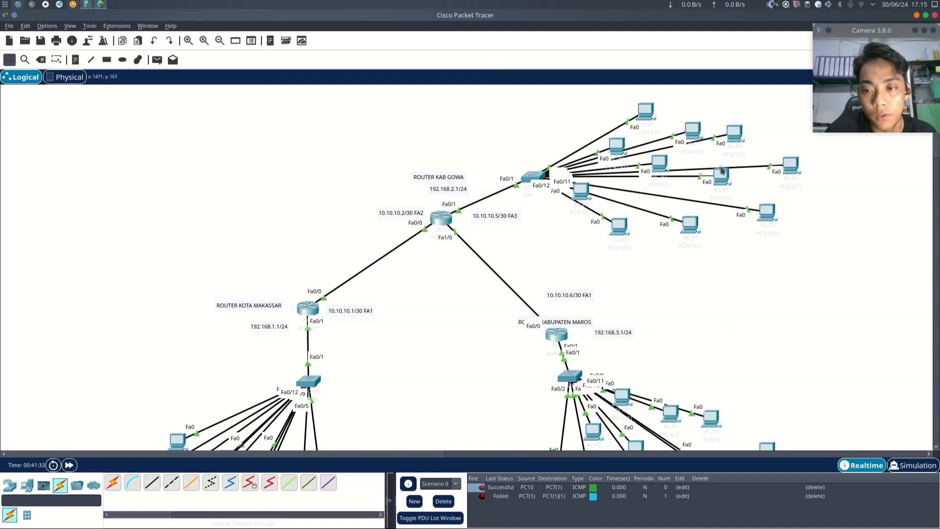
- Delete the PDU scenario entries
scroll(743, 332, down, 2)
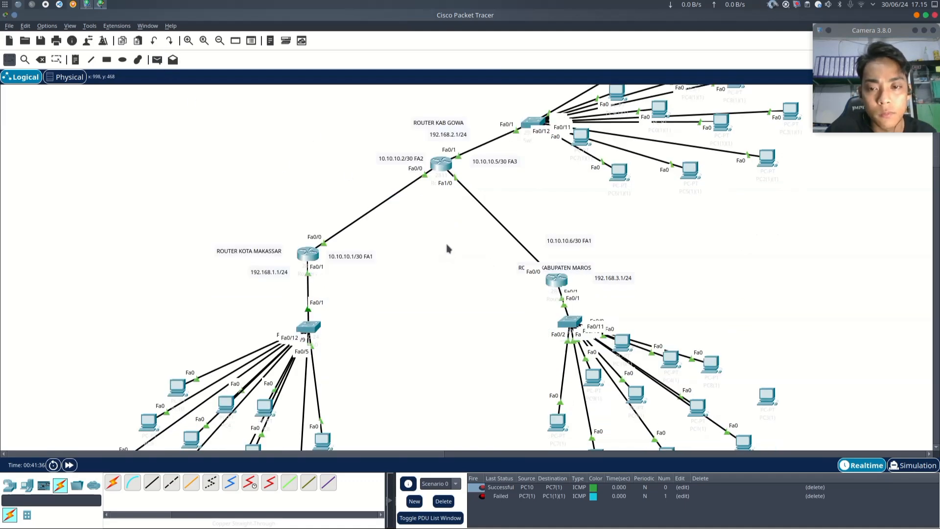
click(443, 501)
scroll(428, 354, down, 5)
scroll(429, 354, up, 2)
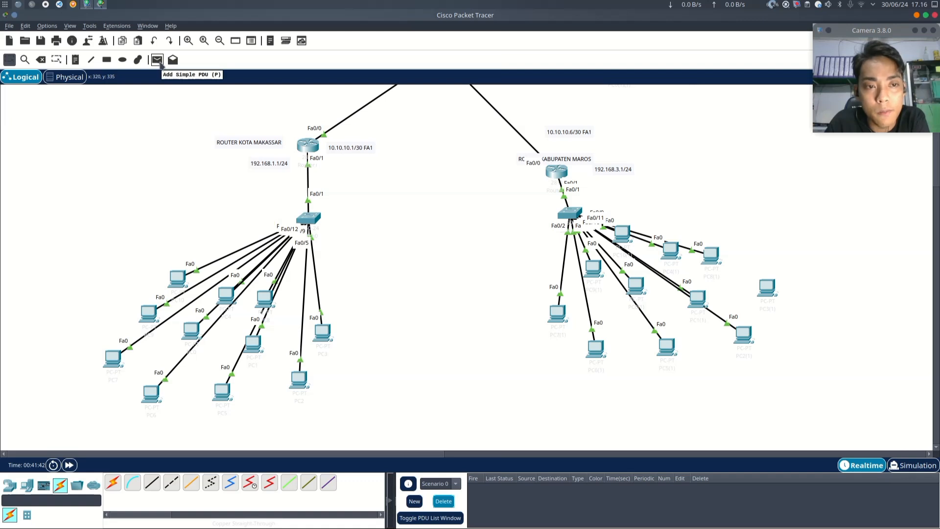
- Send a simple PDU from PC10 in the Makassar LAN to PC7(1) in the Maros LAN
click(159, 62)
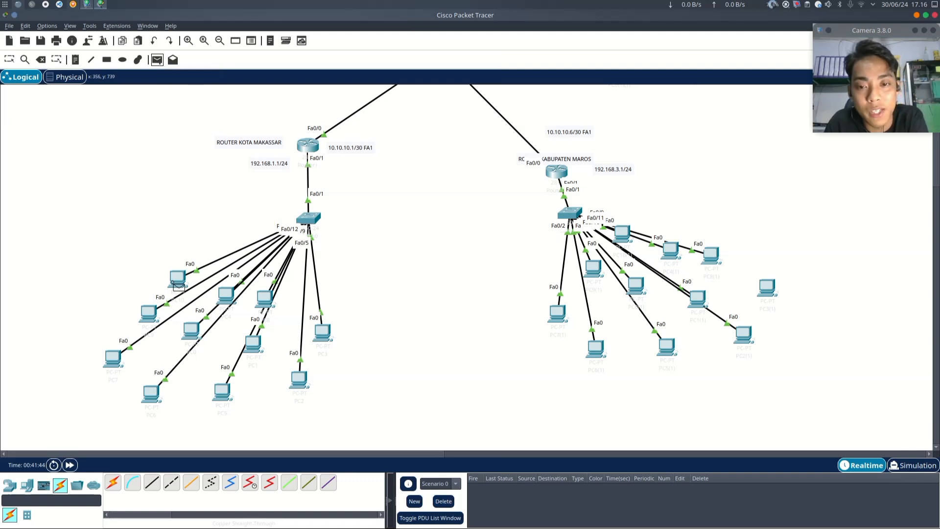
click(178, 278)
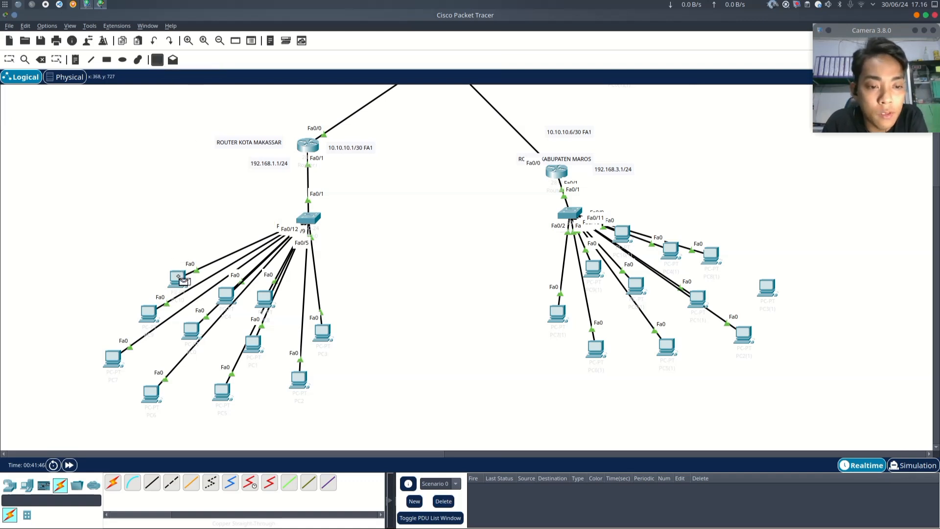
click(561, 319)
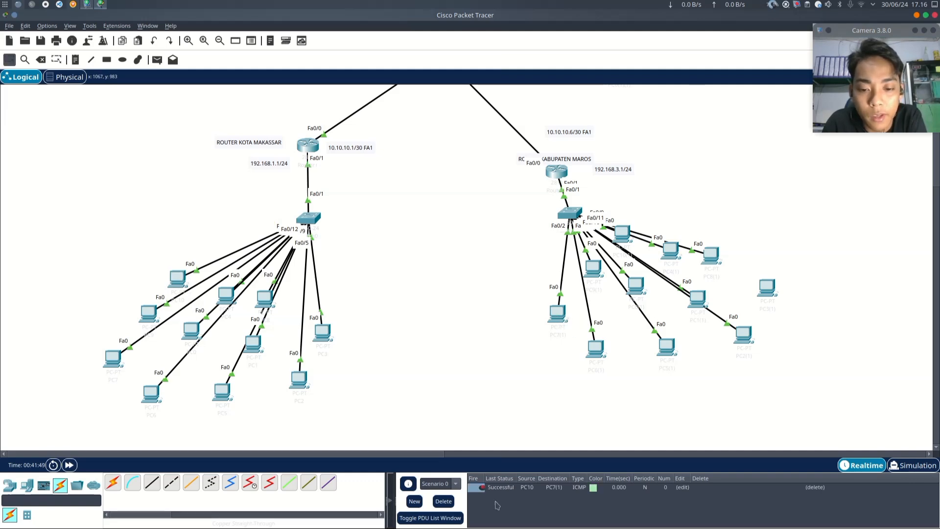
- Send a simple PDU back from PC7(1) to PC10
click(158, 59)
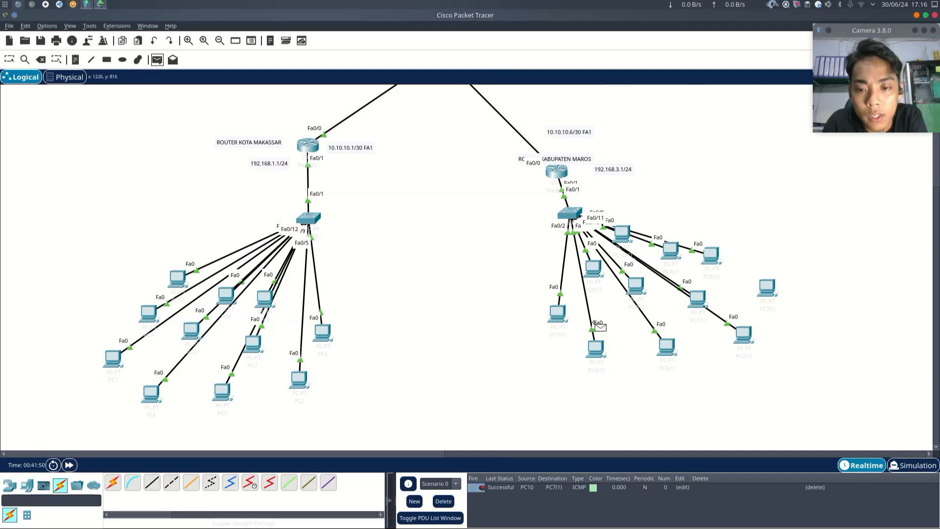
click(559, 315)
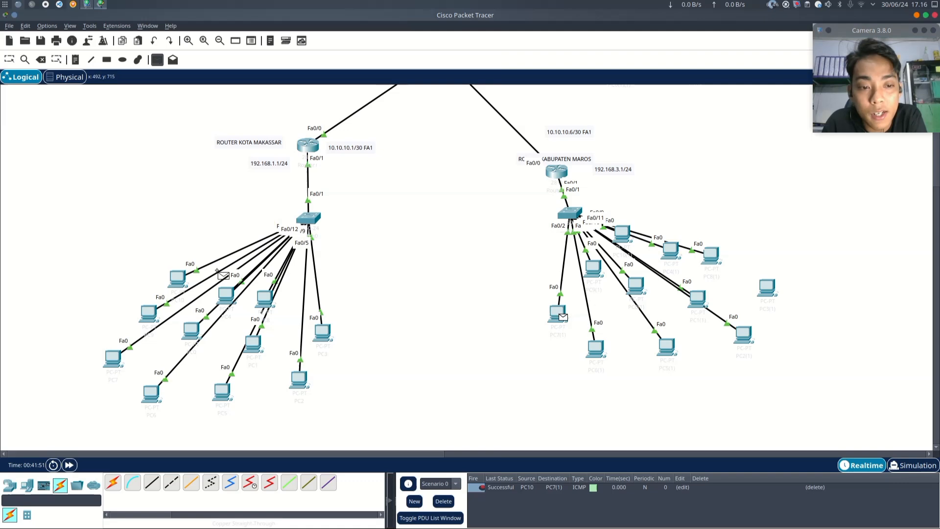
click(182, 280)
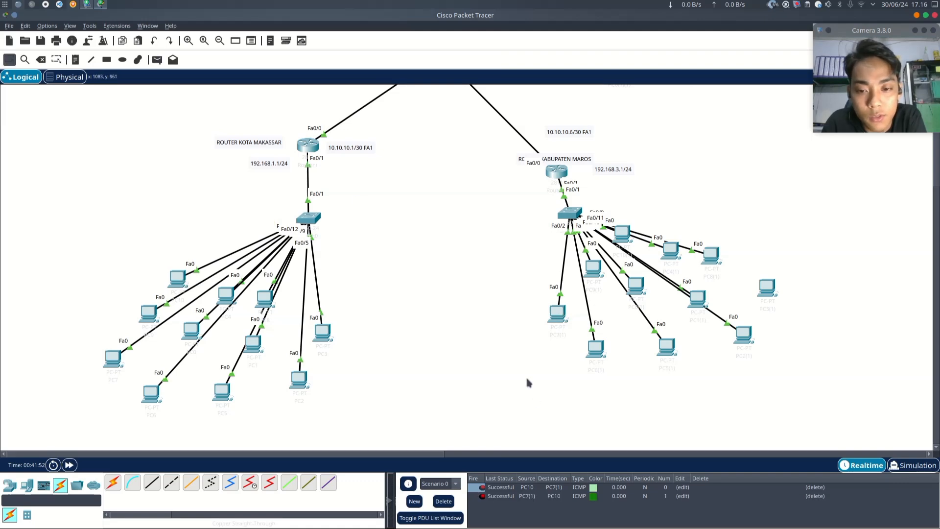
- Send a simple PDU from PC7(1) to PC10(1)(1) in the Gowa LAN
click(157, 60)
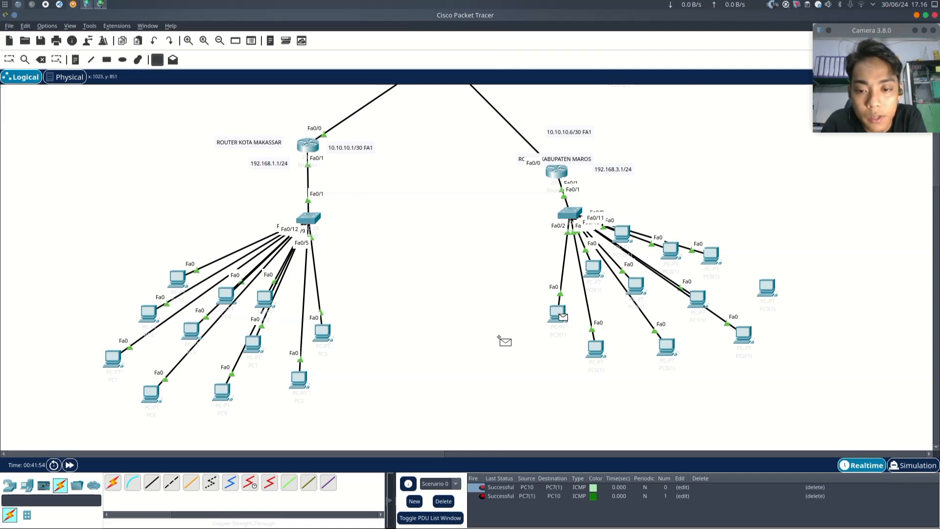
scroll(503, 338, up, 5)
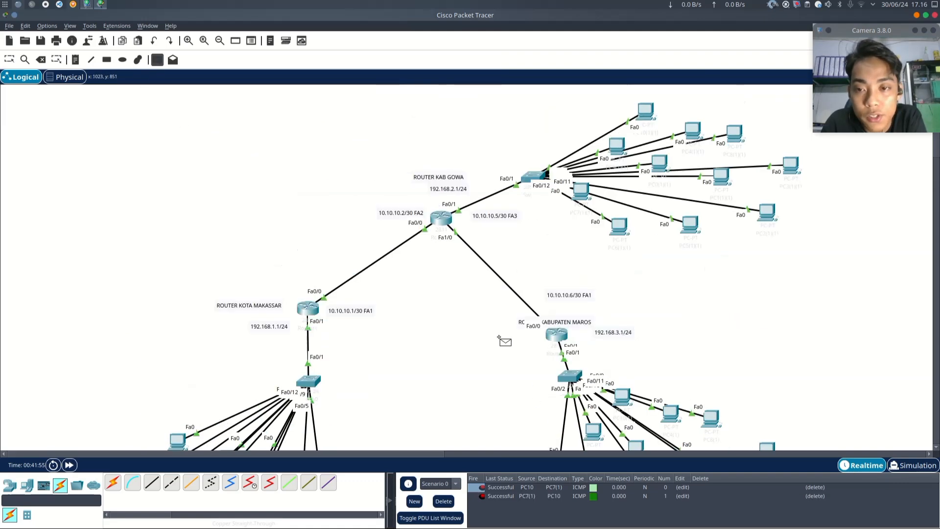
click(645, 112)
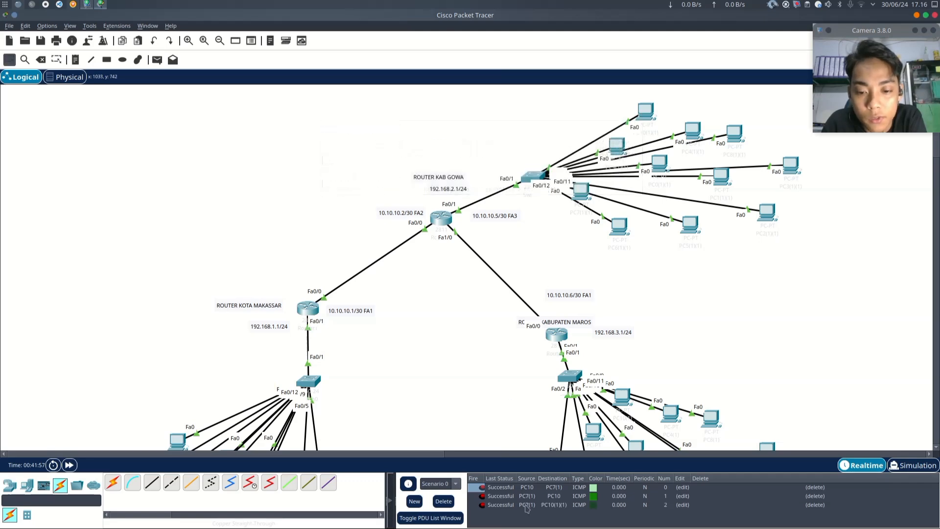
- Send a simple PDU from PC10(1)(1) in the Gowa LAN to PC7(1)
click(157, 59)
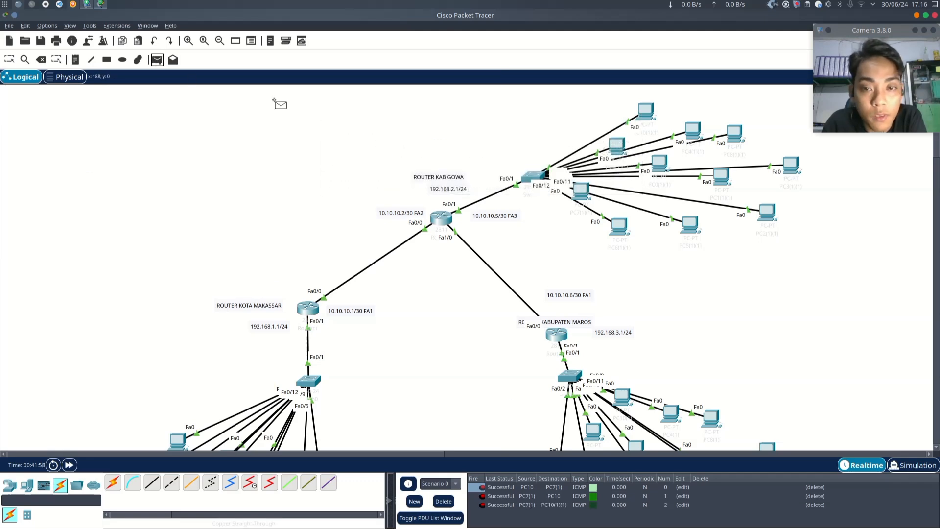
click(646, 112)
scroll(645, 112, down, 3)
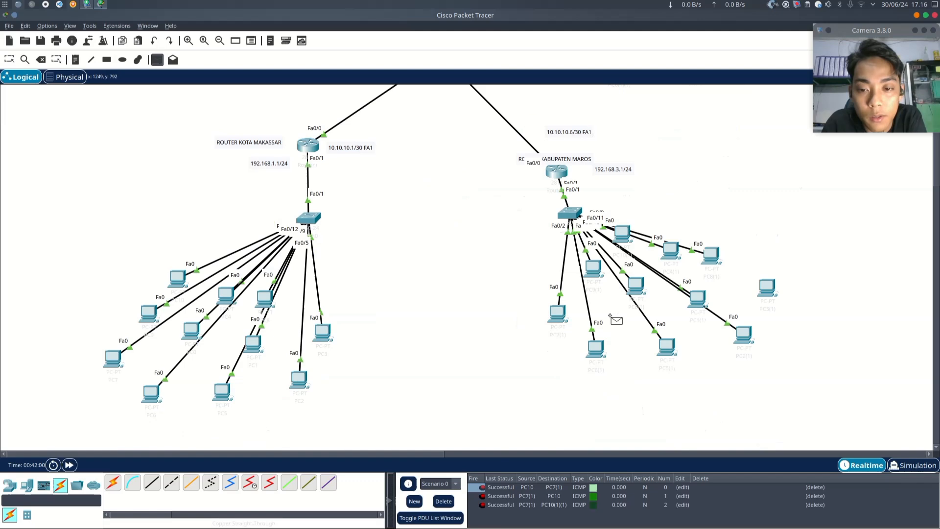
click(557, 314)
- Send a simple PDU from PC10(1)(1) to PC10 in the Makassar LAN
scroll(480, 342, up, 3)
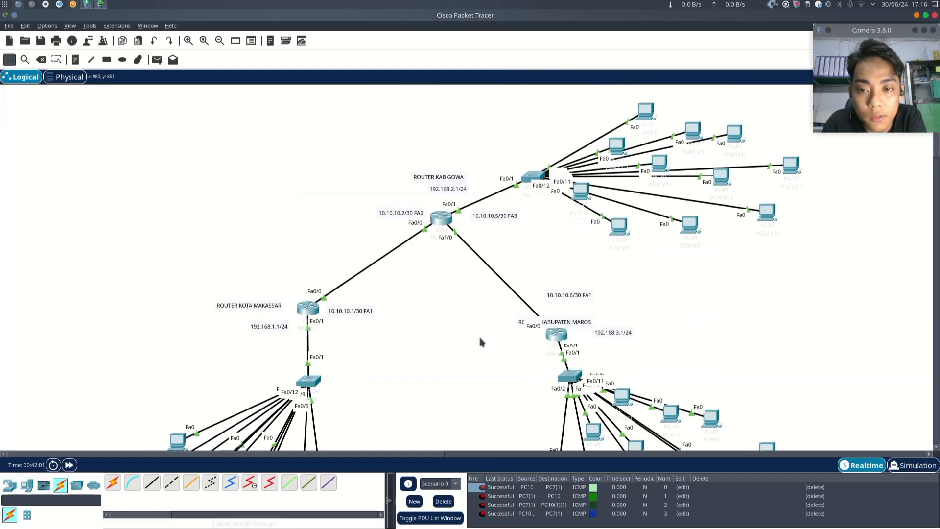
click(157, 60)
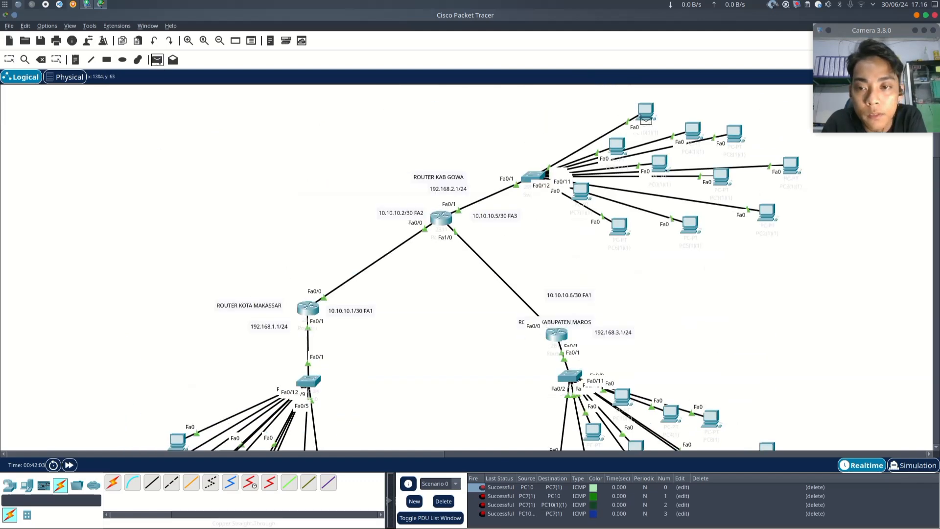
click(646, 112)
scroll(426, 161, down, 4)
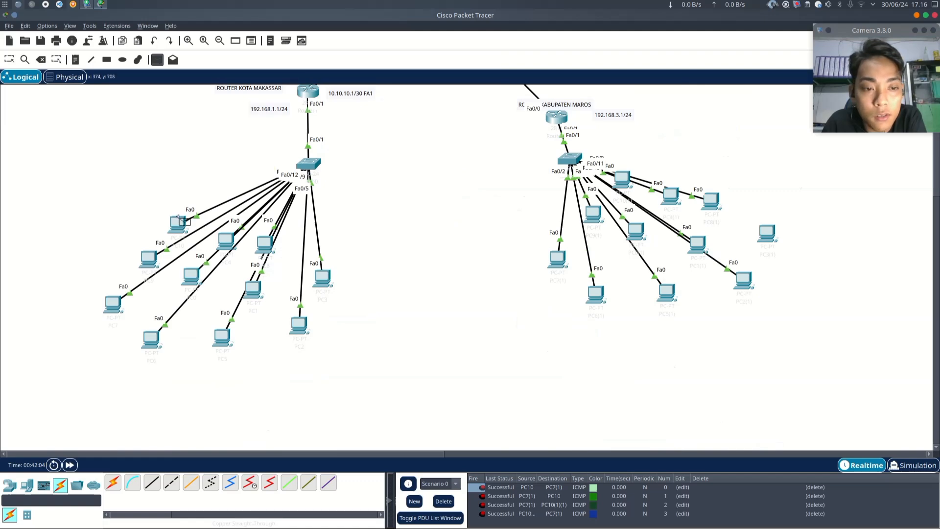
click(177, 228)
- Send a simple PDU from PC10 to PC10(1)(1) in the Gowa LAN
scroll(426, 342, up, 2)
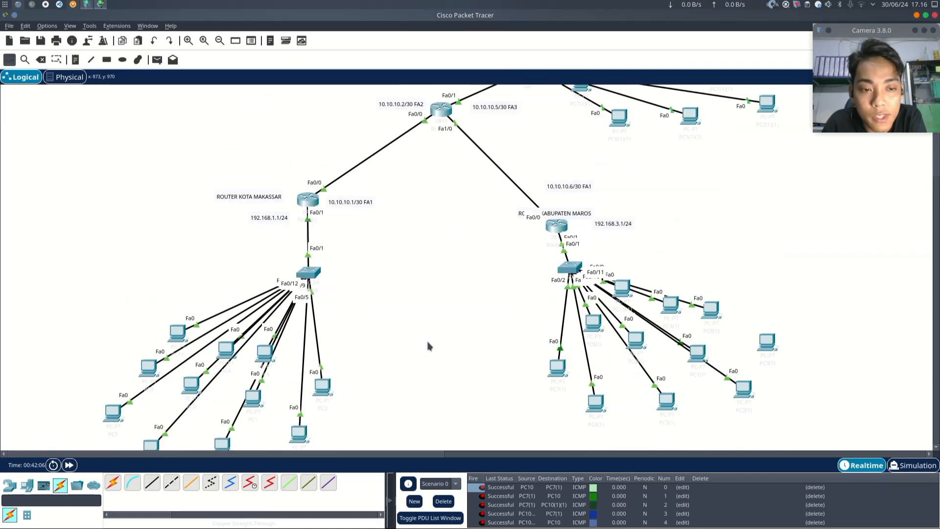
click(156, 60)
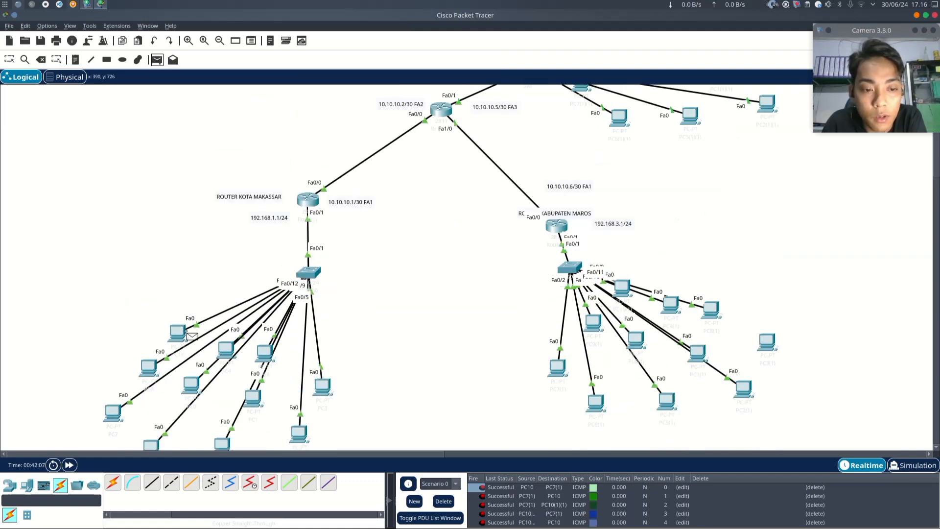
scroll(505, 323, up, 2)
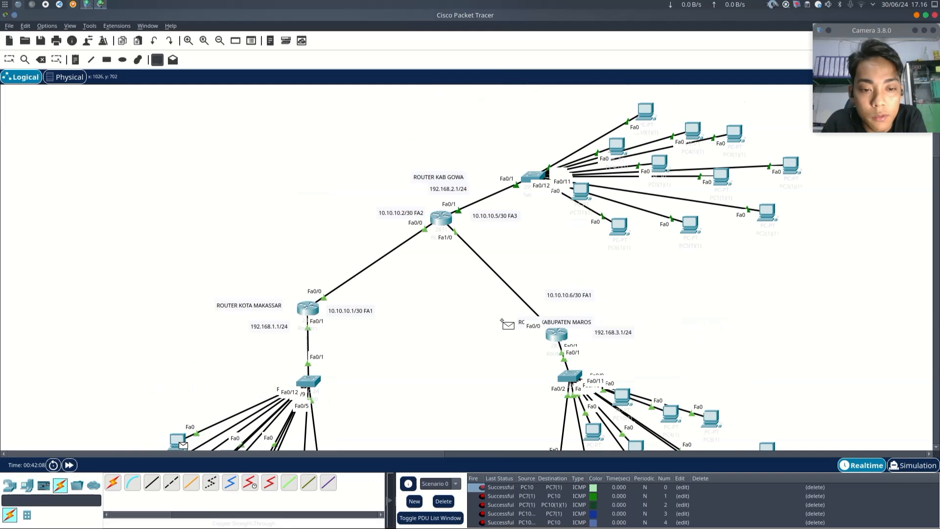
click(644, 109)
scroll(538, 490, down, 1)
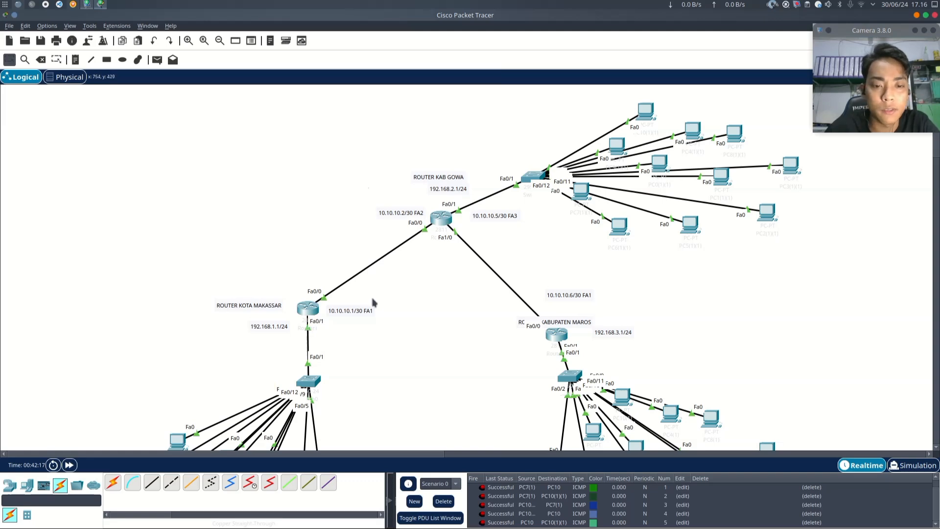
scroll(377, 304, down, 2)
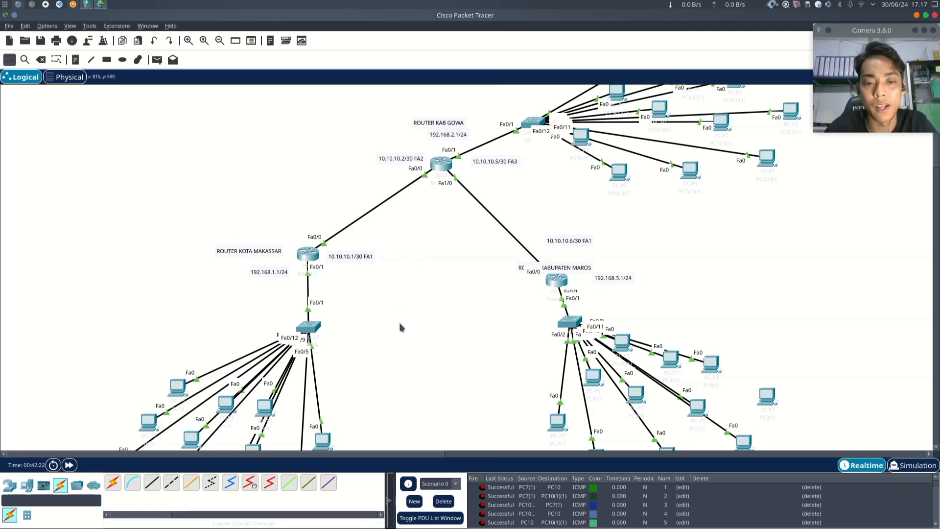
scroll(355, 335, down, 3)
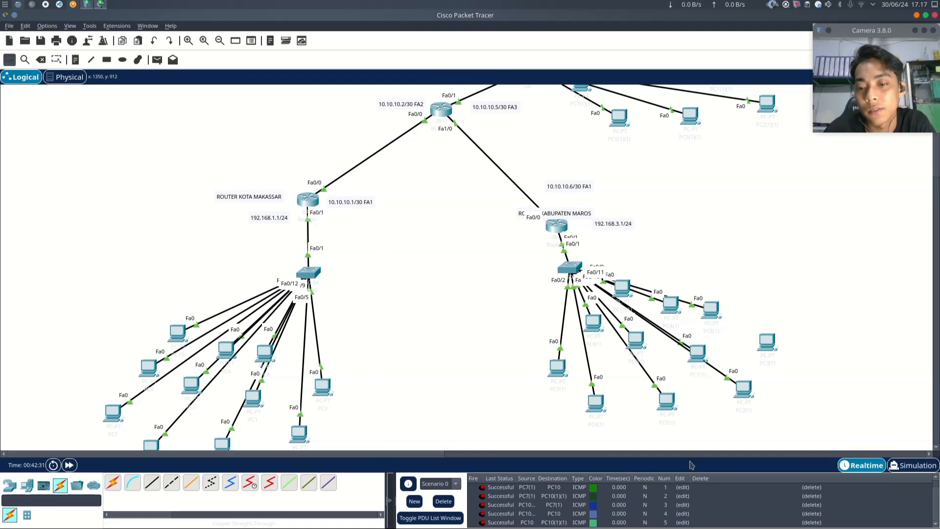
scroll(728, 324, up, 2)
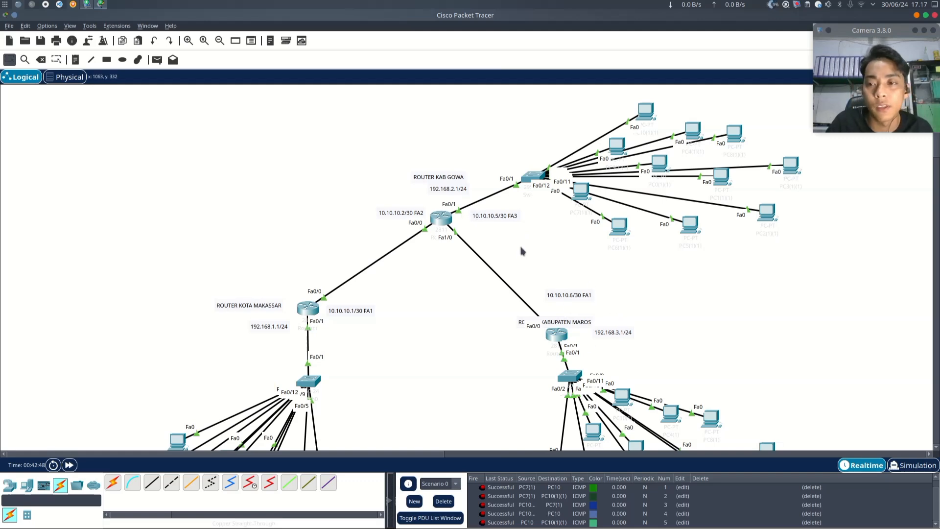
scroll(521, 251, down, 3)
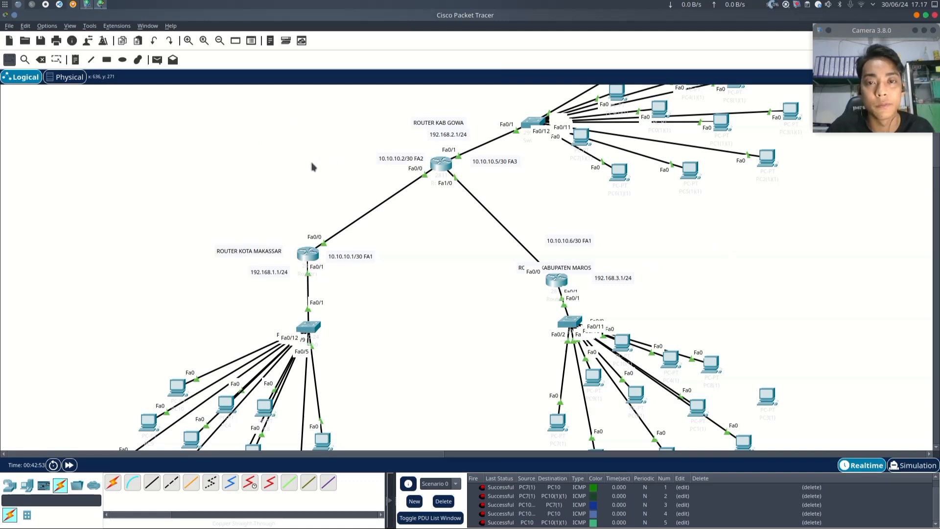
click(86, 6)
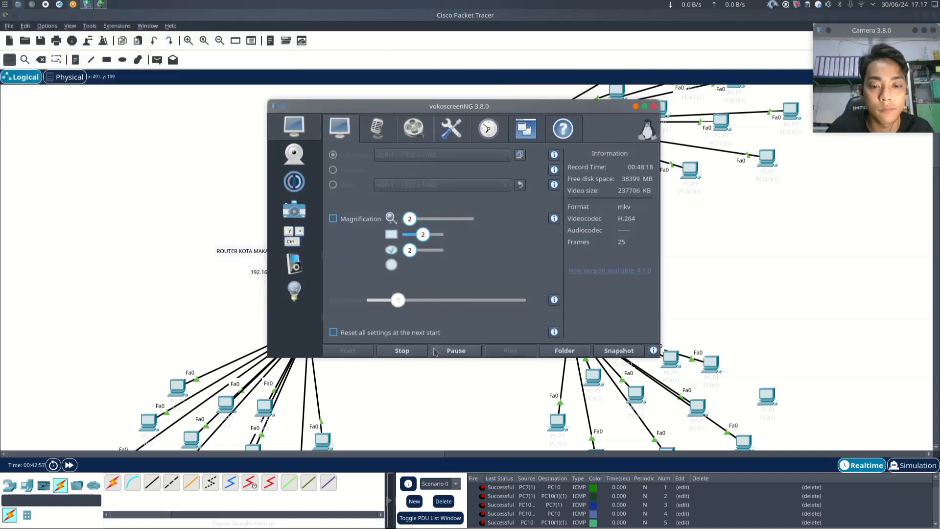